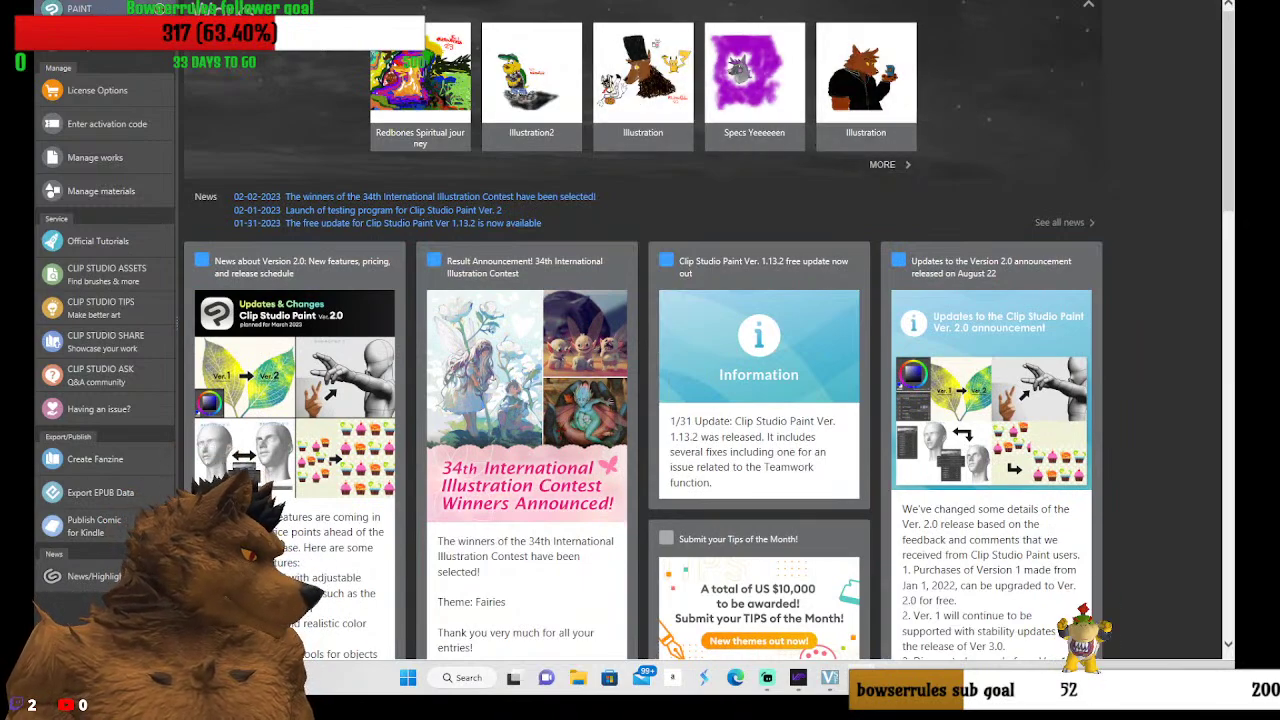
Launch the painting workspace and create a new colour illustration canvas of 1600 × 1200 px at 72 dpi with white paper
left_click(113, 10)
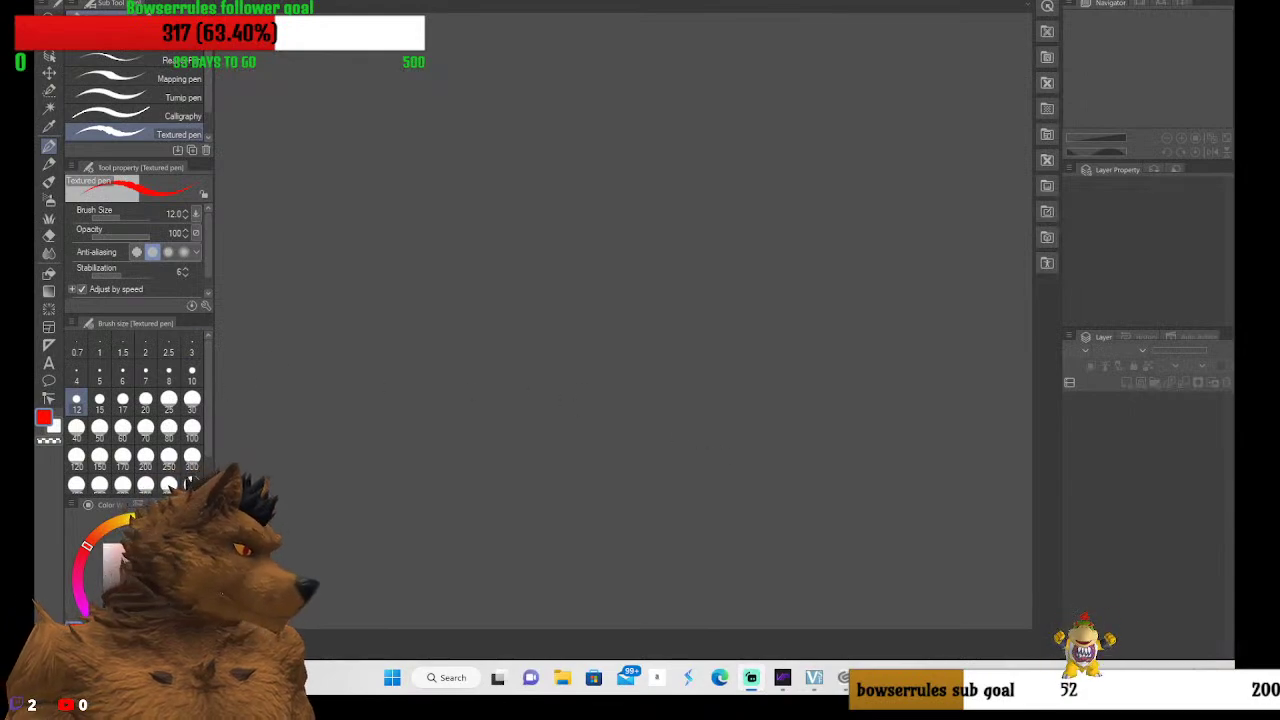
key("ctrl+n")
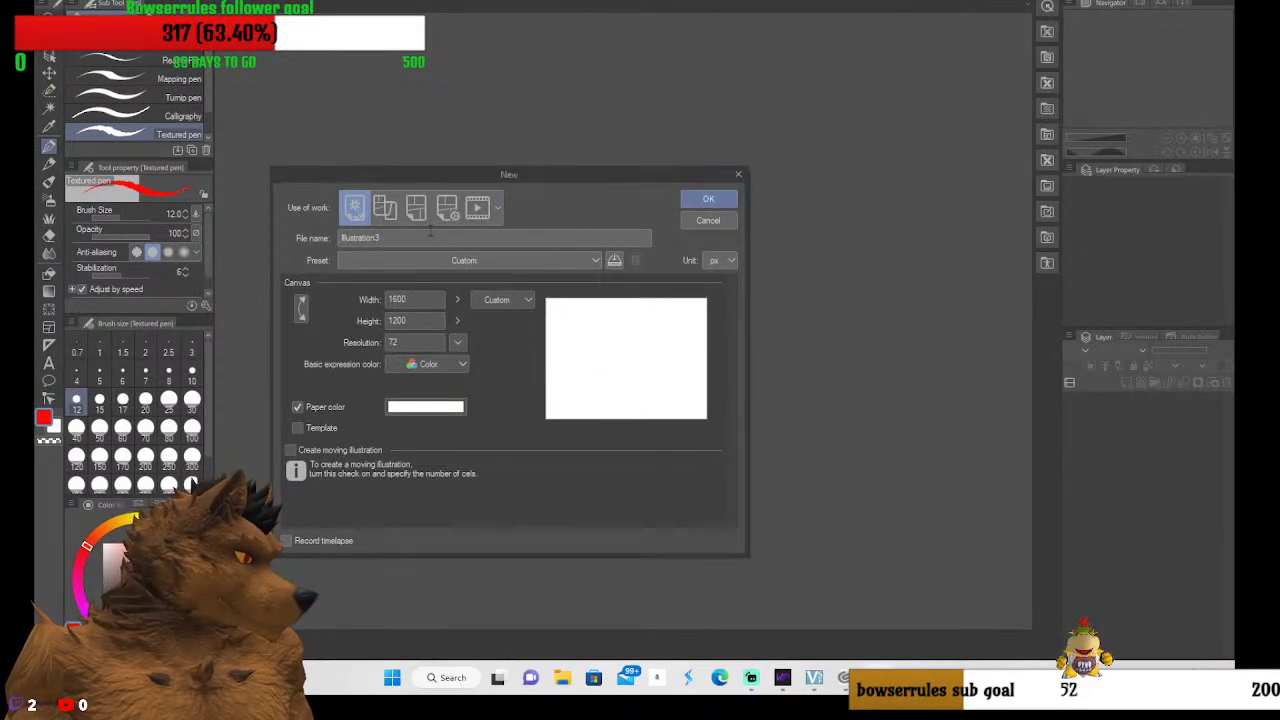
left_click(707, 203)
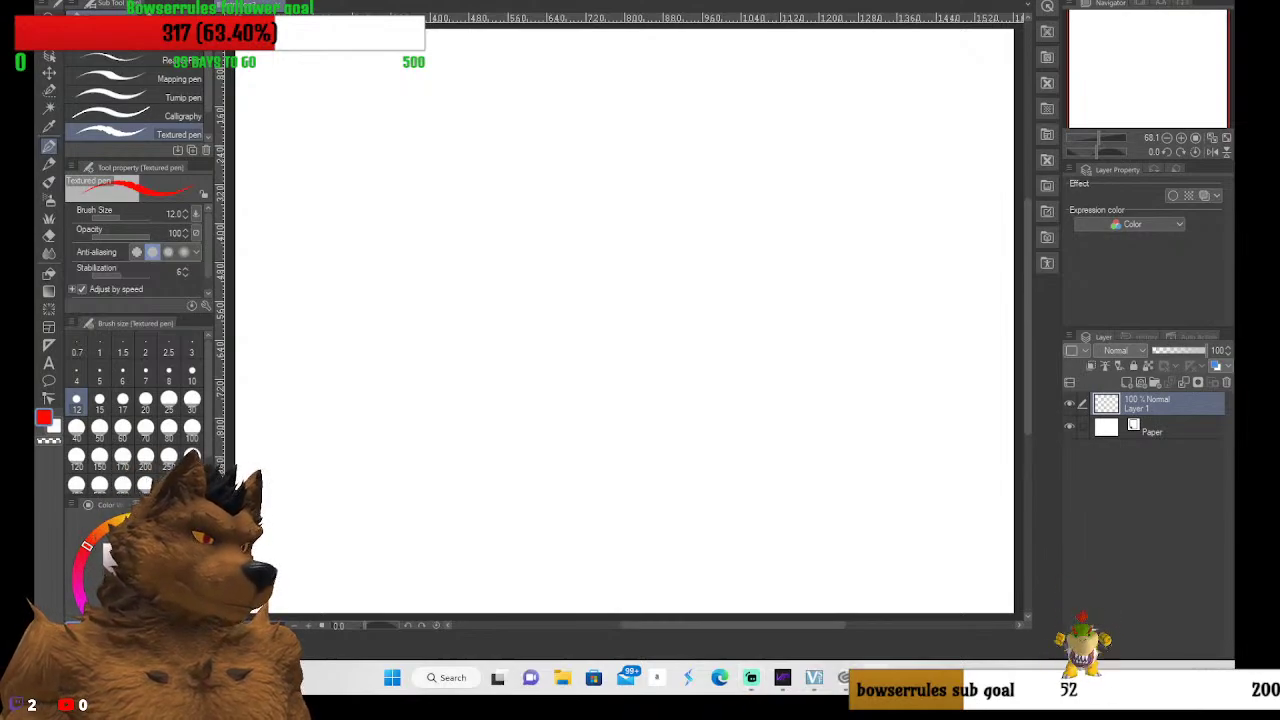
key("alt+F4")
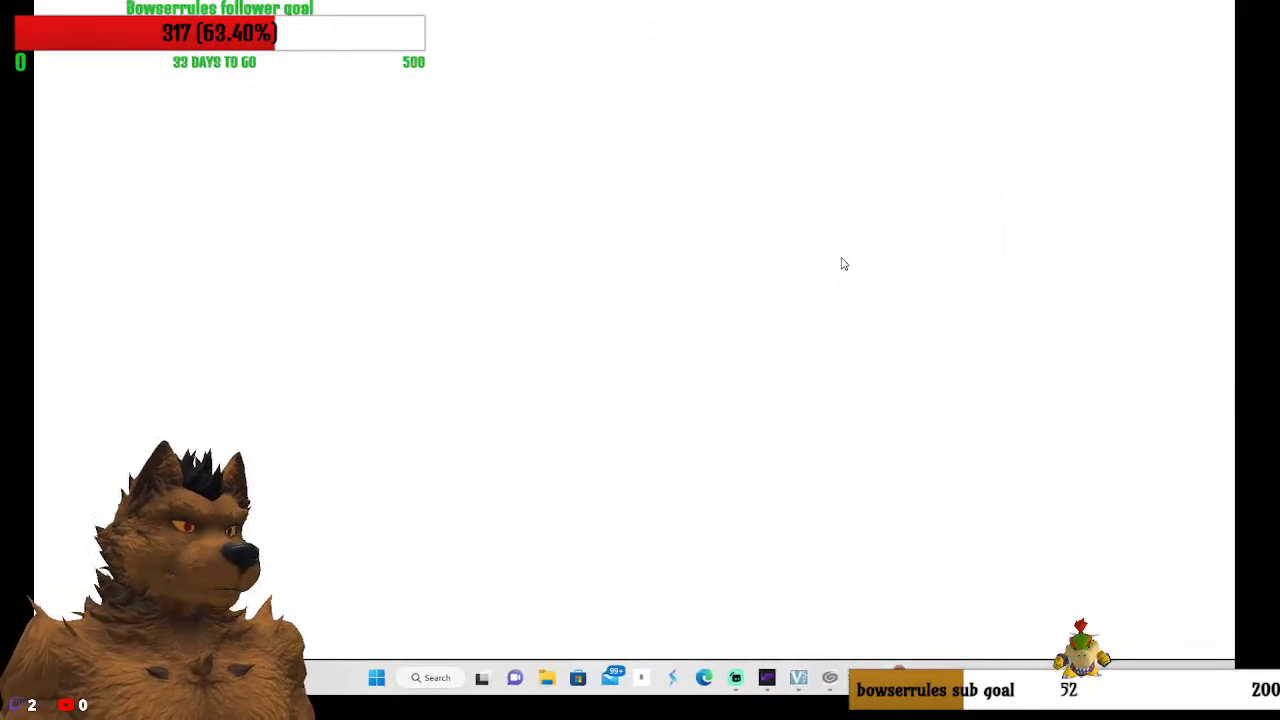
key("alt+Tab")
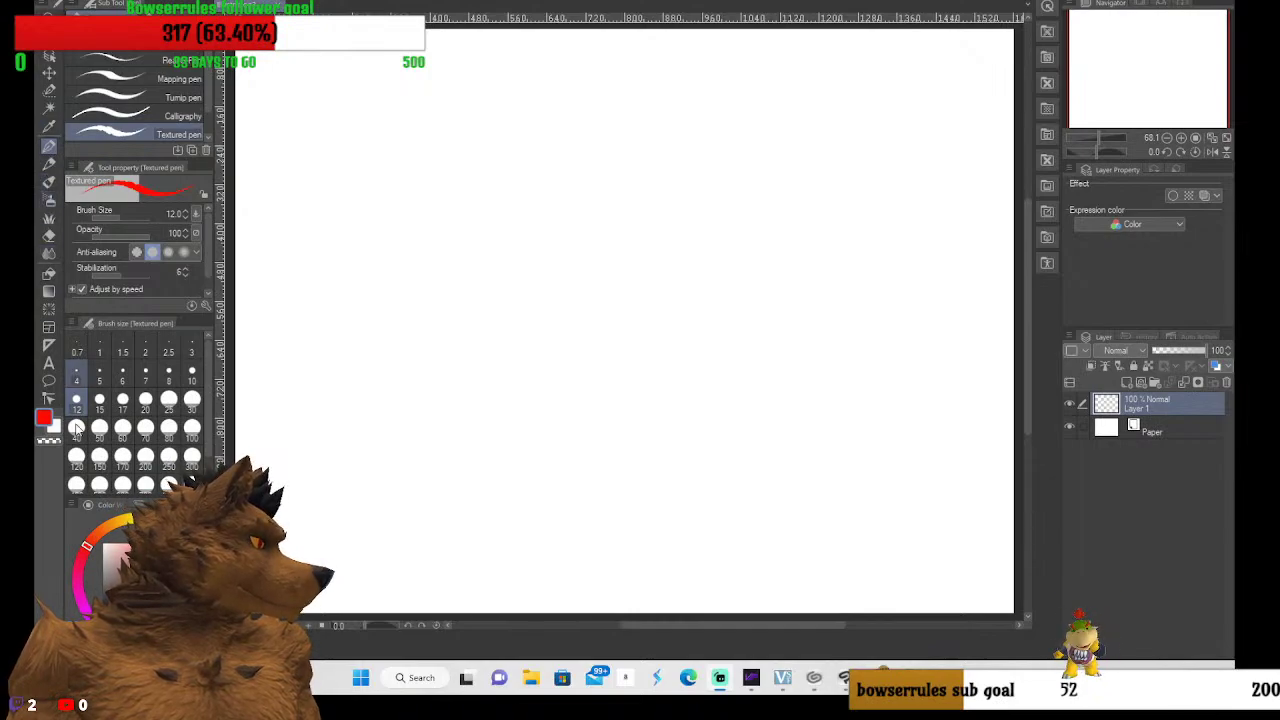
Set the drawing color to black and choose the Mechanical pencil with a brush size of 8
left_click(112, 585)
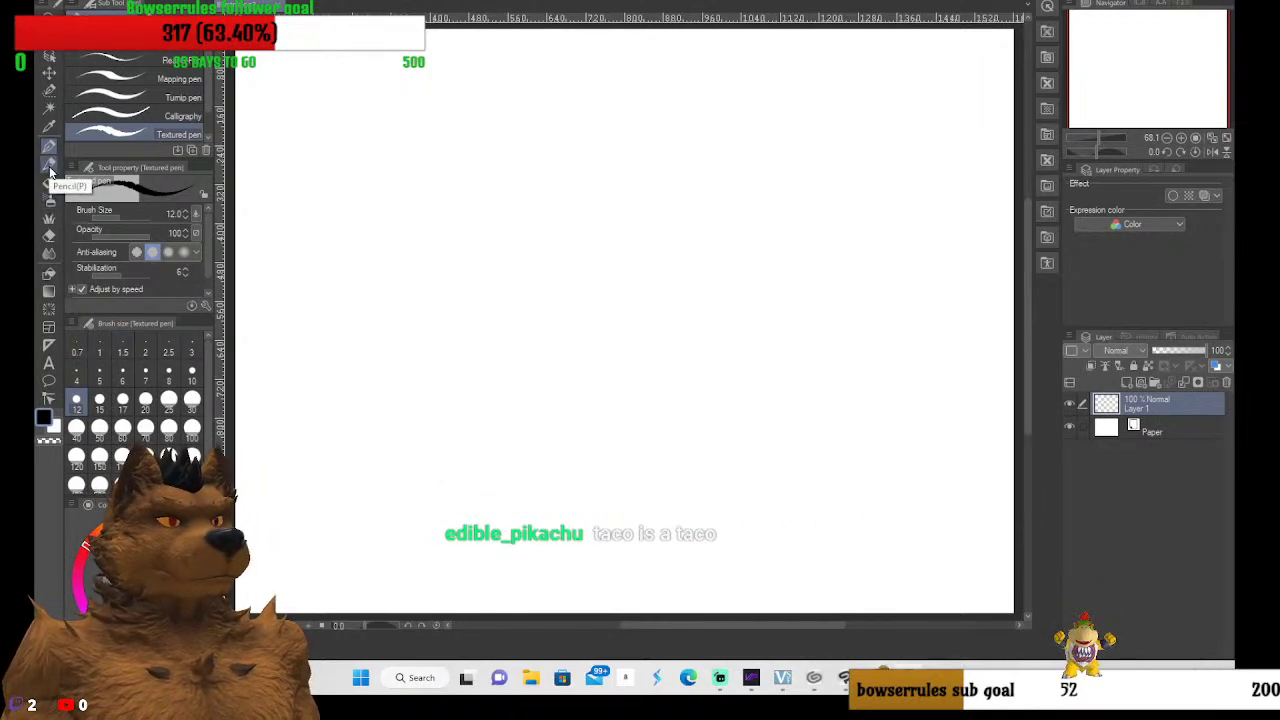
left_click(50, 168)
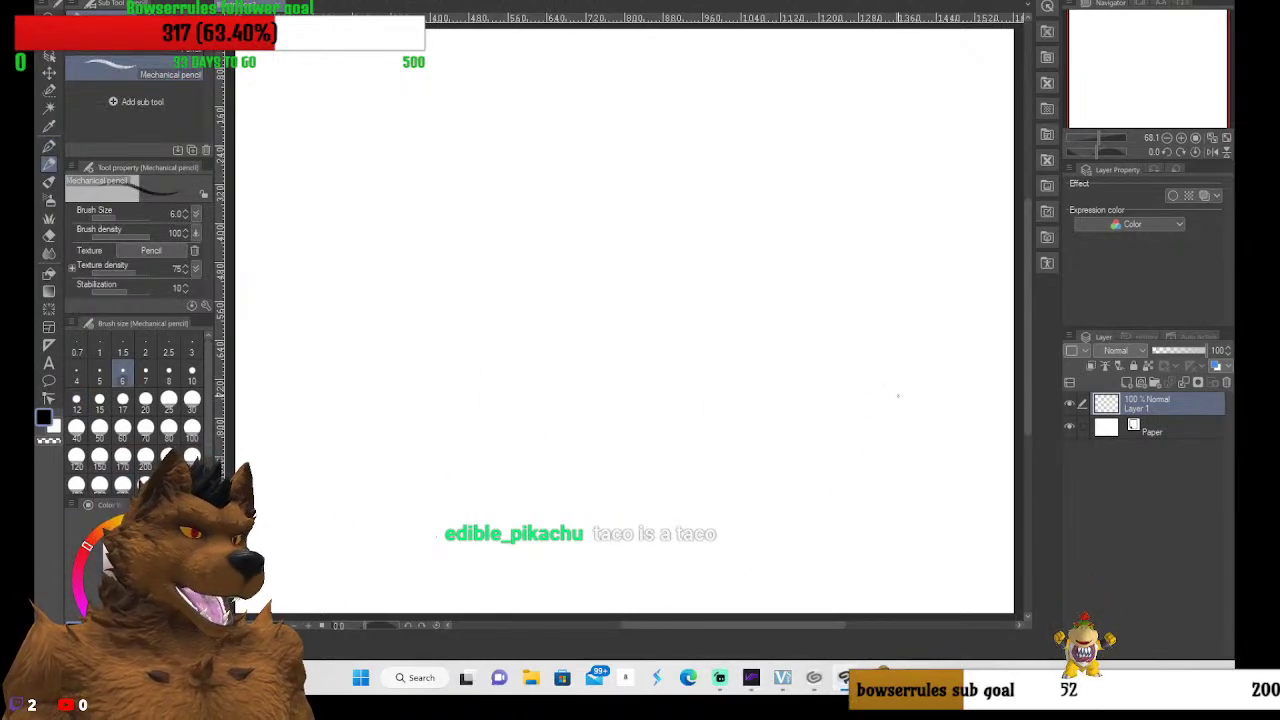
left_click(169, 379)
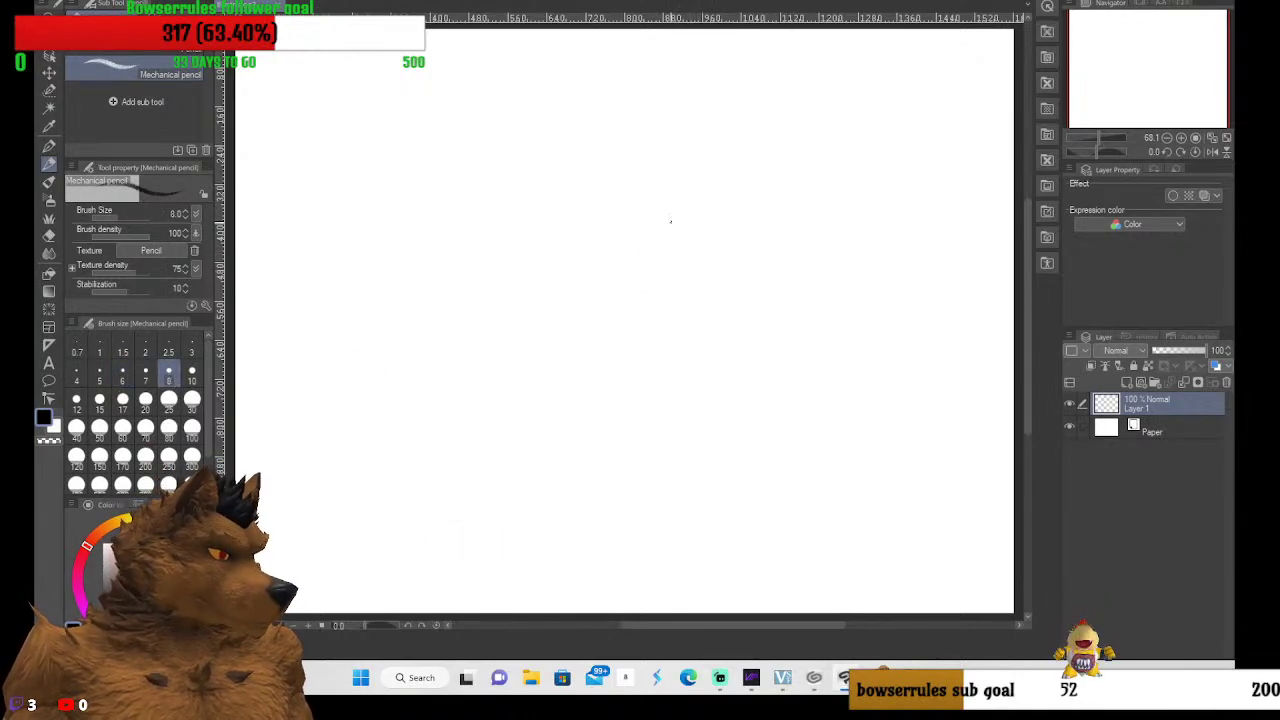
Sketch a rough head circle right of the canvas center with curved and horizontal guide lines and a blocky muzzle facing left
mouse_move(660, 220)
left_mouse_down()
mouse_move(715, 297)
mouse_move(743, 256)
left_mouse_up()
mouse_move(720, 210)
left_mouse_down()
mouse_move(660, 223)
mouse_move(729, 291)
mouse_move(748, 229)
mouse_move(693, 209)
mouse_move(658, 258)
mouse_move(717, 293)
mouse_move(739, 223)
mouse_move(687, 210)
mouse_move(655, 264)
left_mouse_up()
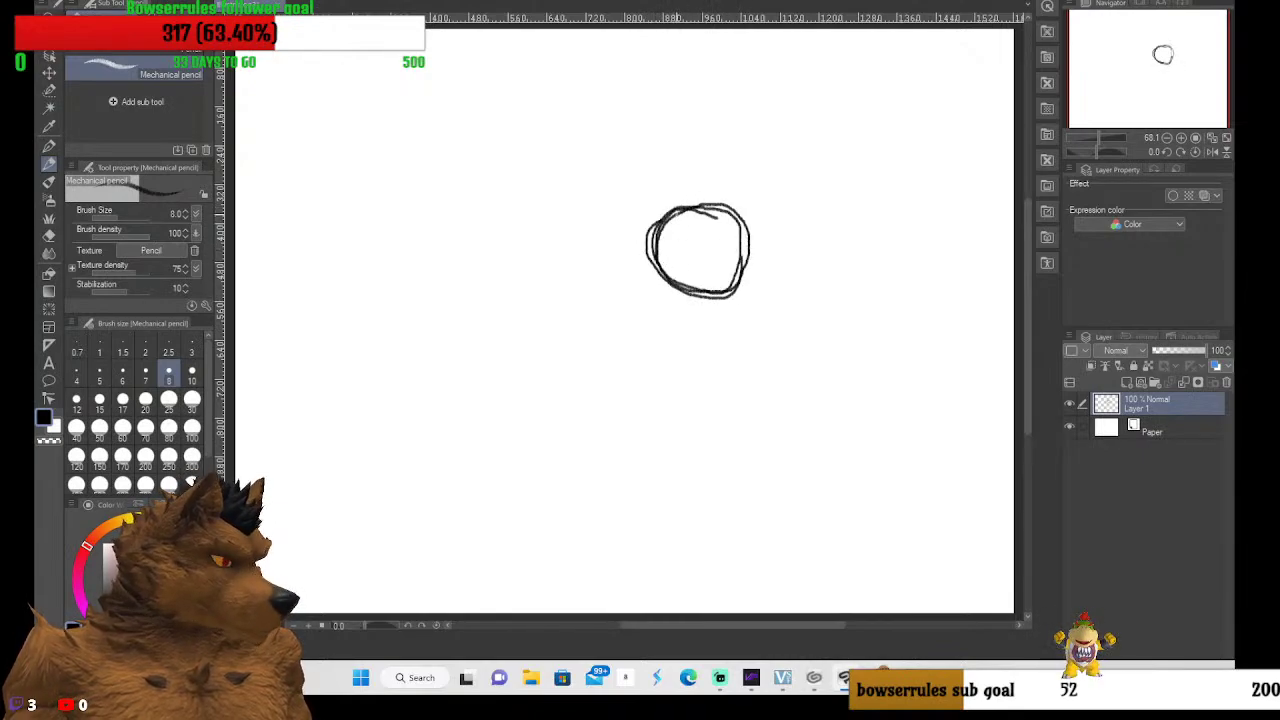
mouse_move(694, 208)
left_mouse_down()
mouse_move(694, 310)
mouse_move(656, 246)
mouse_move(690, 218)
mouse_move(756, 243)
mouse_move(658, 242)
mouse_move(662, 228)
mouse_move(601, 238)
mouse_move(622, 286)
mouse_move(655, 284)
left_mouse_up()
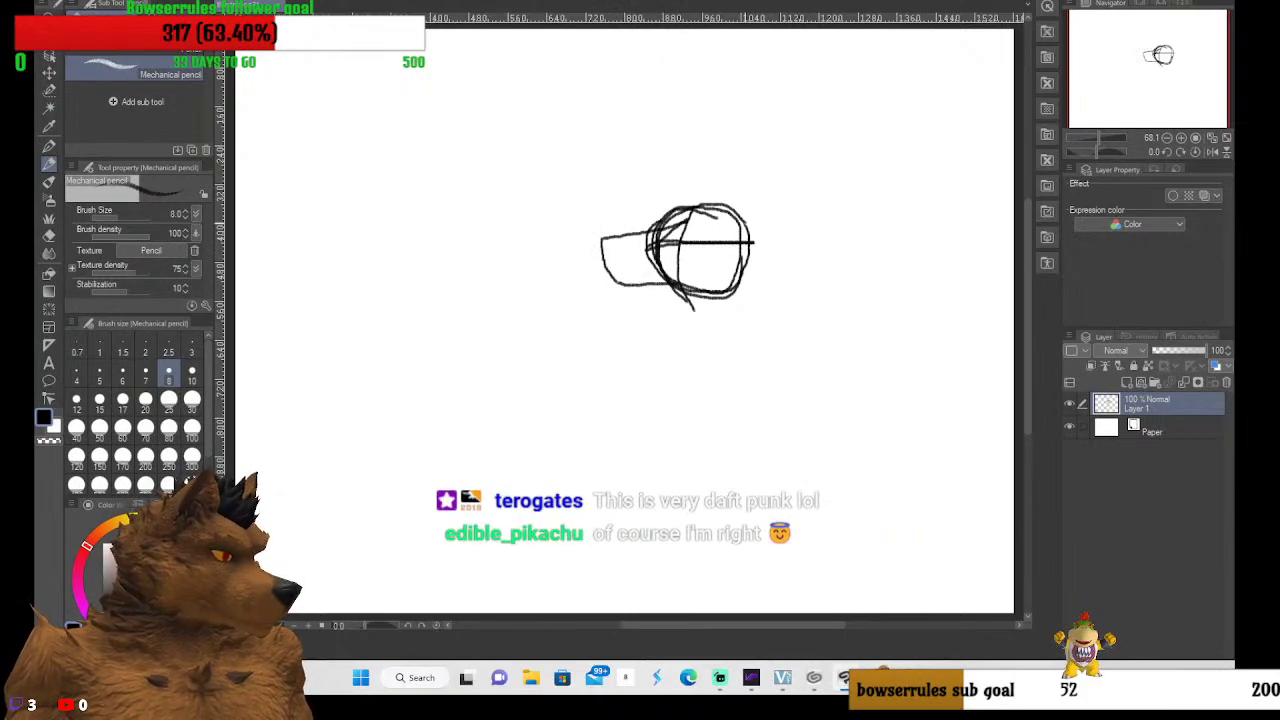
Draw two pointed ears on top of the head, one tall and one small, with tufts of fur in and between them
mouse_move(672, 210)
left_mouse_down()
mouse_move(686, 192)
mouse_move(690, 210)
mouse_move(738, 124)
mouse_move(752, 218)
mouse_move(730, 164)
mouse_move(739, 183)
left_mouse_up()
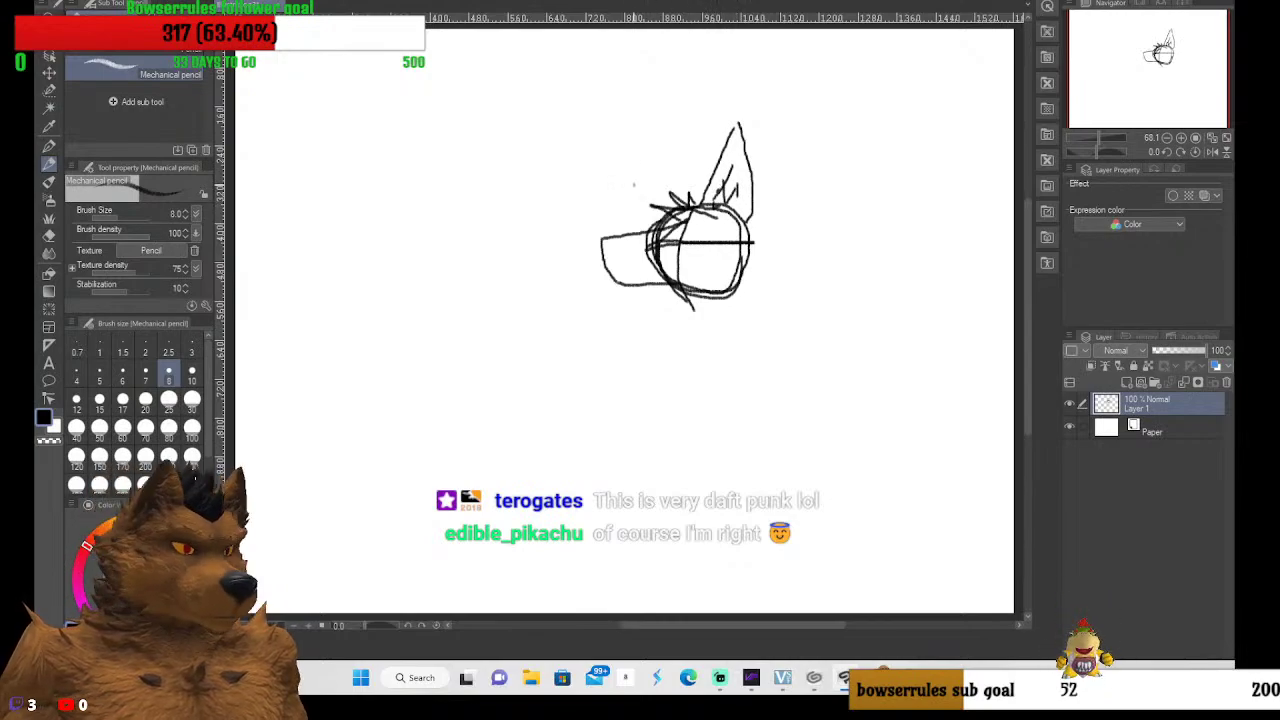
left_click_drag(688, 200, 643, 163)
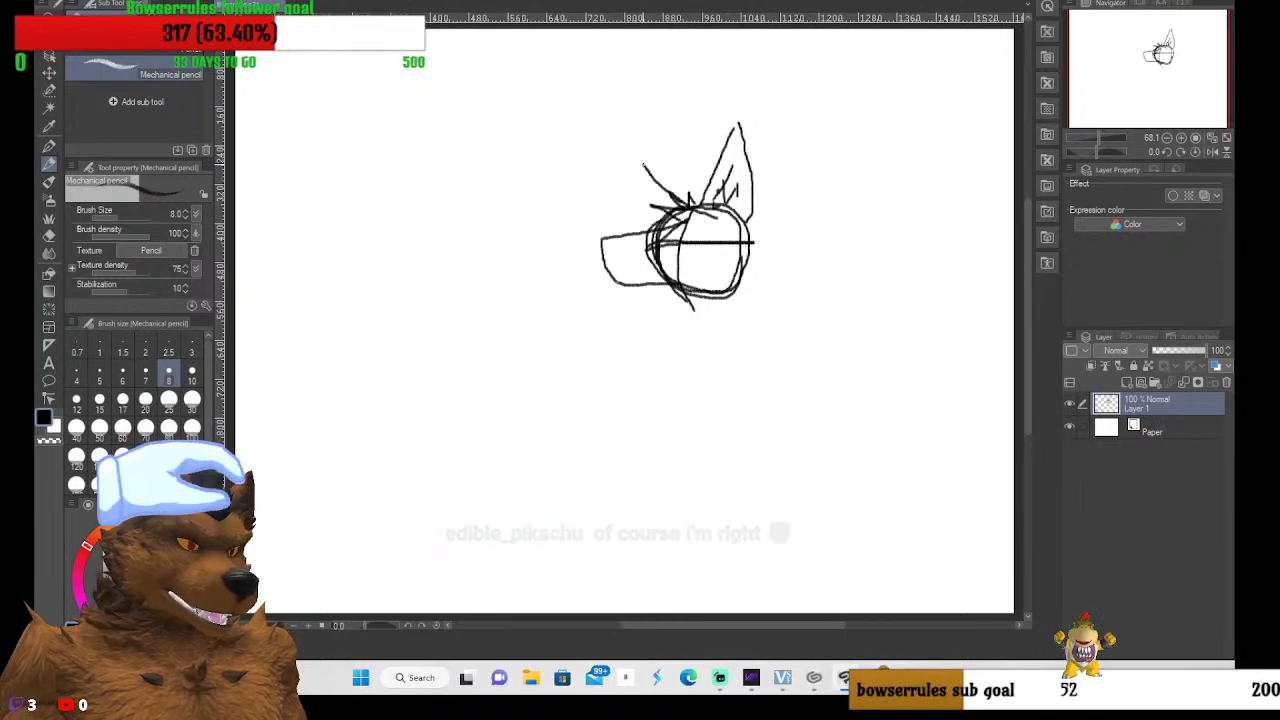
mouse_move(643, 163)
left_mouse_down()
mouse_move(644, 195)
mouse_move(680, 205)
left_mouse_up()
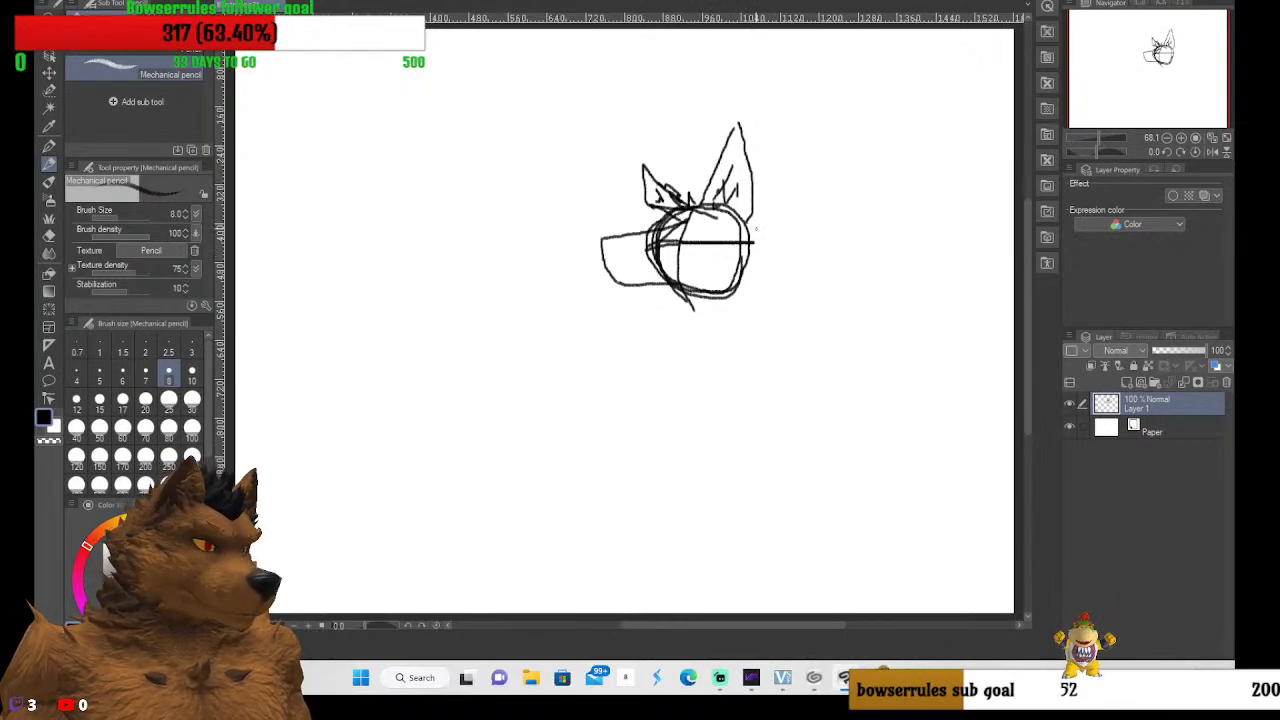
Outline the jagged furry neck and shoulder below the head and draw a curved upper edge for the raised arm
mouse_move(746, 233)
left_mouse_down()
mouse_move(749, 267)
mouse_move(818, 298)
left_mouse_up()
mouse_move(685, 296)
left_mouse_down()
mouse_move(689, 367)
mouse_move(732, 378)
mouse_move(773, 340)
mouse_move(806, 346)
mouse_move(830, 319)
mouse_move(792, 262)
left_mouse_up()
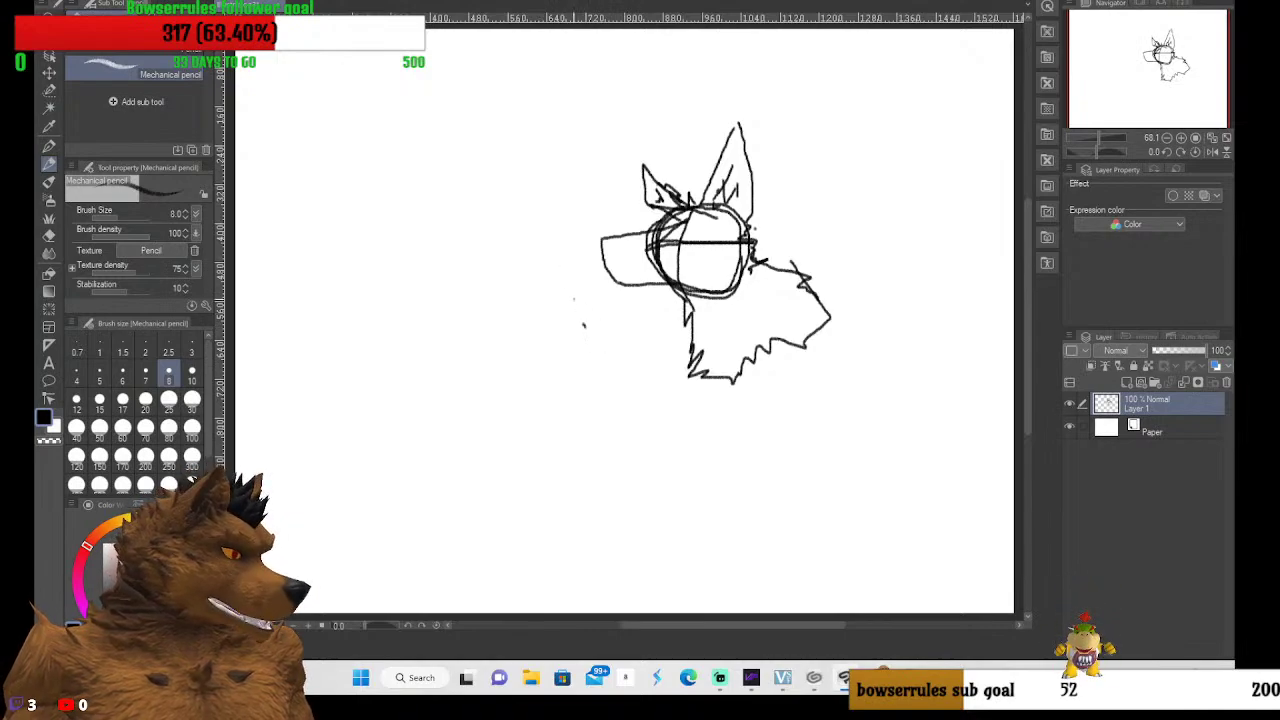
mouse_move(573, 298)
left_mouse_down()
mouse_move(616, 354)
mouse_move(690, 374)
left_mouse_up()
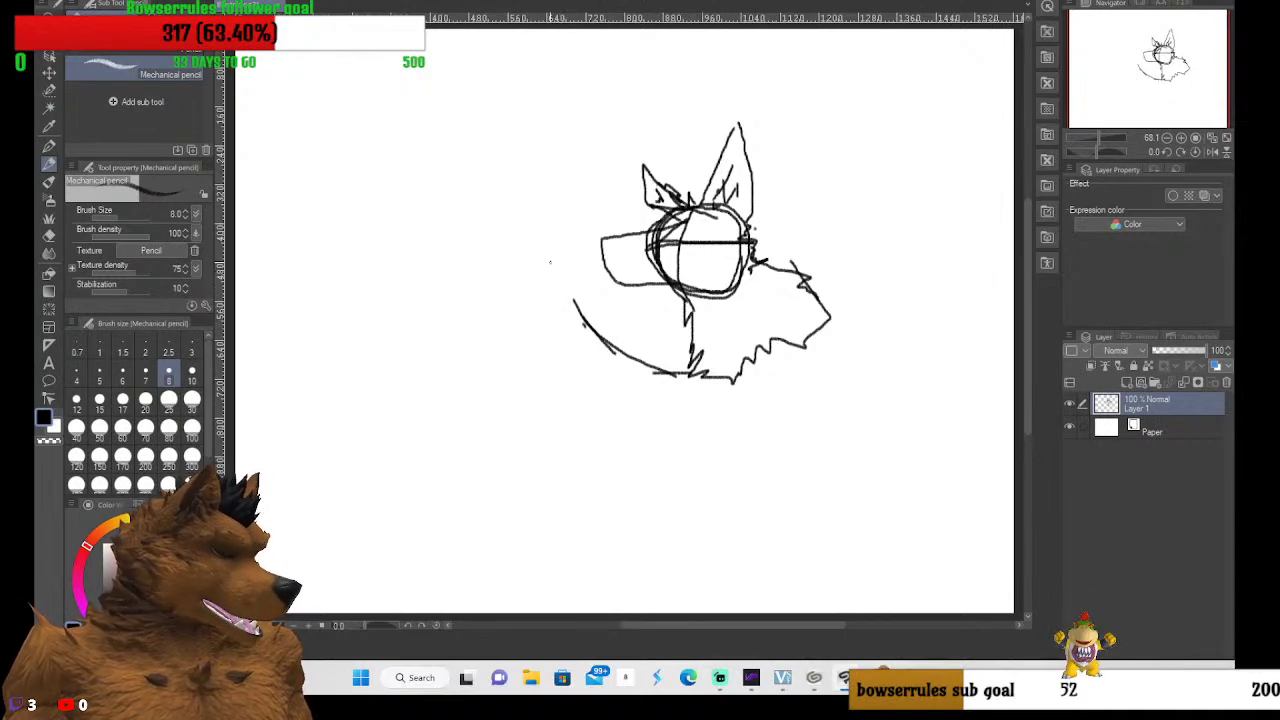
Draw a half-moon taco shell in front of the muzzle and add jagged filling along its upper edge
scroll(530, 264, "up", 4)
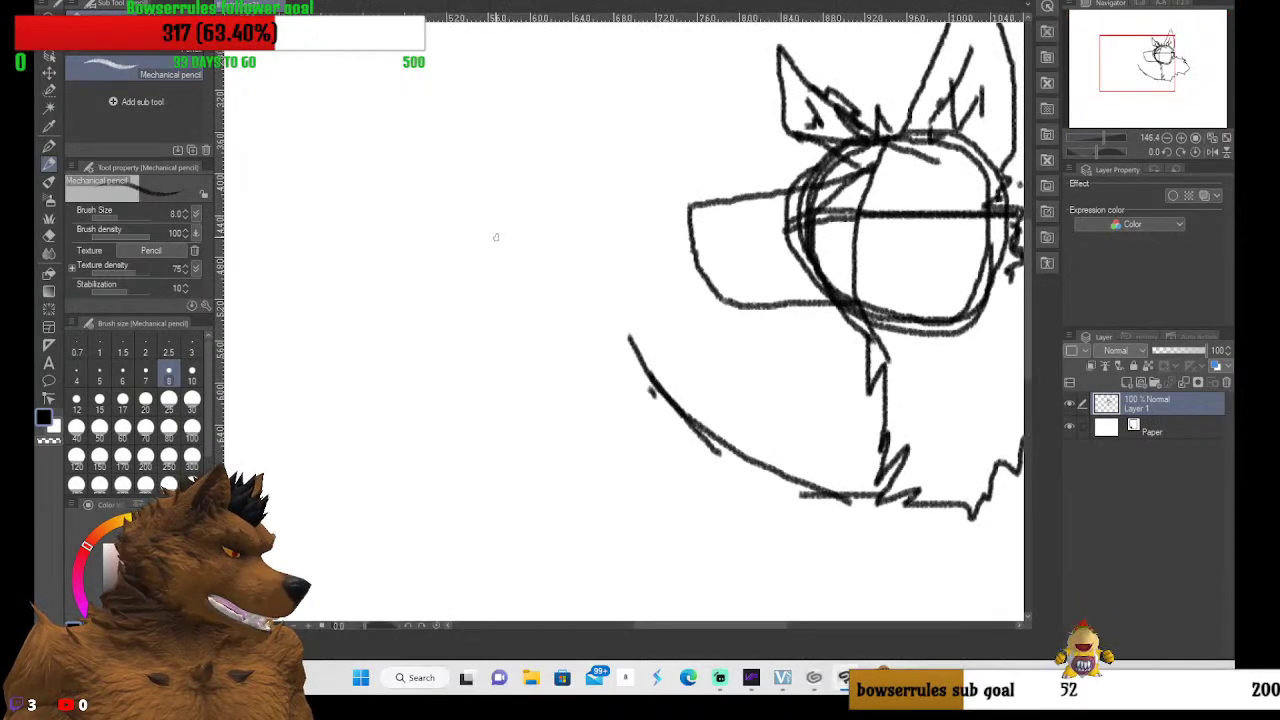
mouse_move(479, 218)
left_mouse_down()
mouse_move(514, 266)
mouse_move(580, 293)
mouse_move(620, 285)
mouse_move(660, 225)
mouse_move(662, 168)
mouse_move(632, 169)
mouse_move(576, 204)
mouse_move(476, 212)
left_mouse_up()
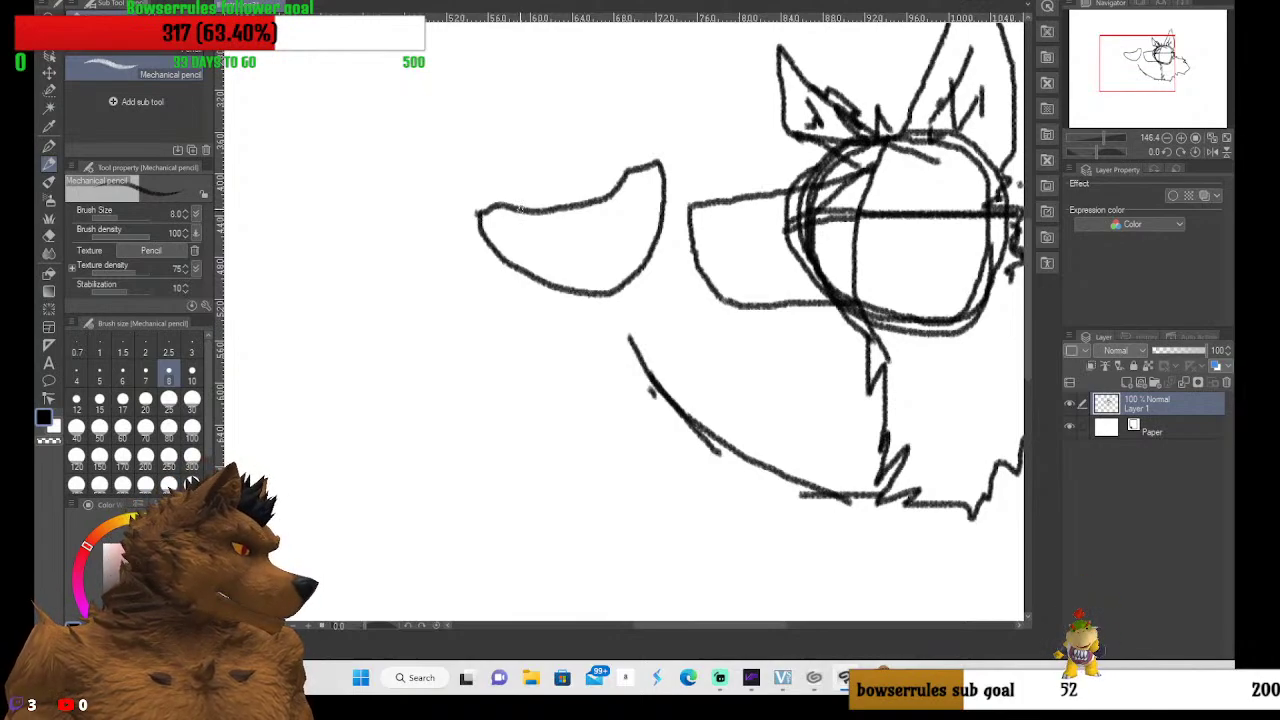
mouse_move(520, 208)
left_mouse_down()
mouse_move(573, 183)
mouse_move(577, 163)
mouse_move(585, 181)
mouse_move(624, 176)
left_mouse_up()
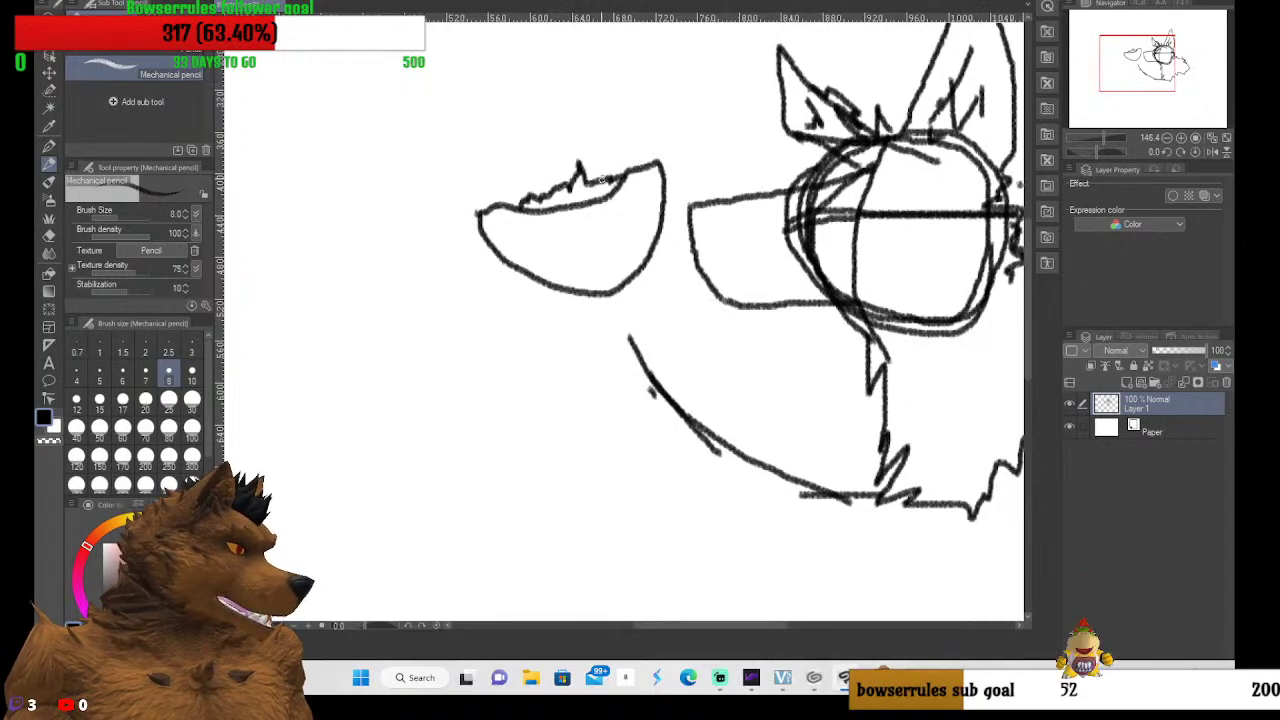
mouse_move(506, 198)
left_mouse_down()
mouse_move(590, 160)
mouse_move(600, 176)
left_mouse_up()
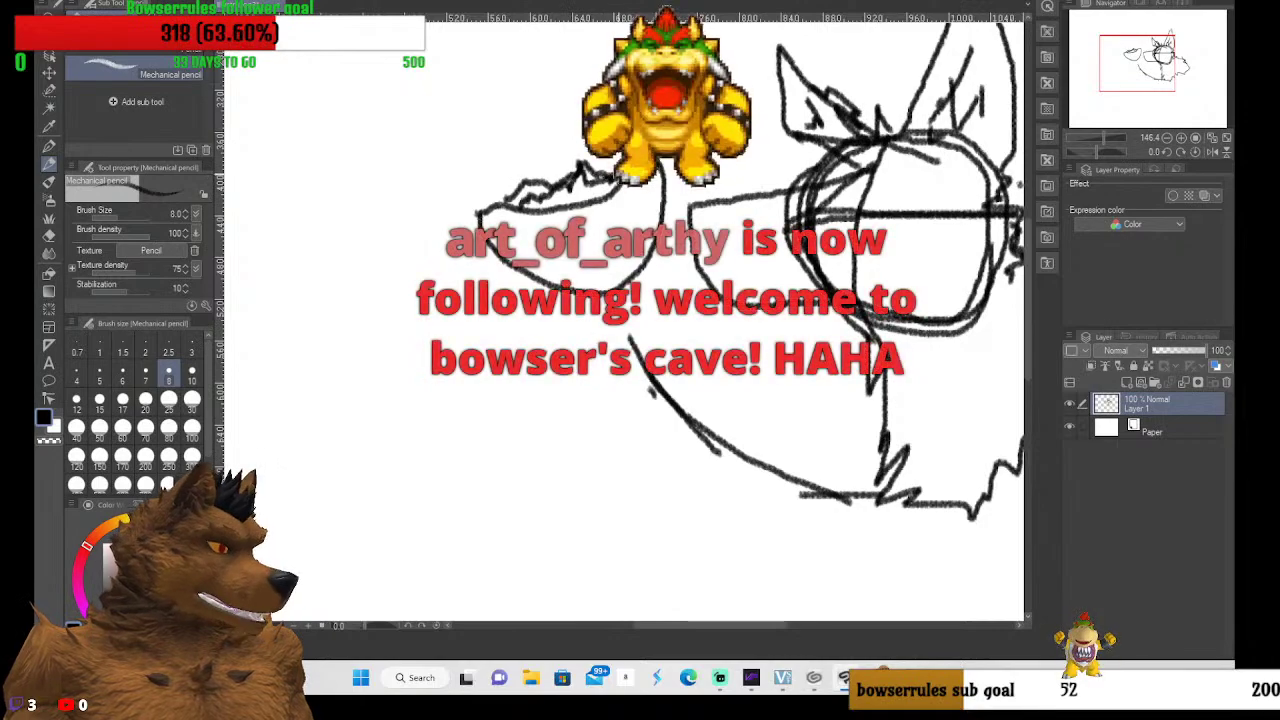
mouse_move(520, 172)
left_mouse_down()
mouse_move(560, 134)
mouse_move(583, 168)
mouse_move(525, 184)
left_mouse_up()
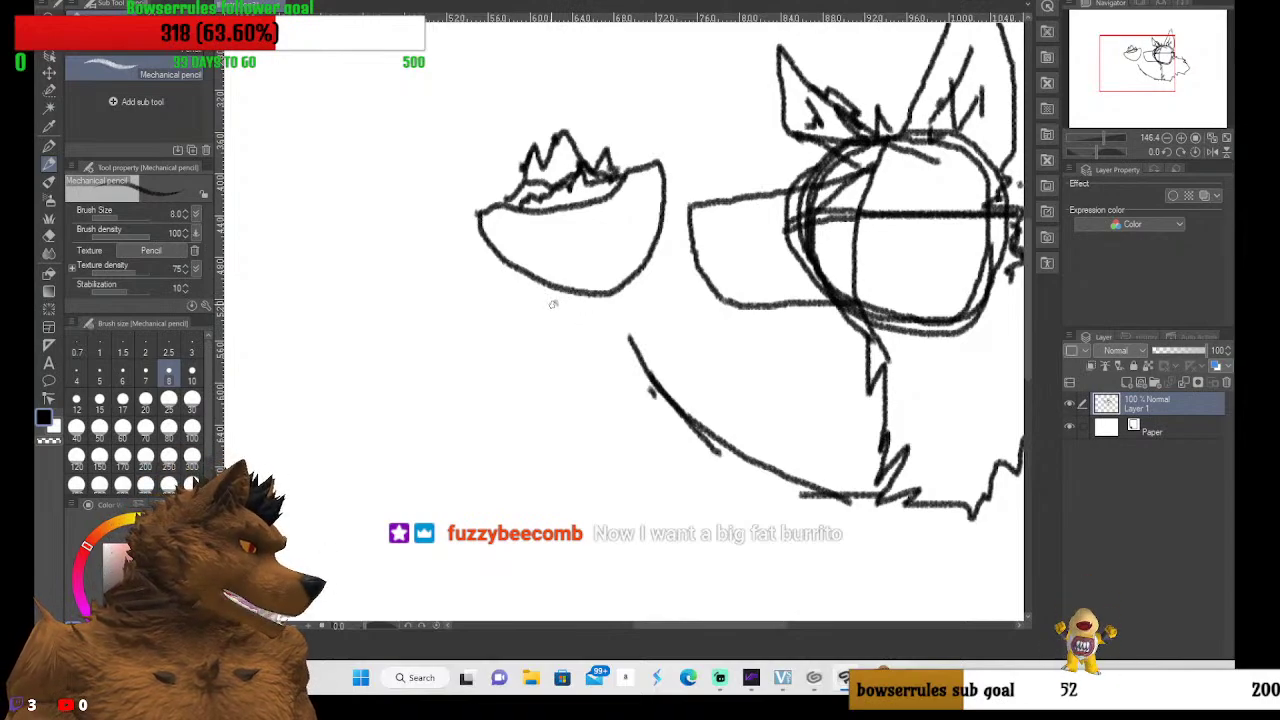
Draw the hand holding the taco and the arm's lower edge down to the body, ending in short fur strokes at the shoulder
mouse_move(546, 302)
left_mouse_down()
mouse_move(598, 334)
mouse_move(583, 347)
mouse_move(620, 340)
left_mouse_up()
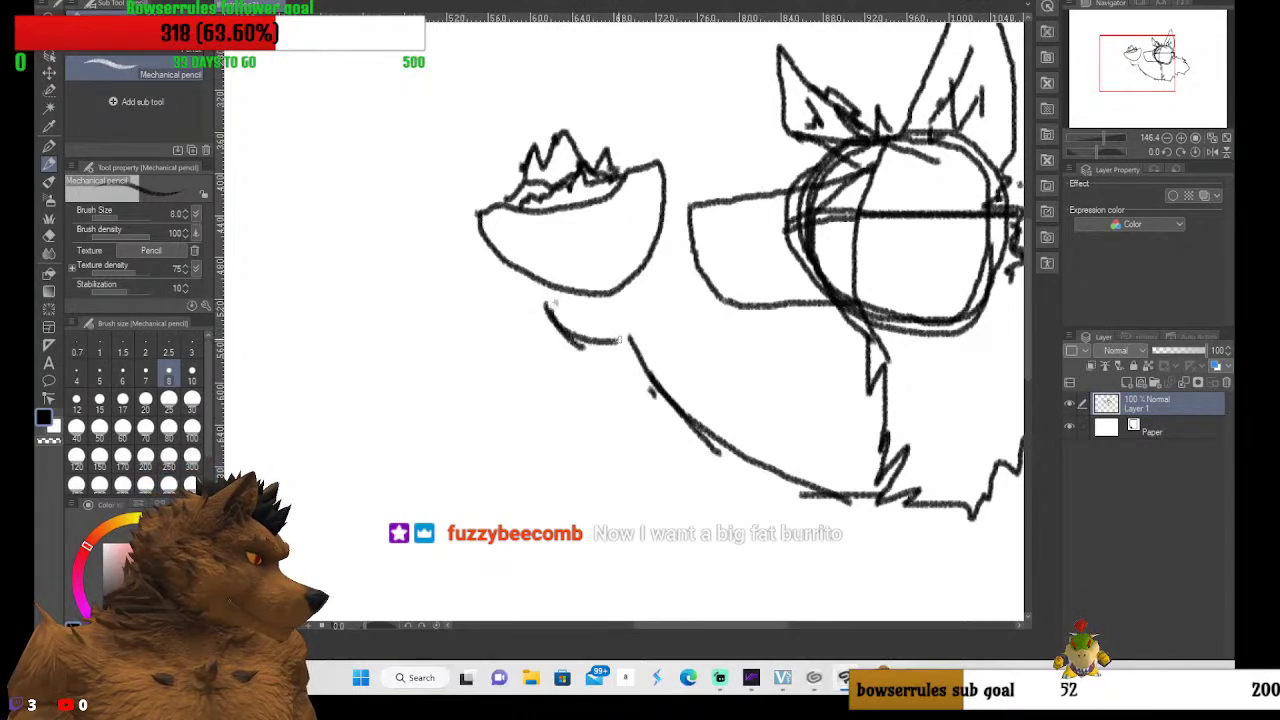
left_click(638, 340)
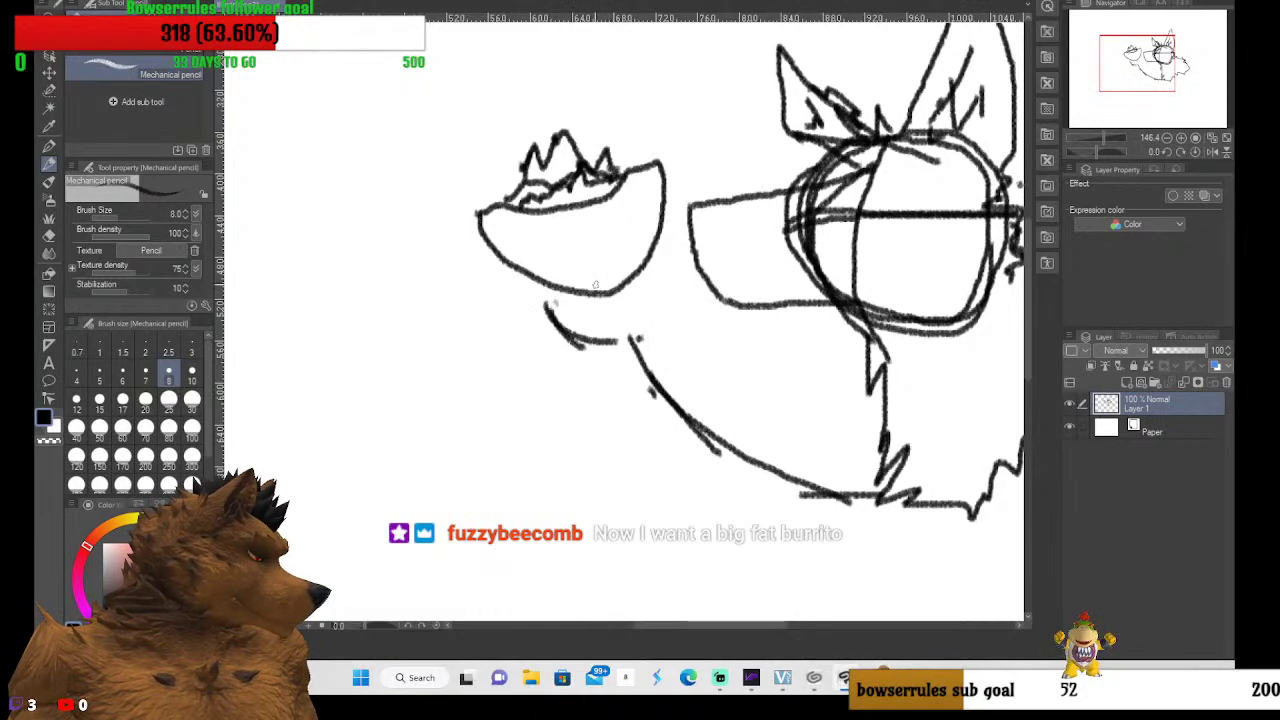
left_click_drag(595, 285, 618, 330)
mouse_move(558, 268)
left_mouse_down()
mouse_move(627, 311)
mouse_move(638, 370)
left_mouse_up()
mouse_move(600, 288)
left_mouse_down()
mouse_move(634, 366)
mouse_move(636, 428)
left_mouse_up()
left_click_drag(588, 348, 678, 488)
mouse_move(630, 412)
left_mouse_down()
mouse_move(672, 482)
mouse_move(760, 554)
mouse_move(845, 590)
mouse_move(870, 568)
mouse_move(870, 584)
left_mouse_up()
mouse_move(882, 503)
left_mouse_down()
mouse_move(879, 562)
mouse_move(855, 605)
left_mouse_up()
left_click_drag(912, 534, 896, 576)
mouse_move(950, 522)
left_mouse_down()
mouse_move(928, 582)
mouse_move(978, 542)
left_mouse_up()
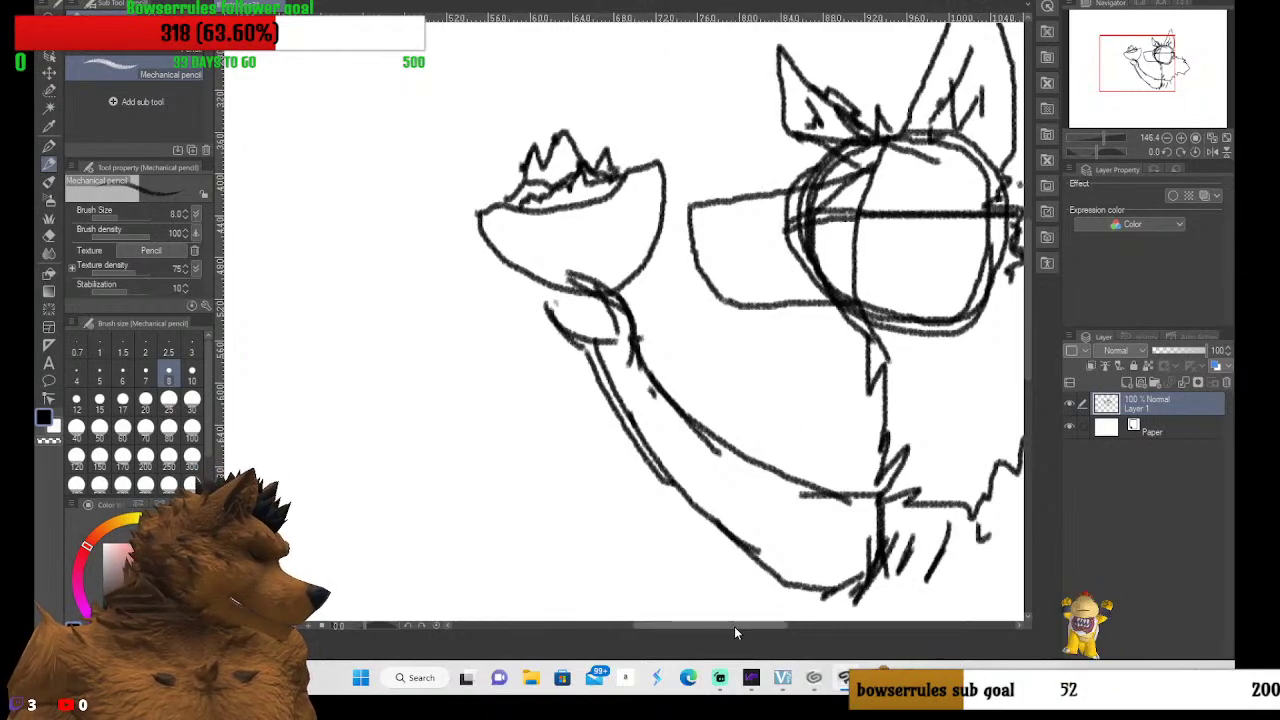
Add zigzag fur along the underside of the shoulder and a curved line with tufts along the back
left_click_drag(734, 626, 781, 626)
left_click_drag(756, 504, 714, 550)
mouse_move(742, 528)
left_mouse_down()
mouse_move(746, 489)
mouse_move(819, 432)
mouse_move(890, 410)
left_mouse_up()
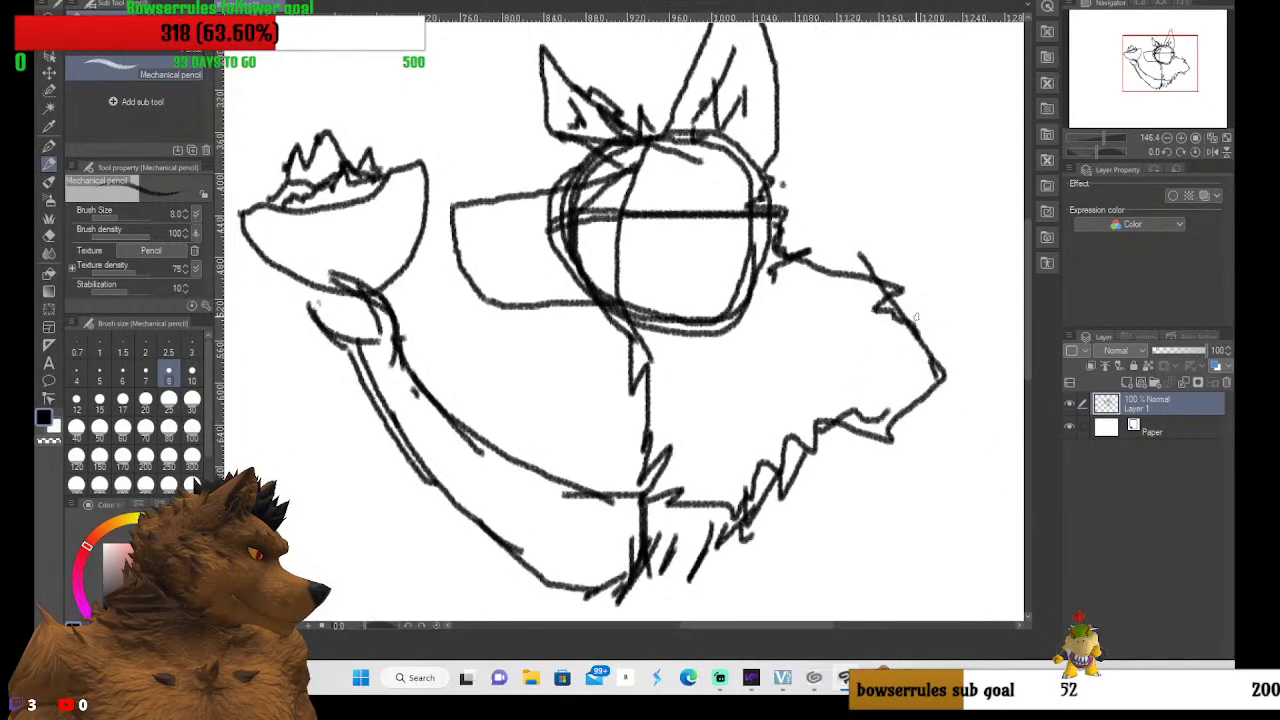
left_click_drag(914, 316, 968, 416)
left_click_drag(946, 350, 972, 444)
left_click_drag(926, 336, 964, 352)
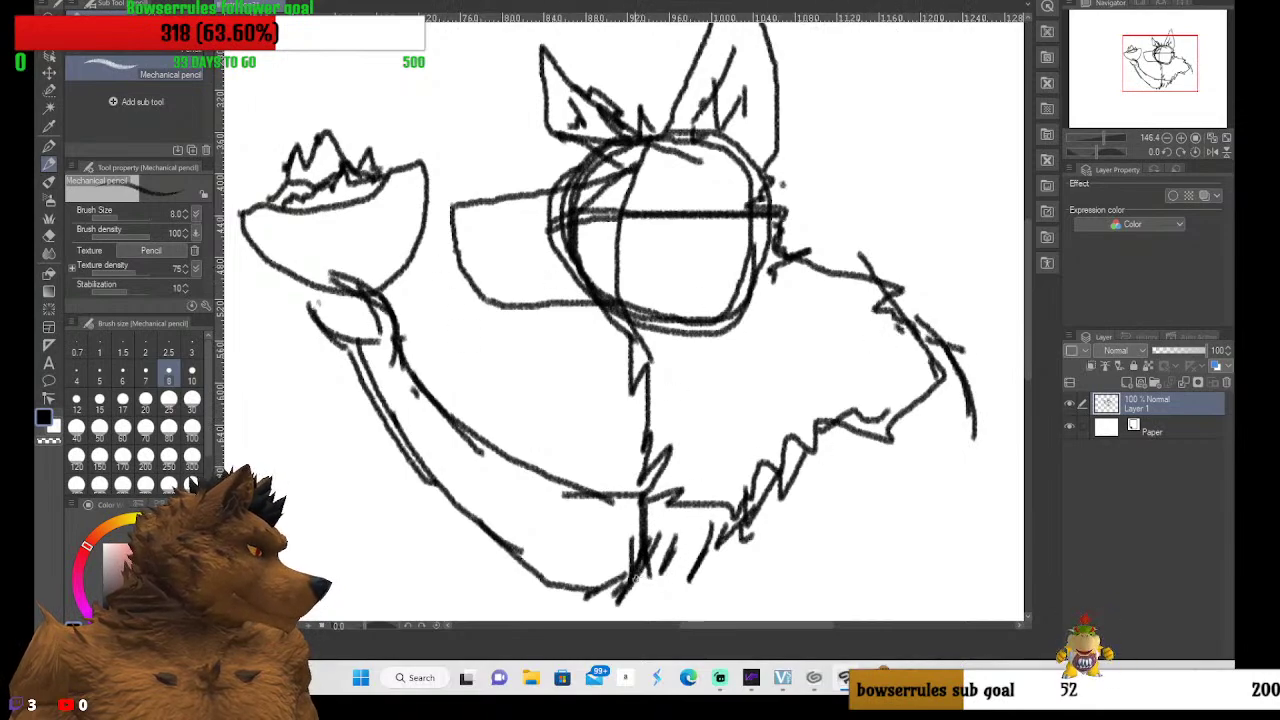
Connect the arm to the body with a lower line and fill the joint with dense zigzag fur strokes
left_click_drag(632, 578, 756, 540)
left_click_drag(682, 526, 632, 588)
left_click_drag(736, 484, 700, 548)
left_click(796, 508)
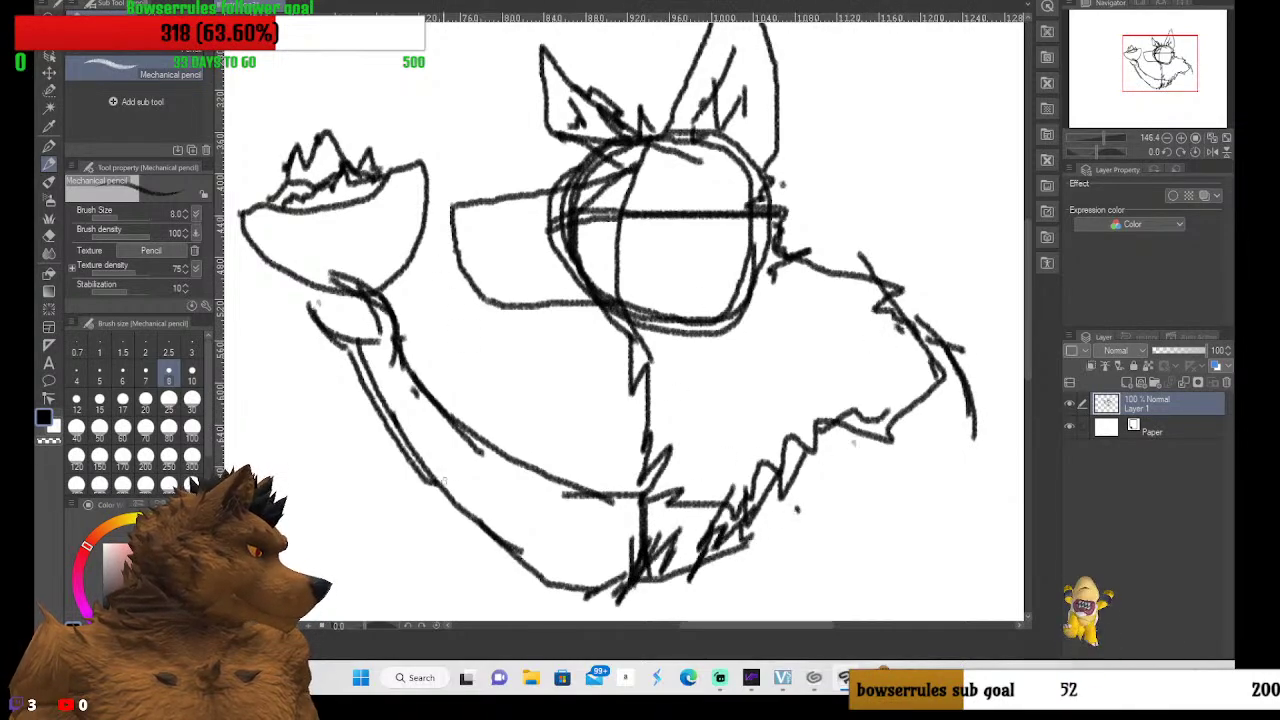
Draw two round eyes with thick black outlines side by side on the upper front of the head
scroll(318, 318, "up", 1)
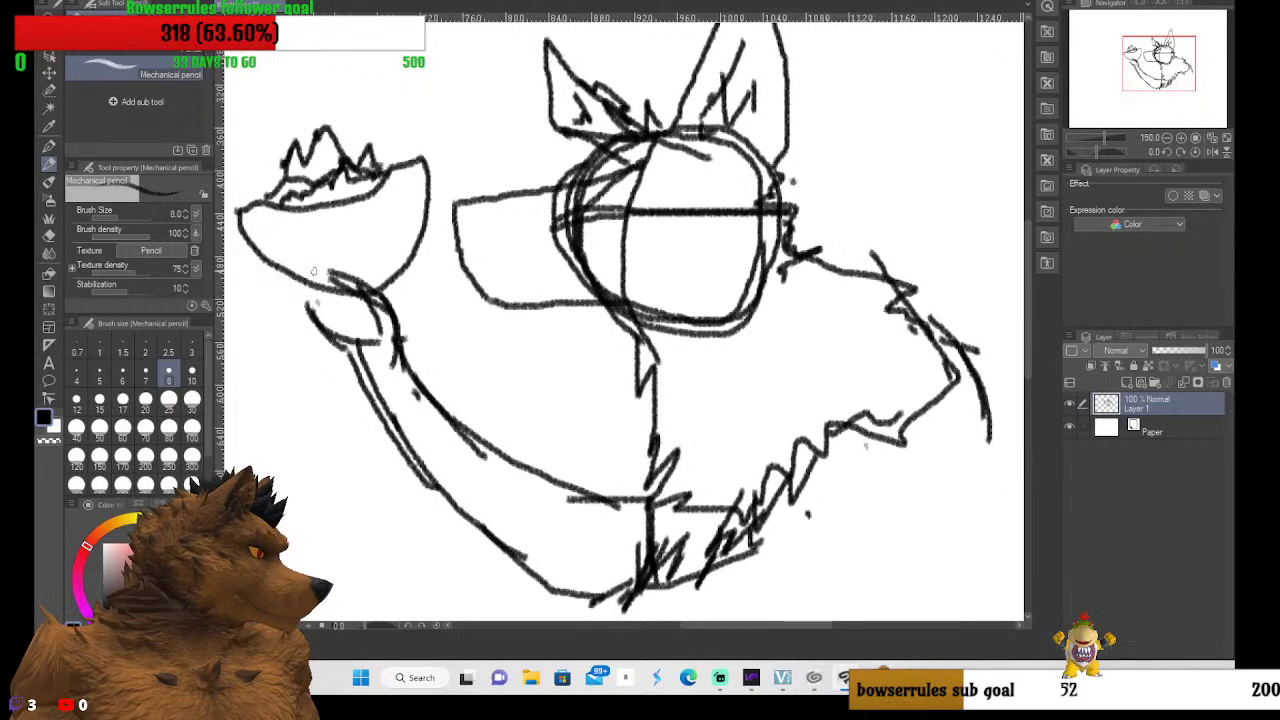
left_click_drag(313, 271, 346, 273)
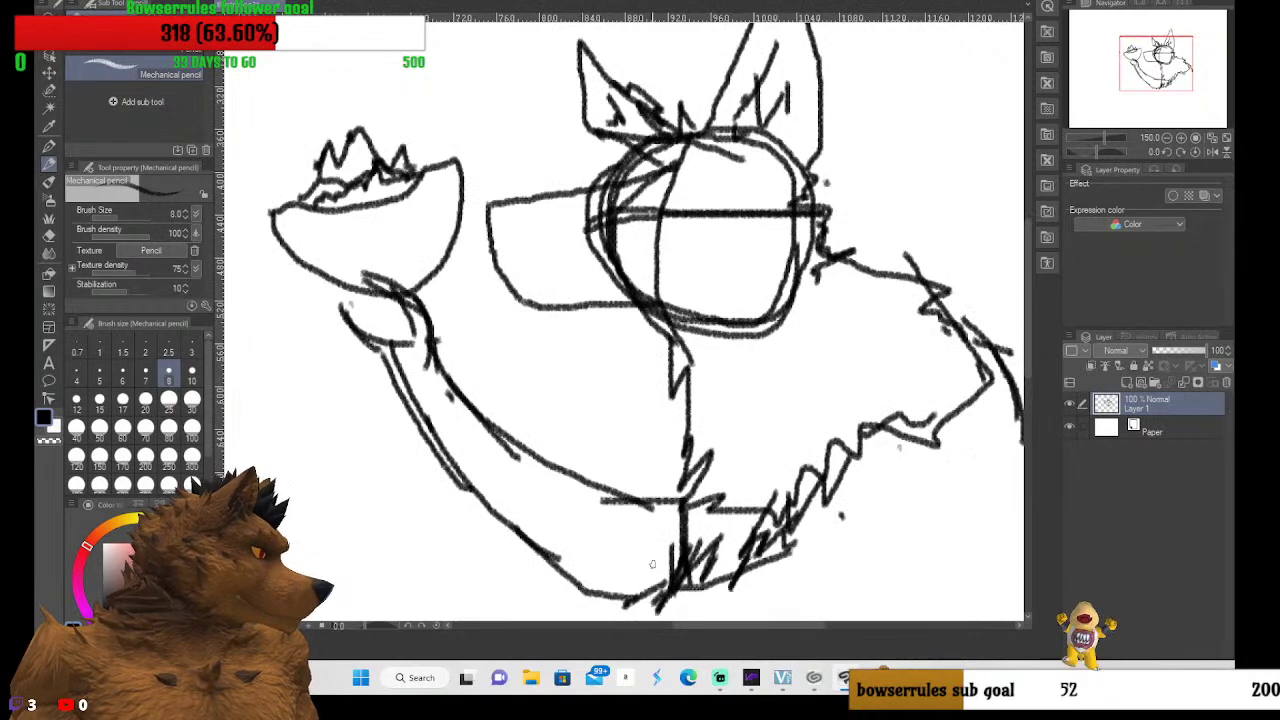
left_click_drag(806, 625, 785, 623)
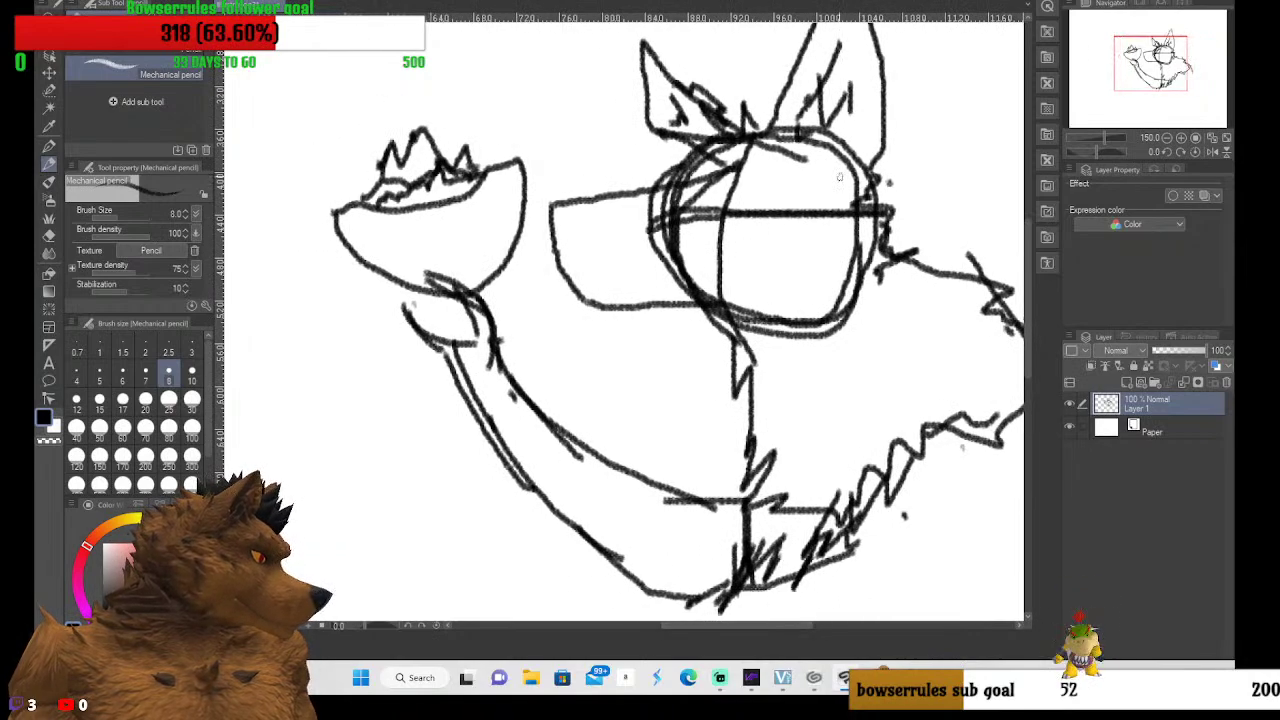
mouse_move(744, 166)
left_mouse_down()
mouse_move(736, 186)
mouse_move(752, 184)
mouse_move(756, 172)
mouse_move(734, 186)
mouse_move(756, 172)
mouse_move(733, 168)
mouse_move(700, 172)
mouse_move(704, 184)
mouse_move(712, 160)
mouse_move(700, 178)
left_mouse_up()
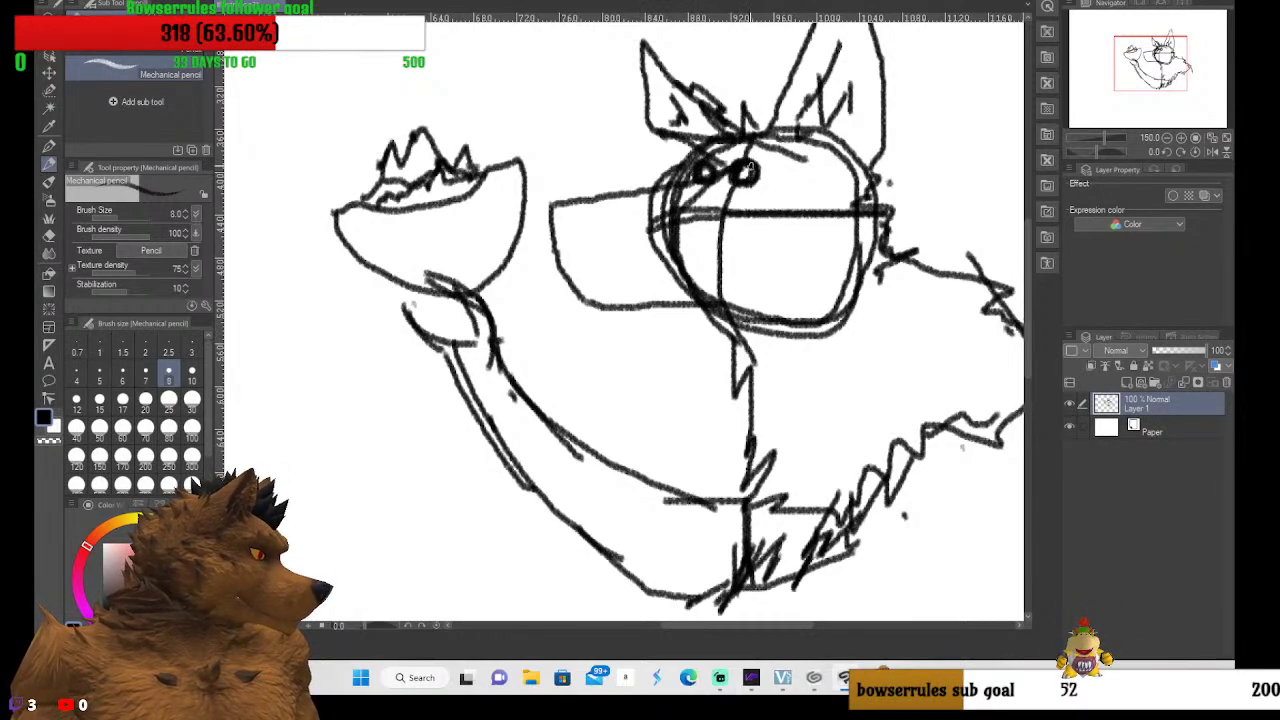
left_click_drag(749, 168, 747, 177)
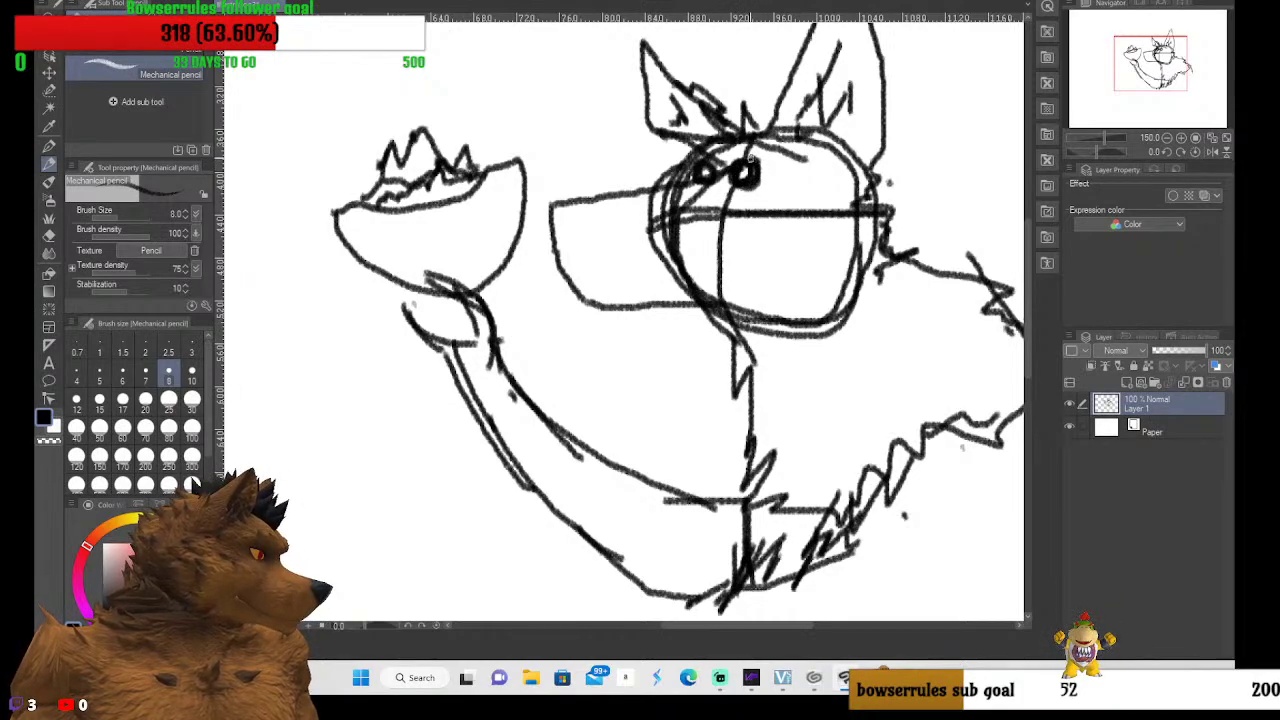
mouse_move(750, 156)
left_mouse_down()
mouse_move(728, 182)
mouse_move(767, 182)
mouse_move(762, 160)
mouse_move(738, 154)
mouse_move(733, 181)
mouse_move(758, 184)
mouse_move(763, 162)
mouse_move(712, 160)
mouse_move(712, 172)
mouse_move(690, 157)
left_mouse_up()
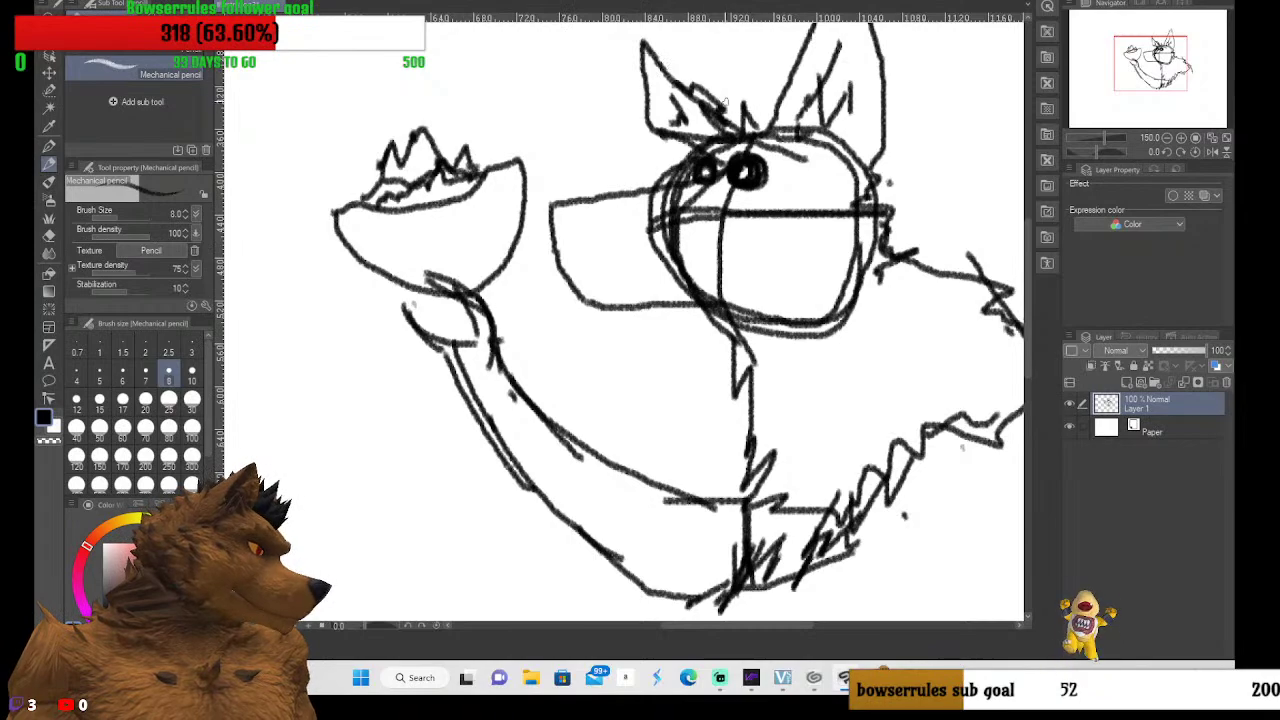
Draw the nose at the upper tip of the muzzle and shade it solid black
scroll(720, 365, "down", 4)
scroll(740, 280, "up", 3)
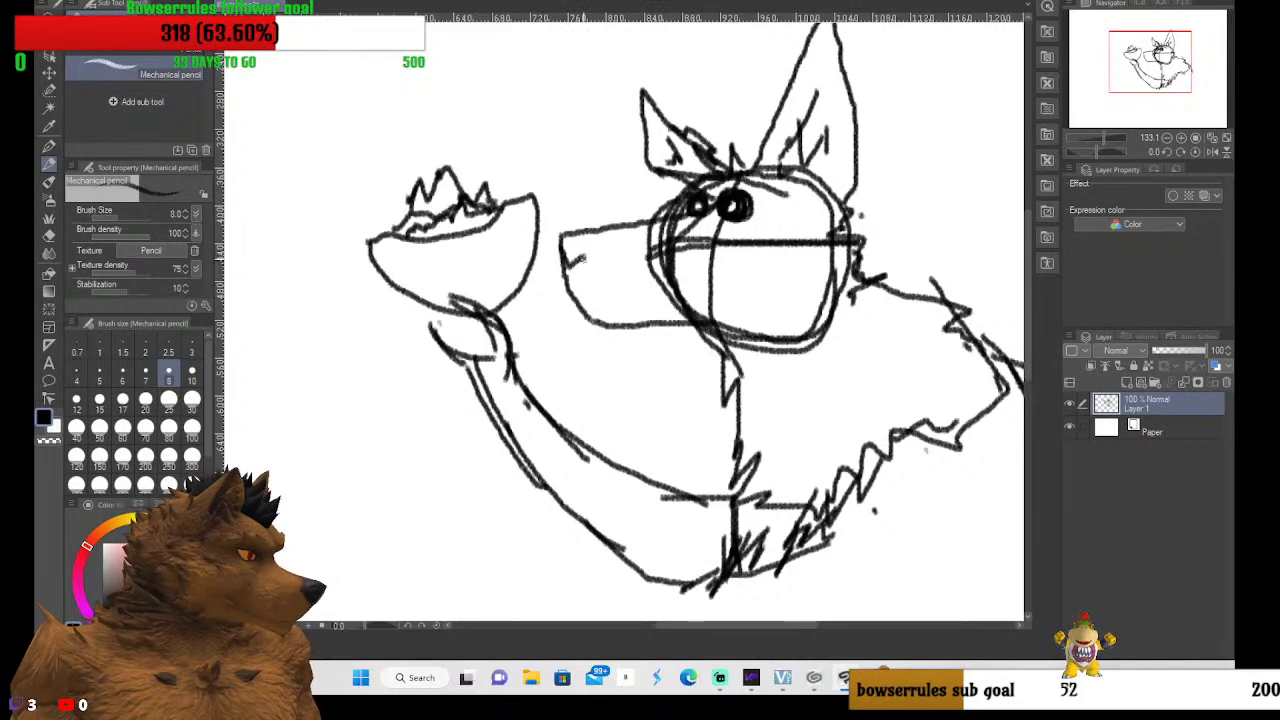
mouse_move(583, 258)
left_mouse_down()
mouse_move(618, 236)
mouse_move(562, 240)
mouse_move(586, 256)
mouse_move(574, 262)
mouse_move(596, 246)
left_mouse_up()
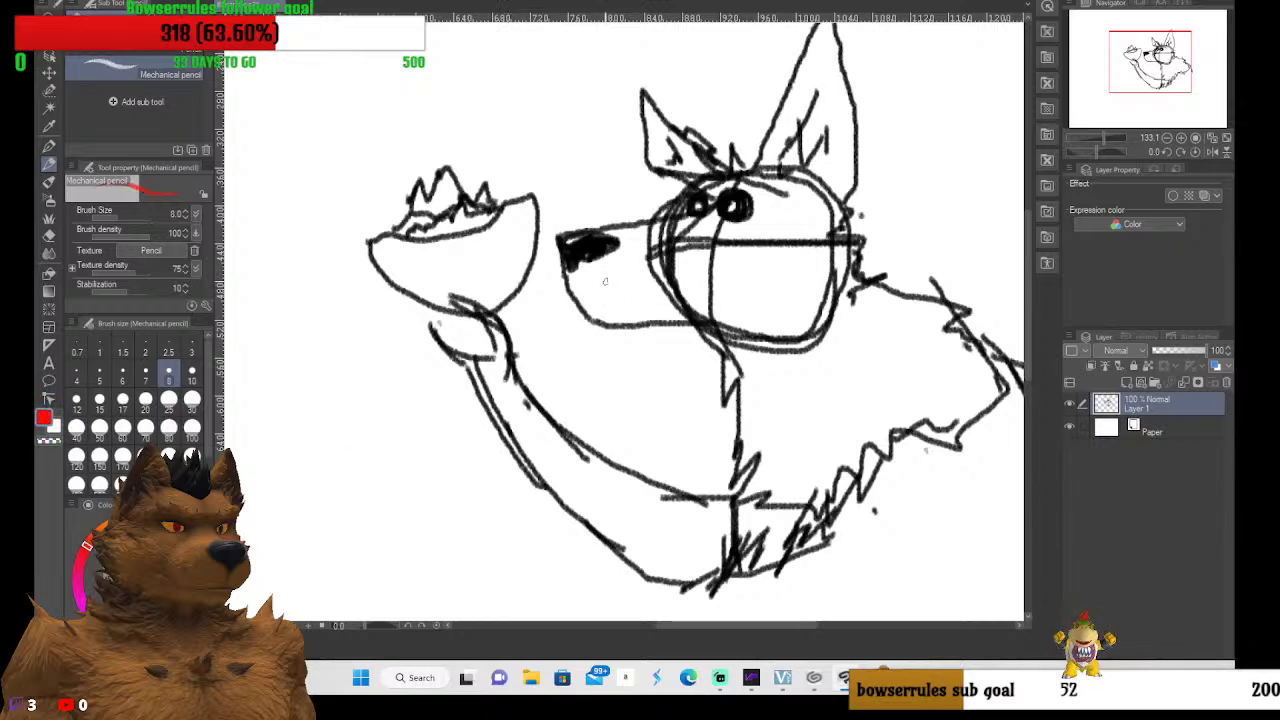
Fill the centers of both eyes with red using the Mechanical pencil
scroll(728, 212, "up", 5)
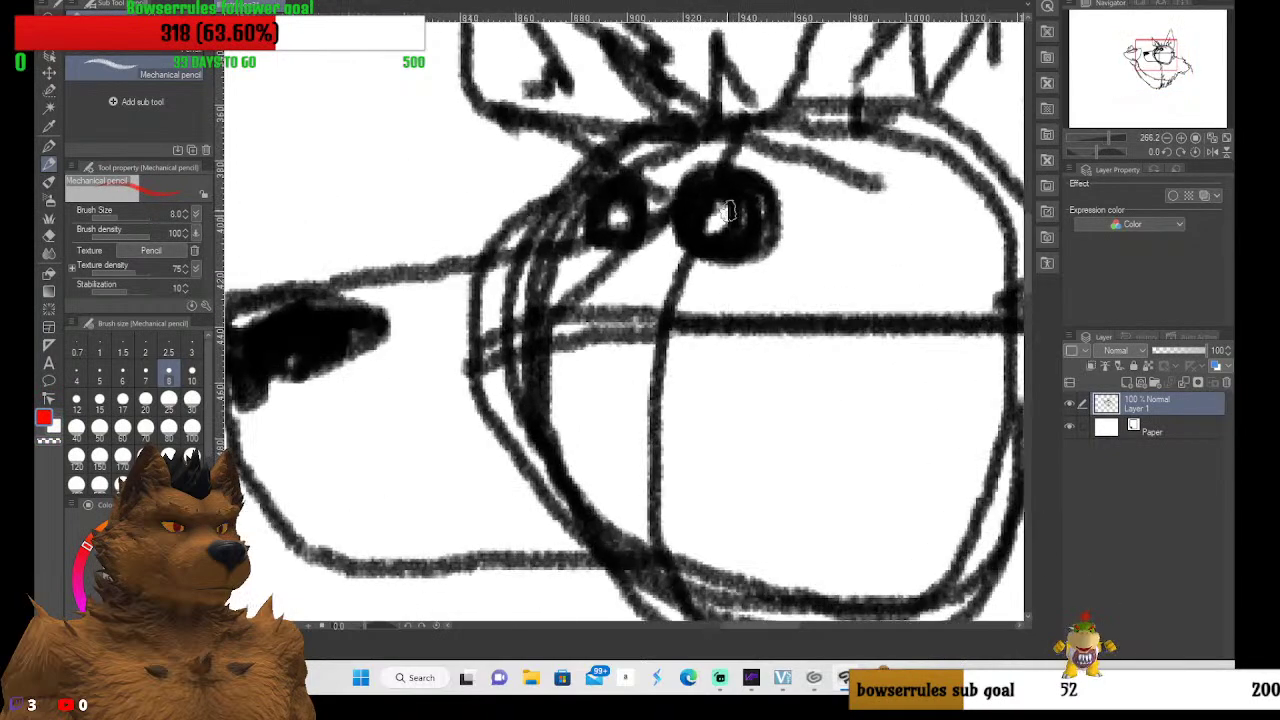
mouse_move(728, 212)
left_mouse_down()
mouse_move(714, 208)
mouse_move(712, 228)
mouse_move(726, 222)
mouse_move(716, 205)
mouse_move(710, 232)
mouse_move(726, 218)
mouse_move(716, 197)
mouse_move(704, 225)
mouse_move(716, 228)
mouse_move(714, 206)
left_mouse_up()
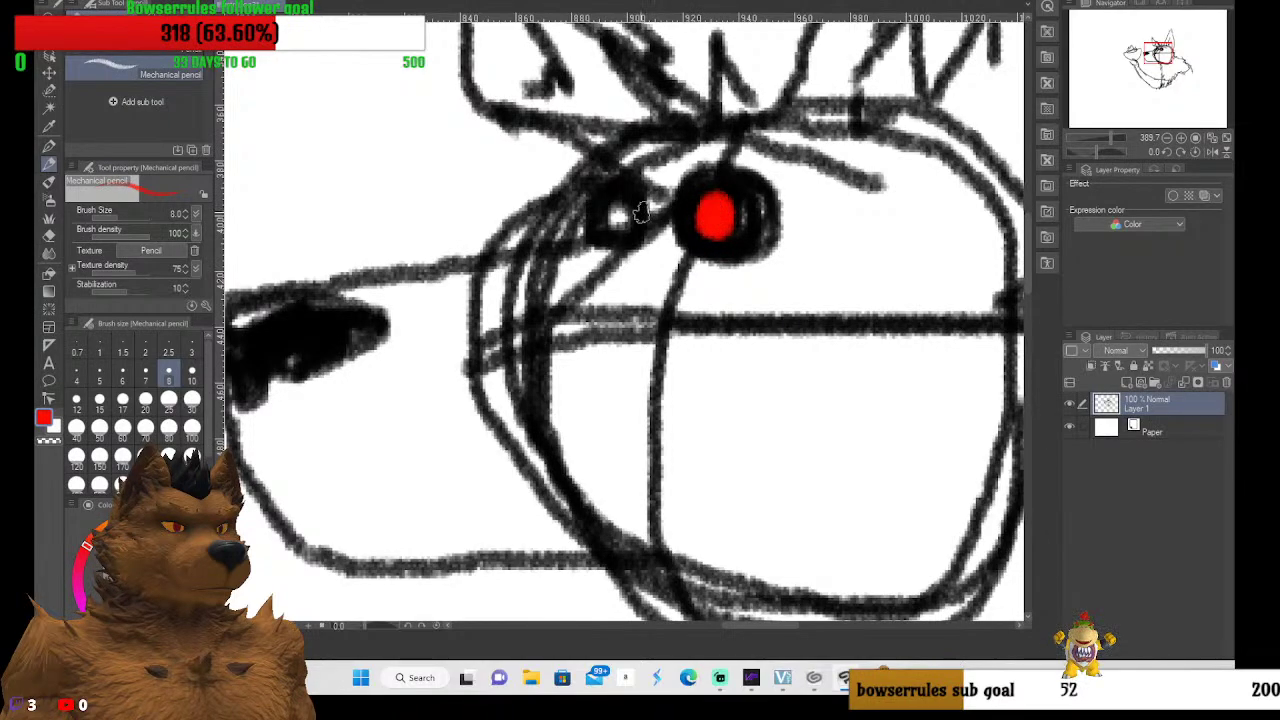
mouse_move(620, 218)
left_mouse_down()
mouse_move(628, 226)
mouse_move(624, 214)
mouse_move(614, 222)
left_mouse_up()
scroll(613, 224, "down", 6)
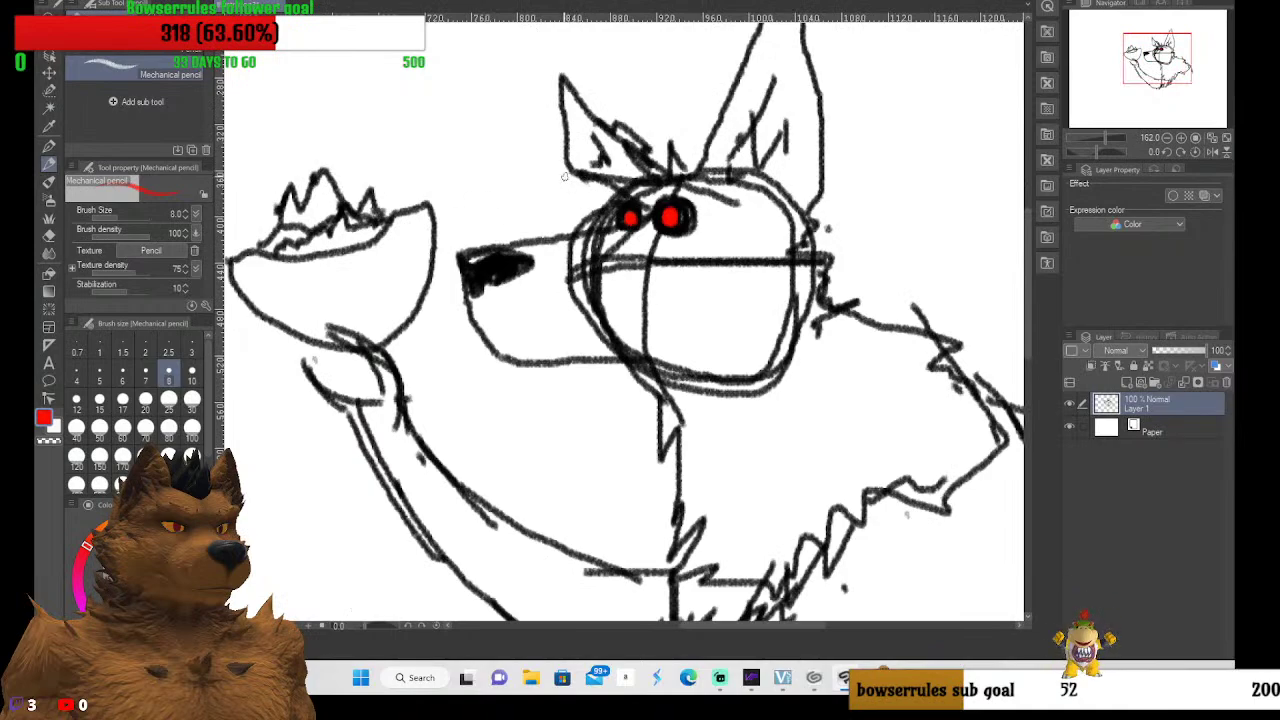
Draw a red scar with one stroke above the larger eye and a wavy stroke running down below it
scroll(633, 228, "up", 6)
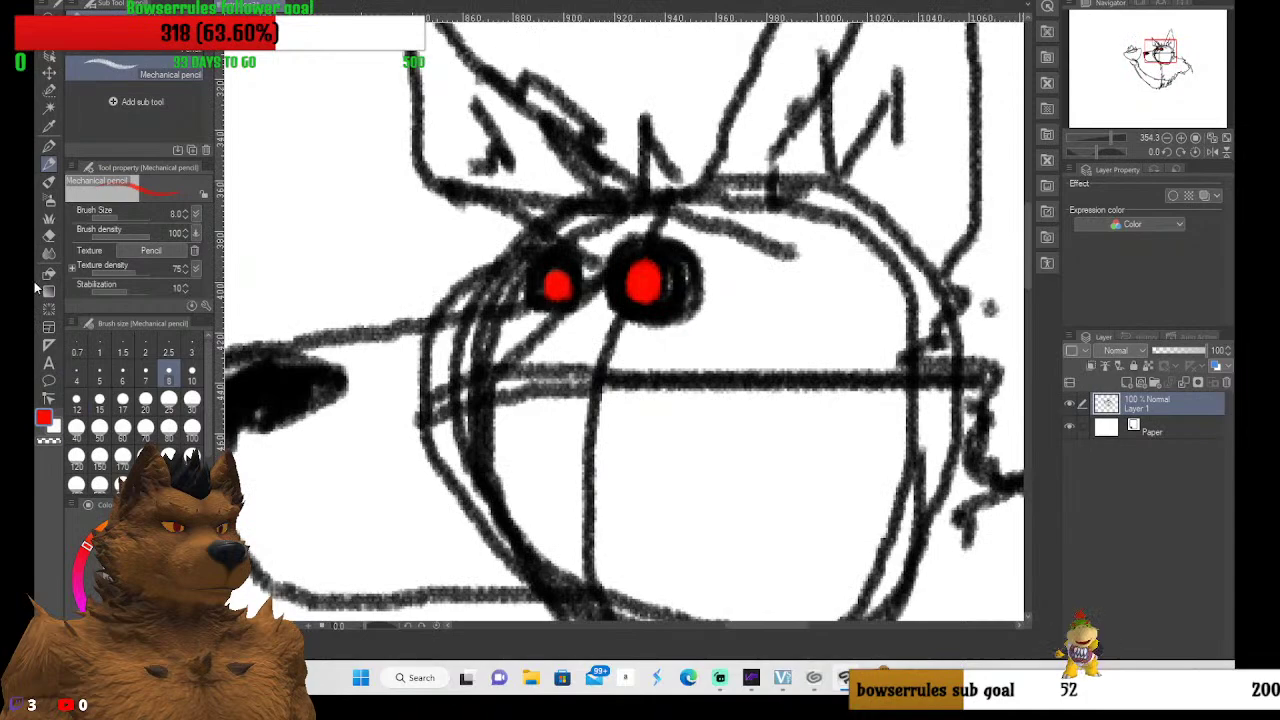
mouse_move(708, 187)
left_mouse_down()
mouse_move(652, 231)
mouse_move(721, 190)
mouse_move(681, 196)
mouse_move(653, 235)
mouse_move(702, 189)
left_mouse_up()
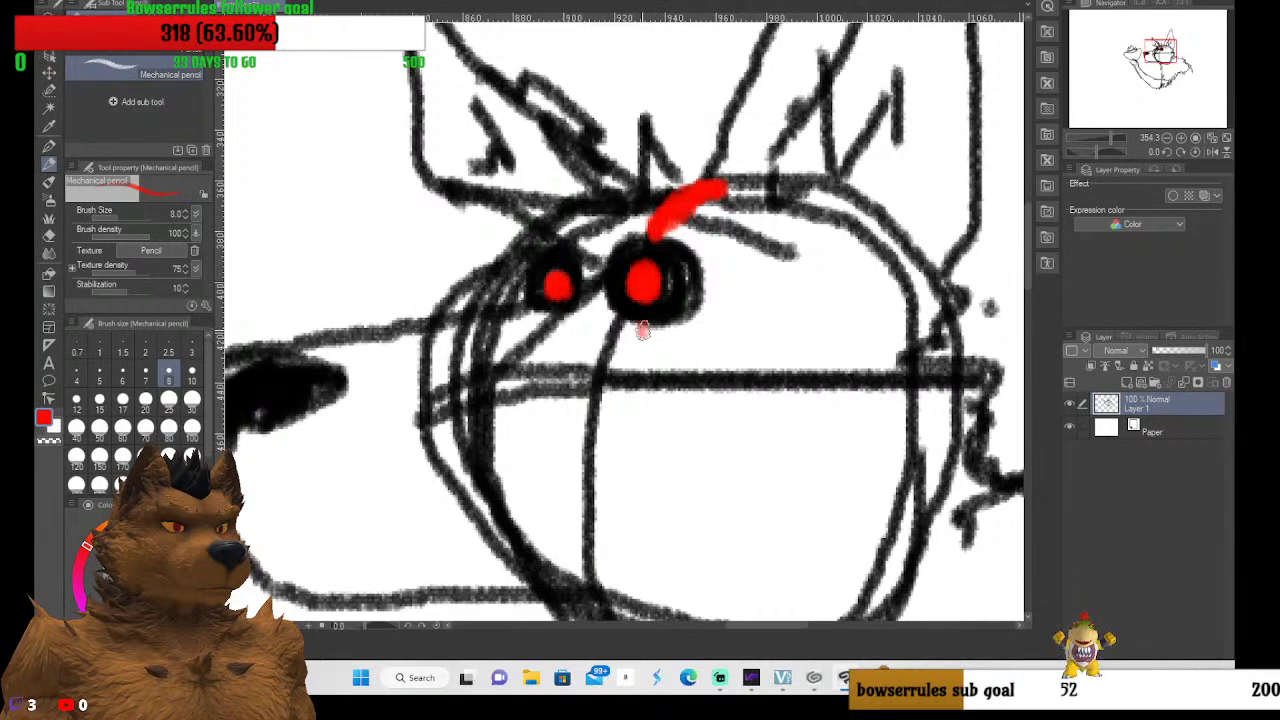
mouse_move(643, 330)
left_mouse_down()
mouse_move(672, 404)
mouse_move(655, 432)
mouse_move(668, 388)
mouse_move(645, 328)
left_mouse_up()
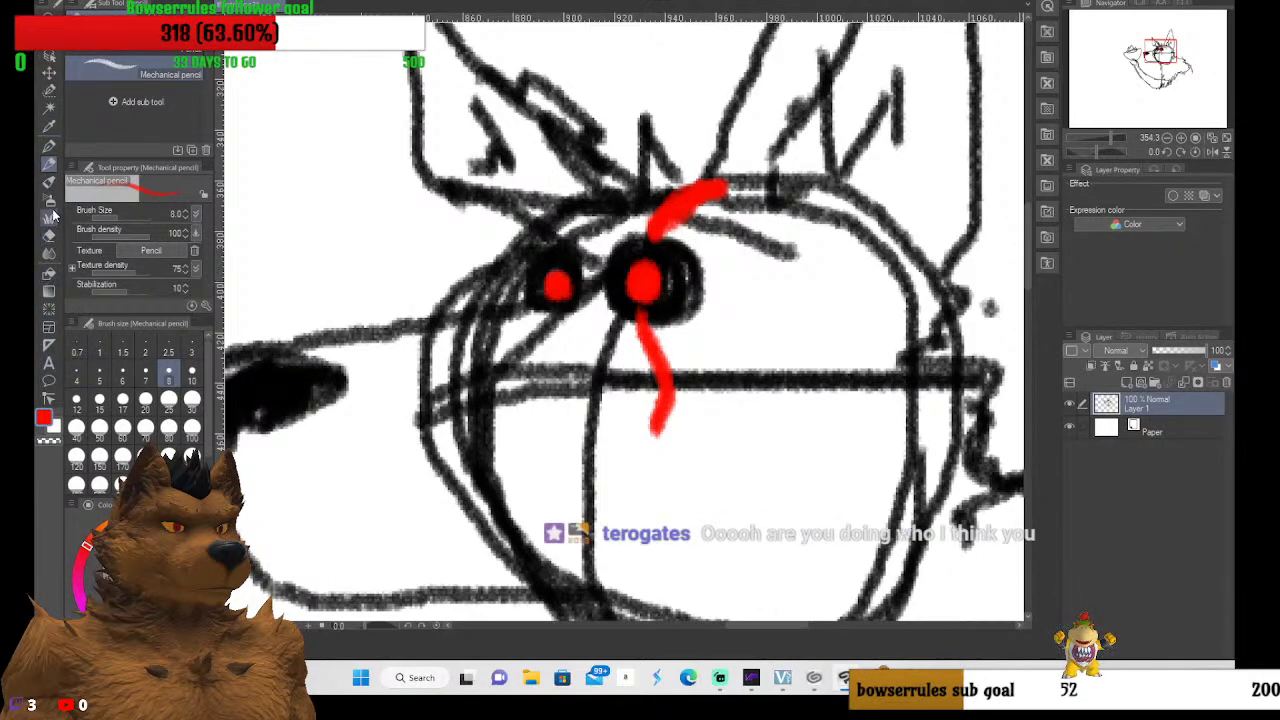
Erase the stray black line on the forehead beside the red scar with the Hard eraser at size 4
left_click(49, 243)
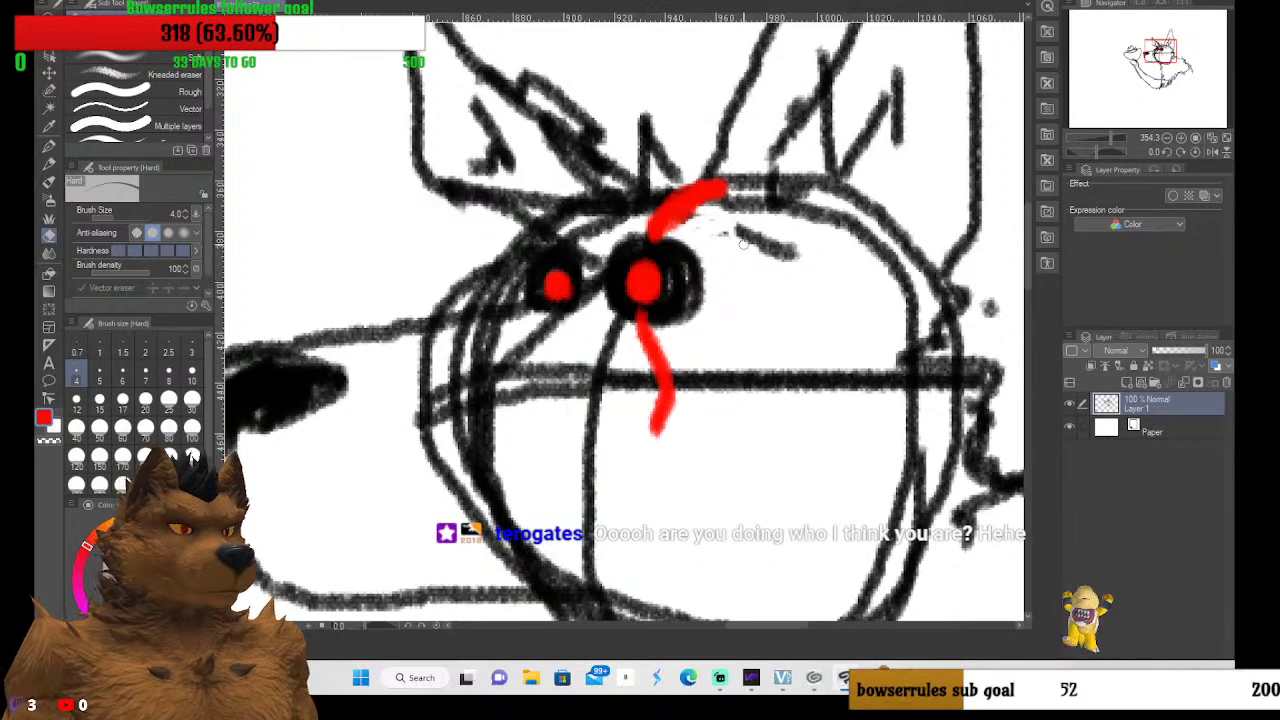
left_click_drag(733, 234, 797, 244)
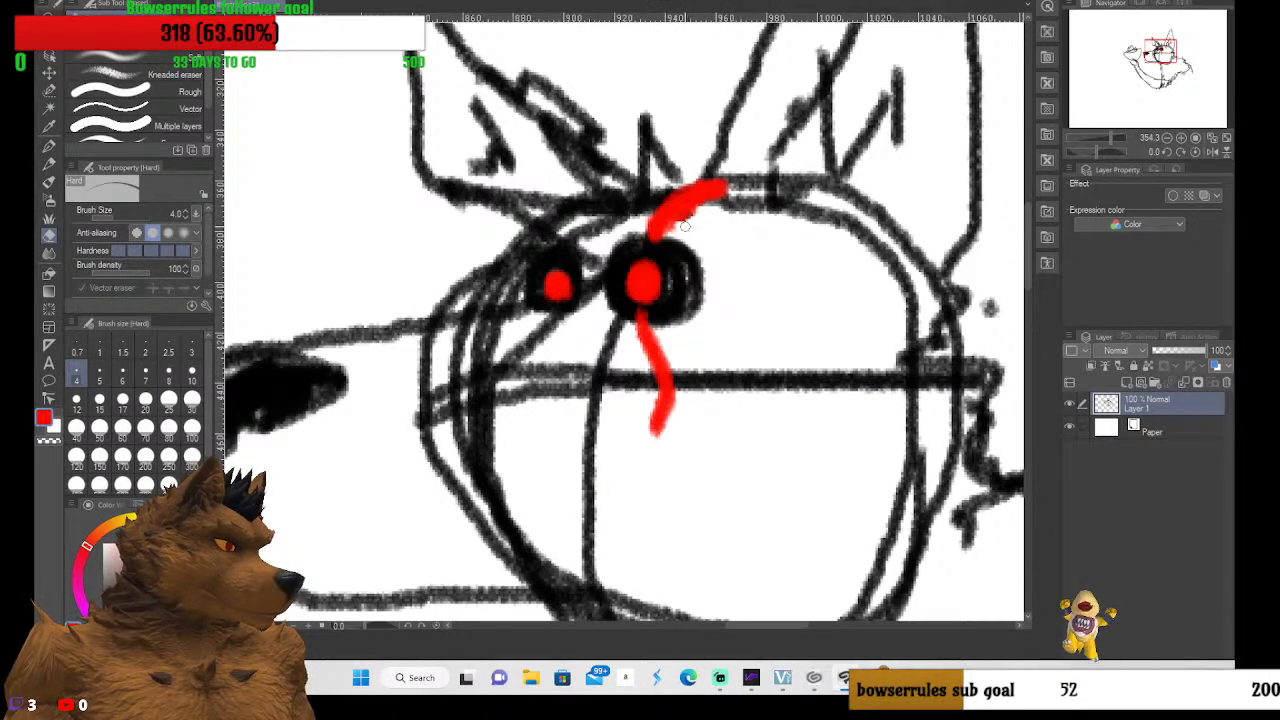
scroll(723, 229, "down", 5)
scroll(700, 260, "up", 4)
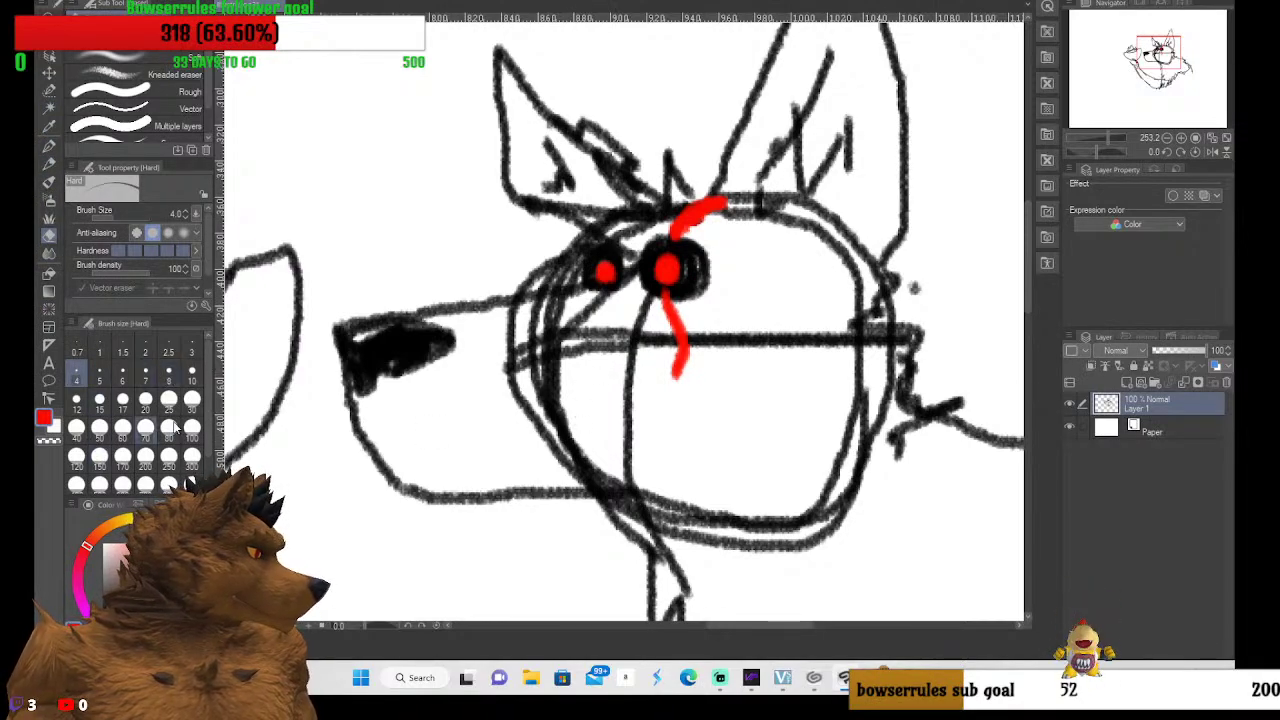
Erase the construction lines crossing the muzzle and front of the face with the Hard eraser at size 30
left_click(192, 398)
scroll(674, 456, "up", 5)
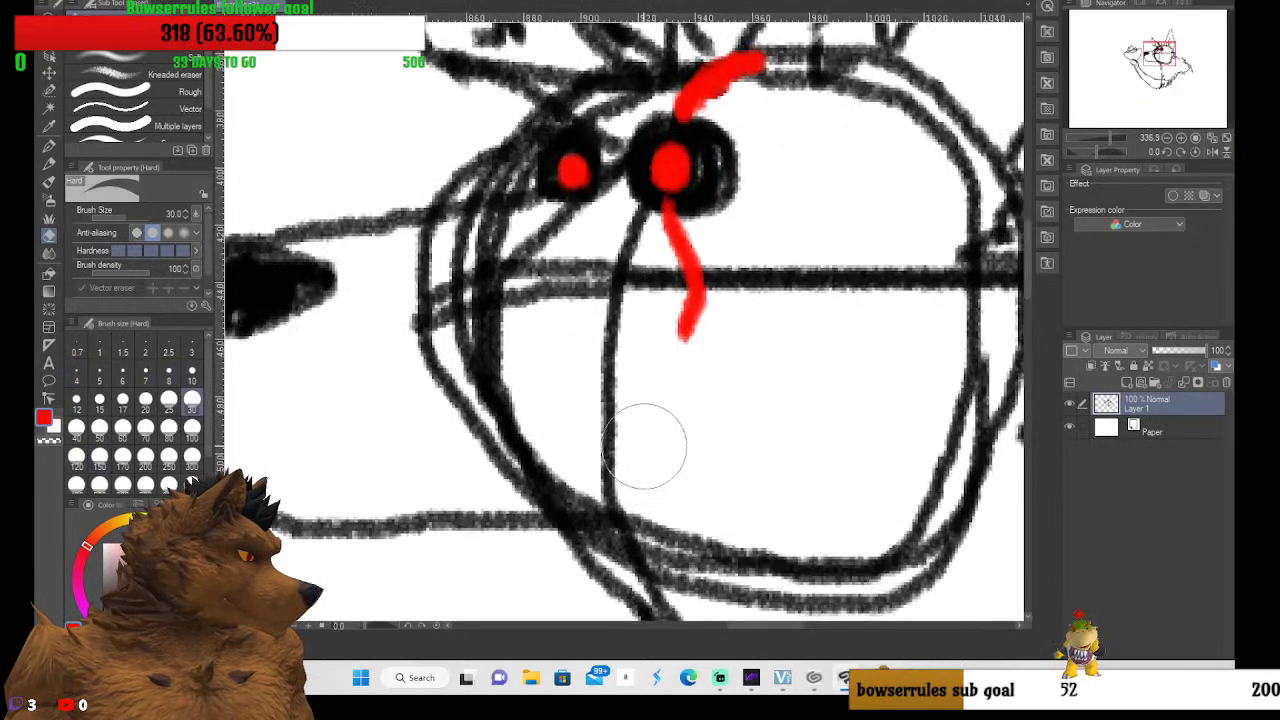
mouse_move(621, 440)
left_mouse_down()
mouse_move(620, 457)
mouse_move(580, 343)
mouse_move(588, 296)
mouse_move(571, 251)
mouse_move(437, 229)
mouse_move(457, 263)
mouse_move(443, 294)
mouse_move(374, 334)
mouse_move(446, 377)
mouse_move(534, 400)
mouse_move(454, 434)
mouse_move(516, 452)
mouse_move(577, 449)
mouse_move(480, 457)
mouse_move(503, 377)
mouse_move(308, 283)
mouse_move(414, 237)
mouse_move(363, 223)
mouse_move(409, 199)
mouse_move(371, 323)
left_mouse_up()
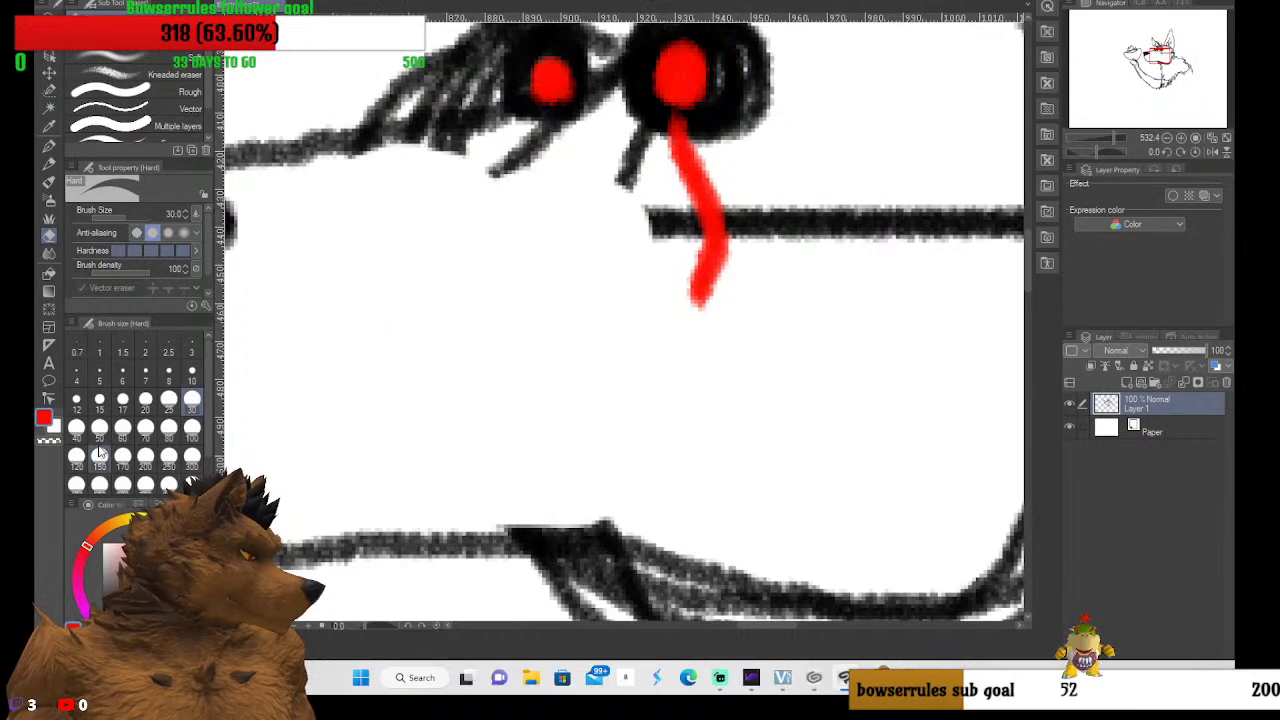
Trim the leftover sketch stubs along the underside of the muzzle's upper line with the eraser at size 6
left_click(76, 400)
left_click(122, 380)
scroll(420, 185, "up", 1)
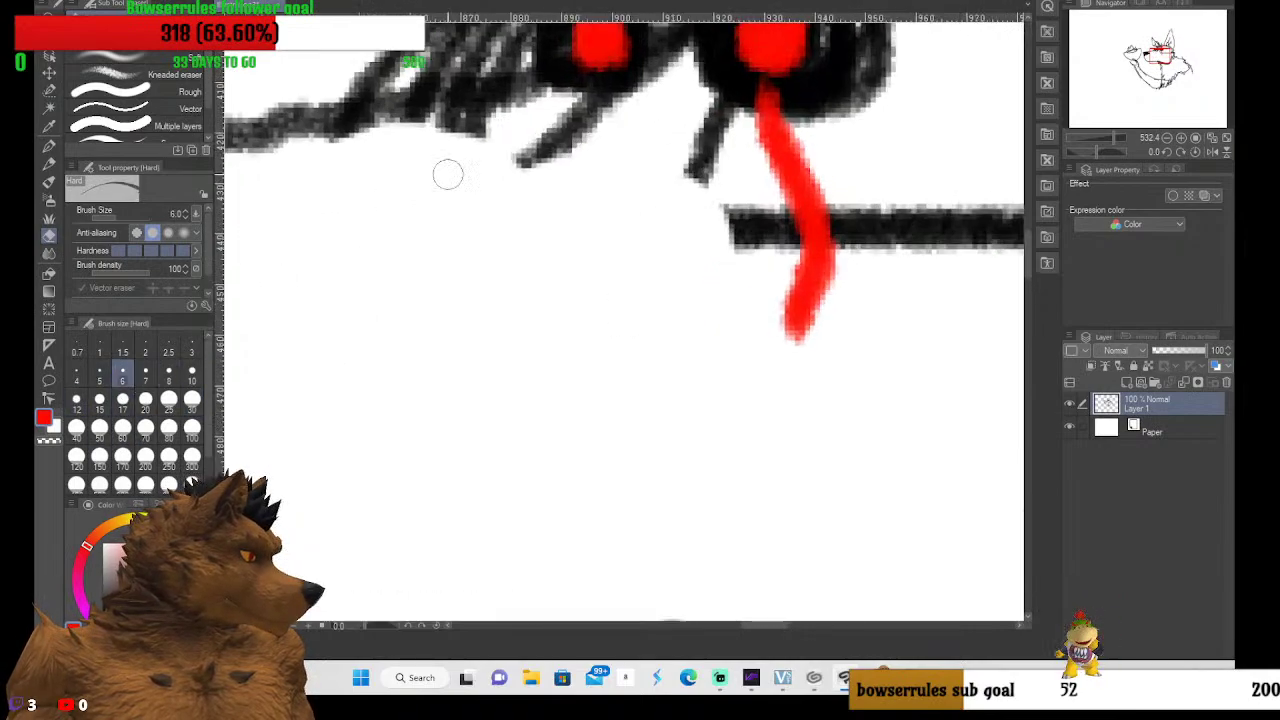
mouse_move(468, 135)
left_mouse_down()
mouse_move(410, 144)
mouse_move(485, 126)
mouse_move(358, 152)
left_mouse_up()
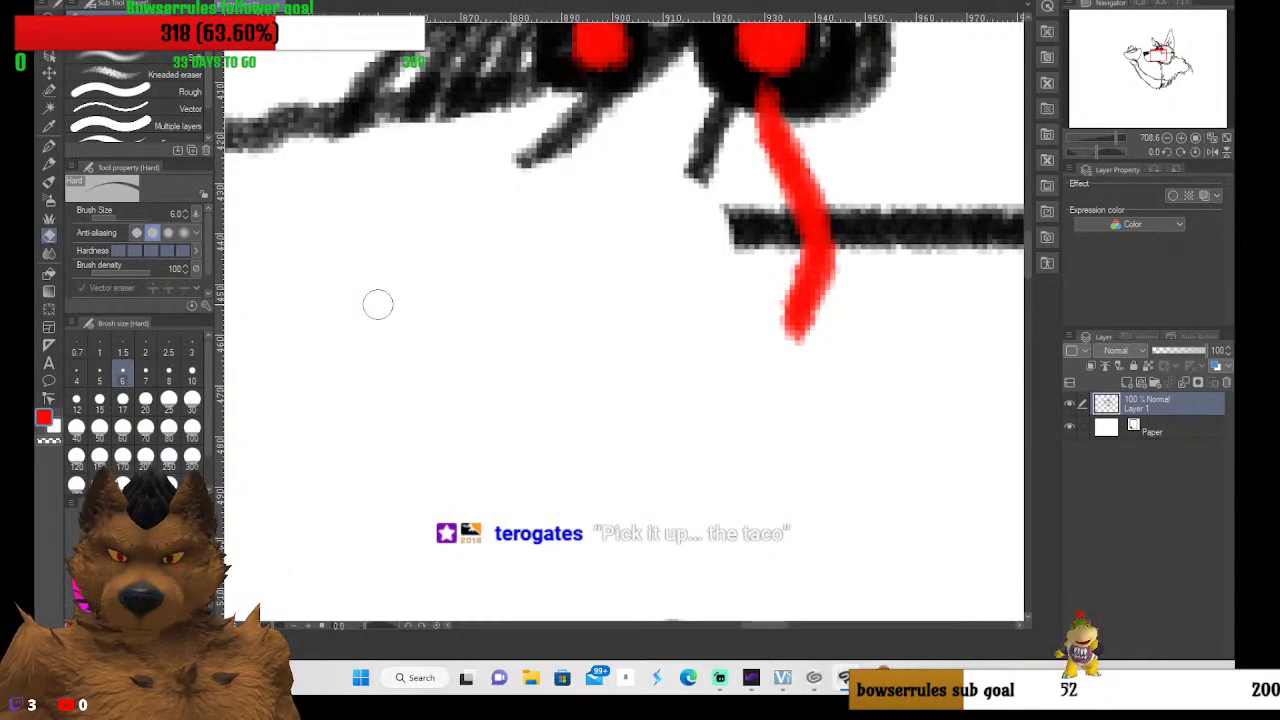
scroll(377, 304, "down", 2)
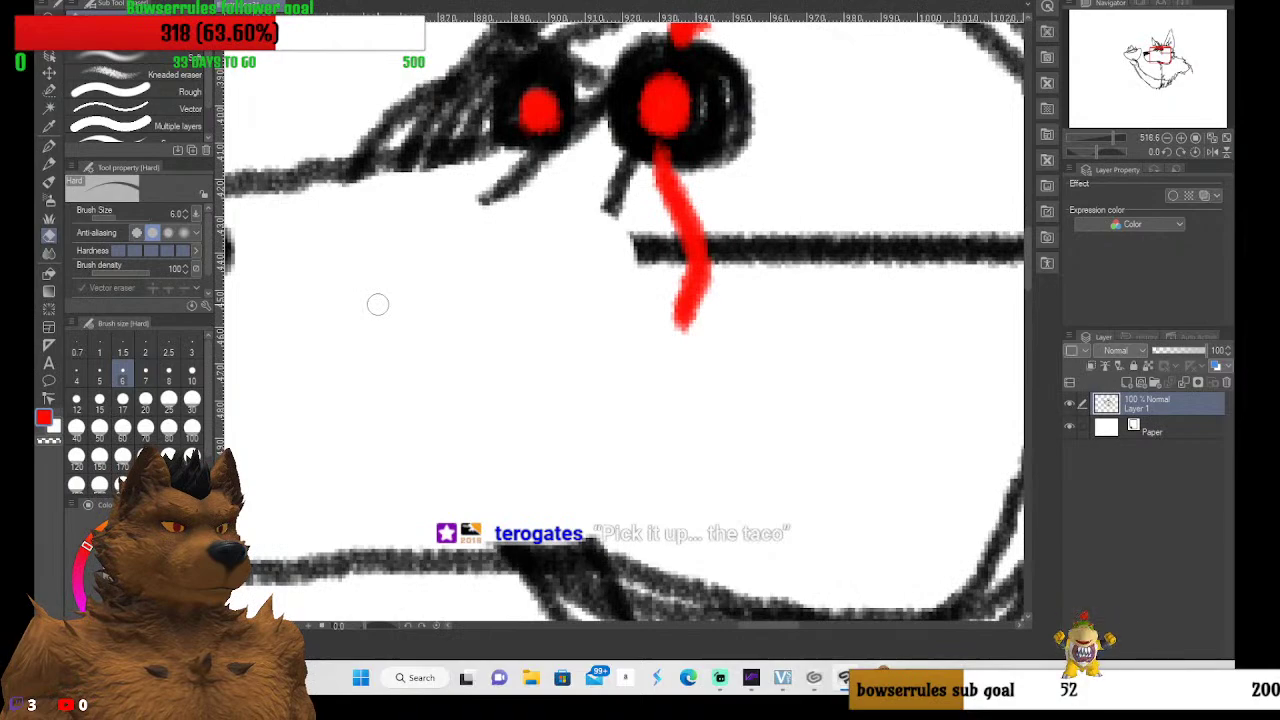
scroll(377, 304, "down", 2)
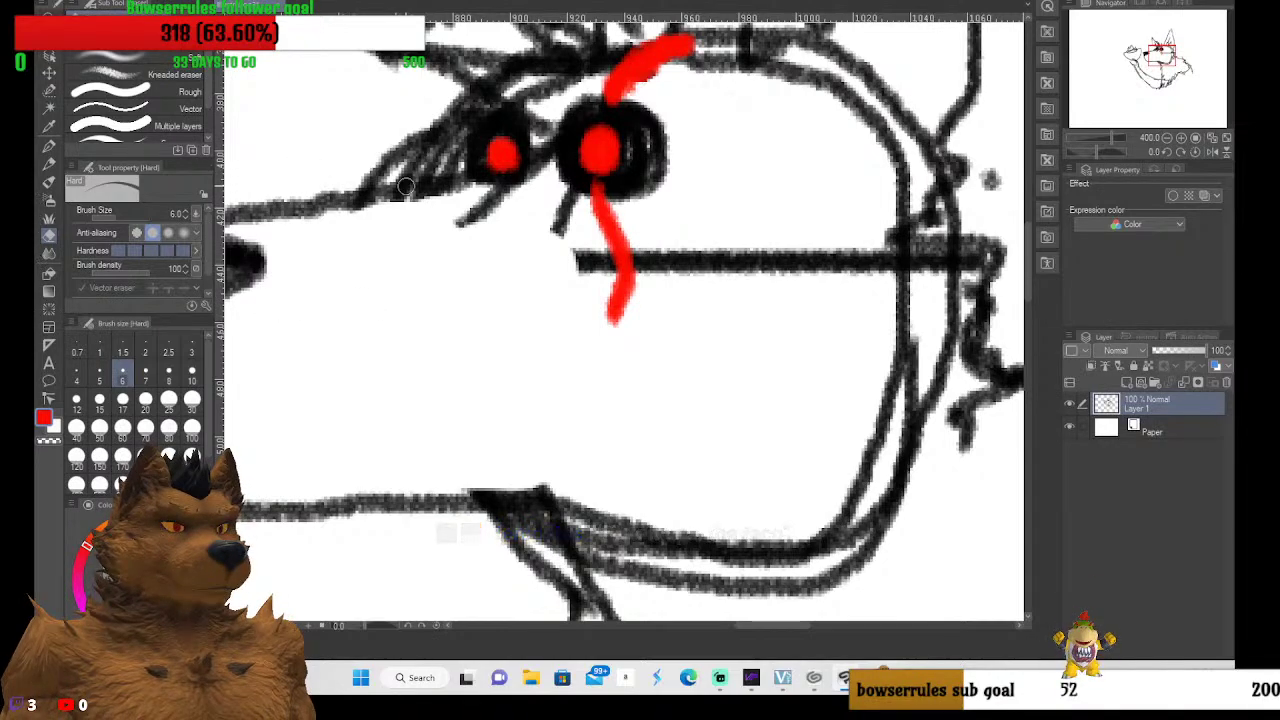
Erase the head circle lines above the muzzle bridge and the leftover guide strokes between and below the eyes
scroll(468, 160, "up", 3)
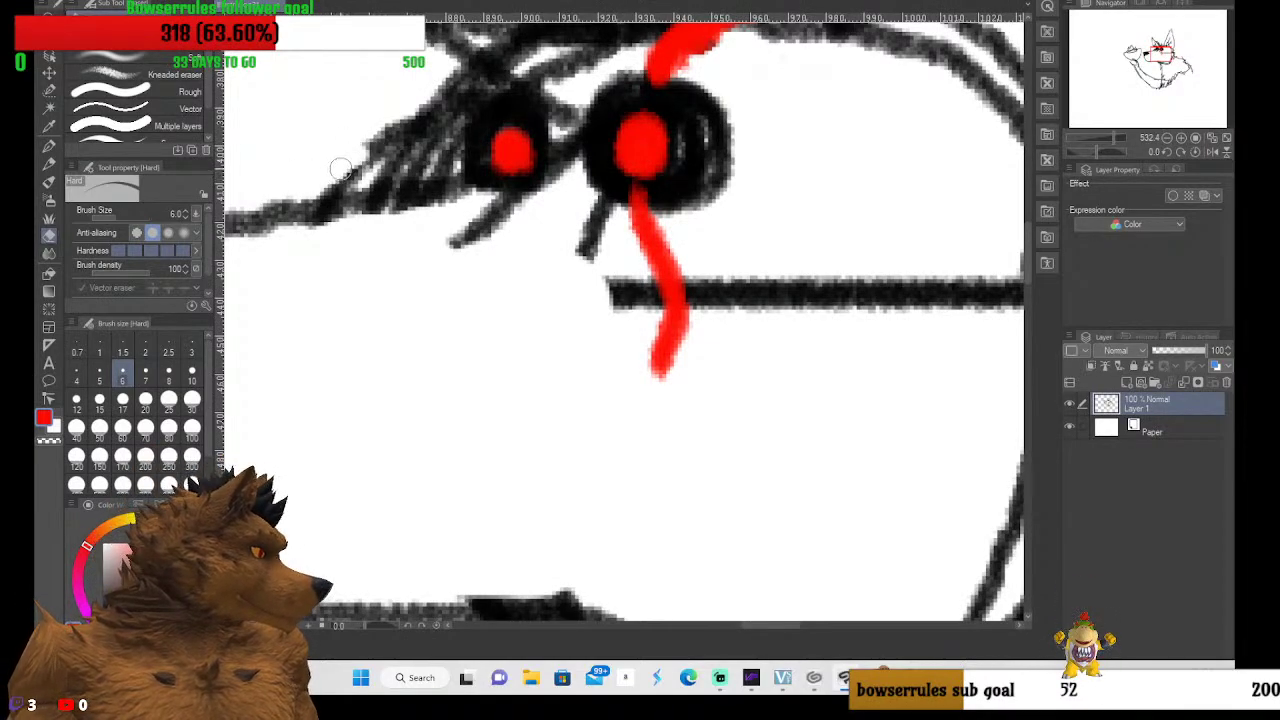
mouse_move(341, 168)
left_mouse_down()
mouse_move(444, 165)
mouse_move(364, 155)
mouse_move(348, 166)
mouse_move(405, 111)
mouse_move(397, 142)
mouse_move(417, 113)
mouse_move(426, 143)
mouse_move(415, 109)
mouse_move(426, 146)
mouse_move(422, 115)
mouse_move(450, 156)
mouse_move(445, 118)
mouse_move(437, 84)
left_mouse_up()
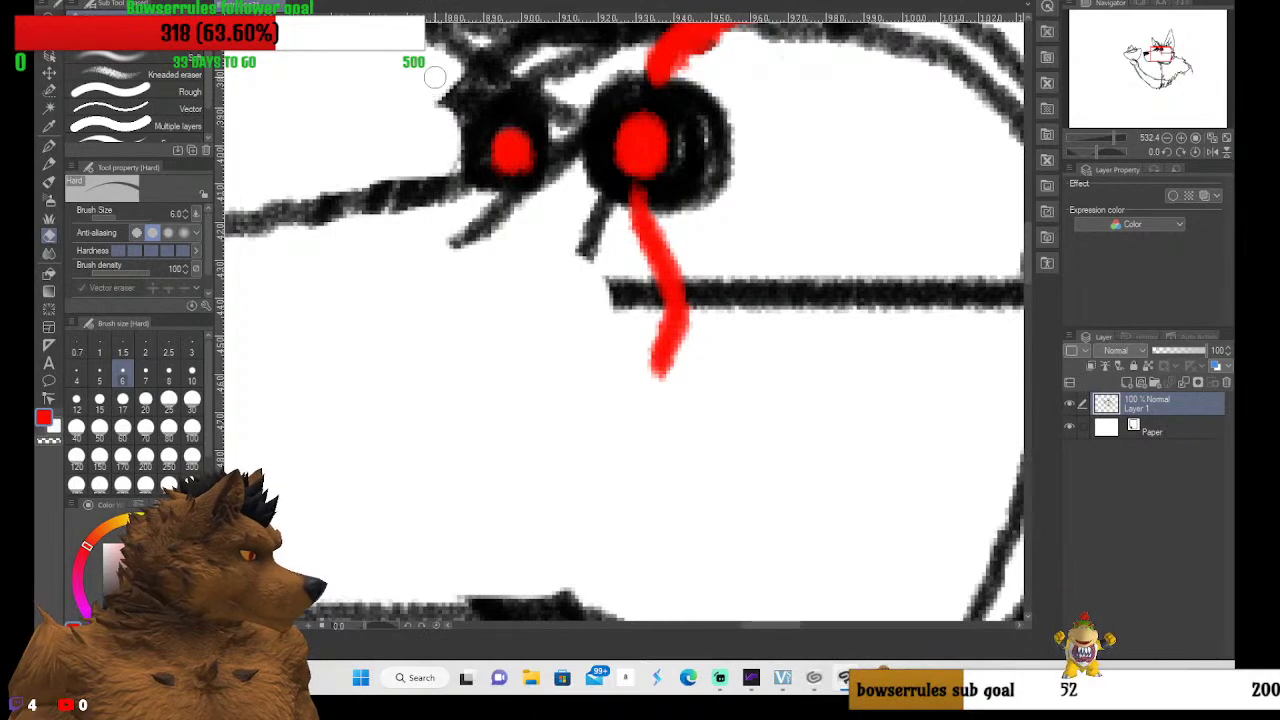
scroll(455, 75, "down", 2)
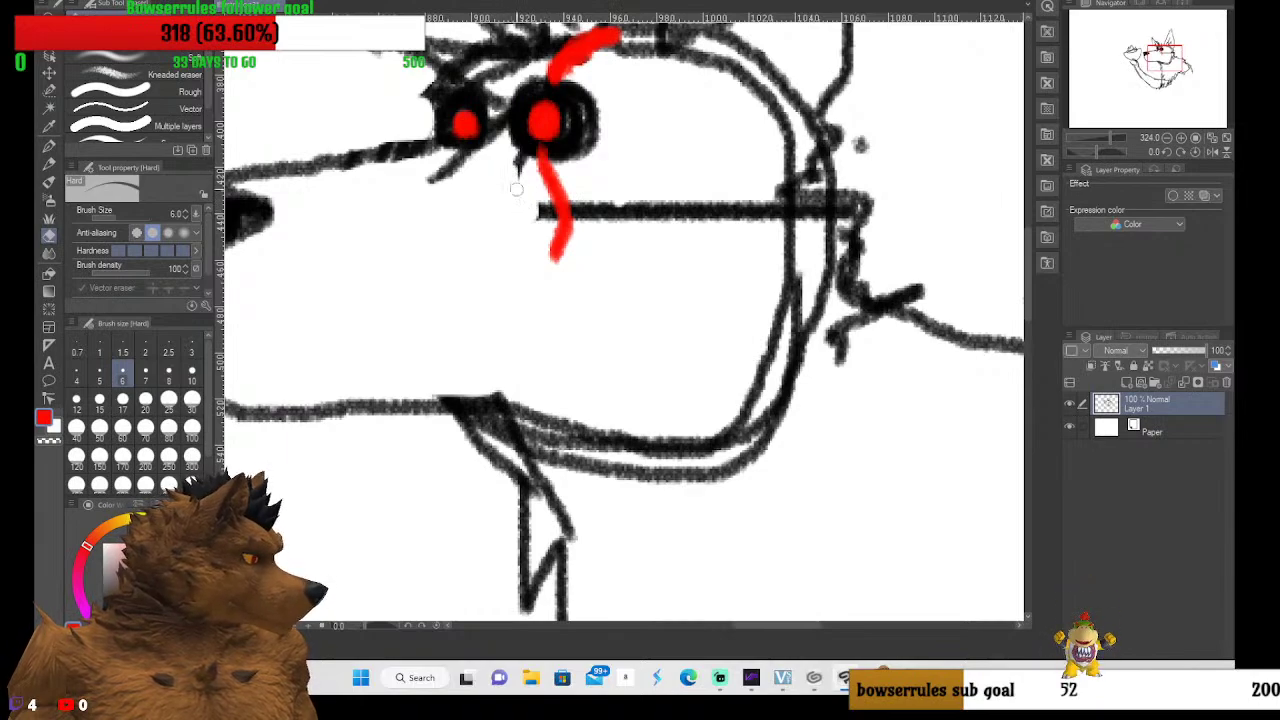
mouse_move(523, 163)
left_mouse_down()
mouse_move(412, 187)
mouse_move(485, 159)
mouse_move(419, 163)
mouse_move(476, 154)
left_mouse_up()
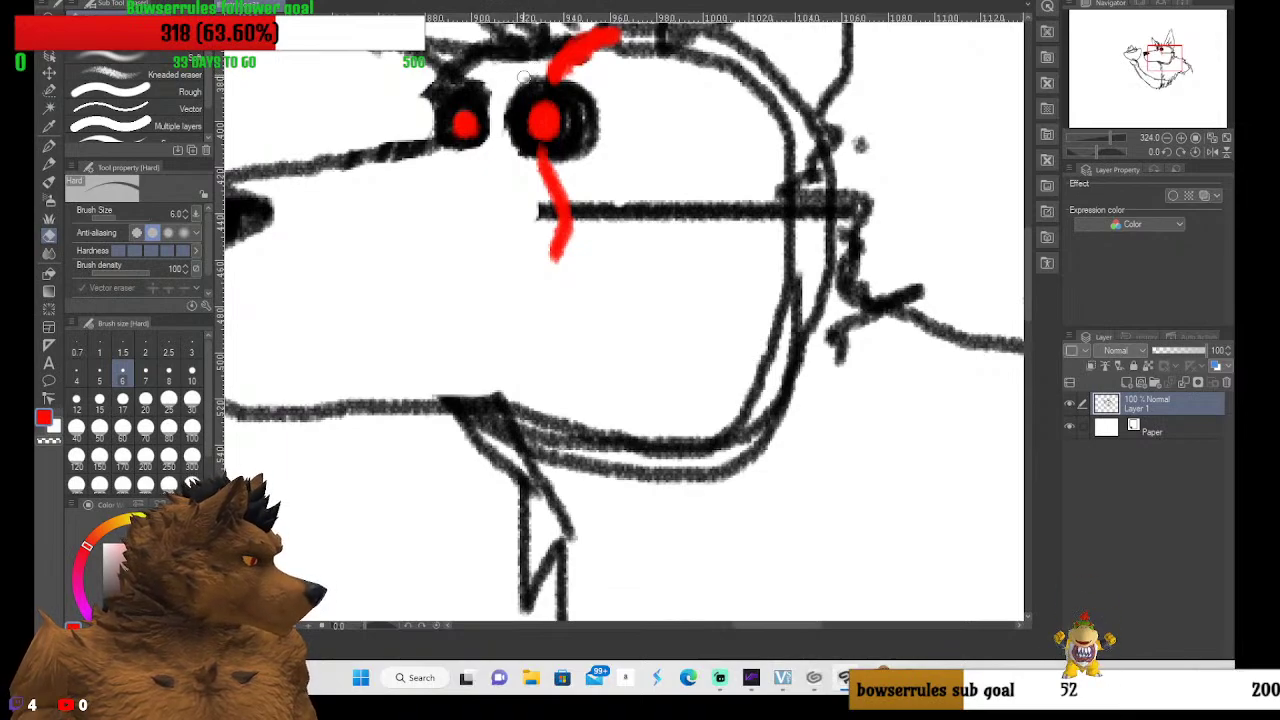
scroll(555, 215, "down", 1)
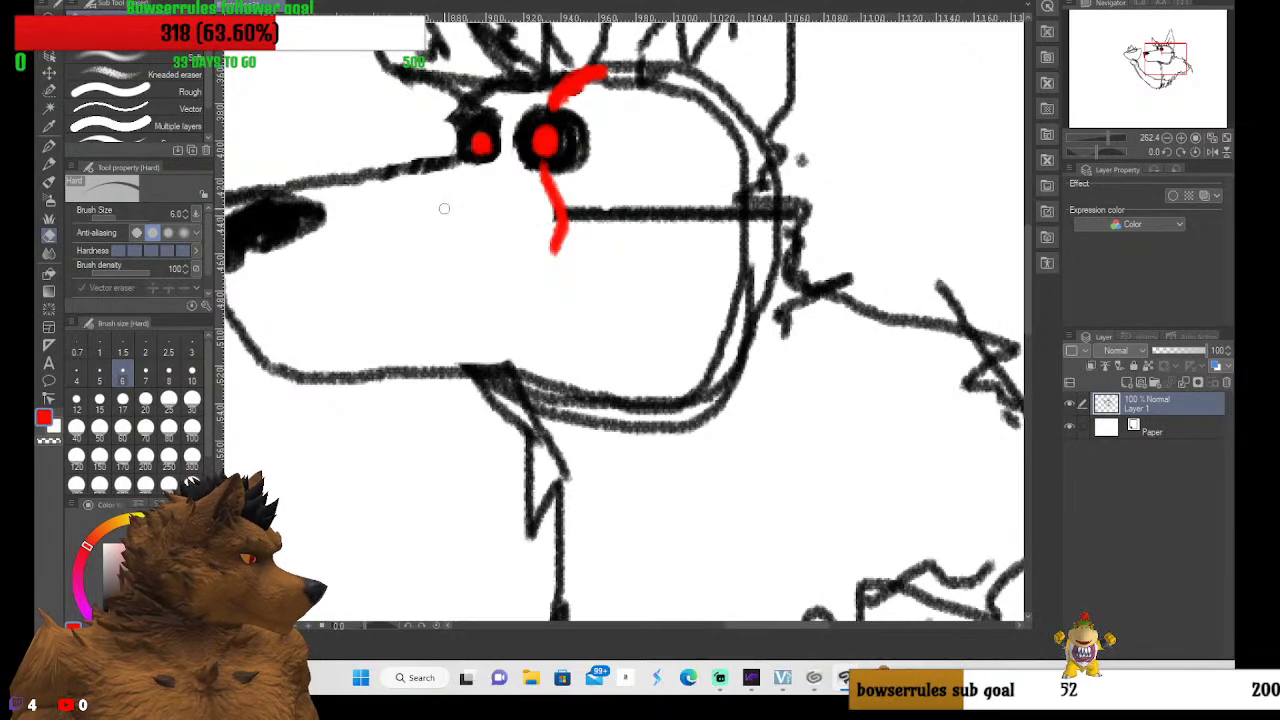
Erase the horizontal guide line across the cheek and part of the lower head circle with the eraser at size 17
left_click(120, 401)
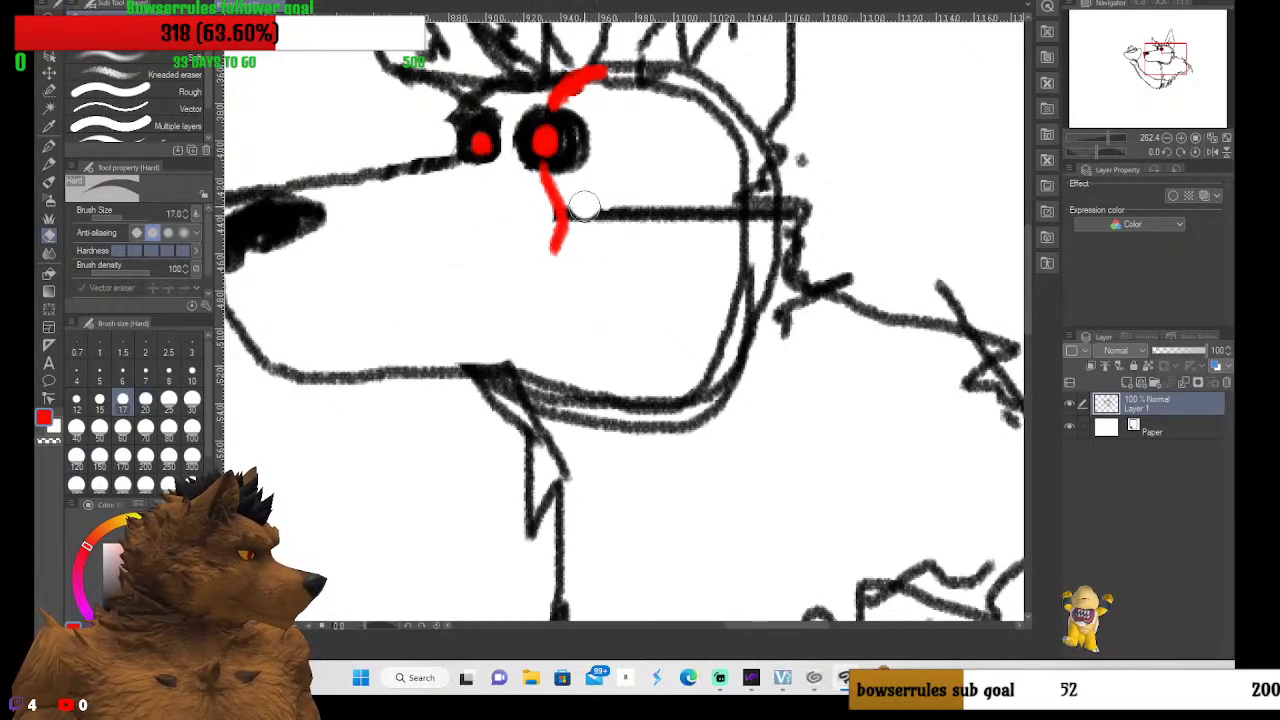
mouse_move(585, 207)
left_mouse_down()
mouse_move(569, 211)
mouse_move(750, 215)
left_mouse_up()
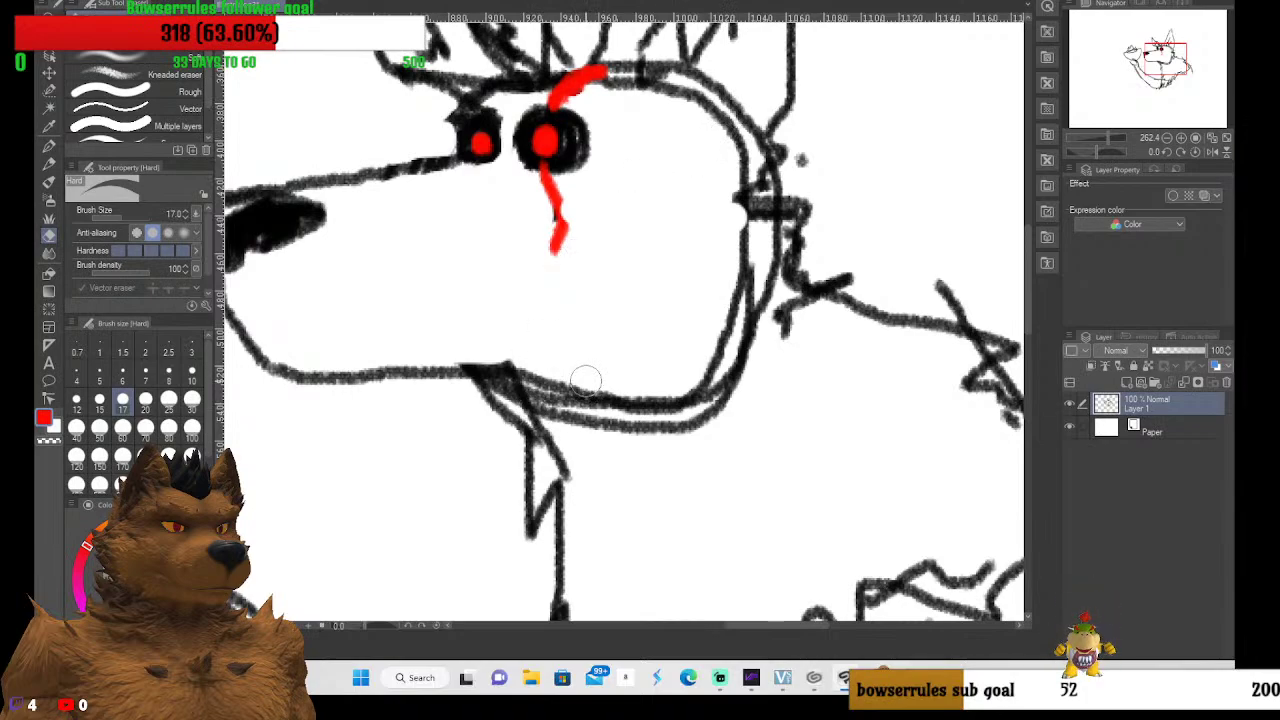
mouse_move(586, 374)
left_mouse_down()
mouse_move(606, 403)
mouse_move(610, 361)
mouse_move(634, 417)
mouse_move(652, 412)
left_mouse_up()
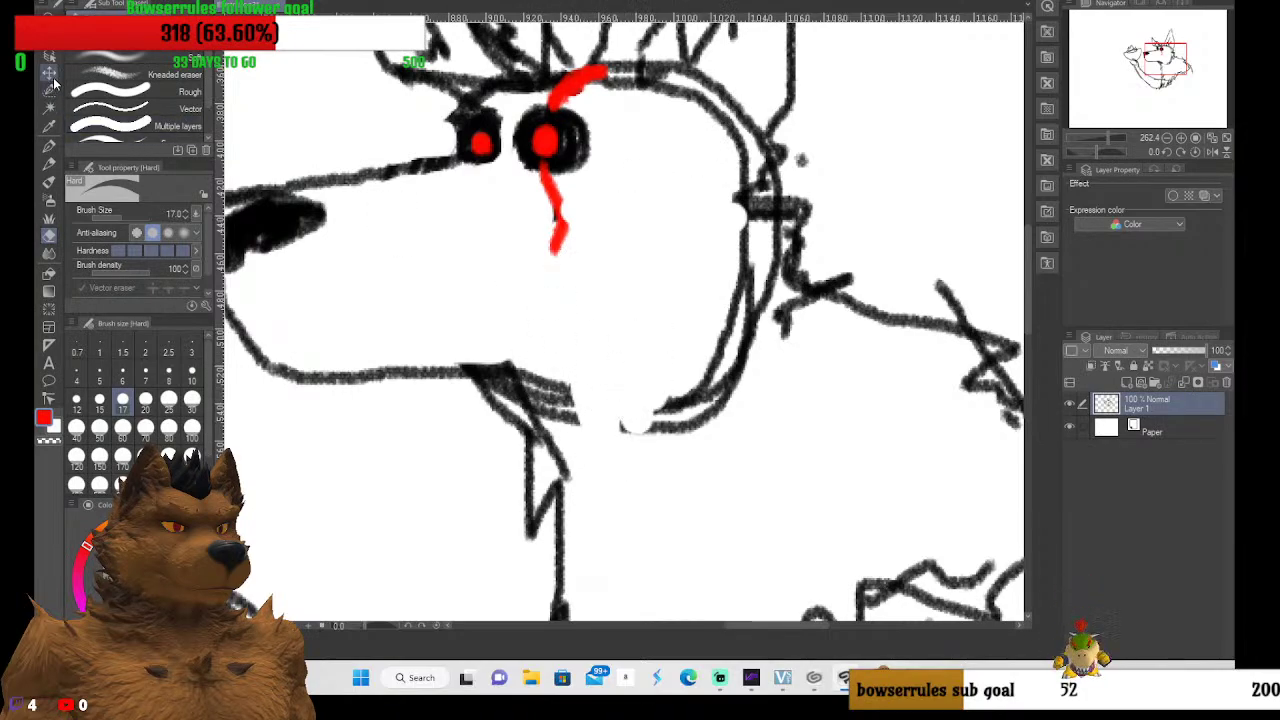
Draw jagged black fur along the rear jaw and long spiky tufts behind the head with the Mechanical pencil
left_click(51, 166)
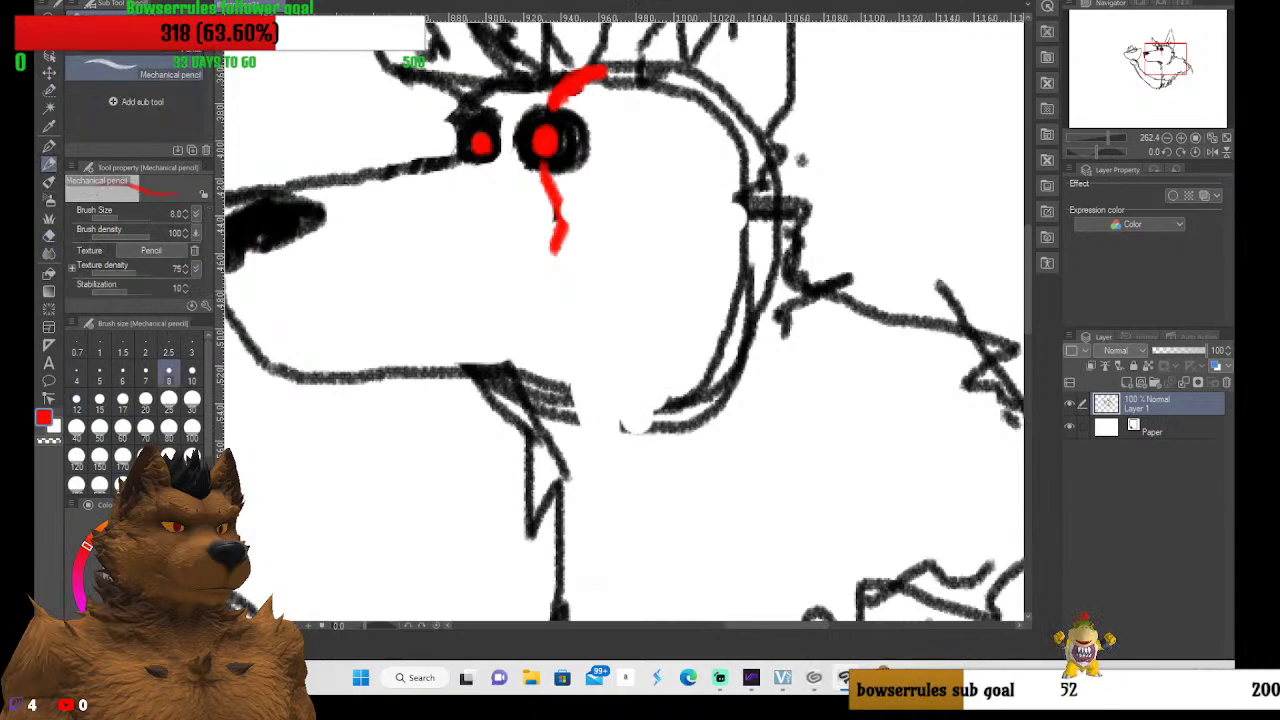
key("x")
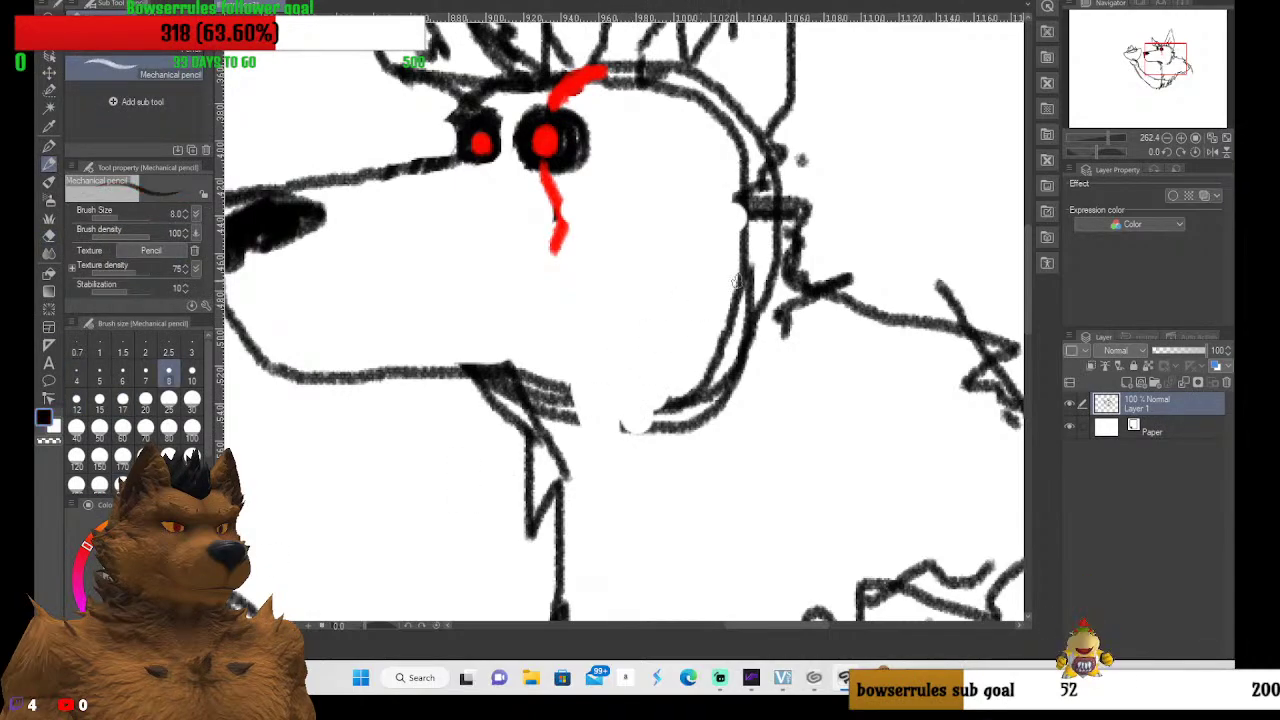
mouse_move(764, 262)
left_mouse_down()
mouse_move(795, 319)
mouse_move(785, 347)
mouse_move(754, 357)
mouse_move(757, 392)
mouse_move(752, 378)
mouse_move(657, 443)
left_mouse_up()
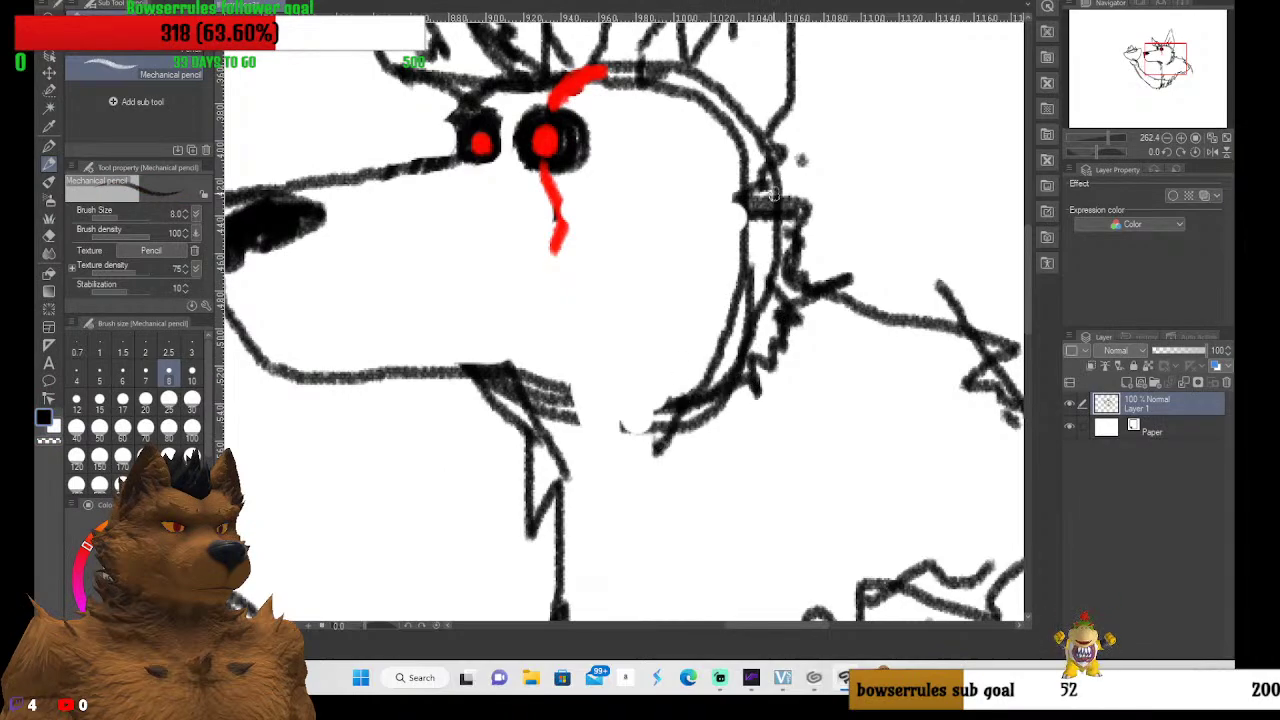
mouse_move(768, 142)
left_mouse_down()
mouse_move(851, 139)
mouse_move(830, 168)
mouse_move(959, 155)
mouse_move(882, 197)
mouse_move(776, 207)
mouse_move(915, 234)
mouse_move(818, 290)
mouse_move(770, 358)
mouse_move(685, 417)
left_mouse_up()
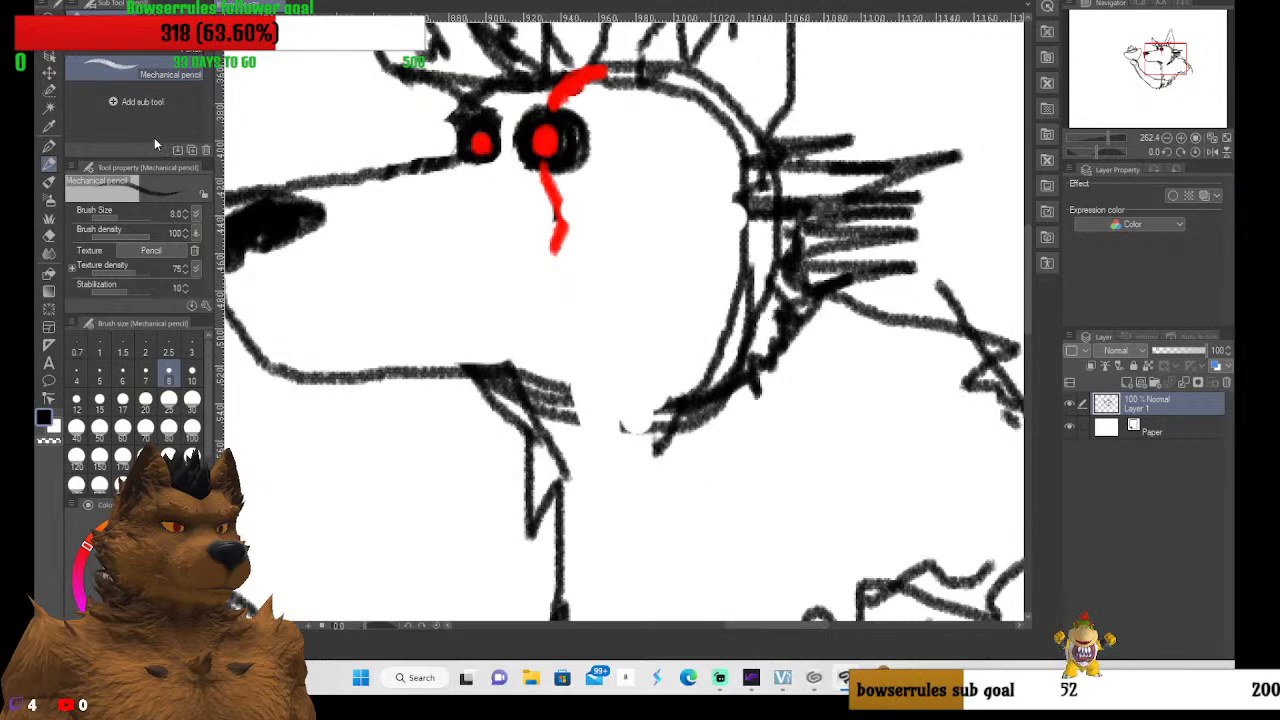
Erase the head circle lines inside the rear jaw's fur edge with the Hard eraser at size 20
left_click(48, 234)
left_click(123, 400)
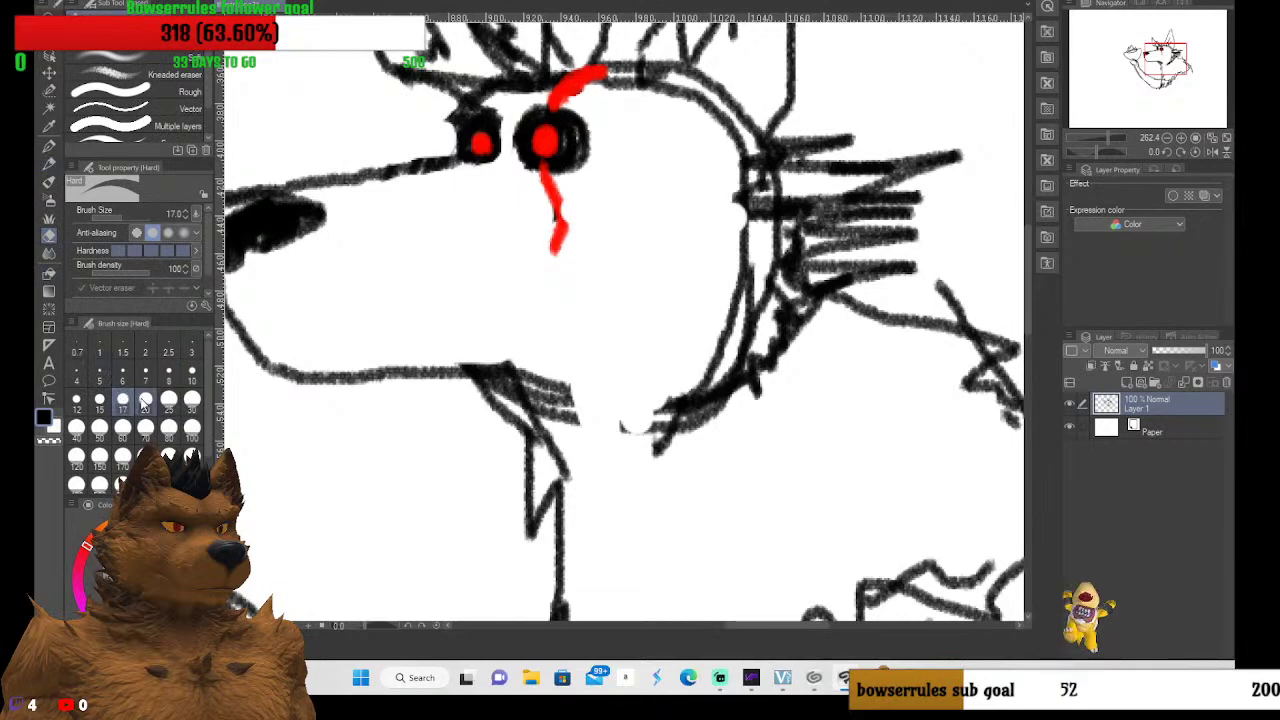
left_click(145, 401)
scroll(643, 306, "up", 4)
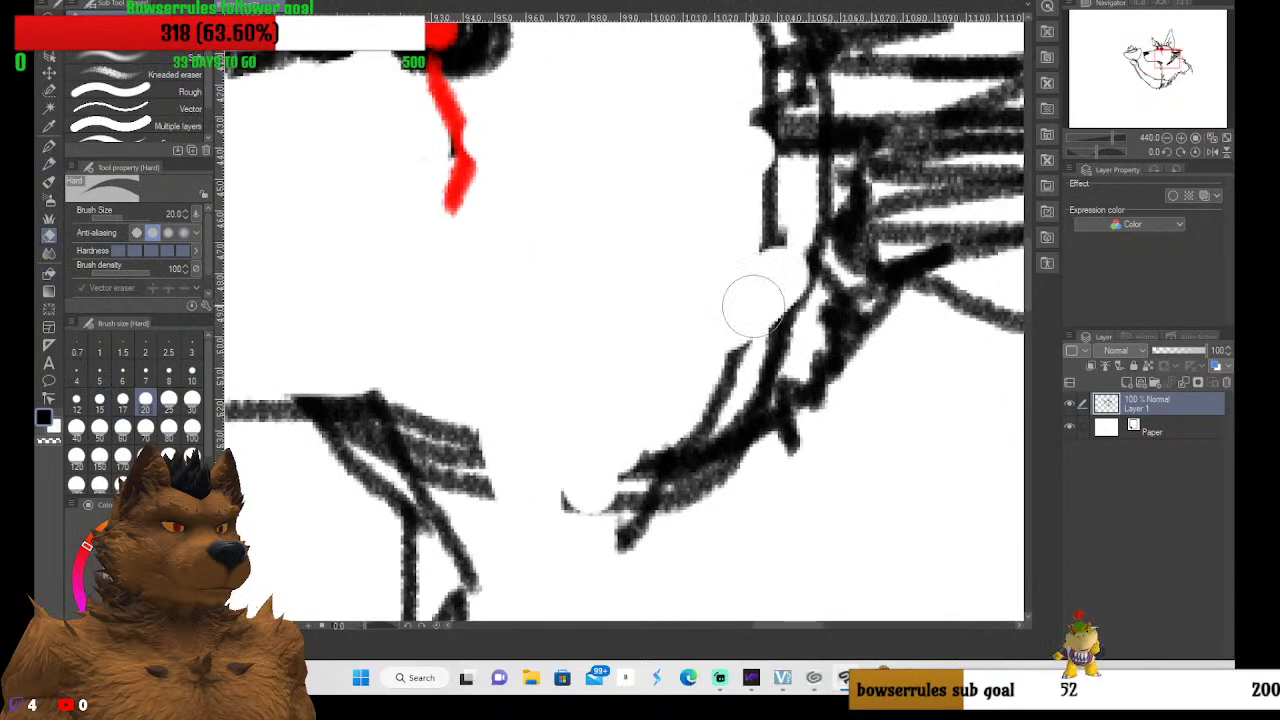
mouse_move(753, 305)
left_mouse_down()
mouse_move(693, 404)
mouse_move(773, 330)
mouse_move(792, 276)
mouse_move(801, 291)
mouse_move(802, 206)
mouse_move(758, 211)
mouse_move(774, 231)
mouse_move(752, 199)
left_mouse_up()
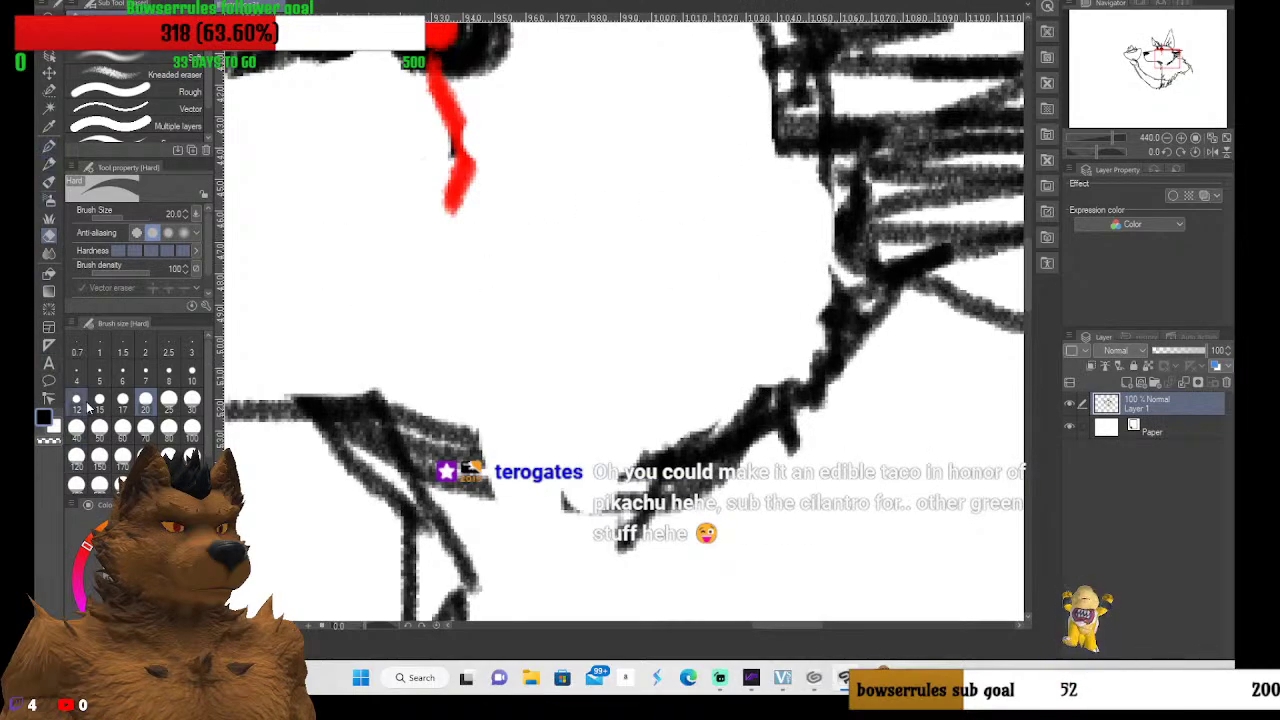
Clean up the remaining circle lines at the back of the head and under the jaw with the eraser at size 8
left_click(168, 375)
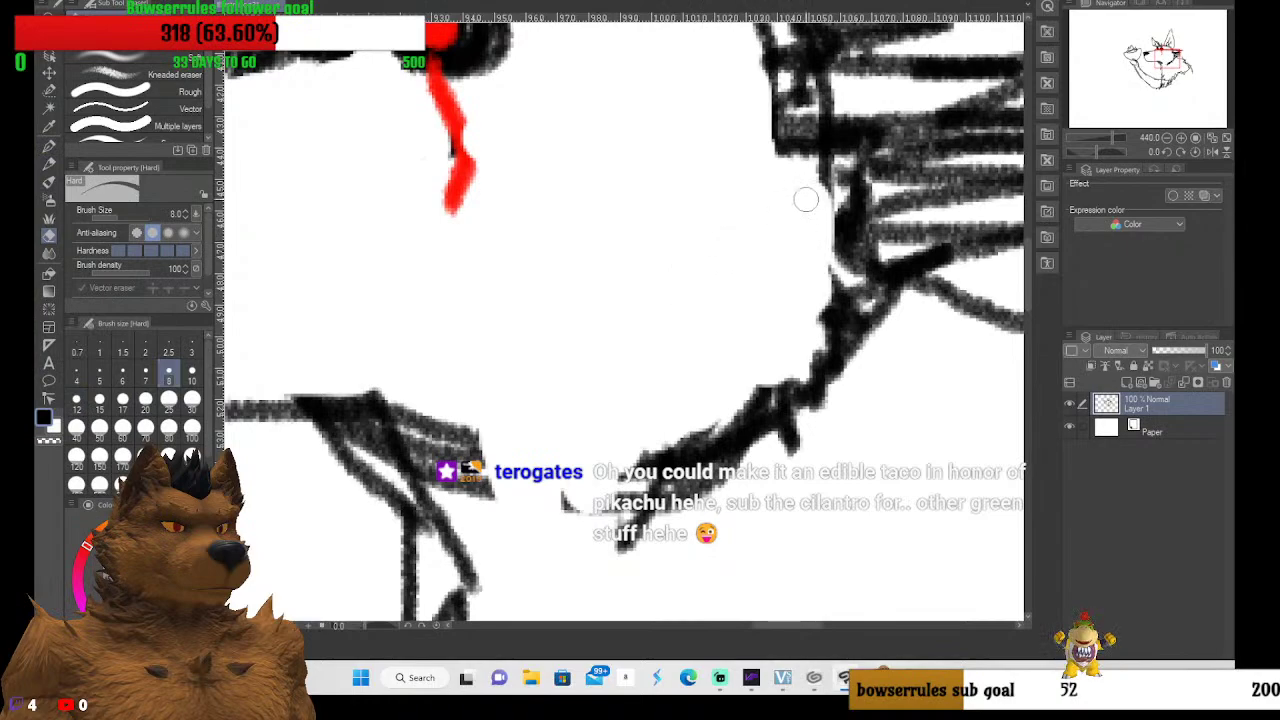
mouse_move(815, 202)
left_mouse_down()
mouse_move(824, 294)
mouse_move(816, 208)
mouse_move(829, 284)
mouse_move(831, 216)
mouse_move(837, 260)
mouse_move(844, 224)
mouse_move(847, 267)
mouse_move(863, 254)
mouse_move(844, 252)
mouse_move(841, 222)
mouse_move(849, 195)
mouse_move(855, 242)
mouse_move(862, 190)
mouse_move(831, 196)
mouse_move(852, 154)
mouse_move(827, 179)
mouse_move(805, 170)
mouse_move(799, 117)
mouse_move(788, 141)
mouse_move(787, 113)
mouse_move(785, 125)
mouse_move(791, 93)
mouse_move(803, 149)
mouse_move(784, 117)
mouse_move(766, 143)
mouse_move(766, 108)
mouse_move(782, 177)
left_mouse_up()
mouse_move(551, 517)
left_mouse_down()
mouse_move(605, 485)
mouse_move(540, 453)
mouse_move(528, 485)
mouse_move(501, 493)
mouse_move(478, 480)
mouse_move(466, 497)
mouse_move(466, 442)
mouse_move(491, 461)
mouse_move(482, 446)
mouse_move(471, 488)
mouse_move(447, 497)
mouse_move(453, 459)
mouse_move(478, 429)
left_mouse_up()
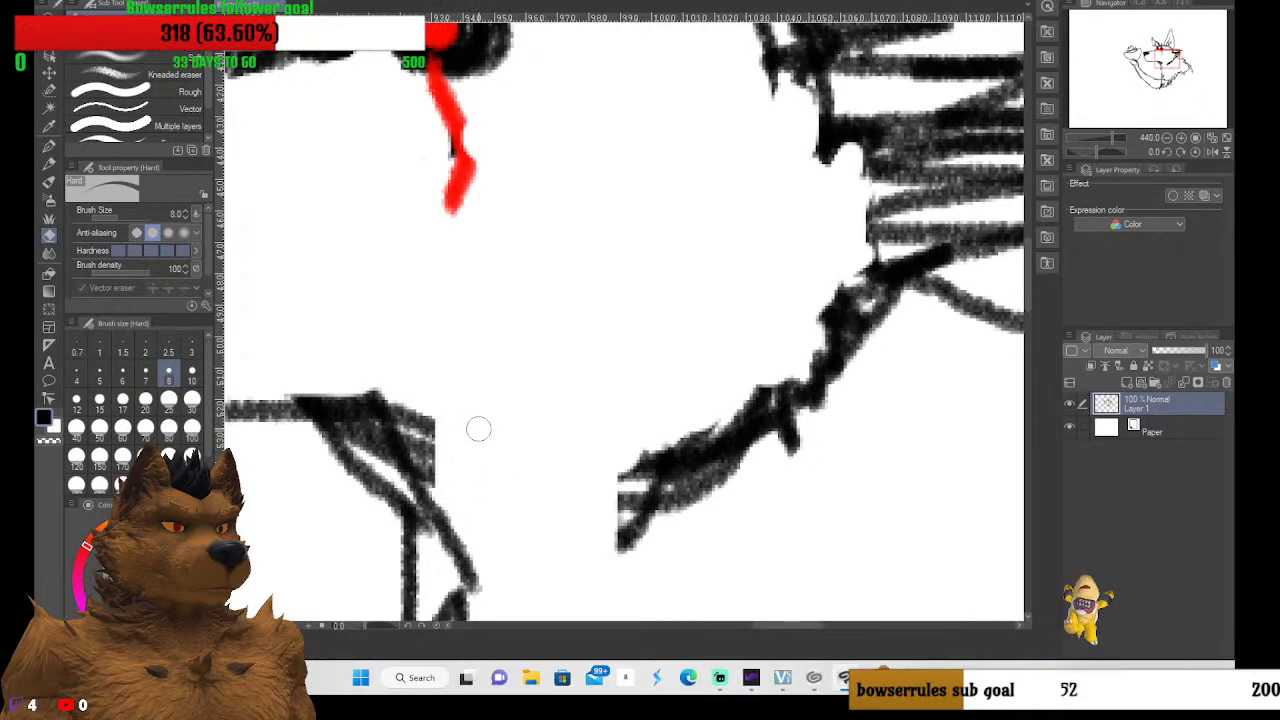
mouse_move(458, 477)
left_mouse_down()
mouse_move(425, 422)
mouse_move(437, 433)
mouse_move(449, 472)
mouse_move(405, 424)
mouse_move(427, 475)
left_mouse_up()
scroll(427, 475, "down", 4)
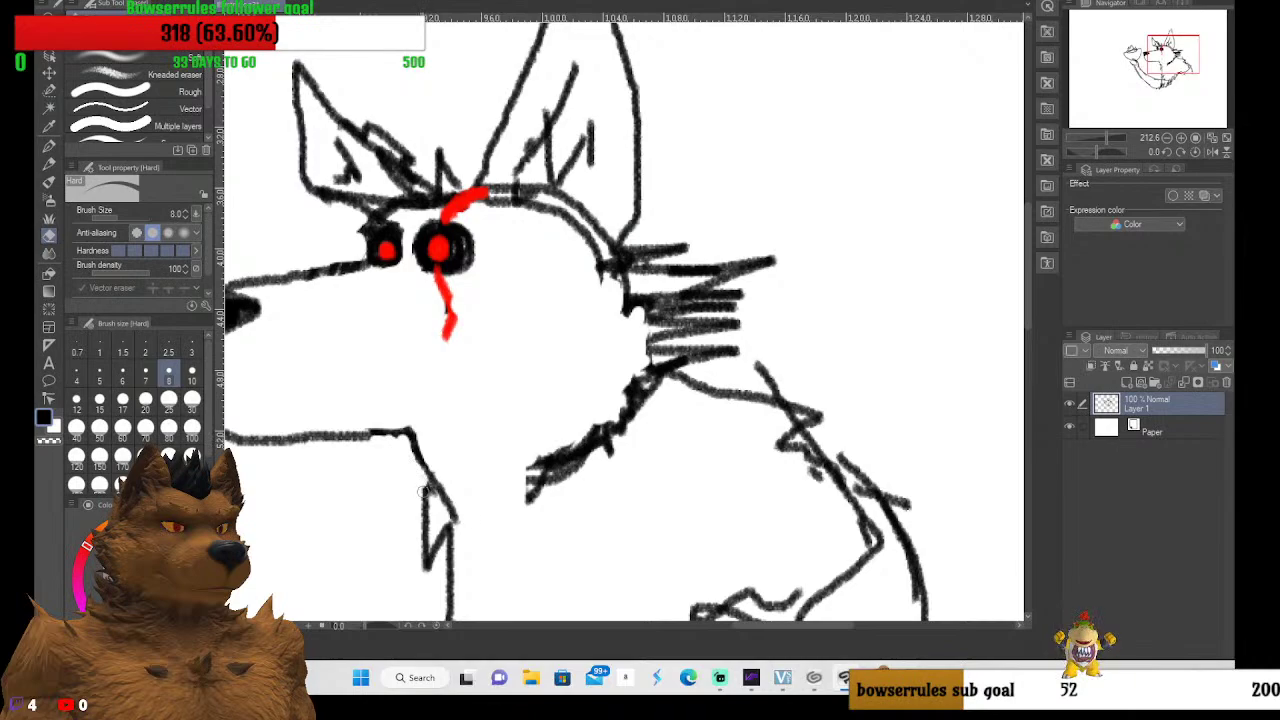
scroll(495, 487, "down", 2)
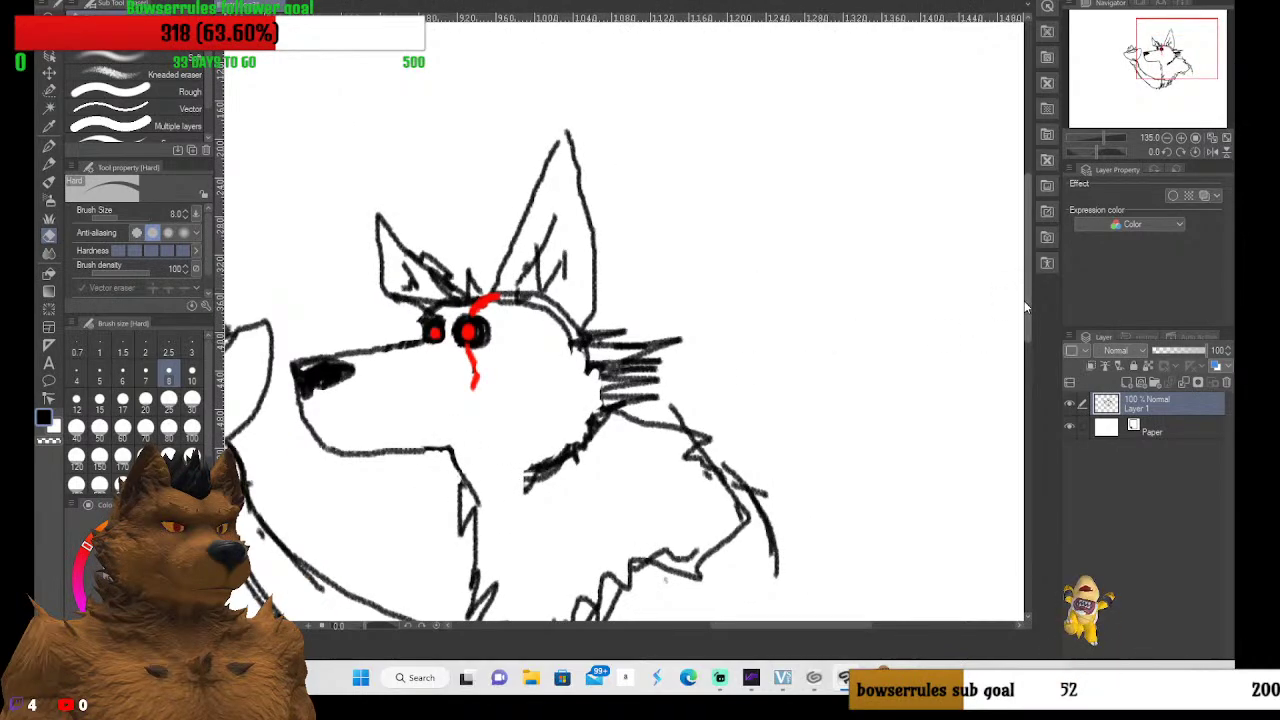
left_click_drag(1026, 298, 1031, 327)
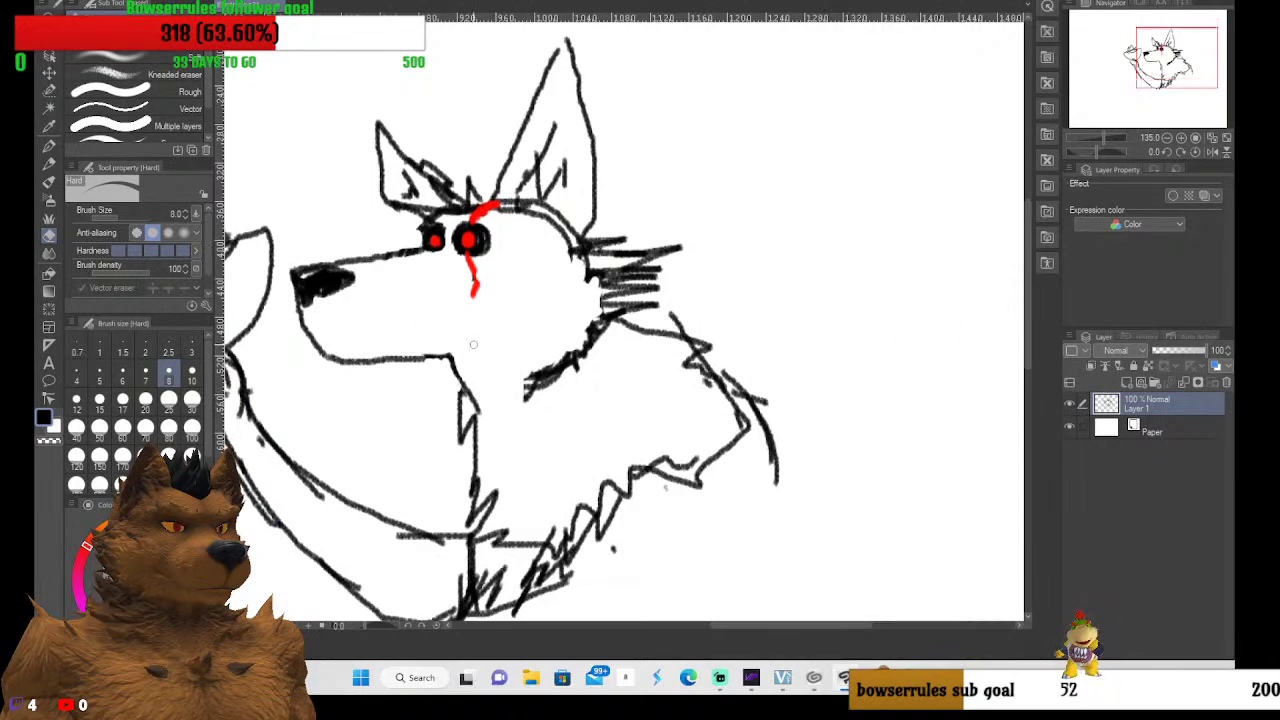
Erase the head circle arc across the top of the head and the stray lines inside the front ear with the Hard eraser
scroll(570, 330, "up", 6)
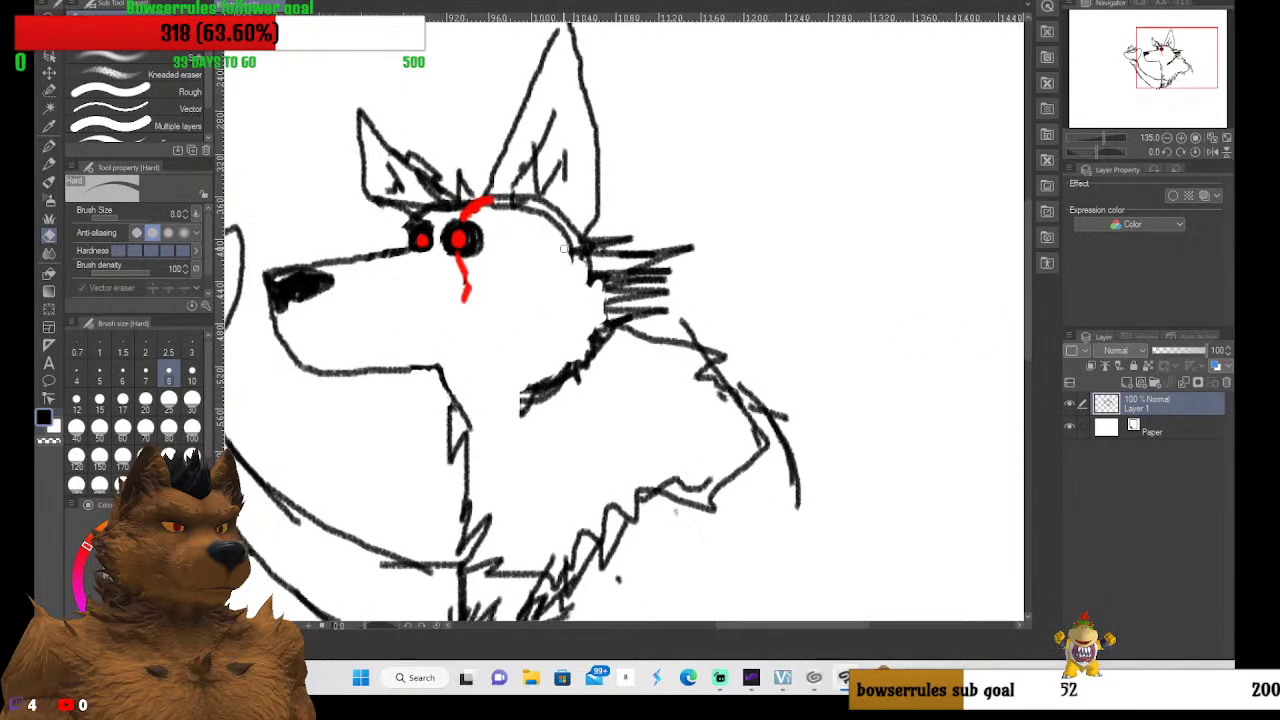
mouse_move(590, 288)
left_mouse_down()
mouse_move(581, 234)
mouse_move(536, 195)
mouse_move(381, 159)
mouse_move(512, 170)
mouse_move(400, 136)
mouse_move(398, 122)
mouse_move(415, 138)
mouse_move(404, 126)
mouse_move(447, 139)
mouse_move(466, 126)
mouse_move(481, 142)
mouse_move(467, 111)
mouse_move(530, 191)
mouse_move(511, 141)
mouse_move(451, 128)
mouse_move(467, 112)
mouse_move(512, 156)
mouse_move(479, 119)
mouse_move(517, 150)
mouse_move(511, 138)
mouse_move(549, 128)
mouse_move(535, 189)
mouse_move(544, 141)
mouse_move(552, 193)
mouse_move(553, 145)
mouse_move(532, 171)
mouse_move(517, 154)
mouse_move(524, 135)
mouse_move(533, 199)
mouse_move(575, 215)
mouse_move(535, 181)
mouse_move(424, 149)
mouse_move(461, 141)
left_mouse_up()
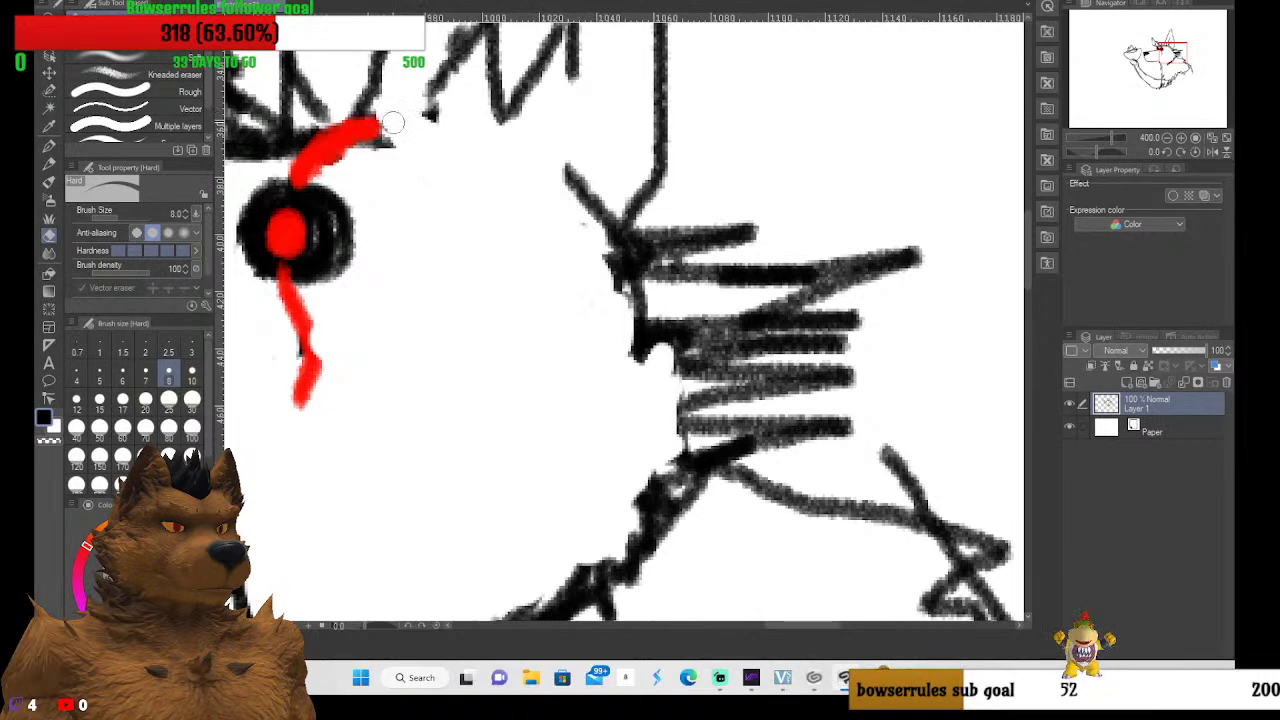
scroll(384, 183, "down", 5)
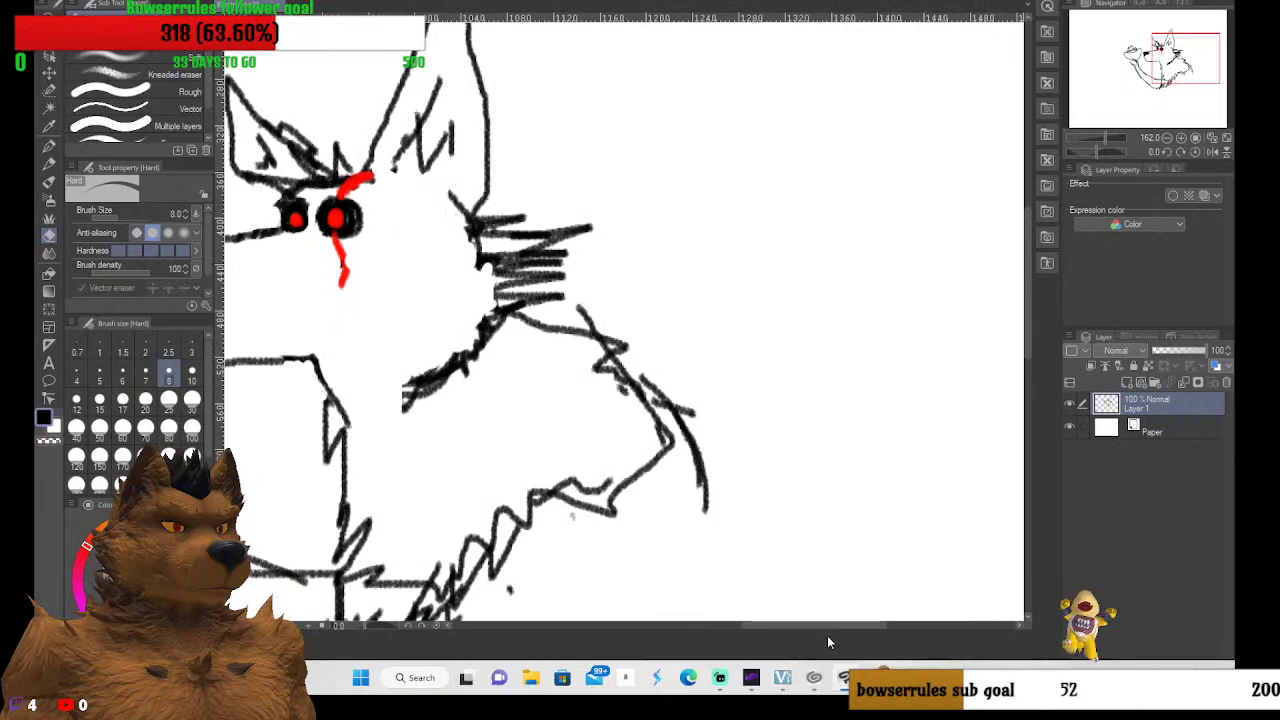
left_click_drag(835, 625, 788, 628)
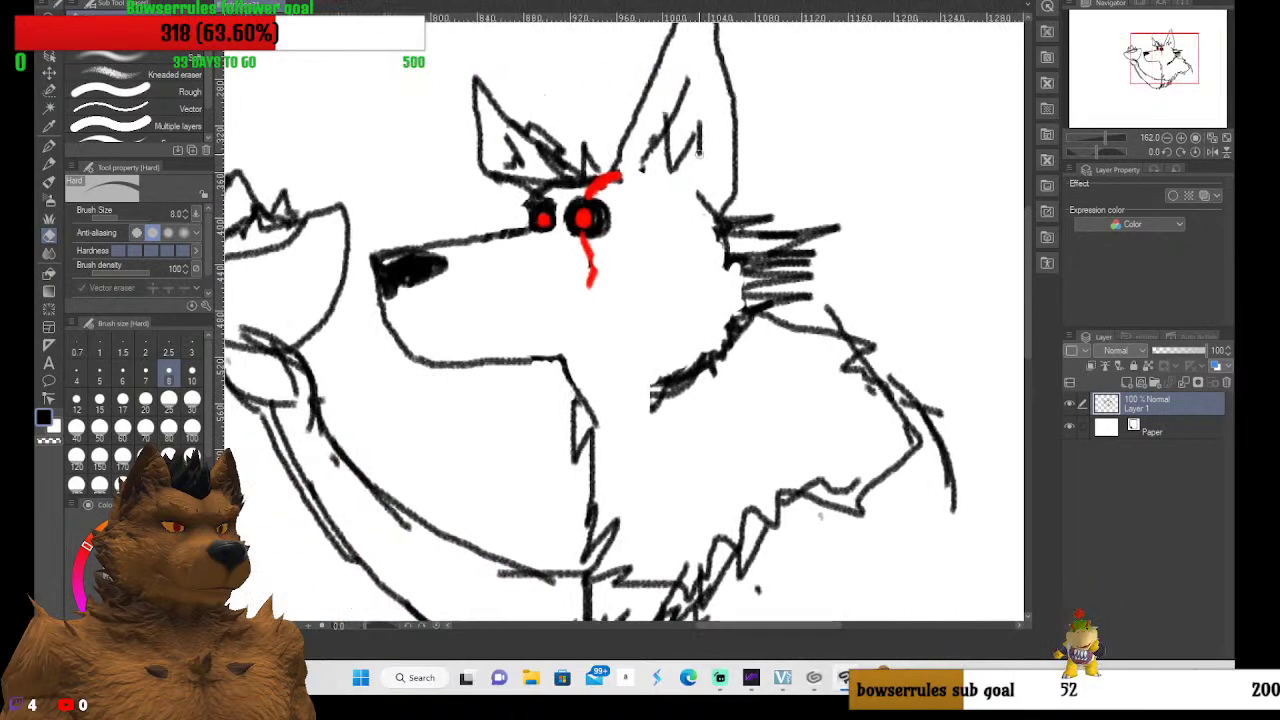
scroll(540, 180, "up", 5)
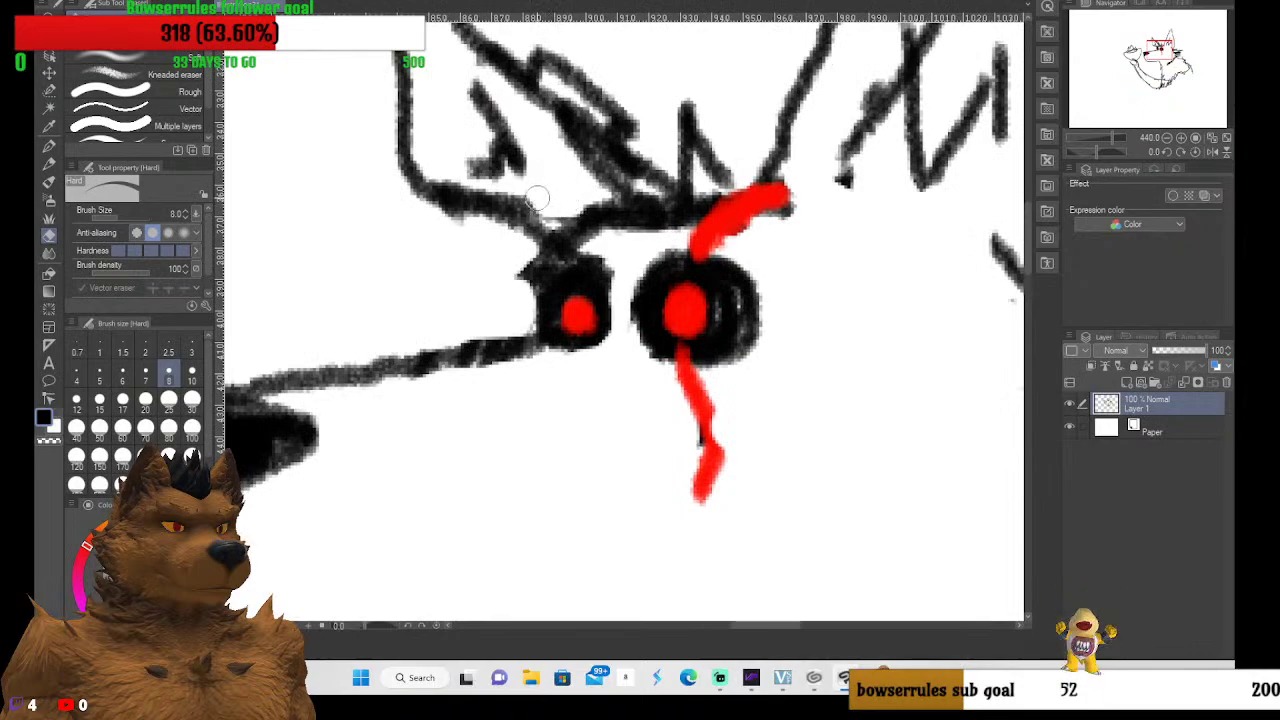
mouse_move(537, 197)
left_mouse_down()
mouse_move(561, 212)
mouse_move(577, 118)
mouse_move(548, 98)
mouse_move(617, 183)
mouse_move(468, 68)
mouse_move(548, 100)
mouse_move(553, 83)
left_mouse_up()
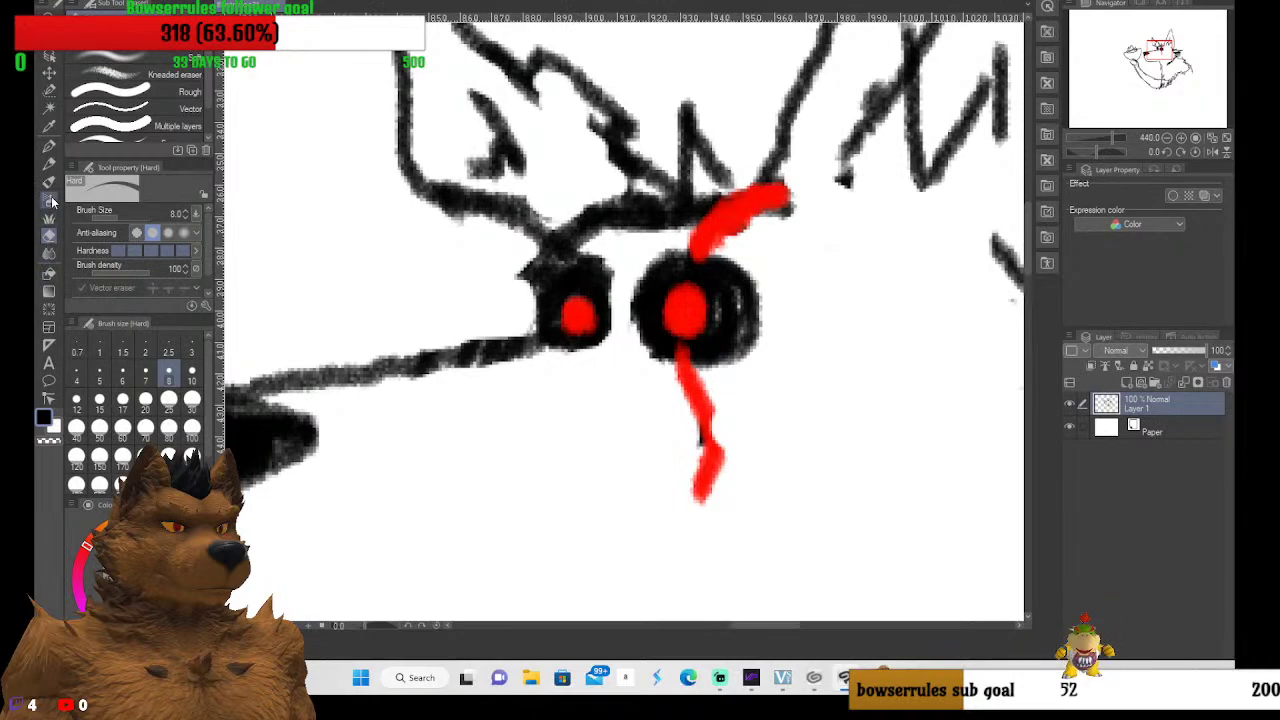
Draw thick black eyebrows above both red eyes with the Mechanical pencil at size 10
left_click(48, 163)
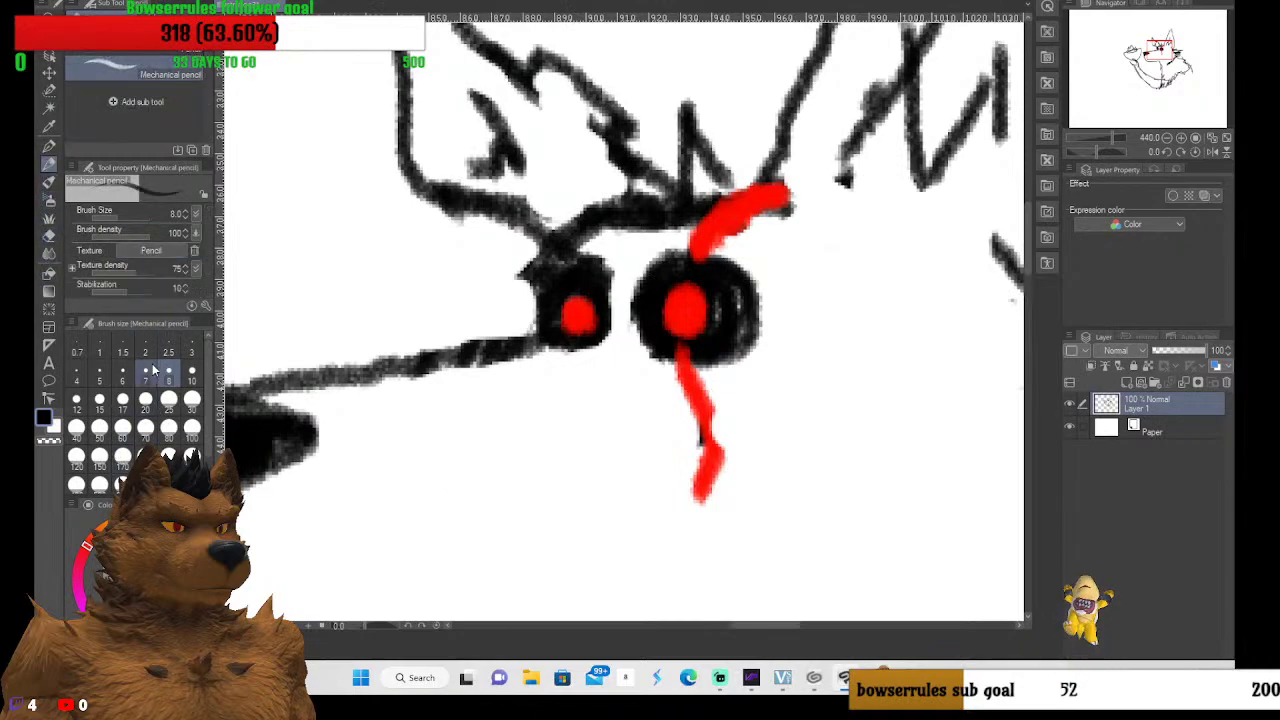
left_click(191, 381)
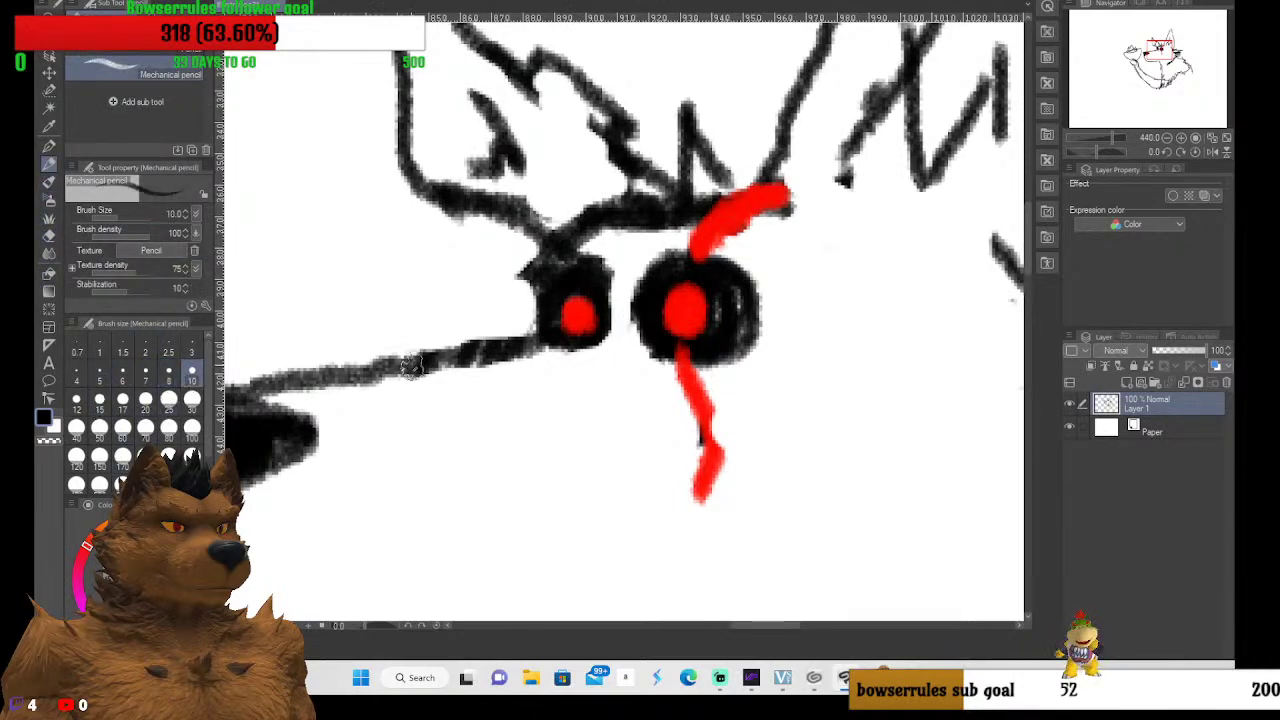
mouse_move(507, 250)
left_mouse_down()
mouse_move(623, 233)
mouse_move(510, 245)
mouse_move(765, 246)
mouse_move(650, 240)
mouse_move(763, 252)
mouse_move(680, 222)
mouse_move(805, 240)
mouse_move(643, 218)
mouse_move(785, 247)
mouse_move(663, 229)
mouse_move(745, 252)
mouse_move(656, 246)
left_mouse_up()
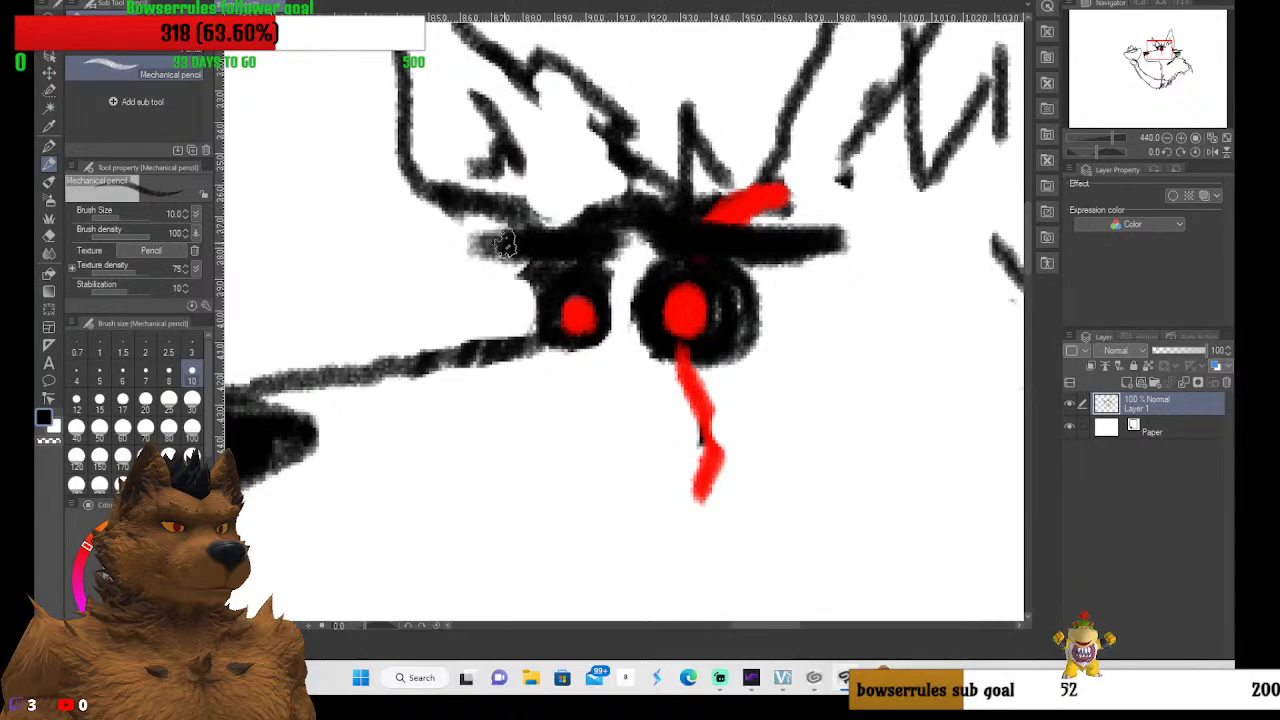
Draw a wide curved grin with zigzag teeth and a small cheek line on the snout, using the Mechanical pencil at size 7
scroll(720, 305, "down", 3)
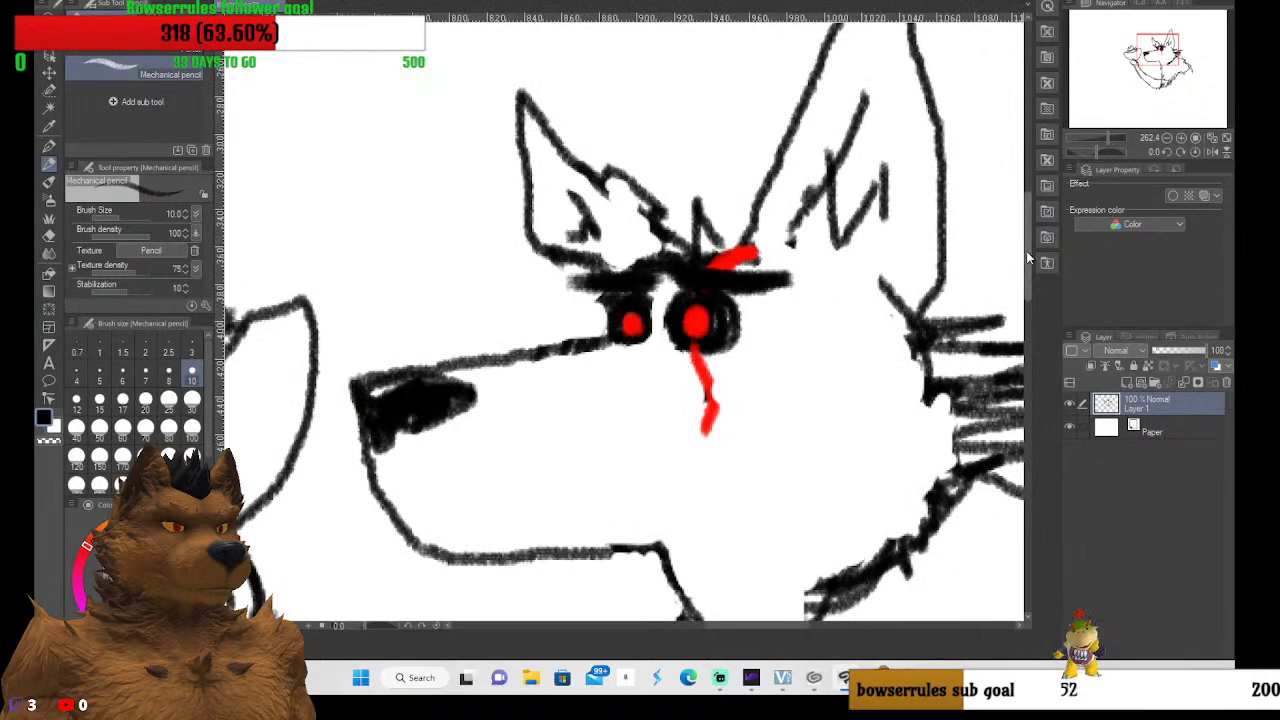
left_click_drag(464, 478, 472, 288)
scroll(472, 288, "up", 2)
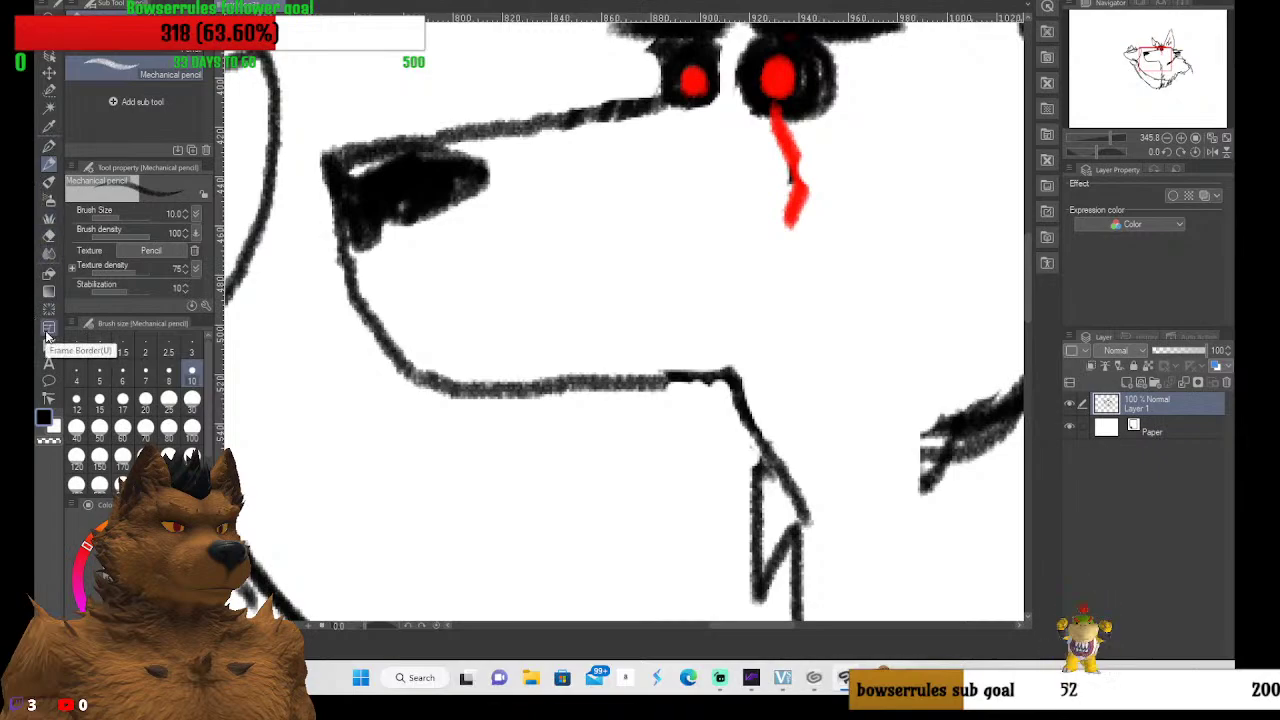
left_click(146, 374)
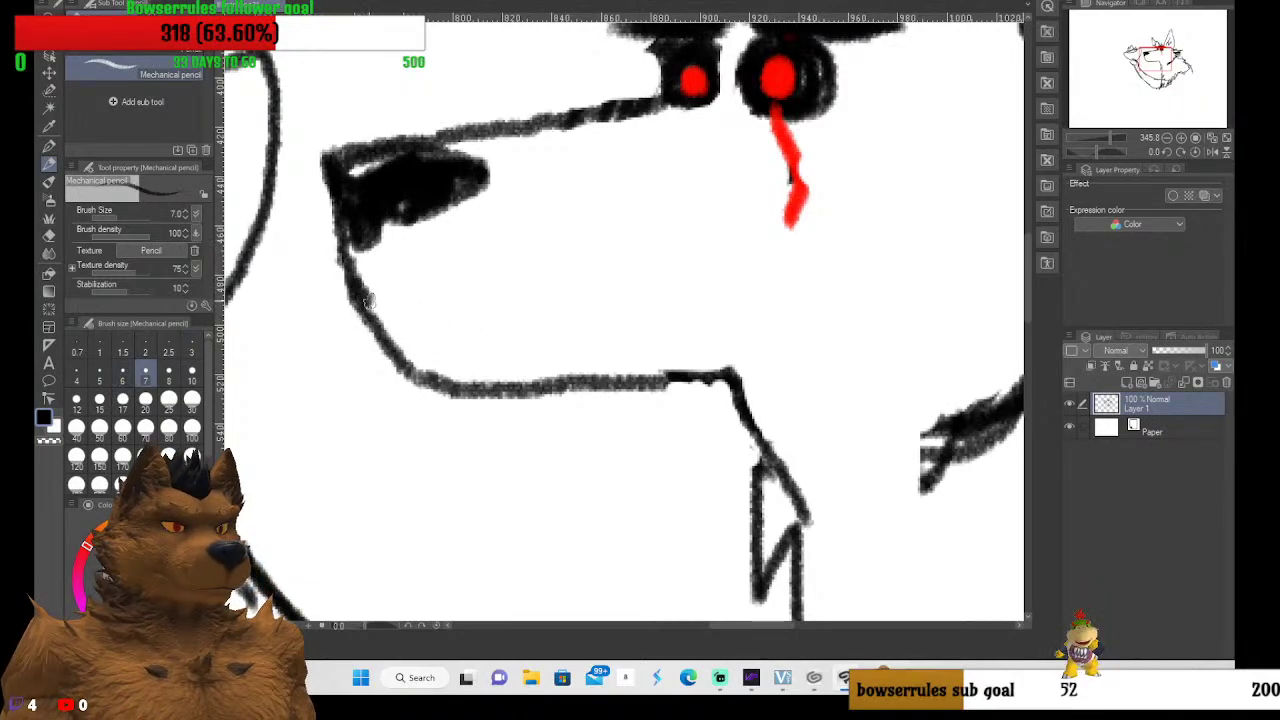
mouse_move(368, 302)
left_mouse_down()
mouse_move(436, 338)
mouse_move(561, 320)
mouse_move(724, 227)
mouse_move(753, 156)
mouse_move(761, 245)
mouse_move(736, 277)
mouse_move(590, 346)
mouse_move(407, 373)
mouse_move(405, 340)
mouse_move(428, 370)
mouse_move(456, 338)
mouse_move(468, 360)
mouse_move(493, 340)
mouse_move(537, 358)
mouse_move(555, 325)
mouse_move(596, 334)
mouse_move(604, 296)
mouse_move(630, 316)
left_mouse_up()
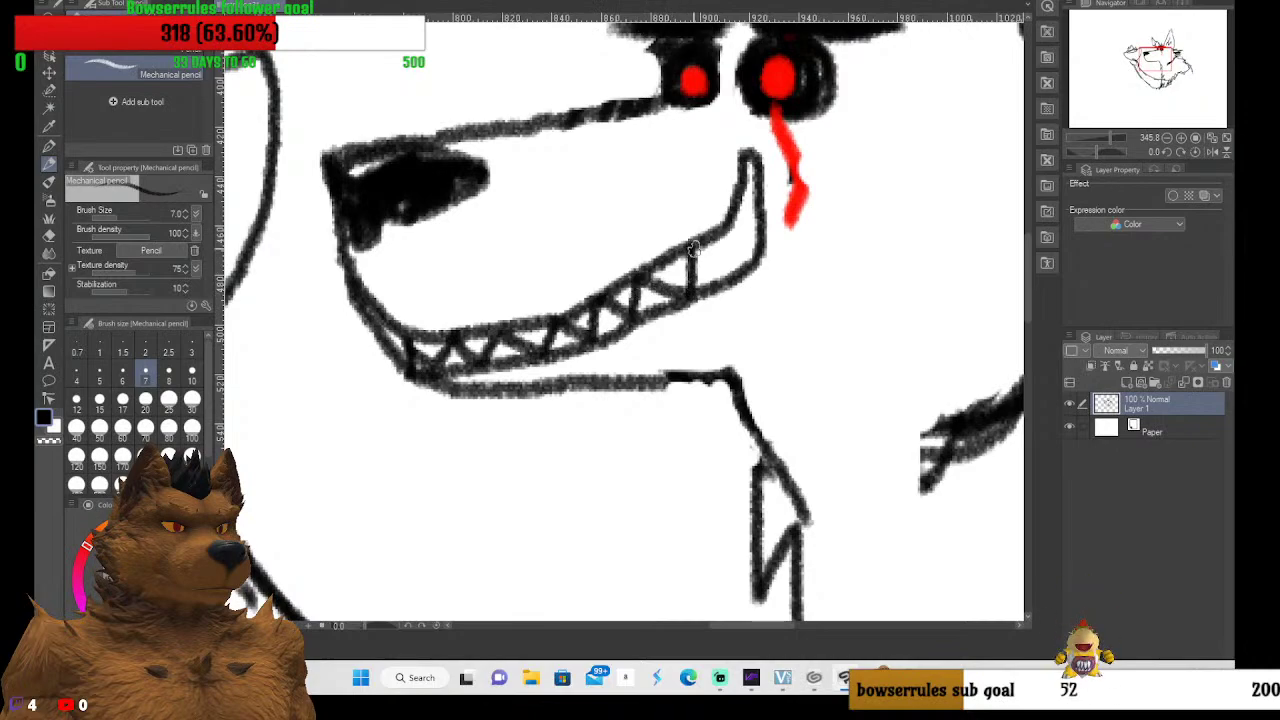
mouse_move(693, 248)
left_mouse_down()
mouse_move(743, 263)
mouse_move(737, 224)
left_mouse_up()
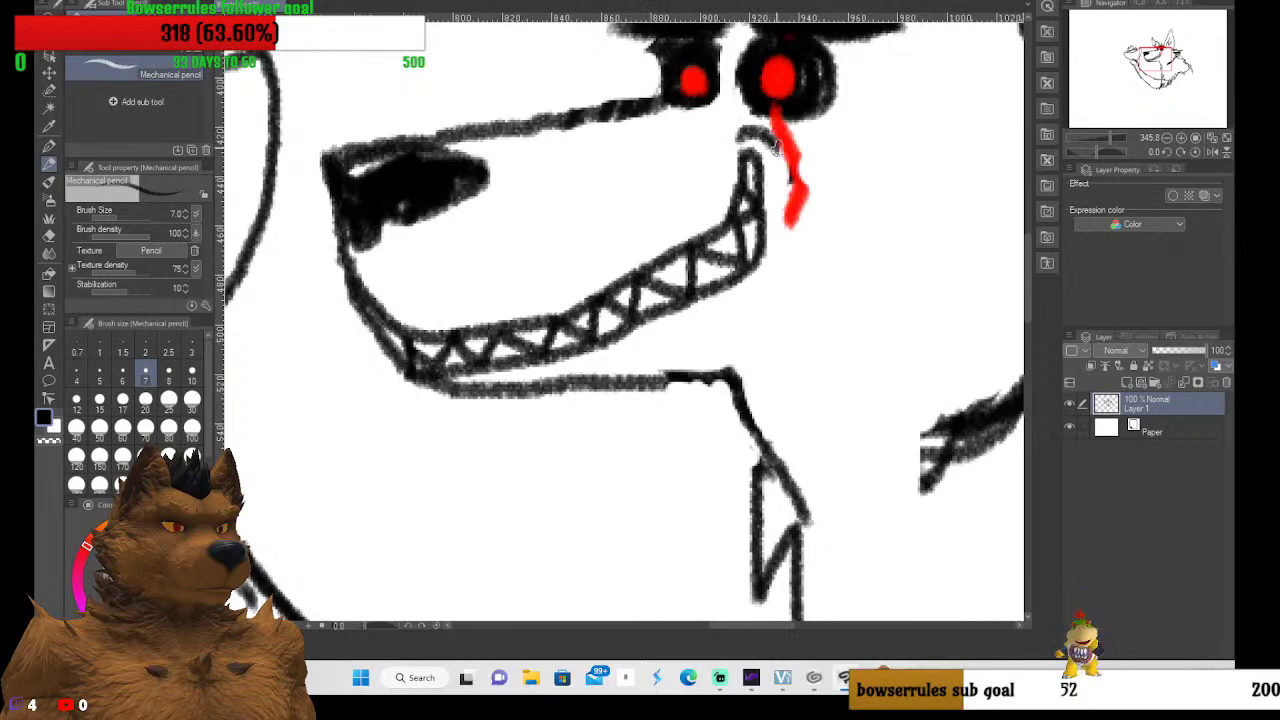
Try to draw the outer edge and finger of the raised hand under the taco, and undo those strokes
scroll(775, 145, "down", 6)
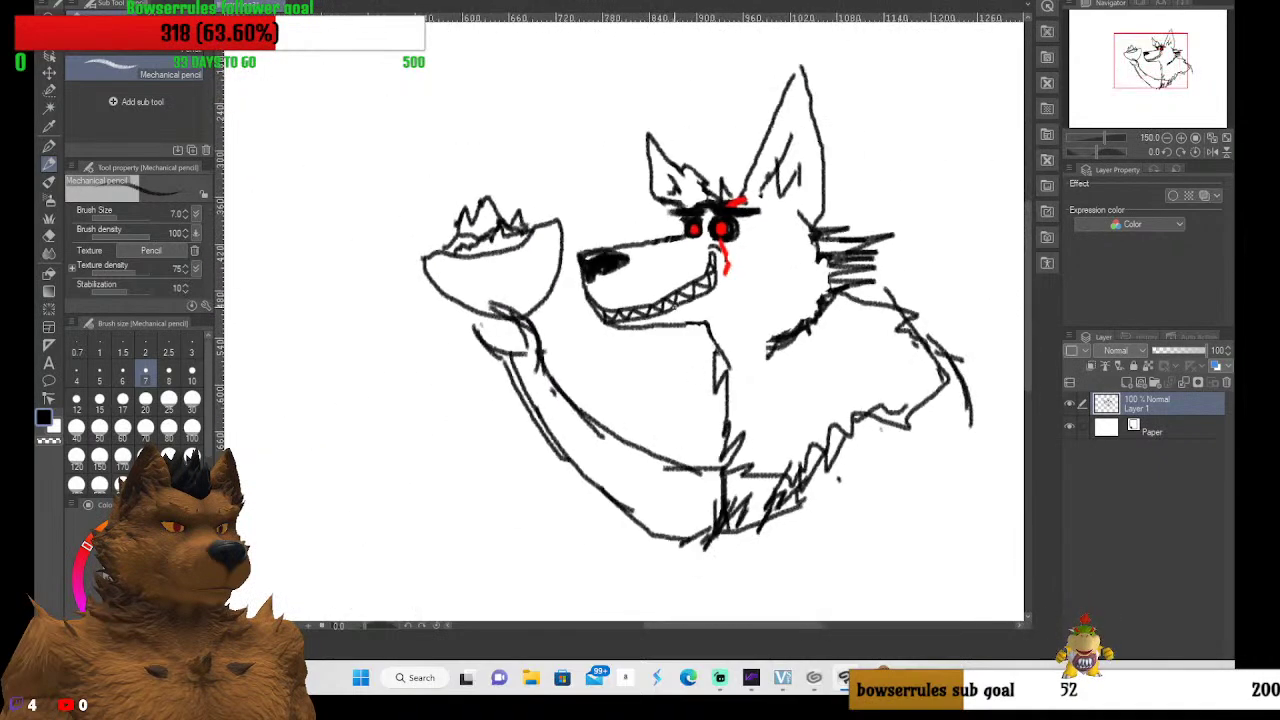
scroll(590, 410, "down", 2)
scroll(528, 240, "up", 9)
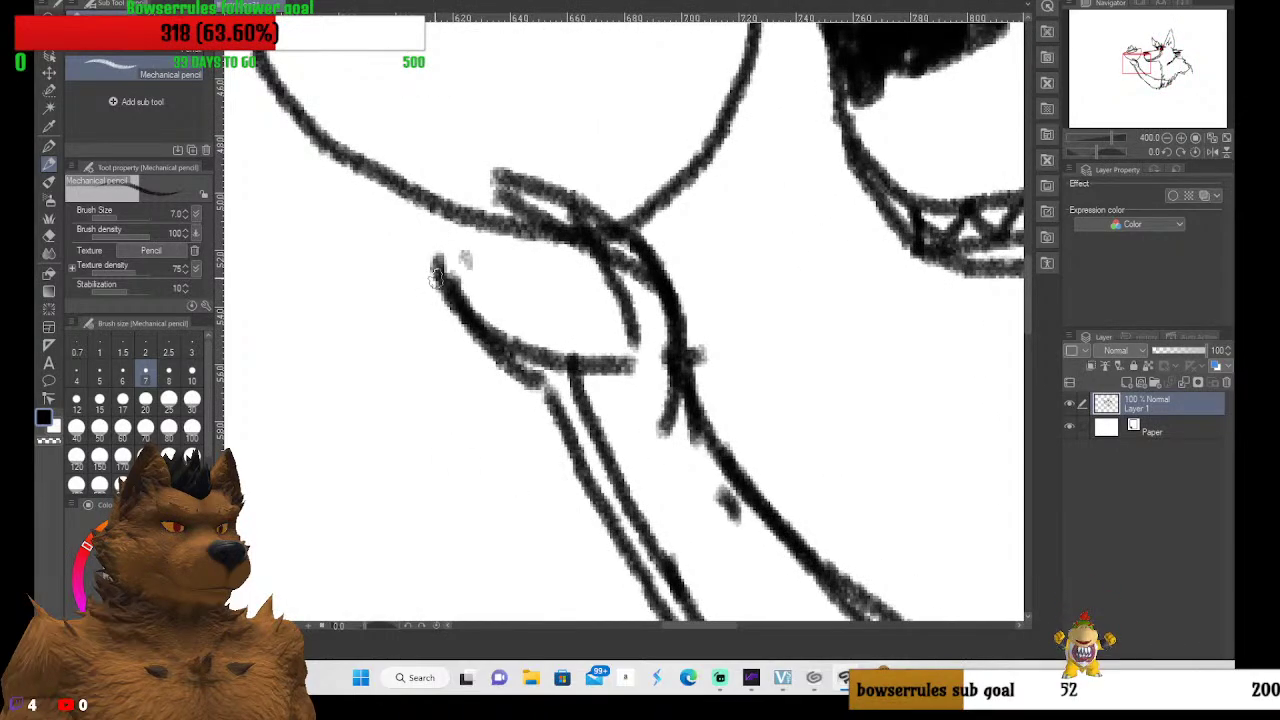
mouse_move(445, 285)
left_mouse_down()
mouse_move(428, 260)
mouse_move(424, 200)
left_mouse_up()
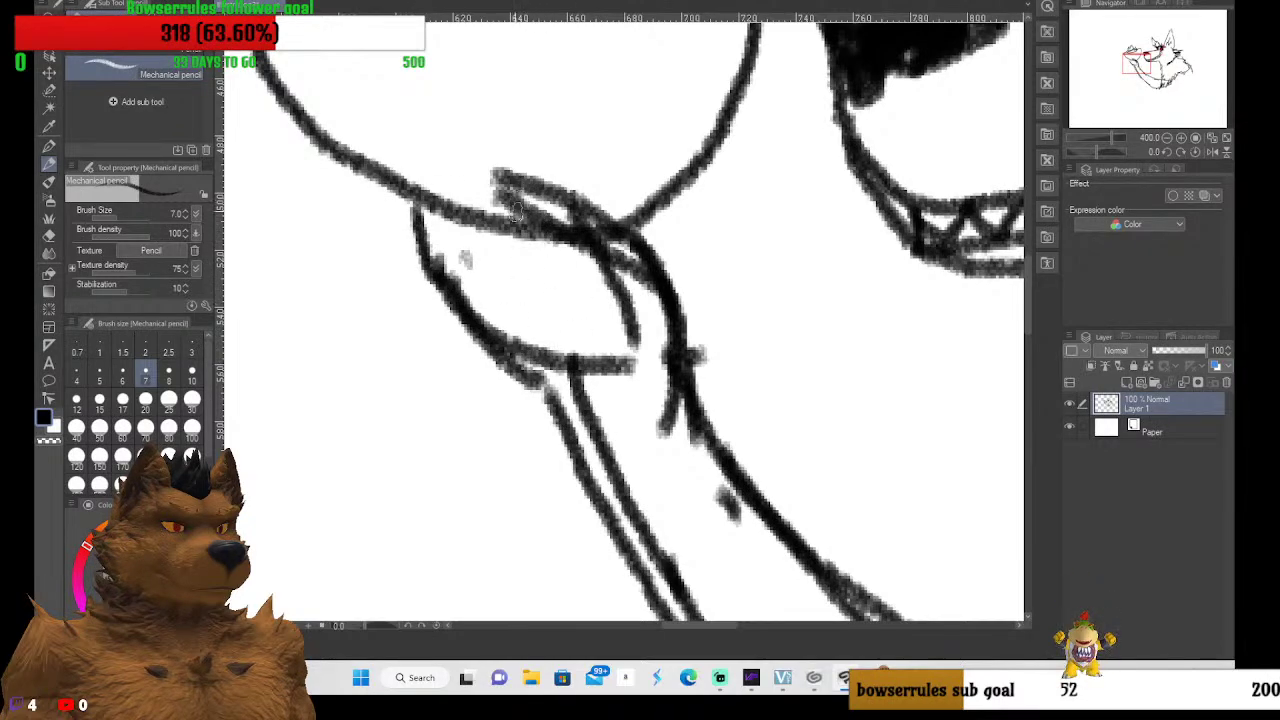
mouse_move(517, 205)
left_mouse_down()
mouse_move(519, 259)
mouse_move(558, 268)
left_mouse_up()
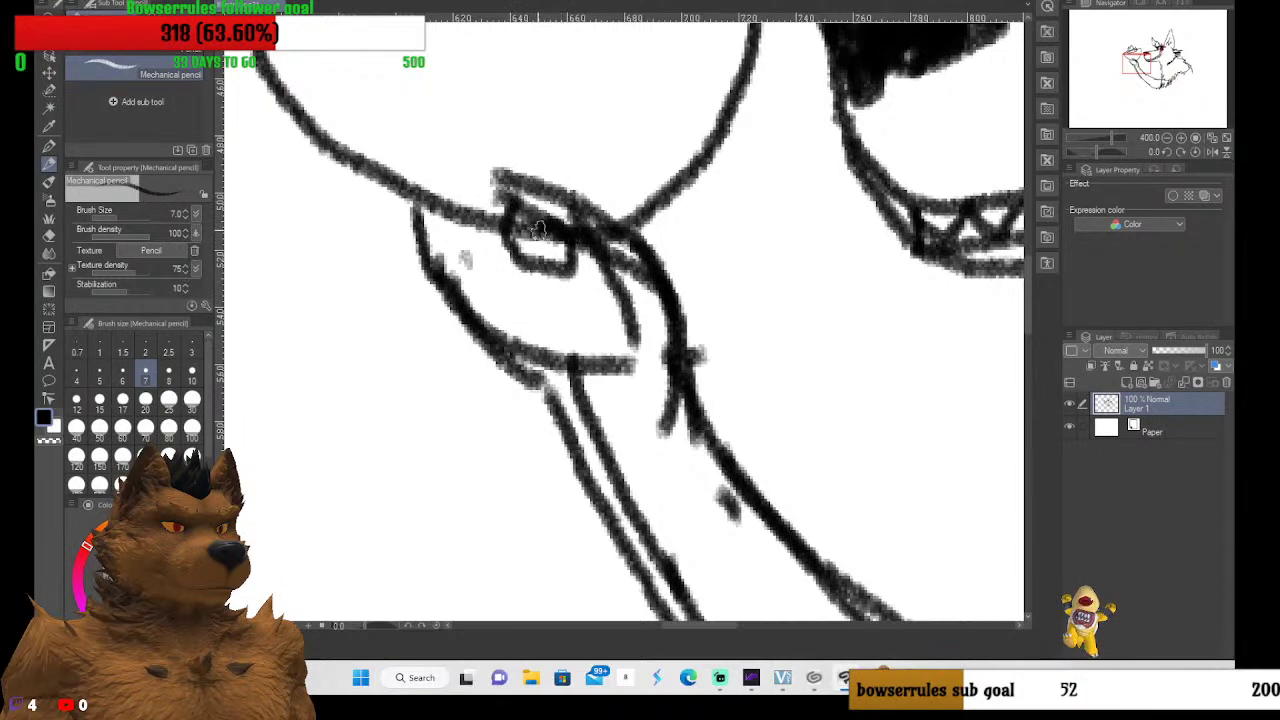
mouse_move(560, 248)
left_mouse_down()
mouse_move(593, 291)
mouse_move(525, 186)
mouse_move(510, 178)
mouse_move(490, 218)
mouse_move(446, 211)
left_mouse_up()
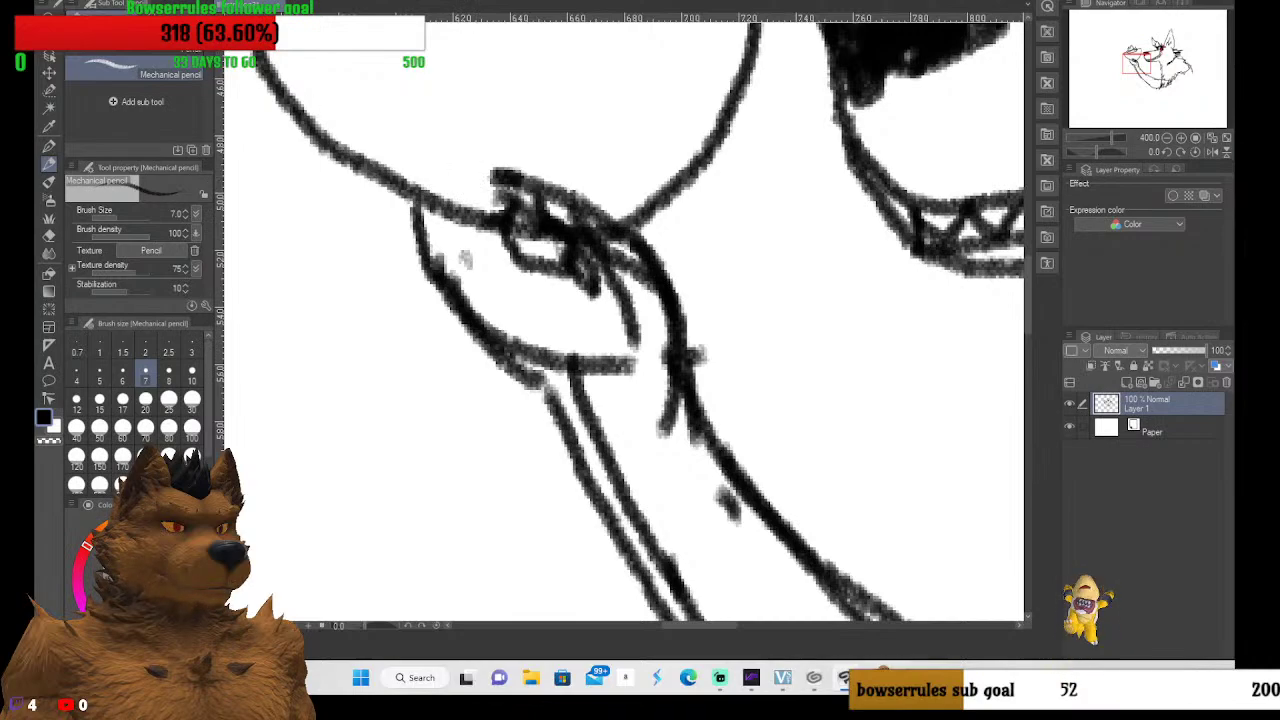
key("ctrl+z")
key("ctrl+z")
key("ctrl+z")
key("ctrl+z")
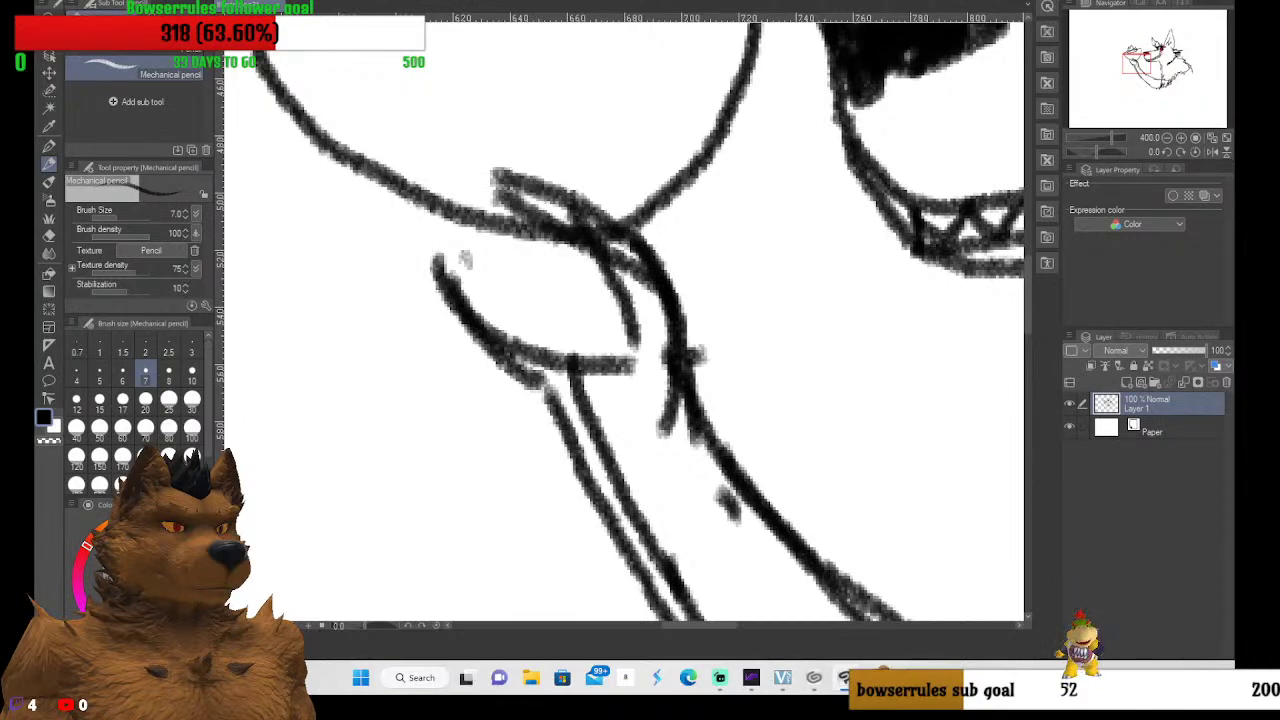
Extend the raised hand's outline up to the taco and draw its finger lines with a filled black paw pad in the palm
left_click_drag(412, 205, 432, 262)
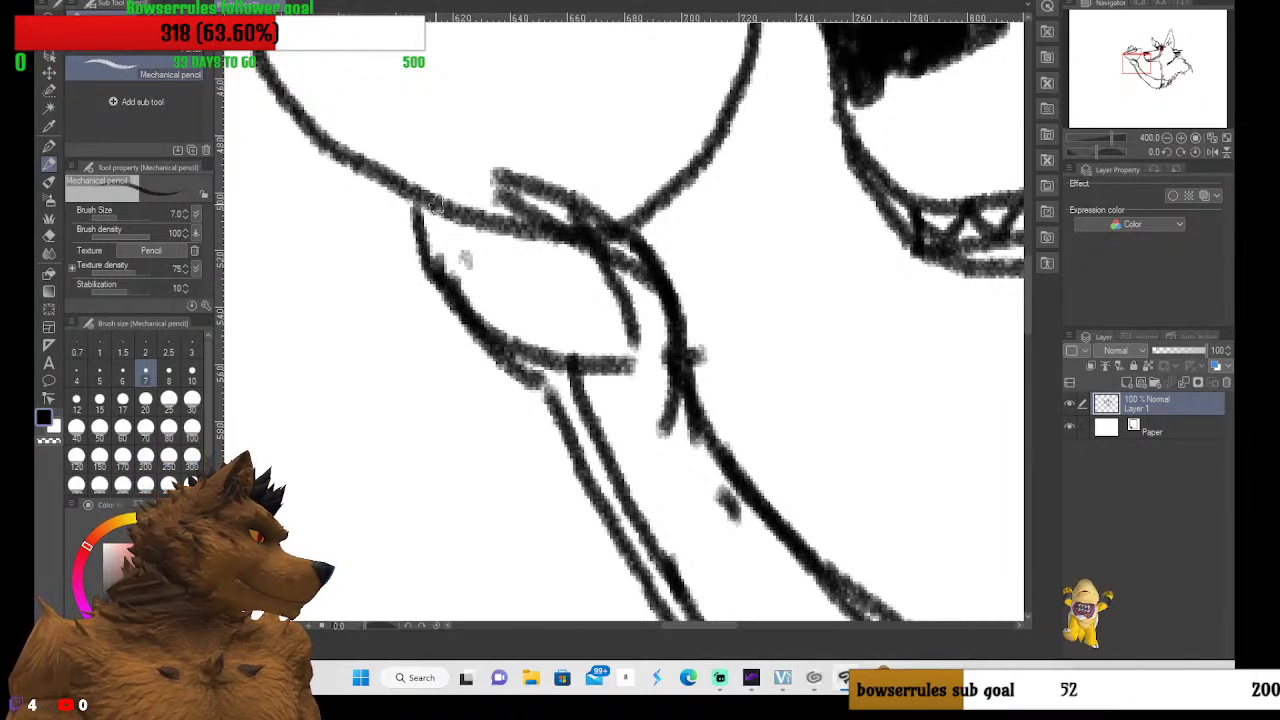
left_click_drag(442, 205, 495, 248)
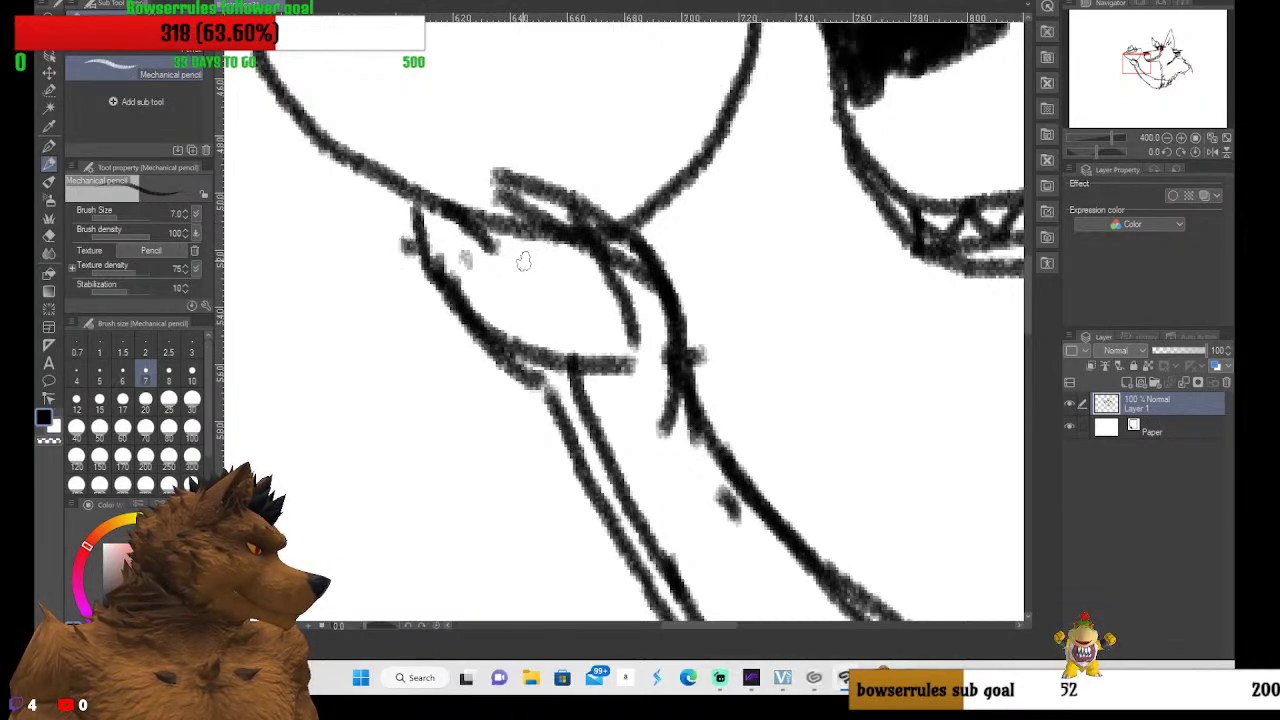
mouse_move(489, 246)
left_mouse_down()
mouse_move(579, 334)
mouse_move(598, 278)
mouse_move(539, 262)
mouse_move(507, 290)
mouse_move(535, 265)
mouse_move(534, 288)
mouse_move(572, 276)
mouse_move(571, 313)
left_mouse_up()
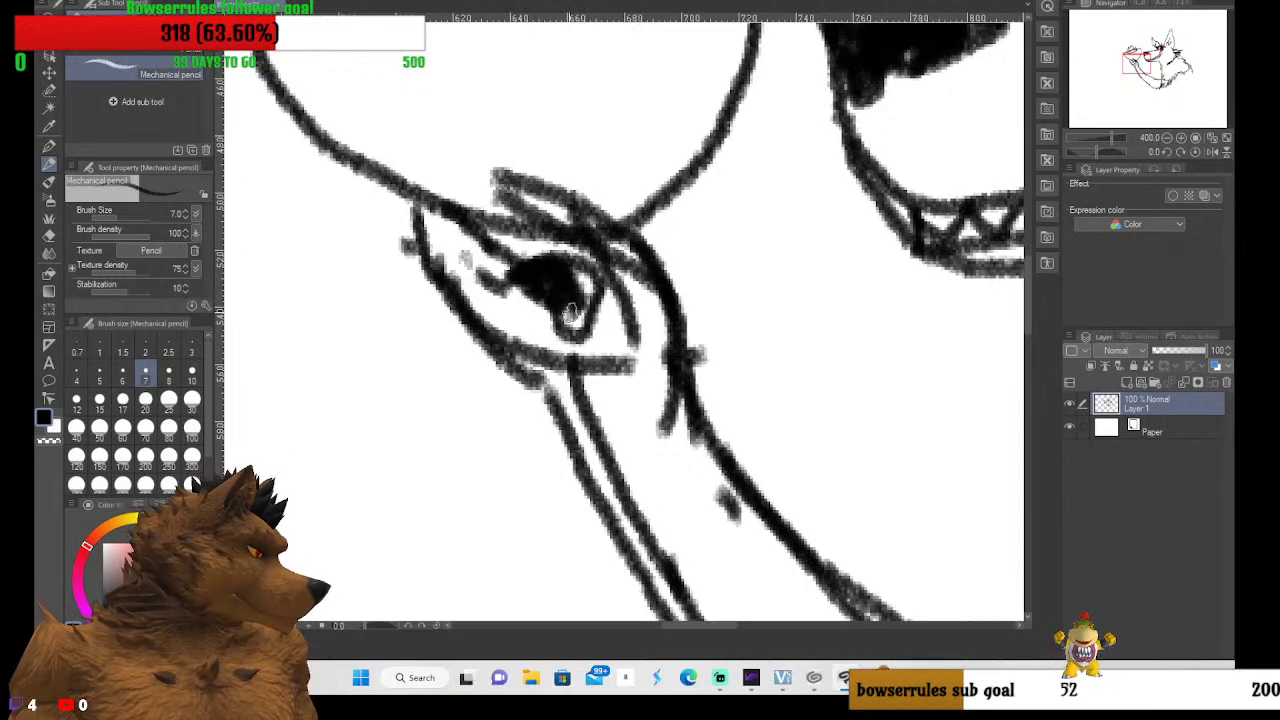
mouse_move(543, 260)
left_mouse_down()
mouse_move(466, 222)
mouse_move(520, 233)
mouse_move(607, 210)
left_mouse_up()
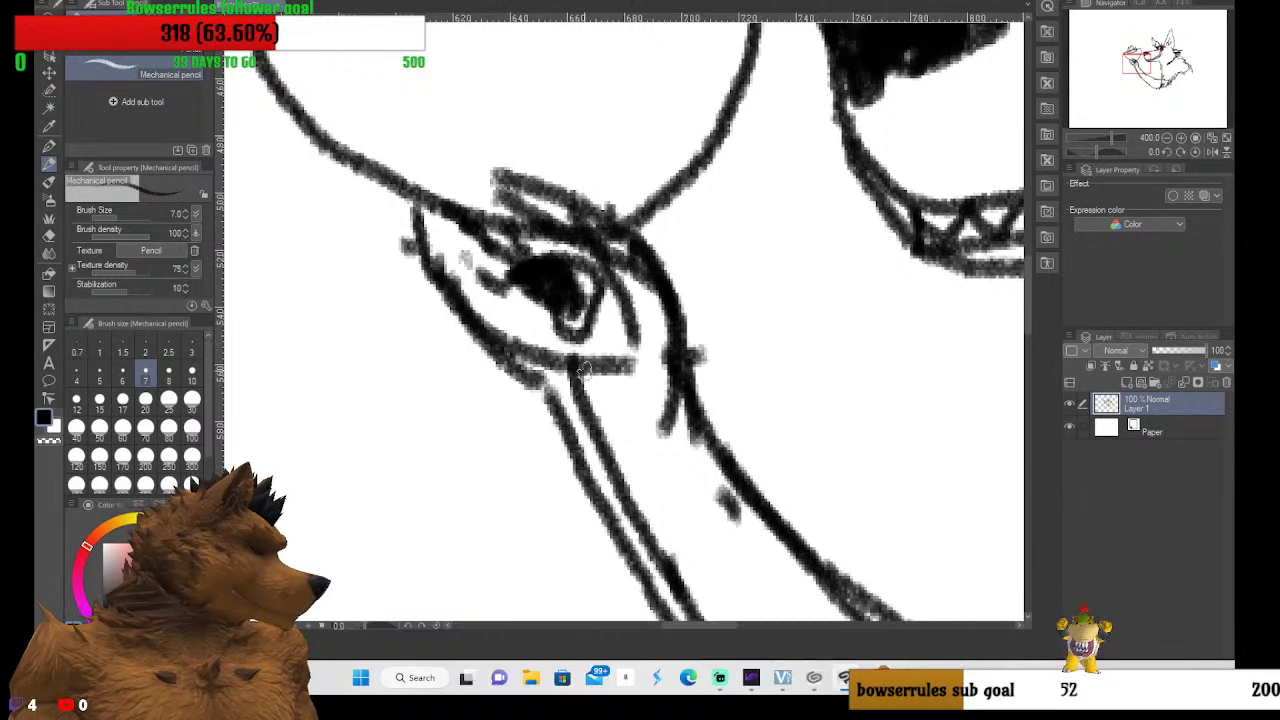
Thicken the outer outline of the raised arm from the wrist down to the elbow with rough overlapping fur strokes
mouse_move(584, 369)
left_mouse_down()
mouse_move(559, 425)
mouse_move(584, 486)
mouse_move(668, 618)
left_mouse_up()
scroll(650, 578, "down", 2)
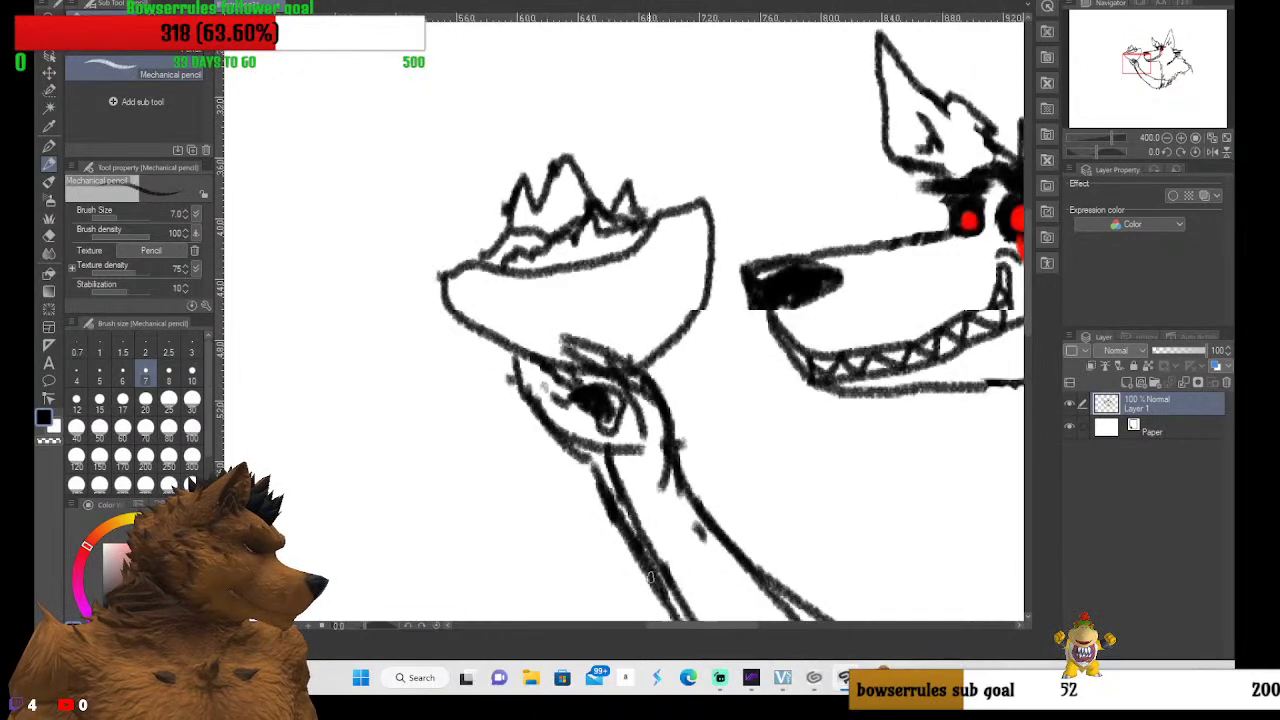
scroll(857, 338, "down", 5)
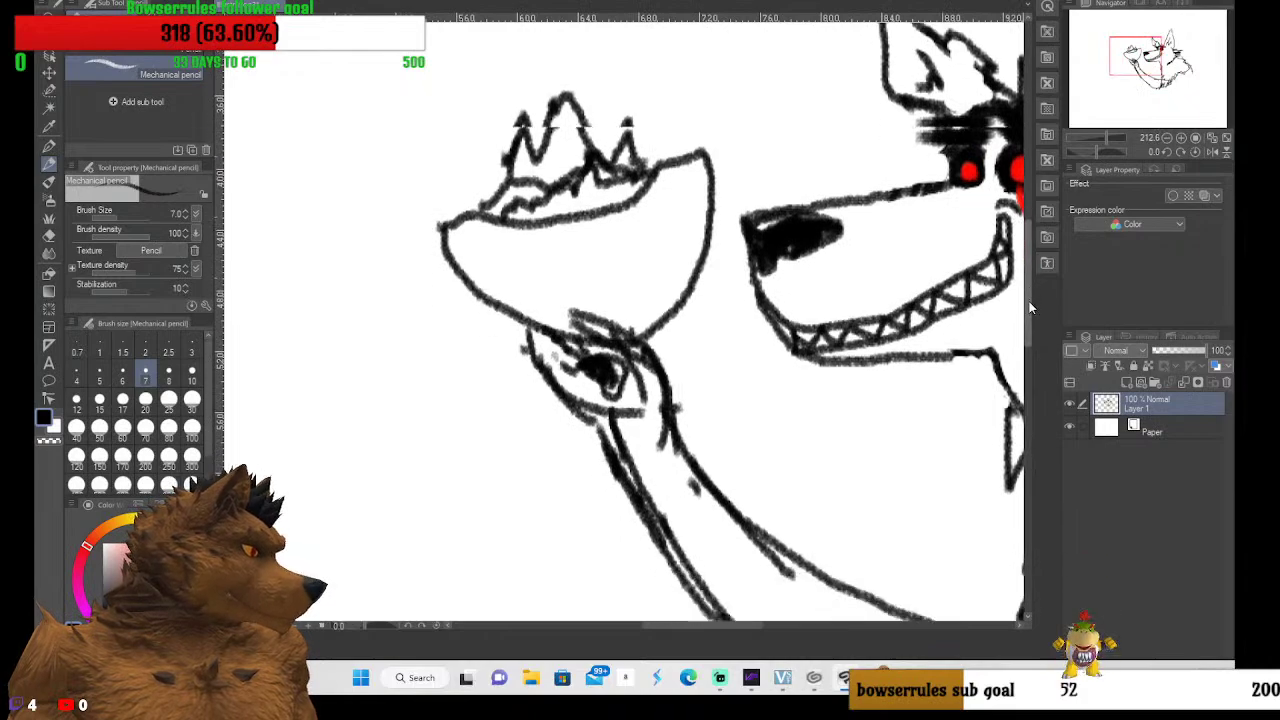
mouse_move(677, 350)
left_mouse_down()
mouse_move(712, 448)
mouse_move(806, 536)
mouse_move(773, 474)
mouse_move(890, 606)
mouse_move(906, 616)
mouse_move(956, 596)
left_mouse_up()
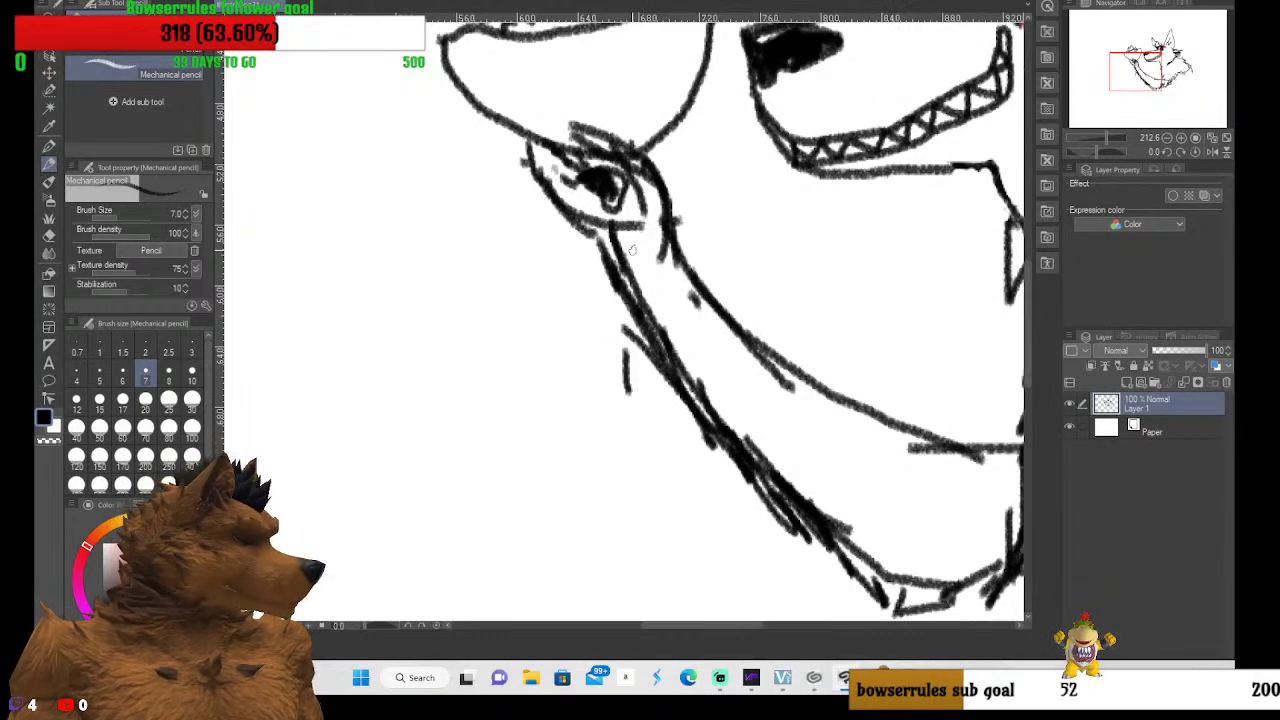
left_click_drag(600, 226, 632, 318)
scroll(979, 340, "down", 2)
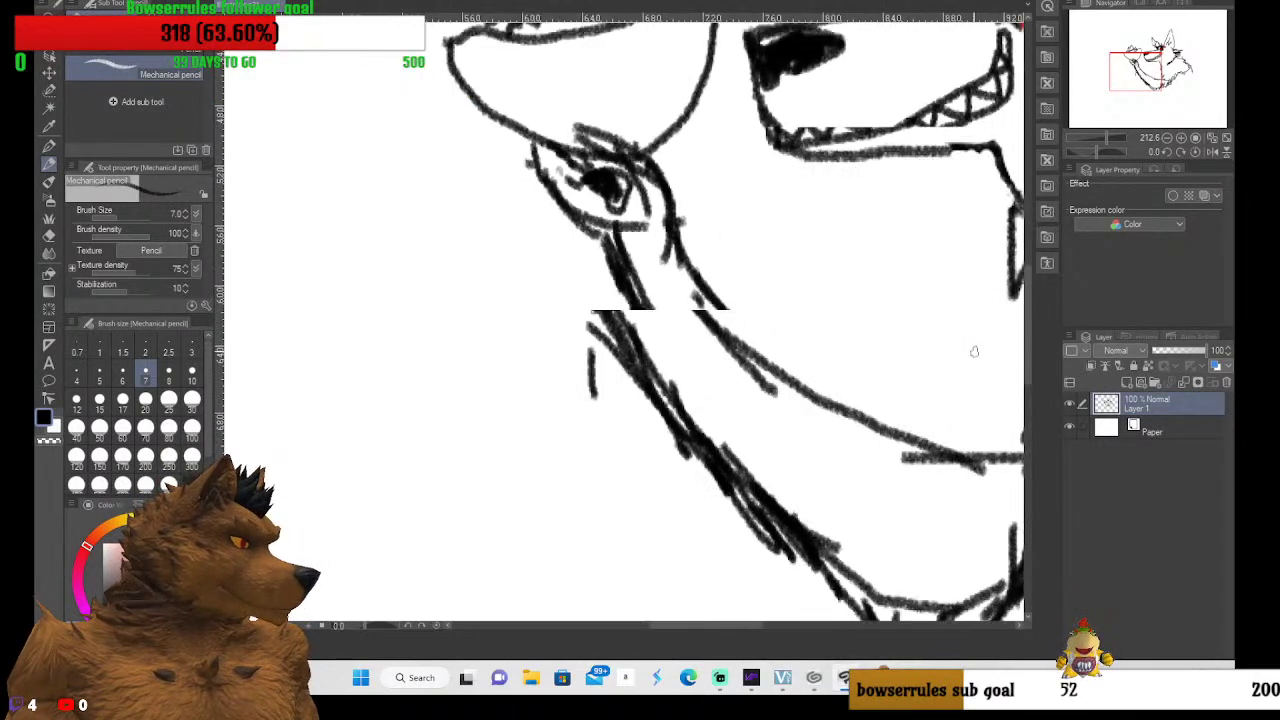
Draw long overlapping strokes along the jagged lower edge of the body, from the chest up to the rear shoulder
left_click_drag(698, 628, 745, 625)
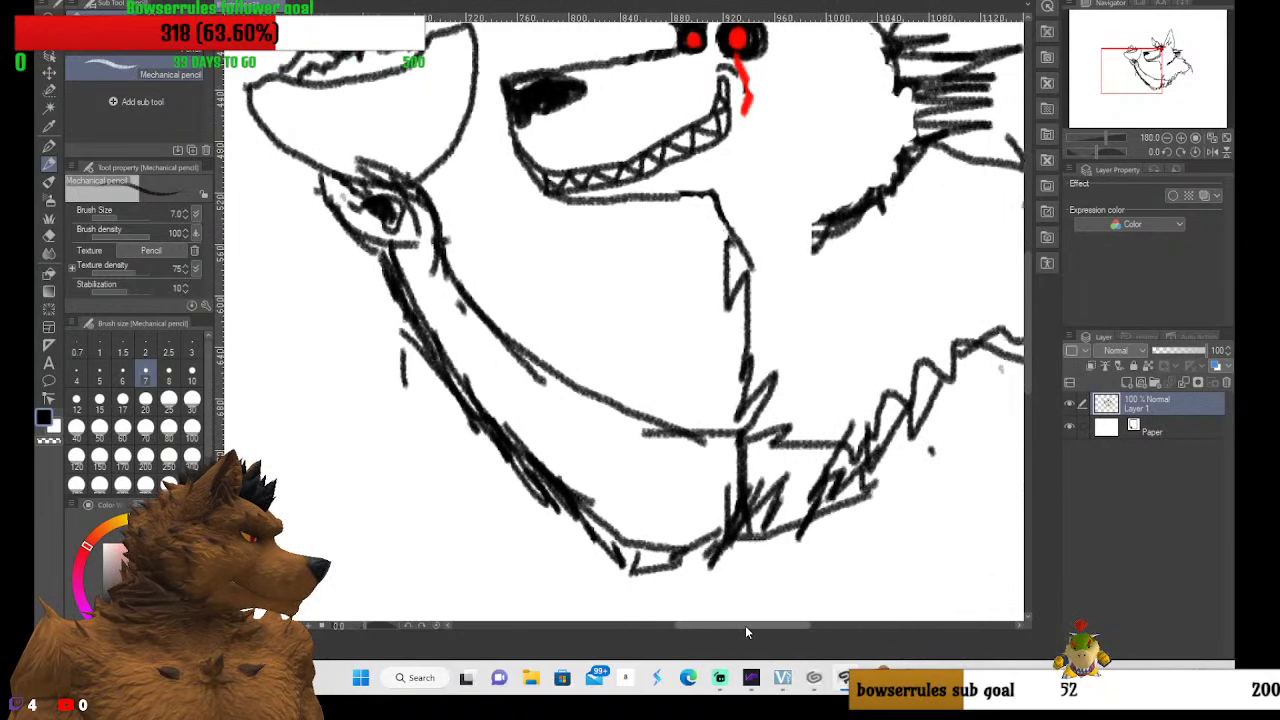
scroll(822, 505, "up", 2)
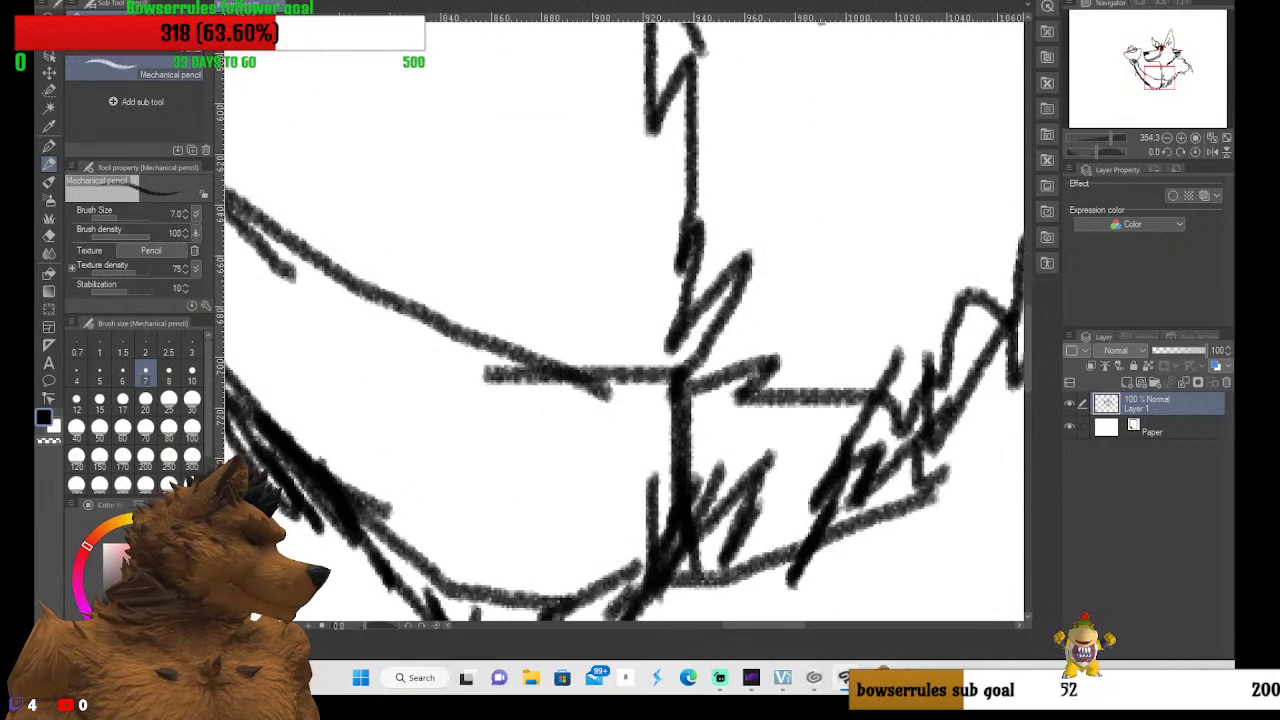
scroll(769, 507, "down", 2)
scroll(769, 507, "down", 3)
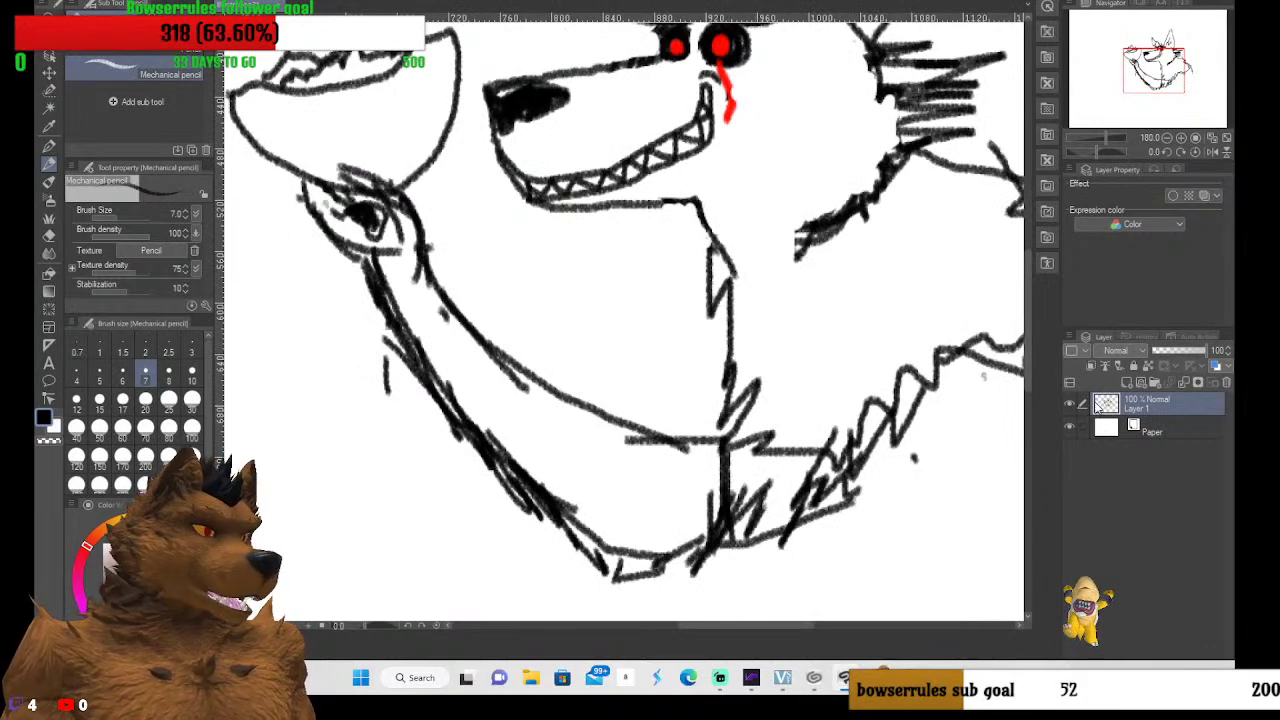
left_click_drag(788, 626, 838, 626)
left_click_drag(501, 570, 790, 362)
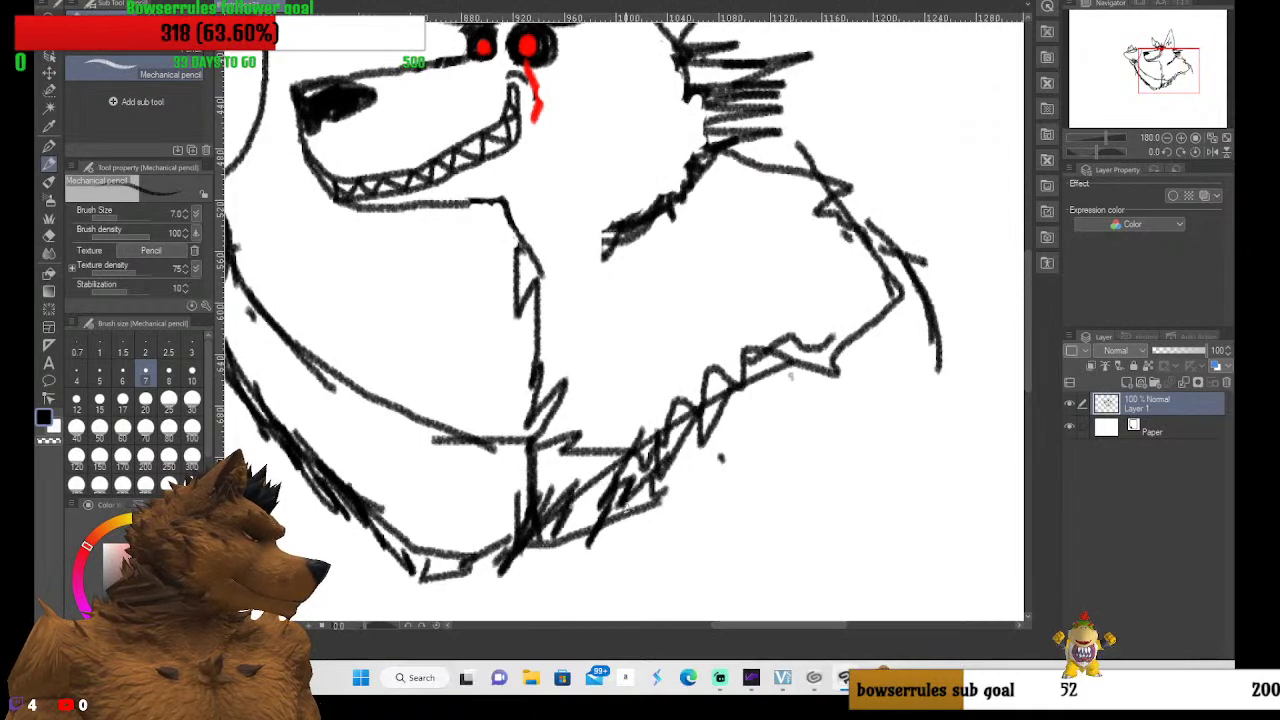
mouse_move(625, 508)
left_mouse_down()
mouse_move(888, 308)
mouse_move(760, 365)
mouse_move(878, 346)
left_mouse_up()
left_click_drag(536, 516, 820, 364)
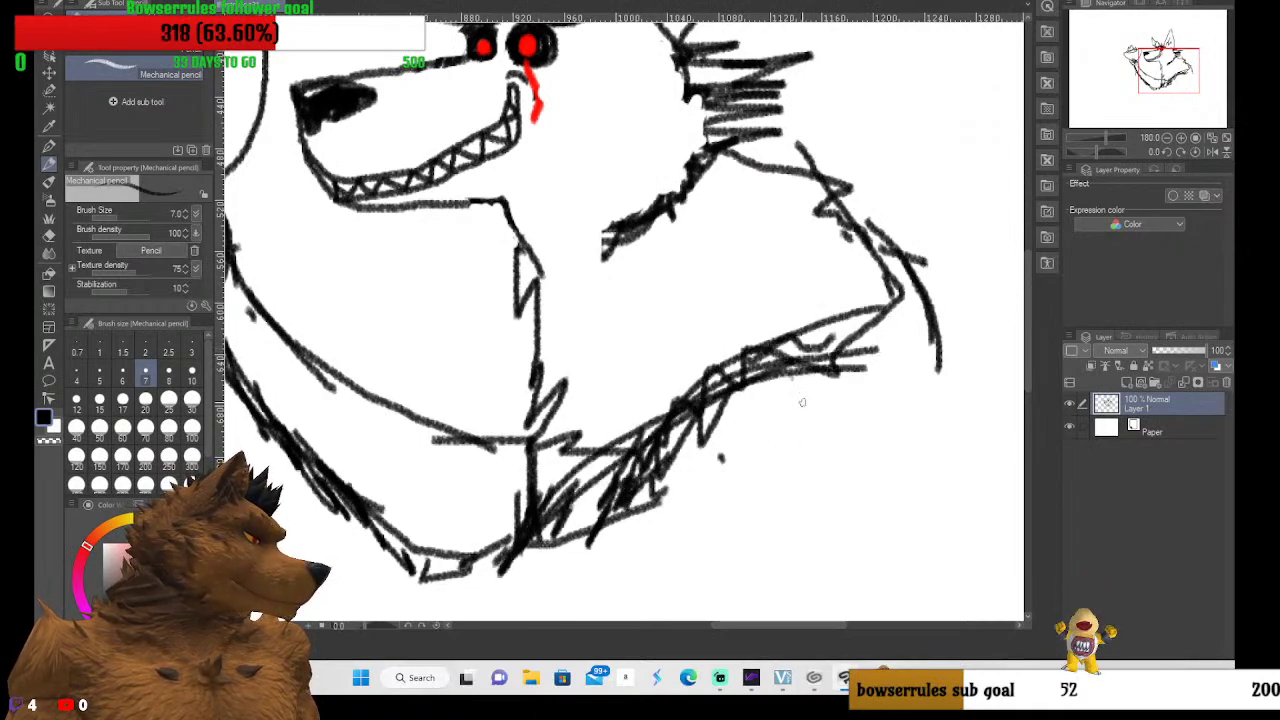
Draw rounded shoulder curves at the rear of the body and long lines running down from them for the back
mouse_move(682, 408)
left_mouse_down()
mouse_move(882, 335)
mouse_move(905, 369)
mouse_move(925, 297)
mouse_move(937, 400)
left_mouse_up()
mouse_move(906, 288)
left_mouse_down()
mouse_move(926, 434)
mouse_move(895, 620)
left_mouse_up()
left_click_drag(940, 376, 942, 600)
left_click_drag(948, 322, 946, 618)
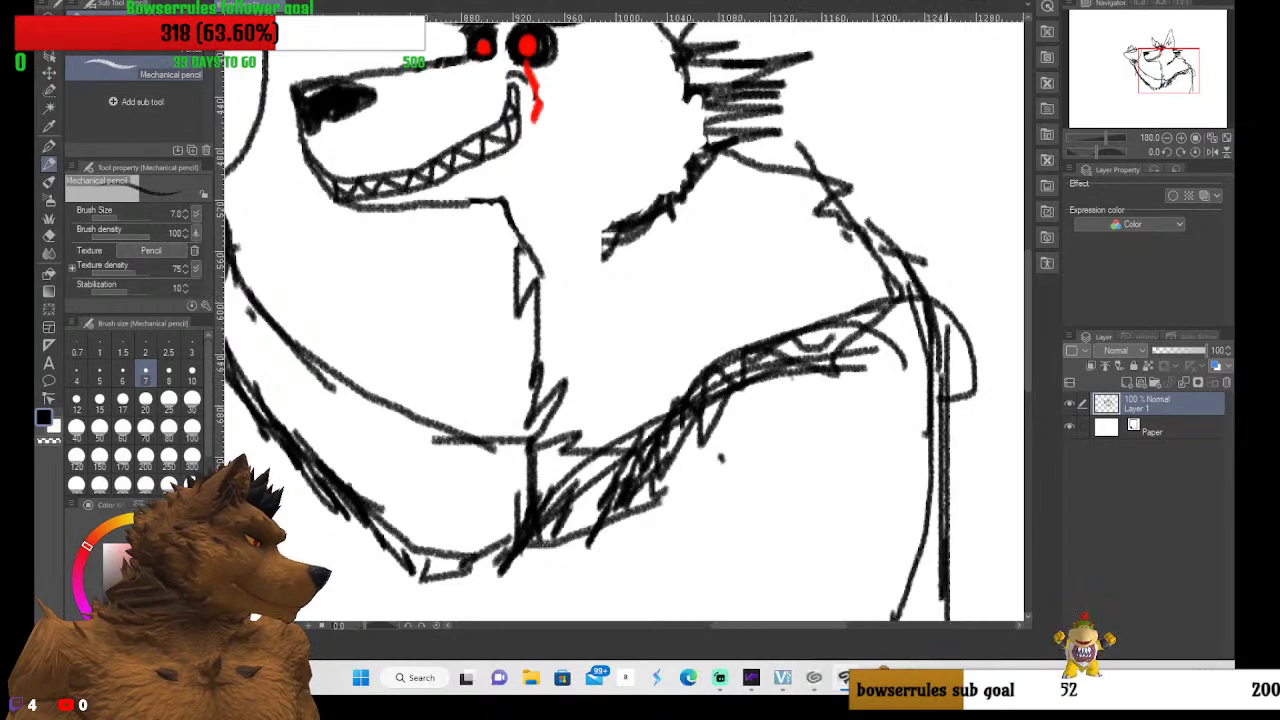
left_click_drag(943, 438, 940, 620)
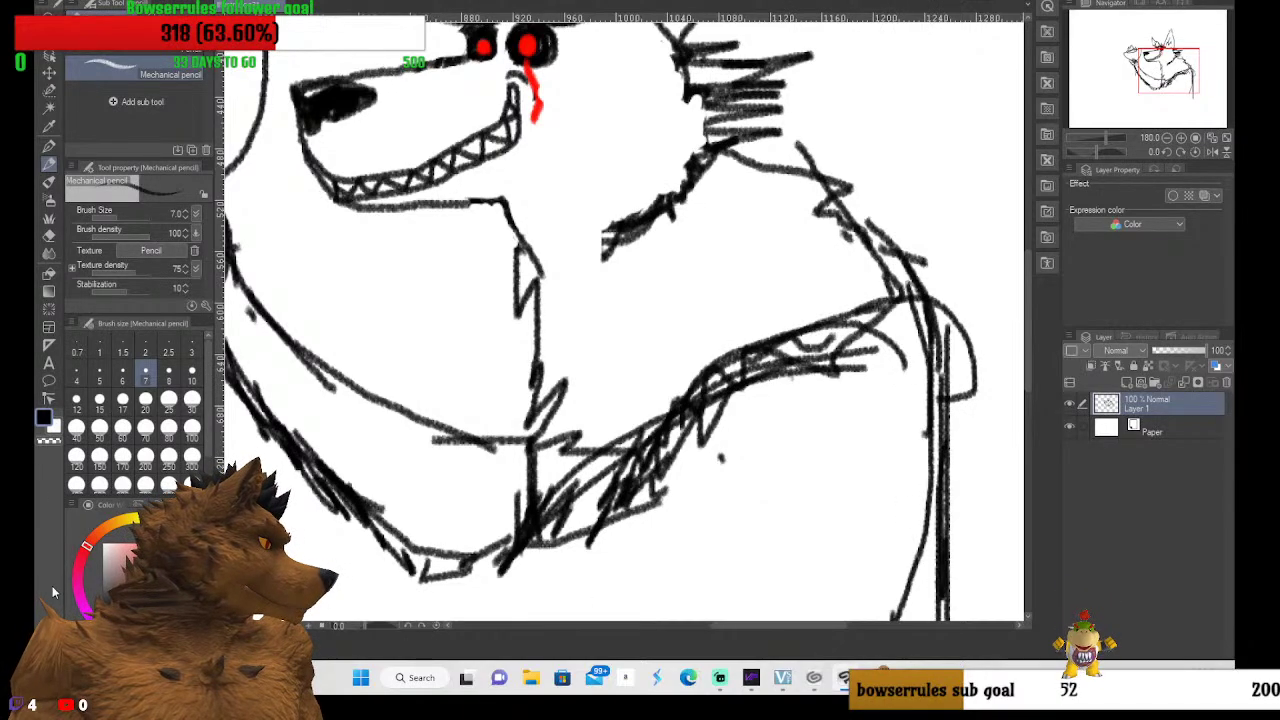
left_click(80, 458)
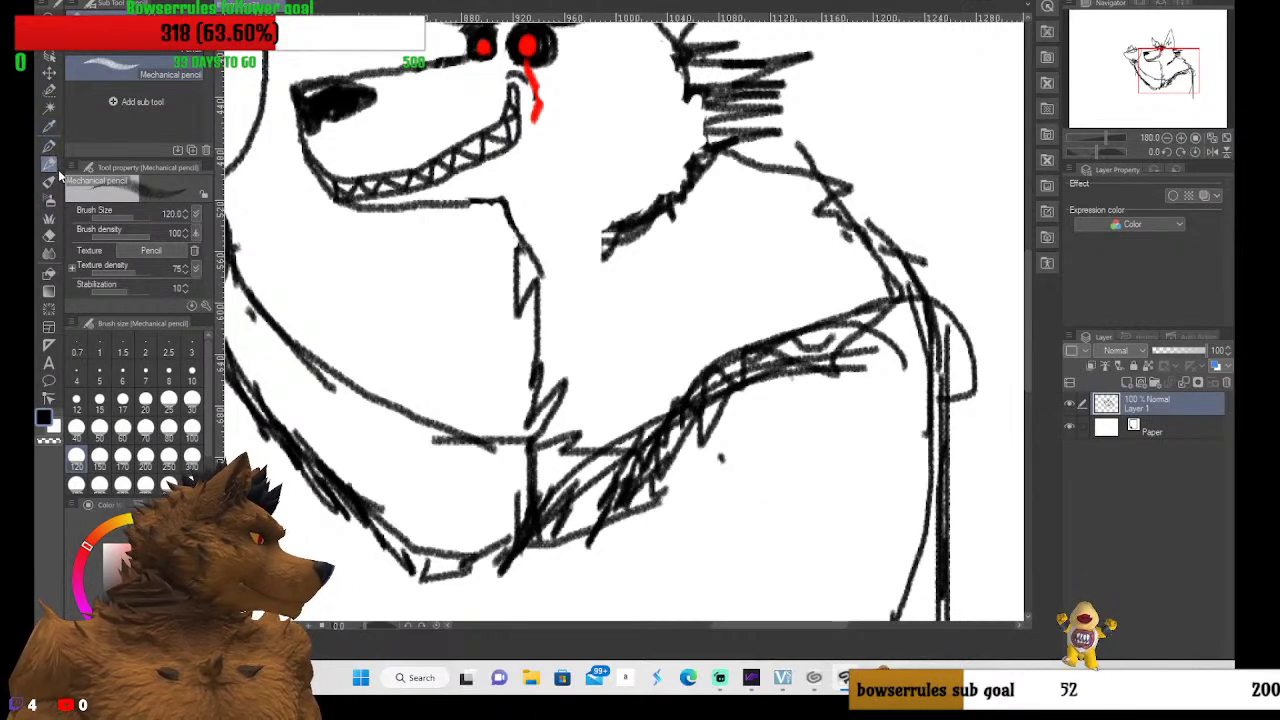
left_click(145, 401)
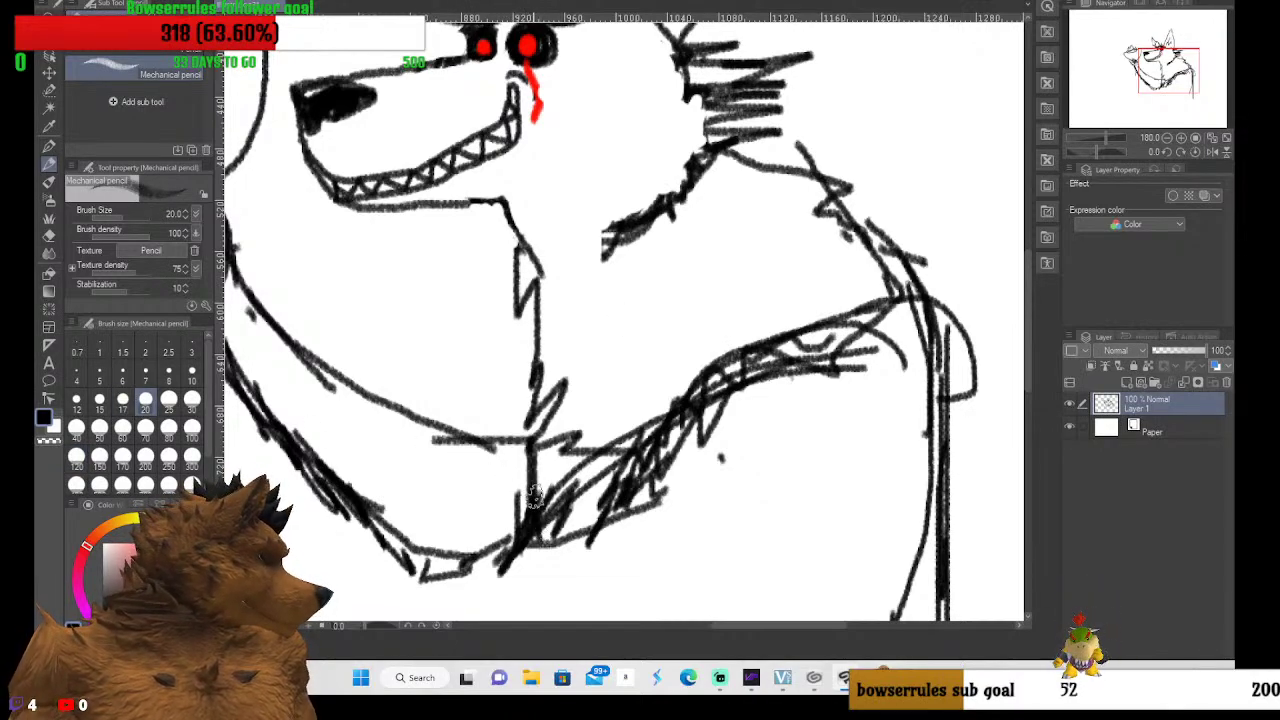
left_click_drag(530, 492, 518, 490)
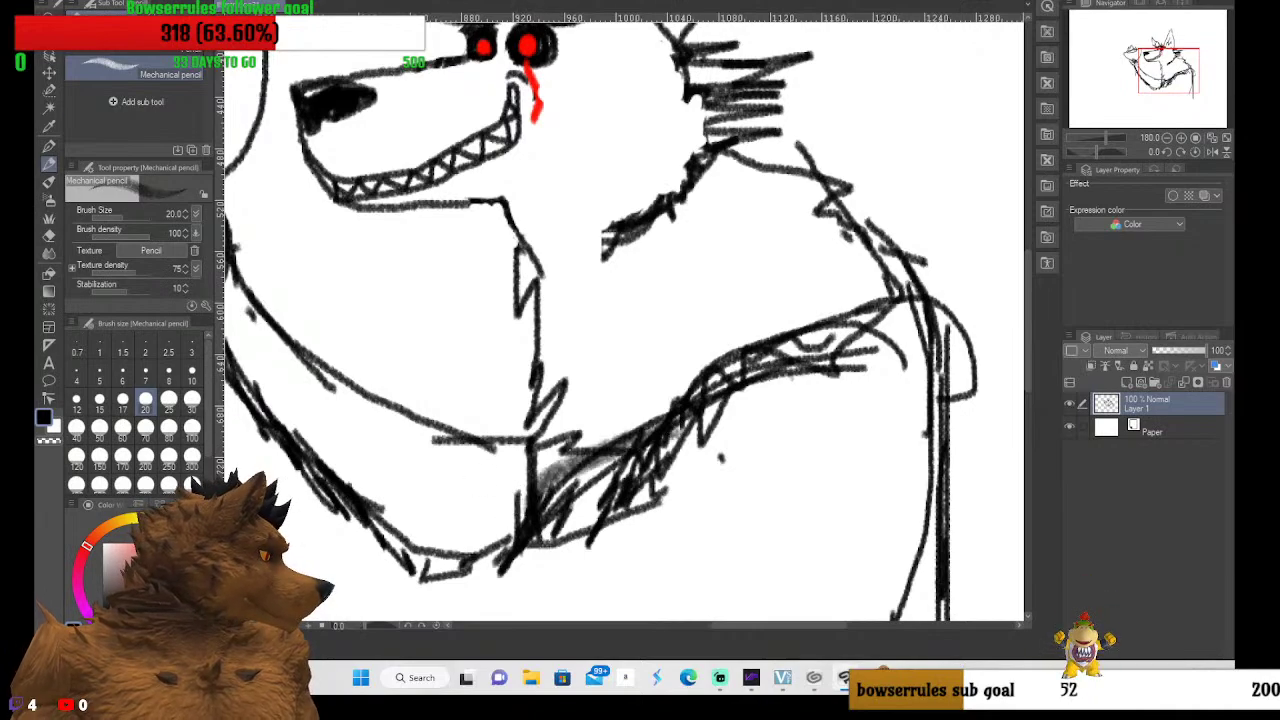
key("ctrl+z")
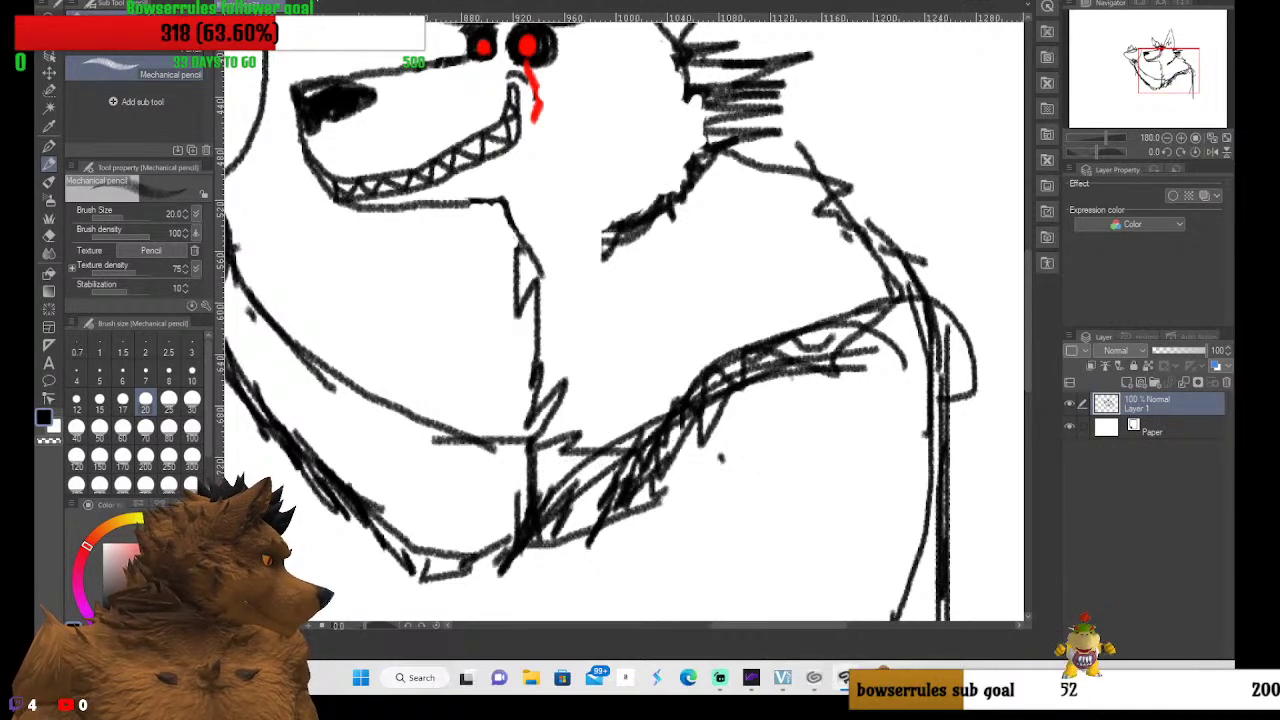
left_click(99, 403)
left_click_drag(580, 434, 510, 452)
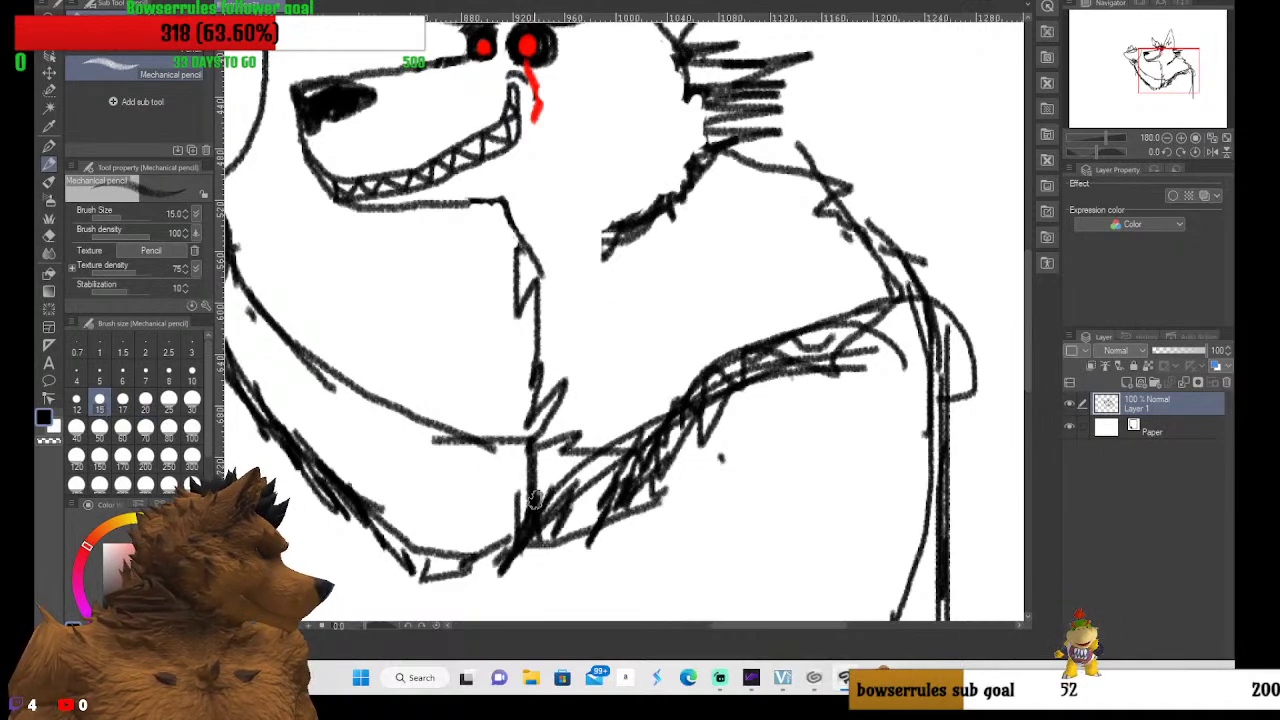
mouse_move(537, 497)
left_mouse_down()
mouse_move(573, 438)
mouse_move(700, 392)
left_mouse_up()
mouse_move(538, 470)
left_mouse_down()
mouse_move(629, 413)
mouse_move(620, 452)
left_mouse_up()
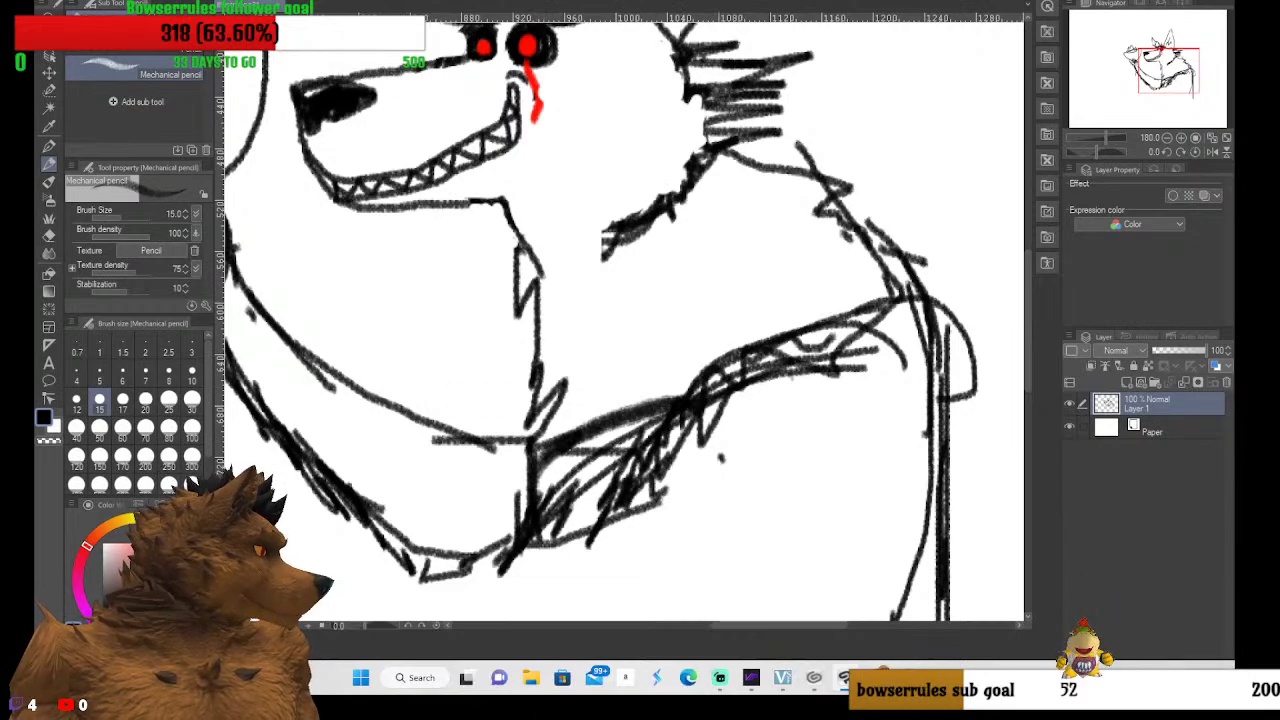
key("ctrl+z")
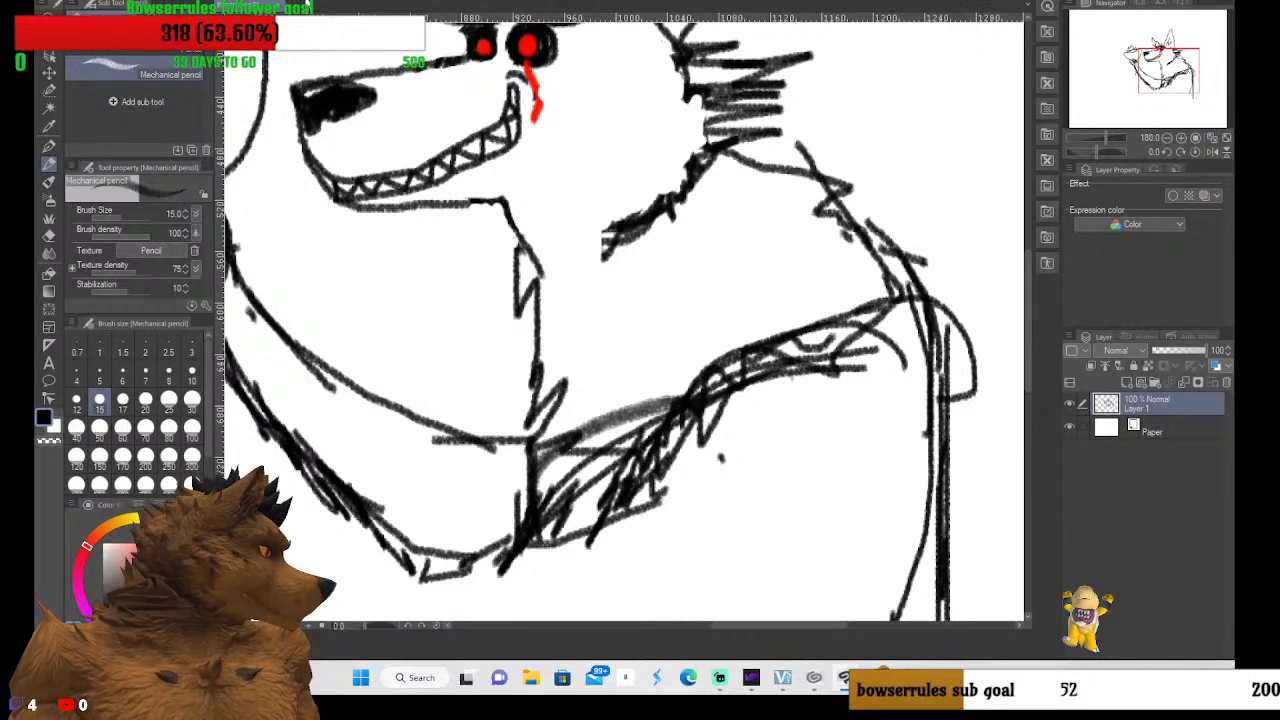
key("ctrl+z")
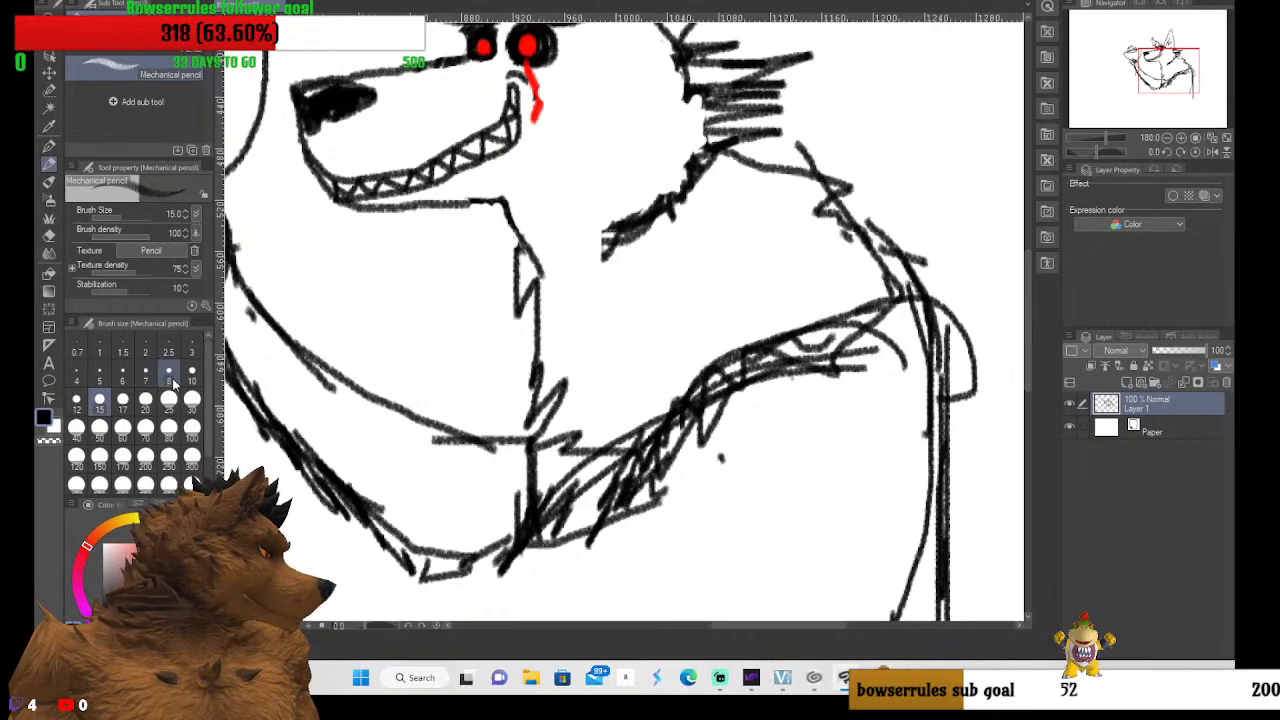
Set the mechanical pencil's brush size to 12 and thicken the slanted body edge from the chest to the rear shoulder with overlapping black strokes
left_click(76, 398)
mouse_move(535, 495)
left_mouse_down()
mouse_move(603, 427)
mouse_move(557, 477)
mouse_move(708, 375)
left_mouse_up()
mouse_move(594, 460)
left_mouse_down()
mouse_move(860, 336)
mouse_move(812, 345)
left_mouse_up()
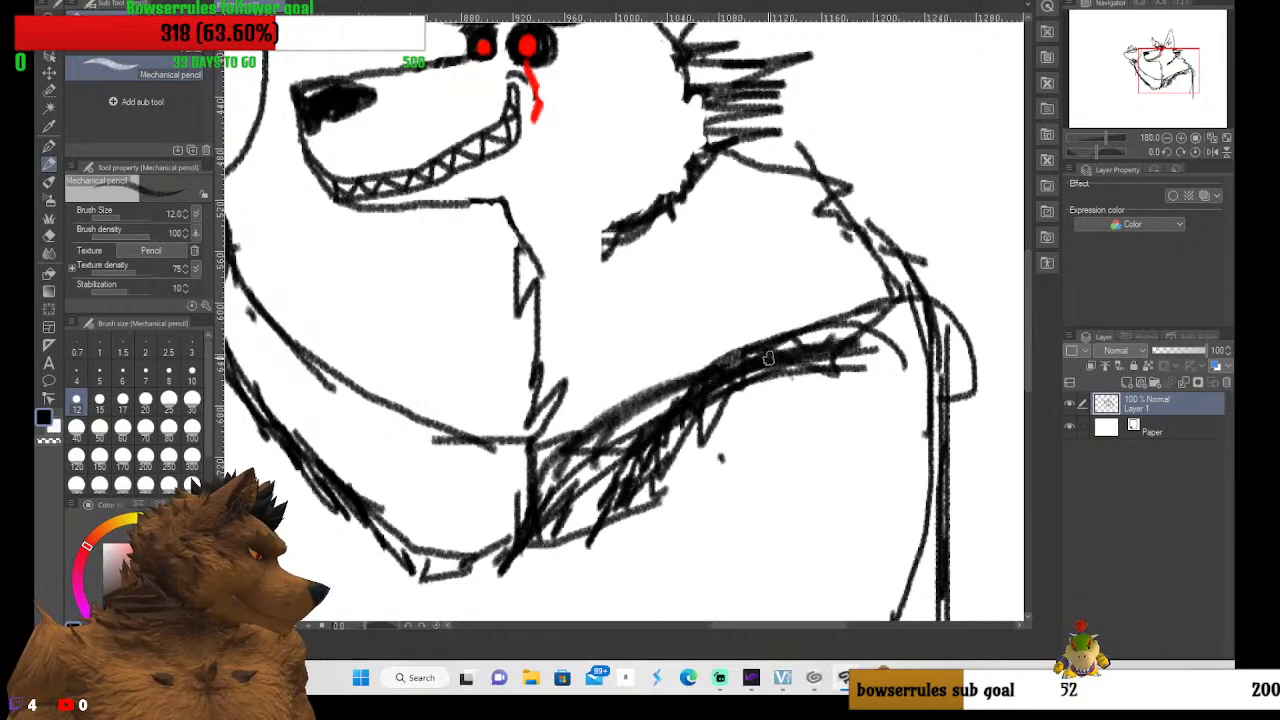
left_click_drag(700, 412, 902, 318)
mouse_move(770, 352)
left_mouse_down()
mouse_move(906, 292)
mouse_move(816, 345)
left_mouse_up()
left_click_drag(930, 290, 958, 414)
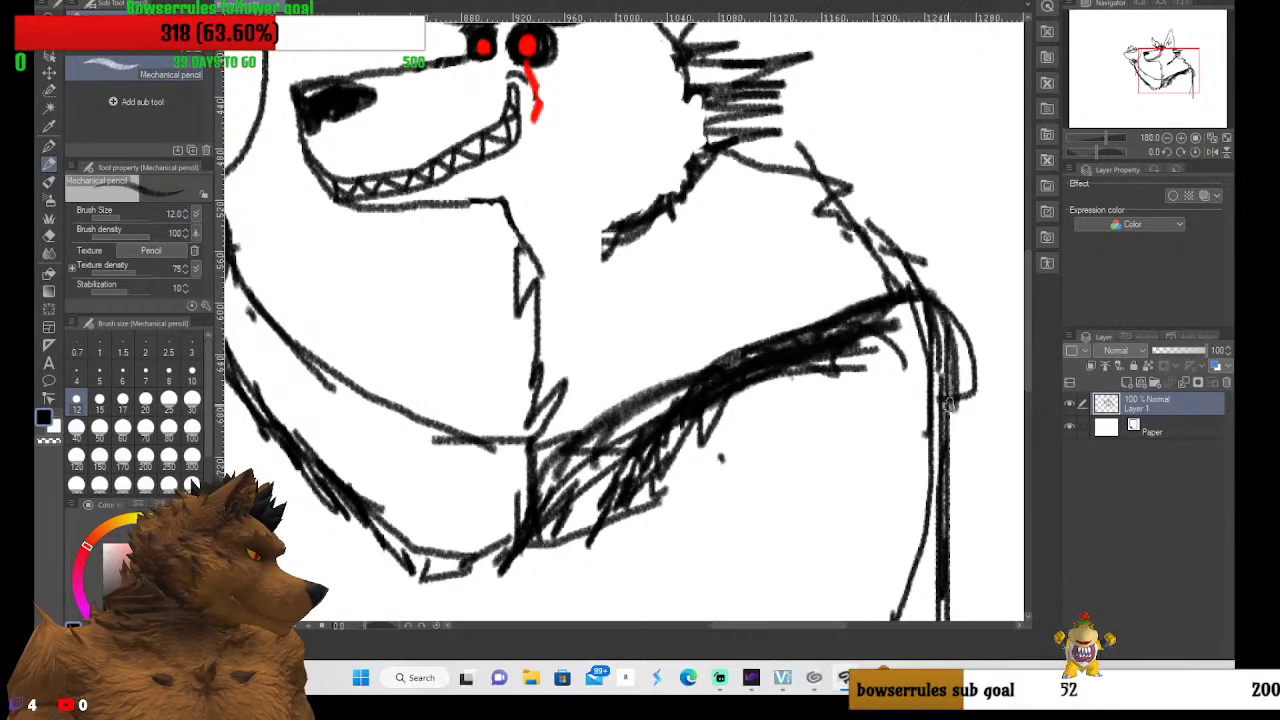
left_click_drag(858, 366, 732, 396)
left_click_drag(530, 470, 636, 428)
mouse_move(686, 395)
left_mouse_down()
mouse_move(575, 435)
mouse_move(760, 355)
left_mouse_up()
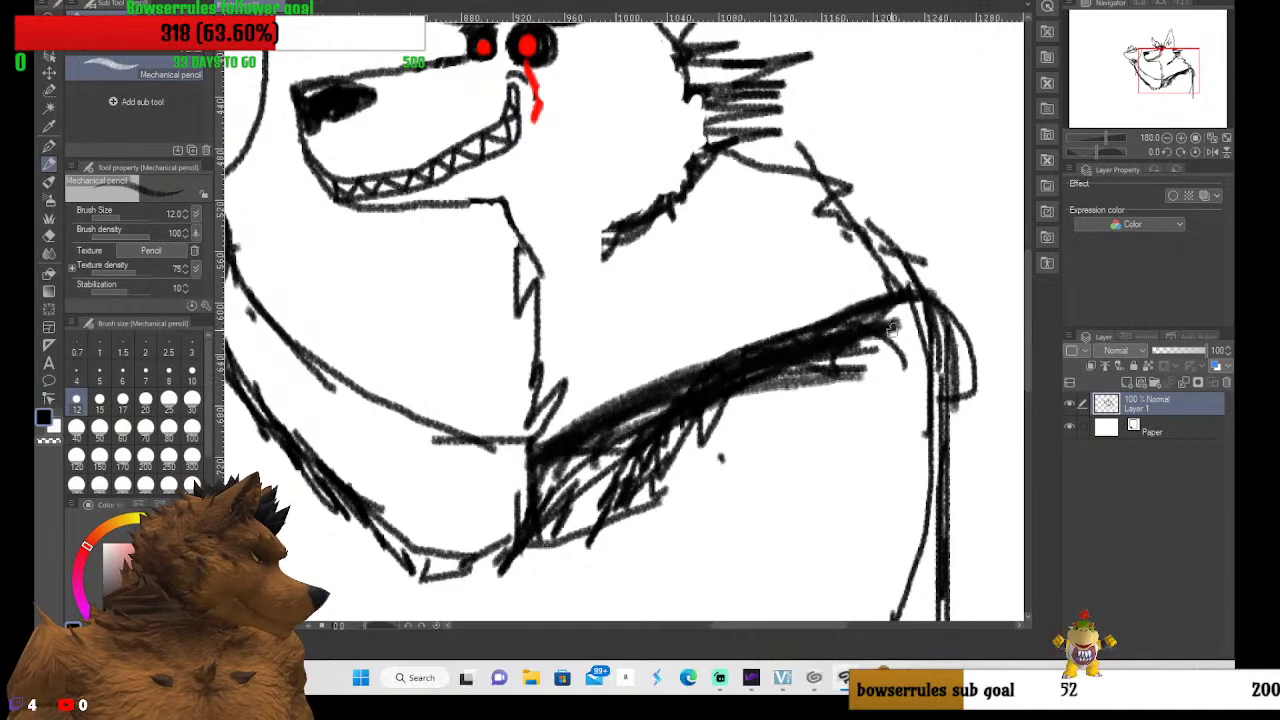
Fill the lower body beneath the slanted edge with dense, overlapping black strokes from the chest across to the back
mouse_move(900, 325)
left_mouse_down()
mouse_move(537, 408)
mouse_move(765, 362)
mouse_move(830, 368)
left_mouse_up()
mouse_move(745, 397)
left_mouse_down()
mouse_move(575, 428)
mouse_move(910, 383)
left_mouse_up()
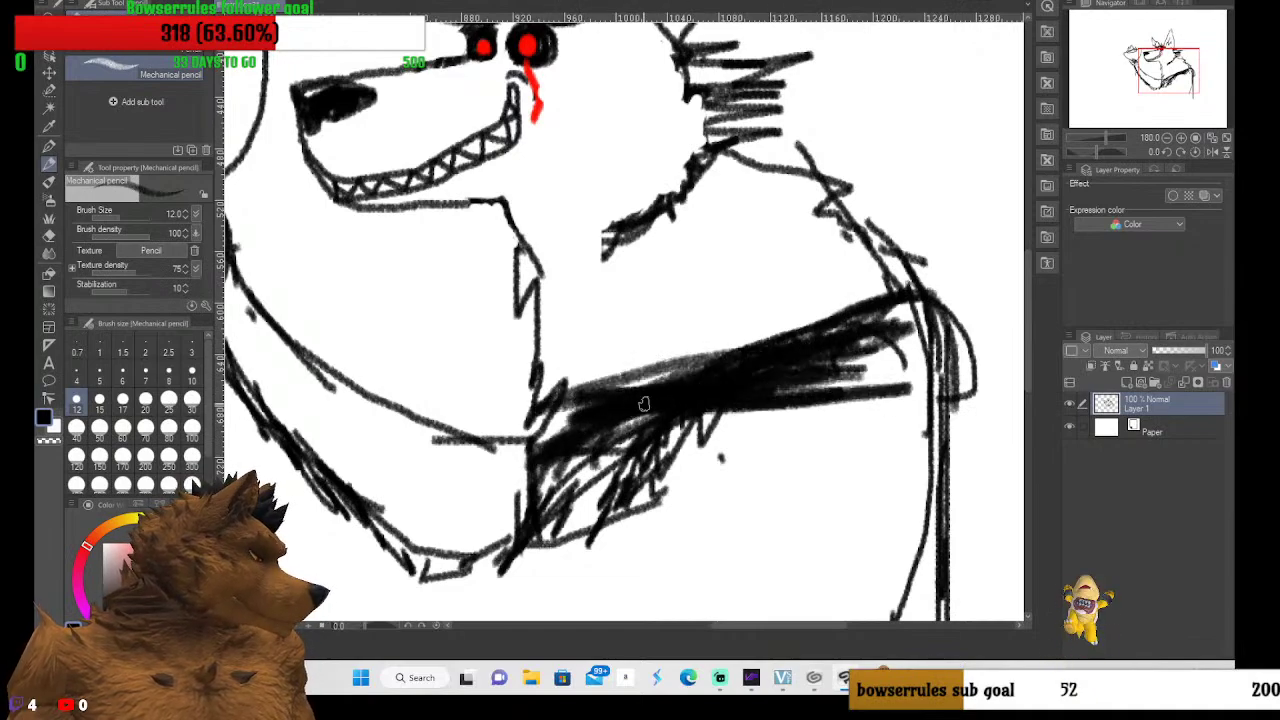
left_click_drag(830, 376, 955, 335)
mouse_move(840, 338)
left_mouse_down()
mouse_move(913, 393)
mouse_move(935, 580)
mouse_move(918, 420)
mouse_move(830, 470)
mouse_move(773, 460)
mouse_move(590, 560)
mouse_move(515, 580)
mouse_move(545, 525)
left_mouse_up()
mouse_move(560, 600)
left_mouse_down()
mouse_move(670, 540)
mouse_move(820, 500)
mouse_move(700, 560)
mouse_move(870, 612)
mouse_move(910, 415)
mouse_move(835, 600)
mouse_move(762, 410)
mouse_move(720, 415)
mouse_move(596, 505)
mouse_move(575, 600)
mouse_move(615, 485)
mouse_move(663, 587)
mouse_move(712, 578)
mouse_move(745, 420)
mouse_move(768, 600)
mouse_move(760, 486)
mouse_move(826, 580)
mouse_move(826, 460)
mouse_move(866, 570)
mouse_move(790, 400)
mouse_move(835, 560)
mouse_move(870, 600)
mouse_move(849, 340)
mouse_move(900, 600)
mouse_move(910, 450)
mouse_move(930, 600)
mouse_move(938, 348)
mouse_move(965, 410)
mouse_move(950, 340)
mouse_move(935, 330)
mouse_move(876, 384)
mouse_move(900, 470)
mouse_move(849, 528)
mouse_move(840, 400)
mouse_move(693, 615)
mouse_move(615, 450)
mouse_move(575, 470)
mouse_move(540, 420)
mouse_move(705, 355)
mouse_move(746, 366)
mouse_move(856, 291)
mouse_move(800, 320)
mouse_move(885, 295)
mouse_move(935, 325)
mouse_move(866, 330)
left_mouse_up()
mouse_move(733, 374)
left_mouse_down()
mouse_move(770, 430)
mouse_move(595, 468)
mouse_move(655, 467)
mouse_move(600, 460)
mouse_move(560, 520)
mouse_move(594, 550)
mouse_move(580, 535)
mouse_move(575, 560)
mouse_move(795, 595)
mouse_move(845, 580)
mouse_move(790, 612)
mouse_move(940, 600)
mouse_move(780, 572)
mouse_move(878, 500)
mouse_move(850, 462)
mouse_move(710, 486)
mouse_move(880, 415)
mouse_move(651, 415)
left_mouse_up()
left_click_drag(565, 420, 540, 428)
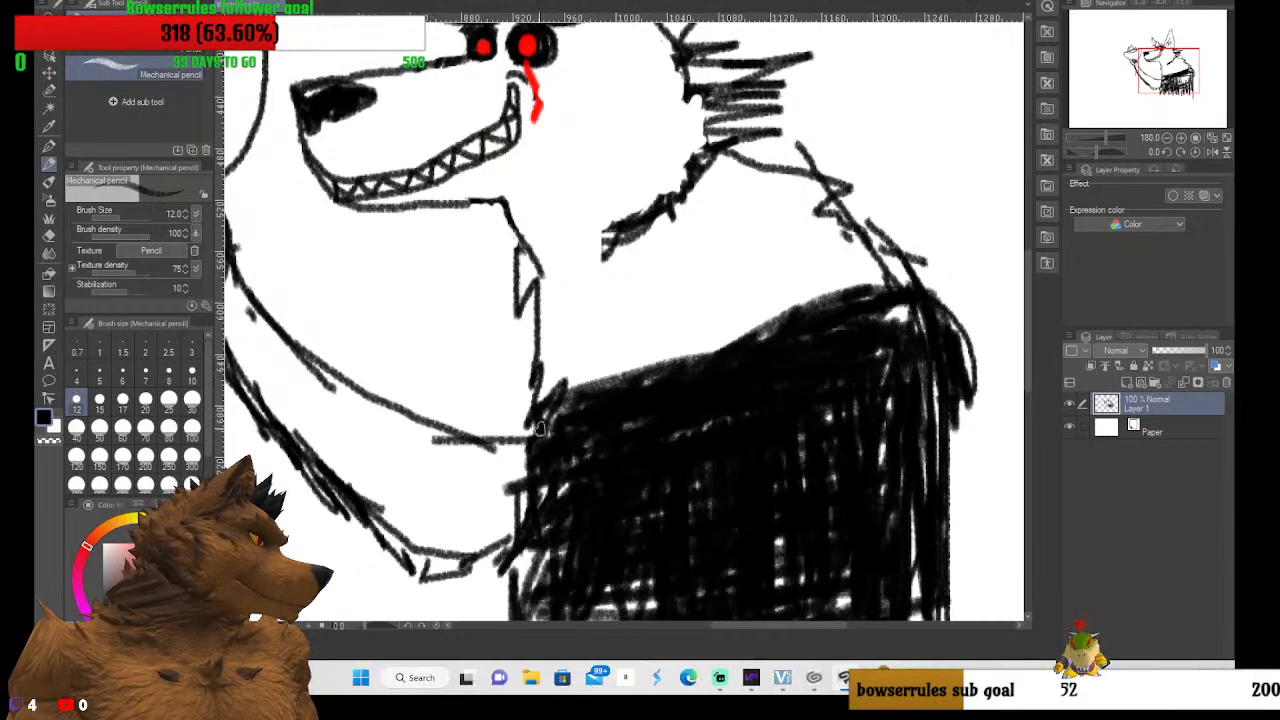
left_click_drag(821, 345, 928, 302)
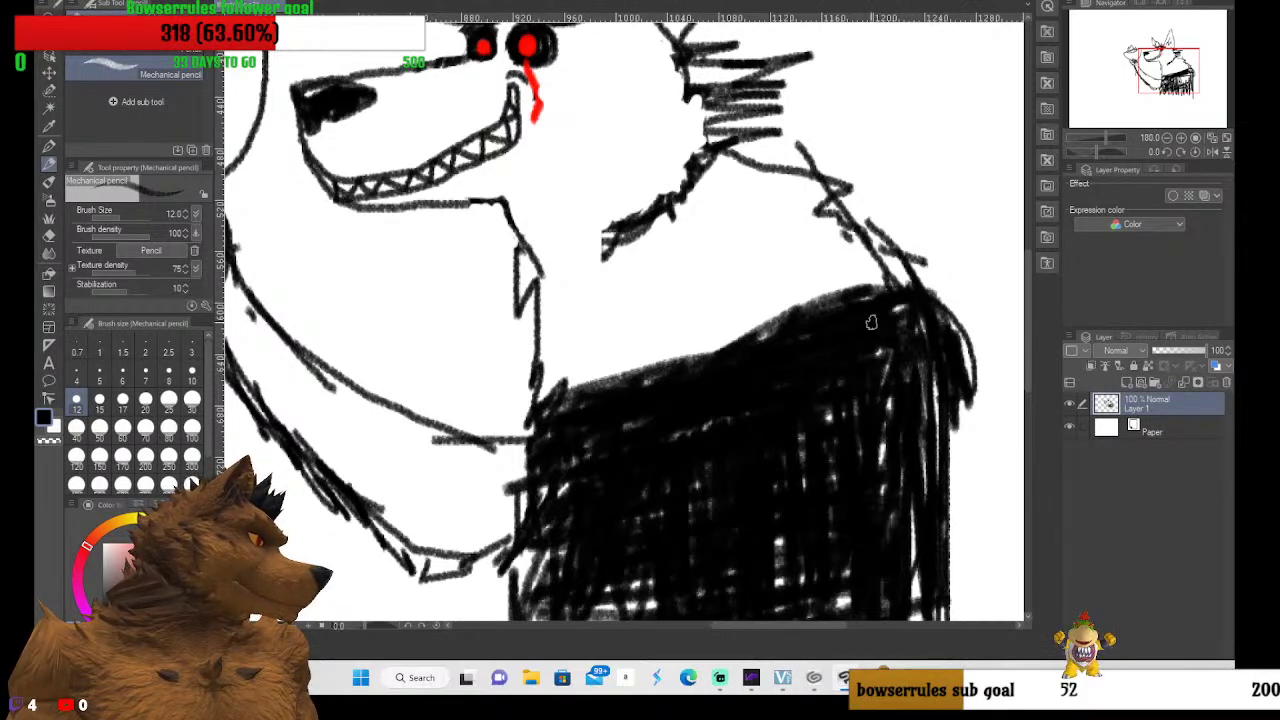
left_click_drag(791, 327, 804, 327)
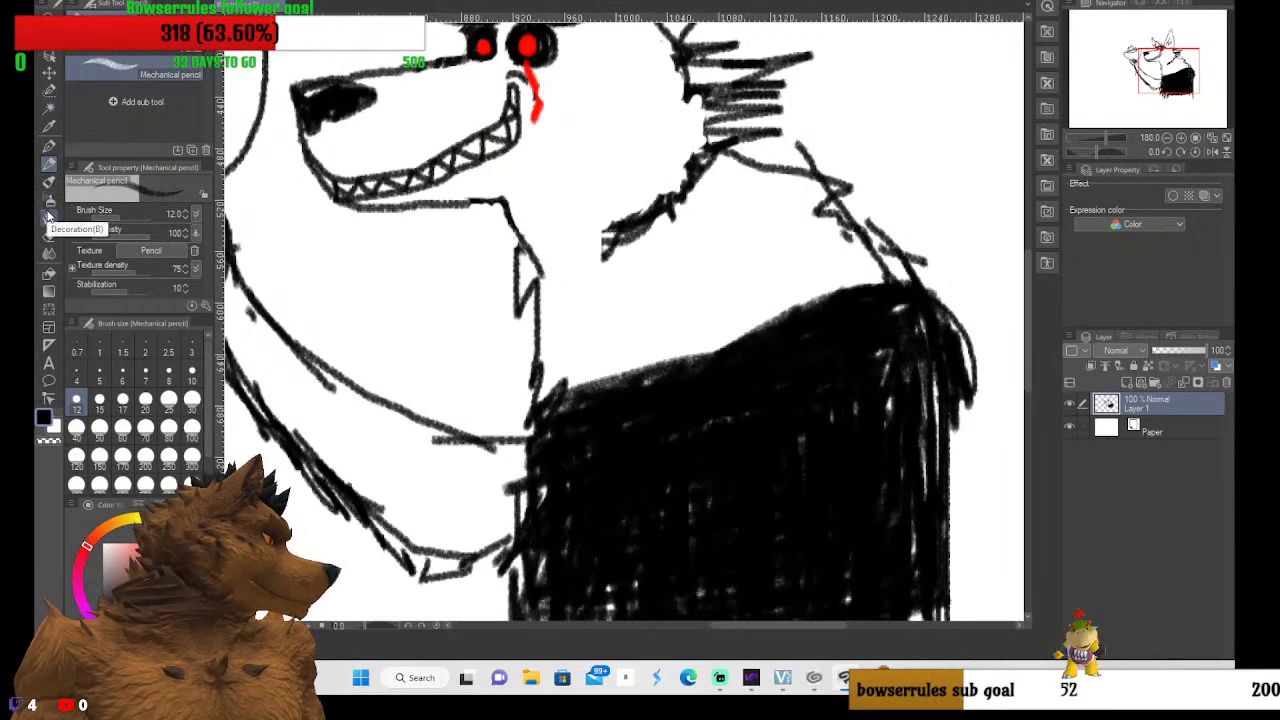
Erase the stray sketch lines around the jagged fur outline of the upper back with the hard eraser at size 8
left_click(48, 234)
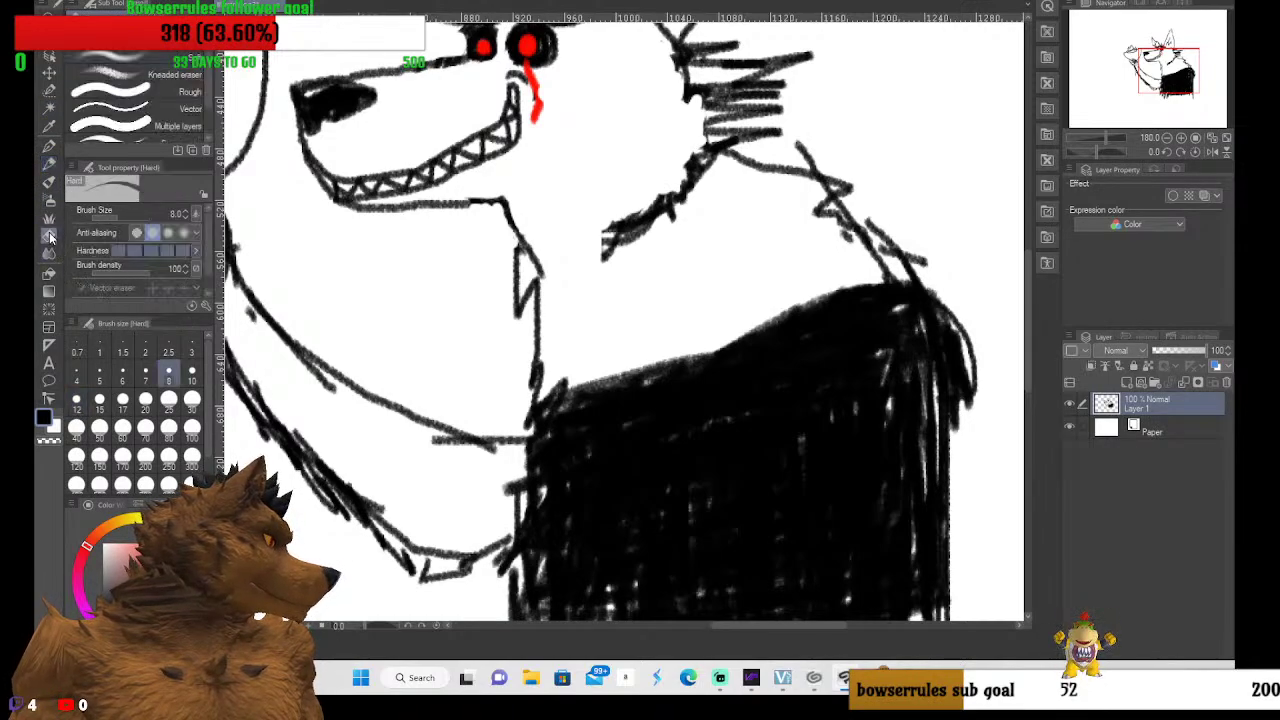
scroll(860, 260, "up", 4)
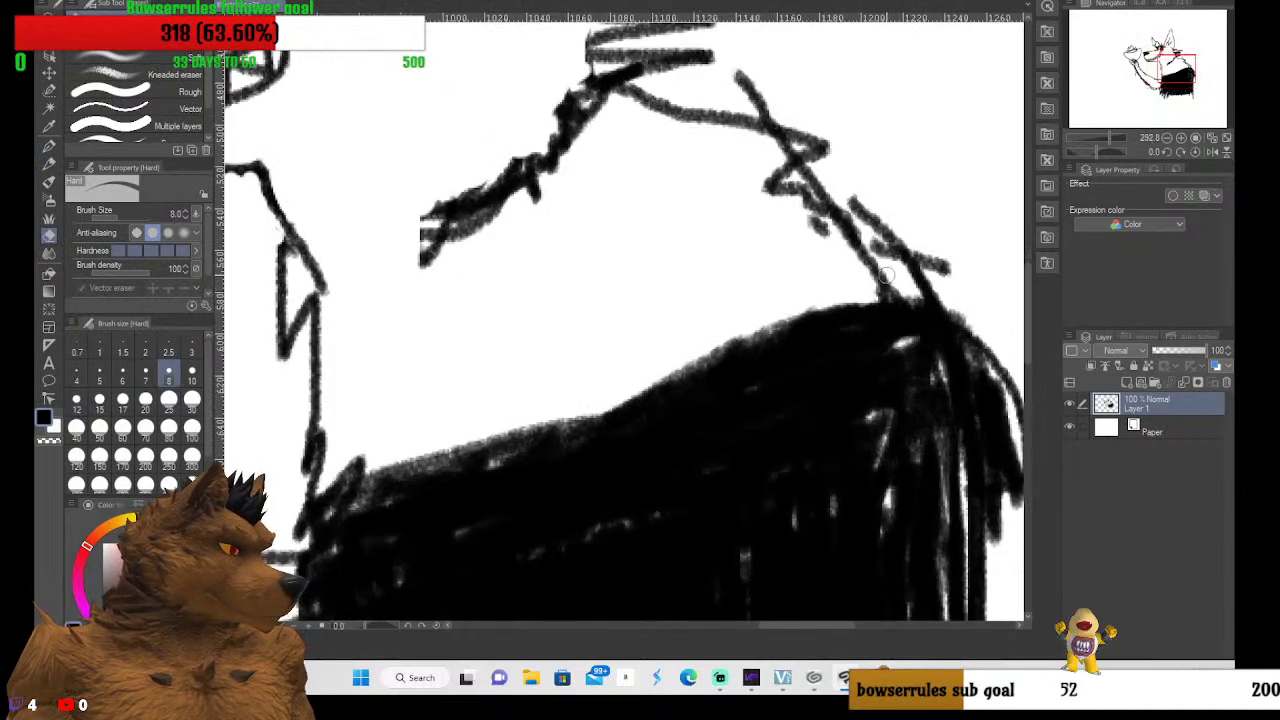
left_click_drag(868, 259, 882, 291)
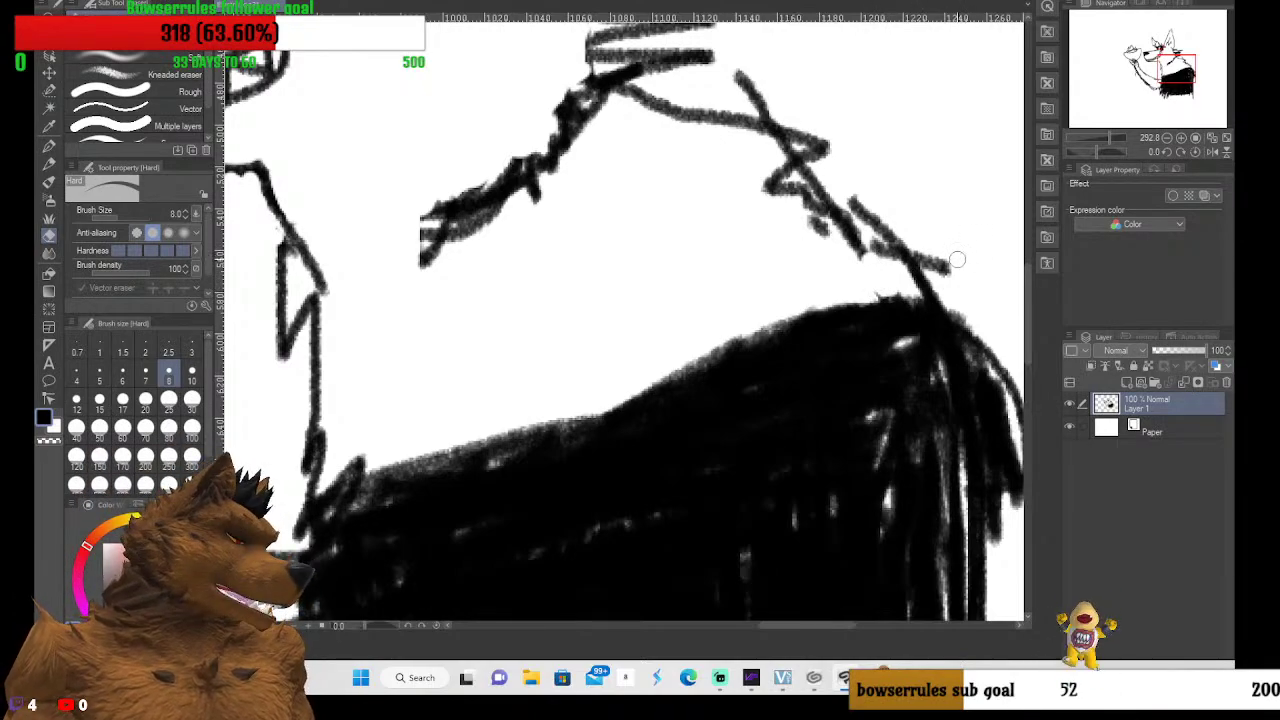
mouse_move(942, 265)
left_mouse_down()
mouse_move(971, 281)
mouse_move(933, 268)
mouse_move(914, 237)
left_mouse_up()
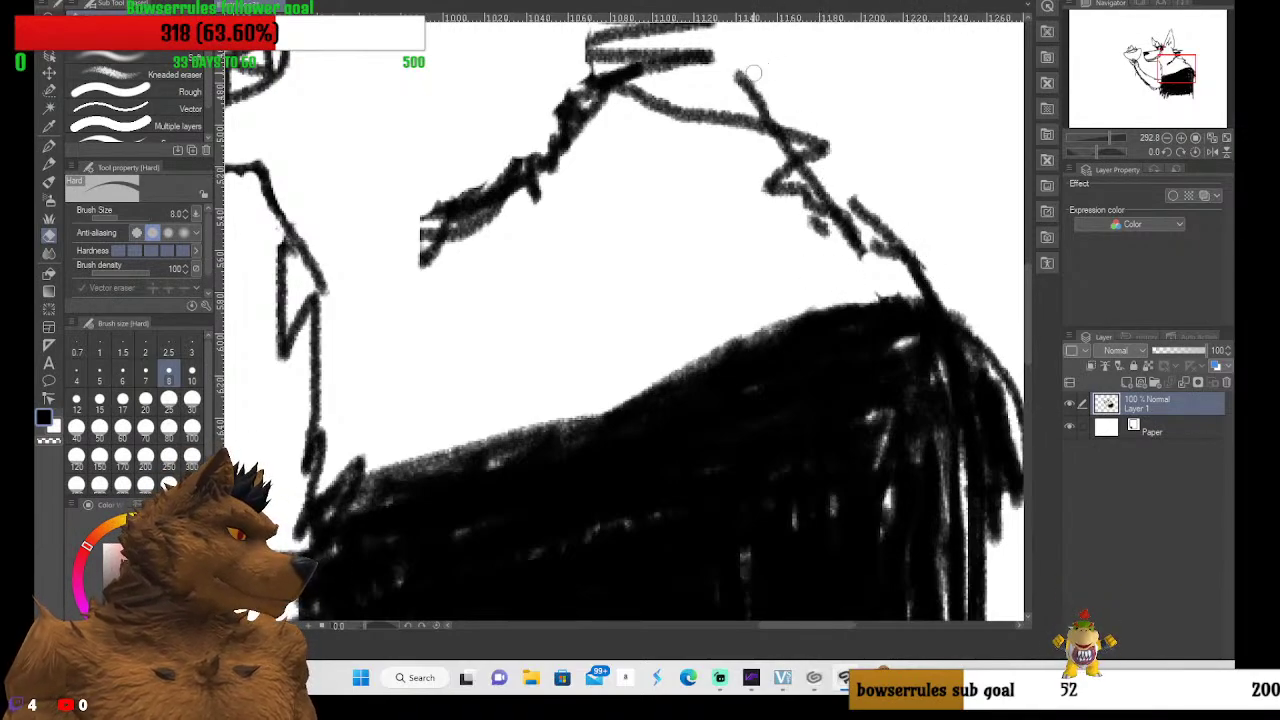
mouse_move(754, 73)
left_mouse_down()
mouse_move(750, 85)
mouse_move(738, 72)
mouse_move(771, 109)
mouse_move(757, 109)
mouse_move(784, 117)
mouse_move(780, 150)
mouse_move(847, 199)
mouse_move(800, 174)
mouse_move(857, 245)
left_mouse_up()
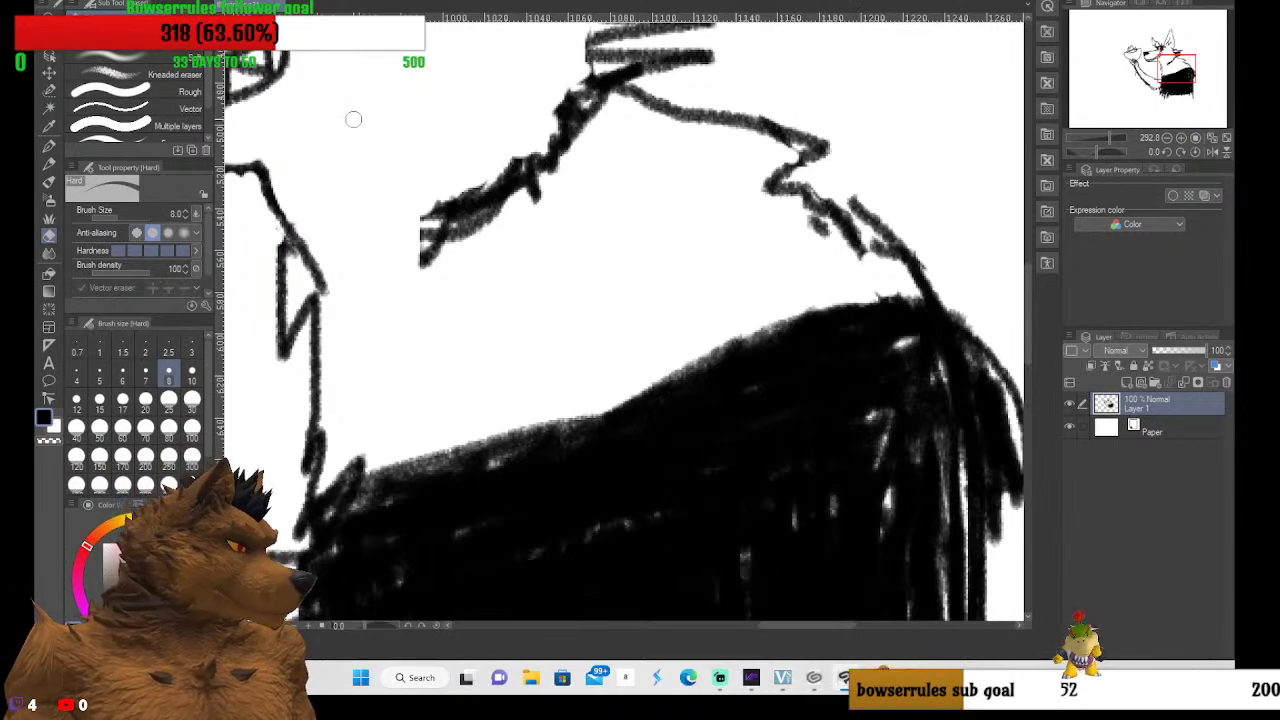
left_click_drag(914, 340, 903, 372)
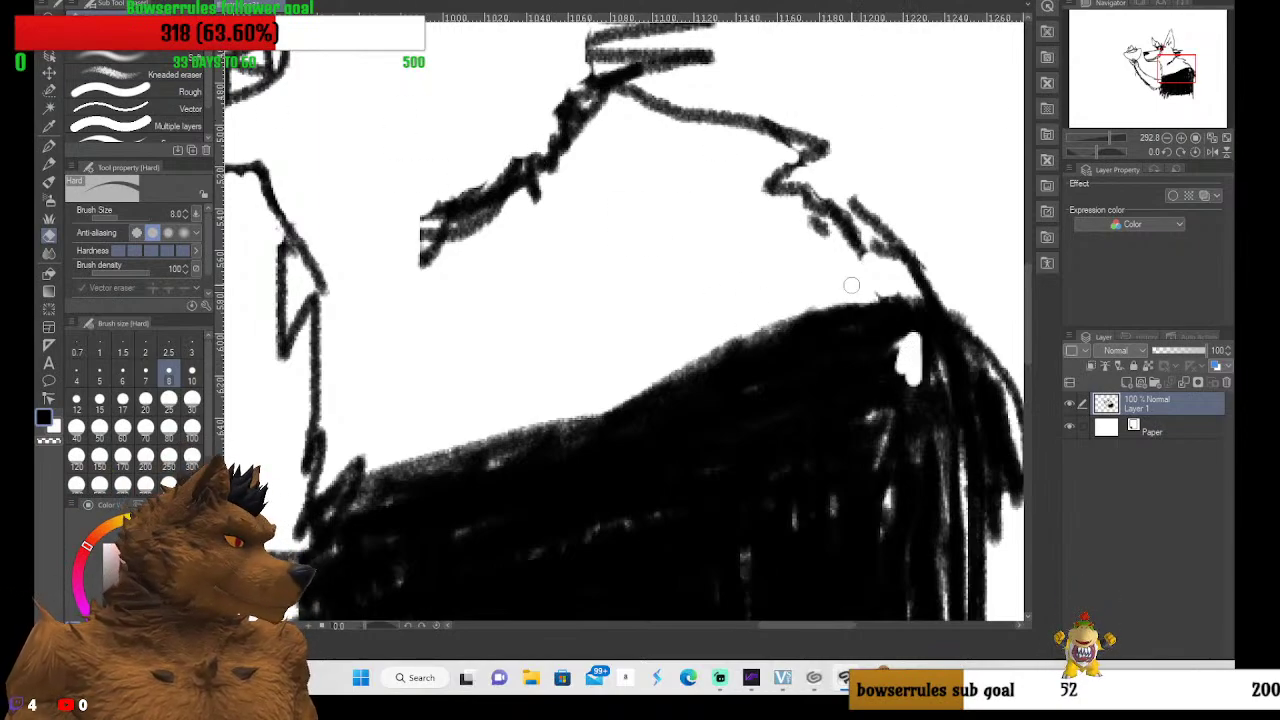
key("ctrl+z")
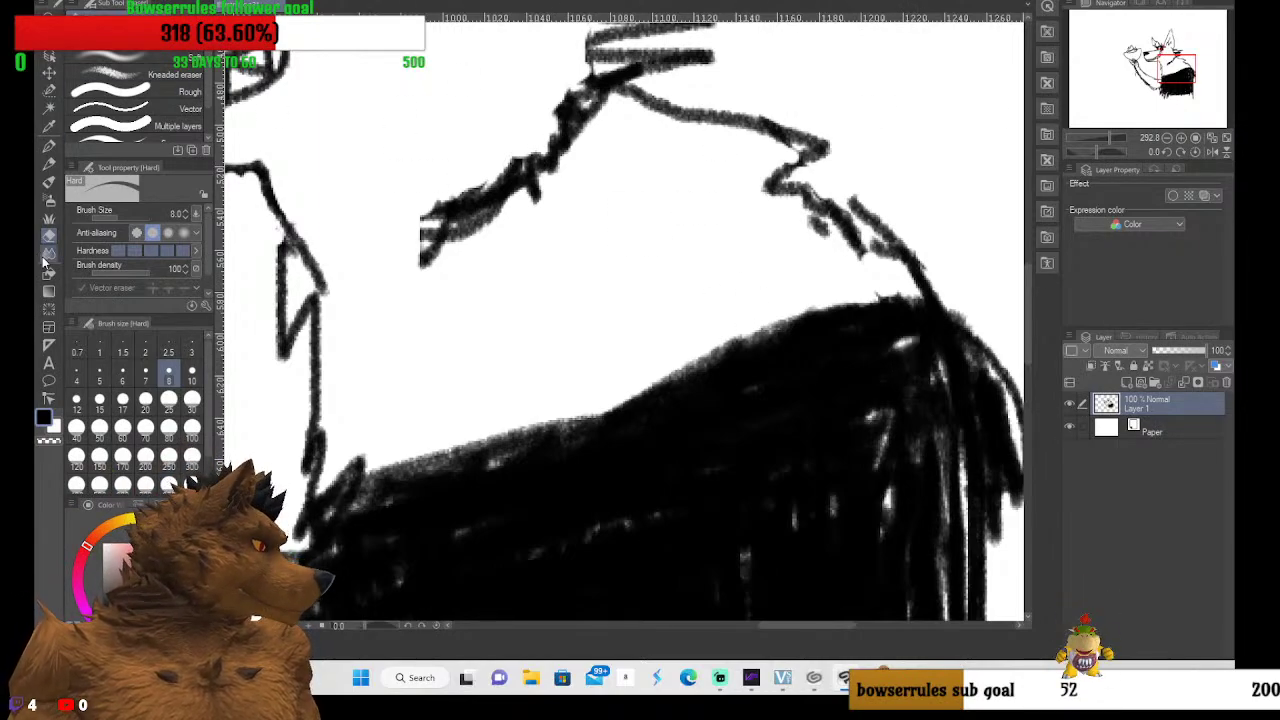
Cover the white gaps in the black body with the size 12 mechanical pencil, filling the rear curve and evening out the upper edge
left_click(49, 168)
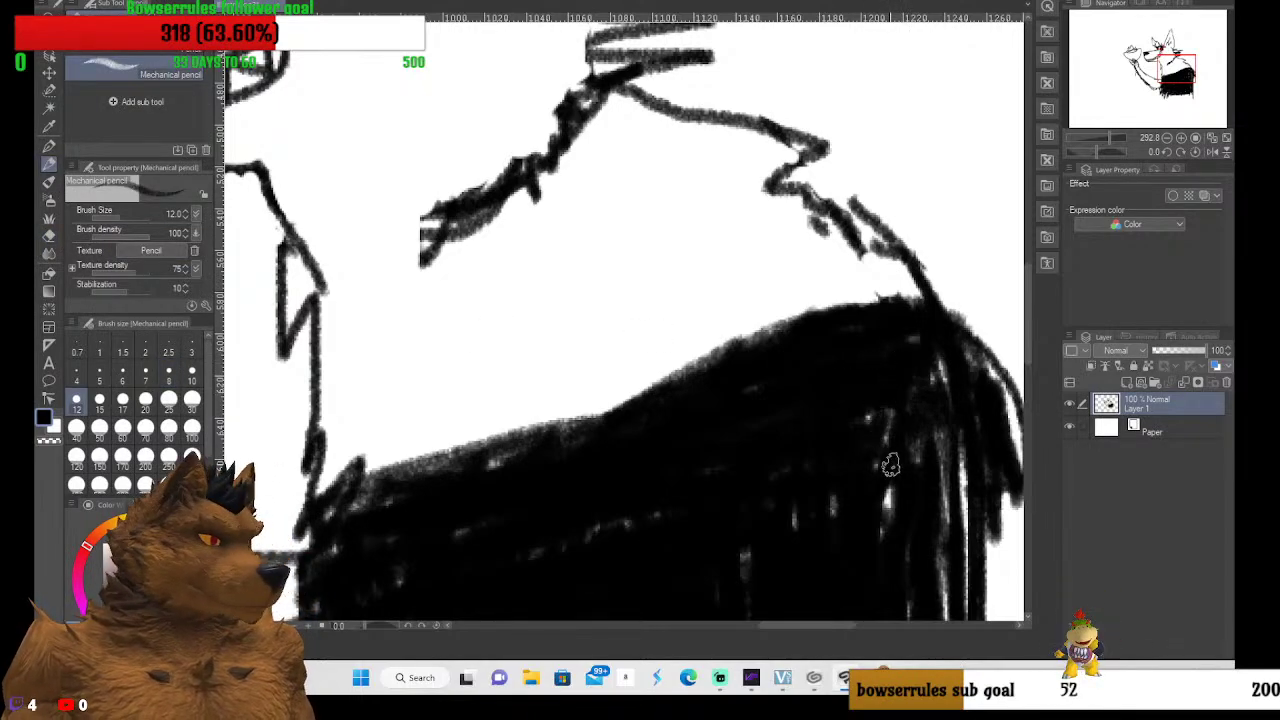
mouse_move(868, 487)
left_mouse_down()
mouse_move(894, 537)
mouse_move(889, 449)
mouse_move(934, 520)
mouse_move(970, 503)
mouse_move(960, 613)
left_mouse_up()
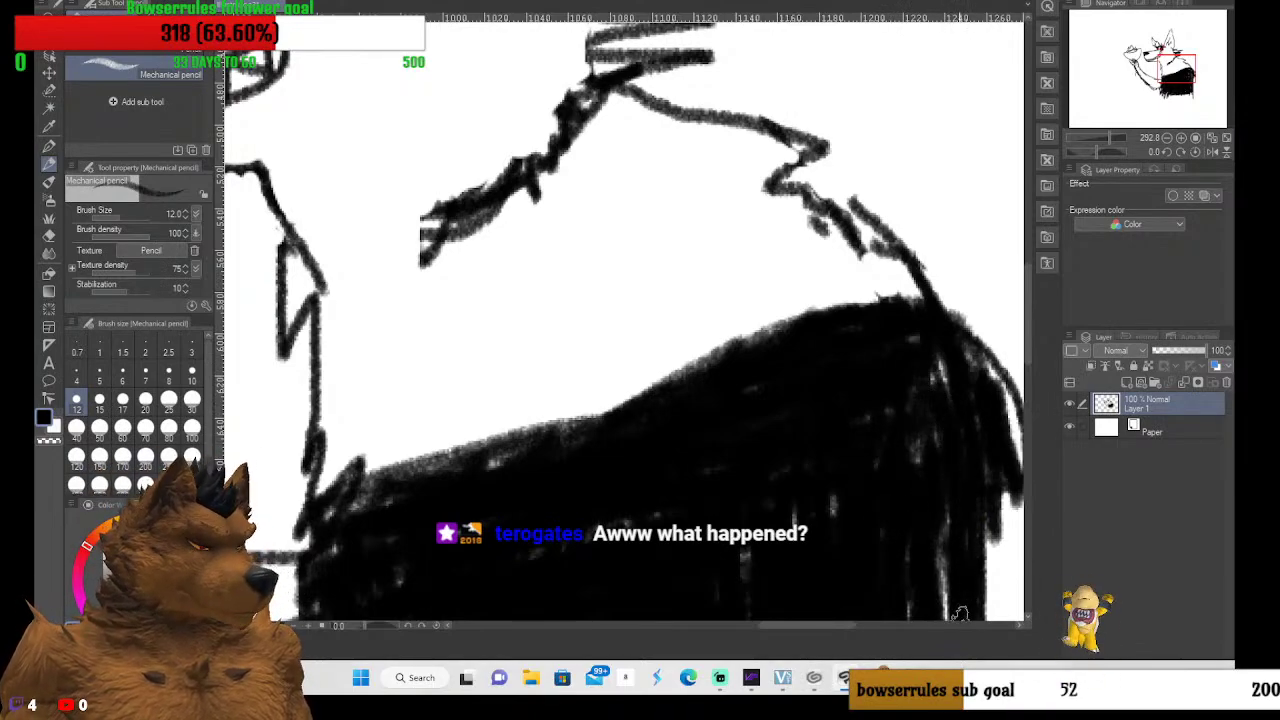
left_click_drag(946, 540, 931, 571)
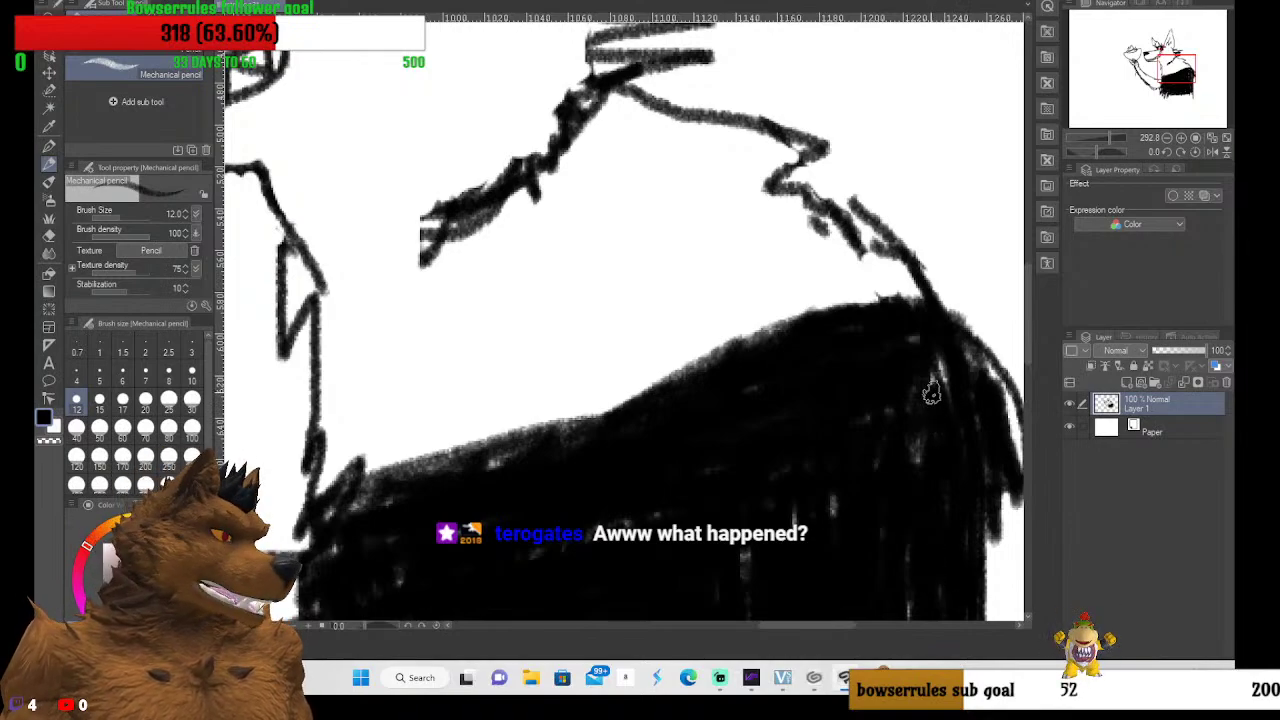
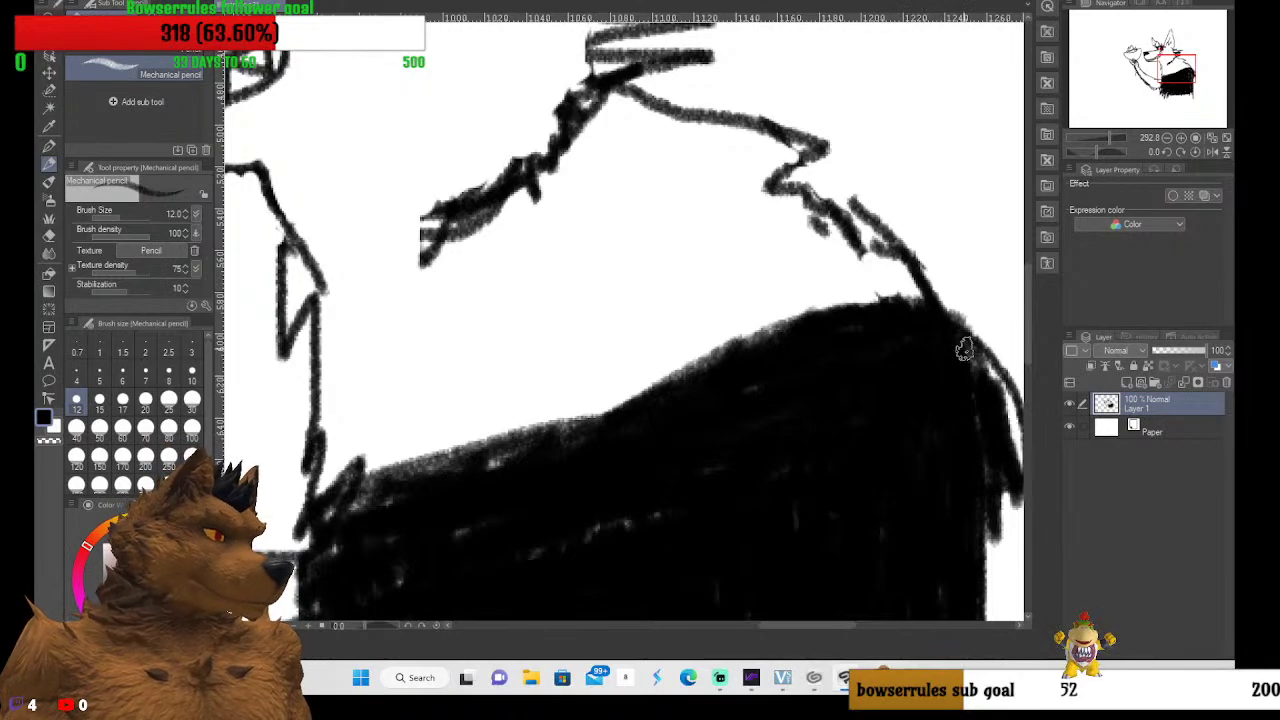
mouse_move(963, 349)
left_mouse_down()
mouse_move(994, 389)
mouse_move(1006, 495)
mouse_move(1012, 395)
mouse_move(991, 446)
mouse_move(983, 543)
mouse_move(1004, 500)
mouse_move(986, 549)
mouse_move(991, 606)
mouse_move(943, 560)
left_mouse_up()
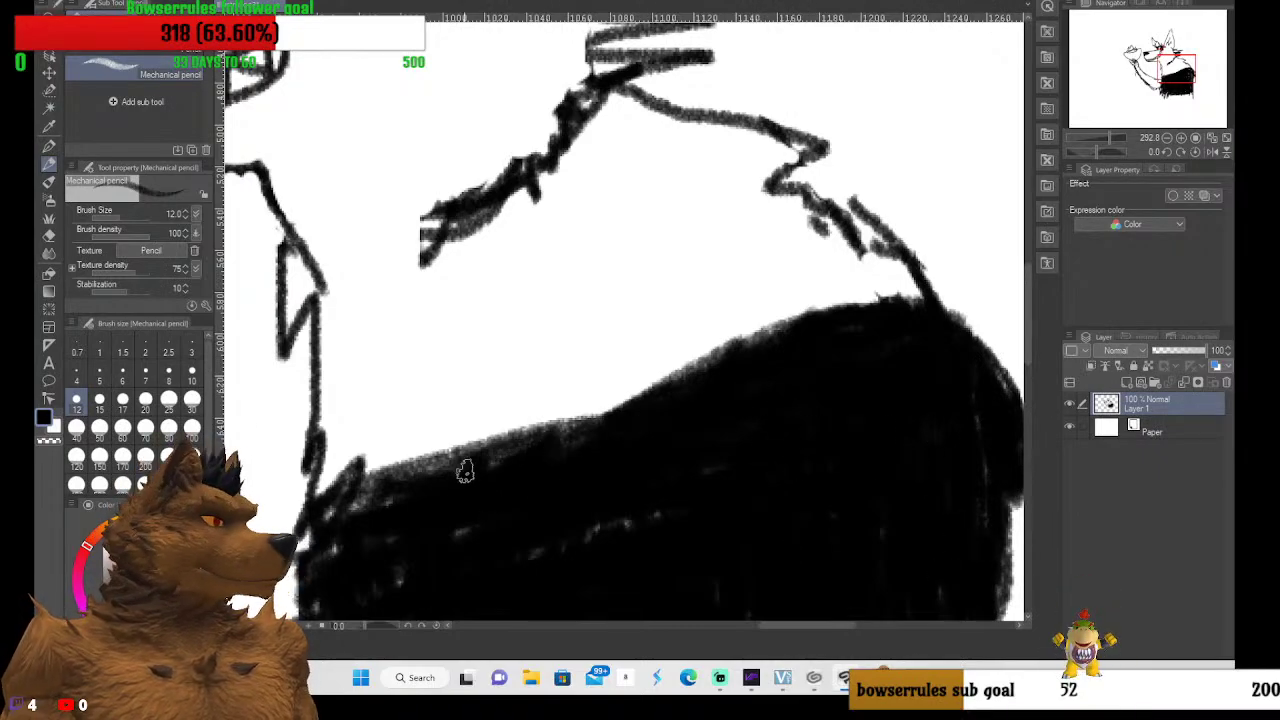
mouse_move(465, 472)
left_mouse_down()
mouse_move(319, 527)
mouse_move(444, 461)
mouse_move(545, 449)
mouse_move(745, 337)
mouse_move(692, 355)
mouse_move(609, 420)
mouse_move(803, 317)
mouse_move(868, 312)
mouse_move(773, 348)
mouse_move(848, 298)
mouse_move(903, 290)
mouse_move(823, 295)
mouse_move(897, 319)
mouse_move(893, 307)
mouse_move(794, 311)
mouse_move(934, 323)
left_mouse_up()
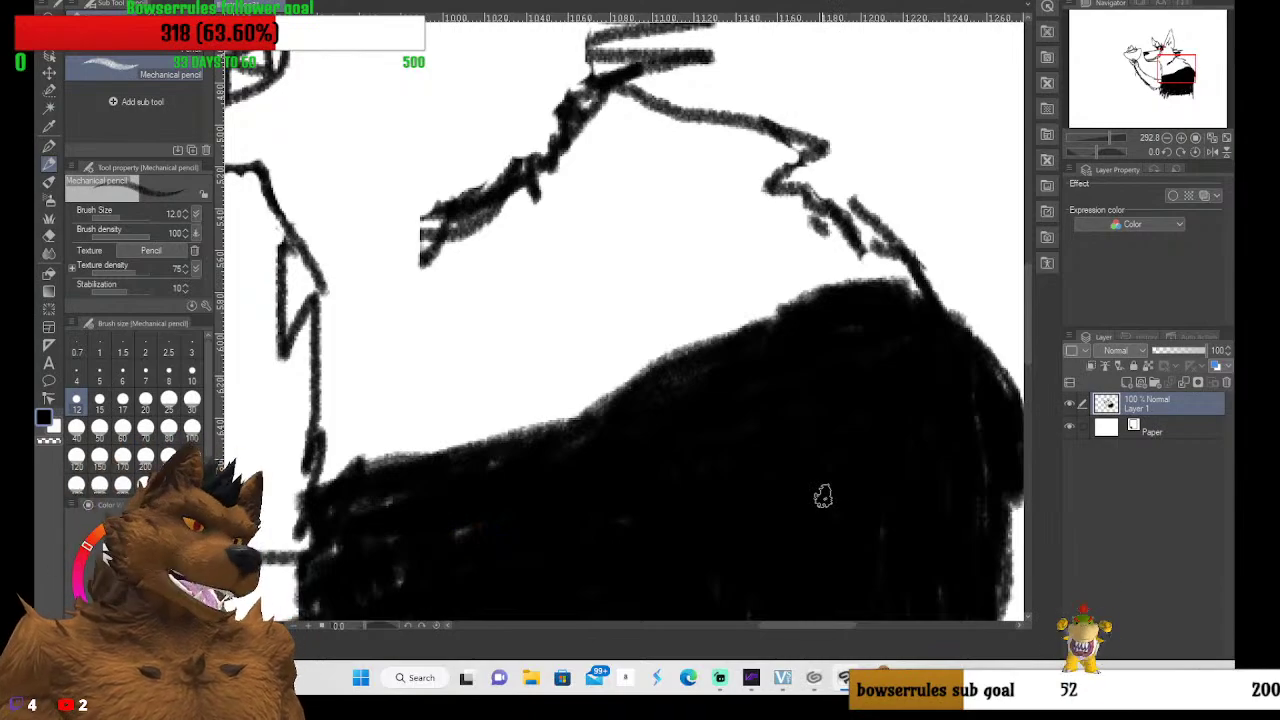
Erase the hand's sketch lines that overlap the underside of the taco with the hard eraser
scroll(611, 443, "down", 1)
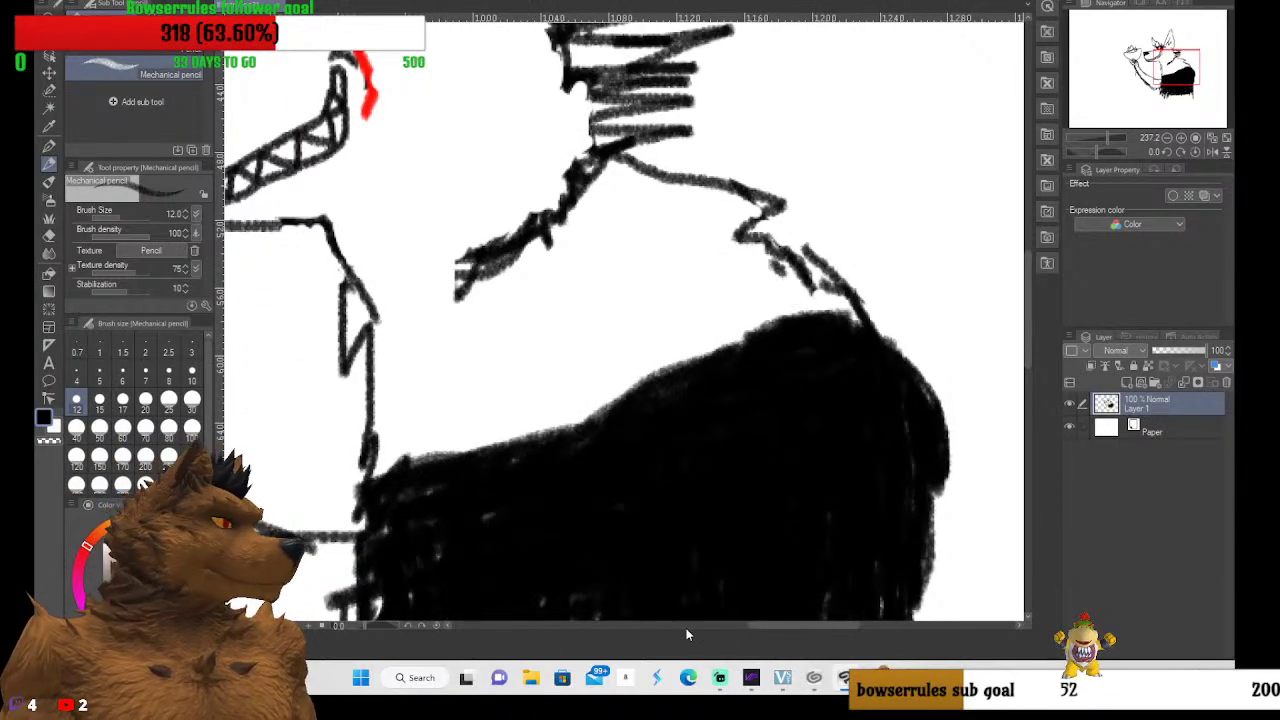
left_click_drag(776, 624, 755, 626)
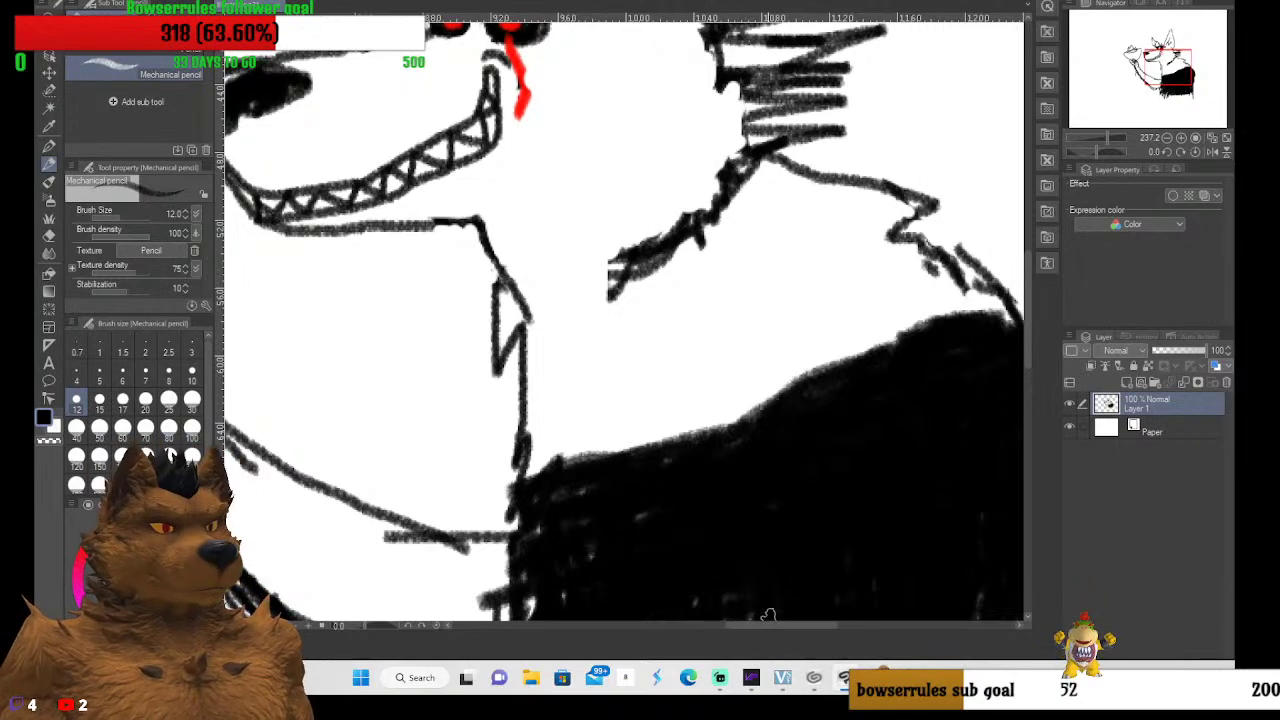
scroll(580, 487, "down", 1)
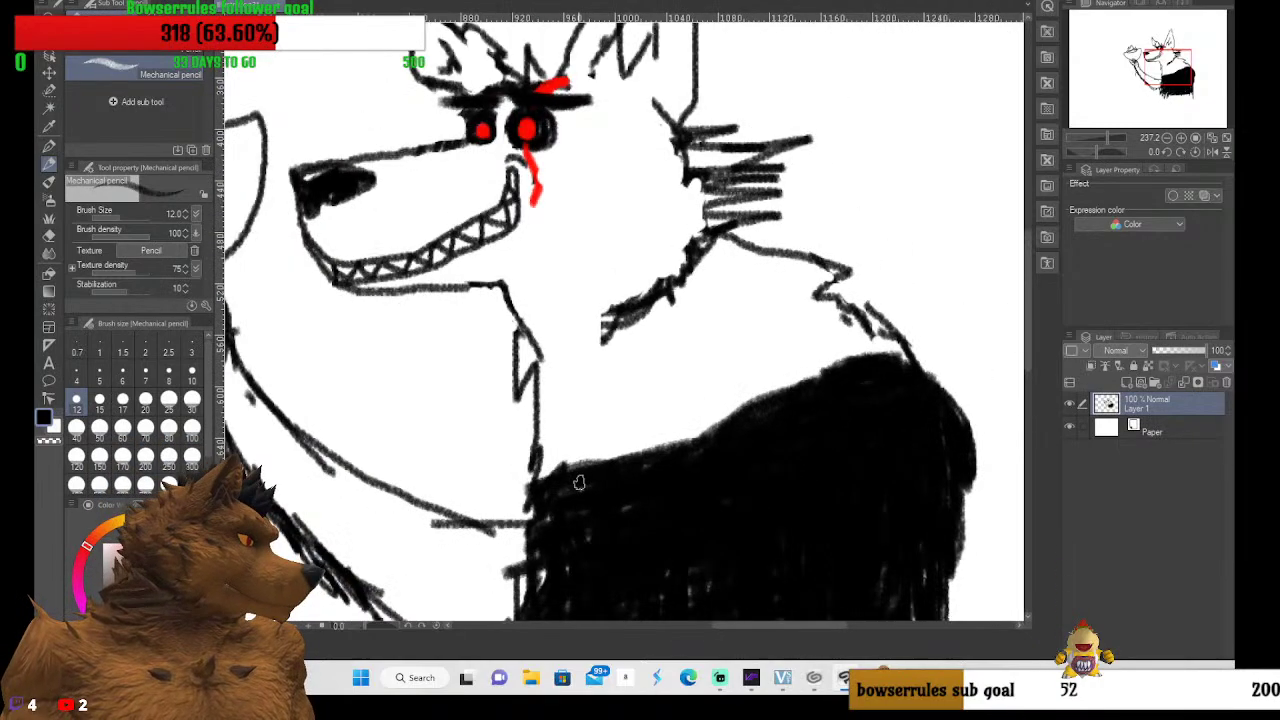
left_click_drag(760, 626, 709, 627)
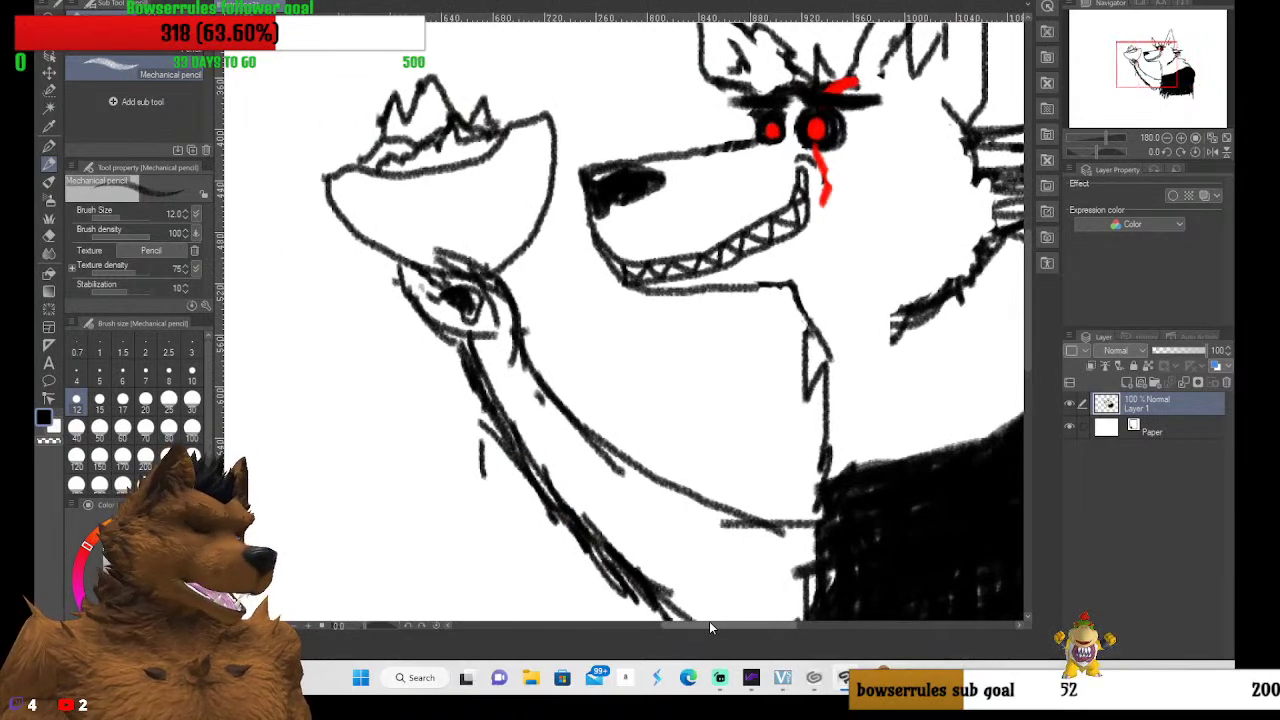
scroll(462, 228, "up", 4)
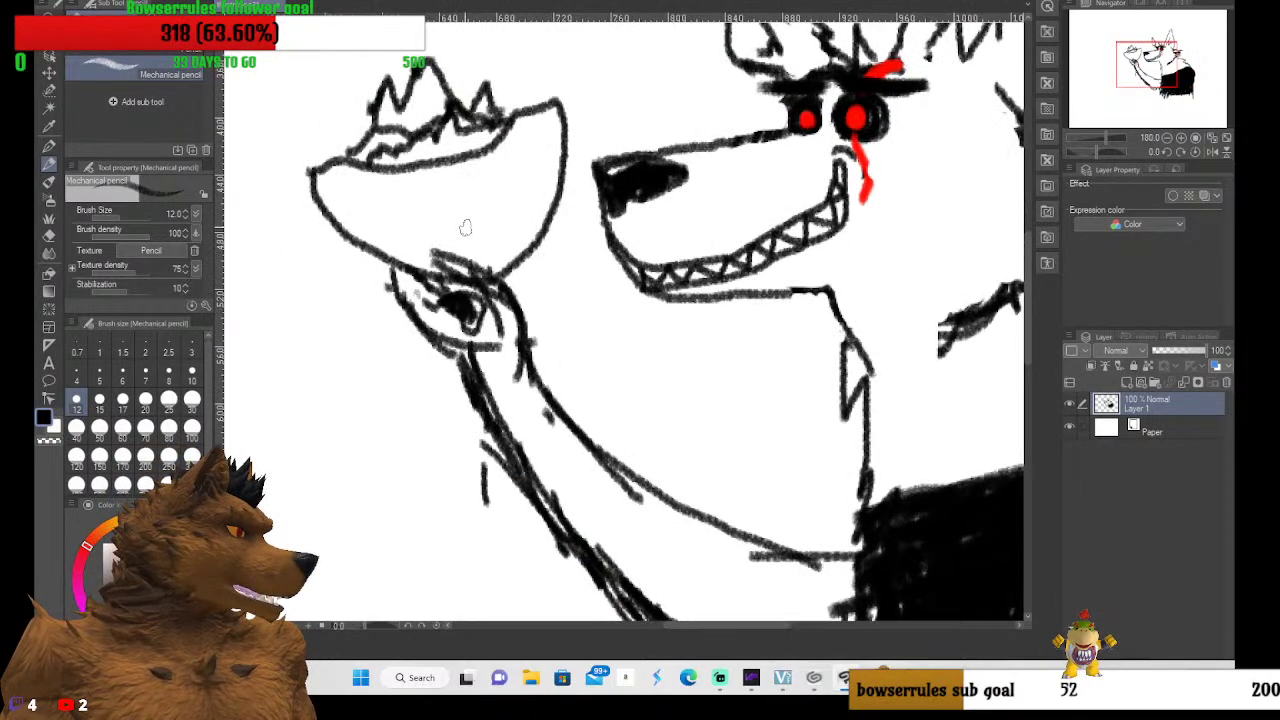
left_click(48, 234)
mouse_move(379, 260)
left_mouse_down()
mouse_move(420, 275)
mouse_move(416, 292)
mouse_move(440, 292)
mouse_move(409, 289)
mouse_move(452, 273)
mouse_move(506, 294)
mouse_move(465, 300)
mouse_move(505, 305)
mouse_move(400, 302)
mouse_move(418, 292)
left_mouse_up()
scroll(418, 292, "down", 4)
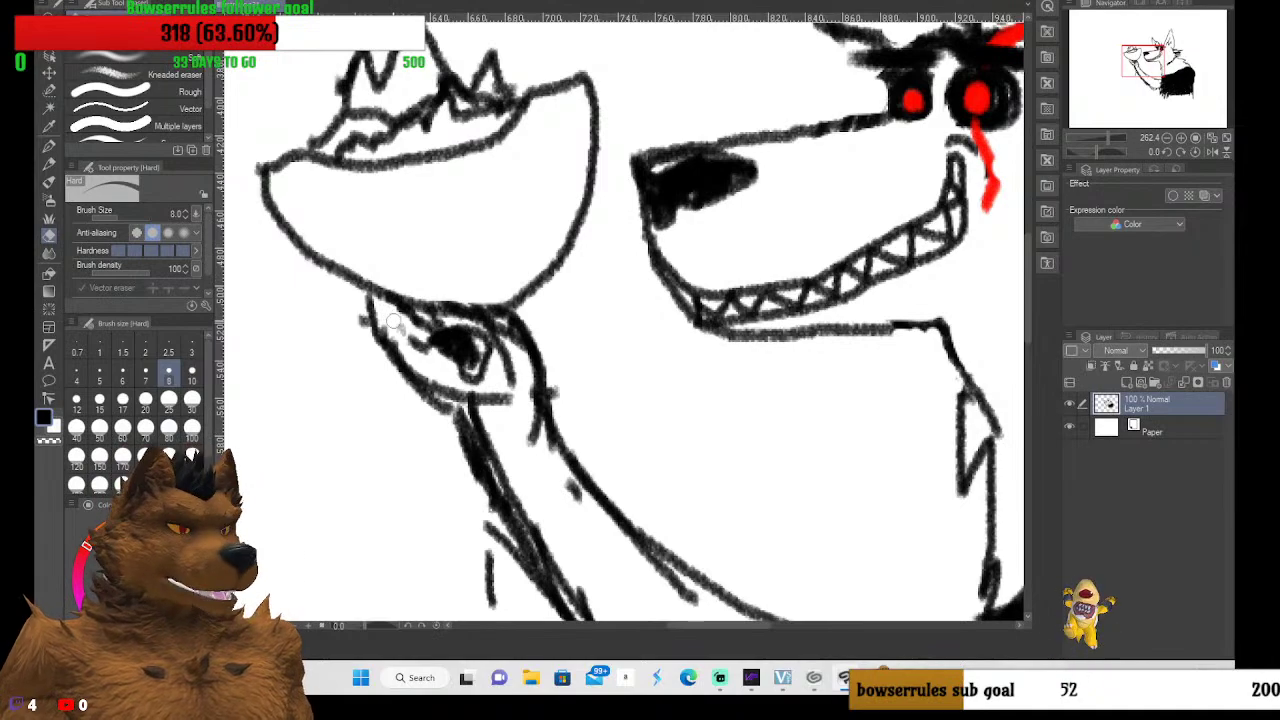
scroll(615, 430, "down", 4)
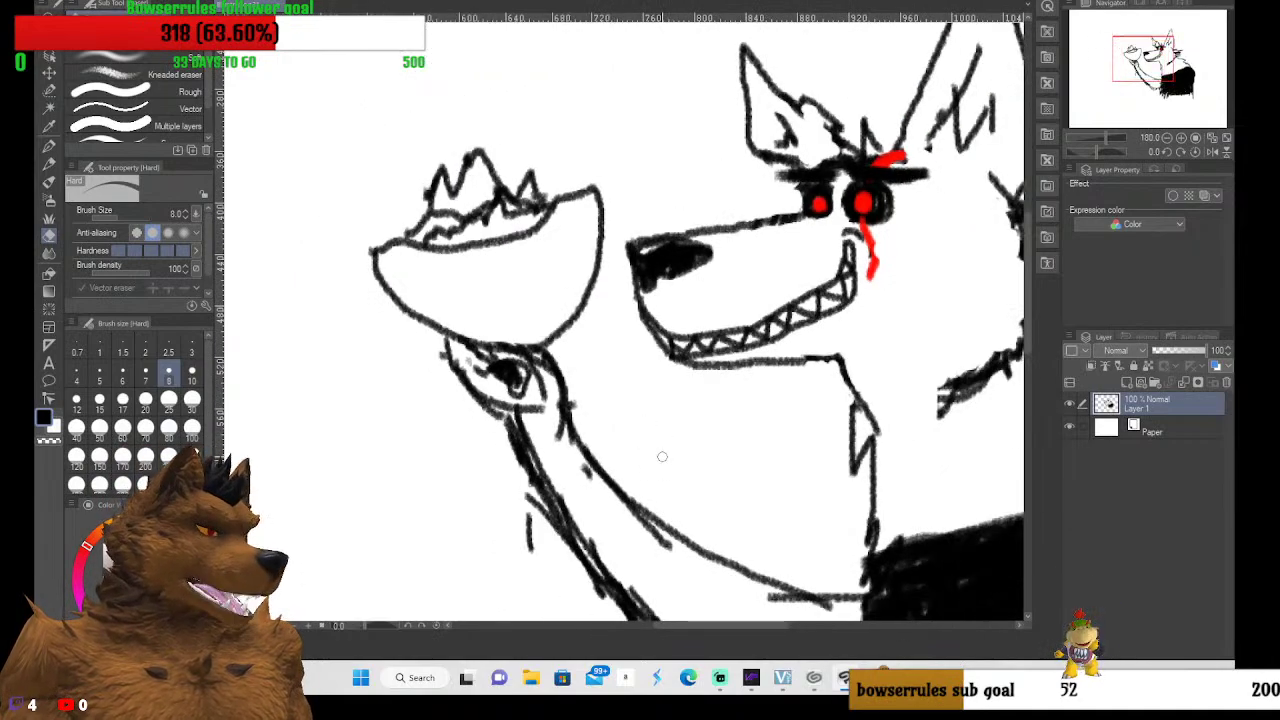
Fill the wolf's chest and upper back above the black body with dark brown strokes using the size 12 mechanical pencil
scroll(891, 355, "down", 1)
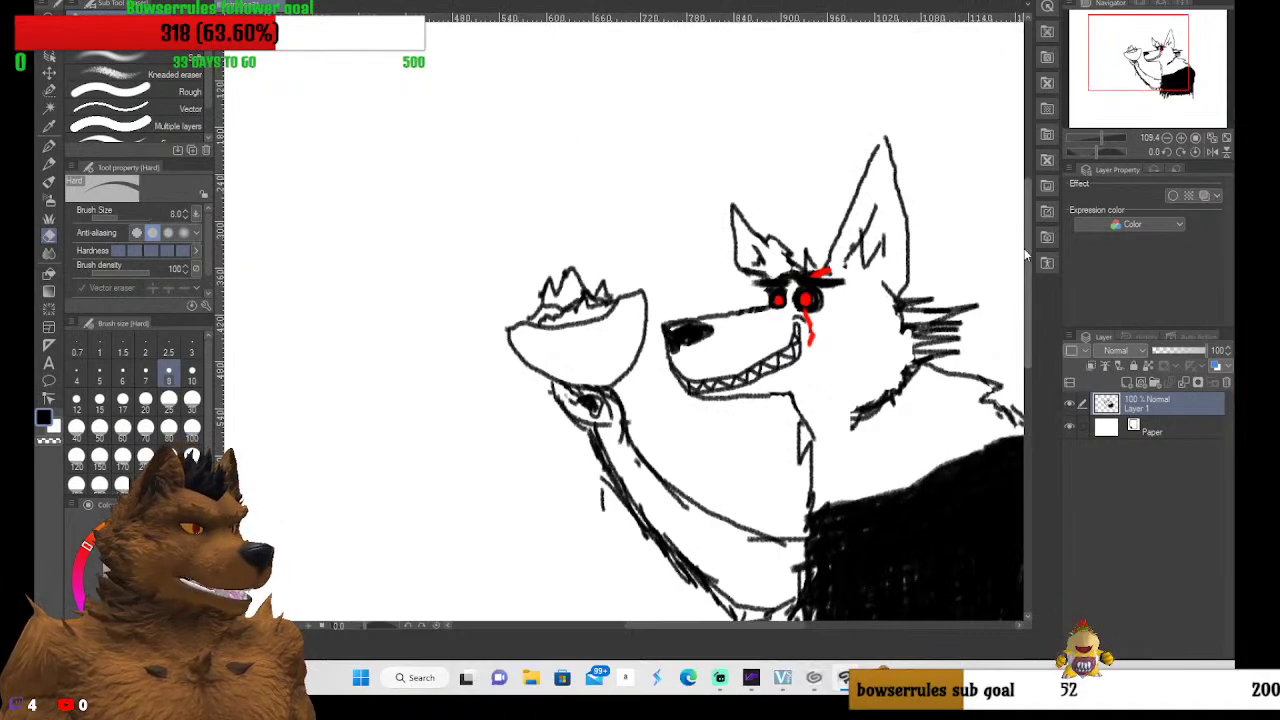
scroll(898, 258, "down", 3)
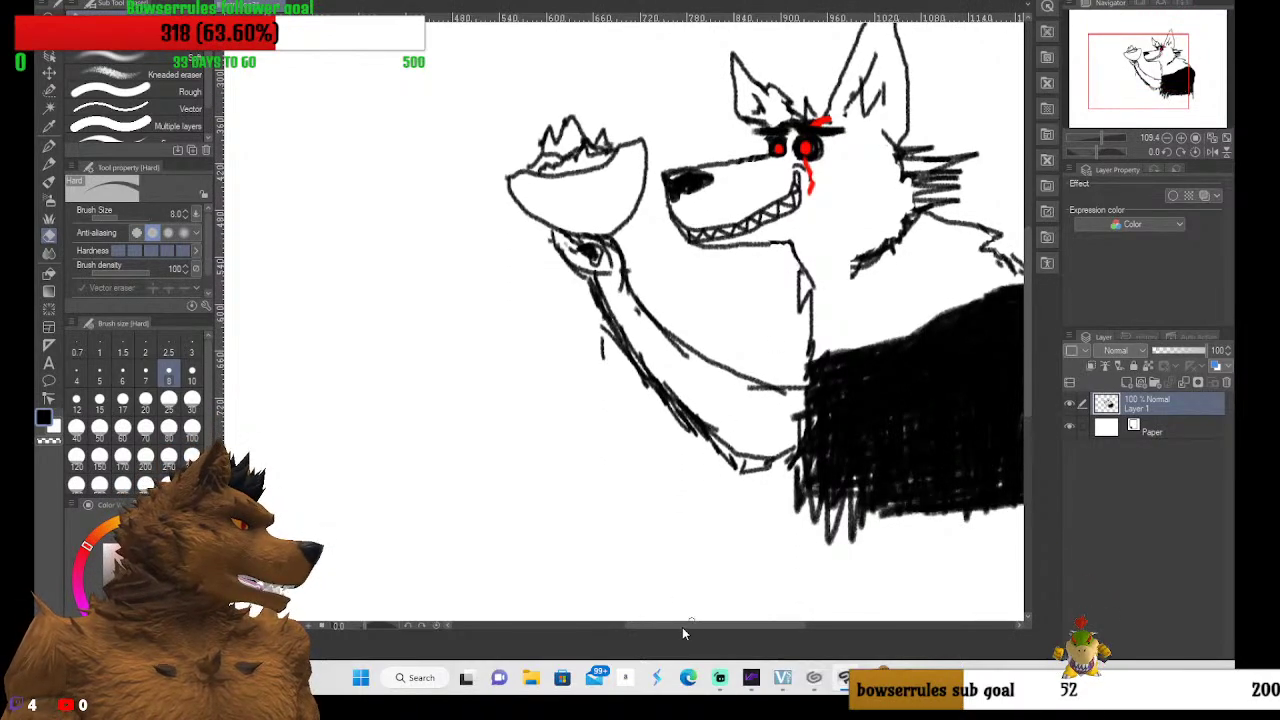
left_click_drag(670, 628, 734, 622)
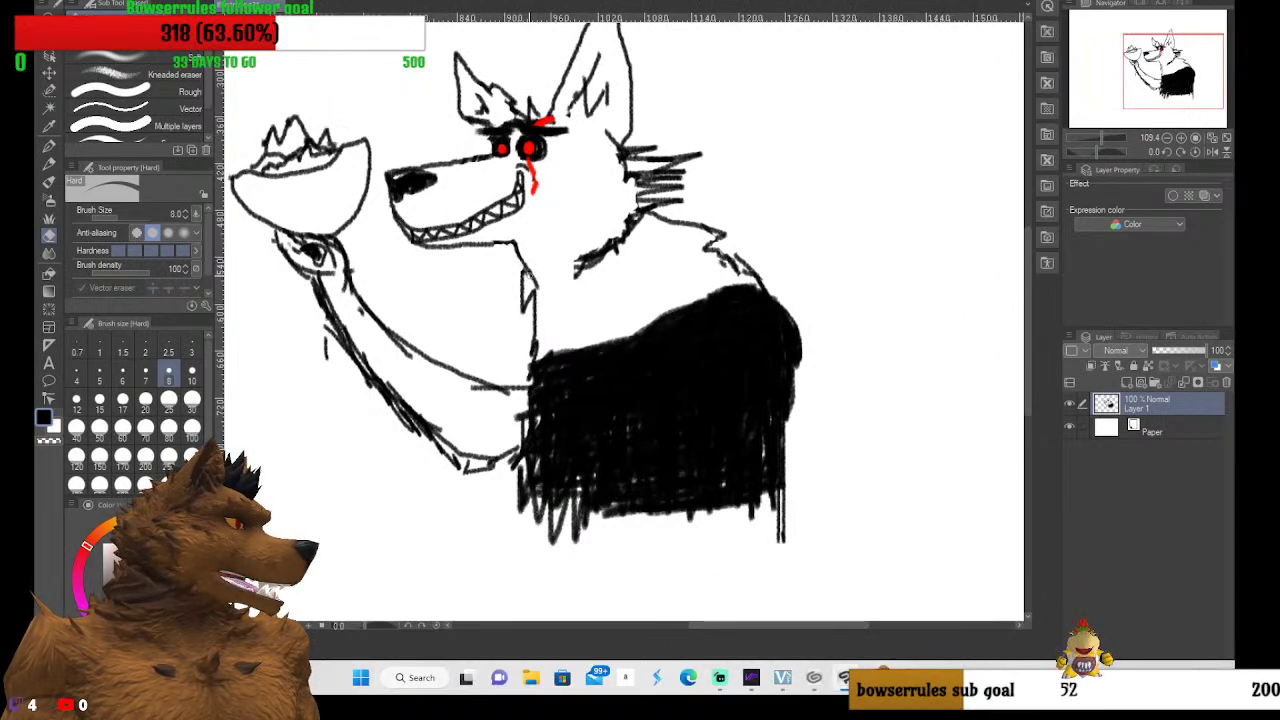
scroll(528, 278, "up", 3)
left_click_drag(1025, 349, 1034, 311)
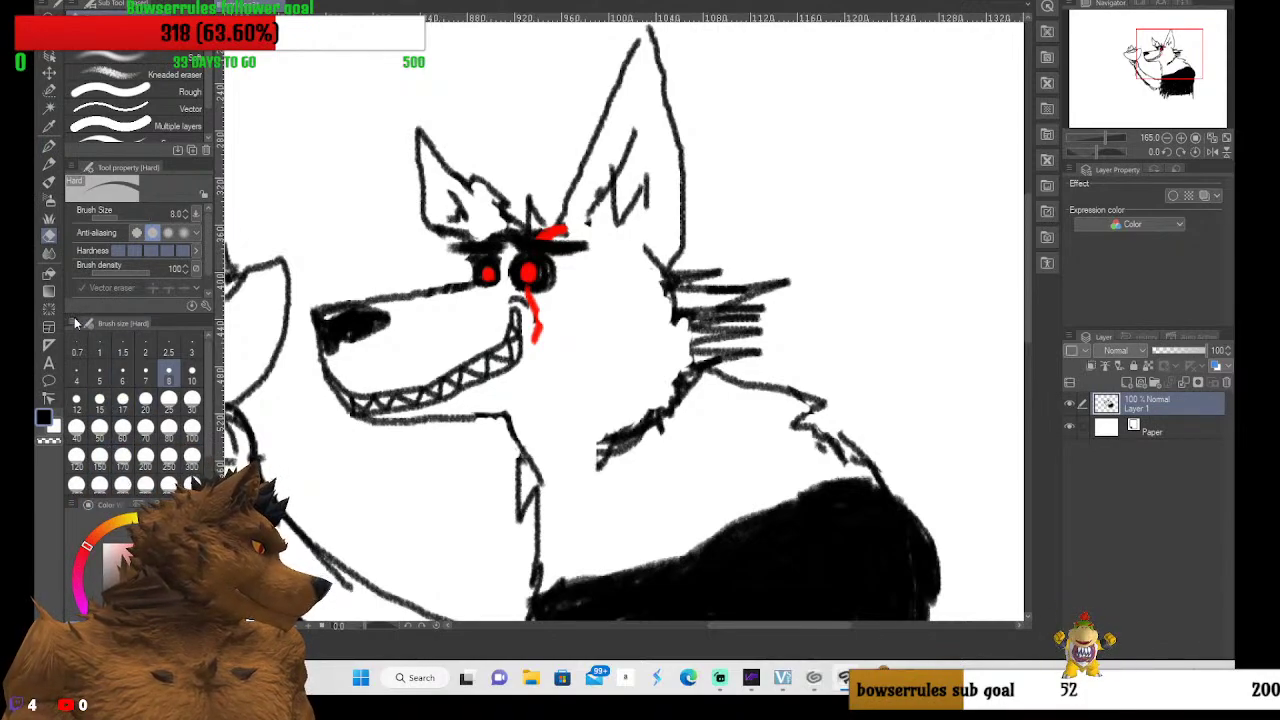
left_click(49, 163)
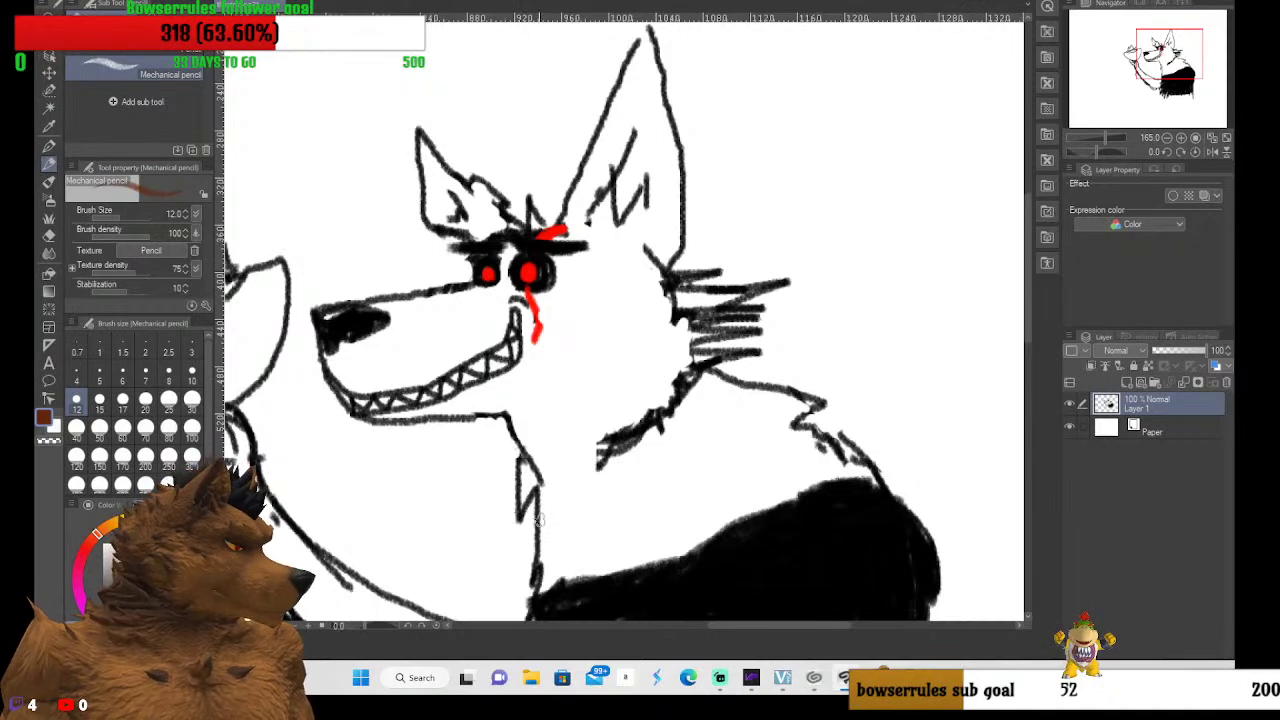
mouse_move(538, 520)
left_mouse_down()
mouse_move(539, 560)
mouse_move(550, 516)
mouse_move(563, 529)
mouse_move(533, 583)
mouse_move(541, 596)
mouse_move(563, 587)
mouse_move(559, 563)
mouse_move(589, 554)
mouse_move(582, 574)
mouse_move(594, 575)
mouse_move(583, 568)
mouse_move(628, 532)
mouse_move(605, 575)
mouse_move(660, 524)
mouse_move(636, 554)
mouse_move(663, 552)
mouse_move(692, 518)
mouse_move(608, 580)
mouse_move(675, 541)
mouse_move(649, 579)
mouse_move(719, 511)
mouse_move(698, 523)
mouse_move(667, 554)
mouse_move(744, 504)
mouse_move(724, 548)
mouse_move(789, 481)
mouse_move(778, 515)
mouse_move(820, 452)
mouse_move(829, 494)
mouse_move(824, 436)
mouse_move(849, 483)
mouse_move(830, 440)
mouse_move(860, 473)
mouse_move(845, 440)
left_mouse_up()
mouse_move(845, 440)
left_mouse_down()
mouse_move(868, 478)
mouse_move(850, 425)
left_mouse_up()
mouse_move(850, 425)
left_mouse_down()
mouse_move(865, 471)
mouse_move(822, 431)
mouse_move(821, 472)
mouse_move(797, 396)
mouse_move(793, 478)
mouse_move(796, 396)
mouse_move(794, 466)
mouse_move(815, 456)
mouse_move(794, 402)
mouse_move(805, 403)
mouse_move(776, 401)
mouse_move(803, 398)
mouse_move(770, 410)
mouse_move(767, 386)
mouse_move(785, 385)
mouse_move(712, 376)
mouse_move(693, 418)
mouse_move(690, 386)
mouse_move(637, 448)
mouse_move(551, 482)
mouse_move(503, 477)
mouse_move(553, 480)
mouse_move(580, 464)
mouse_move(569, 455)
mouse_move(605, 448)
mouse_move(547, 483)
mouse_move(527, 516)
mouse_move(519, 454)
mouse_move(523, 518)
mouse_move(562, 502)
mouse_move(565, 485)
mouse_move(561, 507)
mouse_move(633, 447)
mouse_move(615, 490)
mouse_move(640, 455)
mouse_move(580, 520)
mouse_move(650, 455)
mouse_move(590, 530)
mouse_move(632, 492)
mouse_move(628, 443)
mouse_move(592, 445)
mouse_move(602, 430)
mouse_move(652, 425)
mouse_move(688, 386)
mouse_move(702, 392)
mouse_move(698, 370)
mouse_move(691, 452)
left_mouse_up()
mouse_move(697, 385)
left_mouse_down()
mouse_move(657, 444)
mouse_move(671, 511)
mouse_move(621, 498)
mouse_move(729, 410)
mouse_move(638, 512)
mouse_move(633, 536)
mouse_move(716, 465)
mouse_move(679, 482)
mouse_move(660, 515)
mouse_move(579, 541)
mouse_move(718, 457)
mouse_move(753, 415)
mouse_move(664, 539)
mouse_move(694, 517)
mouse_move(753, 402)
mouse_move(778, 399)
mouse_move(732, 505)
mouse_move(721, 475)
mouse_move(774, 434)
mouse_move(772, 452)
mouse_move(796, 438)
mouse_move(816, 463)
mouse_move(716, 461)
mouse_move(725, 383)
mouse_move(747, 415)
mouse_move(764, 410)
mouse_move(750, 430)
mouse_move(801, 475)
mouse_move(773, 492)
mouse_move(779, 407)
mouse_move(749, 404)
mouse_move(615, 533)
mouse_move(585, 545)
mouse_move(616, 511)
mouse_move(616, 475)
mouse_move(600, 462)
mouse_move(573, 485)
mouse_move(559, 473)
mouse_move(577, 454)
mouse_move(517, 468)
mouse_move(587, 496)
mouse_move(584, 524)
mouse_move(633, 540)
left_mouse_up()
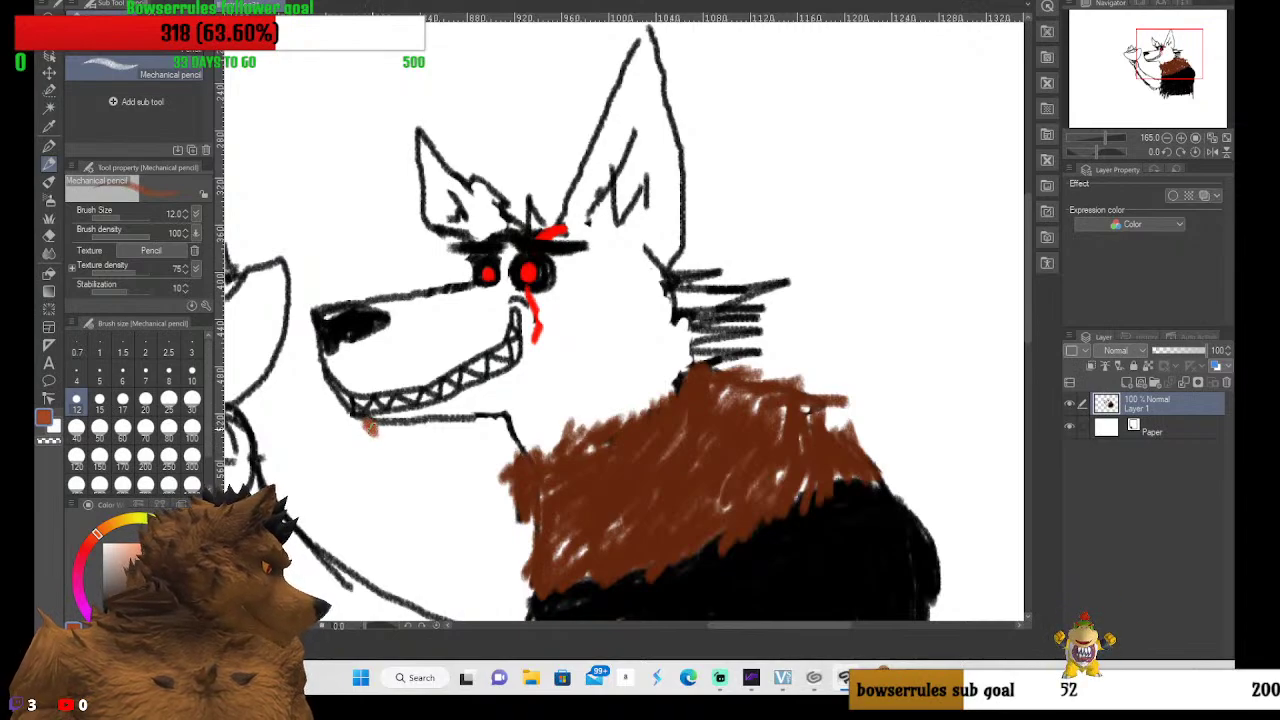
Trace the lower jaw, neck ruff, both ears and forehead tuft with lighter orange-brown pencil strokes over the black outline
mouse_move(375, 425)
left_mouse_down()
mouse_move(440, 410)
mouse_move(415, 422)
mouse_move(453, 416)
mouse_move(407, 425)
mouse_move(460, 413)
mouse_move(502, 428)
mouse_move(650, 360)
mouse_move(643, 380)
mouse_move(719, 361)
mouse_move(652, 372)
mouse_move(717, 342)
mouse_move(663, 355)
mouse_move(672, 341)
mouse_move(783, 325)
mouse_move(666, 366)
mouse_move(636, 346)
mouse_move(725, 330)
mouse_move(678, 333)
mouse_move(581, 397)
mouse_move(692, 345)
mouse_move(724, 318)
mouse_move(684, 323)
mouse_move(759, 289)
mouse_move(654, 298)
mouse_move(688, 299)
mouse_move(668, 293)
mouse_move(692, 273)
mouse_move(635, 255)
mouse_move(697, 275)
mouse_move(654, 267)
mouse_move(675, 281)
mouse_move(667, 320)
mouse_move(661, 297)
mouse_move(675, 348)
mouse_move(646, 280)
mouse_move(658, 366)
mouse_move(652, 257)
mouse_move(683, 282)
mouse_move(684, 233)
mouse_move(705, 201)
mouse_move(686, 248)
mouse_move(680, 145)
mouse_move(650, 48)
mouse_move(606, 120)
mouse_move(596, 175)
mouse_move(586, 150)
mouse_move(560, 225)
mouse_move(637, 42)
left_mouse_up()
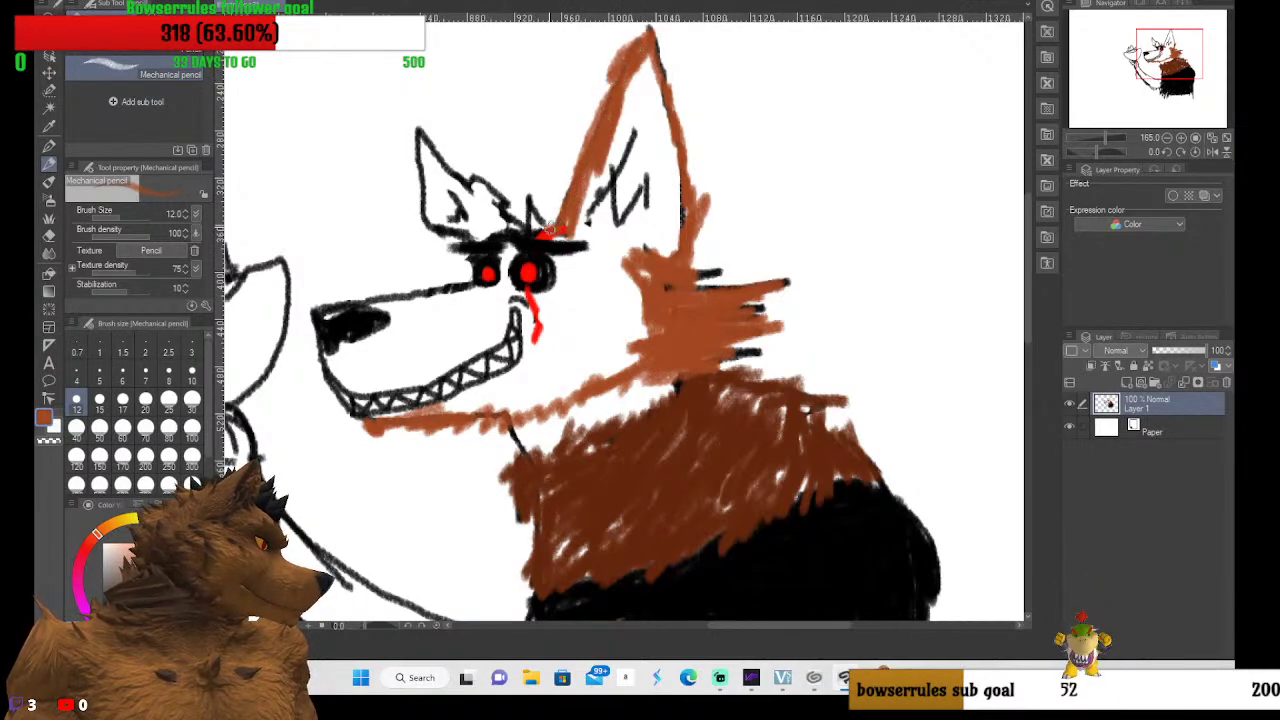
mouse_move(508, 213)
left_mouse_down()
mouse_move(541, 220)
mouse_move(496, 200)
mouse_move(513, 212)
mouse_move(491, 183)
mouse_move(446, 177)
mouse_move(469, 182)
mouse_move(416, 125)
mouse_move(428, 137)
mouse_move(414, 145)
mouse_move(426, 233)
mouse_move(469, 240)
mouse_move(424, 219)
mouse_move(420, 186)
left_mouse_up()
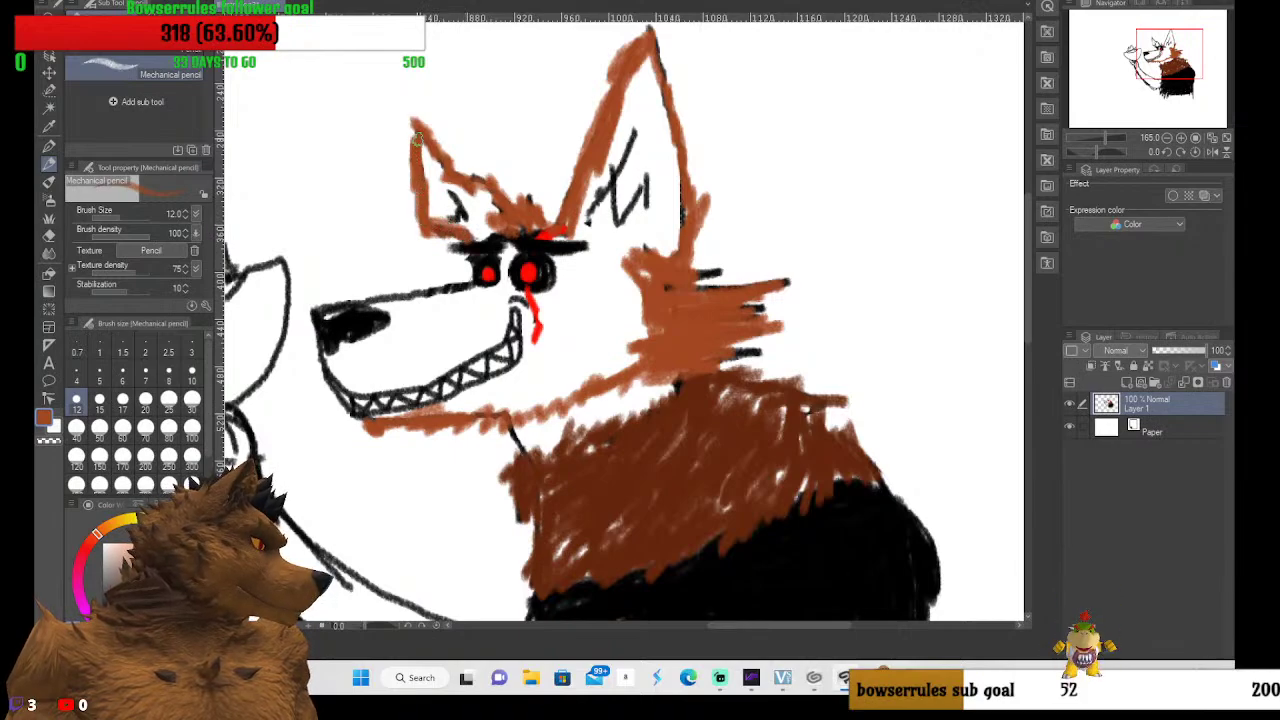
mouse_move(416, 124)
left_mouse_down()
mouse_move(456, 152)
mouse_move(448, 177)
mouse_move(497, 166)
mouse_move(491, 178)
mouse_move(511, 183)
mouse_move(501, 195)
mouse_move(543, 203)
left_mouse_up()
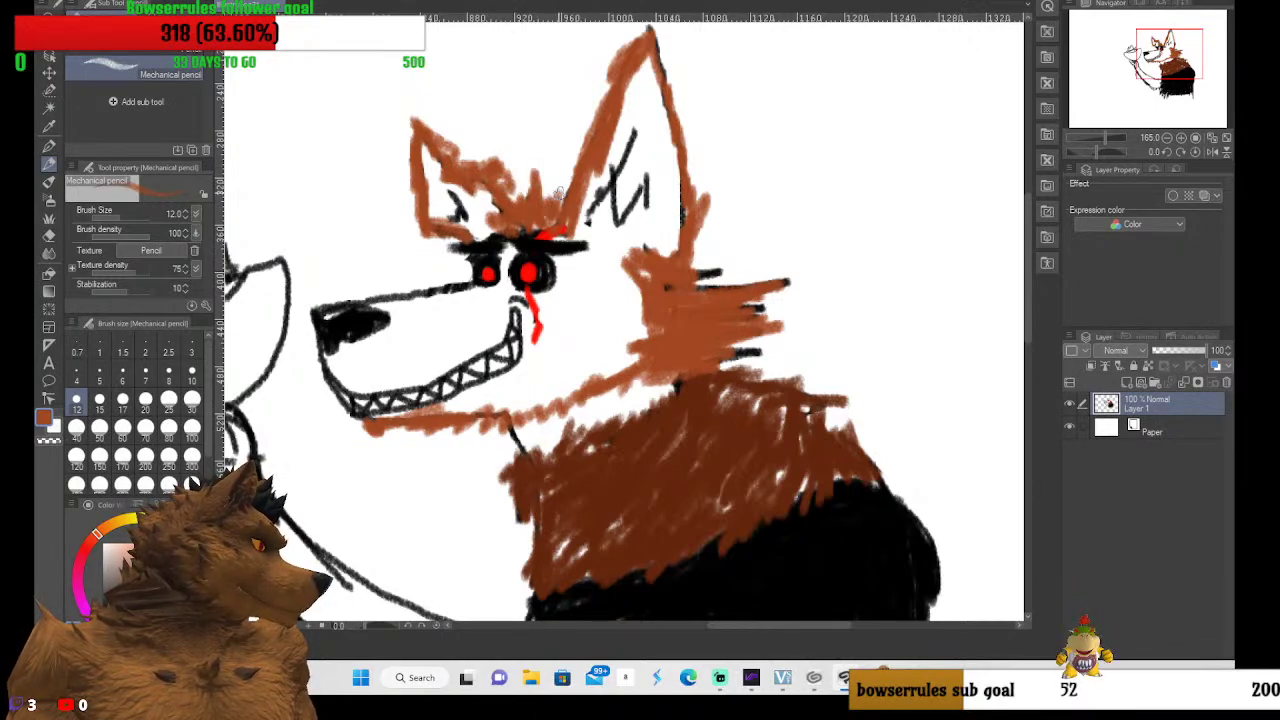
left_click_drag(588, 150, 600, 116)
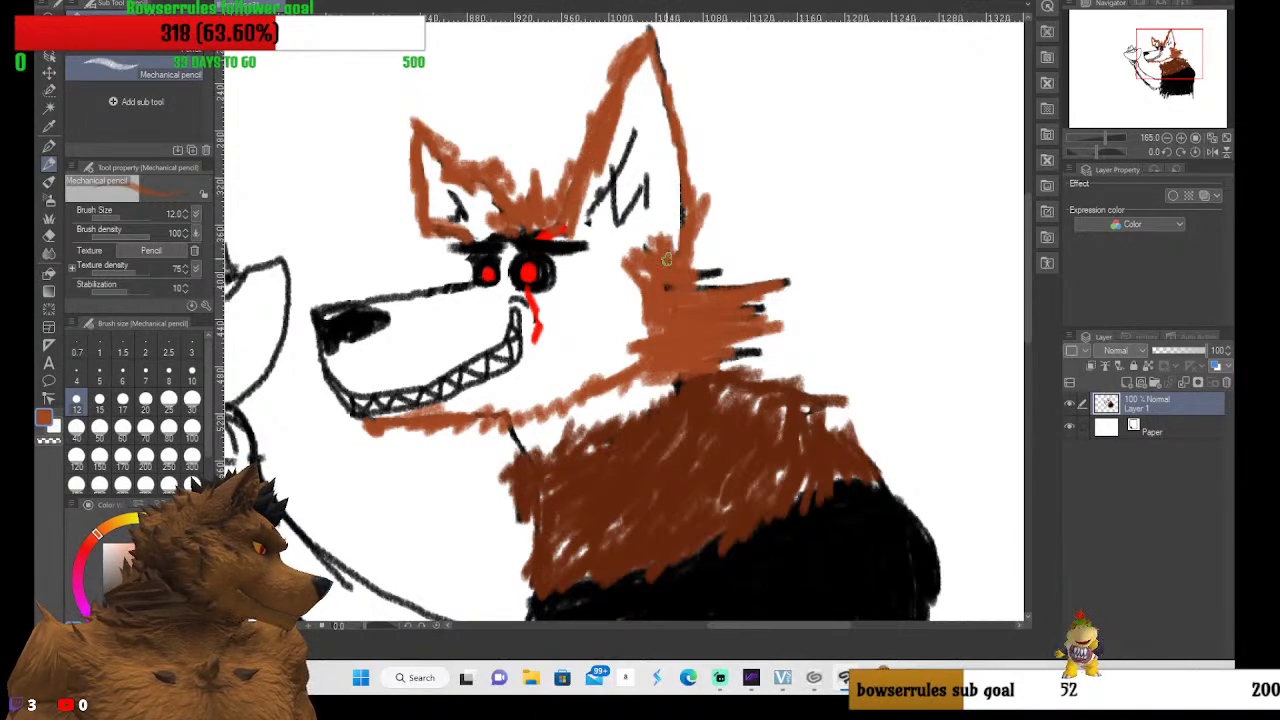
Fill the cheek, neck and side of the head behind the eye and mouth with dense orange-brown strokes
mouse_move(641, 262)
left_mouse_down()
mouse_move(631, 307)
mouse_move(633, 272)
mouse_move(626, 362)
mouse_move(613, 357)
mouse_move(621, 294)
mouse_move(565, 392)
mouse_move(599, 324)
mouse_move(569, 388)
mouse_move(539, 392)
mouse_move(533, 378)
mouse_move(439, 410)
mouse_move(531, 378)
mouse_move(541, 388)
mouse_move(498, 409)
mouse_move(523, 410)
mouse_move(551, 393)
mouse_move(546, 380)
mouse_move(503, 390)
mouse_move(547, 366)
mouse_move(543, 396)
mouse_move(559, 392)
mouse_move(587, 360)
mouse_move(567, 410)
mouse_move(609, 336)
mouse_move(597, 399)
mouse_move(616, 326)
mouse_move(626, 329)
mouse_move(611, 399)
mouse_move(623, 391)
mouse_move(508, 430)
mouse_move(594, 402)
mouse_move(519, 434)
mouse_move(566, 440)
left_mouse_up()
mouse_move(616, 400)
left_mouse_down()
mouse_move(668, 386)
mouse_move(628, 422)
mouse_move(655, 352)
mouse_move(594, 375)
mouse_move(597, 364)
mouse_move(661, 345)
mouse_move(658, 329)
mouse_move(612, 328)
mouse_move(520, 379)
left_mouse_up()
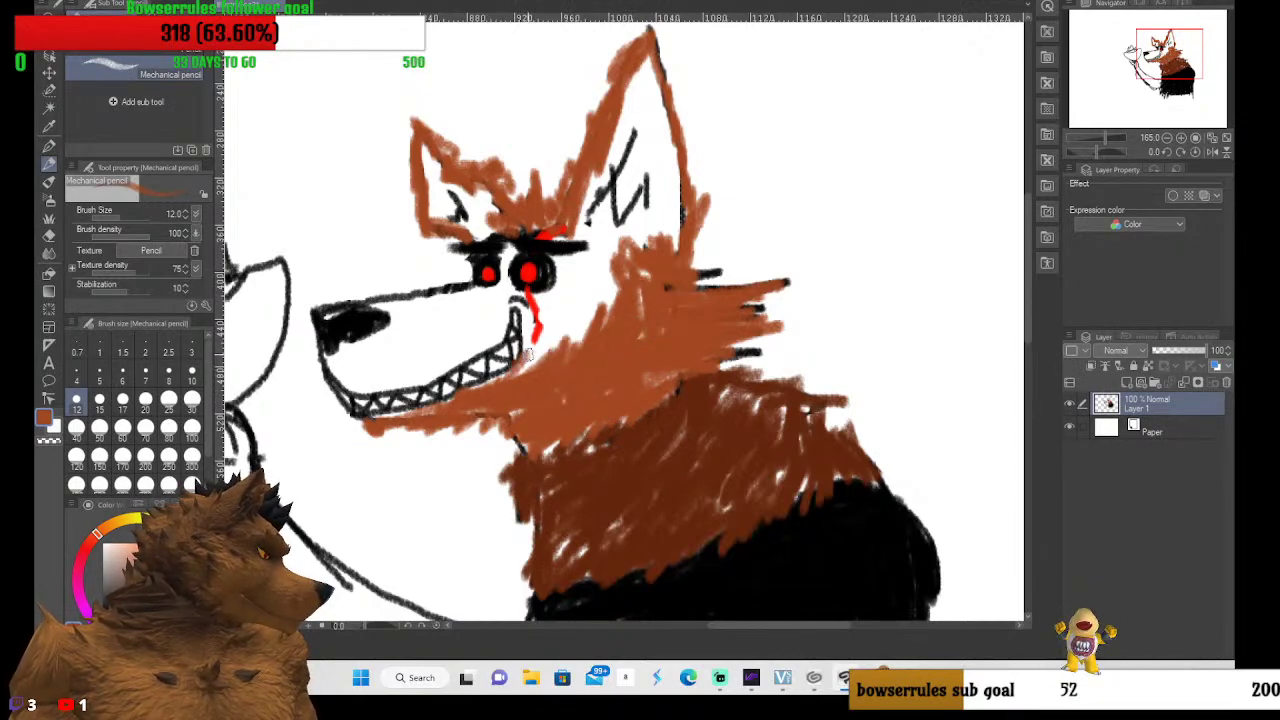
mouse_move(523, 312)
left_mouse_down()
mouse_move(526, 369)
mouse_move(556, 328)
mouse_move(542, 355)
mouse_move(546, 304)
mouse_move(569, 330)
mouse_move(585, 285)
mouse_move(563, 363)
mouse_move(598, 257)
mouse_move(583, 331)
mouse_move(606, 273)
mouse_move(610, 322)
mouse_move(632, 255)
mouse_move(645, 300)
mouse_move(647, 265)
mouse_move(632, 342)
mouse_move(633, 305)
mouse_move(650, 312)
mouse_move(648, 392)
mouse_move(656, 361)
mouse_move(675, 376)
mouse_move(658, 412)
mouse_move(578, 443)
left_mouse_up()
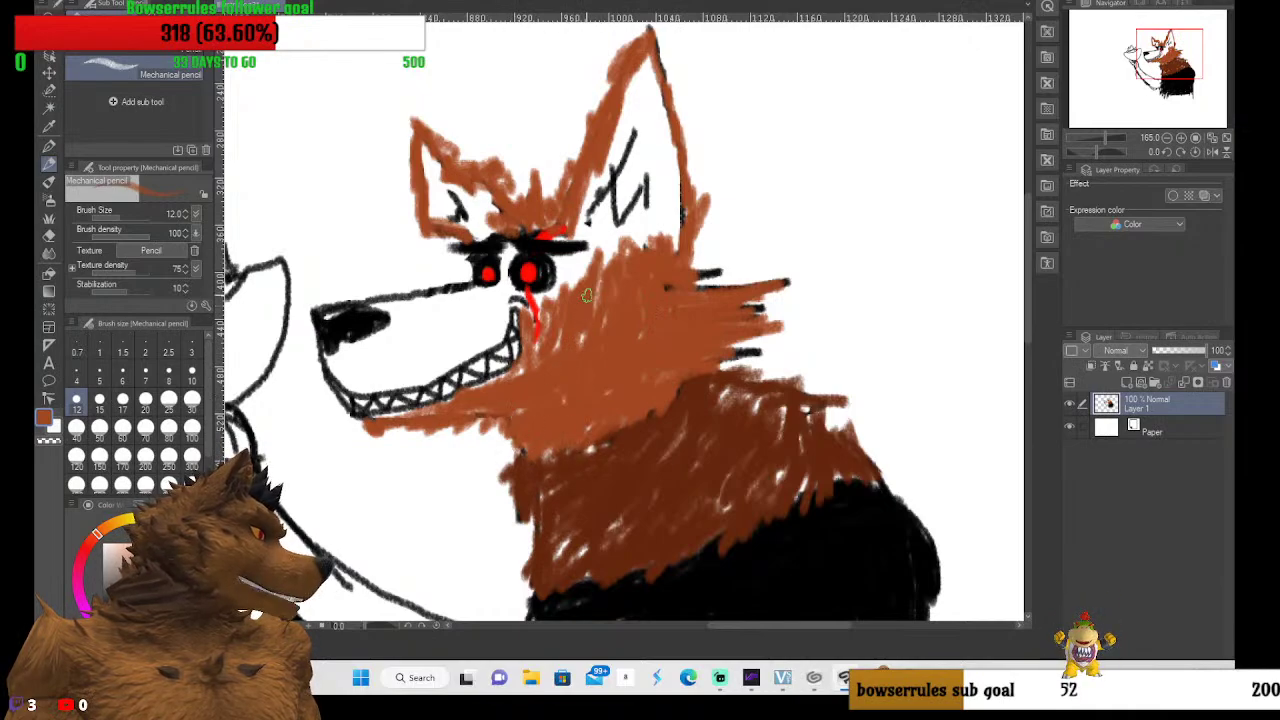
mouse_move(587, 296)
left_mouse_down()
mouse_move(580, 262)
mouse_move(565, 278)
left_mouse_up()
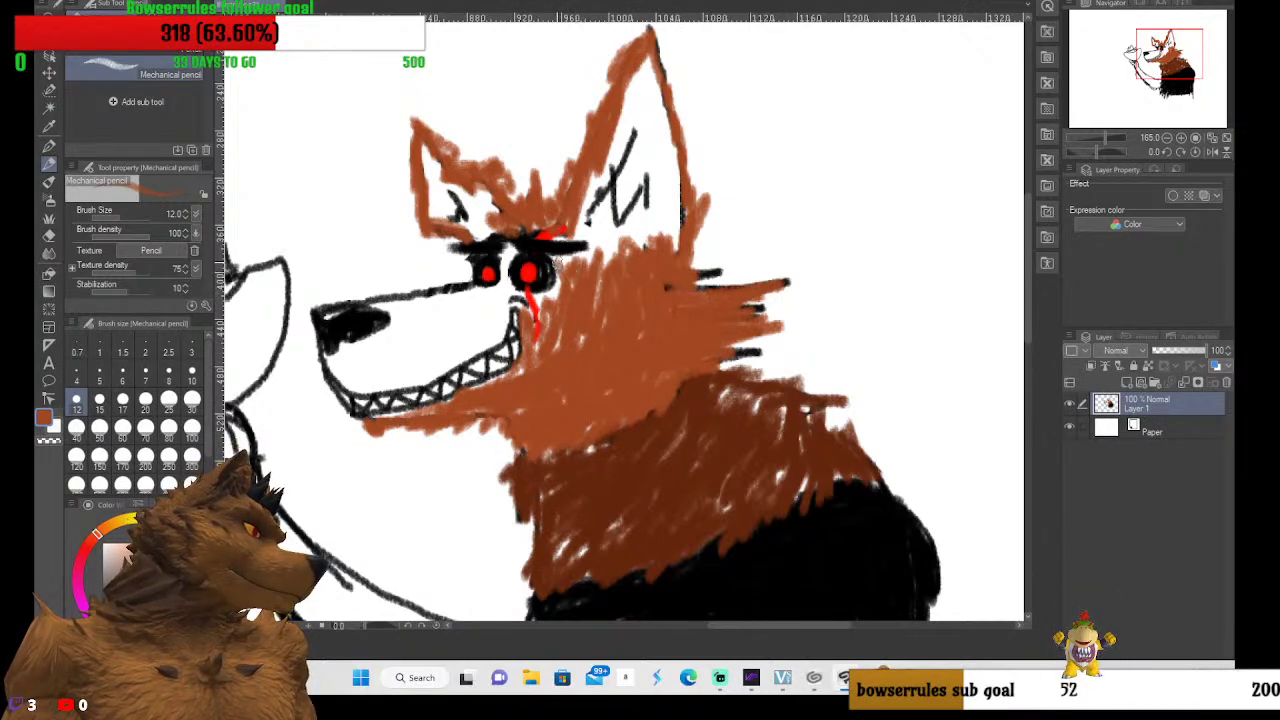
mouse_move(580, 235)
left_mouse_down()
mouse_move(624, 264)
mouse_move(551, 262)
mouse_move(580, 249)
mouse_move(560, 280)
left_mouse_up()
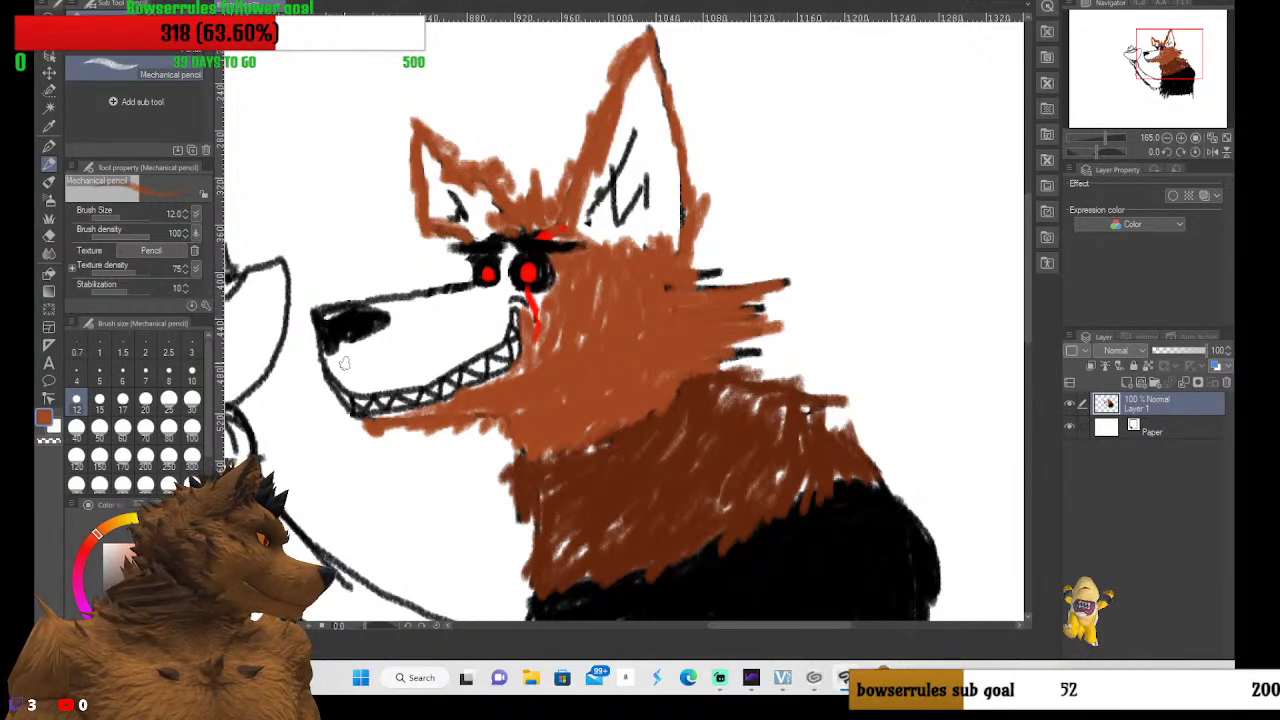
Colour the muzzle orange-brown from the nose to the eyes, covering its upper outline and leaving the teeth white
mouse_move(325, 362)
left_mouse_down()
mouse_move(377, 354)
mouse_move(337, 362)
mouse_move(357, 345)
mouse_move(365, 368)
mouse_move(343, 375)
mouse_move(377, 370)
left_mouse_up()
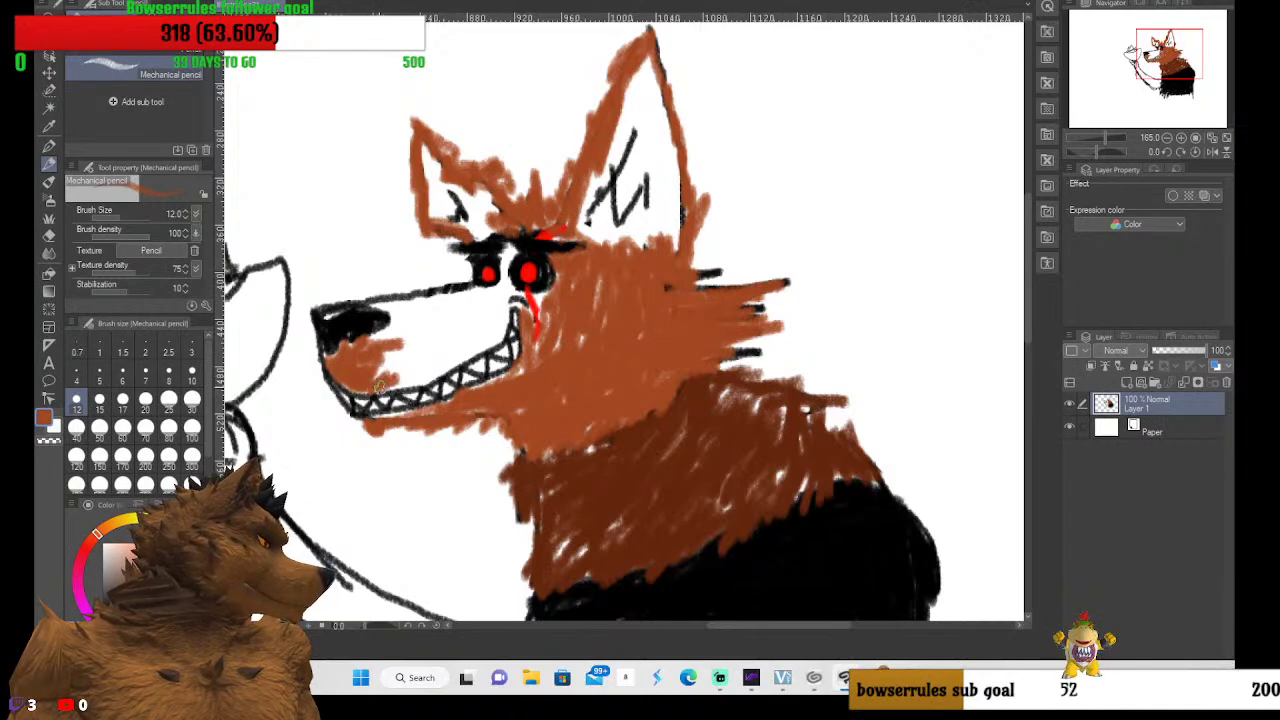
left_click_drag(412, 386, 427, 380)
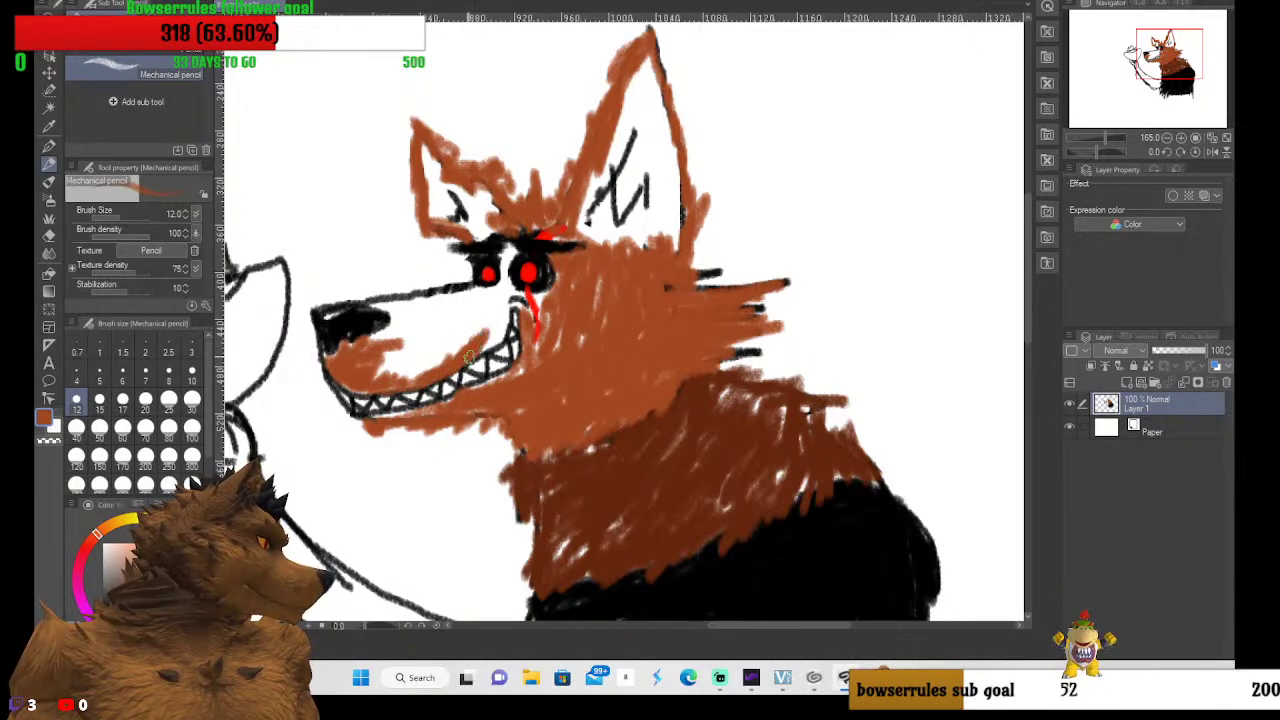
mouse_move(497, 330)
left_mouse_down()
mouse_move(429, 357)
mouse_move(481, 327)
mouse_move(447, 359)
mouse_move(412, 367)
mouse_move(449, 347)
mouse_move(435, 372)
mouse_move(385, 379)
mouse_move(455, 353)
mouse_move(373, 378)
mouse_move(442, 352)
mouse_move(385, 372)
mouse_move(440, 346)
mouse_move(378, 362)
mouse_move(458, 338)
left_mouse_up()
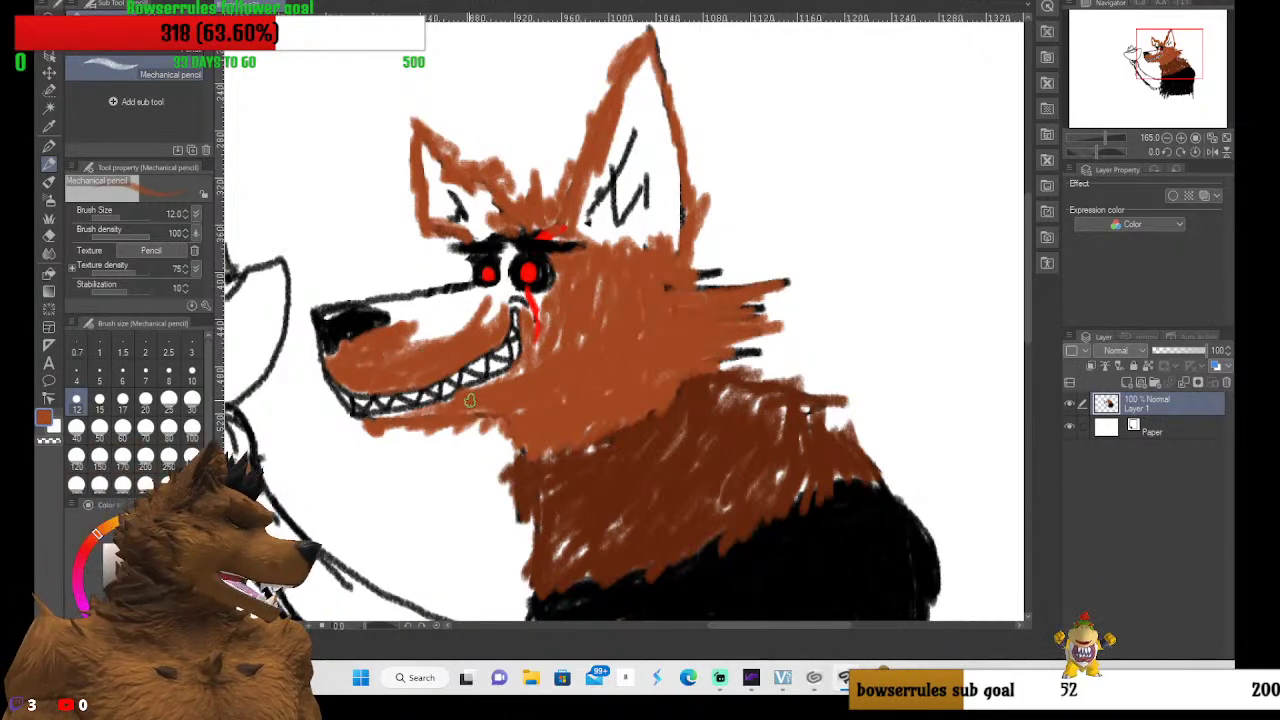
mouse_move(396, 343)
left_mouse_down()
mouse_move(452, 306)
mouse_move(409, 337)
mouse_move(470, 311)
mouse_move(424, 346)
mouse_move(465, 322)
mouse_move(418, 312)
left_mouse_up()
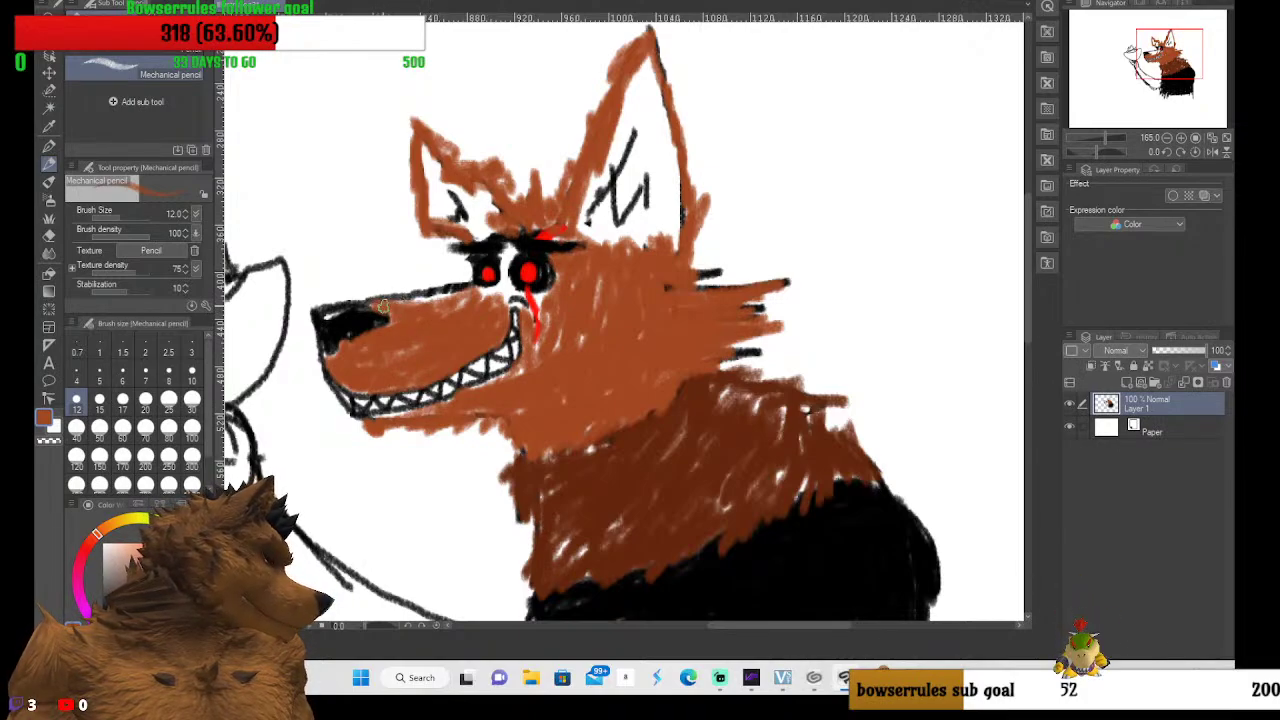
mouse_move(383, 305)
left_mouse_down()
mouse_move(450, 293)
mouse_move(422, 300)
left_mouse_up()
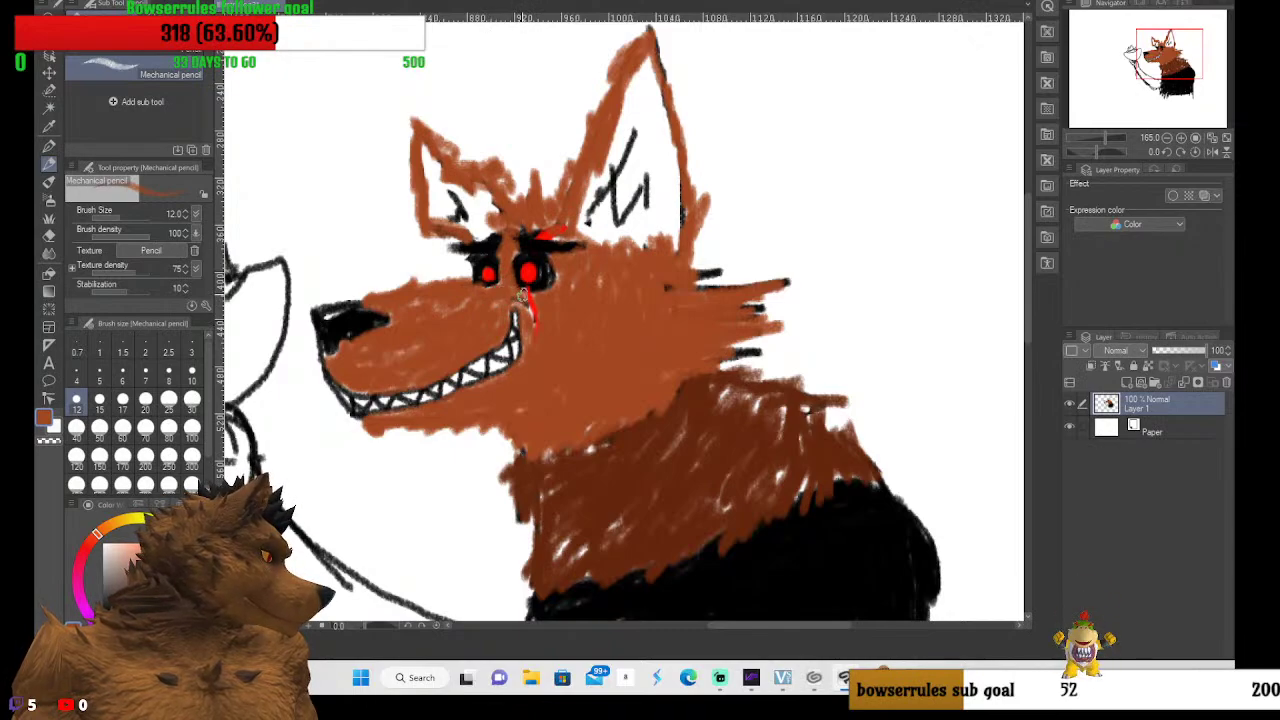
Shade the sketched fur marks inside both ears with dark brown strokes
left_click(574, 231, "alt")
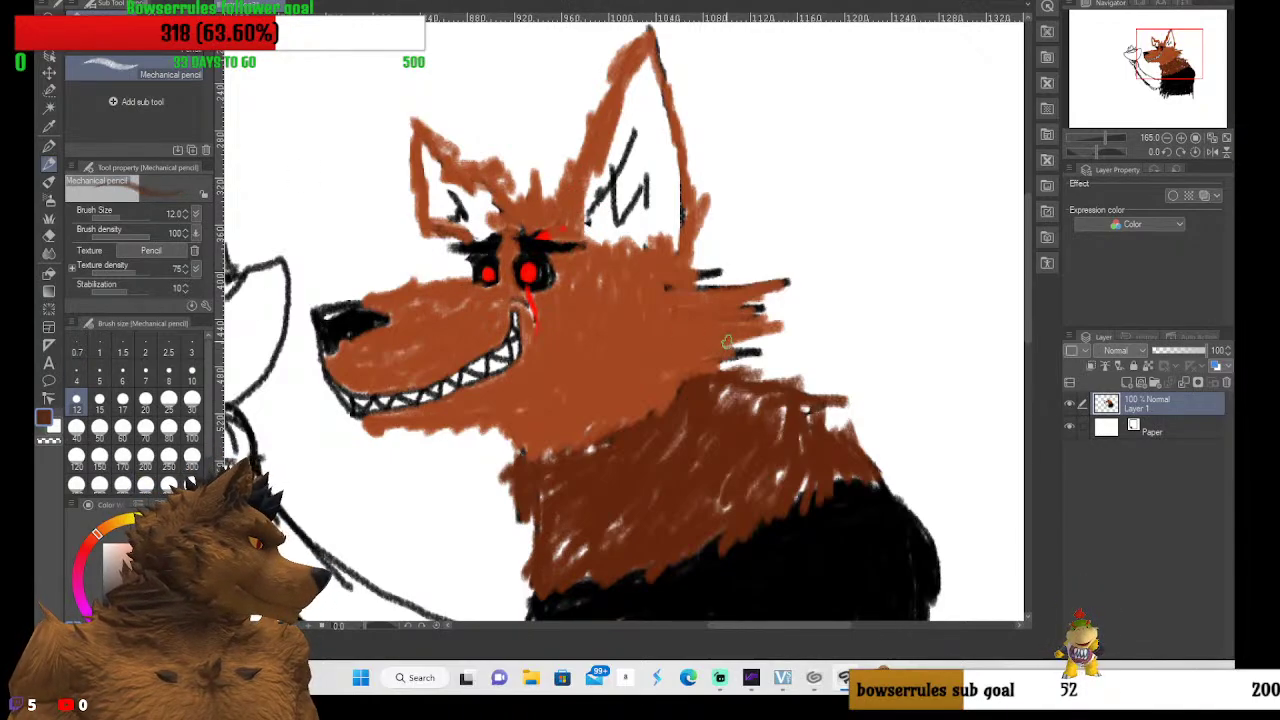
mouse_move(618, 176)
left_mouse_down()
mouse_move(637, 123)
mouse_move(649, 133)
mouse_move(619, 185)
mouse_move(640, 178)
mouse_move(617, 198)
mouse_move(668, 178)
mouse_move(636, 217)
mouse_move(615, 178)
mouse_move(619, 199)
mouse_move(594, 222)
mouse_move(620, 198)
mouse_move(620, 175)
mouse_move(623, 230)
left_mouse_up()
left_click_drag(618, 162, 605, 178)
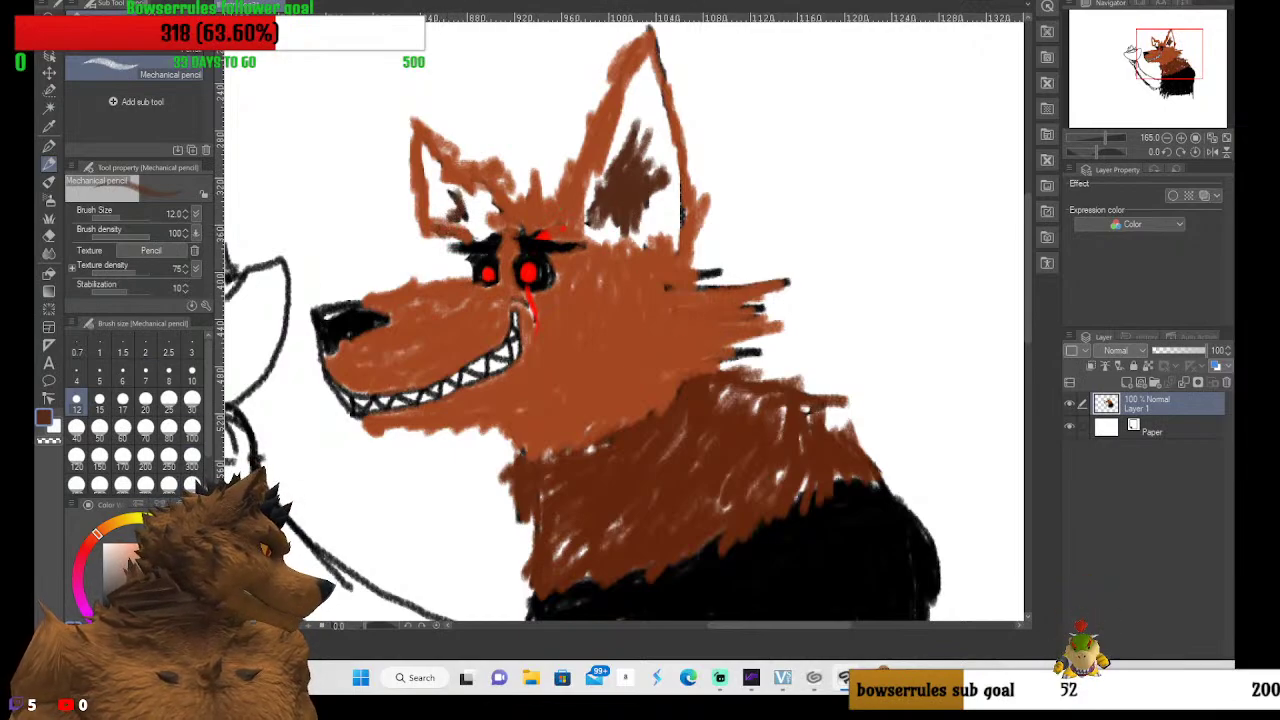
Draw a spiky dark brown hair tuft between the ears and outline the edges of the chest and upper-back fur in the same colour
left_click(470, 190, "alt")
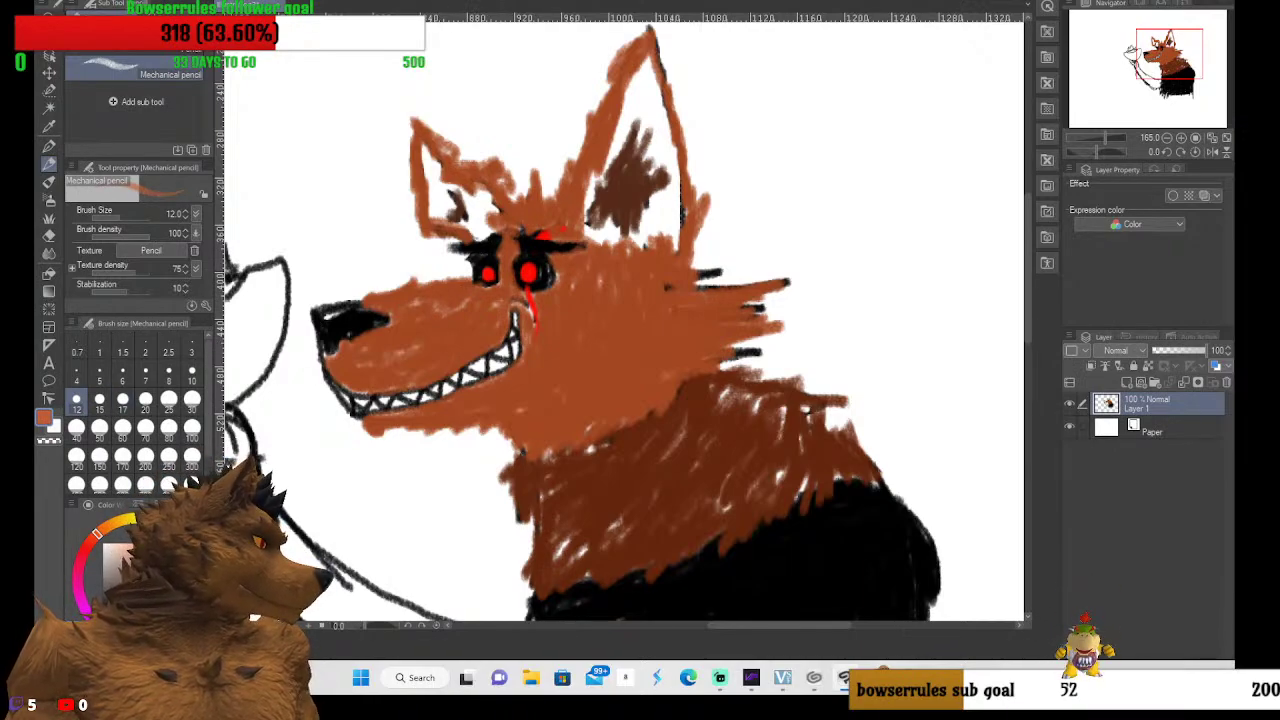
left_click(531, 245, "alt")
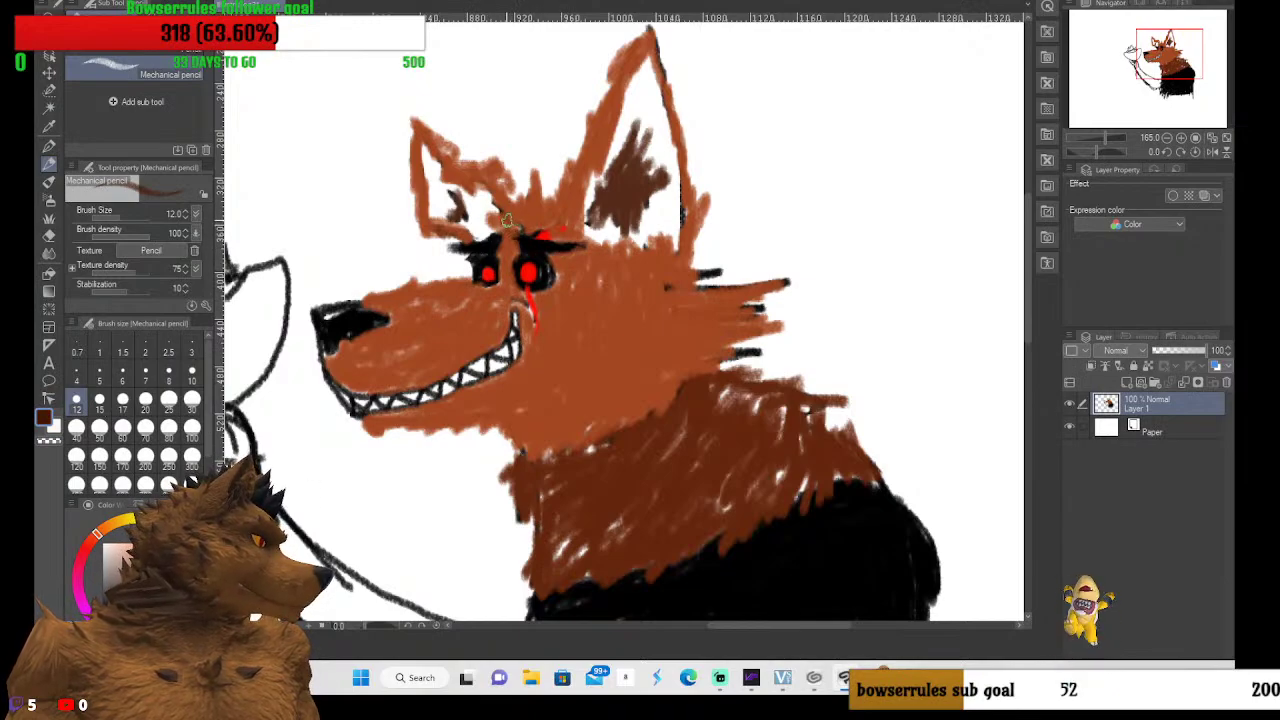
mouse_move(507, 220)
left_mouse_down()
mouse_move(520, 163)
mouse_move(535, 217)
mouse_move(553, 163)
mouse_move(554, 202)
mouse_move(535, 222)
mouse_move(562, 206)
mouse_move(568, 228)
mouse_move(537, 166)
mouse_move(517, 194)
mouse_move(509, 160)
mouse_move(504, 228)
left_mouse_up()
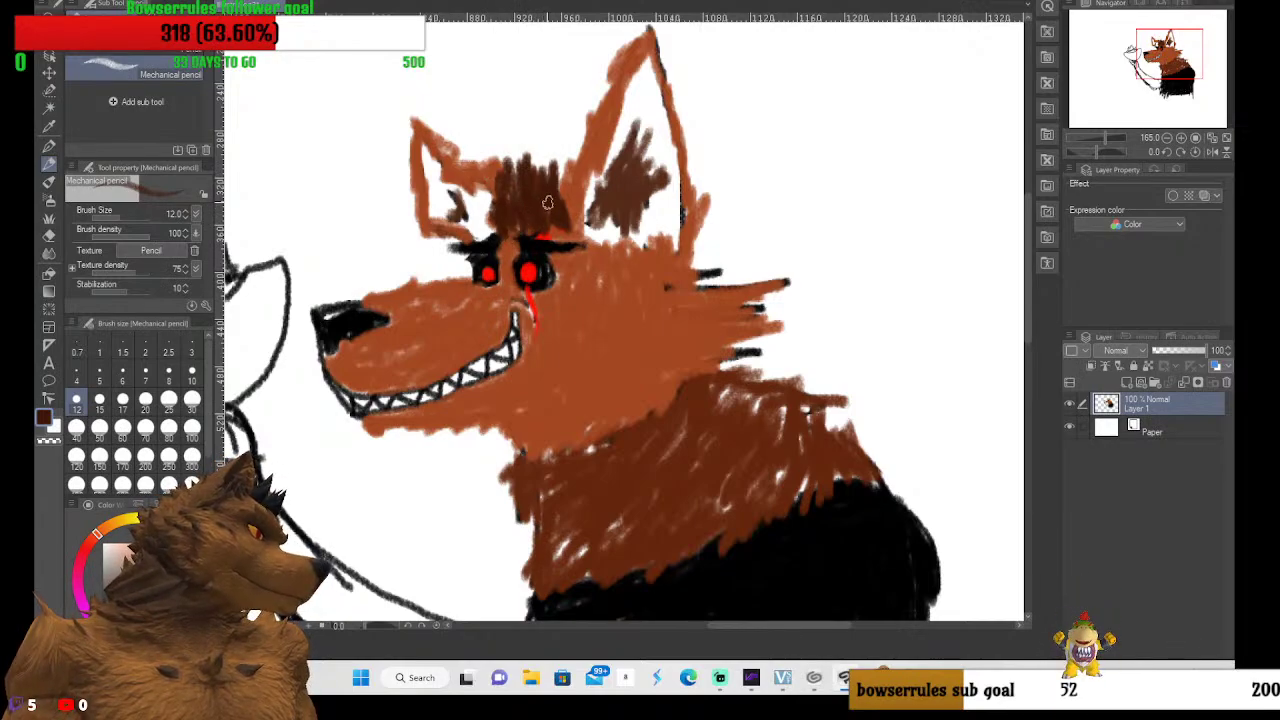
mouse_move(547, 203)
left_mouse_down()
mouse_move(583, 148)
mouse_move(571, 188)
mouse_move(551, 150)
mouse_move(534, 177)
mouse_move(519, 150)
mouse_move(505, 165)
mouse_move(486, 150)
mouse_move(494, 180)
mouse_move(498, 157)
mouse_move(542, 178)
mouse_move(571, 140)
mouse_move(547, 181)
mouse_move(537, 172)
mouse_move(598, 133)
left_mouse_up()
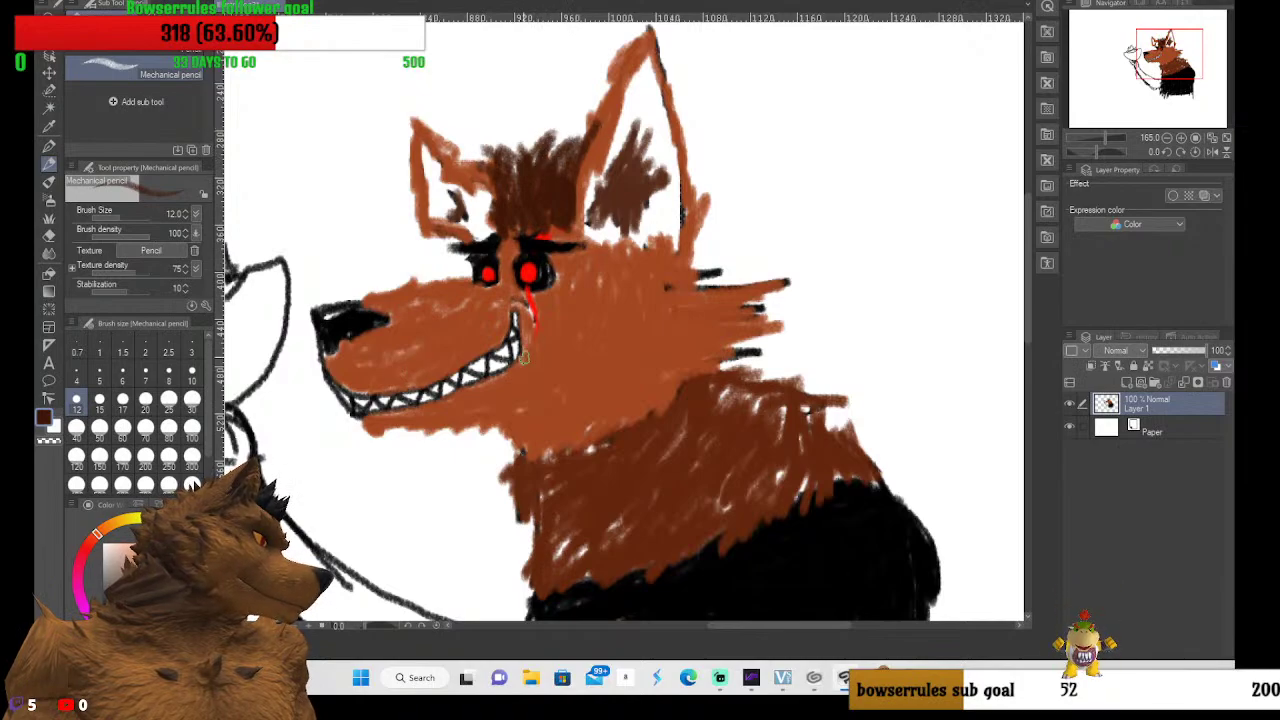
mouse_move(733, 368)
left_mouse_down()
mouse_move(853, 401)
mouse_move(834, 430)
mouse_move(874, 473)
mouse_move(777, 500)
mouse_move(779, 515)
mouse_move(731, 526)
mouse_move(707, 552)
mouse_move(660, 549)
mouse_move(635, 575)
mouse_move(563, 588)
mouse_move(537, 574)
mouse_move(537, 520)
mouse_move(512, 500)
left_mouse_up()
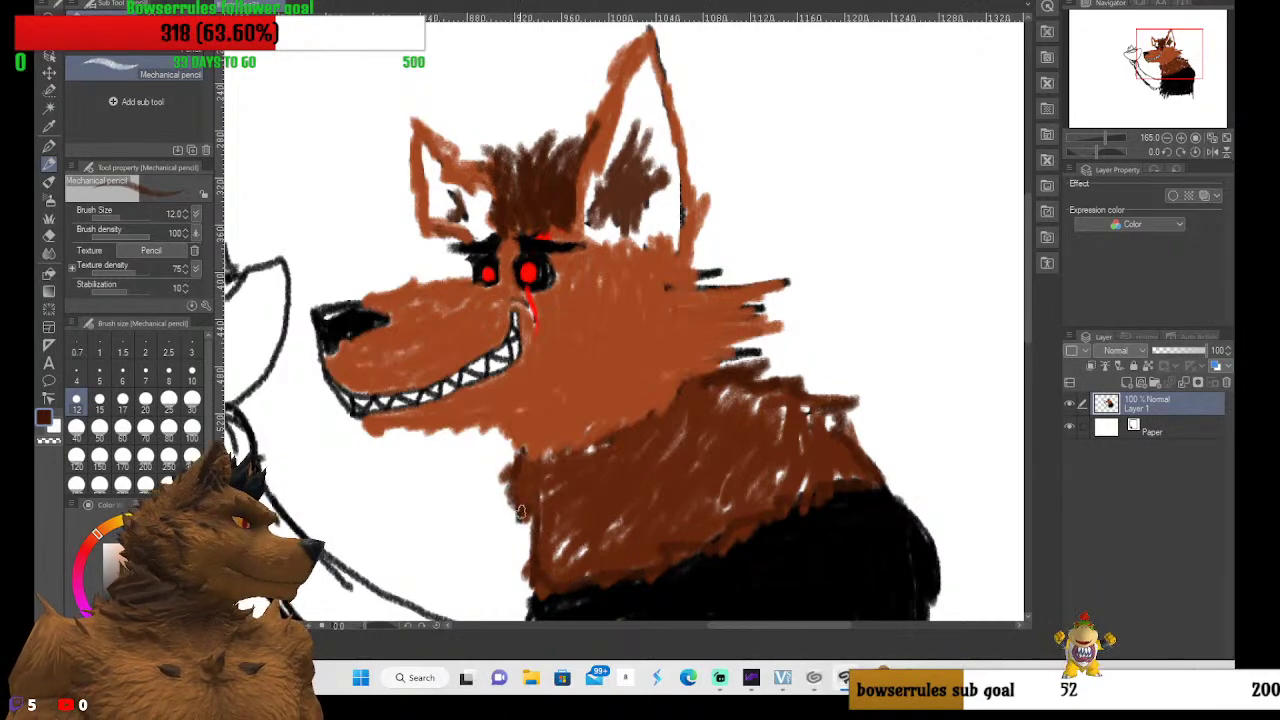
Fill the raised arm from the wrist to the black body with orange-brown pencil strokes, giving its lower edge a jagged fur outline
scroll(517, 508, "down", 3)
scroll(1032, 328, "up", 4)
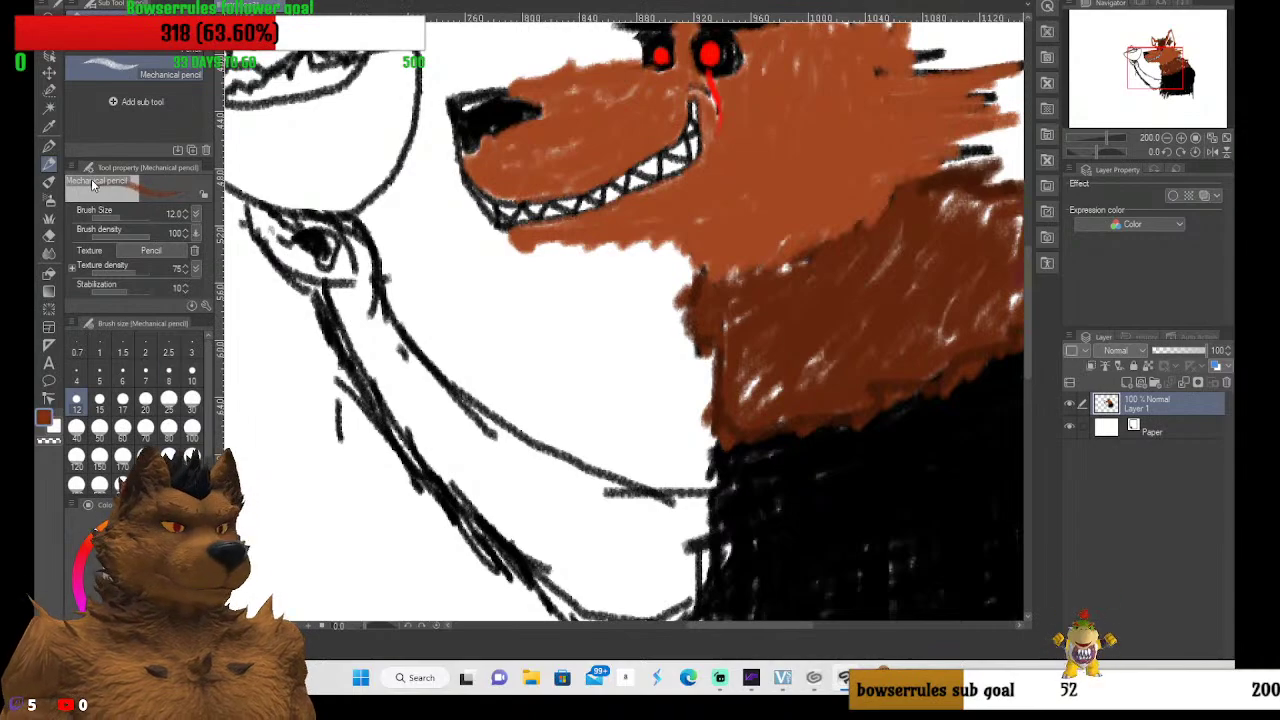
left_click(49, 125)
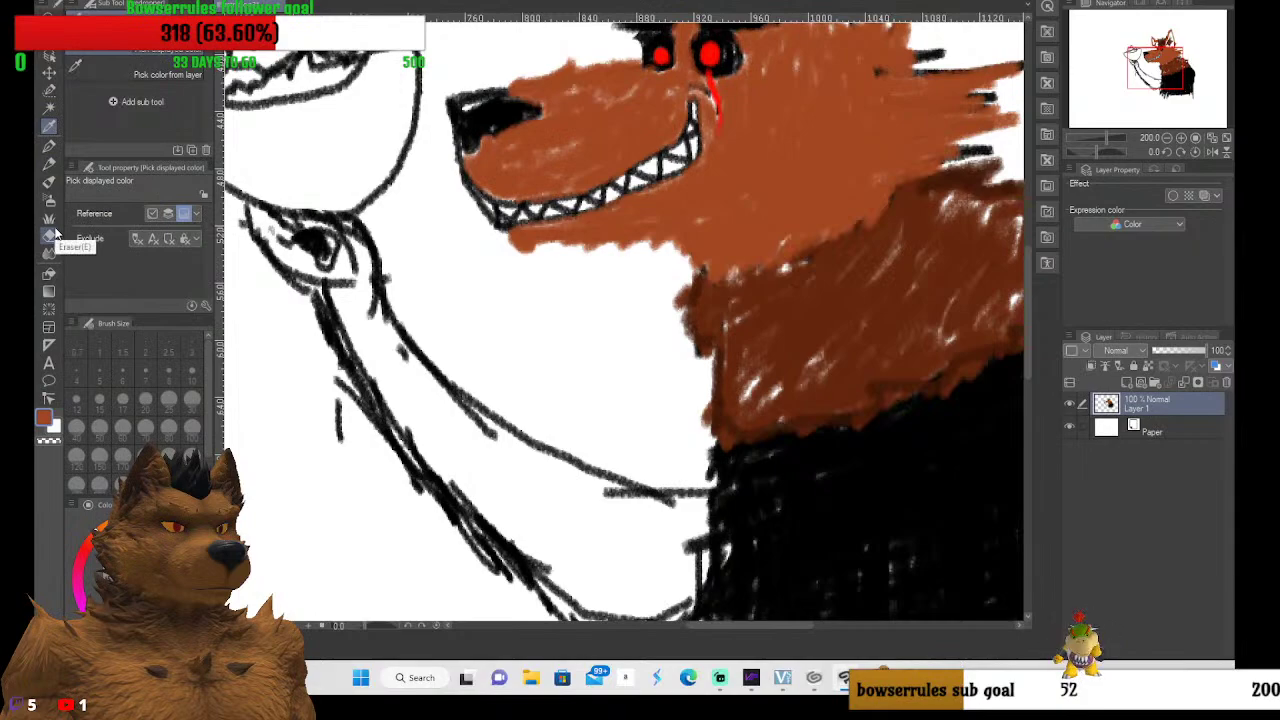
left_click(49, 163)
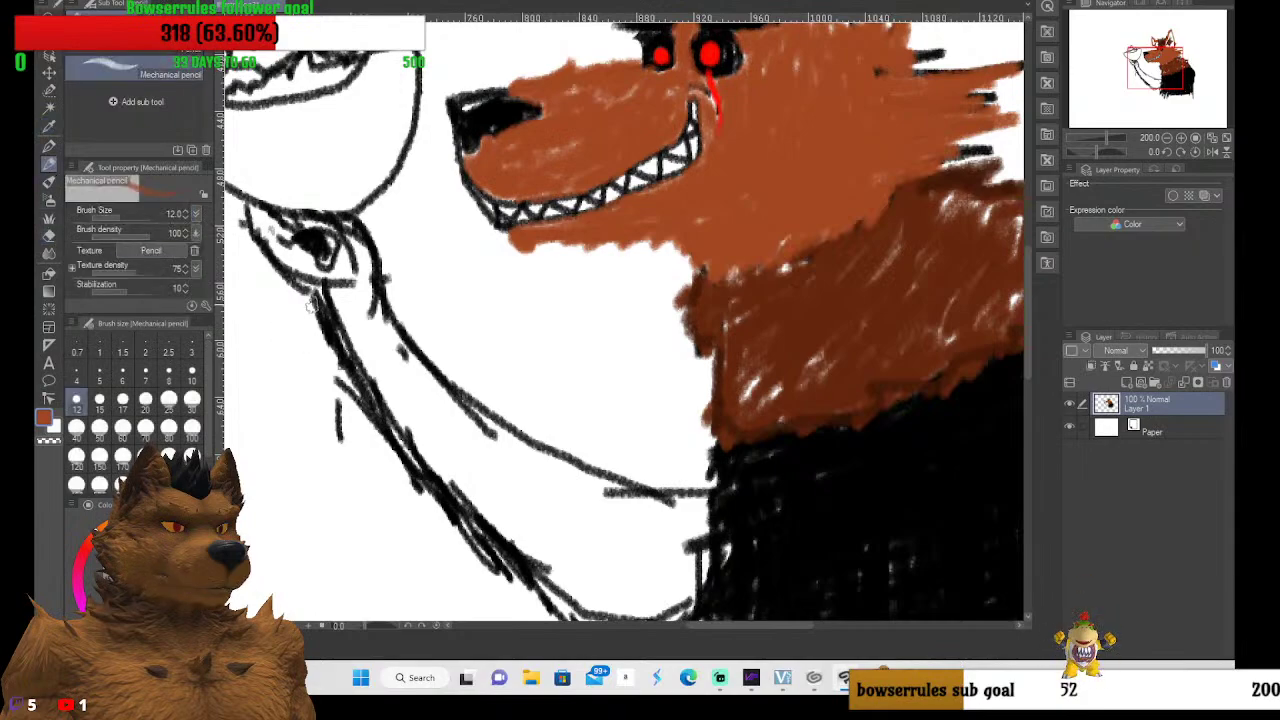
mouse_move(311, 302)
left_mouse_down()
mouse_move(353, 355)
mouse_move(365, 432)
mouse_move(380, 434)
mouse_move(382, 407)
mouse_move(446, 546)
mouse_move(459, 559)
mouse_move(439, 487)
mouse_move(476, 554)
mouse_move(457, 502)
mouse_move(532, 577)
mouse_move(476, 522)
mouse_move(505, 535)
left_mouse_up()
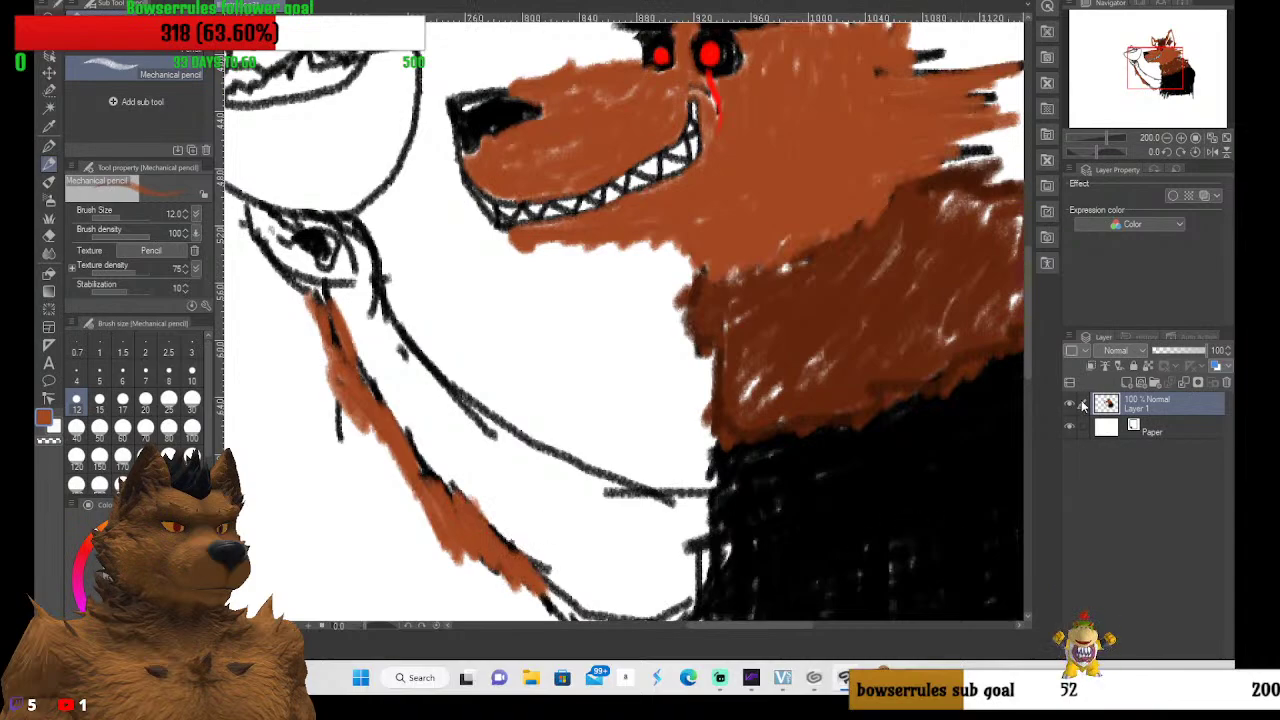
scroll(1020, 345, "down", 3)
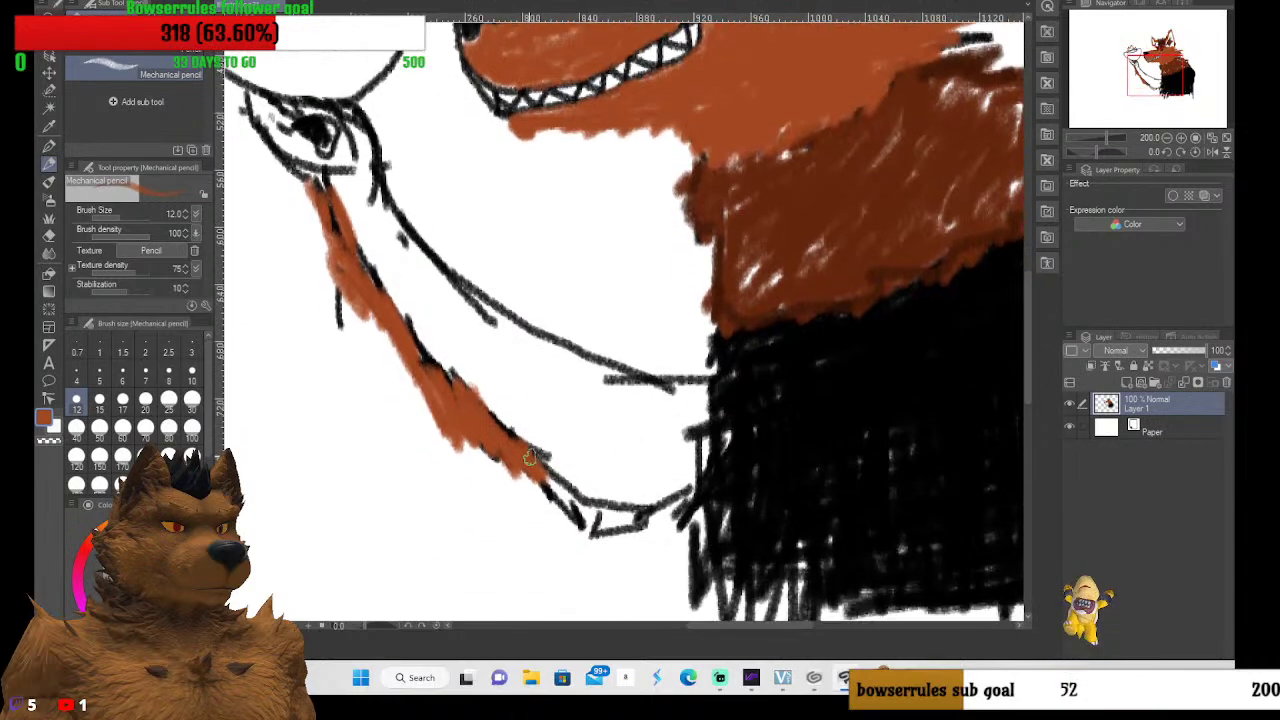
mouse_move(537, 478)
left_mouse_down()
mouse_move(590, 548)
mouse_move(579, 537)
mouse_move(601, 548)
mouse_move(647, 532)
mouse_move(644, 519)
mouse_move(615, 540)
mouse_move(568, 540)
mouse_move(632, 533)
mouse_move(646, 517)
mouse_move(615, 516)
mouse_move(672, 500)
mouse_move(588, 516)
mouse_move(641, 474)
mouse_move(666, 476)
mouse_move(570, 497)
mouse_move(600, 459)
mouse_move(506, 431)
mouse_move(411, 337)
mouse_move(430, 371)
mouse_move(295, 162)
mouse_move(347, 292)
mouse_move(377, 322)
mouse_move(339, 211)
mouse_move(352, 247)
mouse_move(367, 224)
mouse_move(373, 240)
mouse_move(376, 181)
mouse_move(381, 243)
mouse_move(393, 236)
mouse_move(385, 195)
mouse_move(398, 188)
mouse_move(452, 309)
mouse_move(417, 235)
mouse_move(472, 317)
mouse_move(449, 268)
mouse_move(545, 345)
mouse_move(405, 245)
mouse_move(562, 352)
mouse_move(645, 385)
mouse_move(612, 372)
mouse_move(615, 385)
mouse_move(698, 405)
mouse_move(670, 385)
mouse_move(714, 414)
mouse_move(690, 430)
mouse_move(620, 420)
mouse_move(660, 470)
mouse_move(705, 450)
mouse_move(695, 470)
mouse_move(650, 410)
mouse_move(615, 420)
mouse_move(560, 380)
mouse_move(620, 460)
mouse_move(590, 400)
mouse_move(420, 290)
mouse_move(350, 180)
mouse_move(305, 162)
mouse_move(340, 185)
mouse_move(378, 184)
mouse_move(405, 265)
mouse_move(546, 432)
mouse_move(470, 360)
mouse_move(540, 380)
mouse_move(420, 330)
mouse_move(535, 445)
mouse_move(597, 430)
mouse_move(650, 478)
mouse_move(618, 485)
mouse_move(606, 545)
mouse_move(590, 550)
mouse_move(574, 496)
mouse_move(604, 530)
mouse_move(625, 472)
mouse_move(713, 481)
left_mouse_up()
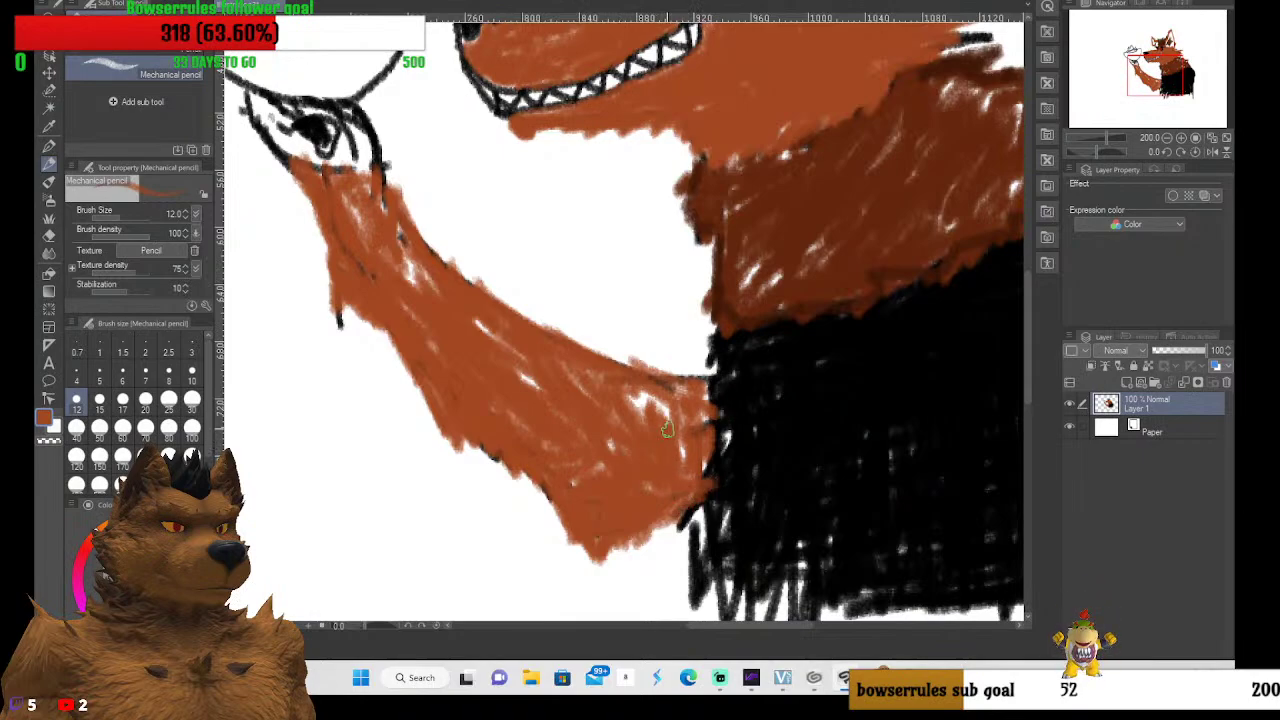
Cover the white gaps inside the arm with more orange-brown strokes from the elbow up to the wrist
mouse_move(667, 430)
left_mouse_down()
mouse_move(640, 400)
mouse_move(664, 420)
mouse_move(678, 408)
mouse_move(661, 398)
left_mouse_up()
mouse_move(536, 375)
left_mouse_down()
mouse_move(480, 330)
mouse_move(483, 350)
mouse_move(518, 358)
mouse_move(414, 283)
mouse_move(389, 224)
left_mouse_up()
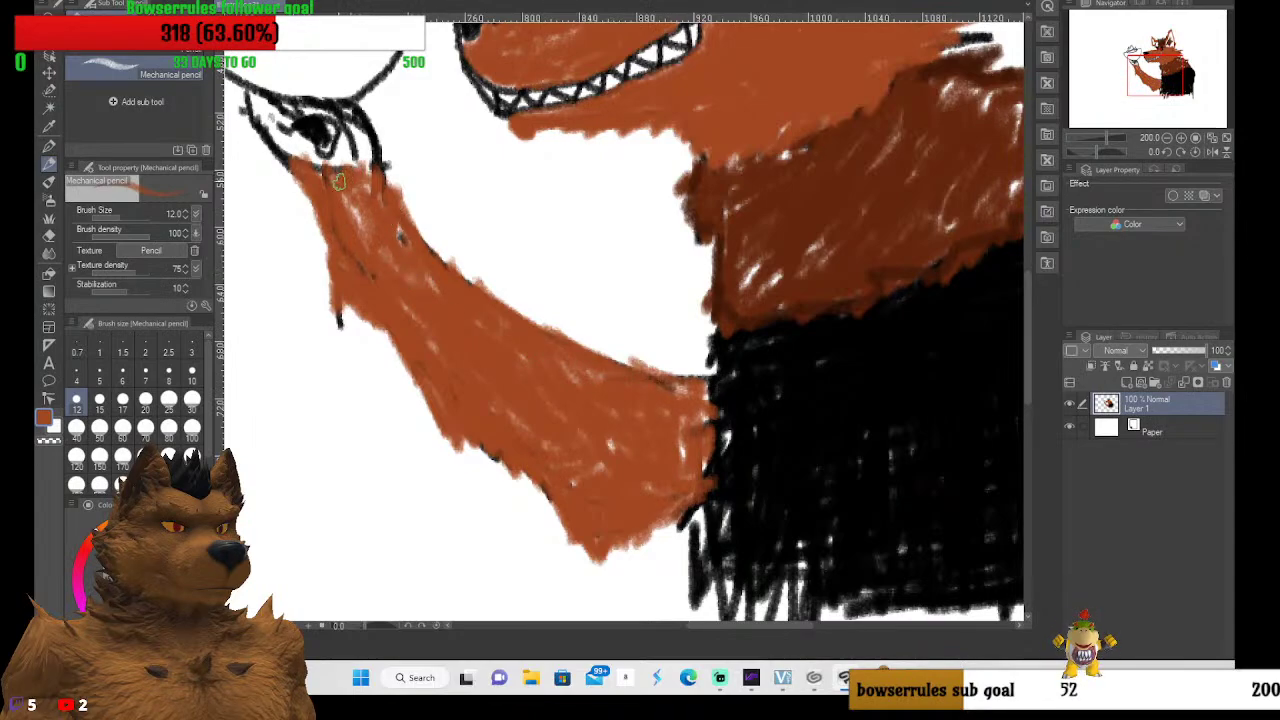
mouse_move(339, 181)
left_mouse_down()
mouse_move(366, 197)
mouse_move(396, 238)
left_mouse_up()
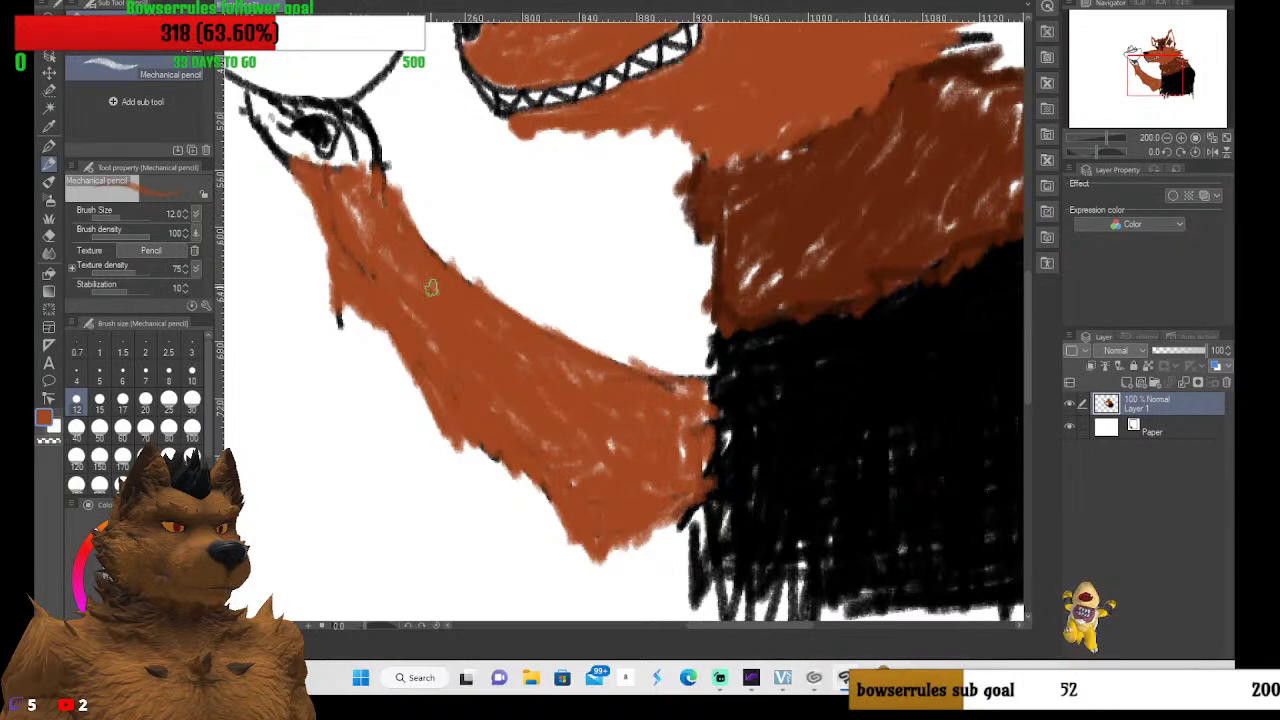
mouse_move(428, 286)
left_mouse_down()
mouse_move(379, 235)
mouse_move(386, 289)
left_mouse_up()
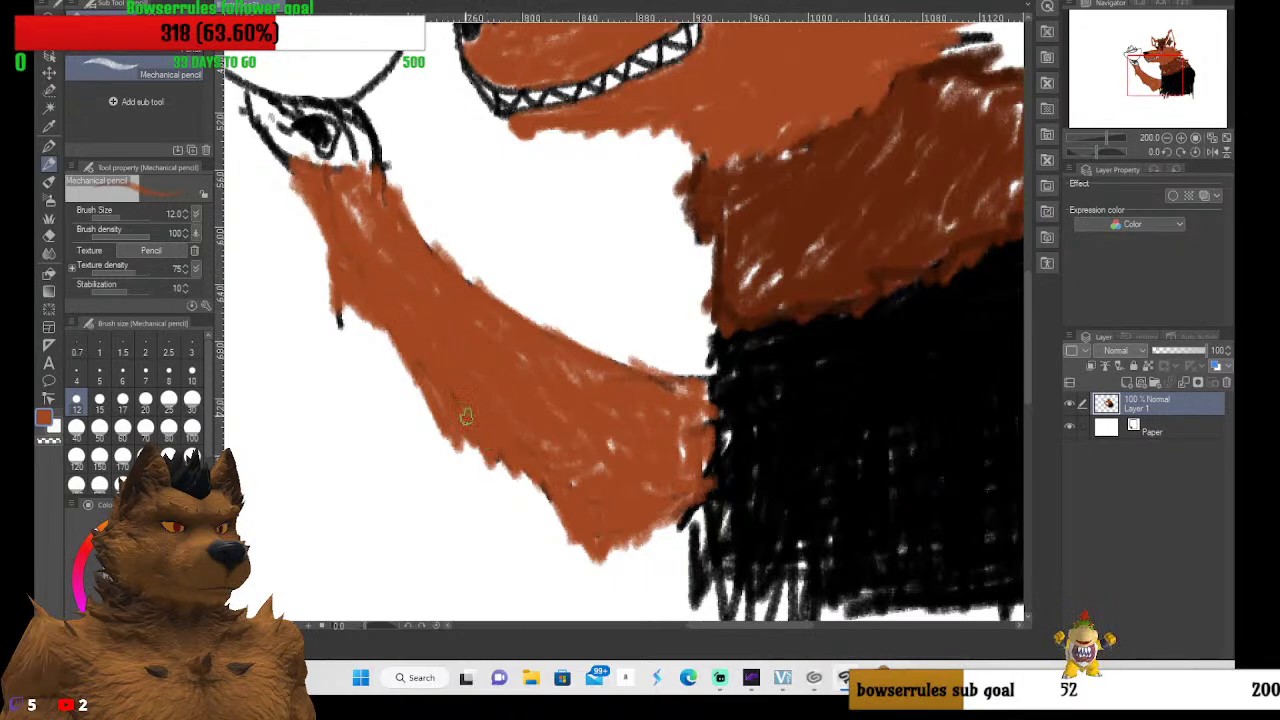
Add orange-brown fur tufts along the raised arm's upper edge and colour the fingers beneath the taco
mouse_move(402, 262)
left_mouse_down()
mouse_move(426, 239)
mouse_move(420, 200)
mouse_move(410, 242)
mouse_move(390, 212)
left_mouse_up()
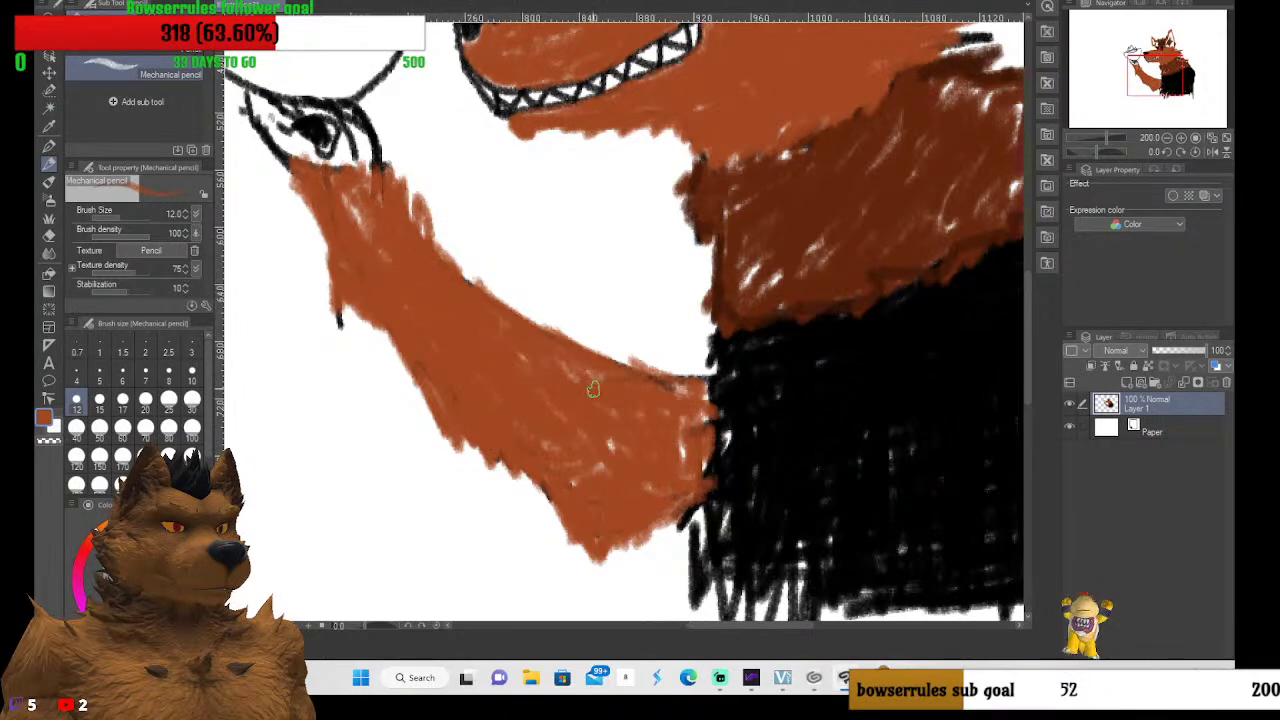
mouse_move(594, 376)
left_mouse_down()
mouse_move(606, 366)
mouse_move(650, 384)
mouse_move(631, 368)
mouse_move(655, 382)
mouse_move(668, 372)
mouse_move(692, 388)
mouse_move(670, 423)
left_mouse_up()
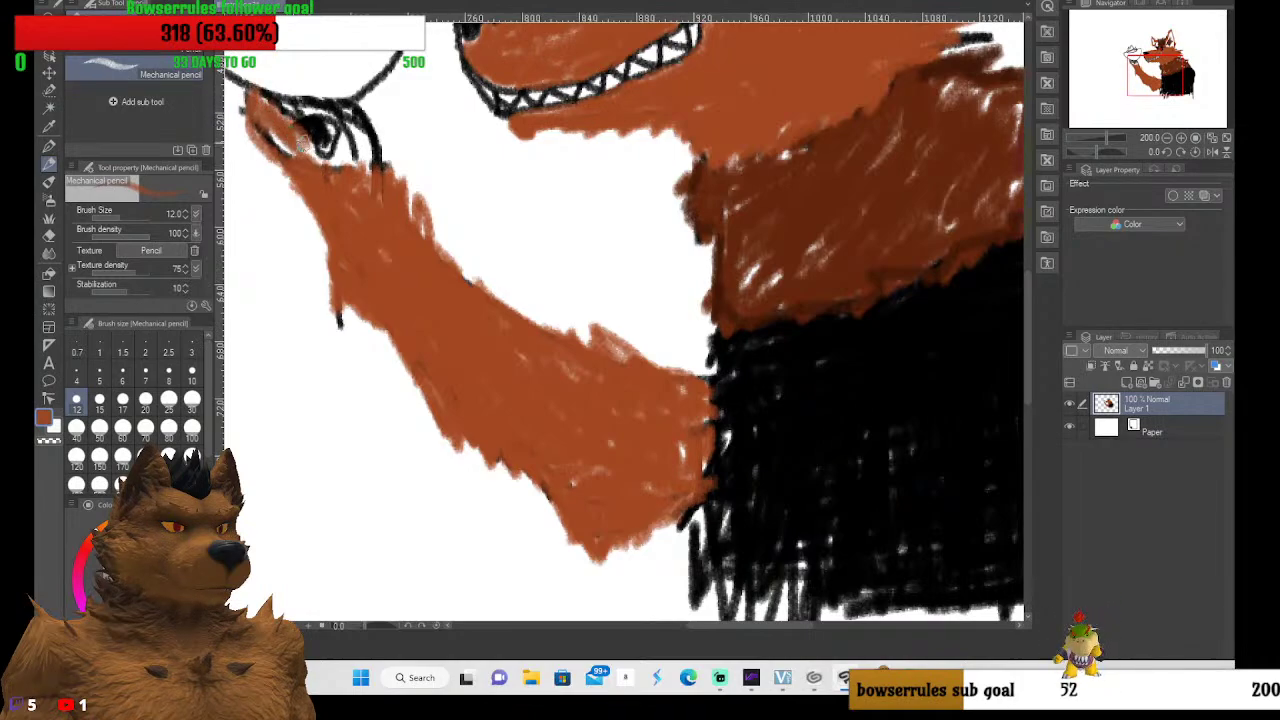
mouse_move(284, 140)
left_mouse_down()
mouse_move(334, 164)
mouse_move(348, 132)
mouse_move(352, 148)
left_mouse_up()
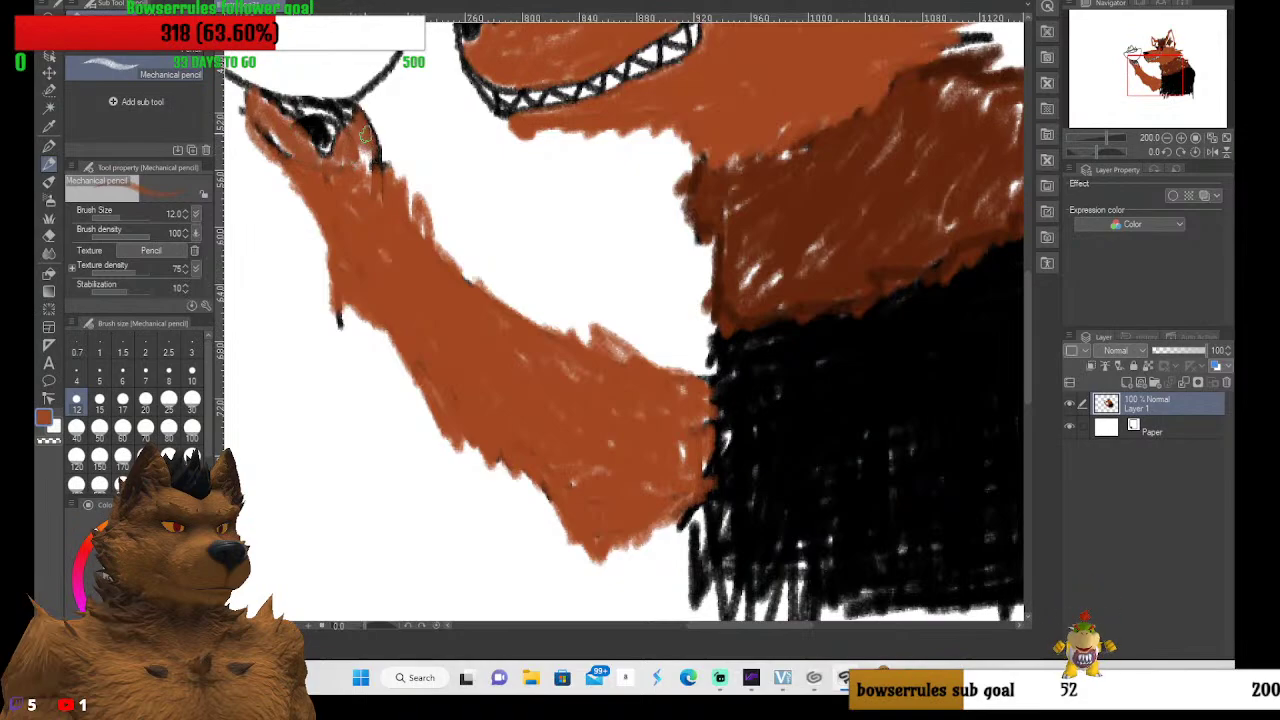
mouse_move(360, 158)
left_mouse_down()
mouse_move(383, 138)
mouse_move(376, 172)
left_mouse_up()
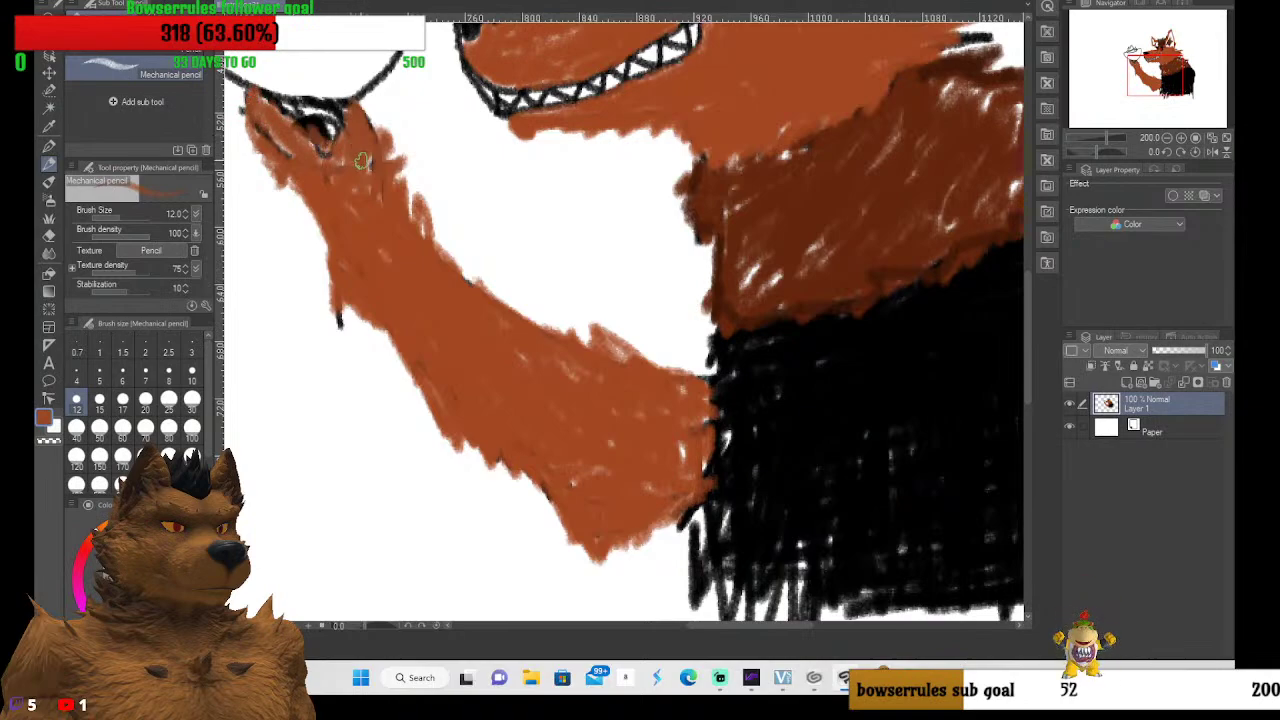
Smudge the black body with the Blend tool at size 12, fading its lower and back edges and softening its border with the chest fur
scroll(381, 160, "down", 1)
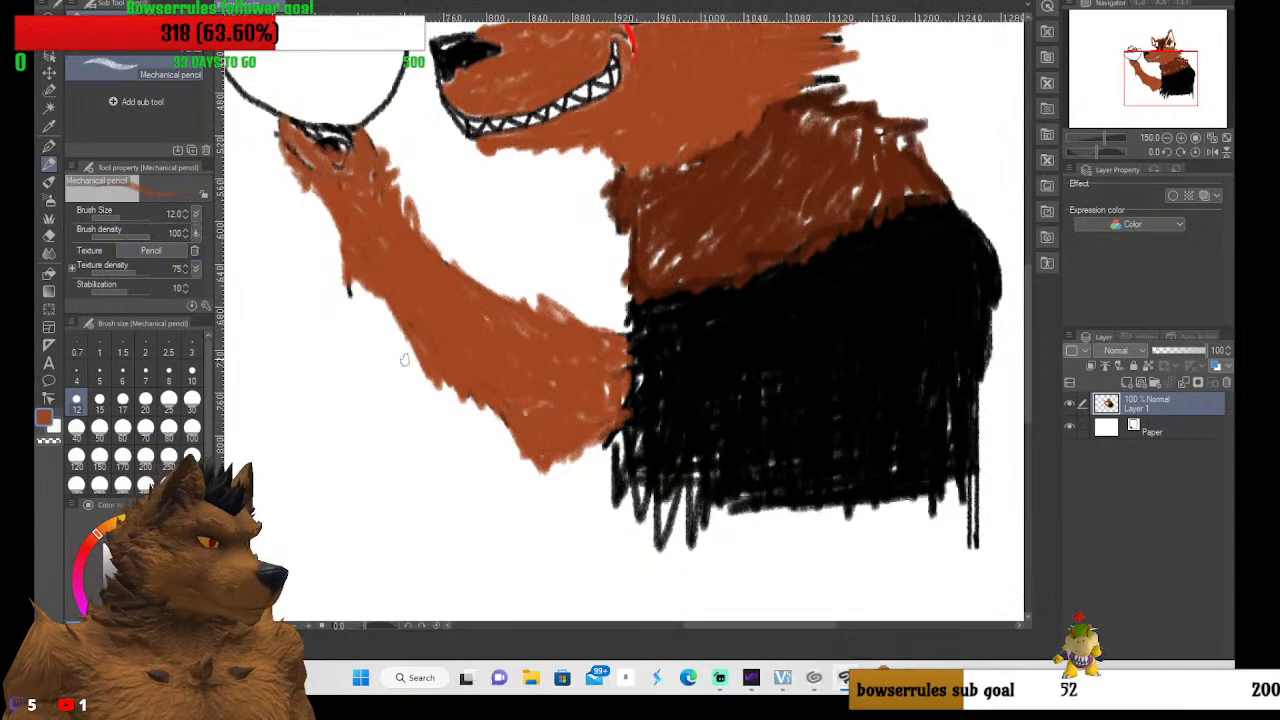
scroll(579, 416, "up", 1)
scroll(579, 416, "down", 2)
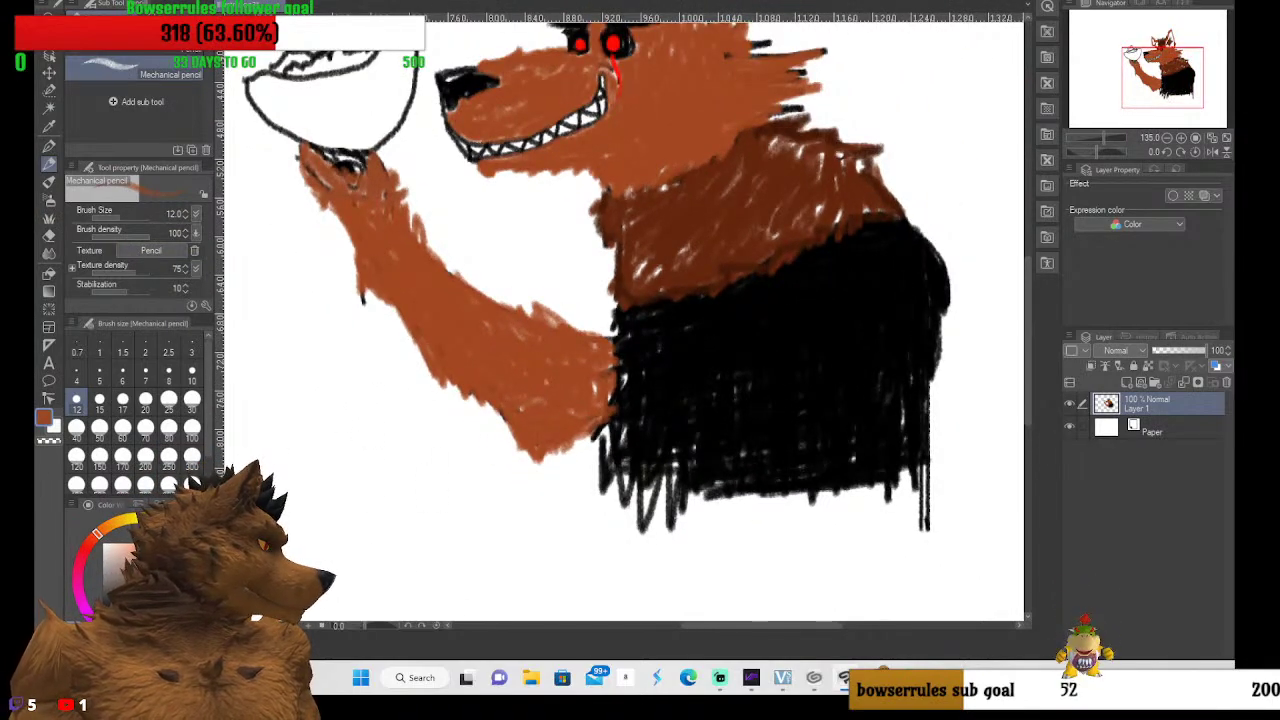
key("x")
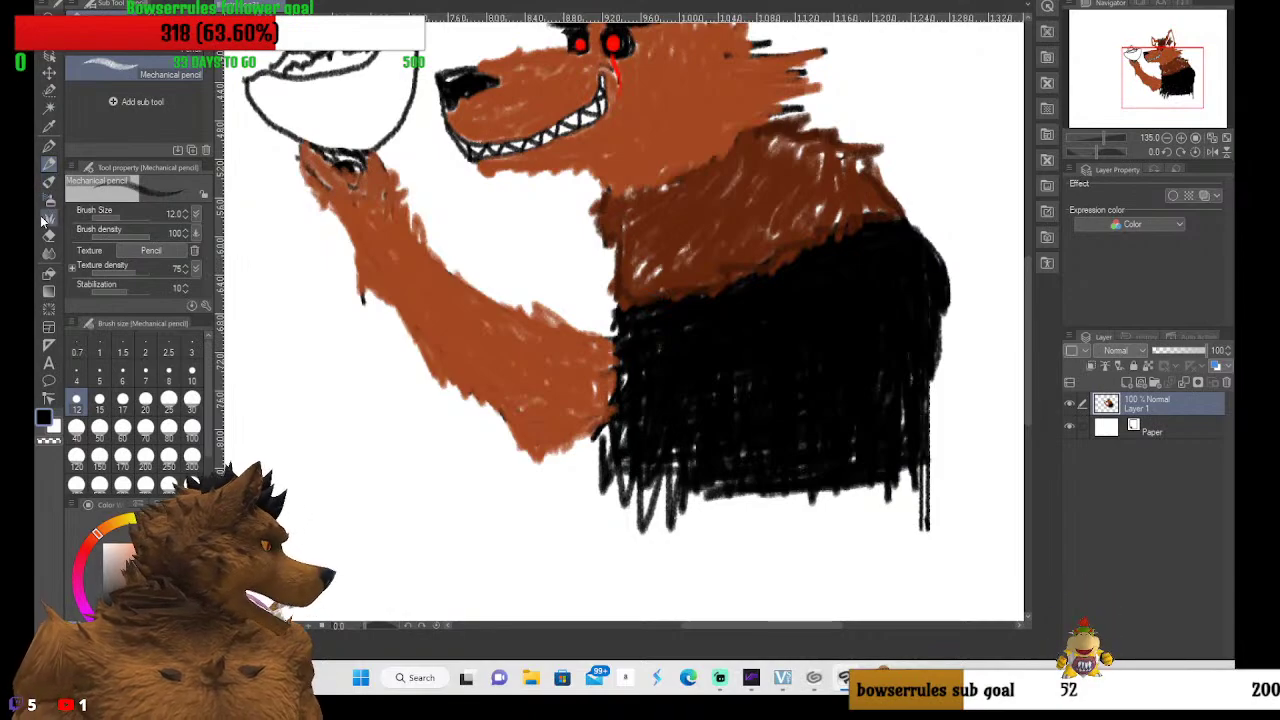
left_click(45, 263)
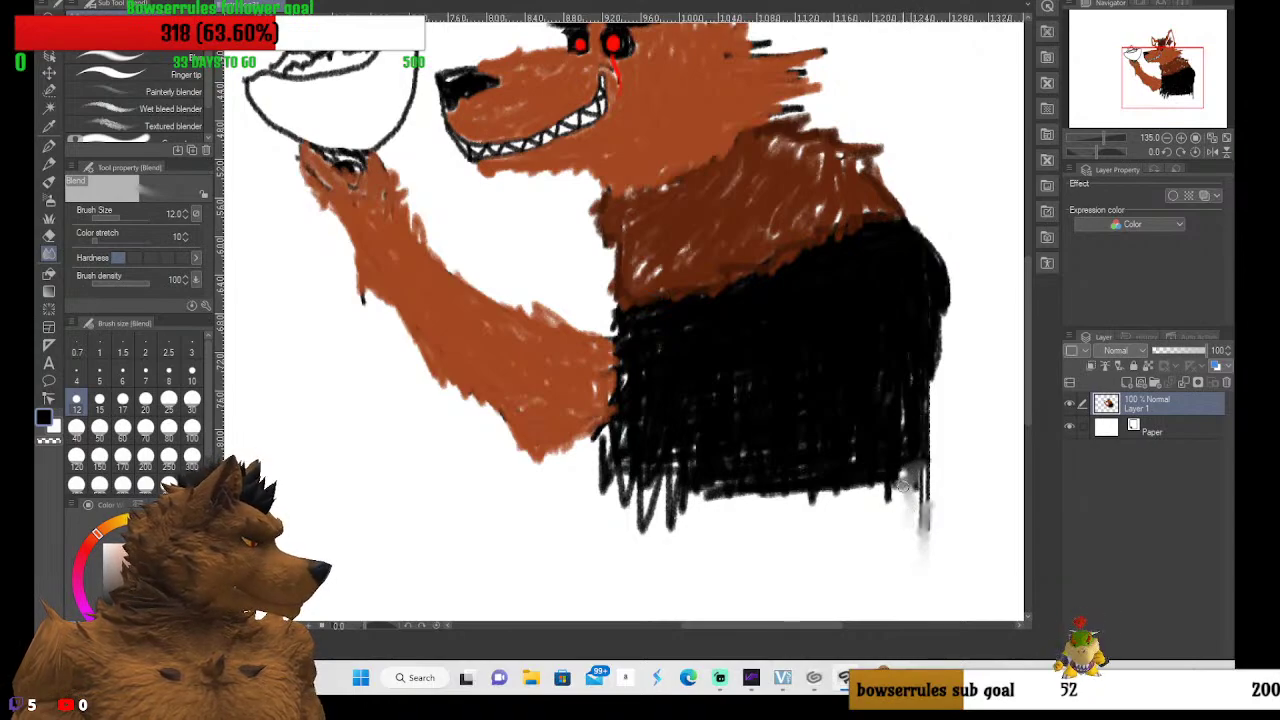
mouse_move(896, 482)
left_mouse_down()
mouse_move(785, 492)
mouse_move(800, 504)
mouse_move(885, 498)
mouse_move(824, 514)
left_mouse_up()
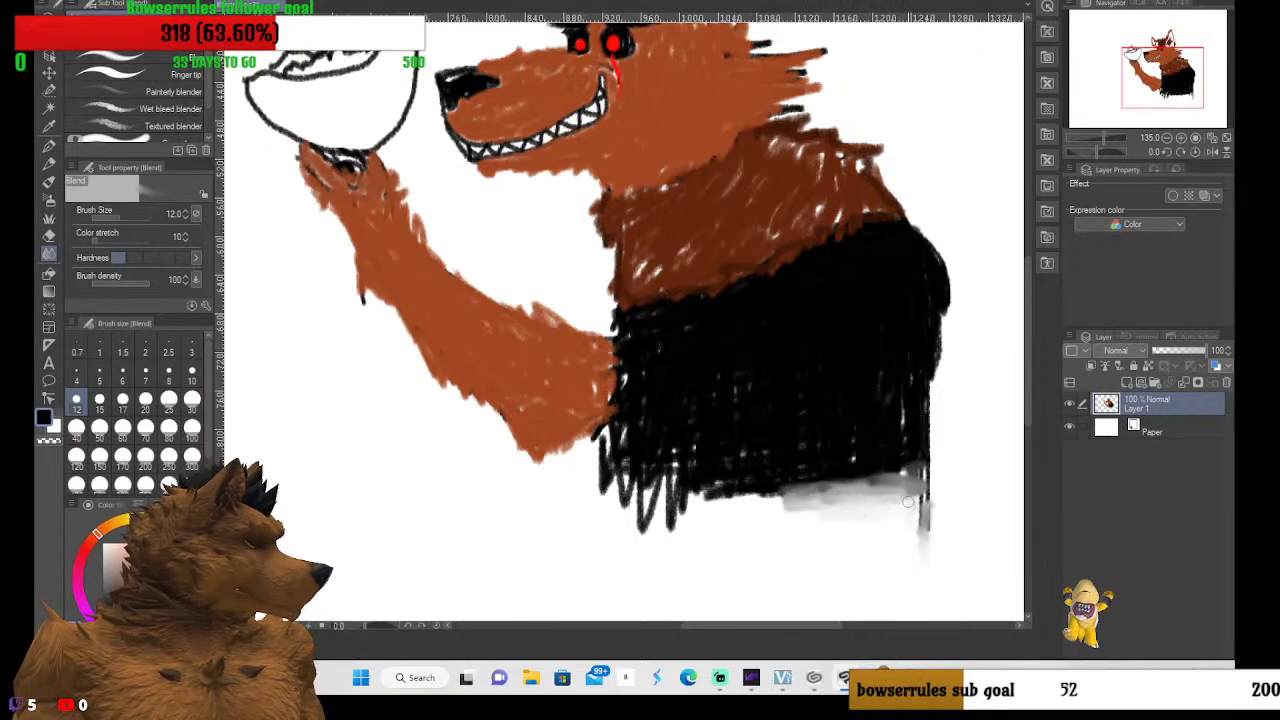
mouse_move(908, 502)
left_mouse_down()
mouse_move(709, 493)
mouse_move(660, 521)
mouse_move(678, 524)
mouse_move(670, 546)
mouse_move(645, 526)
mouse_move(621, 531)
mouse_move(661, 504)
mouse_move(616, 510)
mouse_move(599, 495)
mouse_move(613, 493)
mouse_move(607, 433)
mouse_move(624, 486)
mouse_move(674, 476)
mouse_move(675, 460)
mouse_move(646, 478)
mouse_move(621, 463)
mouse_move(632, 423)
mouse_move(617, 422)
mouse_move(627, 370)
mouse_move(616, 318)
mouse_move(679, 491)
mouse_move(805, 492)
mouse_move(817, 507)
mouse_move(830, 495)
mouse_move(861, 511)
mouse_move(880, 495)
mouse_move(890, 520)
mouse_move(926, 522)
mouse_move(813, 532)
mouse_move(722, 515)
mouse_move(632, 532)
mouse_move(600, 486)
mouse_move(775, 520)
mouse_move(853, 518)
mouse_move(920, 478)
mouse_move(913, 467)
mouse_move(845, 478)
mouse_move(870, 480)
mouse_move(840, 508)
mouse_move(834, 464)
mouse_move(785, 492)
mouse_move(888, 464)
left_mouse_up()
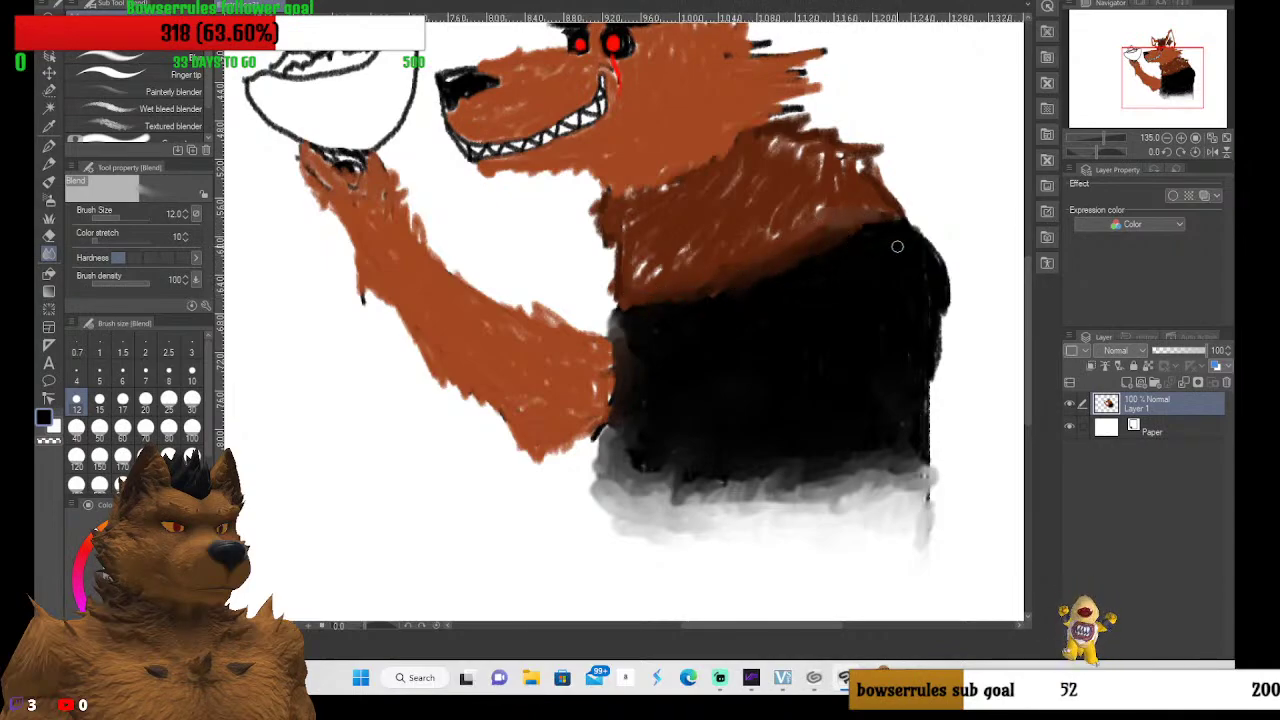
mouse_move(923, 308)
left_mouse_down()
mouse_move(928, 463)
mouse_move(943, 322)
mouse_move(934, 256)
mouse_move(947, 299)
mouse_move(927, 309)
mouse_move(922, 274)
mouse_move(933, 293)
mouse_move(909, 295)
mouse_move(918, 275)
mouse_move(919, 314)
mouse_move(927, 267)
mouse_move(912, 315)
mouse_move(935, 274)
mouse_move(909, 316)
mouse_move(925, 291)
mouse_move(889, 301)
mouse_move(931, 302)
mouse_move(893, 289)
mouse_move(927, 313)
mouse_move(899, 304)
mouse_move(905, 330)
mouse_move(902, 281)
mouse_move(904, 322)
mouse_move(928, 297)
mouse_move(881, 335)
left_mouse_up()
Cover the black fur lines at the back of the head with mechanical pencil strokes in the orange-brown sampled from the face
scroll(895, 418, "down", 3)
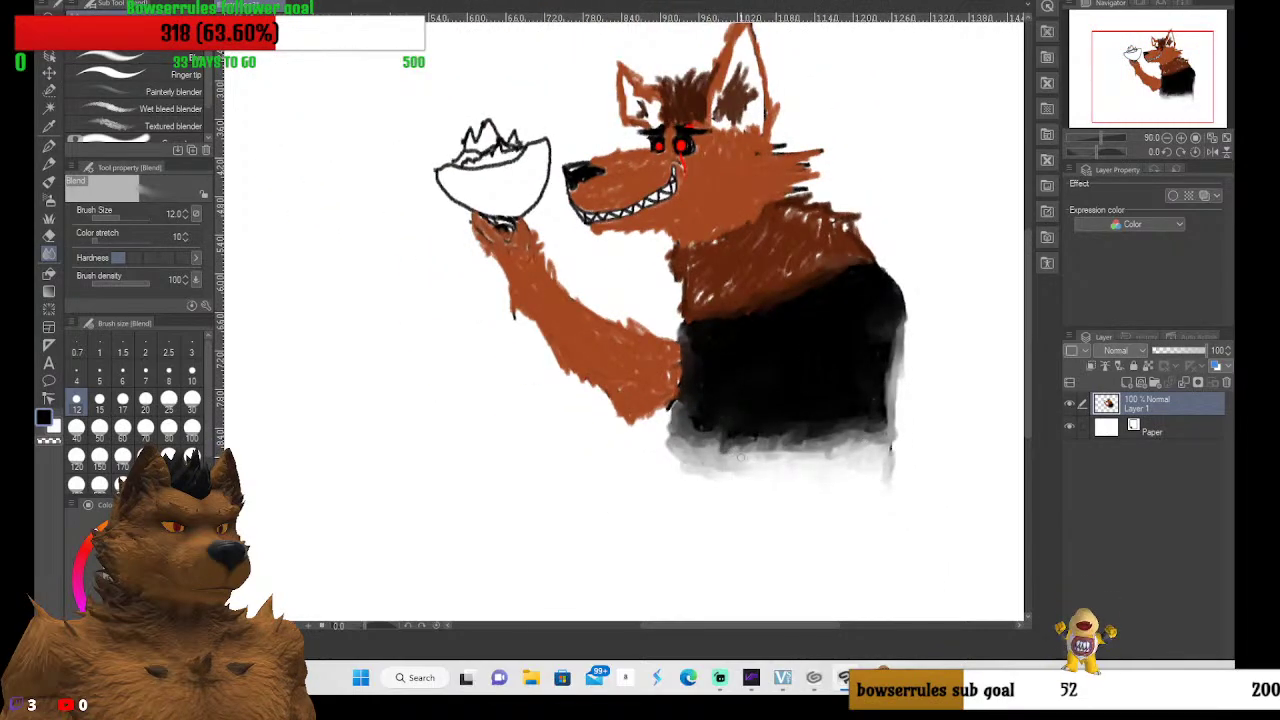
scroll(740, 457, "up", 2)
scroll(725, 465, "down", 1)
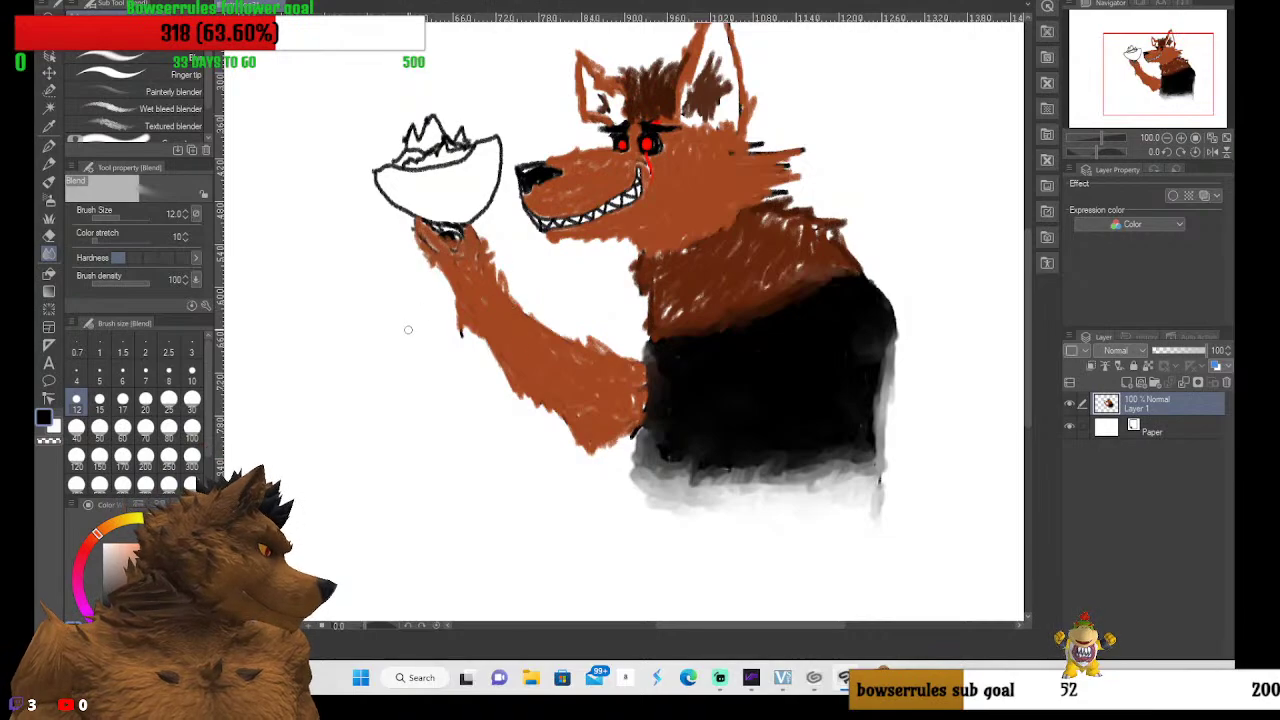
left_click(48, 126)
left_click(731, 181)
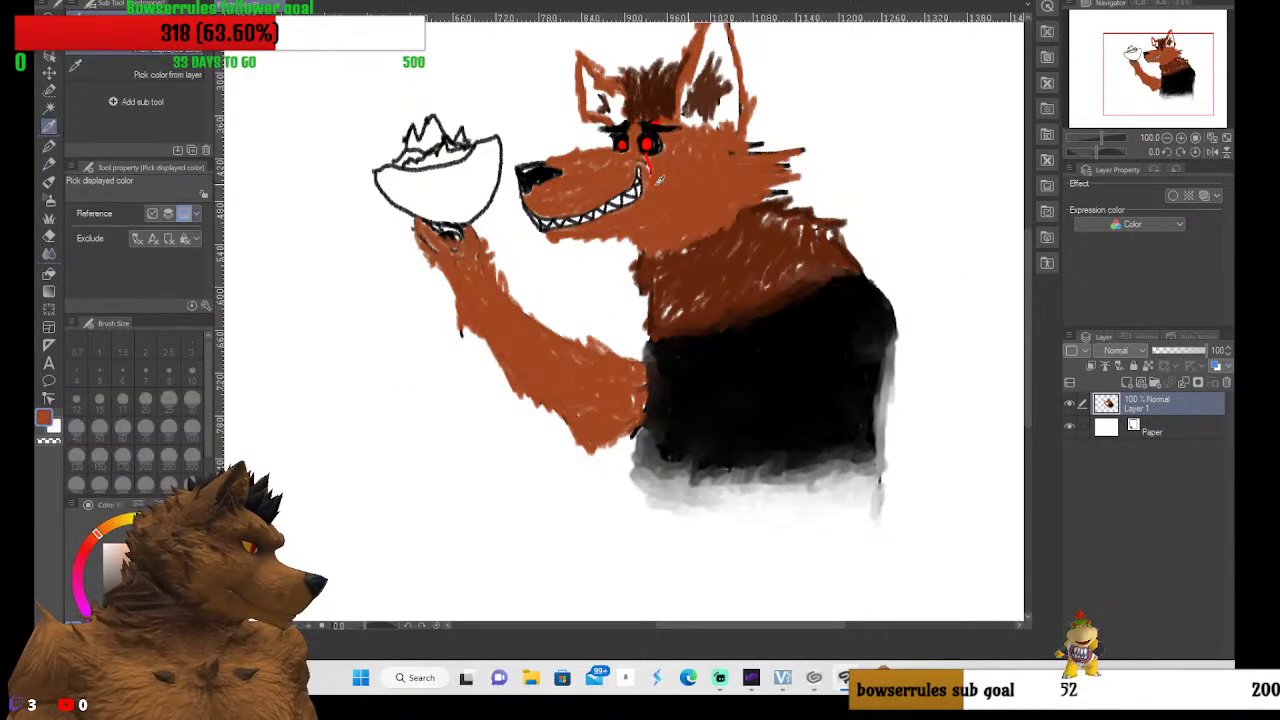
left_click(48, 164)
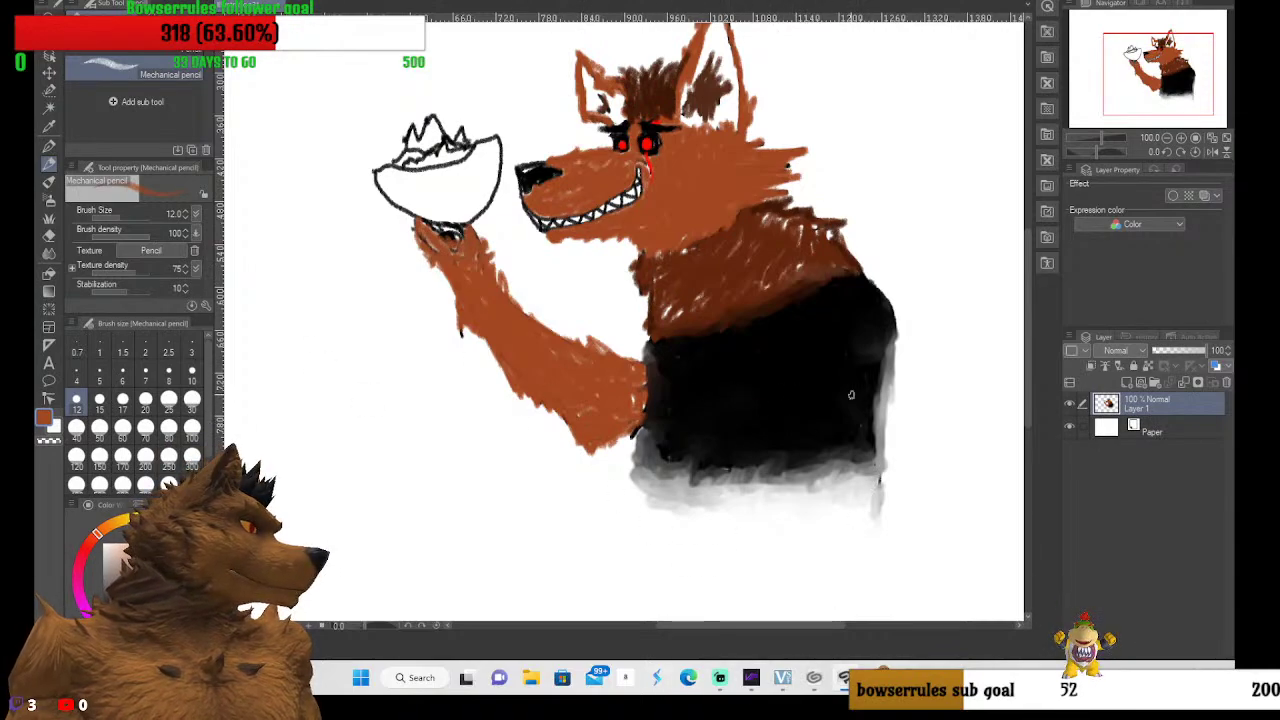
Trace the taco shell's black outline in bright orange-yellow with the mechanical pencil at brush size 8
scroll(736, 632, "left", 1)
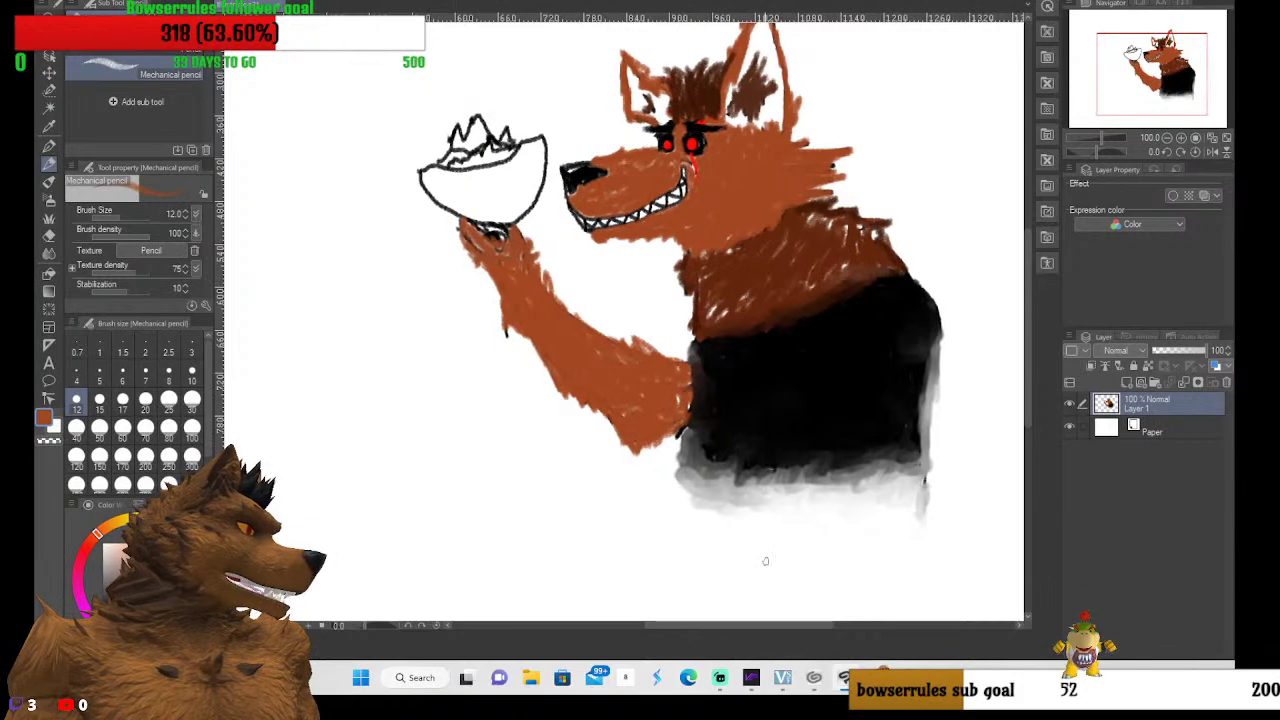
scroll(443, 143, "up", 2)
scroll(443, 143, "up", 4)
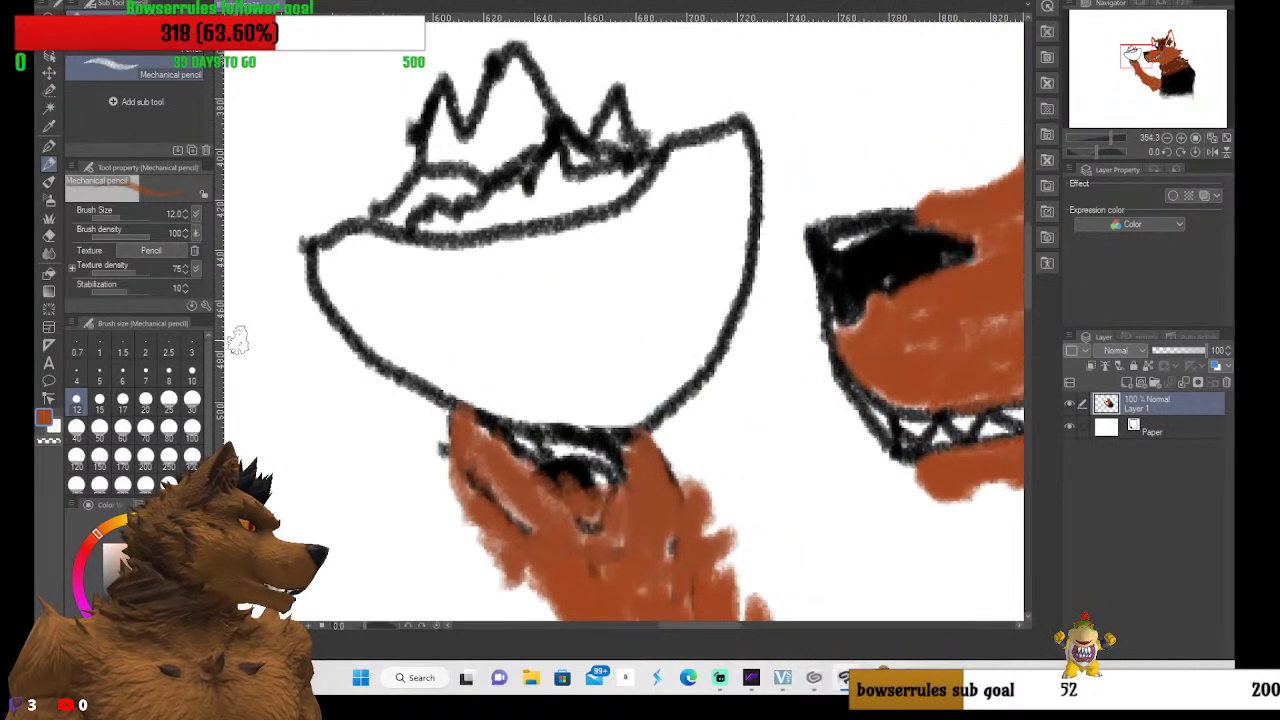
left_click(134, 519)
left_click(116, 520)
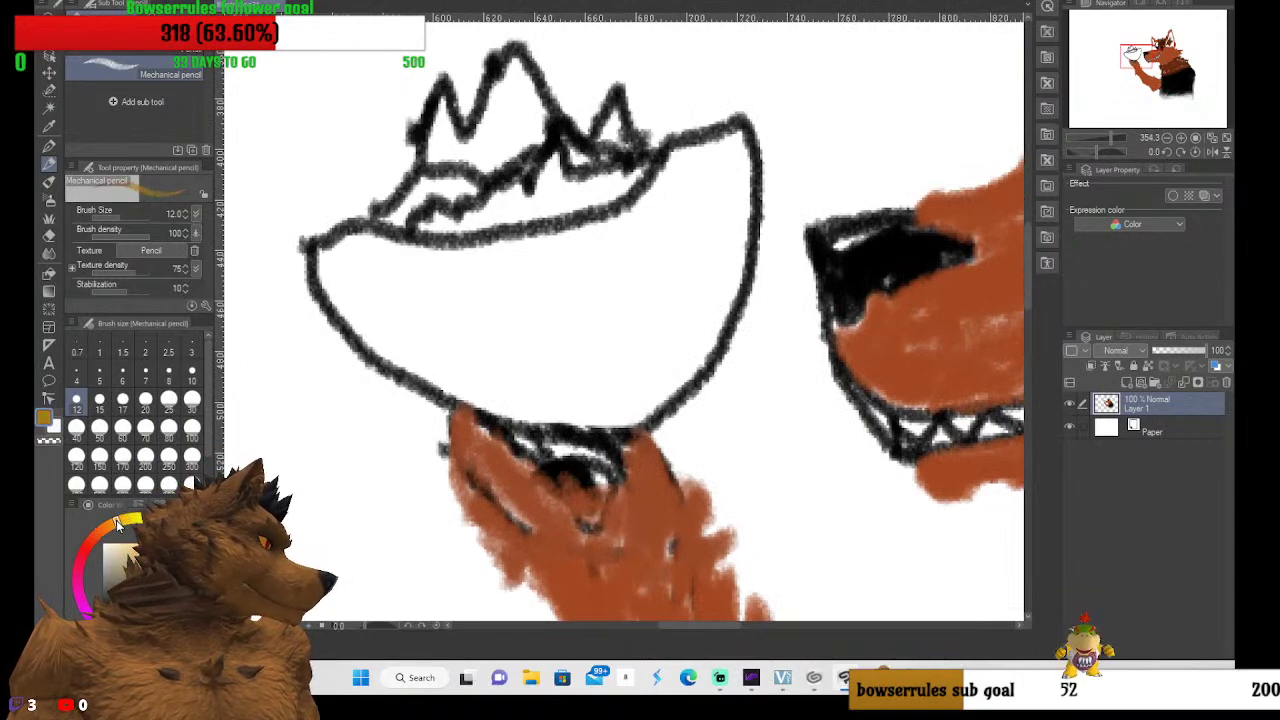
left_click(133, 556)
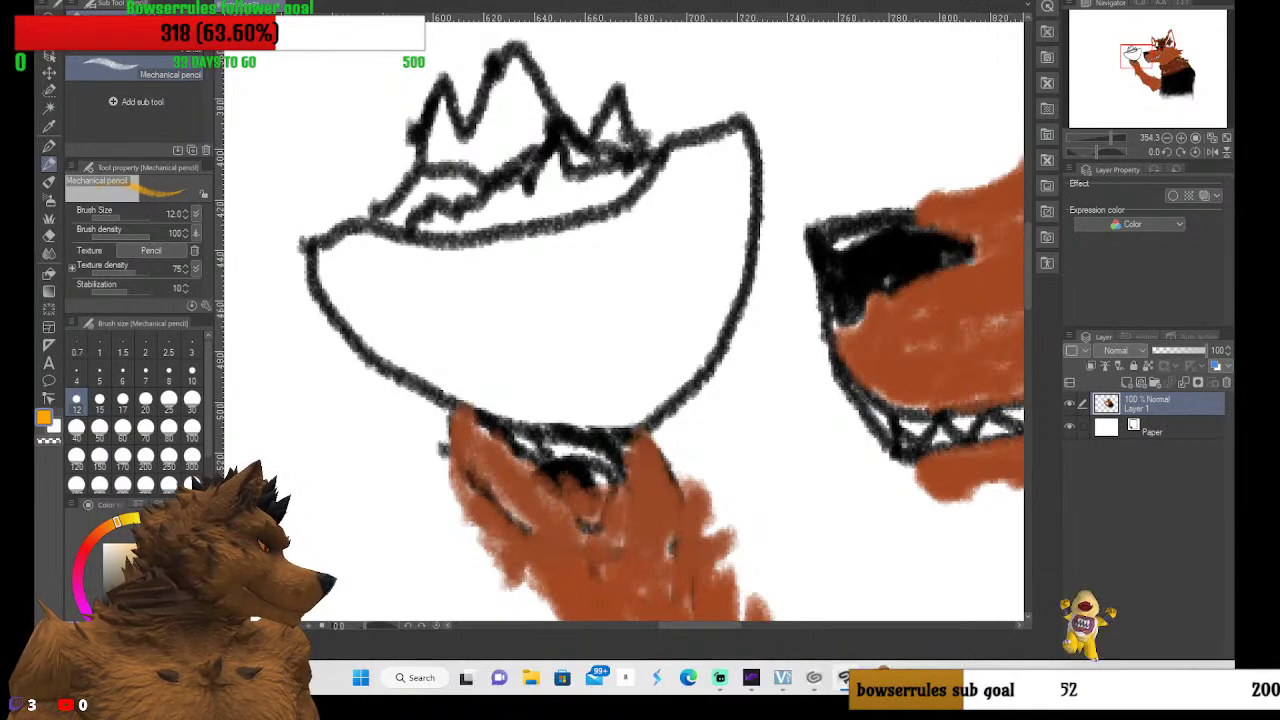
left_click(168, 378)
mouse_move(358, 234)
left_mouse_down()
mouse_move(306, 258)
mouse_move(330, 324)
mouse_move(460, 404)
mouse_move(578, 436)
mouse_move(652, 424)
mouse_move(700, 384)
mouse_move(730, 332)
mouse_move(756, 222)
mouse_move(748, 120)
mouse_move(666, 146)
mouse_move(618, 204)
mouse_move(575, 218)
mouse_move(432, 236)
mouse_move(326, 222)
mouse_move(468, 240)
mouse_move(580, 220)
mouse_move(640, 200)
mouse_move(680, 152)
mouse_move(745, 119)
mouse_move(758, 124)
mouse_move(752, 250)
left_mouse_up()
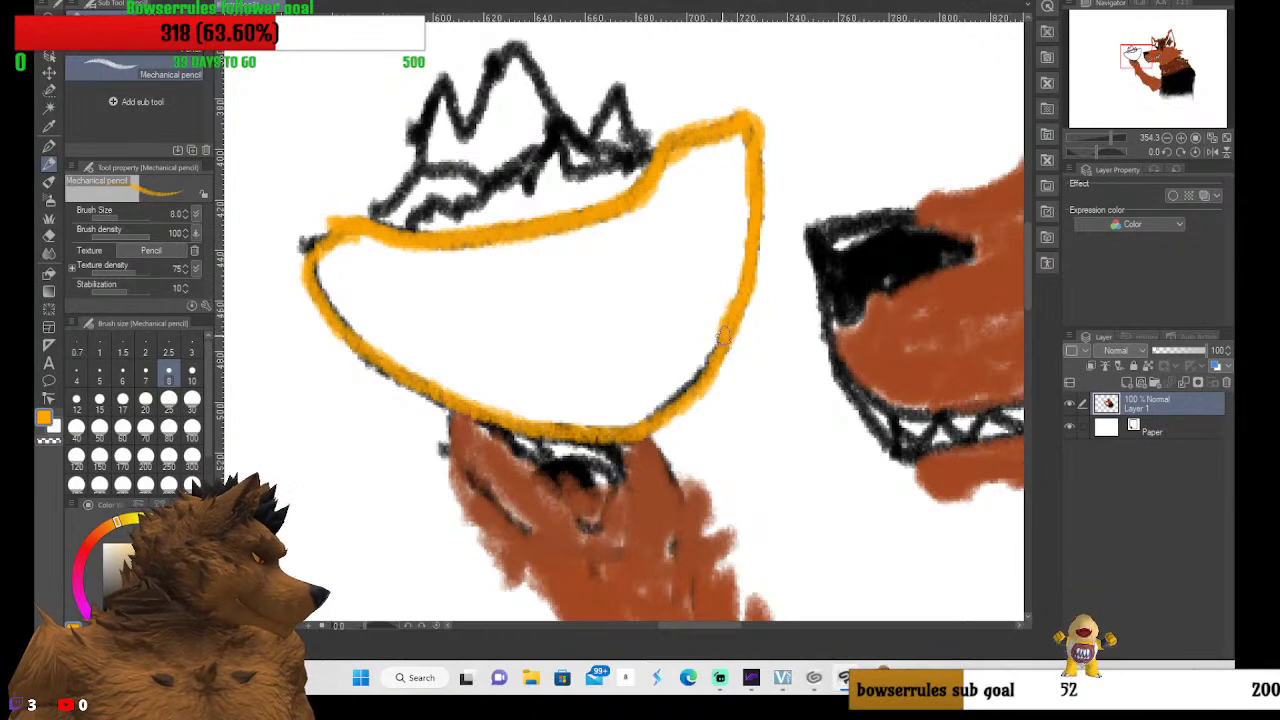
mouse_move(722, 339)
left_mouse_down()
mouse_move(628, 423)
mouse_move(487, 419)
mouse_move(365, 360)
left_mouse_up()
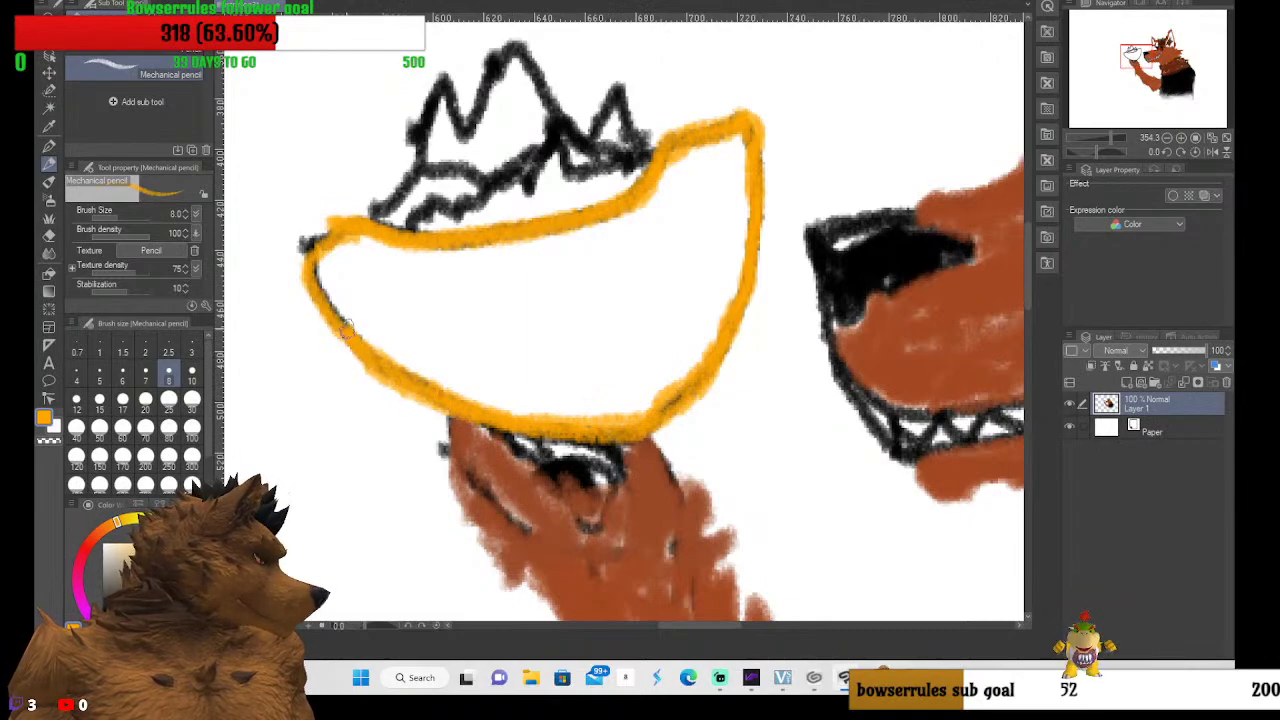
Fill the taco shell with solid orange-yellow strokes, covering the remaining black edges and white gaps
mouse_move(327, 305)
left_mouse_down()
mouse_move(298, 238)
mouse_move(348, 236)
mouse_move(297, 256)
mouse_move(356, 230)
mouse_move(338, 226)
mouse_move(301, 254)
mouse_move(326, 292)
mouse_move(376, 233)
mouse_move(497, 247)
mouse_move(640, 203)
mouse_move(532, 234)
left_mouse_up()
mouse_move(352, 234)
left_mouse_down()
mouse_move(459, 241)
mouse_move(374, 224)
mouse_move(342, 249)
mouse_move(457, 253)
mouse_move(395, 268)
mouse_move(535, 254)
mouse_move(367, 264)
mouse_move(383, 249)
mouse_move(315, 287)
mouse_move(388, 253)
mouse_move(382, 286)
mouse_move(323, 301)
mouse_move(387, 279)
mouse_move(532, 276)
mouse_move(402, 305)
mouse_move(350, 268)
mouse_move(479, 262)
mouse_move(478, 287)
mouse_move(358, 323)
mouse_move(413, 316)
mouse_move(396, 347)
mouse_move(356, 308)
mouse_move(387, 345)
mouse_move(331, 305)
mouse_move(432, 372)
mouse_move(369, 339)
mouse_move(444, 395)
mouse_move(386, 364)
mouse_move(486, 405)
mouse_move(643, 414)
mouse_move(597, 423)
mouse_move(684, 394)
mouse_move(653, 421)
mouse_move(677, 393)
mouse_move(592, 416)
mouse_move(598, 405)
mouse_move(479, 395)
mouse_move(618, 404)
mouse_move(415, 366)
mouse_move(337, 290)
mouse_move(350, 312)
mouse_move(317, 248)
mouse_move(409, 336)
mouse_move(377, 289)
mouse_move(457, 347)
mouse_move(410, 300)
mouse_move(456, 355)
mouse_move(391, 293)
mouse_move(498, 351)
mouse_move(406, 327)
mouse_move(438, 312)
mouse_move(449, 351)
mouse_move(446, 308)
mouse_move(510, 362)
mouse_move(545, 330)
mouse_move(530, 368)
mouse_move(506, 375)
mouse_move(383, 333)
mouse_move(475, 339)
mouse_move(466, 369)
mouse_move(604, 376)
mouse_move(636, 404)
mouse_move(714, 330)
mouse_move(738, 265)
mouse_move(706, 336)
mouse_move(695, 330)
mouse_move(655, 368)
mouse_move(640, 344)
mouse_move(615, 340)
mouse_move(659, 353)
mouse_move(701, 290)
mouse_move(646, 340)
mouse_move(520, 333)
mouse_move(565, 326)
mouse_move(480, 285)
mouse_move(515, 275)
mouse_move(437, 317)
mouse_move(600, 310)
mouse_move(630, 315)
mouse_move(622, 333)
mouse_move(652, 340)
mouse_move(735, 225)
mouse_move(720, 285)
mouse_move(740, 262)
mouse_move(750, 185)
mouse_move(712, 272)
mouse_move(722, 205)
mouse_move(680, 280)
mouse_move(605, 300)
mouse_move(690, 200)
mouse_move(568, 314)
mouse_move(703, 200)
mouse_move(600, 272)
mouse_move(705, 195)
mouse_move(691, 265)
mouse_move(705, 270)
mouse_move(622, 272)
mouse_move(668, 250)
mouse_move(493, 300)
mouse_move(610, 250)
mouse_move(461, 290)
left_mouse_up()
mouse_move(540, 252)
left_mouse_down()
mouse_move(648, 203)
mouse_move(592, 251)
mouse_move(614, 244)
mouse_move(668, 192)
mouse_move(600, 268)
mouse_move(684, 184)
mouse_move(627, 248)
mouse_move(667, 196)
mouse_move(659, 222)
mouse_move(699, 148)
mouse_move(635, 202)
mouse_move(665, 162)
mouse_move(688, 145)
mouse_move(662, 186)
mouse_move(704, 142)
mouse_move(669, 201)
mouse_move(706, 137)
mouse_move(698, 195)
mouse_move(728, 126)
mouse_move(711, 184)
mouse_move(740, 133)
mouse_move(715, 190)
mouse_move(734, 142)
mouse_move(731, 191)
mouse_move(745, 133)
left_mouse_up()
left_click_drag(740, 188, 649, 193)
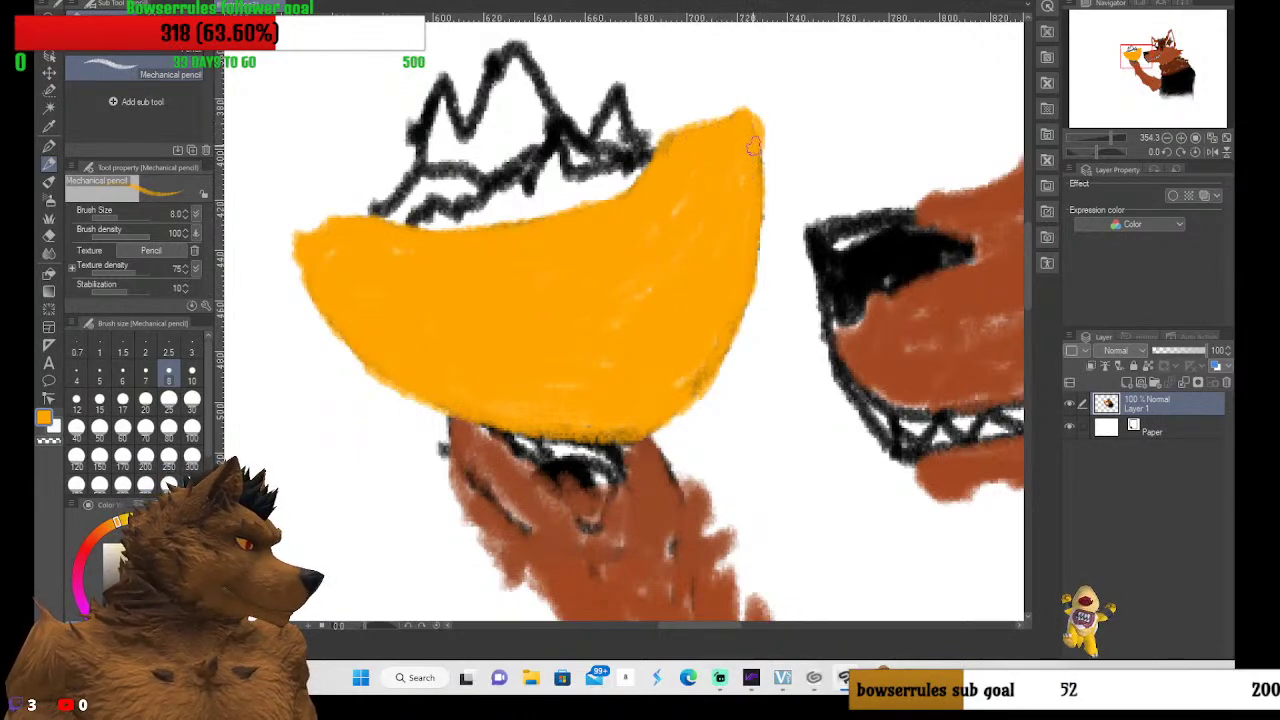
left_click_drag(757, 222, 752, 168)
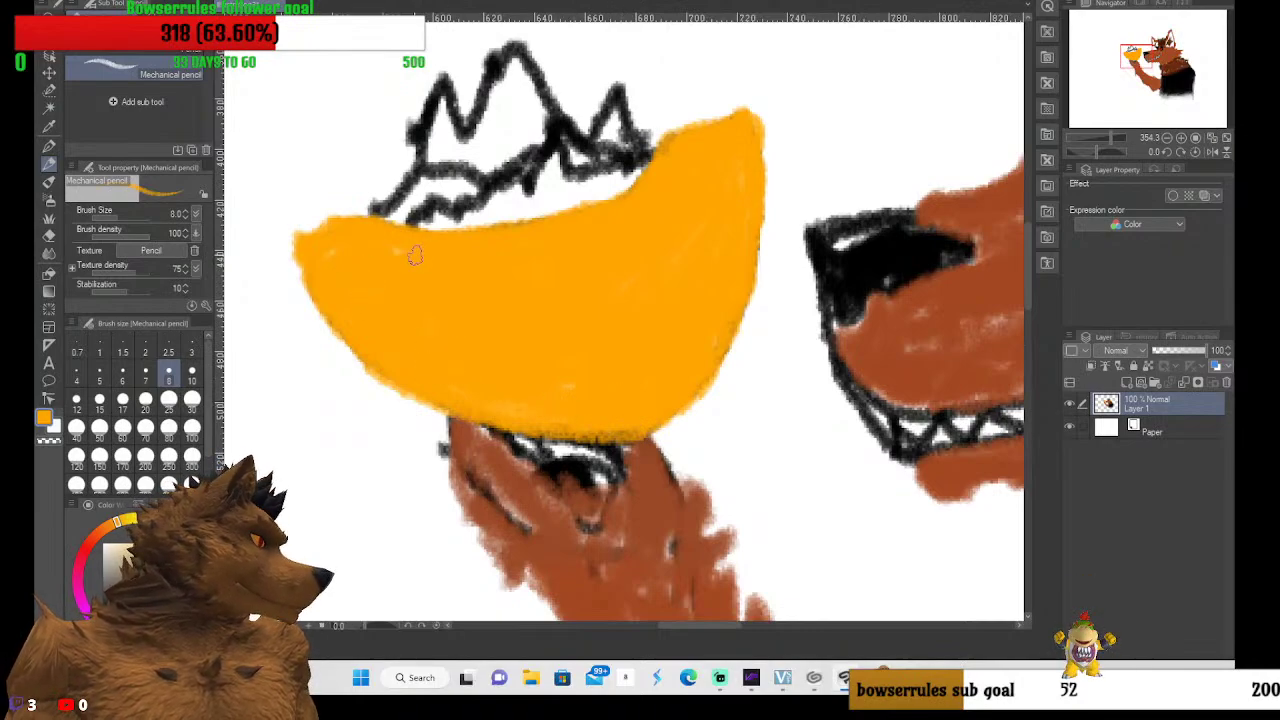
mouse_move(424, 262)
left_mouse_down()
mouse_move(294, 264)
mouse_move(332, 310)
mouse_move(328, 237)
left_mouse_up()
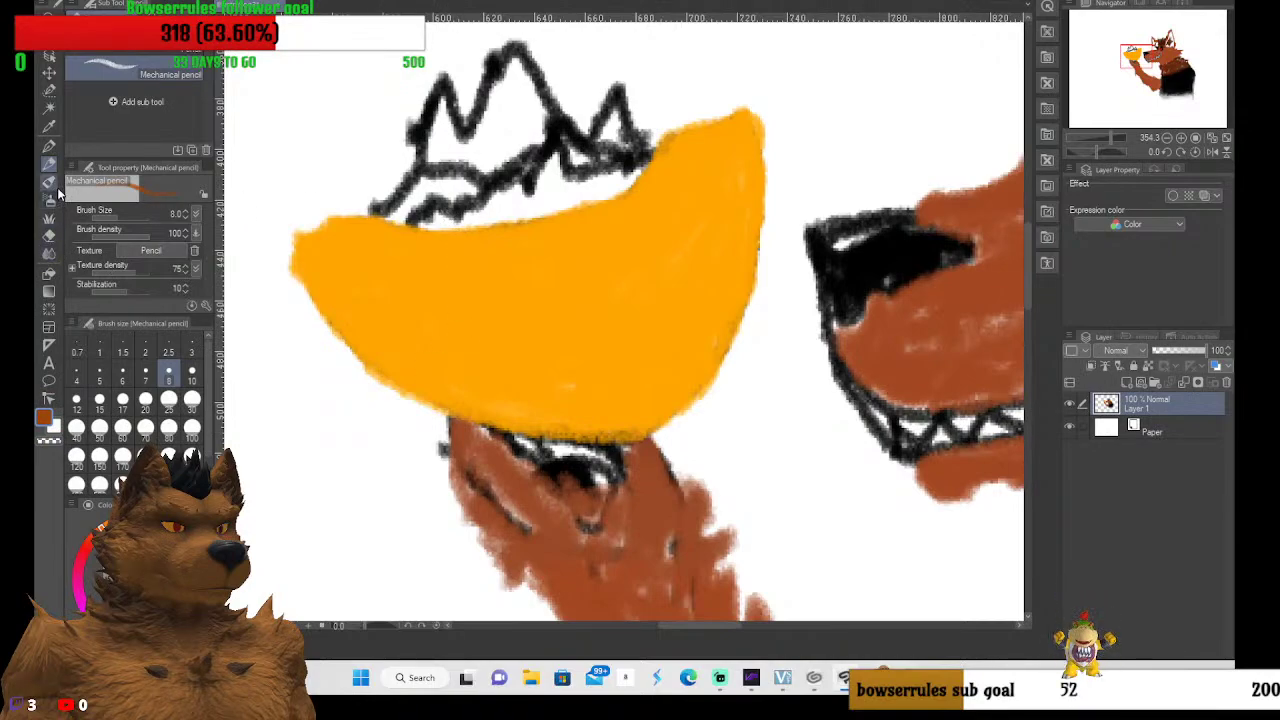
Colour the taco's meat filling brown and the lettuce peaks above it green at brush size 7
left_click(145, 372)
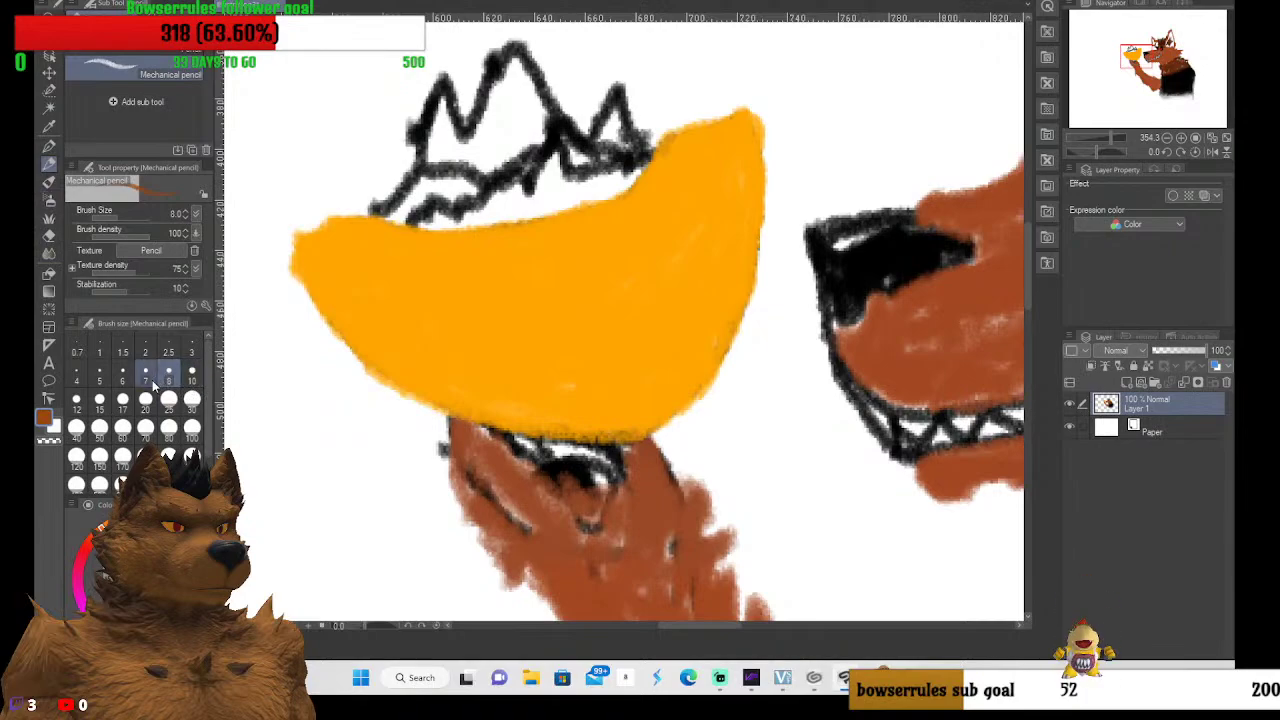
mouse_move(427, 208)
left_mouse_down()
mouse_move(429, 213)
mouse_move(467, 212)
mouse_move(428, 222)
mouse_move(499, 207)
mouse_move(493, 217)
mouse_move(498, 181)
mouse_move(488, 189)
mouse_move(520, 174)
mouse_move(522, 199)
mouse_move(553, 155)
mouse_move(559, 177)
mouse_move(577, 162)
mouse_move(579, 177)
mouse_move(593, 161)
mouse_move(606, 174)
mouse_move(635, 163)
mouse_move(614, 178)
mouse_move(545, 165)
mouse_move(475, 197)
mouse_move(467, 178)
mouse_move(438, 190)
mouse_move(433, 180)
mouse_move(412, 215)
mouse_move(386, 222)
mouse_move(422, 186)
mouse_move(427, 199)
mouse_move(452, 188)
mouse_move(466, 202)
mouse_move(530, 182)
mouse_move(506, 204)
mouse_move(516, 219)
mouse_move(528, 206)
mouse_move(499, 218)
mouse_move(531, 196)
mouse_move(522, 211)
mouse_move(534, 206)
mouse_move(546, 180)
mouse_move(552, 200)
mouse_move(555, 178)
mouse_move(535, 201)
mouse_move(570, 180)
mouse_move(540, 210)
mouse_move(590, 170)
mouse_move(565, 205)
mouse_move(615, 180)
mouse_move(595, 205)
mouse_move(625, 175)
mouse_move(568, 150)
mouse_move(546, 118)
mouse_move(586, 152)
mouse_move(636, 158)
mouse_move(623, 170)
mouse_move(577, 150)
mouse_move(520, 150)
mouse_move(534, 160)
mouse_move(426, 173)
mouse_move(422, 190)
mouse_move(480, 188)
mouse_move(560, 214)
mouse_move(622, 185)
left_mouse_up()
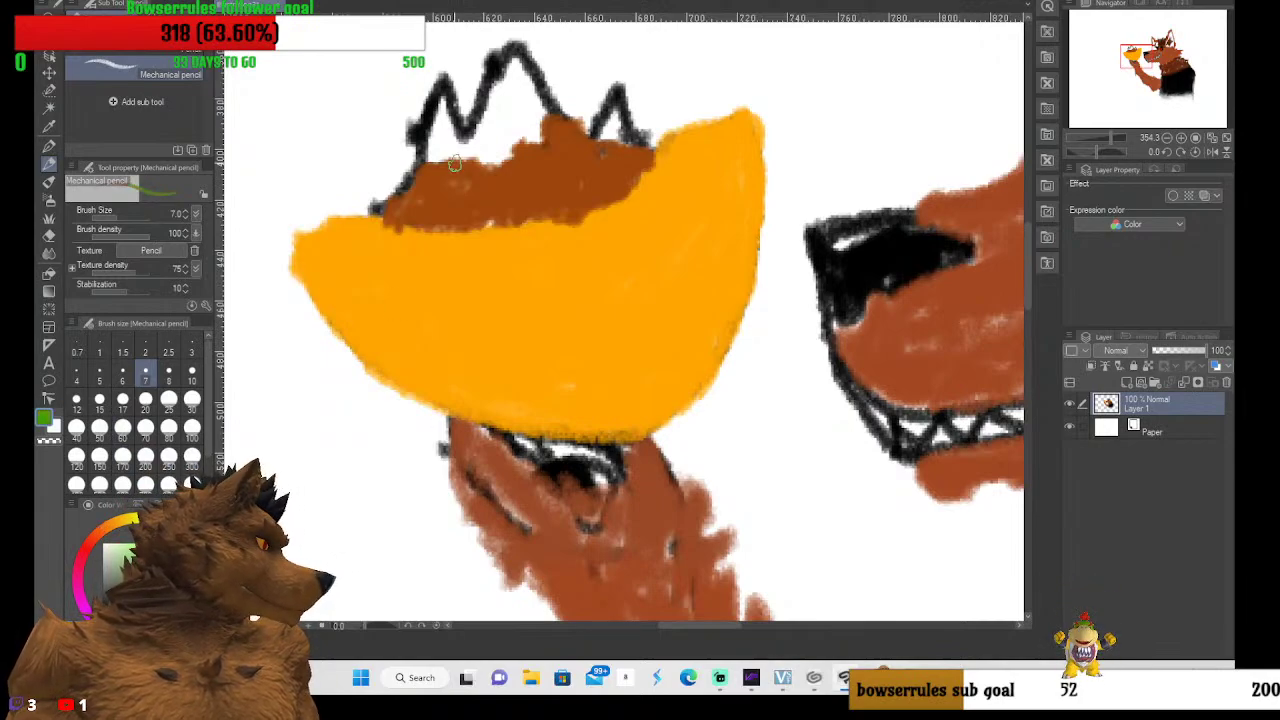
mouse_move(442, 100)
left_mouse_down()
mouse_move(412, 138)
mouse_move(419, 152)
mouse_move(450, 95)
mouse_move(442, 78)
mouse_move(461, 130)
mouse_move(501, 58)
mouse_move(533, 66)
mouse_move(548, 100)
mouse_move(532, 62)
mouse_move(474, 112)
mouse_move(469, 140)
mouse_move(416, 140)
mouse_move(436, 78)
mouse_move(418, 100)
mouse_move(419, 148)
mouse_move(432, 148)
mouse_move(438, 110)
mouse_move(433, 125)
mouse_move(461, 122)
mouse_move(495, 97)
mouse_move(507, 48)
mouse_move(524, 44)
mouse_move(518, 84)
mouse_move(528, 78)
mouse_move(521, 88)
mouse_move(563, 125)
mouse_move(594, 134)
mouse_move(614, 92)
mouse_move(646, 148)
mouse_move(634, 95)
mouse_move(615, 90)
mouse_move(601, 96)
mouse_move(624, 126)
left_mouse_up()
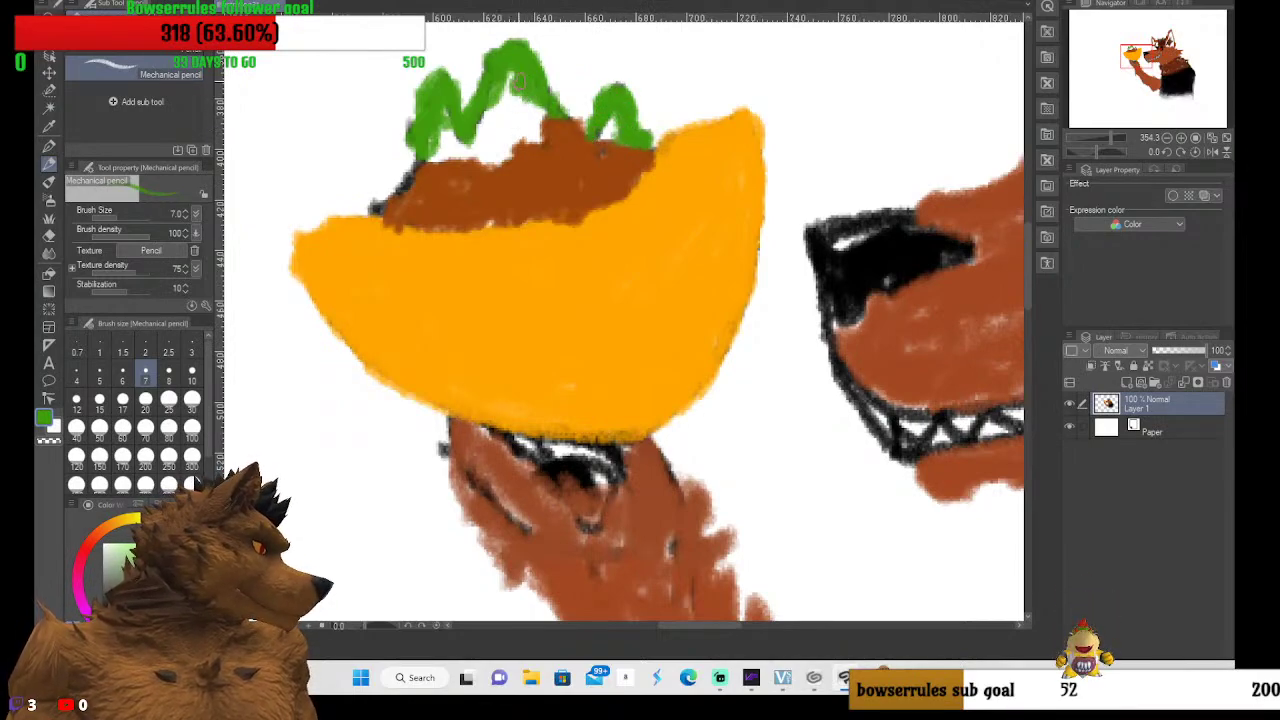
mouse_move(516, 86)
left_mouse_down()
mouse_move(486, 120)
mouse_move(500, 140)
mouse_move(512, 110)
mouse_move(490, 160)
mouse_move(552, 136)
mouse_move(518, 128)
mouse_move(552, 116)
mouse_move(476, 92)
mouse_move(440, 162)
mouse_move(448, 152)
left_mouse_up()
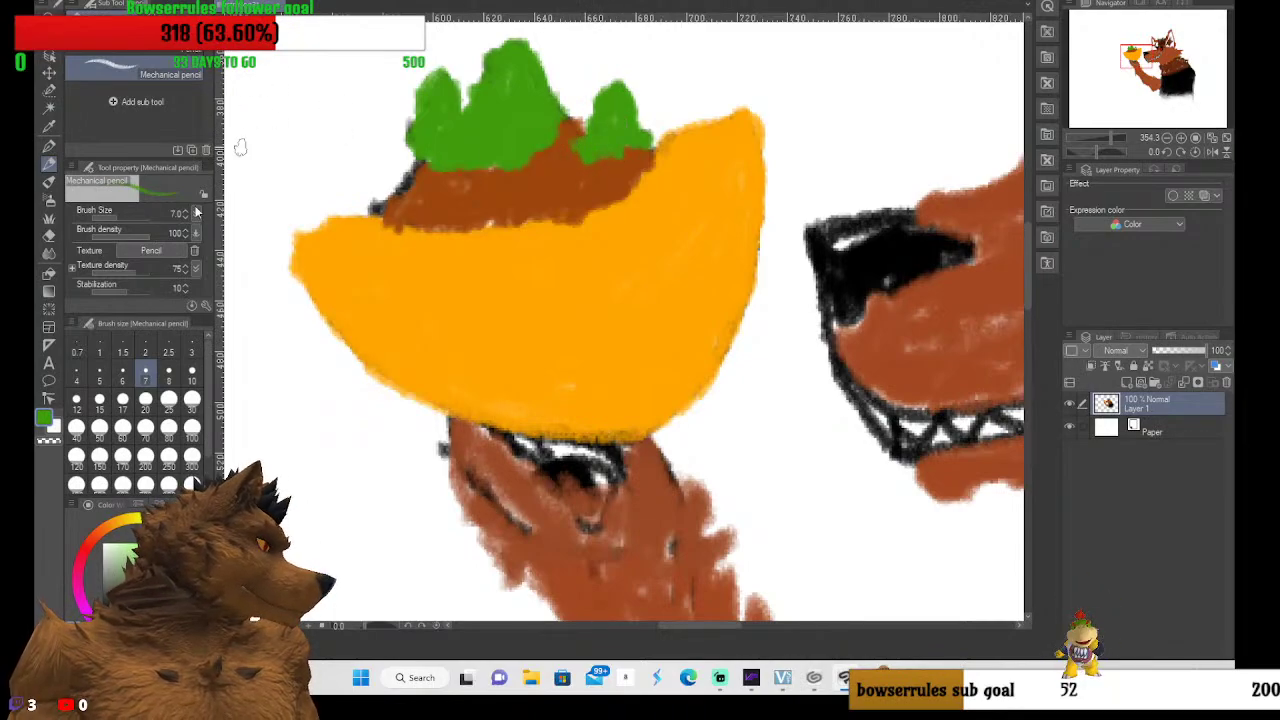
Dot small bright red pieces over the green lettuce at brush size 5
left_click(88, 548)
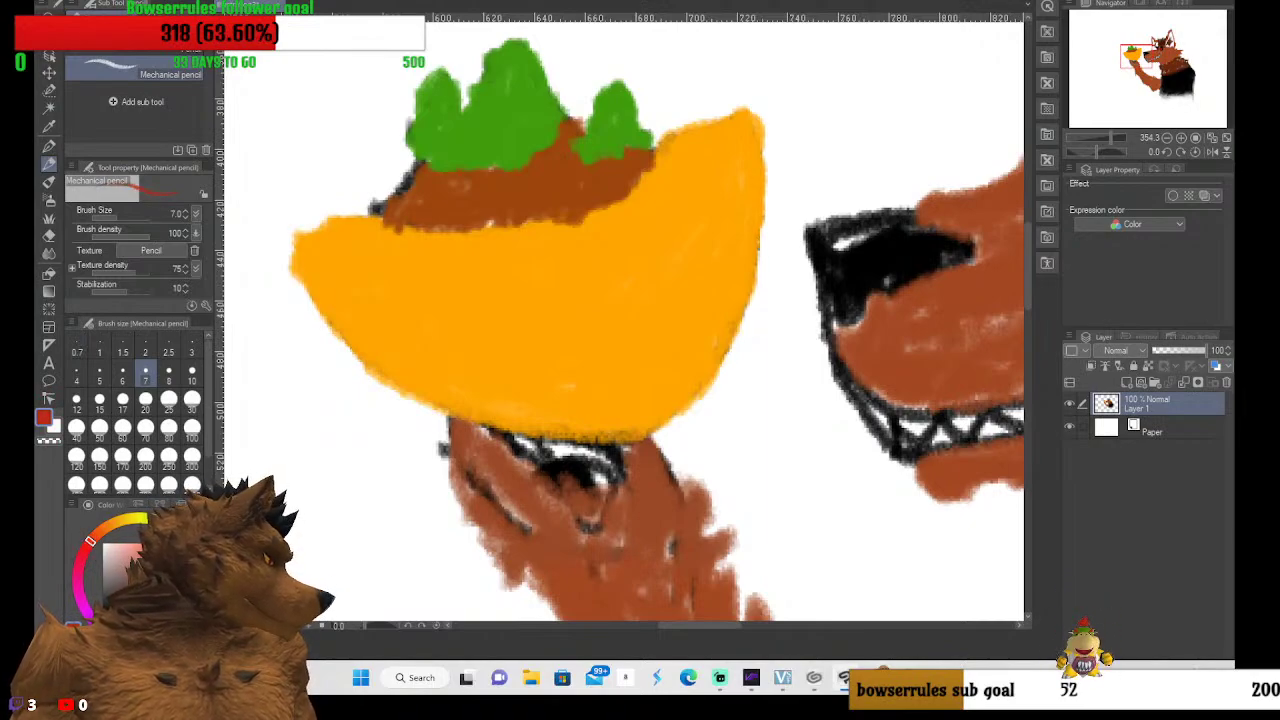
left_click(97, 378)
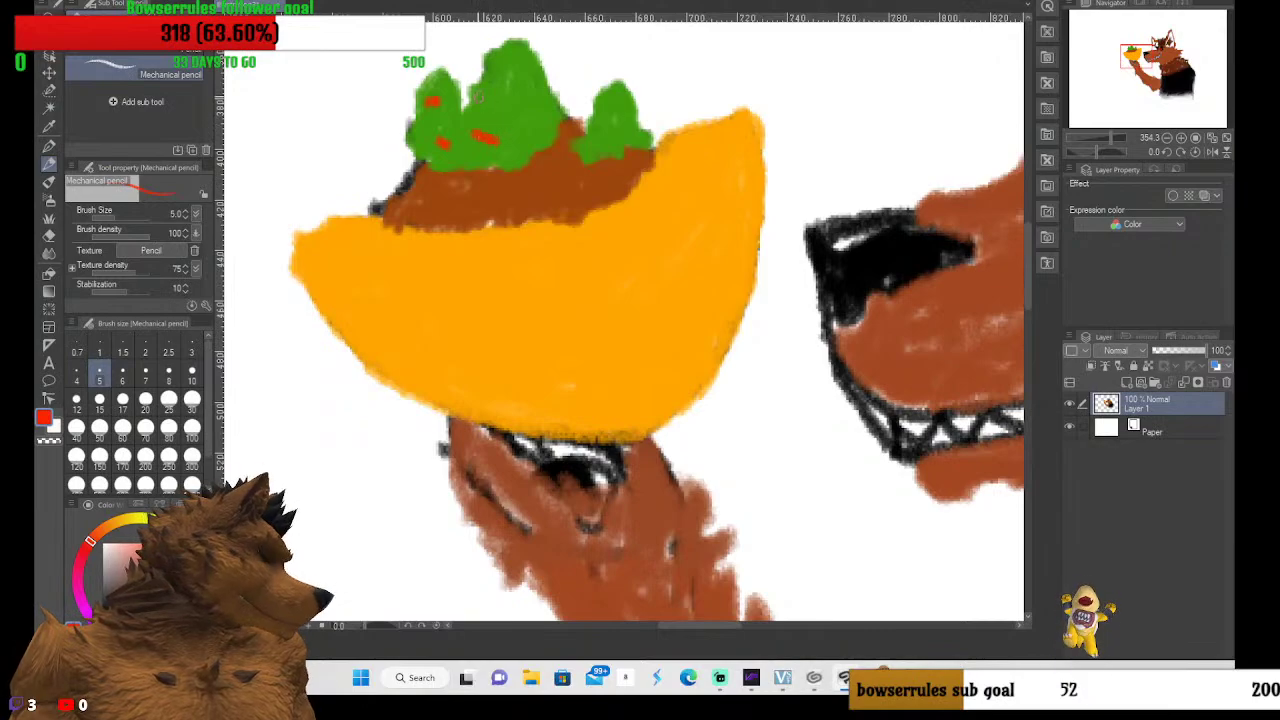
left_click_drag(479, 97, 492, 93)
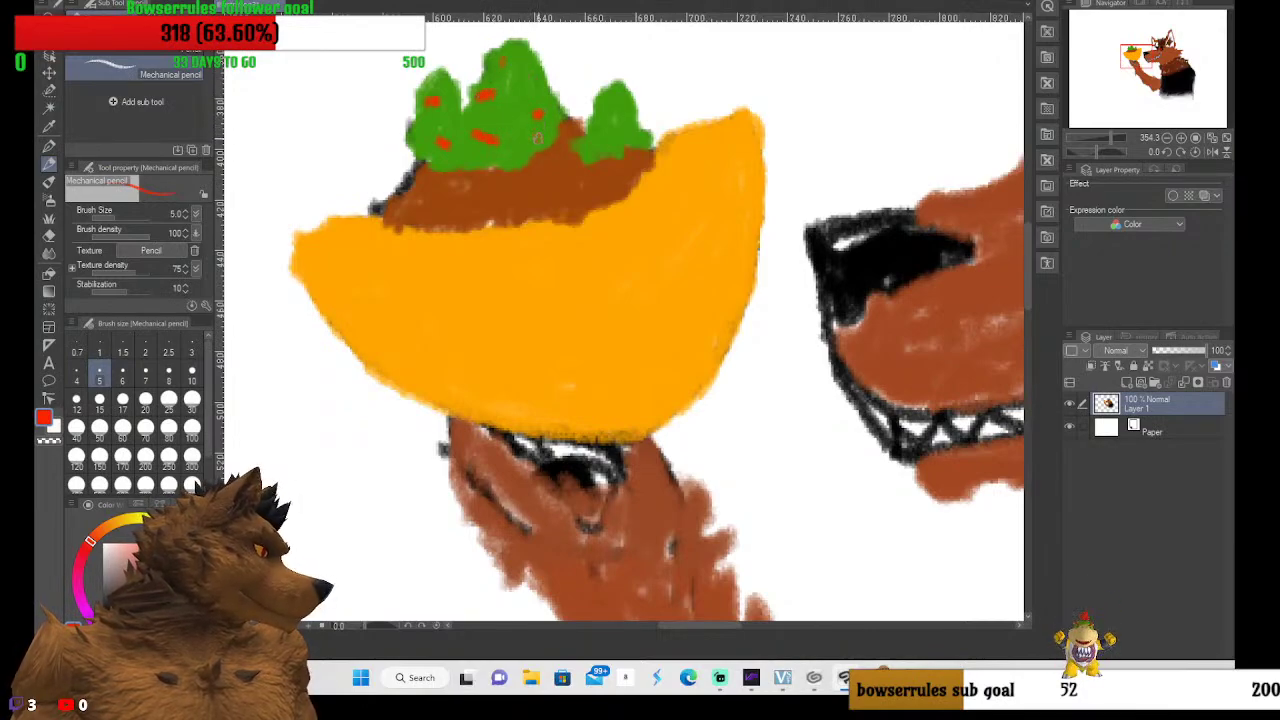
mouse_move(584, 147)
left_mouse_down()
mouse_move(628, 139)
mouse_move(622, 99)
left_mouse_up()
scroll(622, 150, "down", 6)
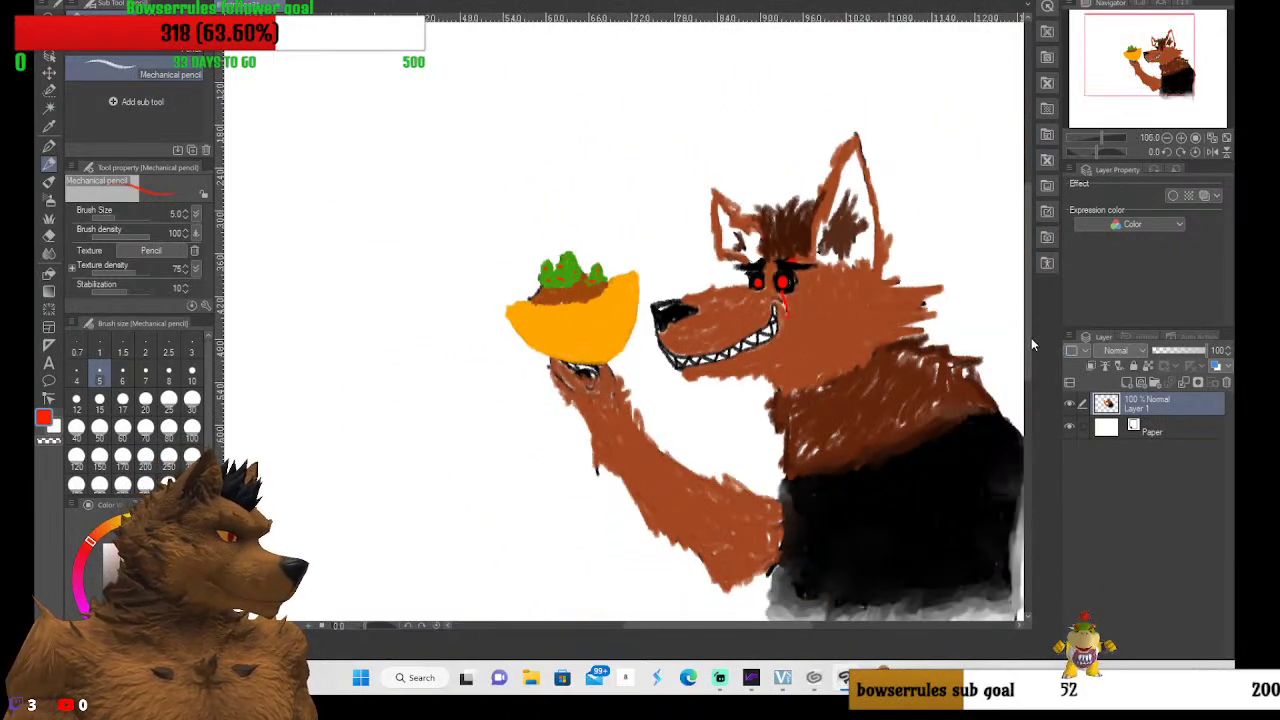
left_click_drag(1031, 337, 1027, 366)
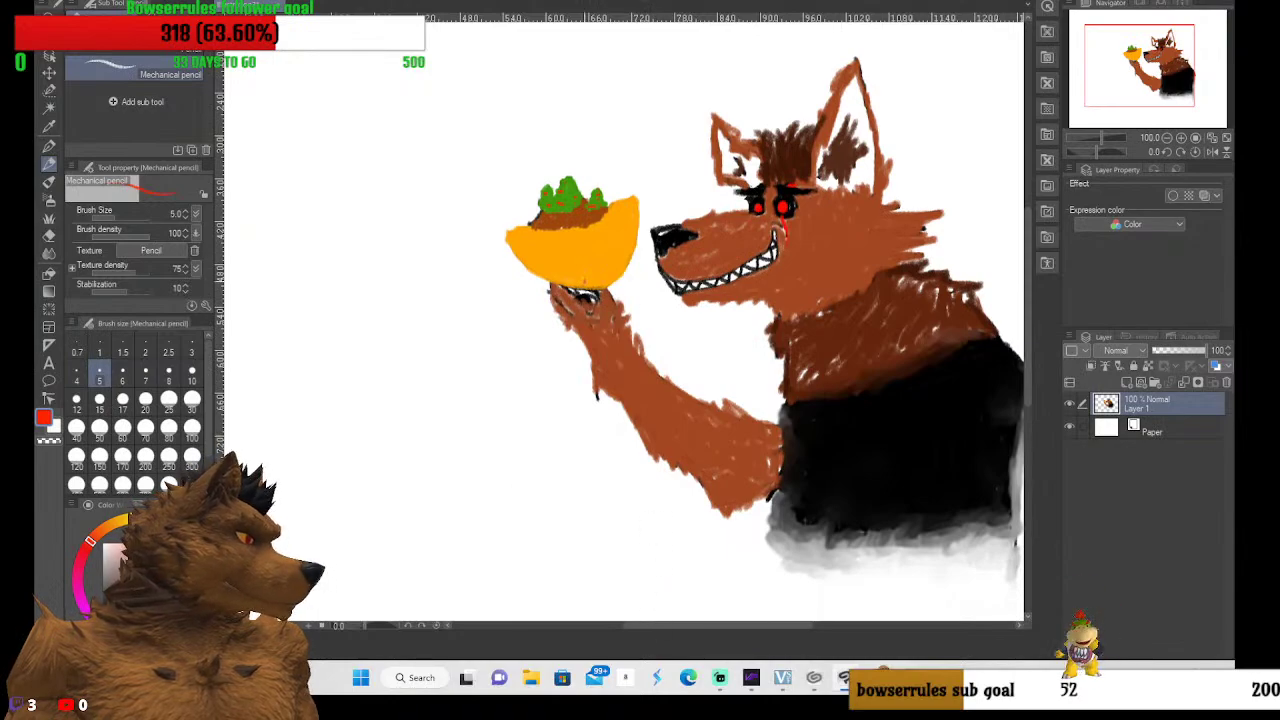
scroll(579, 275, "up", 2)
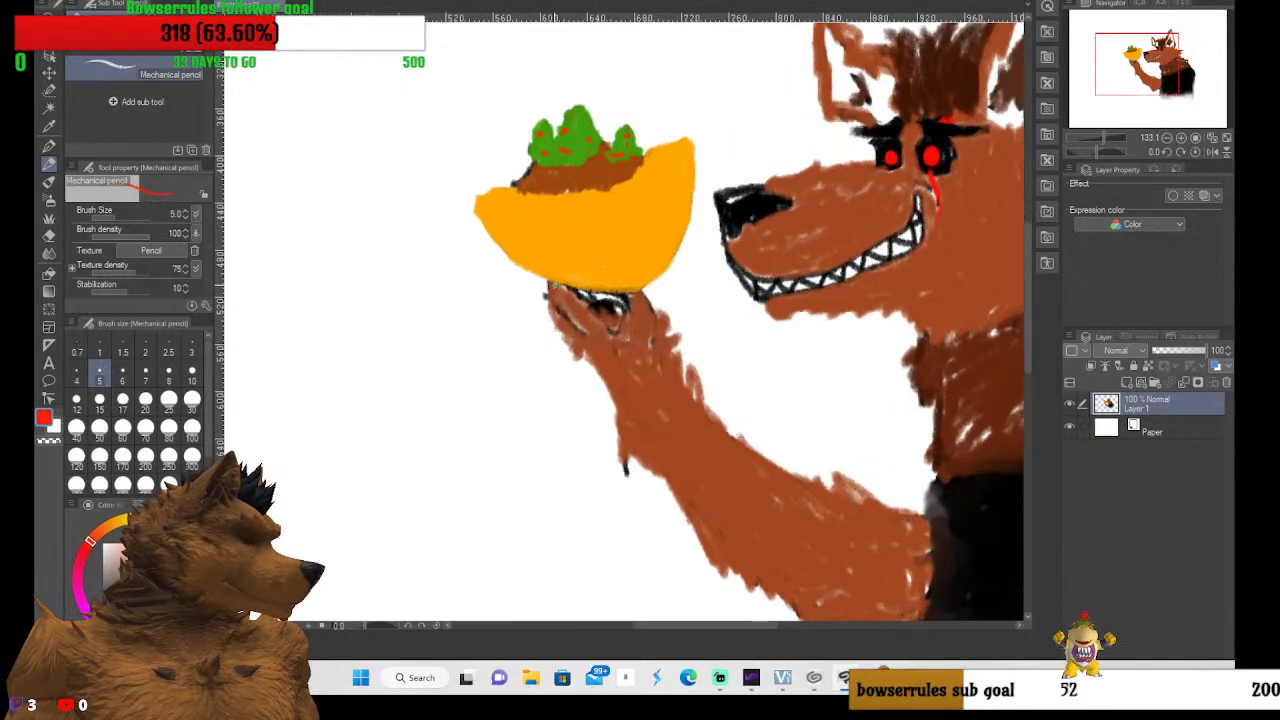
scroll(560, 300, "down", 2)
scroll(550, 320, "down", 2)
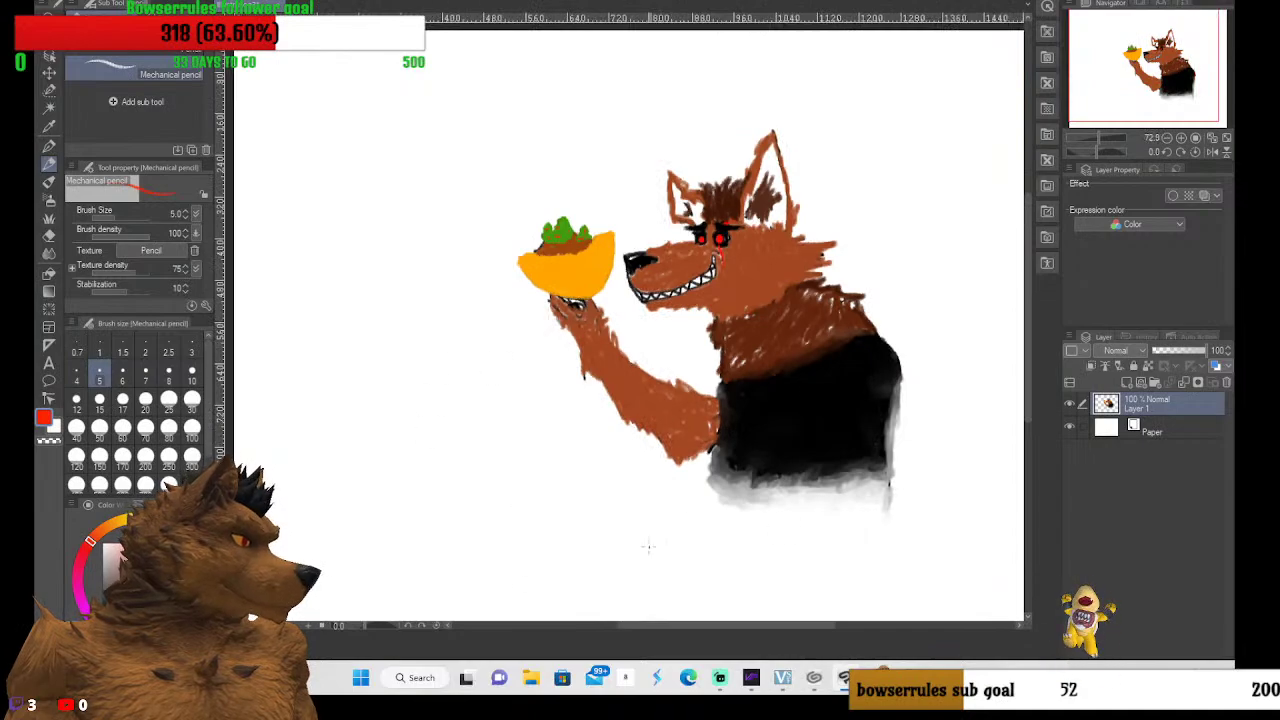
mouse_move(724, 624)
left_mouse_down()
mouse_move(790, 634)
mouse_move(745, 628)
left_mouse_up()
scroll(604, 347, "up", 3)
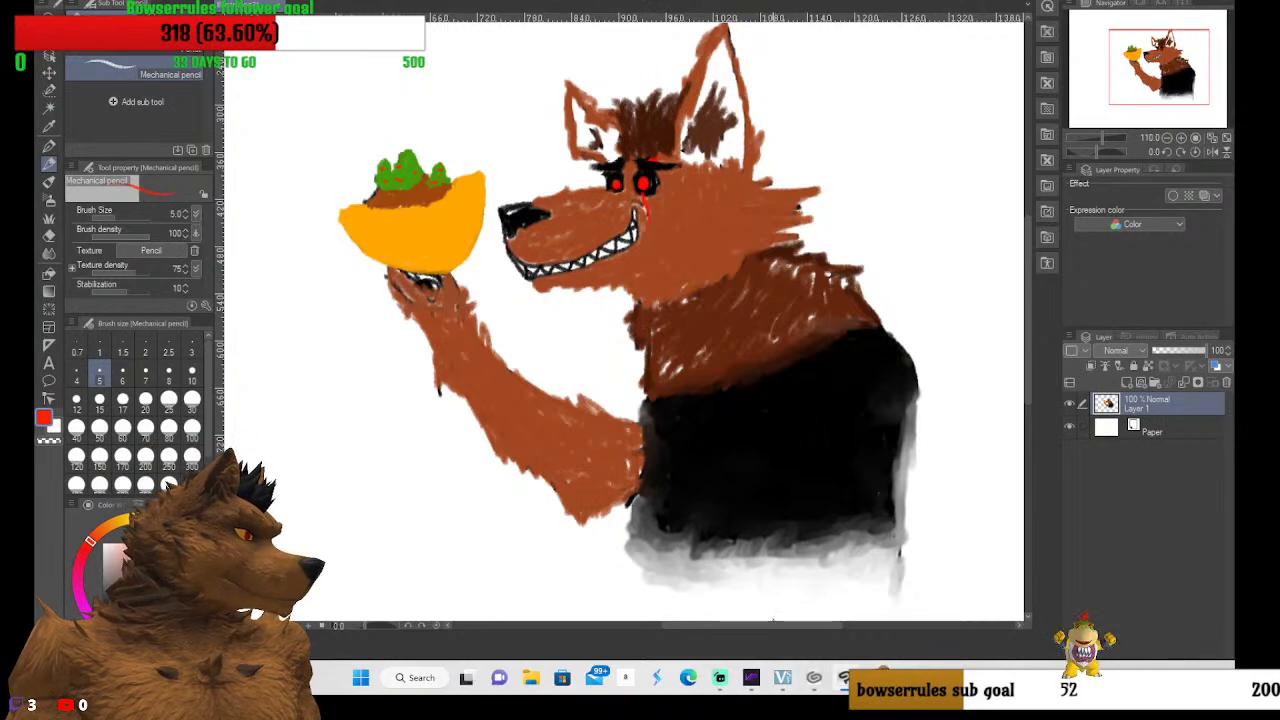
mouse_move(764, 626)
left_mouse_down()
mouse_move(541, 603)
mouse_move(646, 597)
left_mouse_up()
scroll(491, 386, "up", 6)
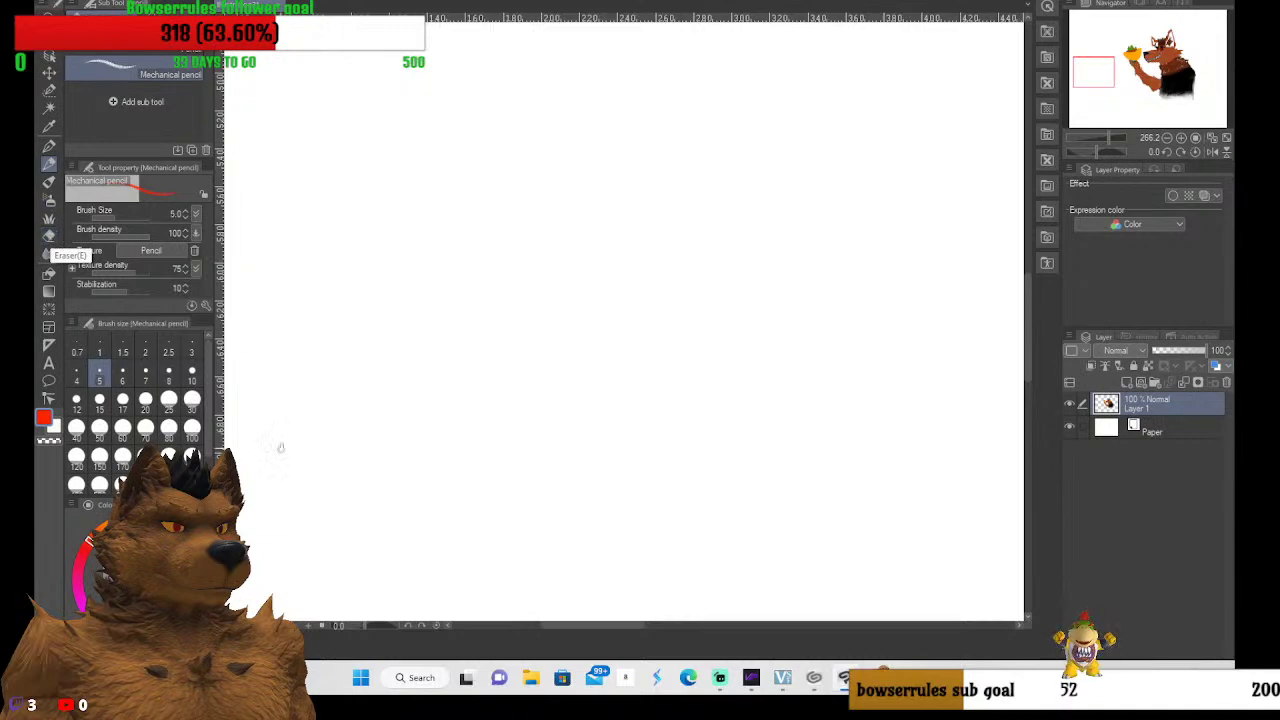
right_click(102, 411)
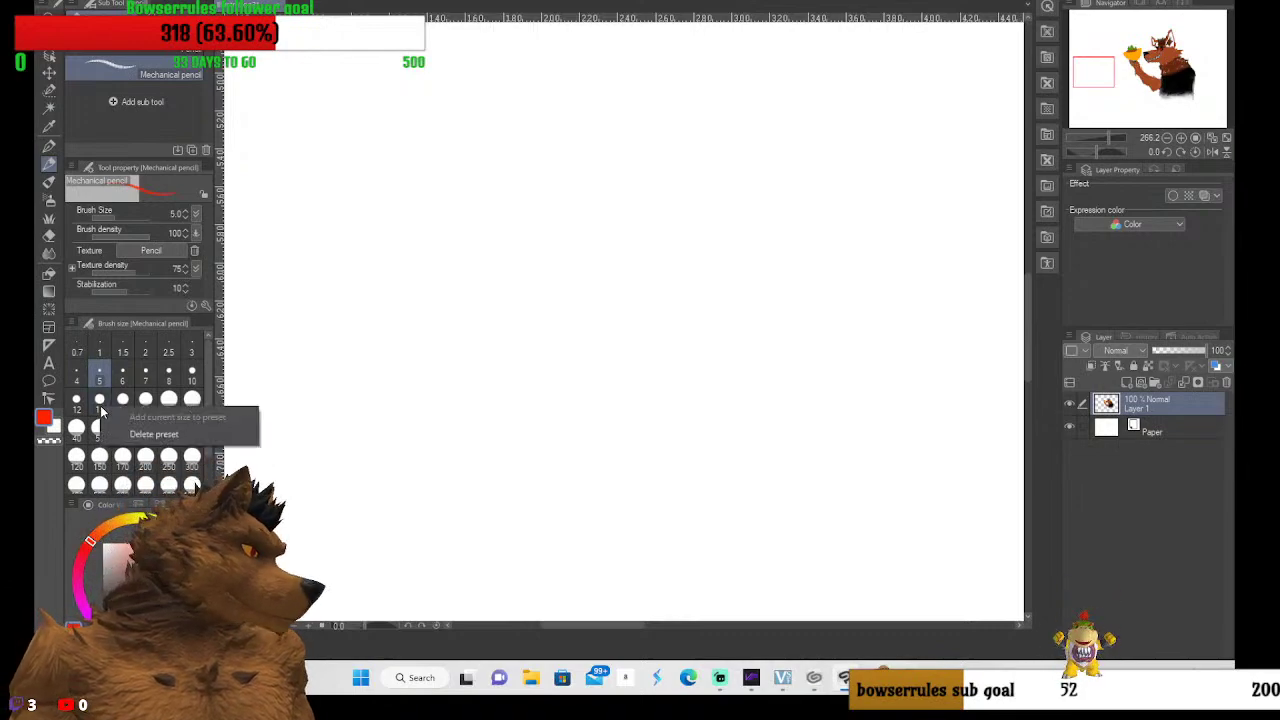
left_click(192, 385)
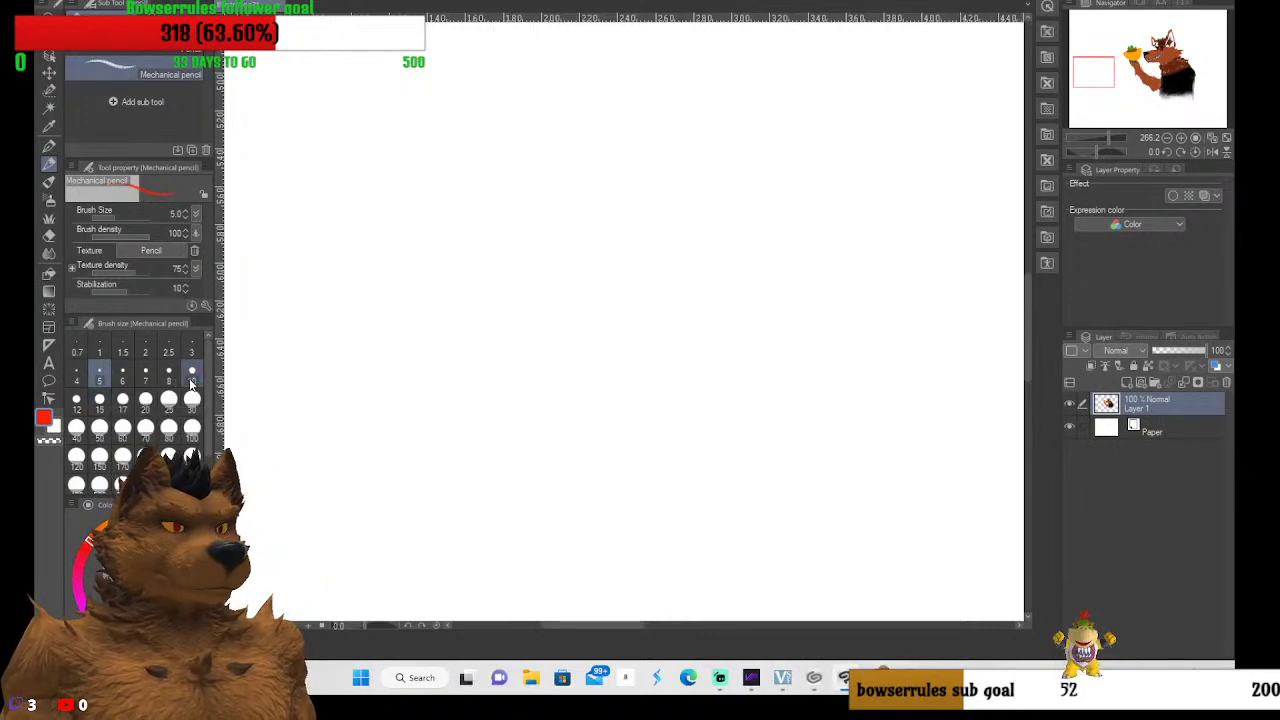
left_click(192, 383)
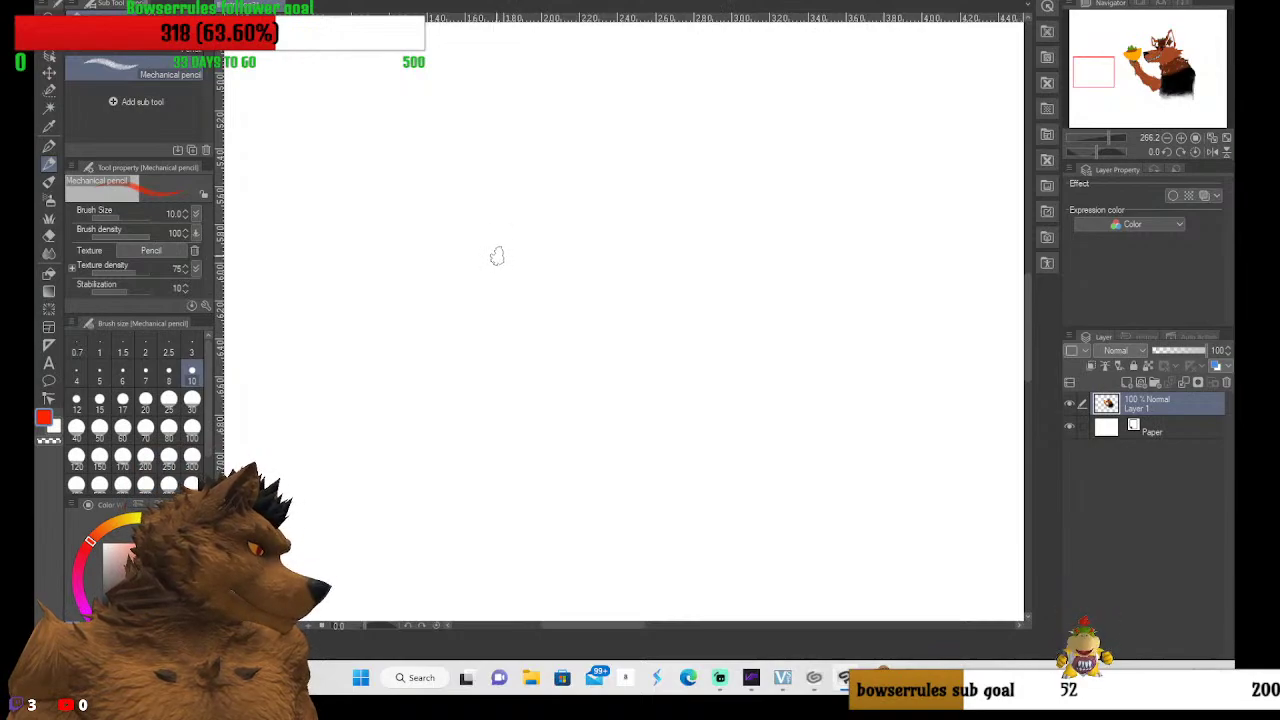
Try a red curved outline above the taco shell's tip with the mechanical pencil at brush size 3, and undo it
scroll(540, 469, "down", 5)
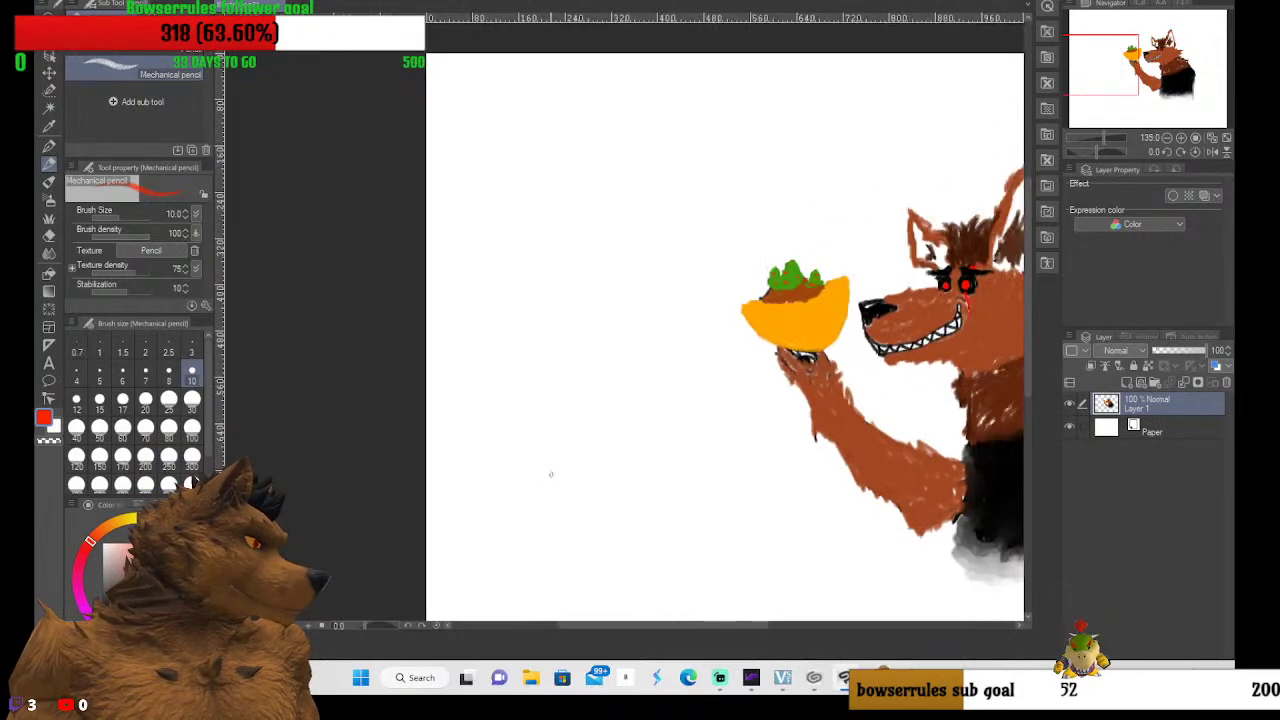
left_click_drag(611, 630, 708, 620)
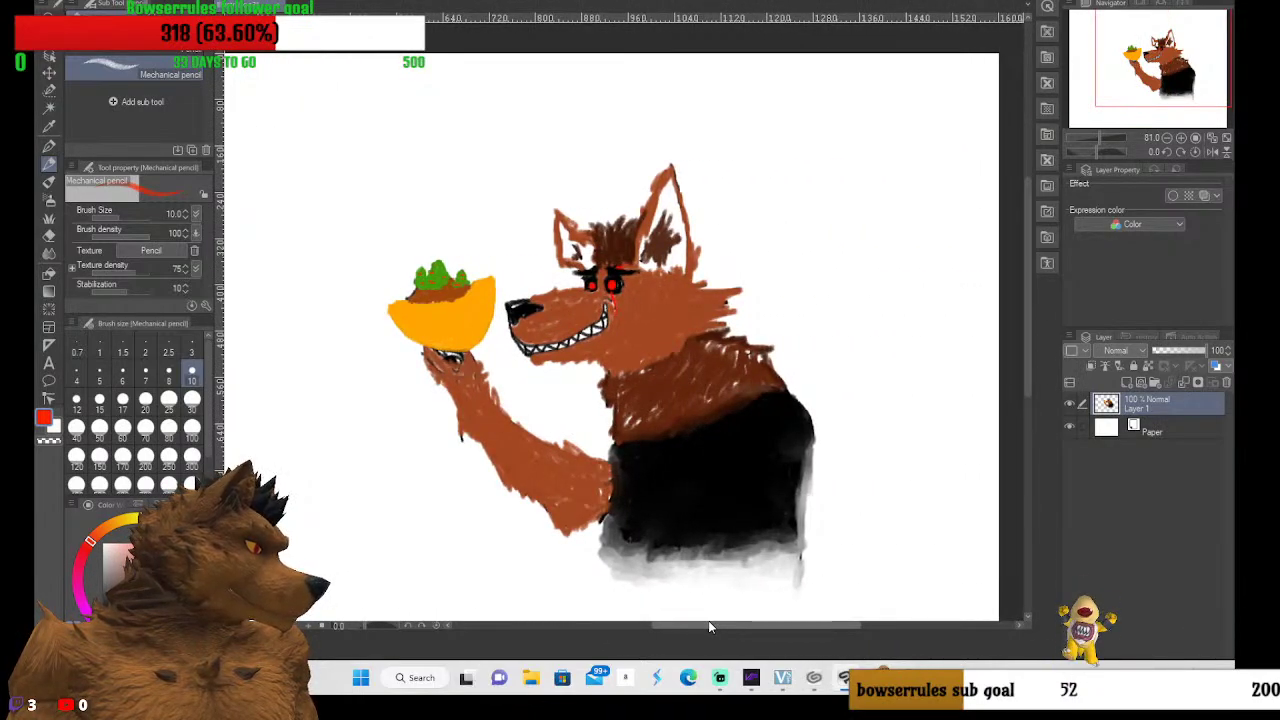
scroll(488, 211, "up", 8)
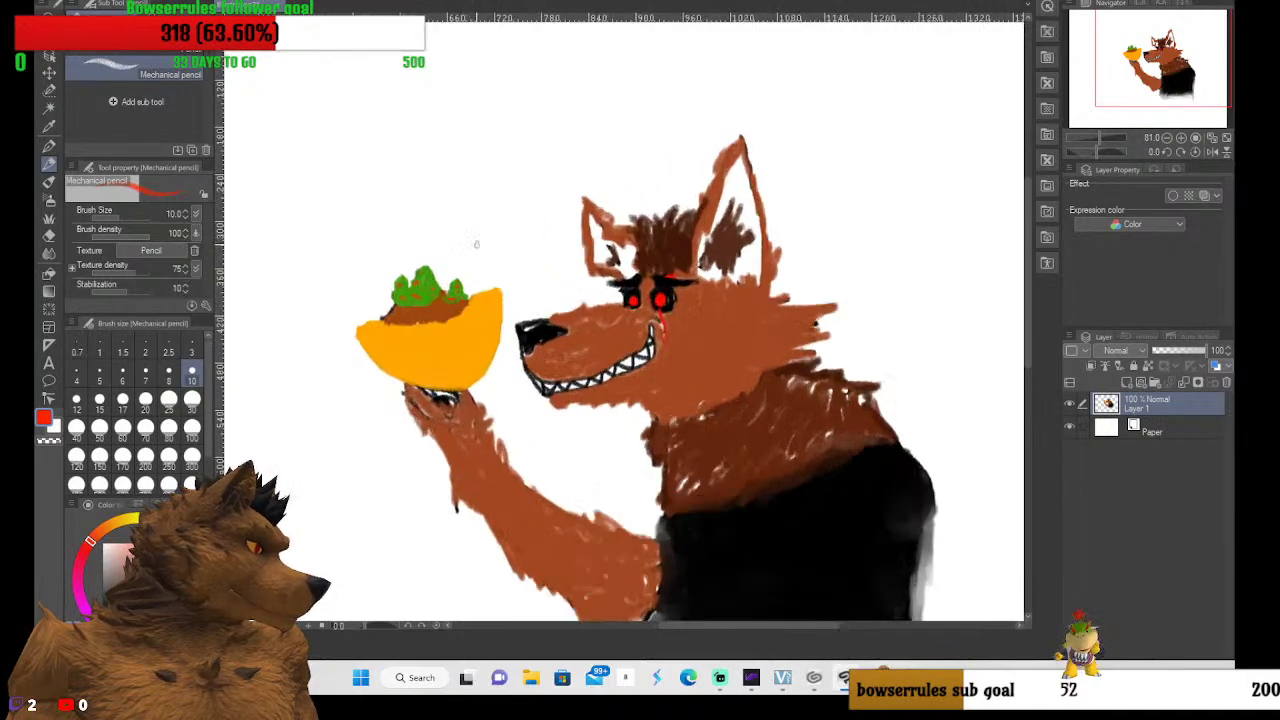
scroll(452, 230, "up", 8)
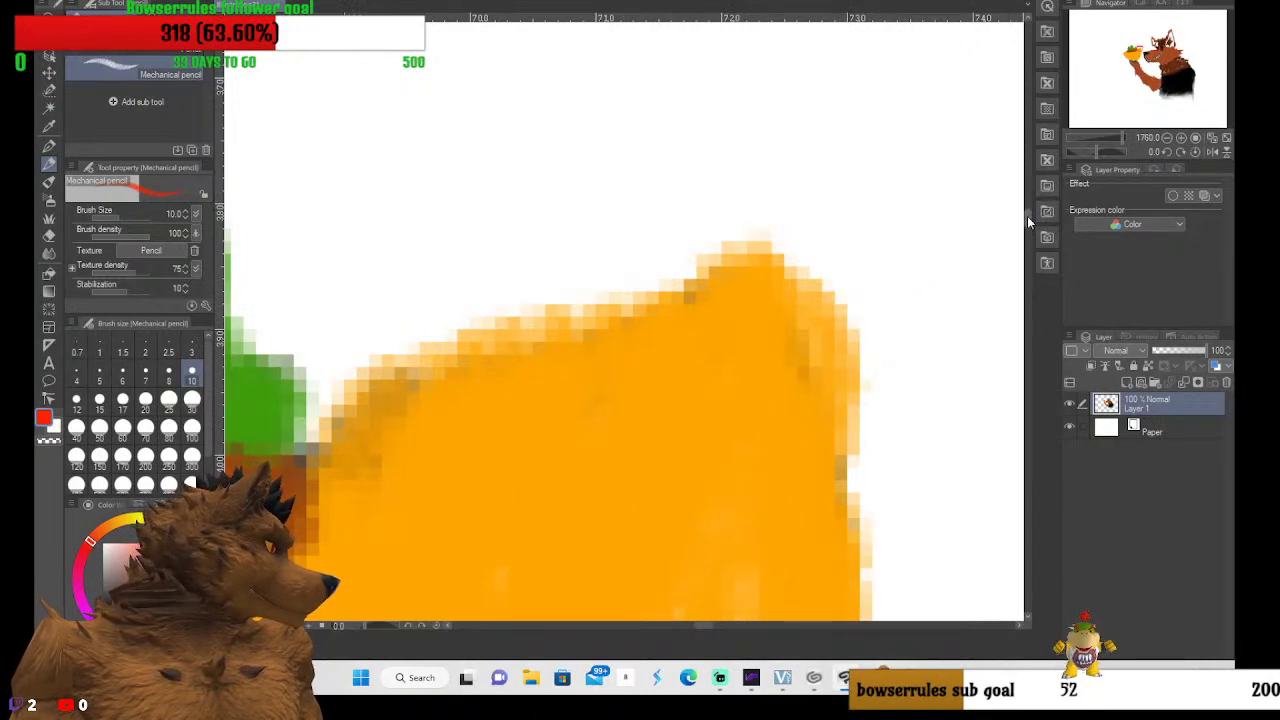
scroll(1027, 210, "up", 3)
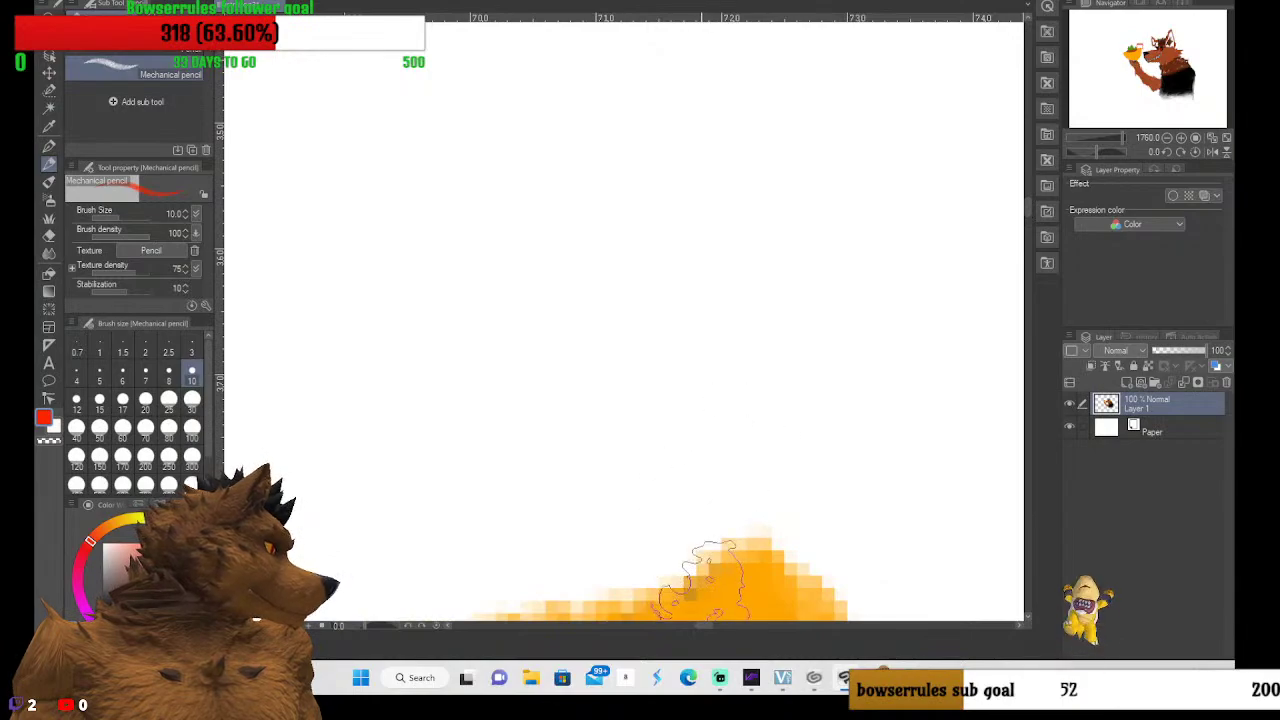
left_click_drag(697, 624, 690, 629)
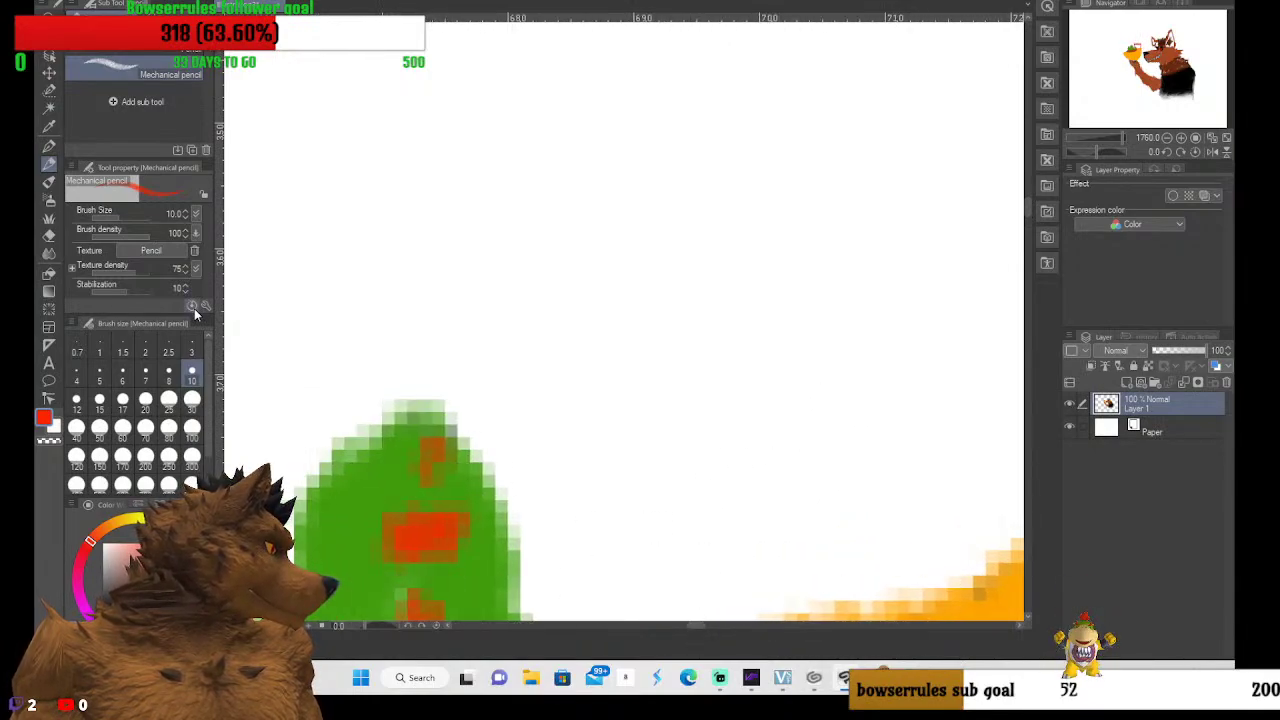
left_click(192, 348)
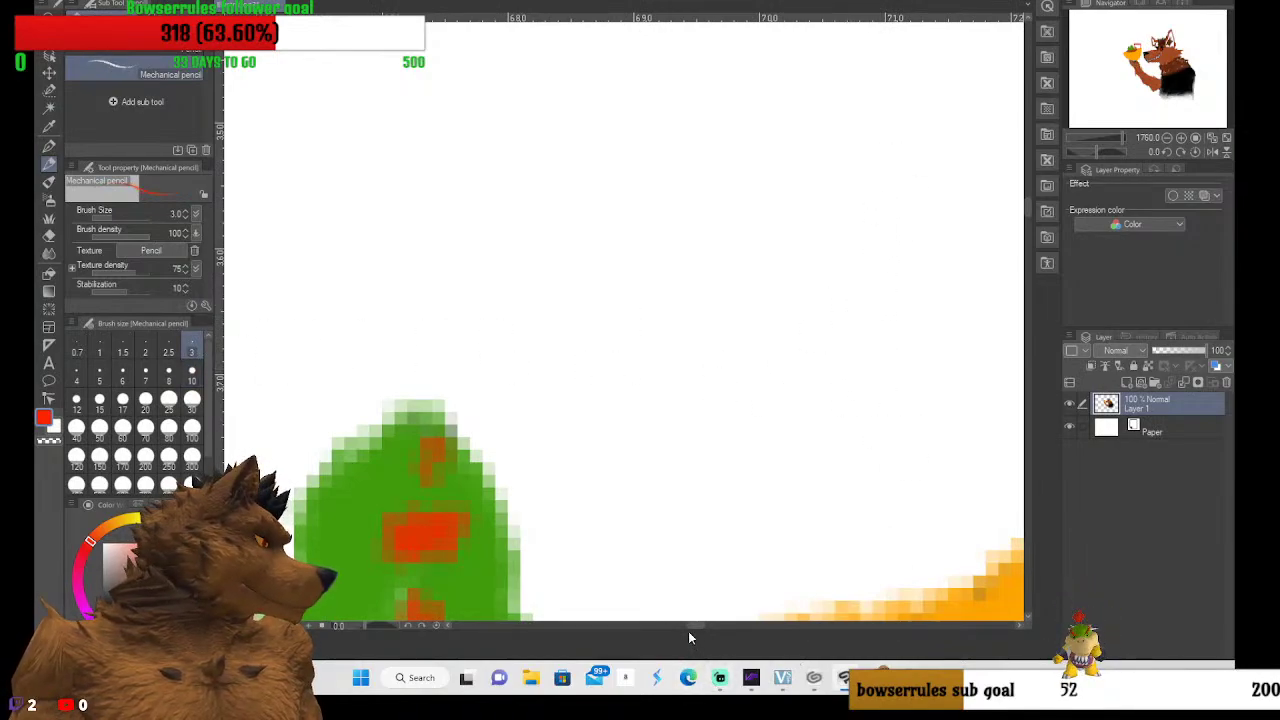
left_click_drag(695, 622, 703, 622)
scroll(505, 276, "up", 3)
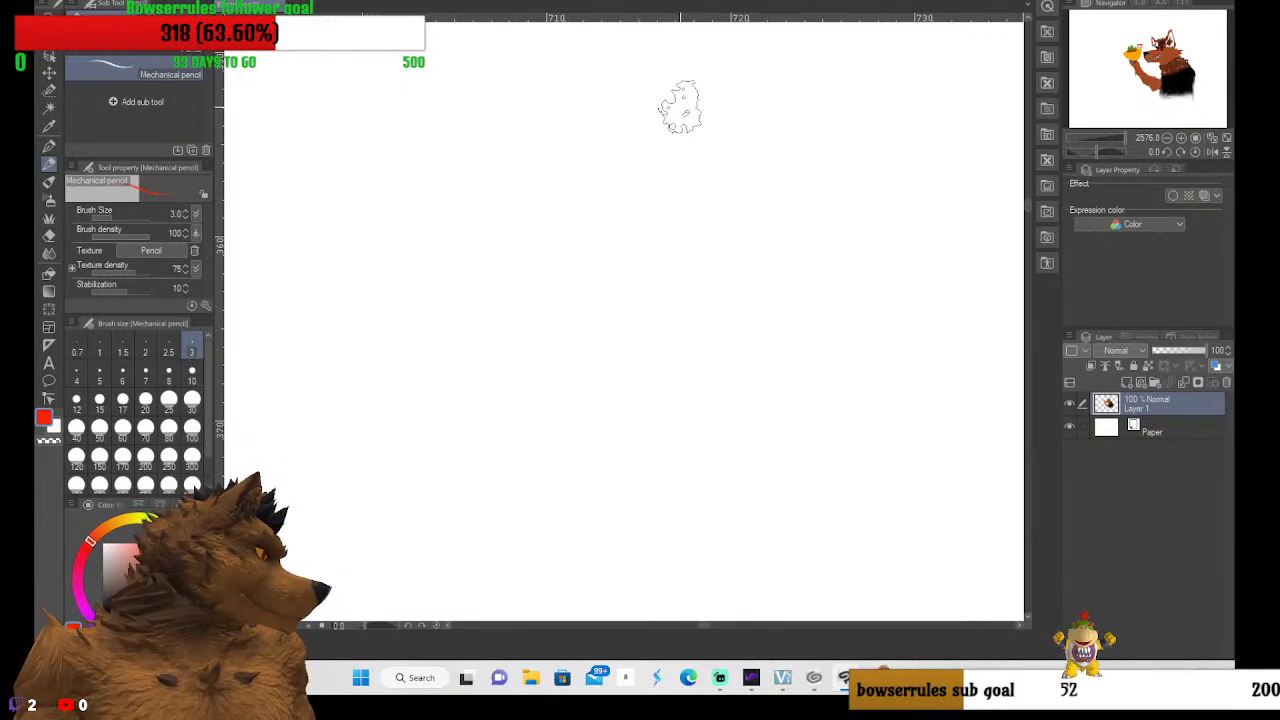
mouse_move(700, 117)
left_mouse_down()
mouse_move(598, 112)
mouse_move(566, 172)
mouse_move(578, 270)
mouse_move(671, 292)
mouse_move(772, 280)
mouse_move(815, 262)
left_mouse_up()
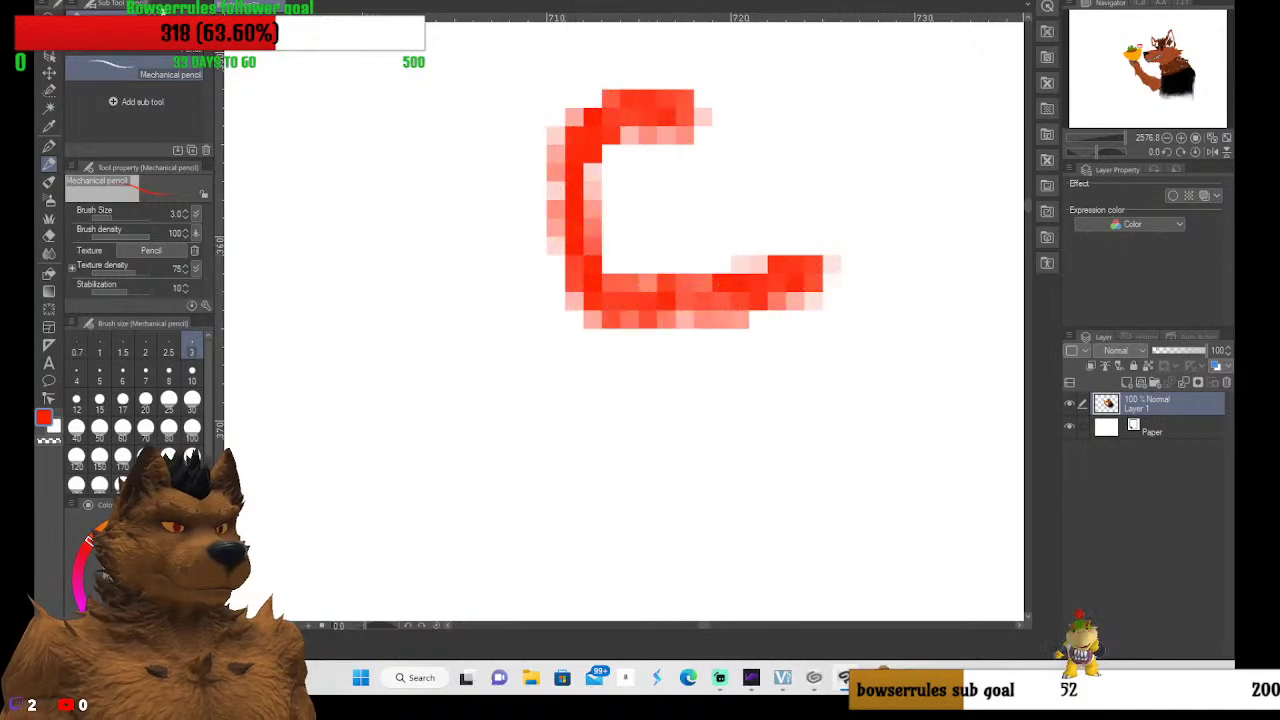
key("ctrl+z")
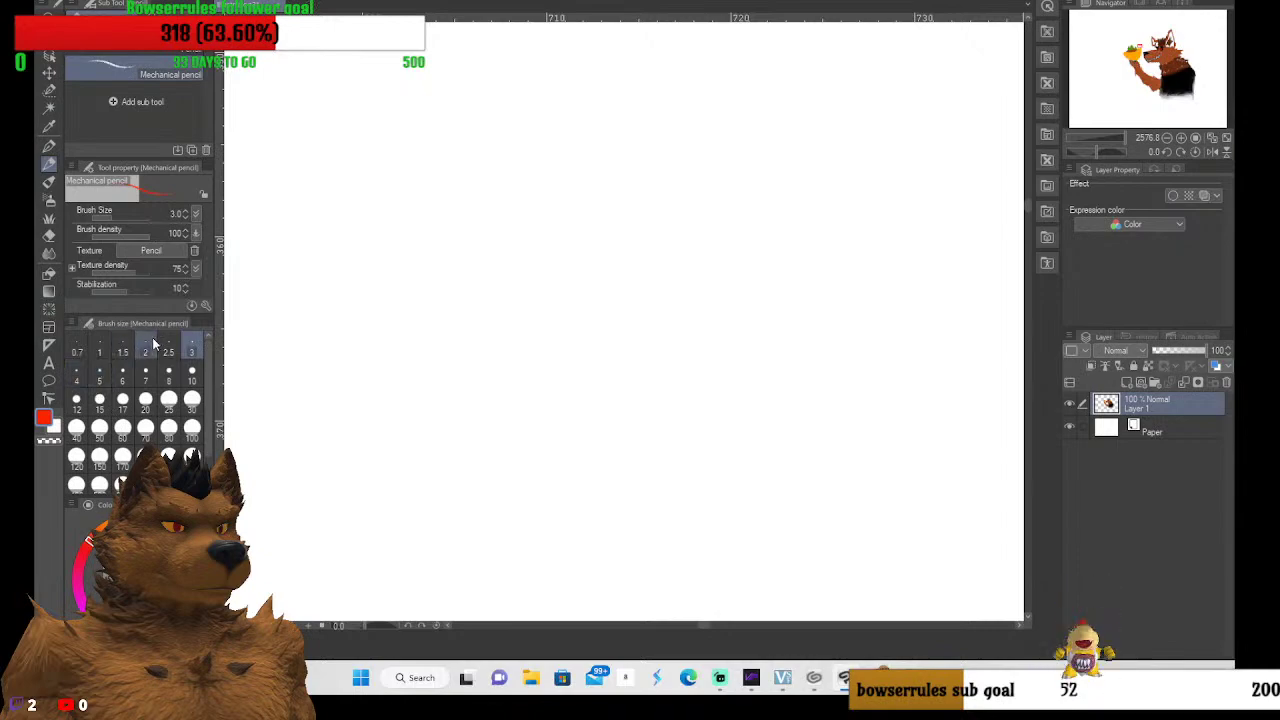
Draw a small black cartoon head with a long snout and two pointed ears above the taco shell at brush size 3
mouse_move(604, 58)
left_mouse_down()
mouse_move(632, 116)
mouse_move(600, 146)
mouse_move(612, 164)
left_mouse_up()
mouse_move(628, 120)
left_mouse_down()
mouse_move(549, 170)
mouse_move(542, 213)
mouse_move(754, 280)
mouse_move(794, 268)
mouse_move(829, 170)
mouse_move(826, 128)
mouse_move(626, 107)
mouse_move(434, 133)
mouse_move(445, 253)
mouse_move(622, 310)
left_mouse_up()
mouse_move(795, 130)
left_mouse_down()
mouse_move(808, 38)
mouse_move(818, 115)
left_mouse_up()
mouse_move(686, 106)
left_mouse_down()
mouse_move(669, 55)
mouse_move(632, 22)
mouse_move(662, 115)
left_mouse_up()
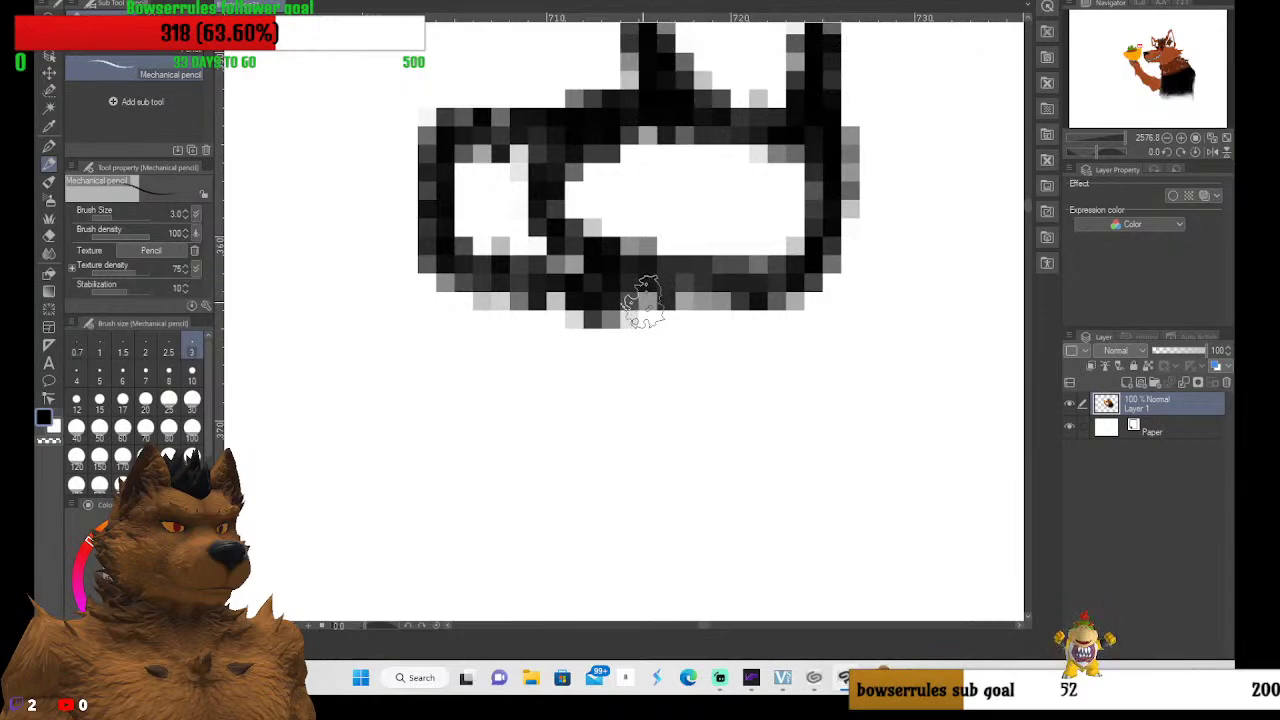
mouse_move(635, 293)
left_mouse_down()
mouse_move(623, 291)
mouse_move(775, 274)
mouse_move(826, 240)
left_mouse_up()
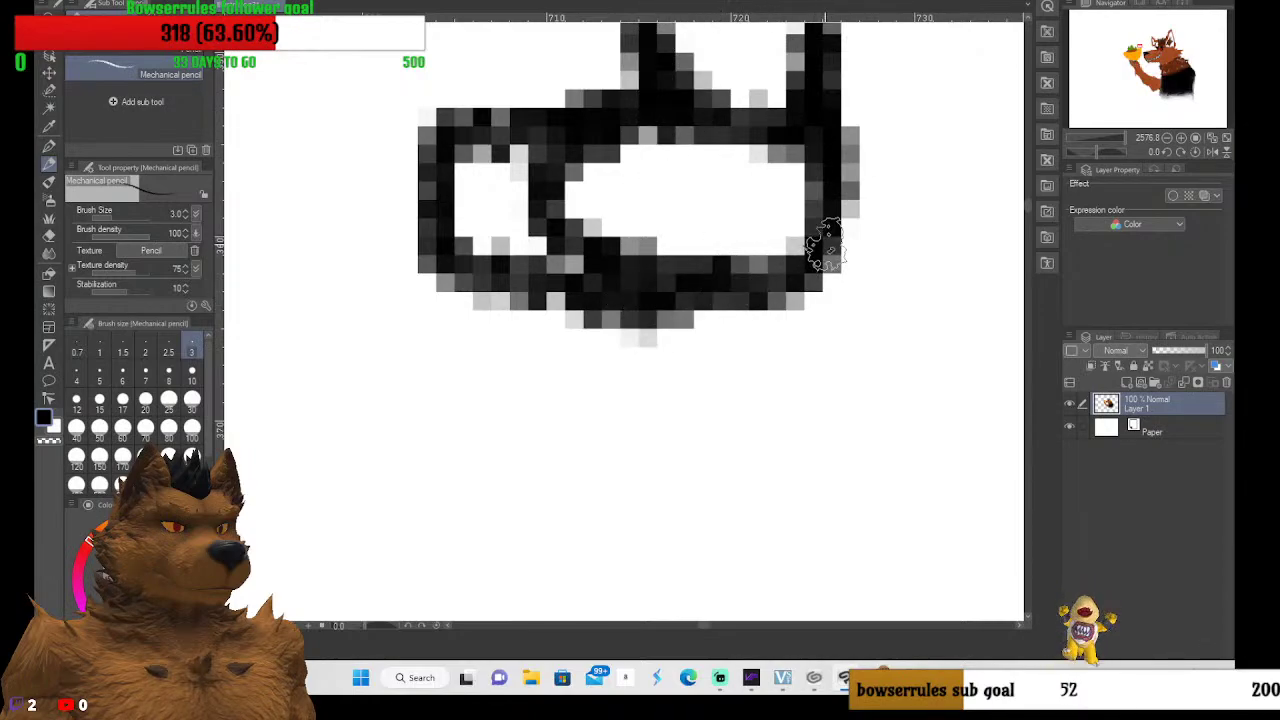
scroll(826, 240, "down", 5)
scroll(826, 240, "up", 5)
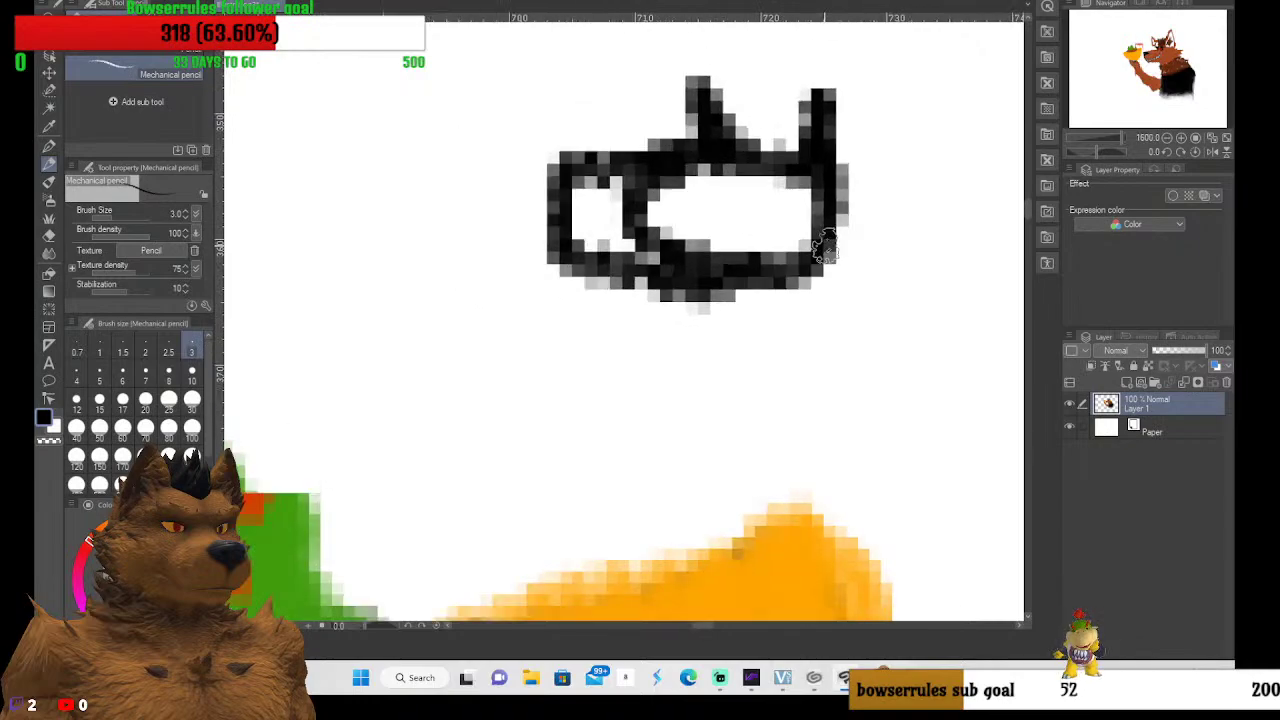
Outline the small figure's narrow body in black below the back of its head, divided by a crossline and closed at the base
left_click(765, 315)
left_click_drag(765, 315, 750, 530)
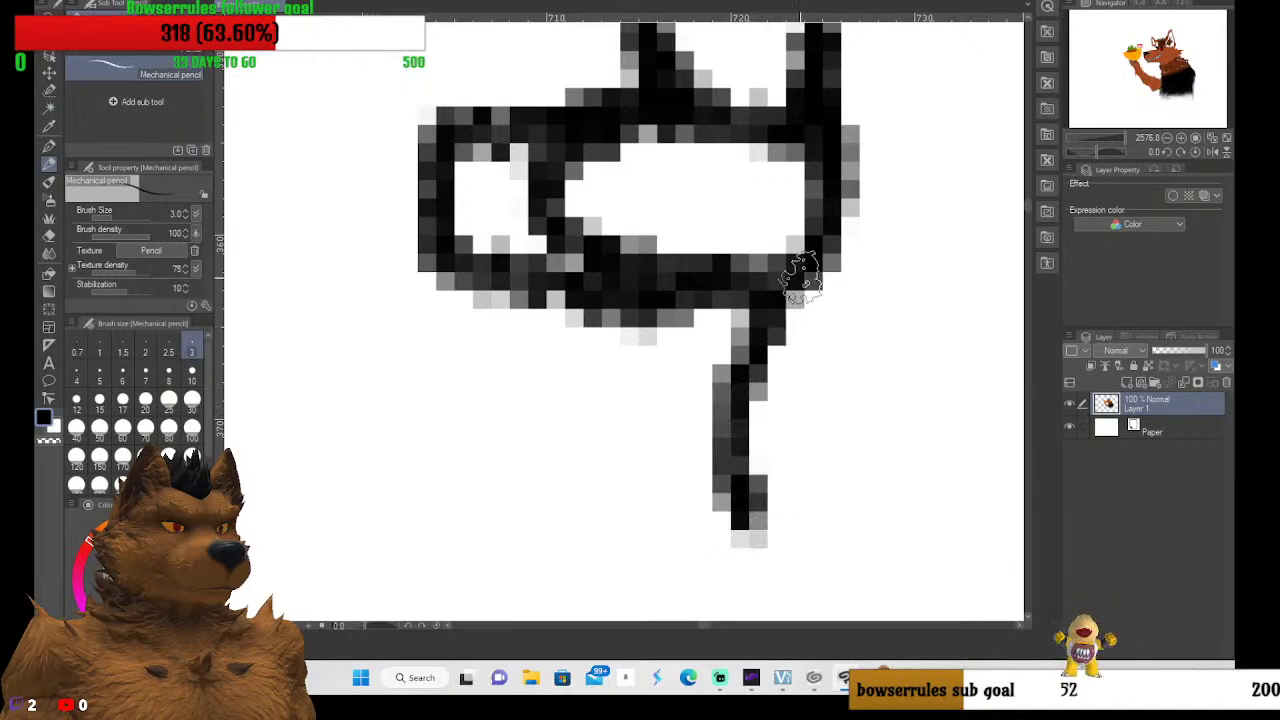
mouse_move(800, 268)
left_mouse_down()
mouse_move(851, 406)
mouse_move(837, 436)
mouse_move(755, 478)
mouse_move(747, 465)
mouse_move(740, 506)
mouse_move(795, 593)
mouse_move(870, 585)
left_mouse_up()
mouse_move(836, 470)
left_mouse_down()
mouse_move(834, 558)
mouse_move(775, 585)
left_mouse_up()
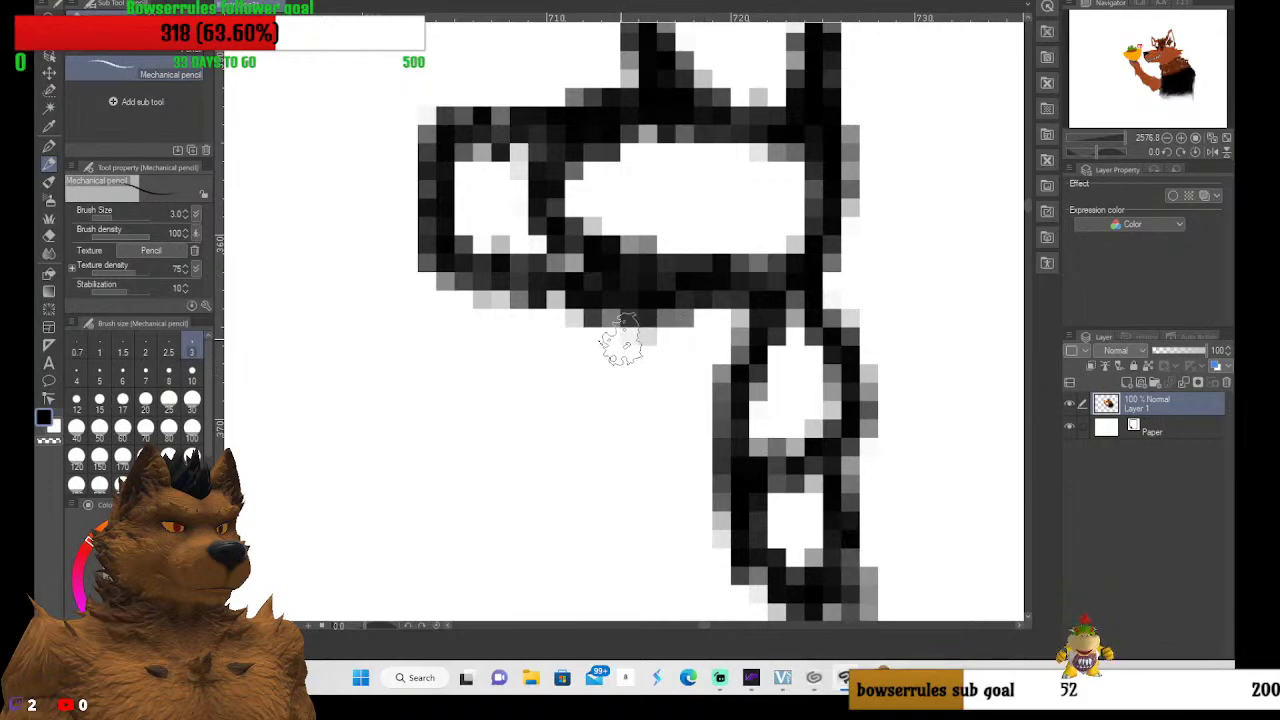
scroll(620, 340, "down", 2)
scroll(620, 343, "up", 1)
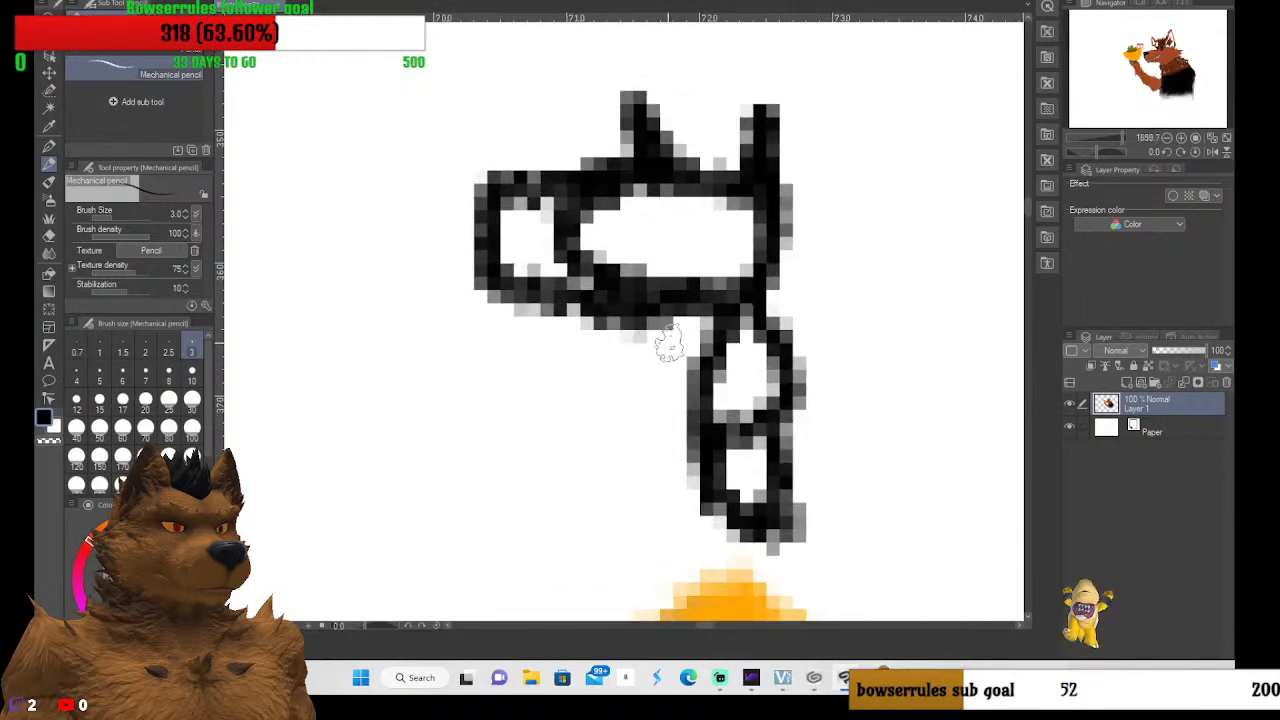
Outline rounded upper and lower lobes in black on both sides of the small figure's body
mouse_move(685, 376)
left_mouse_down()
mouse_move(665, 352)
mouse_move(600, 345)
mouse_move(585, 428)
mouse_move(703, 403)
left_mouse_up()
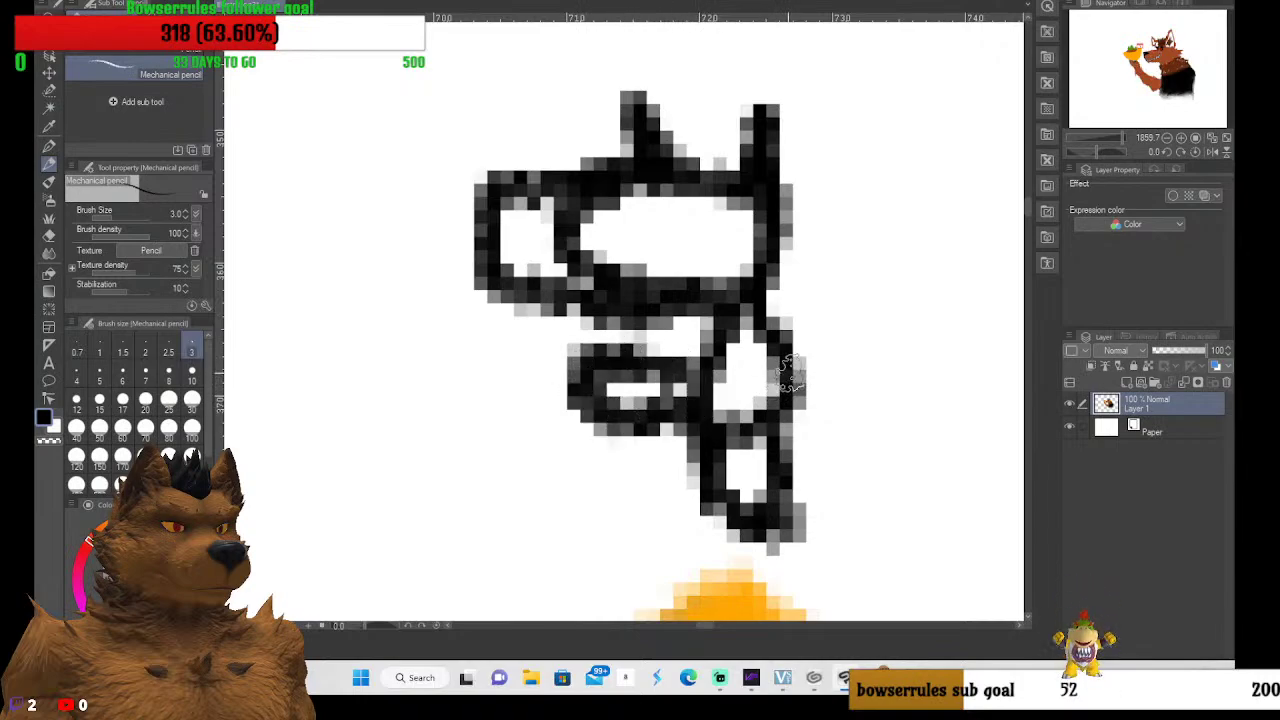
mouse_move(792, 373)
left_mouse_down()
mouse_move(902, 351)
mouse_move(925, 411)
mouse_move(907, 437)
mouse_move(785, 405)
left_mouse_up()
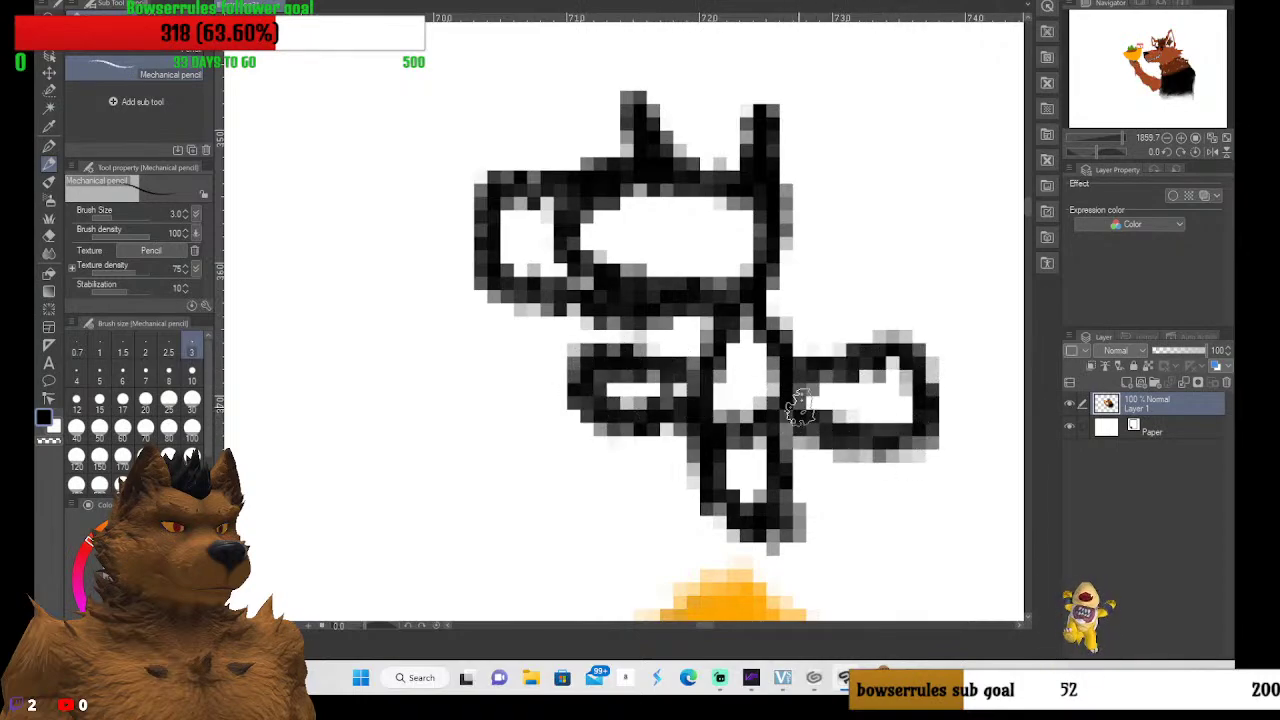
mouse_move(598, 415)
left_mouse_down()
mouse_move(579, 480)
mouse_move(631, 509)
mouse_move(715, 495)
left_mouse_up()
mouse_move(920, 408)
left_mouse_down()
mouse_move(892, 490)
mouse_move(763, 512)
left_mouse_up()
scroll(763, 512, "down", 3)
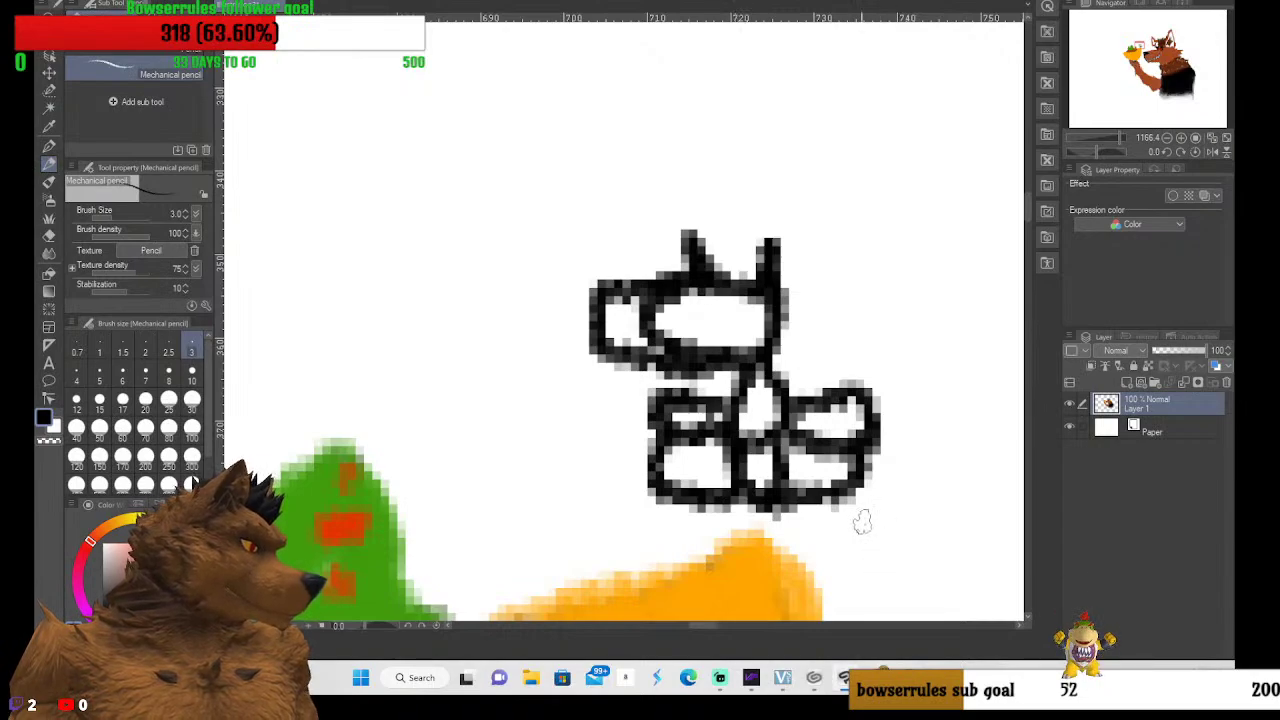
Shift the artwork on Layer 1 slightly up and to the left with a Scale/Rotate transformation, keeping the transformation open
key("space")
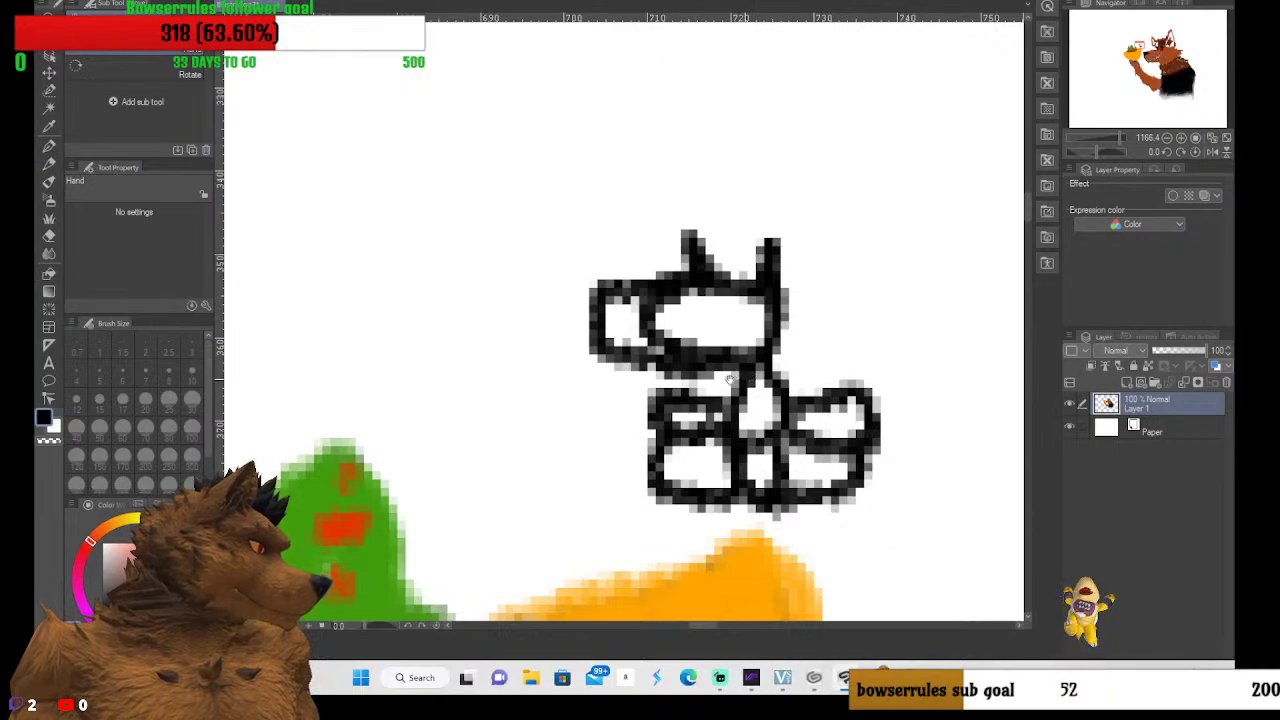
left_click_drag(730, 378, 720, 327)
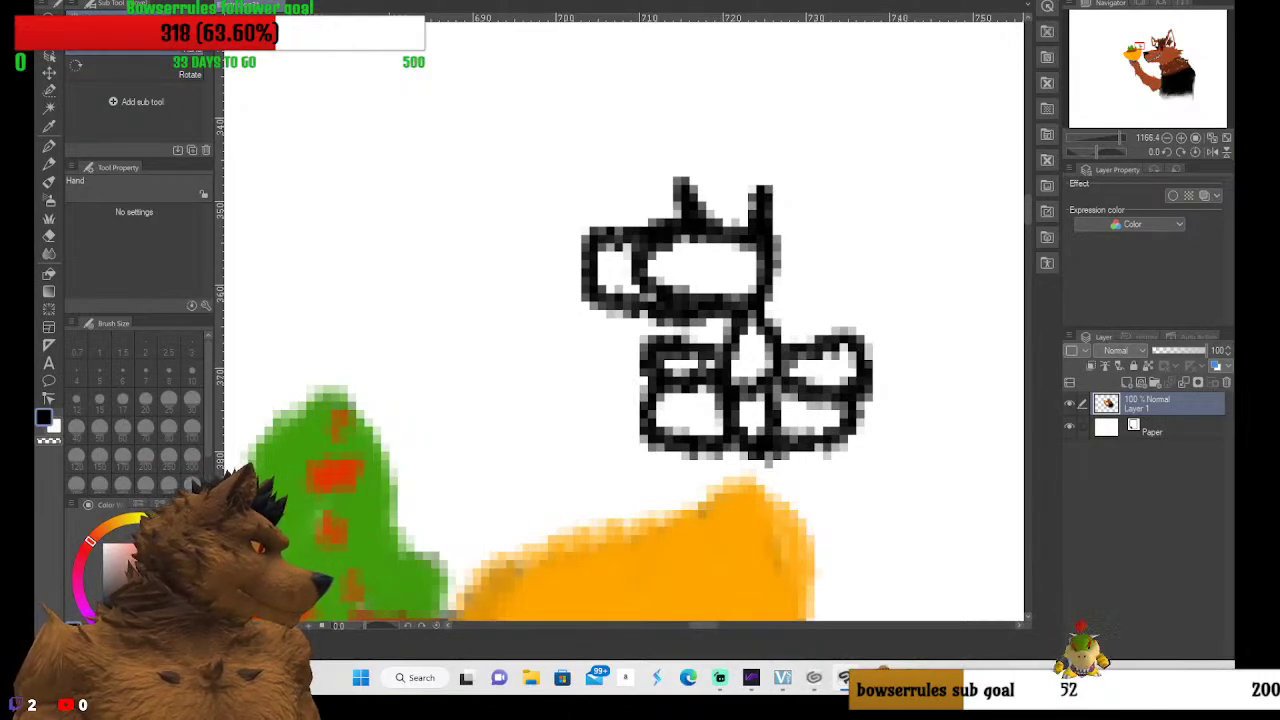
key("ctrl+t")
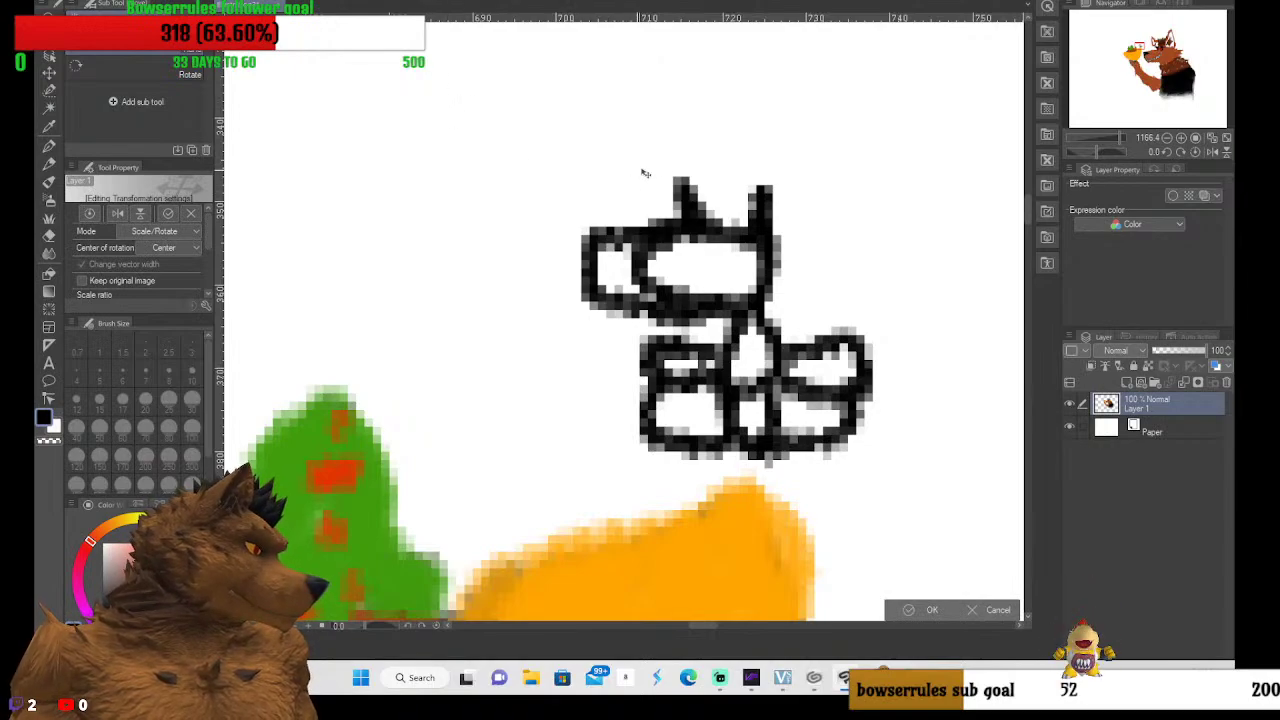
left_click_drag(645, 173, 770, 176)
key("ctrl+z")
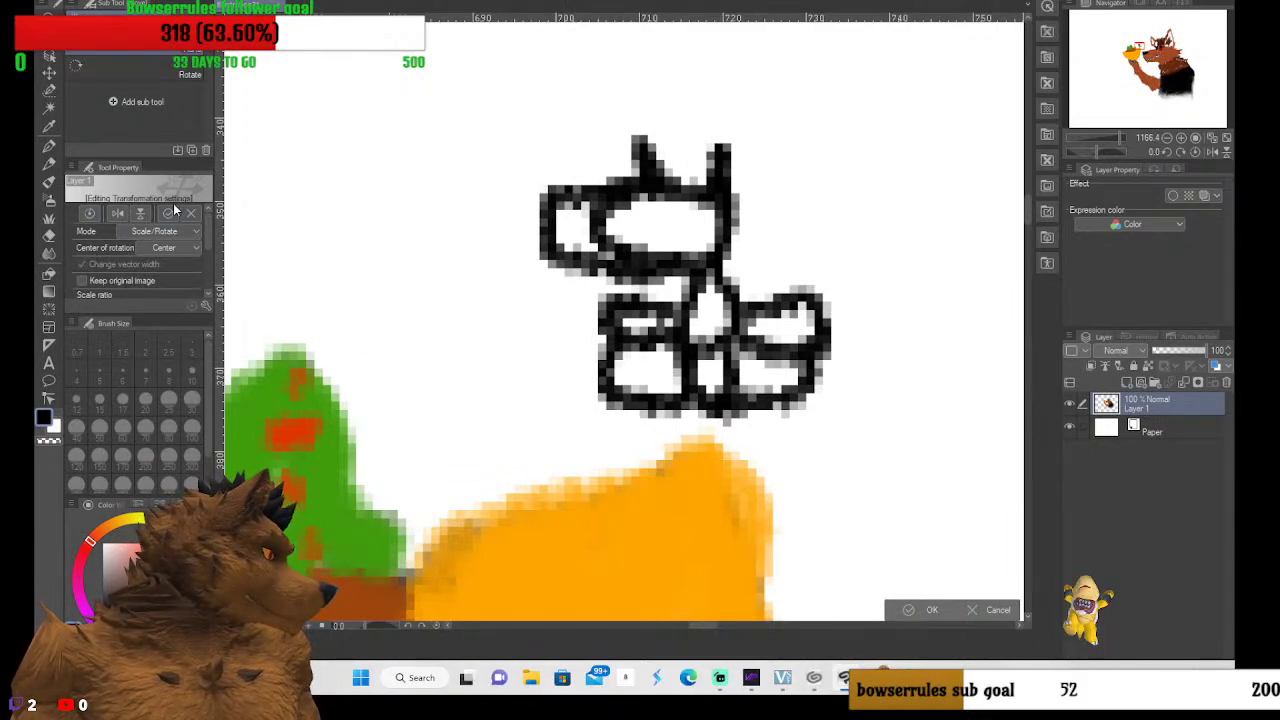
left_click(51, 93)
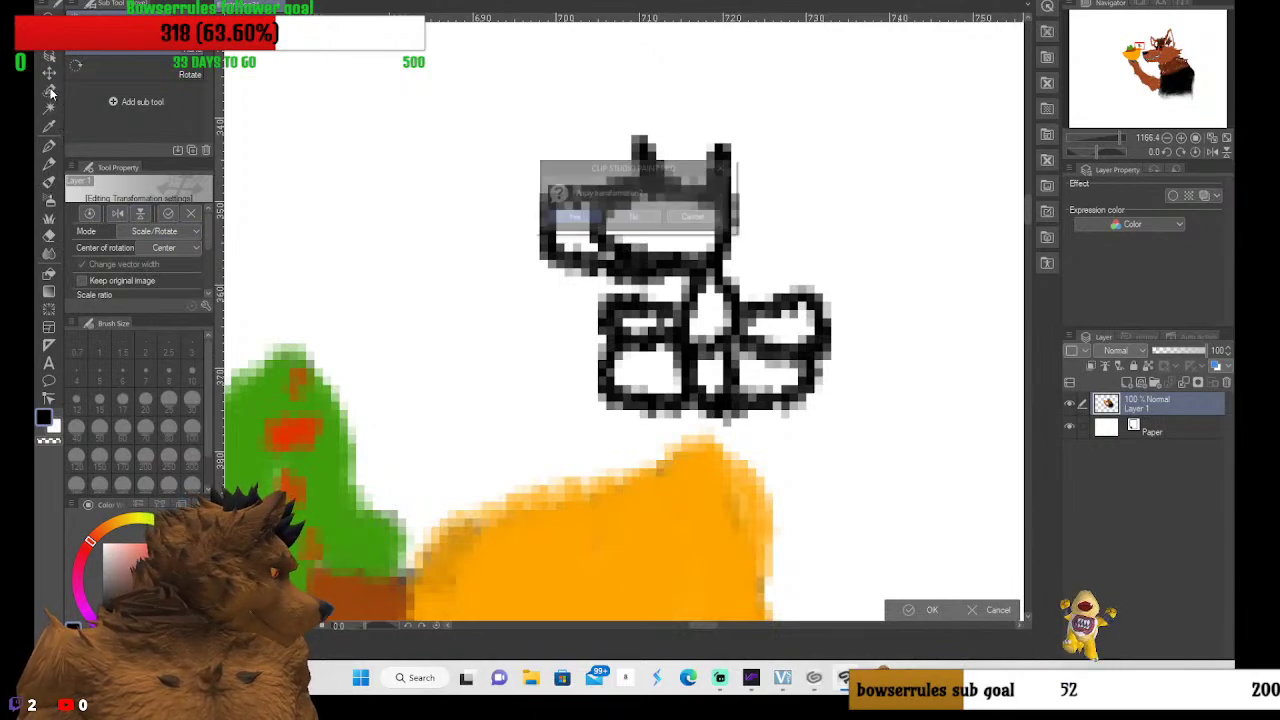
left_click(730, 167)
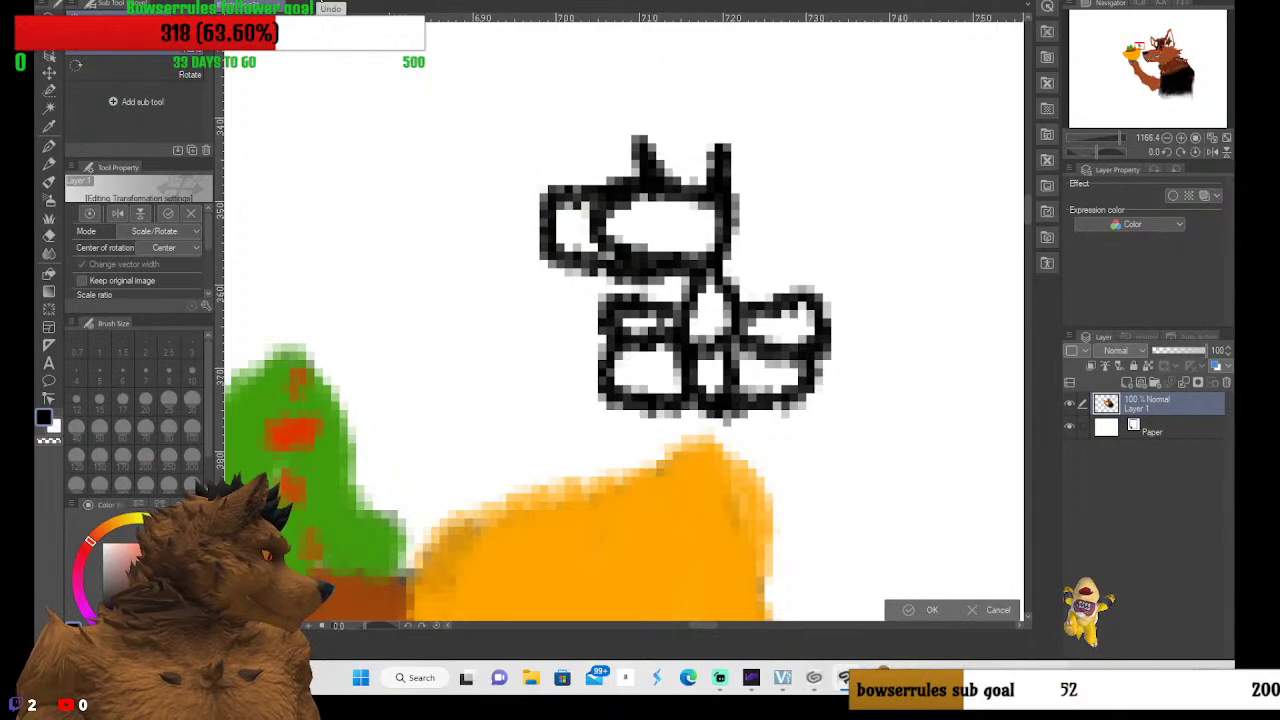
Undo and redo the shift of the Layer 1 artwork within the open transformation
key("Right")
key("Right")
key("Right")
key("Right")
key("Down")
key("Down")
key("Down")
key("Down")
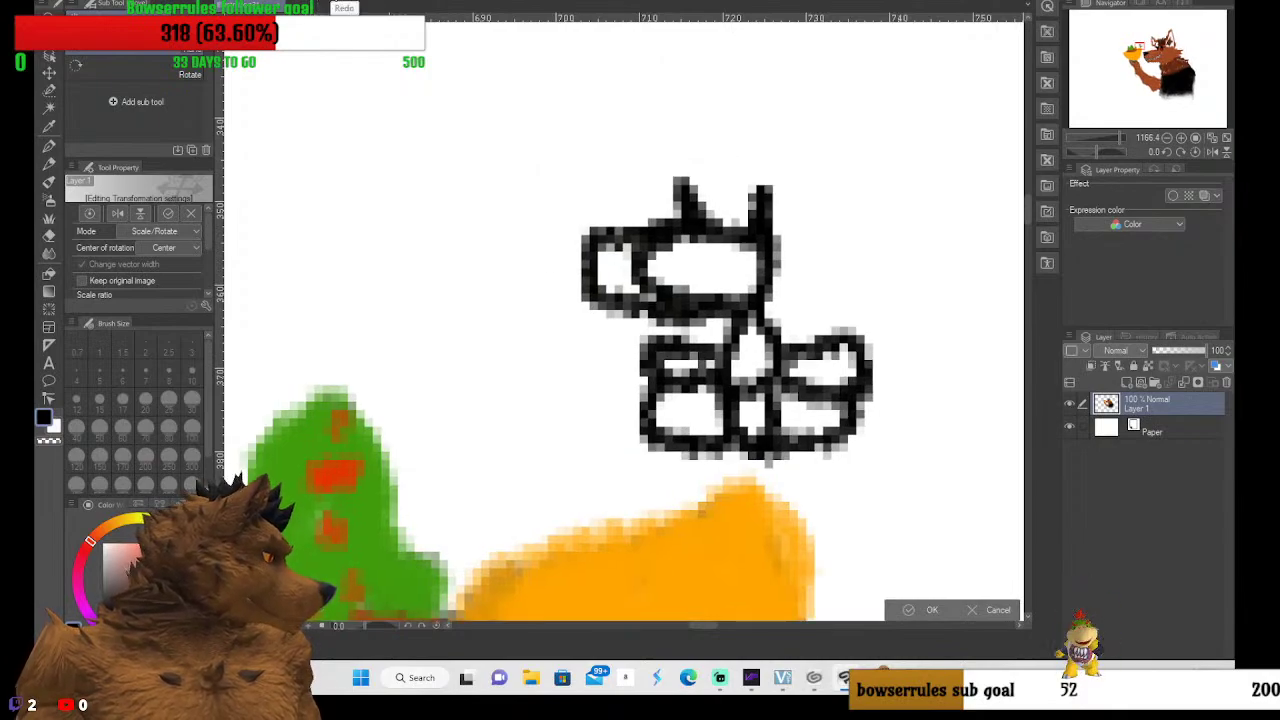
key("ctrl+z")
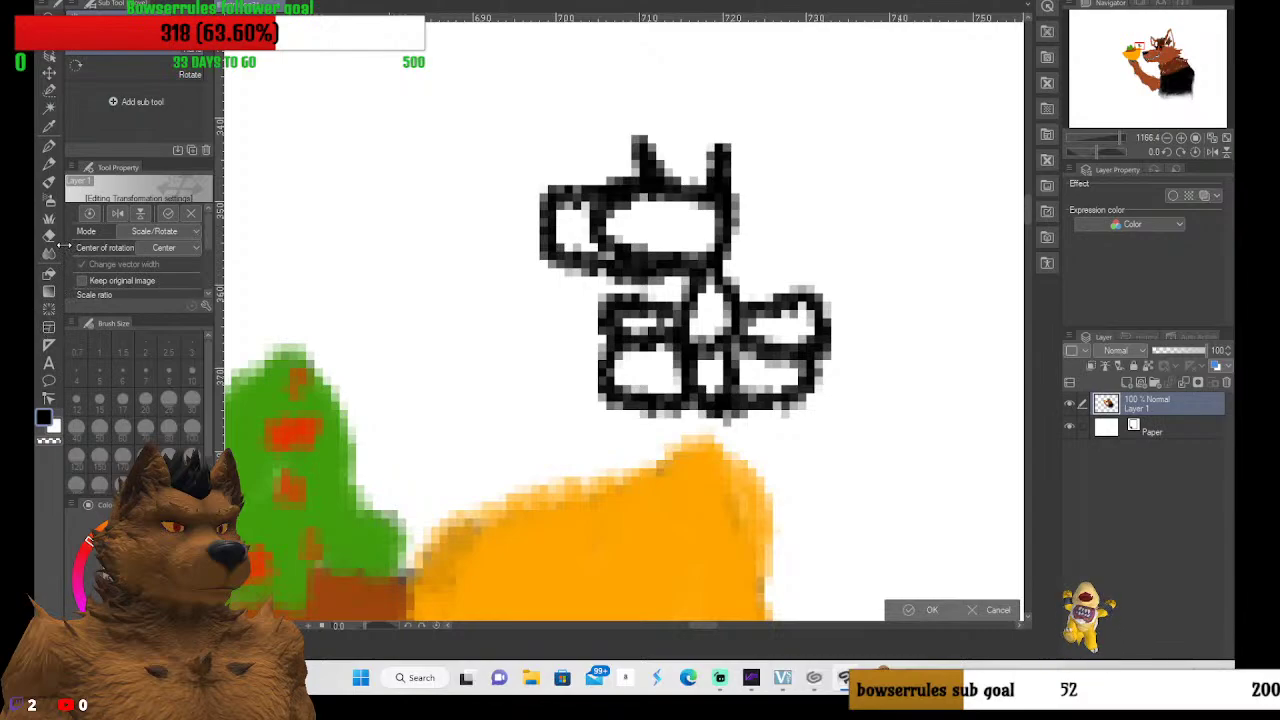
Apply the transformation to Layer 1 and return to the mechanical pencil at brush size 10
left_click(51, 163)
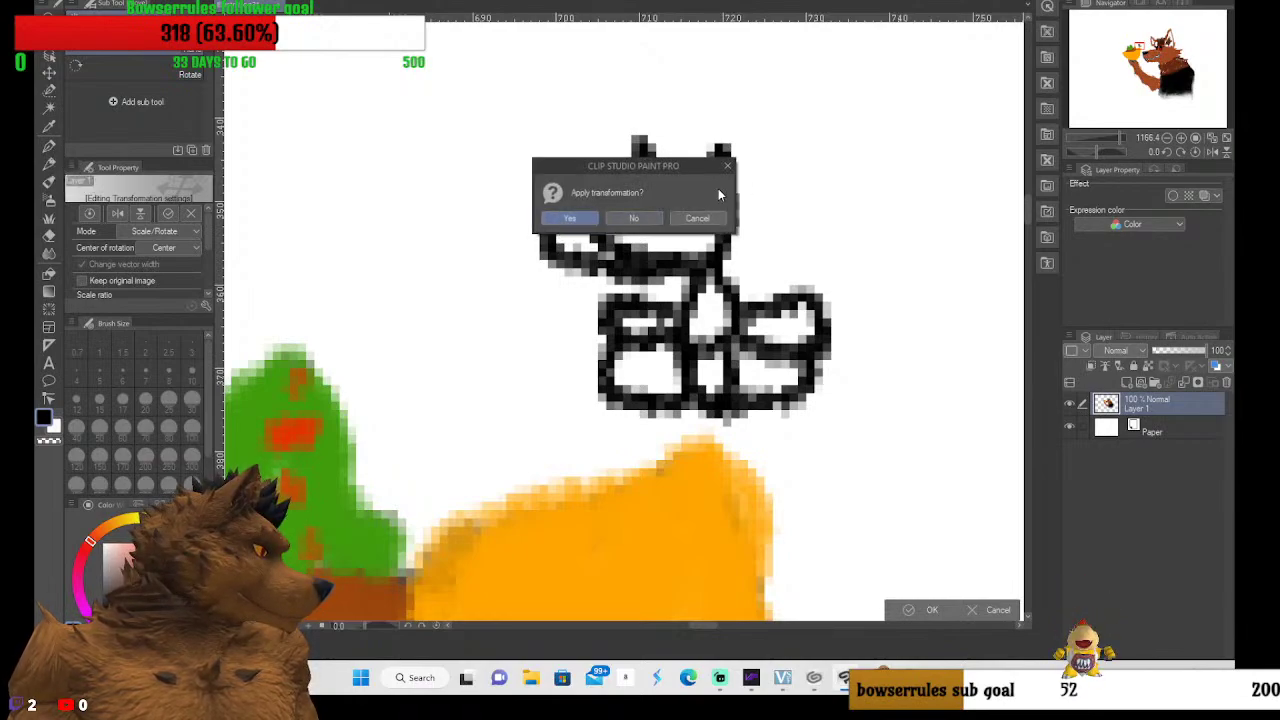
left_click(567, 220)
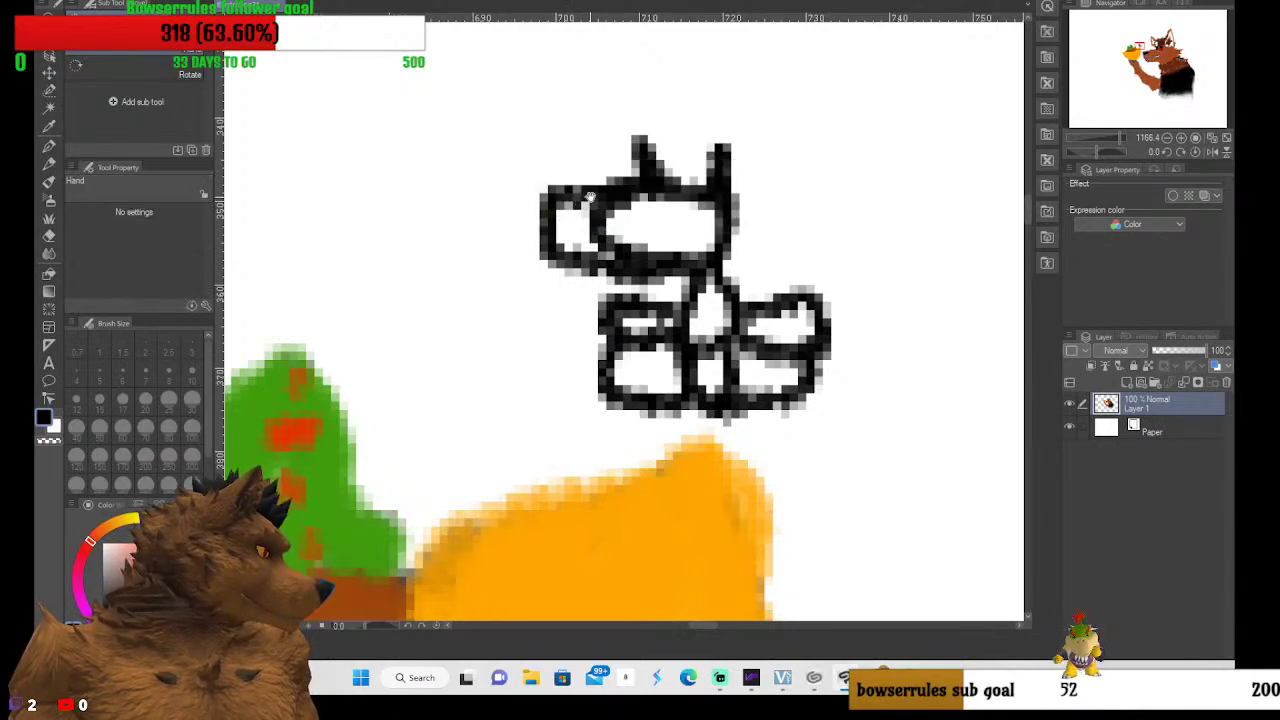
left_click(49, 164)
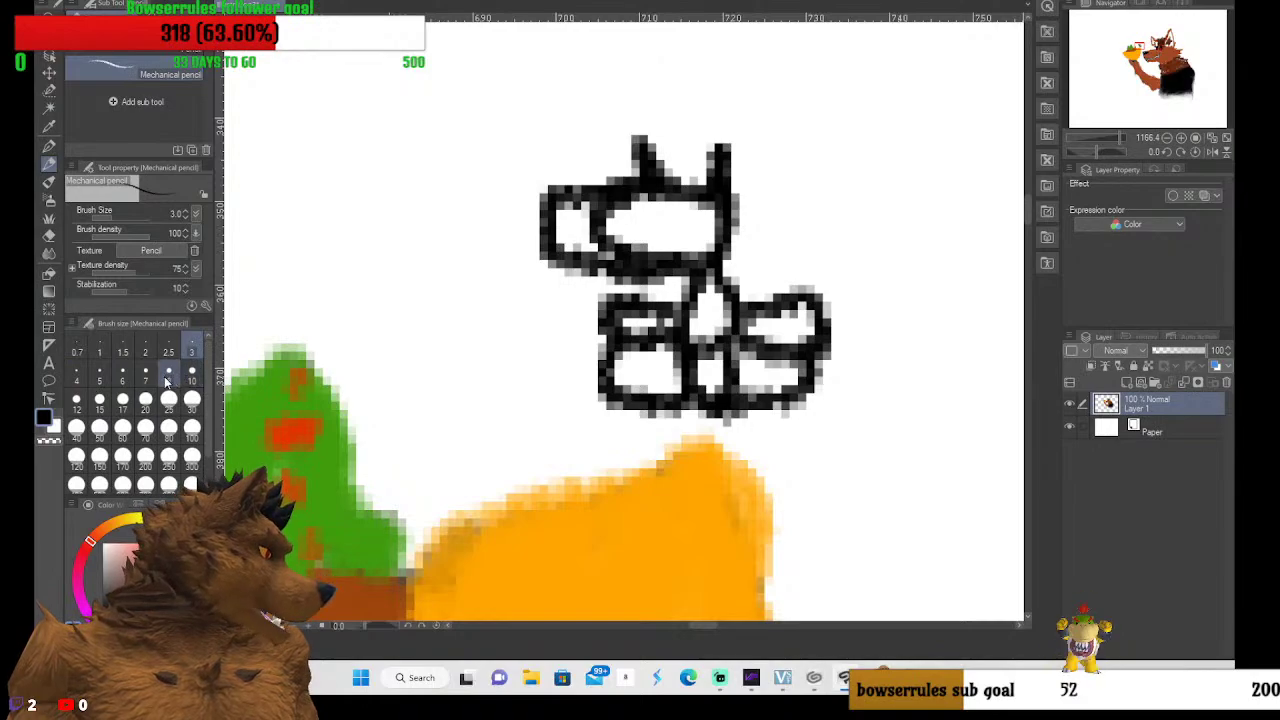
left_click(187, 381)
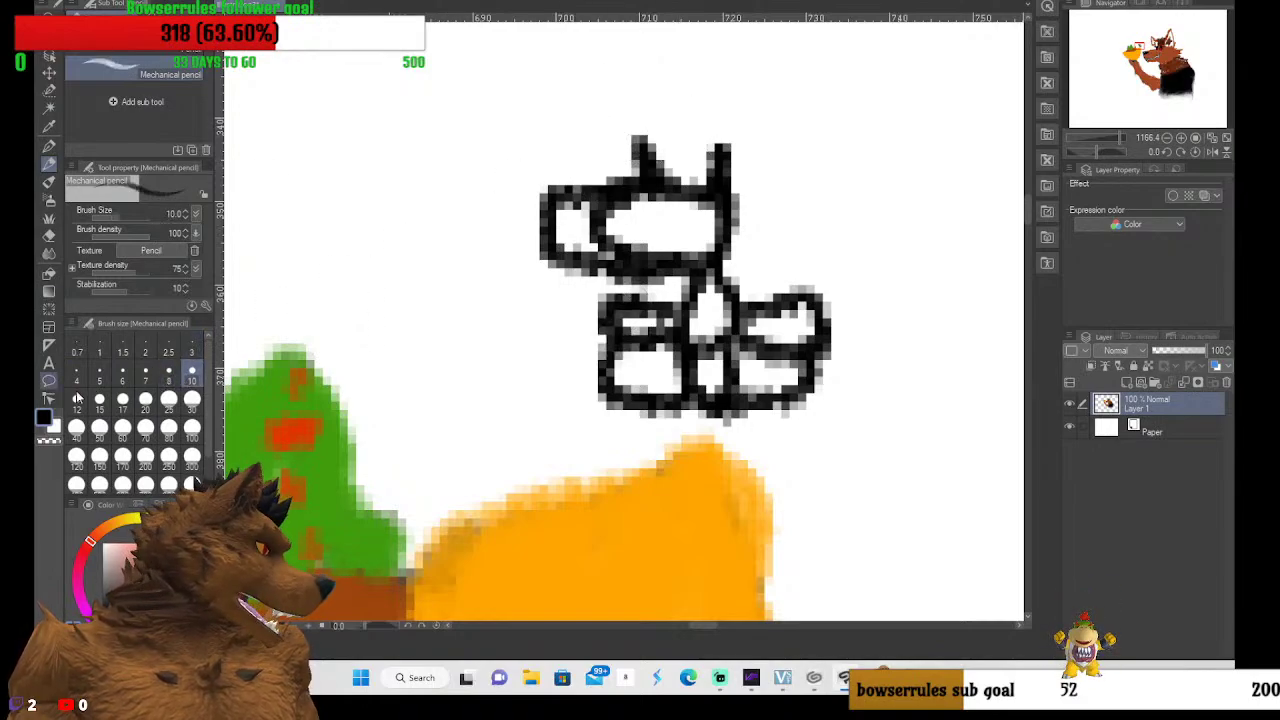
With the mechanical pencil at brush size 1.5, sharpen the small figure's front ear tip and fill a black nose on its snout
left_click(168, 352)
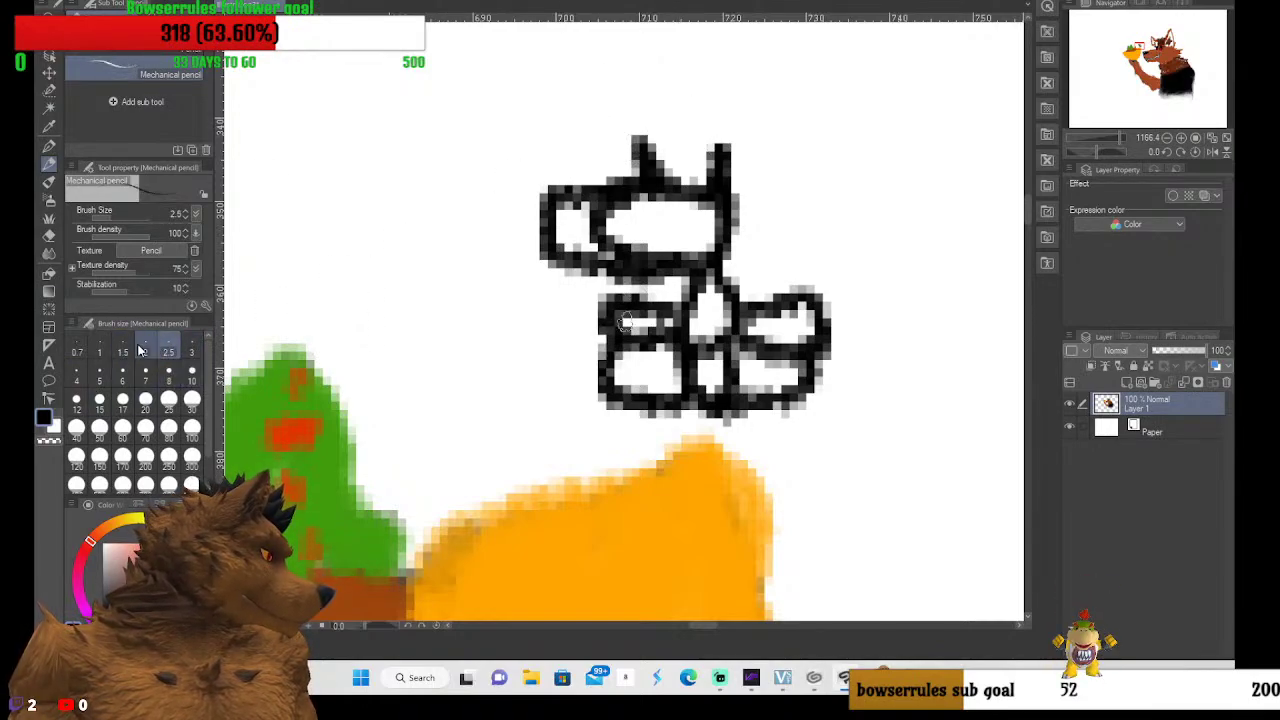
left_click(191, 352)
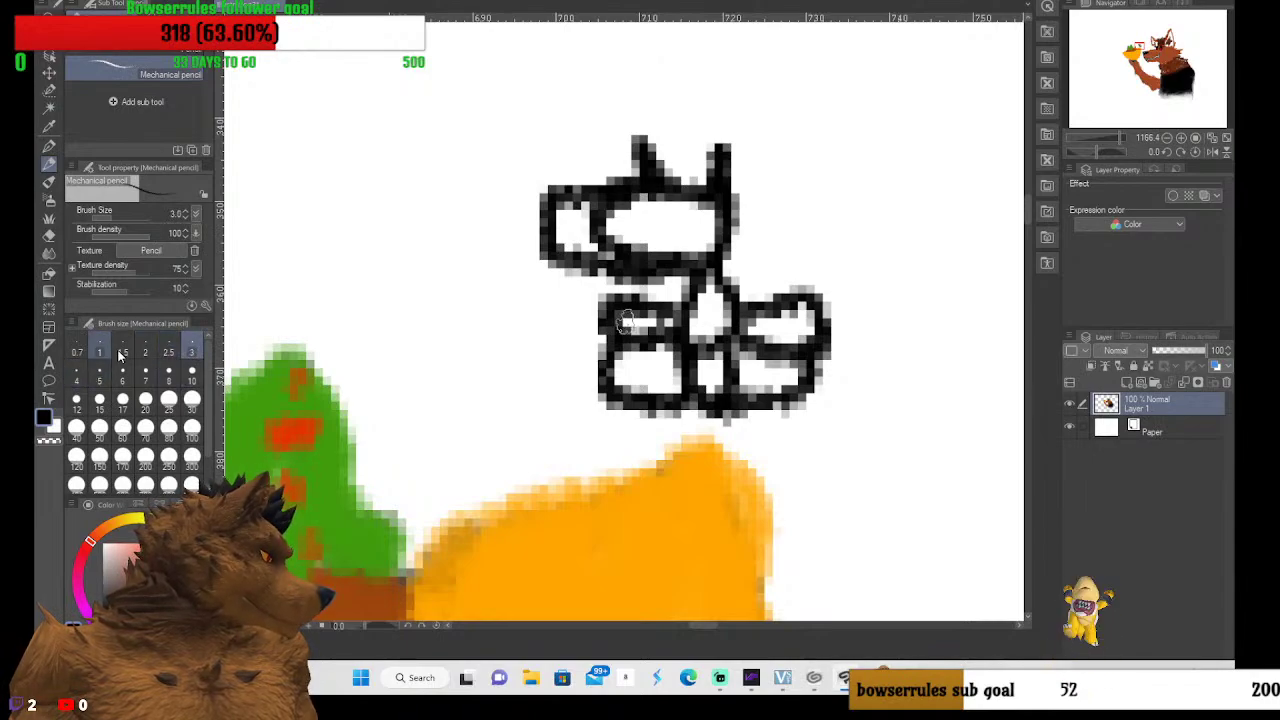
left_click(122, 352)
mouse_move(633, 120)
left_mouse_down()
mouse_move(664, 168)
mouse_move(700, 175)
mouse_move(632, 190)
left_mouse_up()
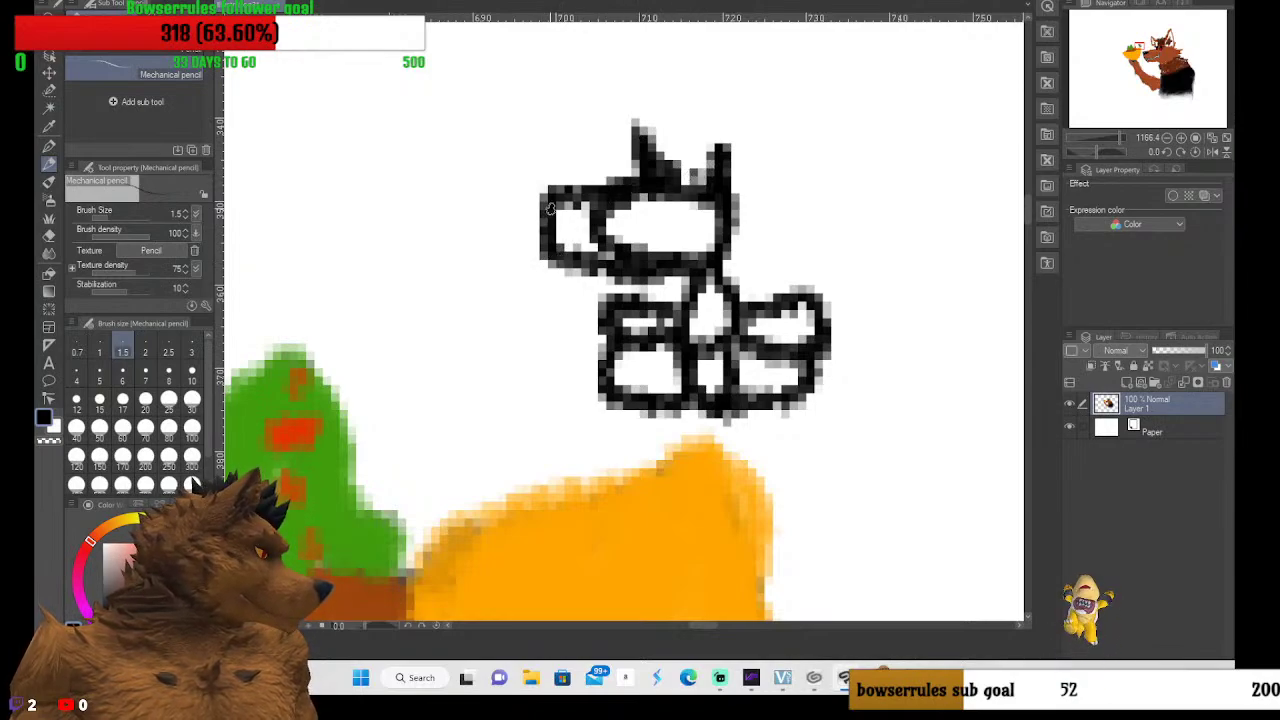
mouse_move(550, 209)
left_mouse_down()
mouse_move(556, 230)
mouse_move(585, 210)
mouse_move(540, 205)
mouse_move(570, 215)
mouse_move(560, 220)
mouse_move(595, 215)
mouse_move(565, 225)
mouse_move(574, 250)
mouse_move(601, 248)
left_mouse_up()
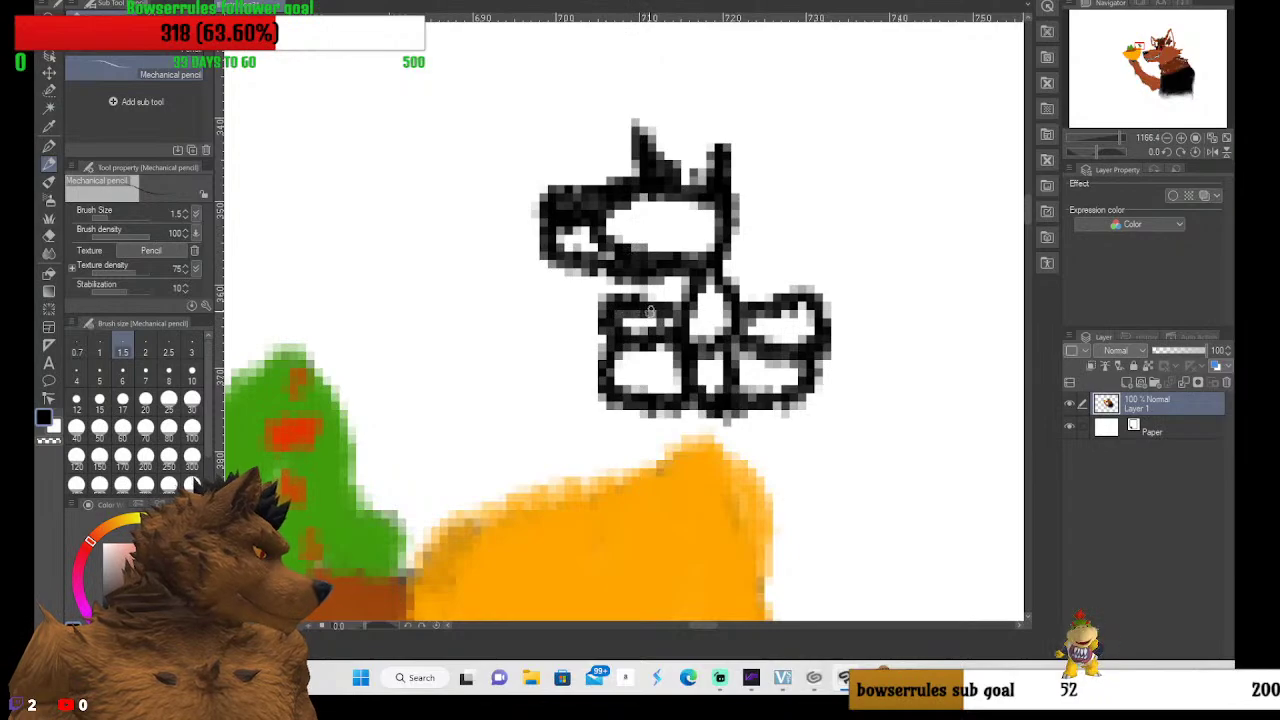
Draw pointed black spikes at the four outer corners of the small figure's body and dot a red eye on its head
mouse_move(650, 311)
left_mouse_down()
mouse_move(579, 285)
mouse_move(624, 326)
mouse_move(603, 292)
left_mouse_up()
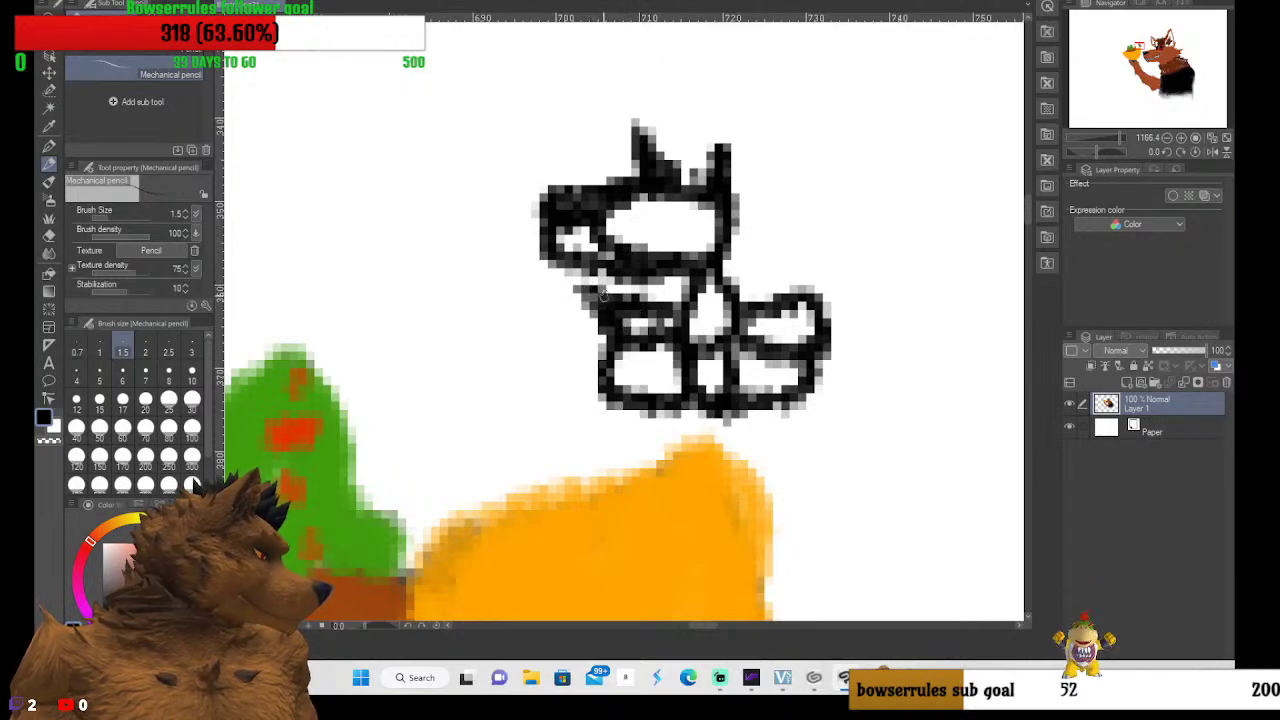
mouse_move(742, 314)
left_mouse_down()
mouse_move(876, 251)
mouse_move(822, 309)
mouse_move(869, 274)
mouse_move(826, 313)
mouse_move(805, 402)
mouse_move(809, 456)
mouse_move(794, 409)
mouse_move(808, 450)
mouse_move(791, 423)
mouse_move(703, 401)
mouse_move(661, 401)
mouse_move(583, 436)
mouse_move(605, 386)
mouse_move(574, 436)
mouse_move(615, 403)
mouse_move(580, 297)
left_mouse_up()
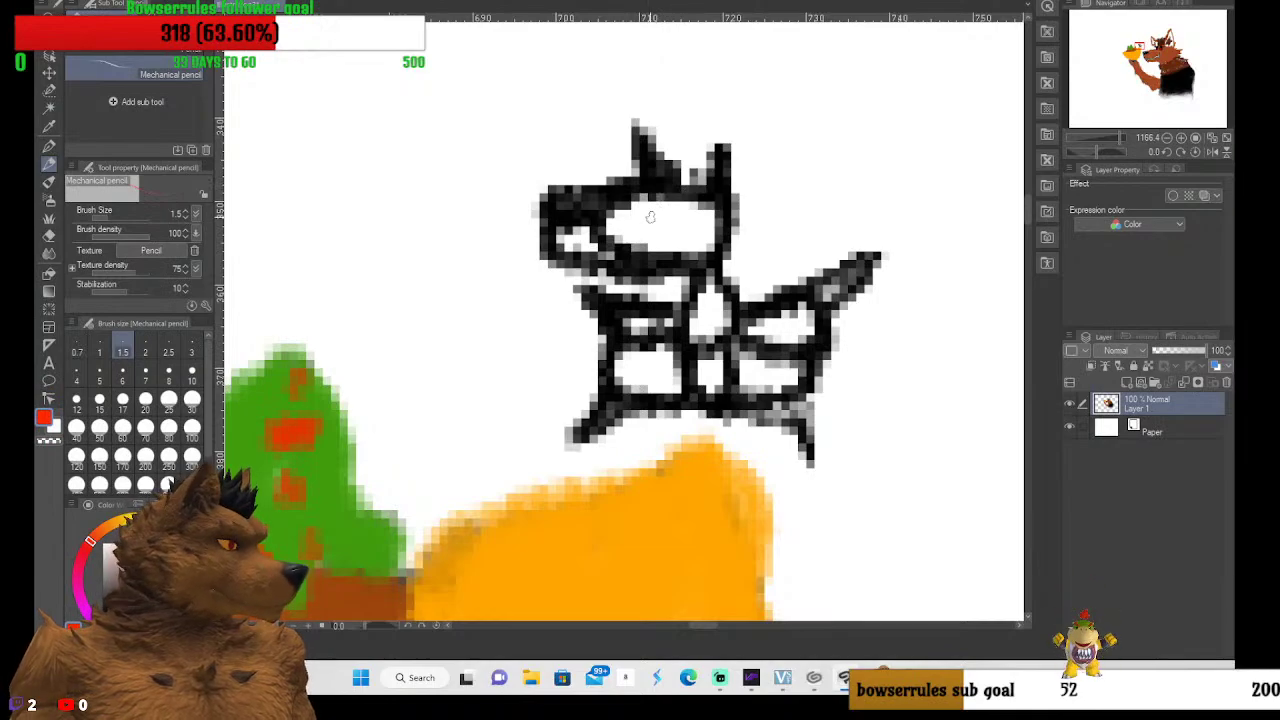
left_click_drag(652, 212, 648, 213)
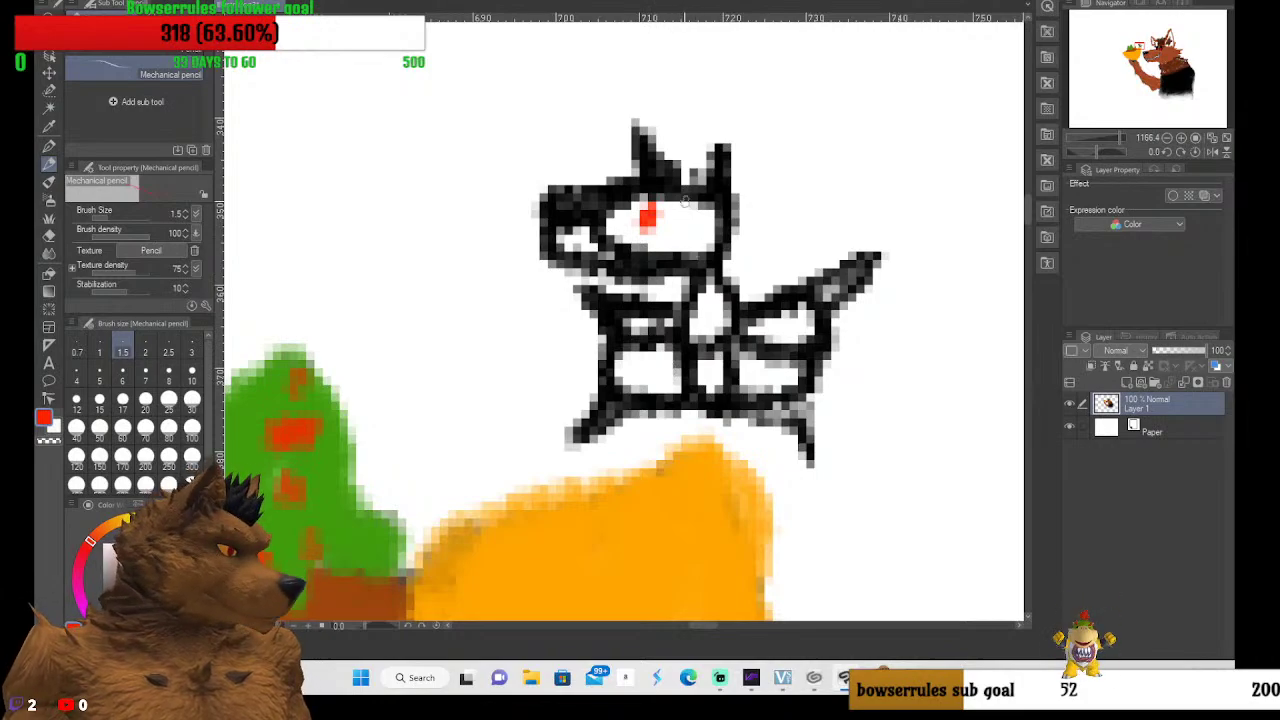
Examine the tiny figure up close and in proportion to the taco, the wolf and the empty canvas beside them
scroll(496, 412, "down", 8)
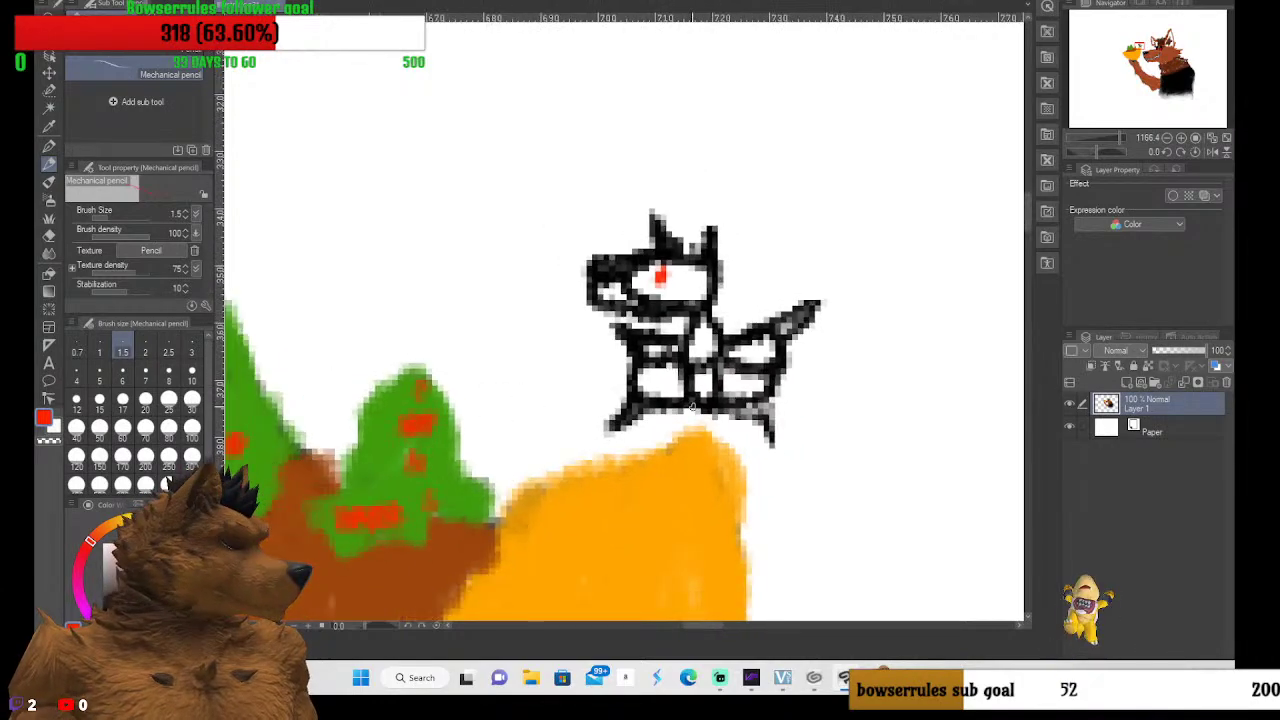
scroll(690, 390, "down", 2)
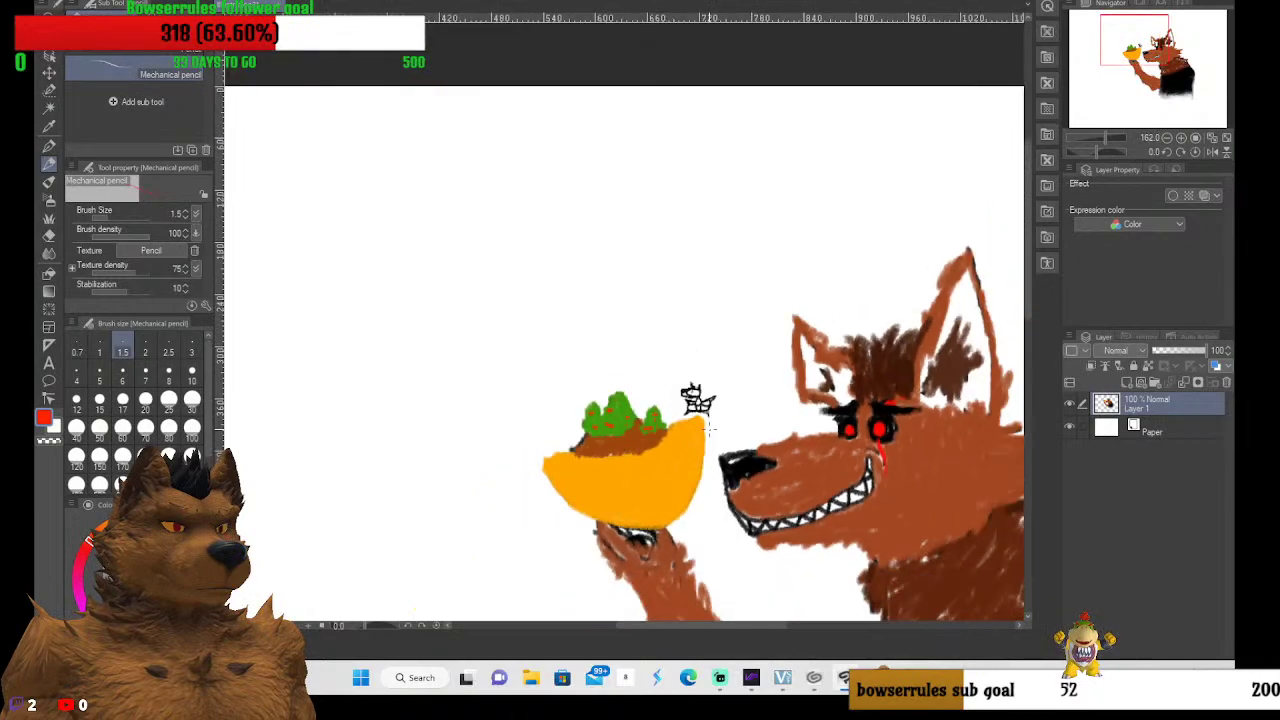
scroll(690, 390, "up", 4)
scroll(685, 378, "up", 6)
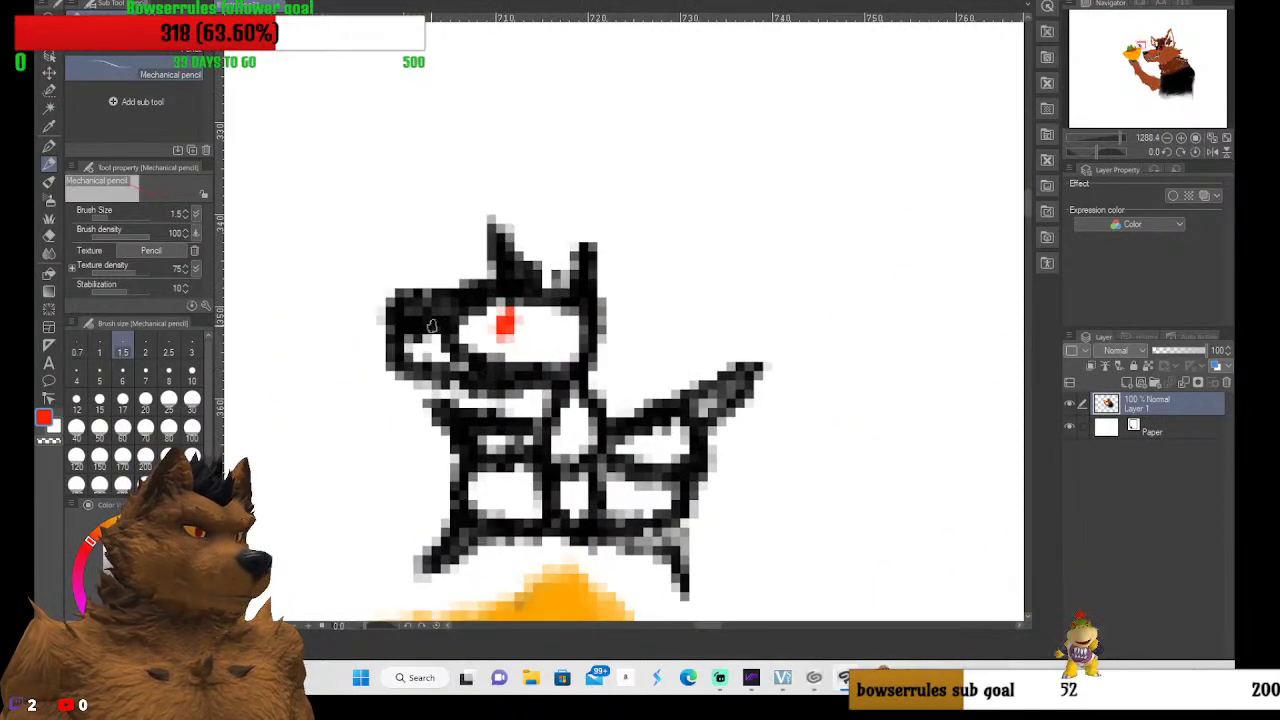
scroll(563, 320, "down", 2)
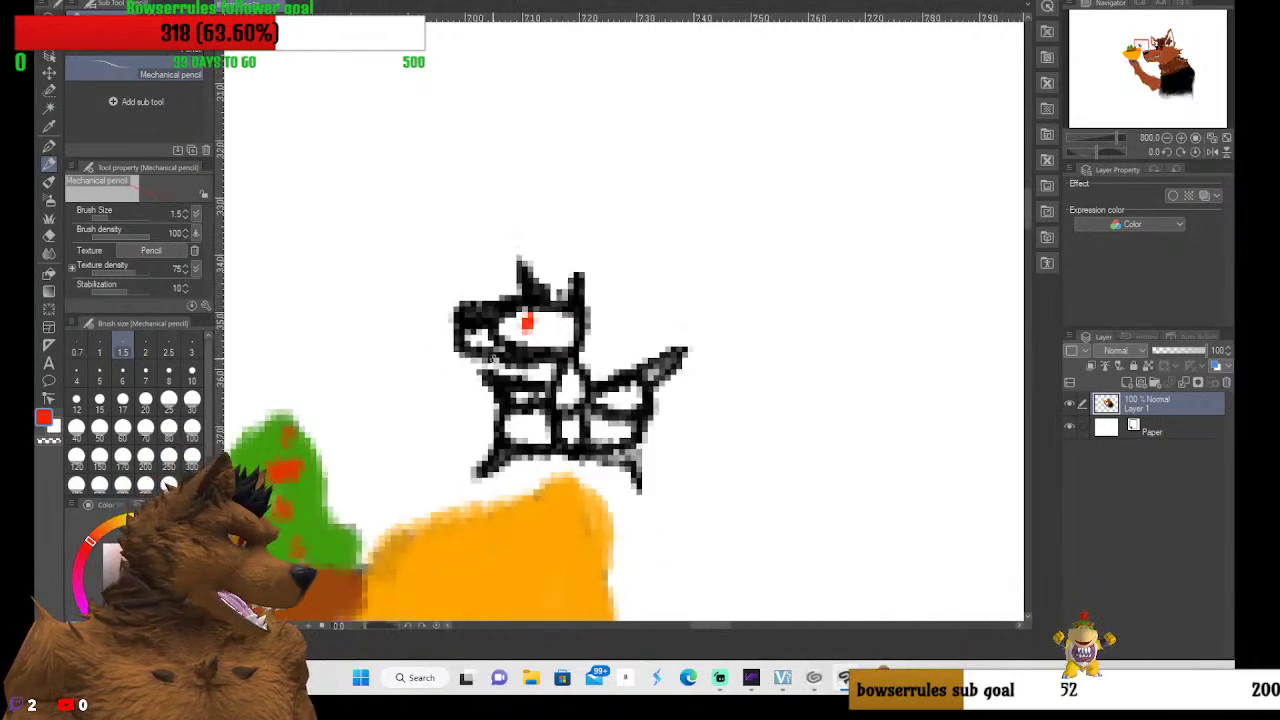
scroll(498, 357, "down", 8)
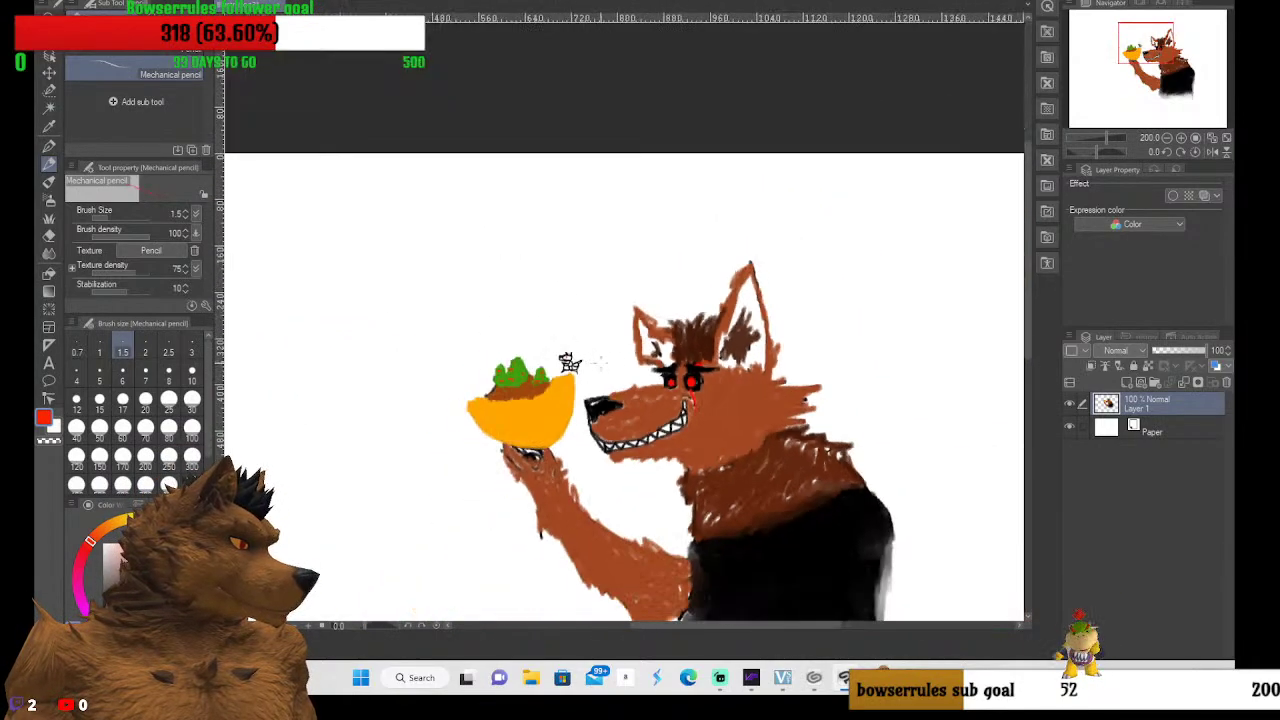
scroll(600, 372, "up", 4)
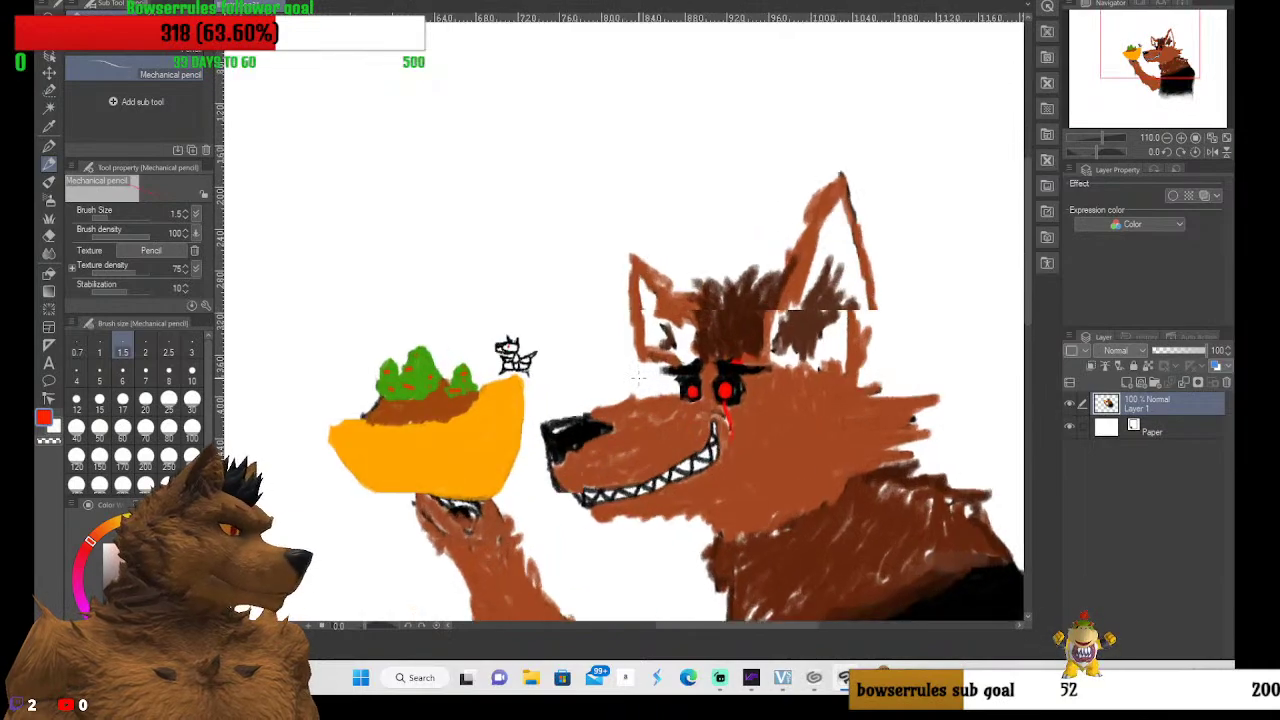
scroll(550, 373, "up", 3)
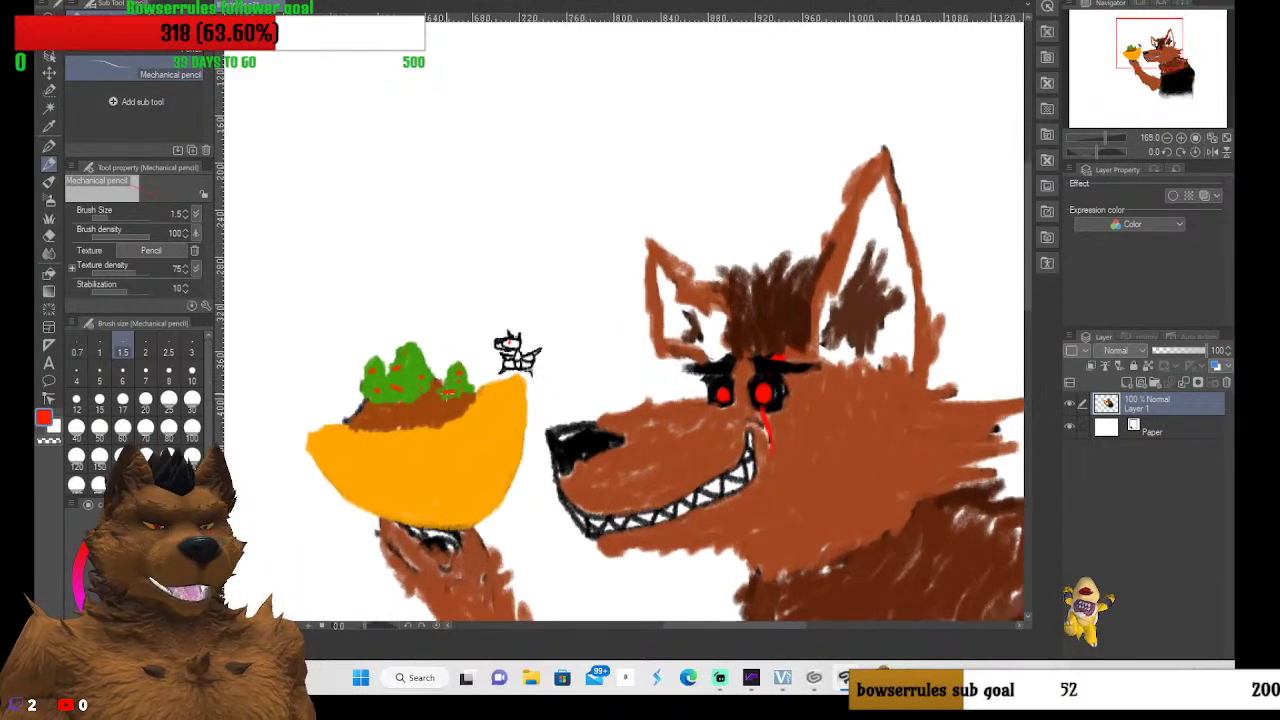
scroll(430, 380, "down", 2)
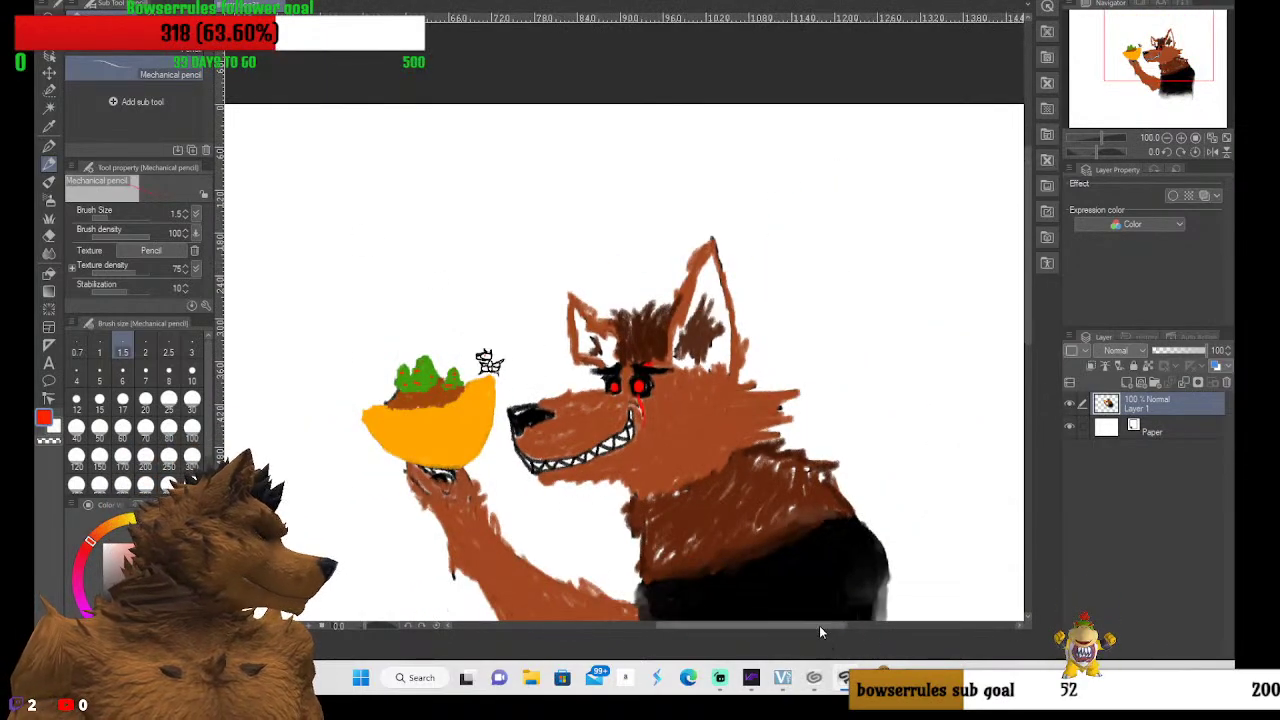
left_click_drag(819, 627, 737, 628)
scroll(443, 190, "up", 2)
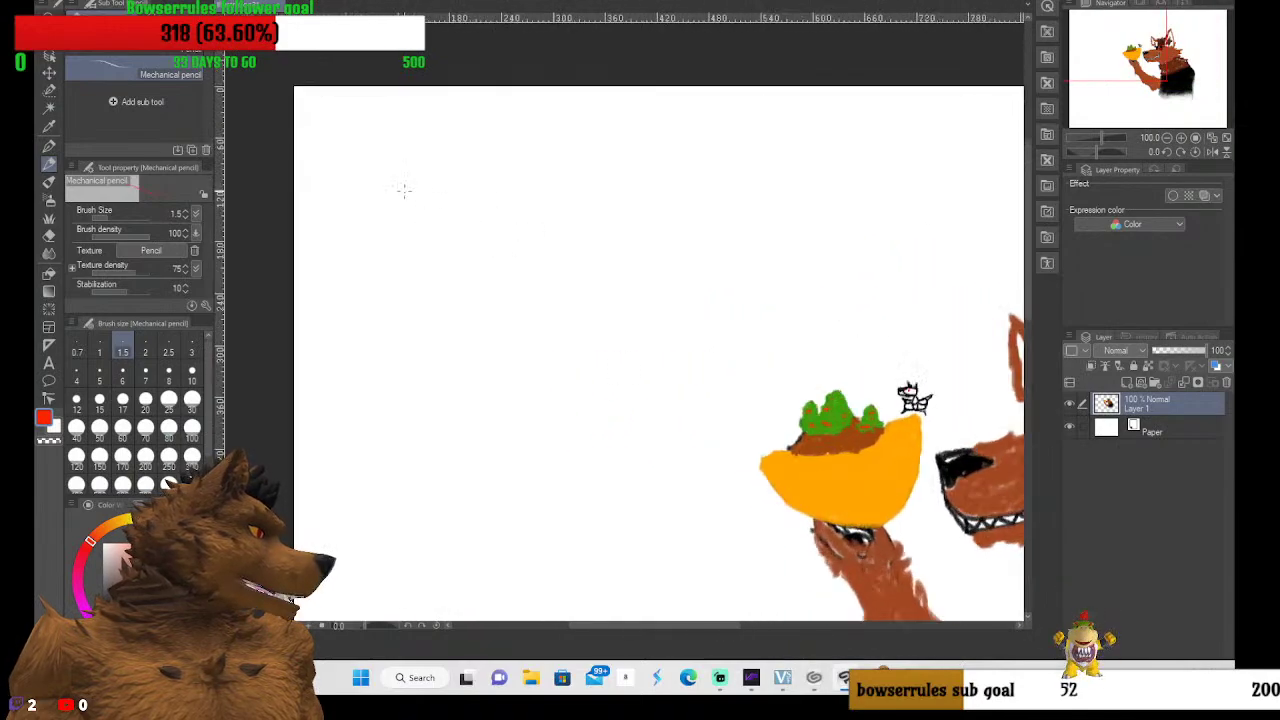
Set the Mechanical pencil to brush size 3 with a dark grey drawing colour for sketching on the empty canvas area
left_click_drag(688, 627, 666, 627)
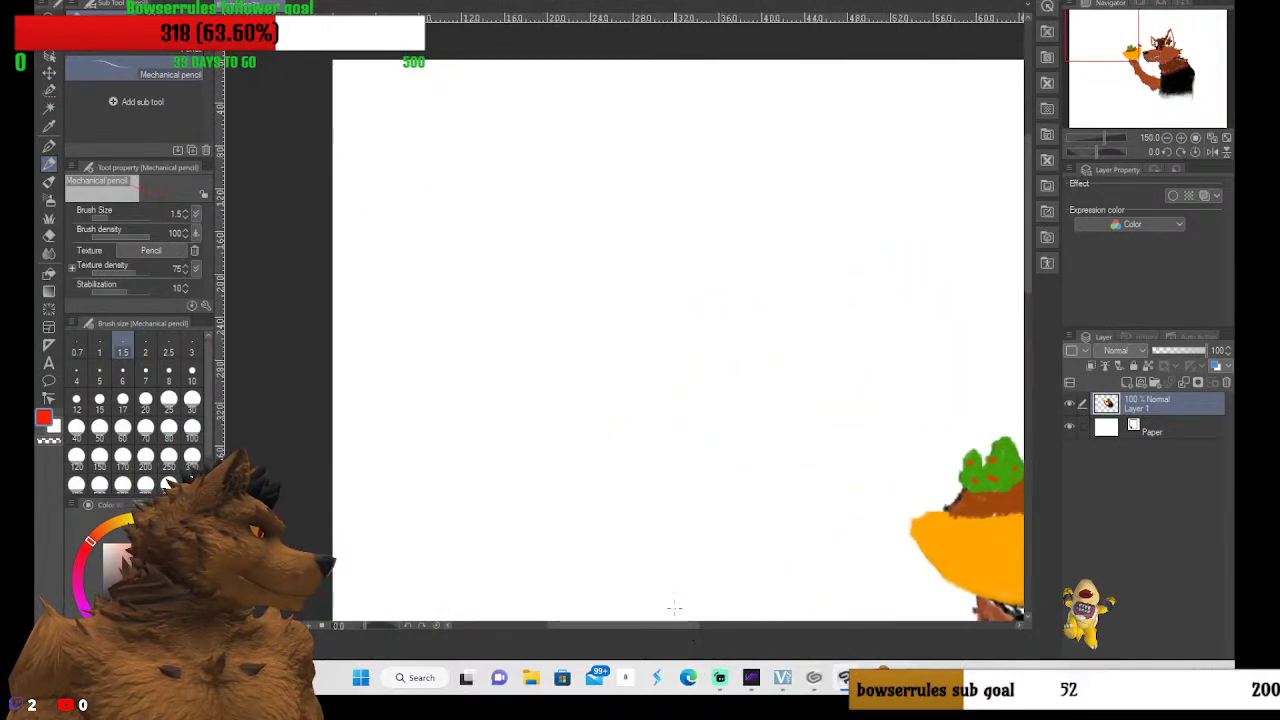
scroll(713, 422, "up", 1)
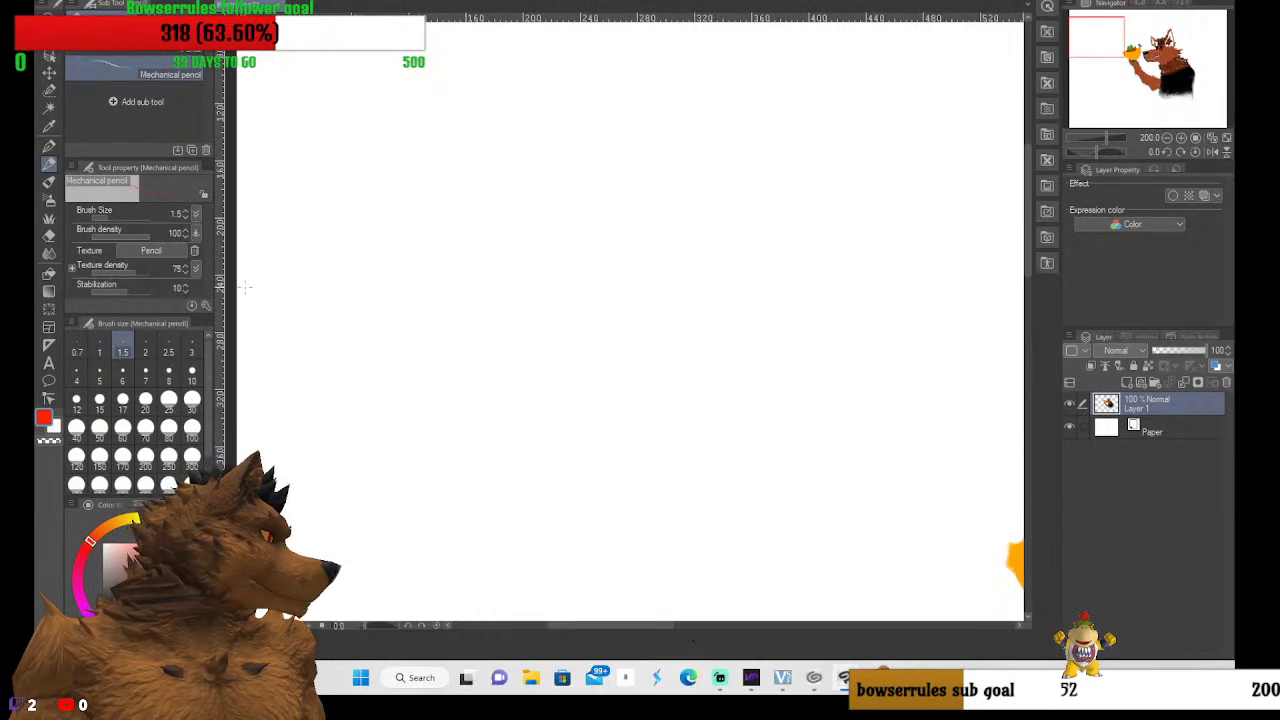
left_click(191, 352)
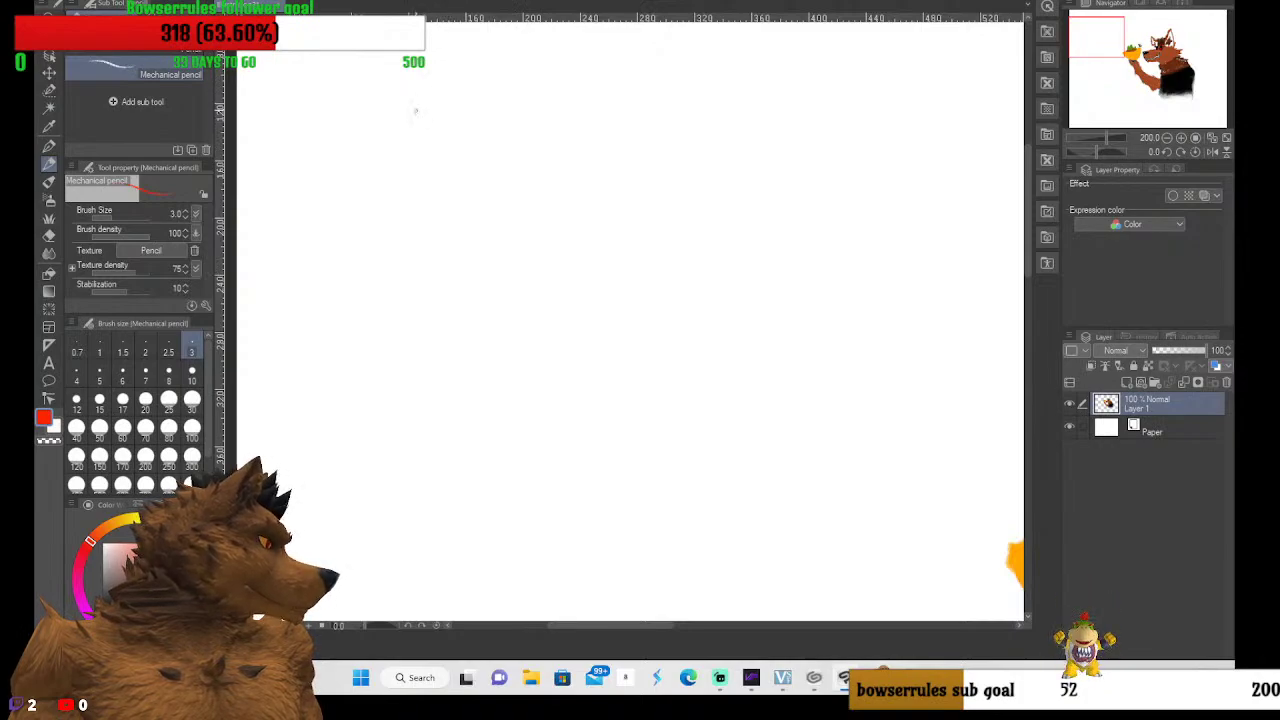
left_click_drag(409, 147, 404, 276)
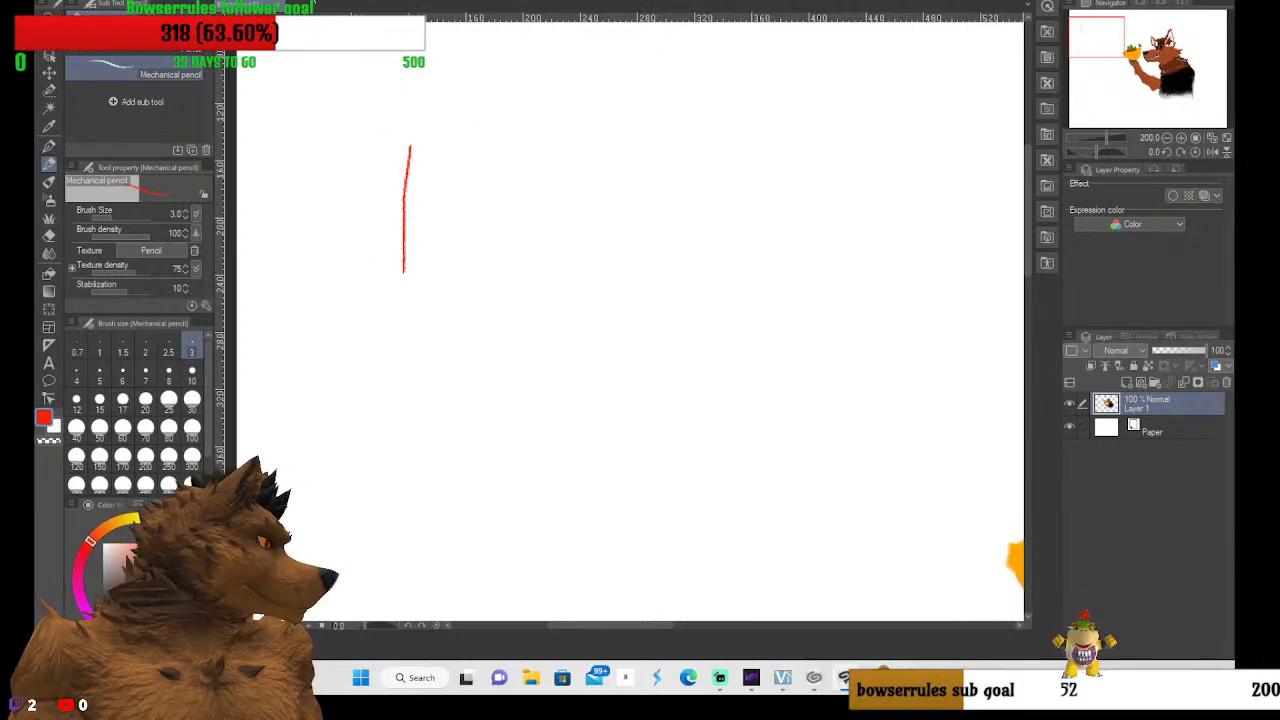
key("ctrl+z")
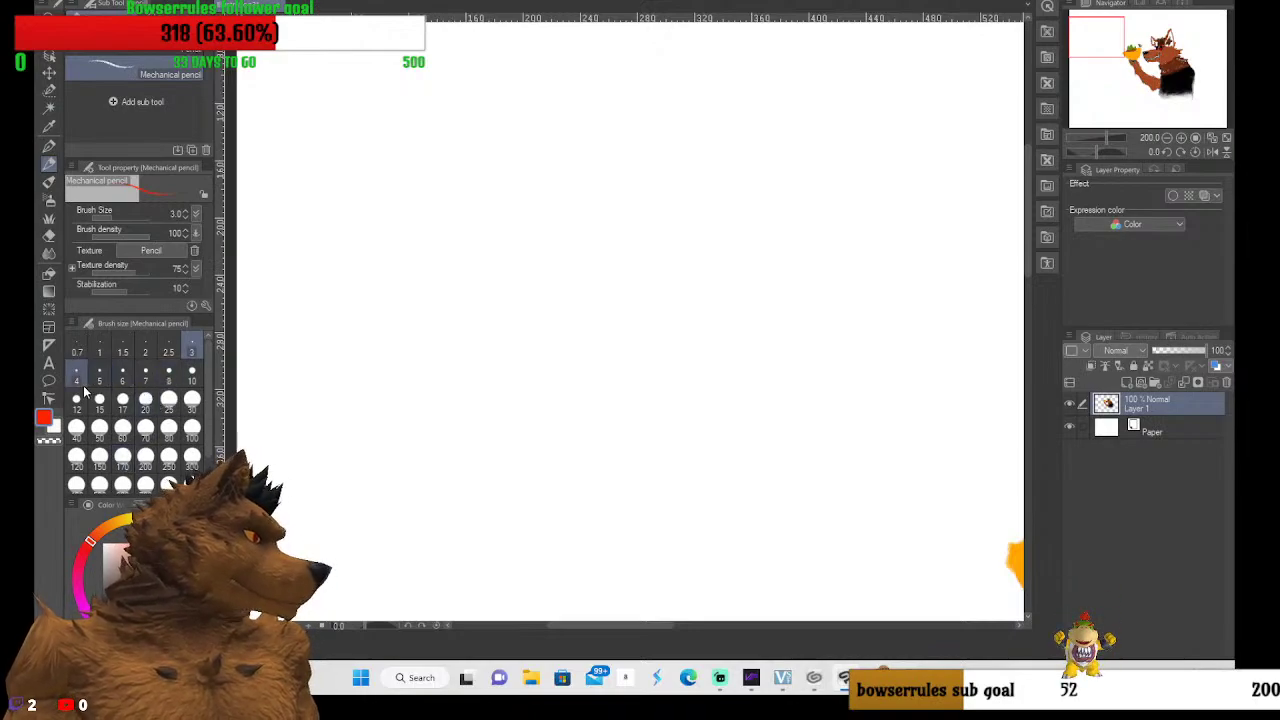
key("x")
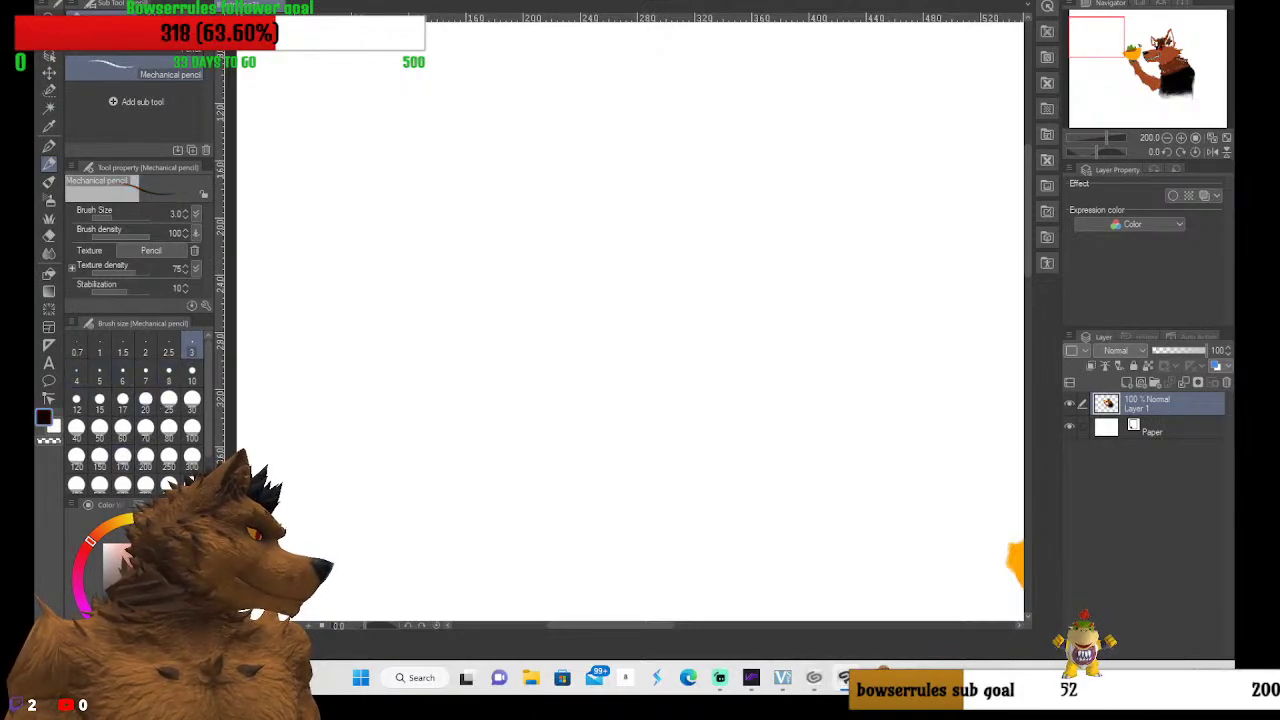
key("c")
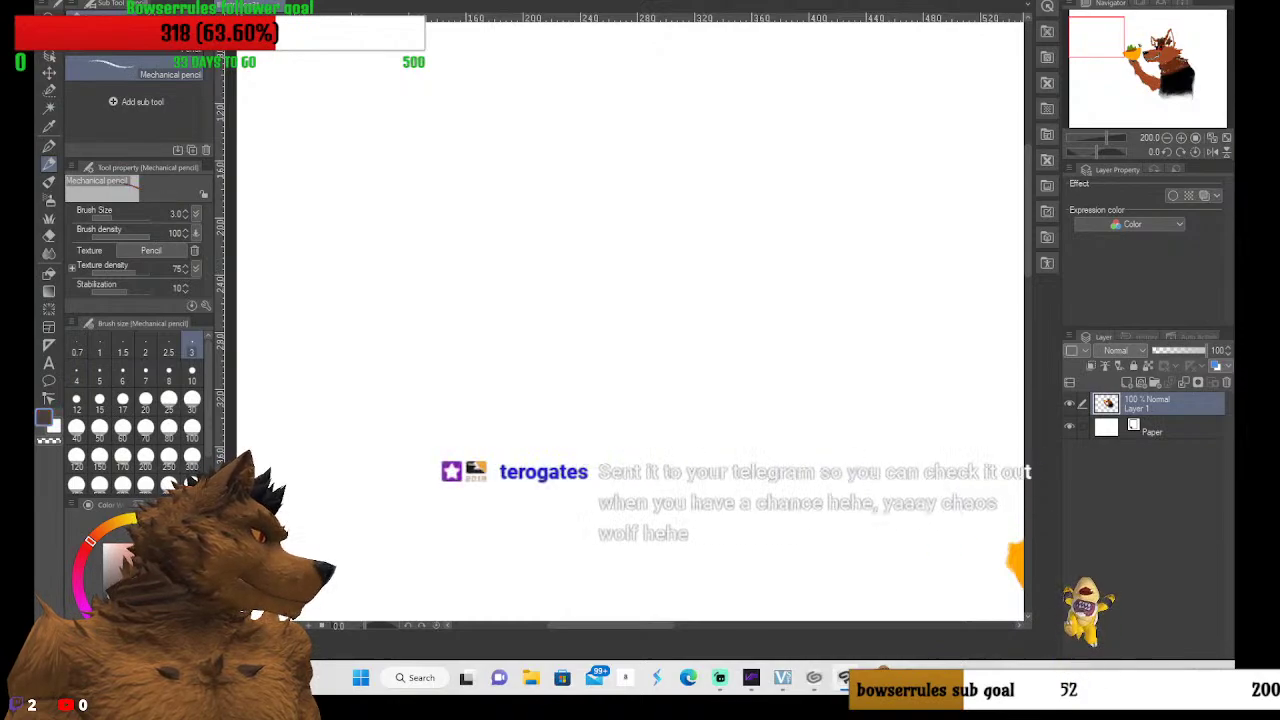
Sketch a rough round head shape with a curved vertical centre line and a horizontal eye guideline
left_click_drag(484, 134, 553, 272)
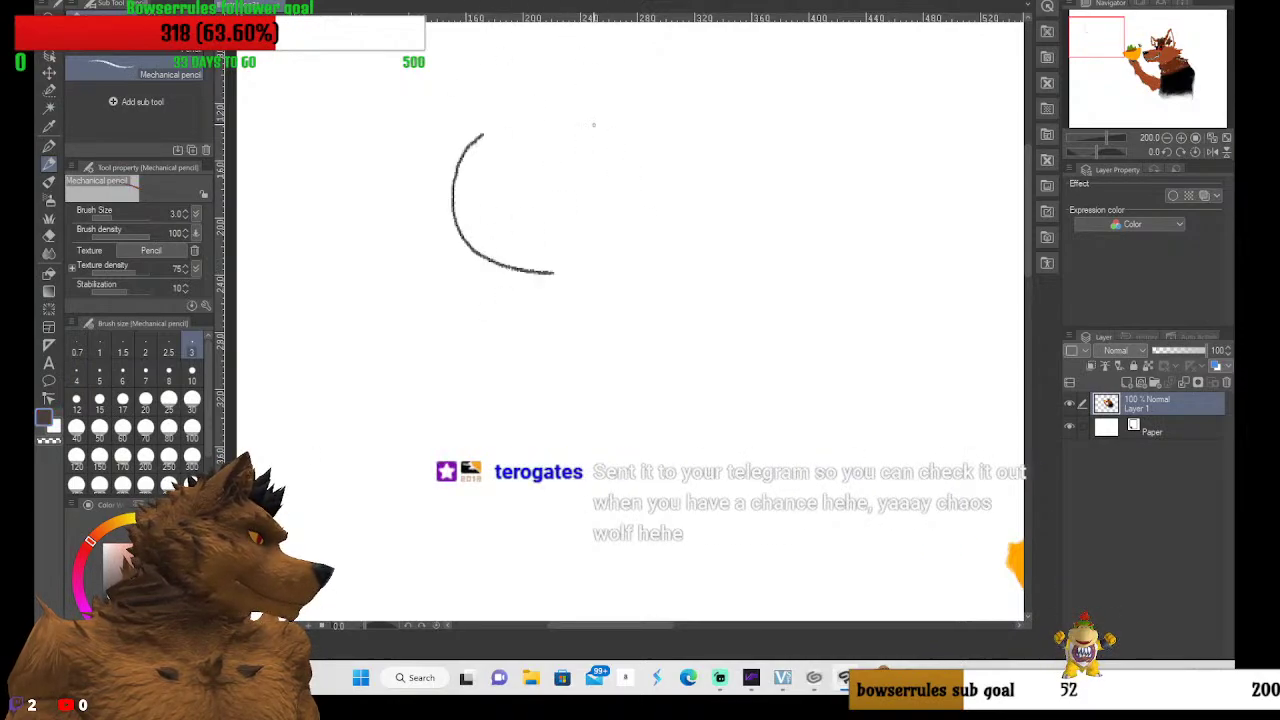
left_click_drag(535, 108, 614, 205)
mouse_move(568, 82)
left_mouse_down()
mouse_move(615, 215)
mouse_move(606, 230)
left_mouse_up()
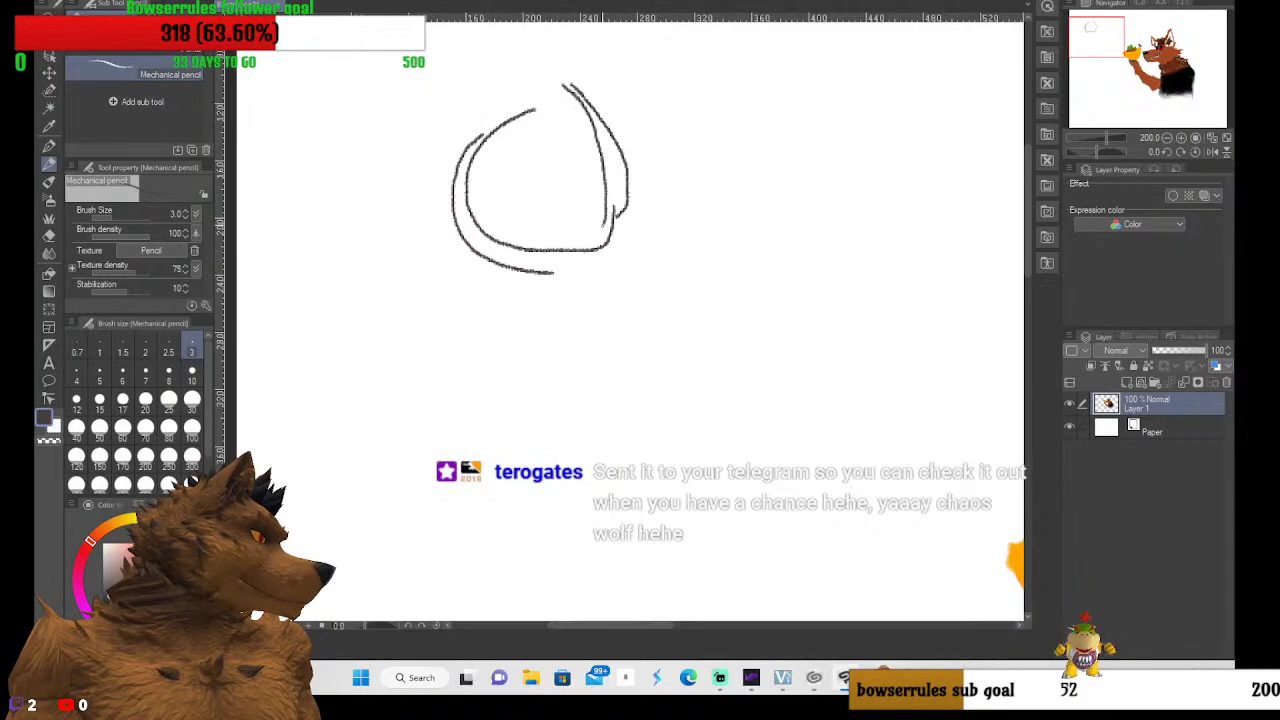
mouse_move(572, 92)
left_mouse_down()
mouse_move(601, 218)
mouse_move(586, 285)
left_mouse_up()
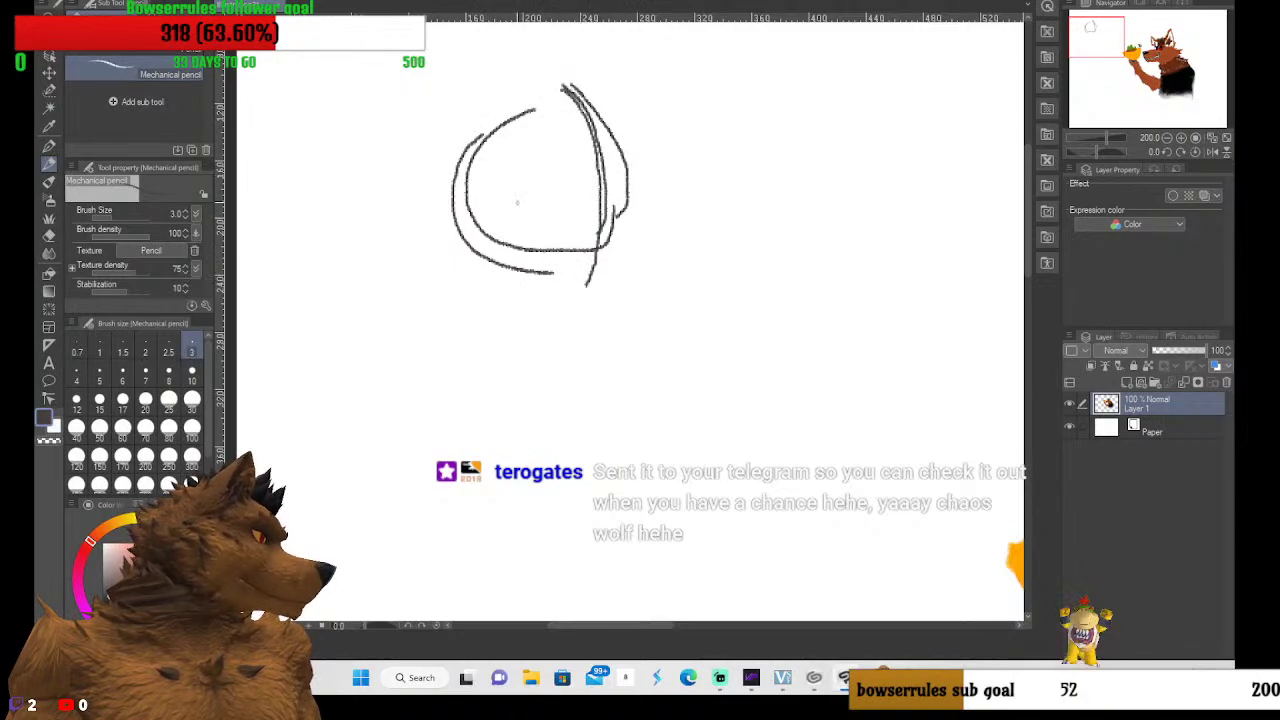
left_click_drag(511, 184, 606, 206)
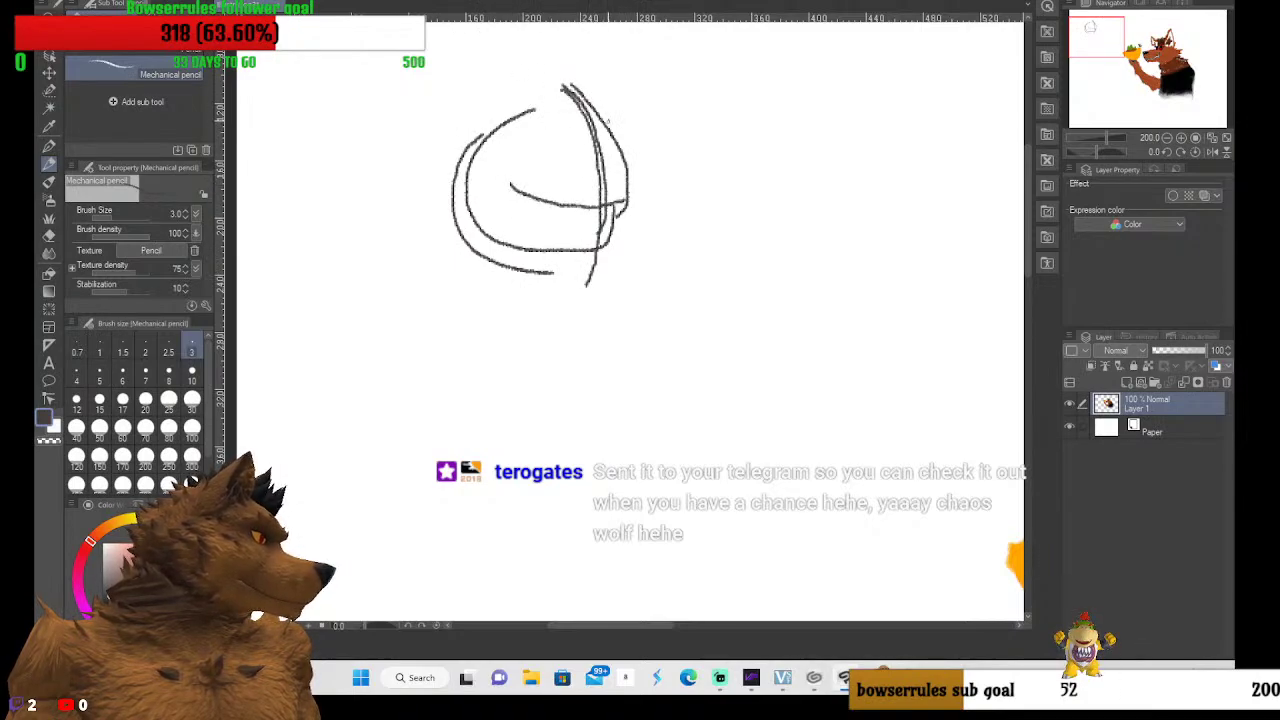
Sketch the muzzle extending down from the head circle and rough in the eye on the guideline
mouse_move(599, 112)
left_mouse_down()
mouse_move(601, 145)
mouse_move(622, 206)
left_mouse_up()
mouse_move(597, 132)
left_mouse_down()
mouse_move(670, 320)
mouse_move(574, 370)
mouse_move(530, 280)
mouse_move(472, 242)
left_mouse_up()
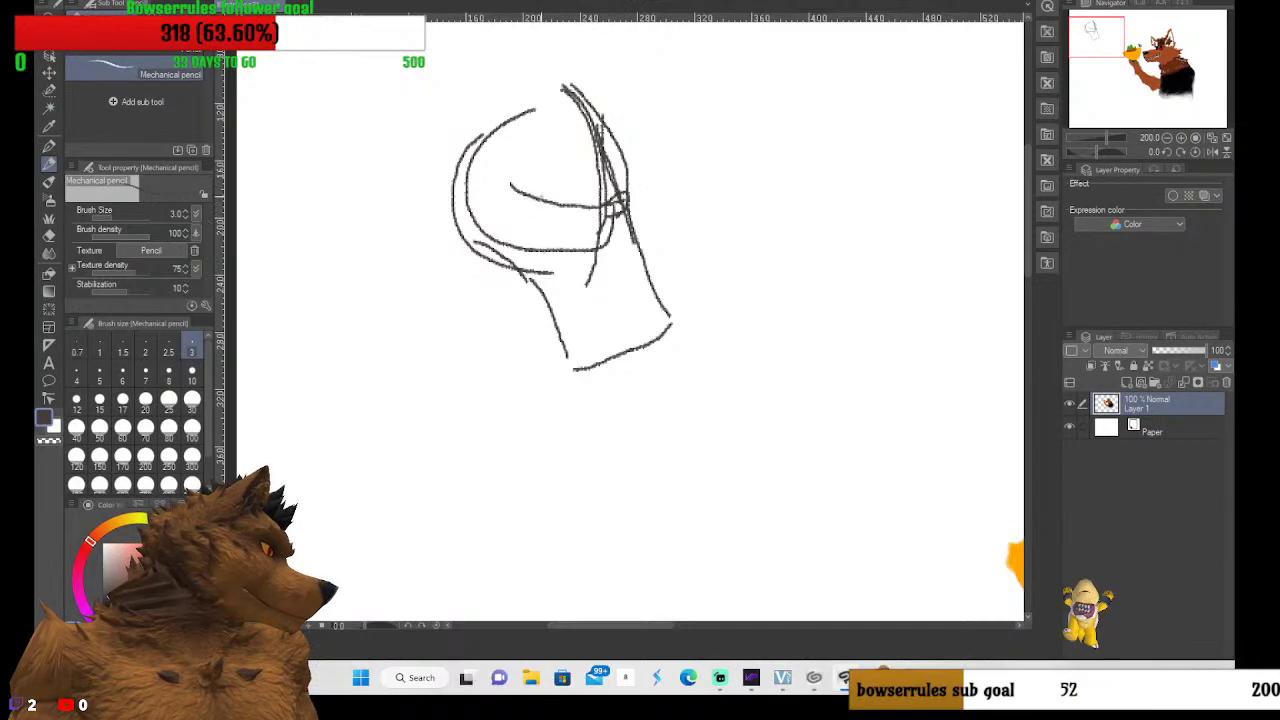
mouse_move(562, 193)
left_mouse_down()
mouse_move(589, 206)
mouse_move(530, 208)
mouse_move(582, 206)
left_mouse_up()
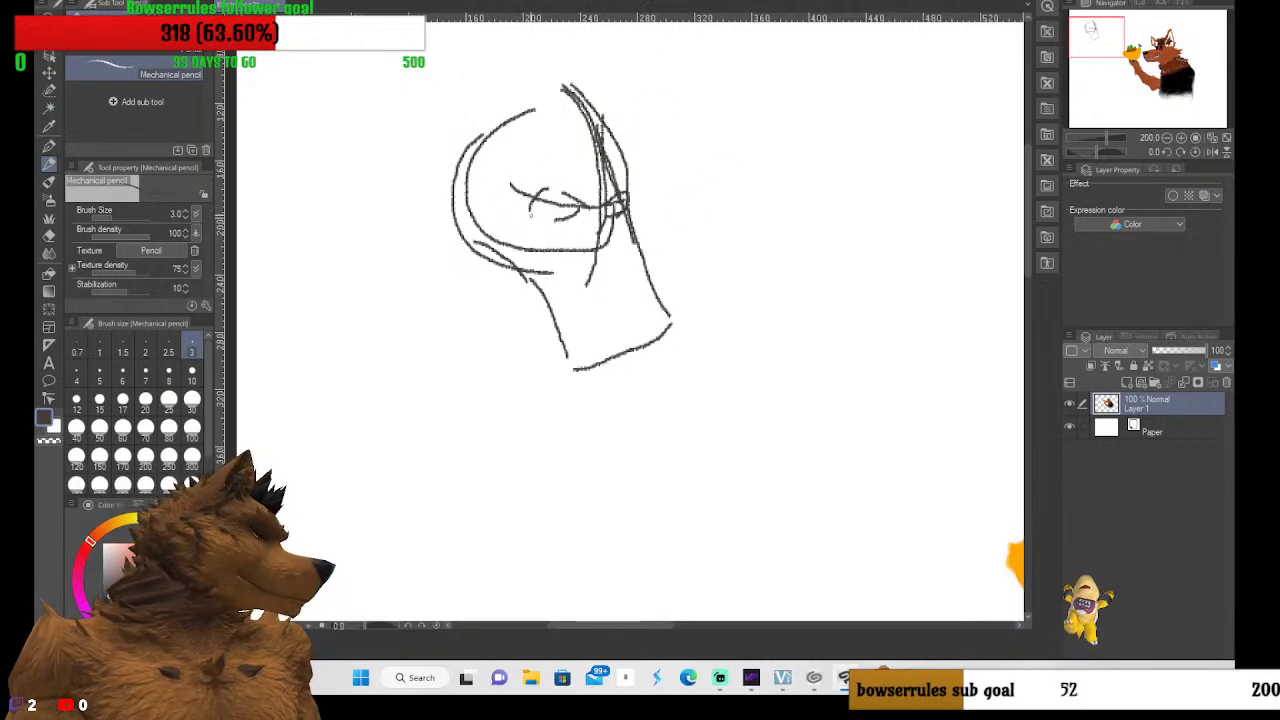
Draw a small fur tuft on the forehead and two upright pointed ears on top of the head
mouse_move(604, 108)
left_mouse_down()
mouse_move(594, 146)
mouse_move(595, 110)
mouse_move(614, 97)
mouse_move(604, 130)
mouse_move(570, 102)
left_mouse_up()
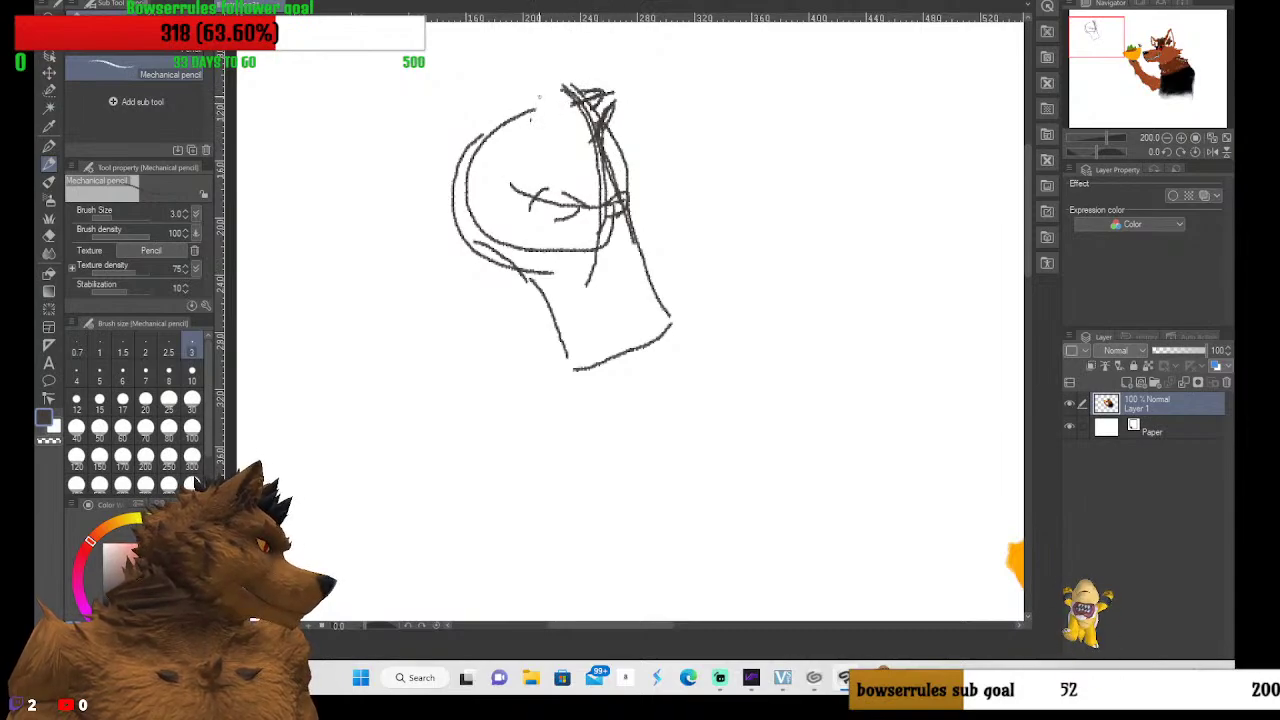
left_click_drag(528, 52, 541, 104)
mouse_move(518, 28)
left_mouse_down()
mouse_move(521, 68)
mouse_move(478, 28)
mouse_move(452, 90)
left_mouse_up()
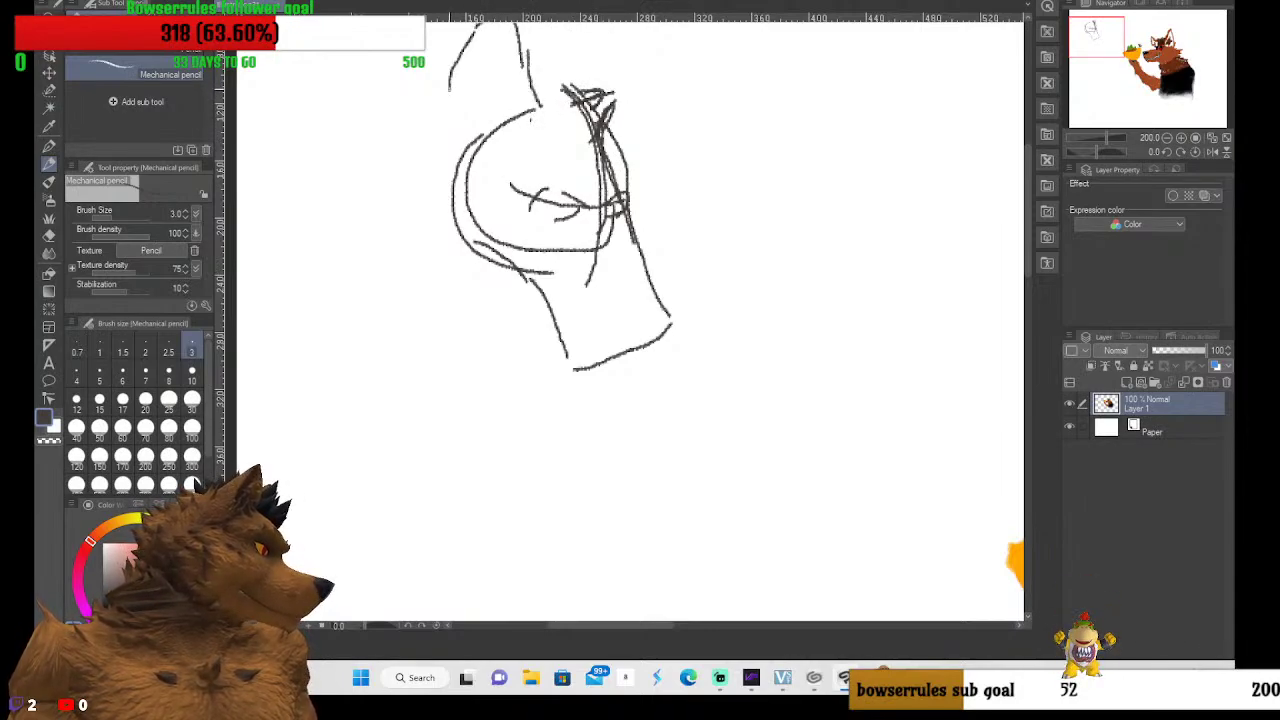
mouse_move(476, 22)
left_mouse_down()
mouse_move(470, 148)
mouse_move(452, 133)
left_mouse_up()
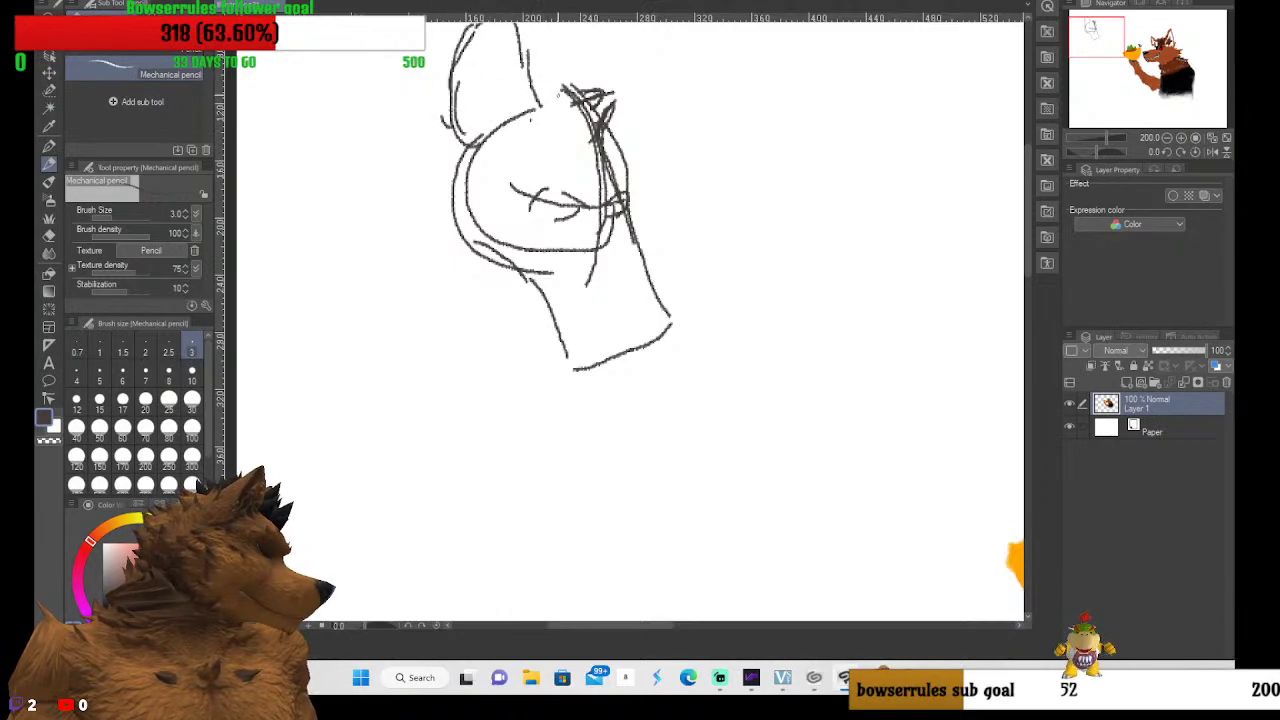
left_click_drag(558, 96, 586, 30)
mouse_move(591, 24)
left_mouse_down()
mouse_move(596, 92)
mouse_move(614, 114)
left_mouse_up()
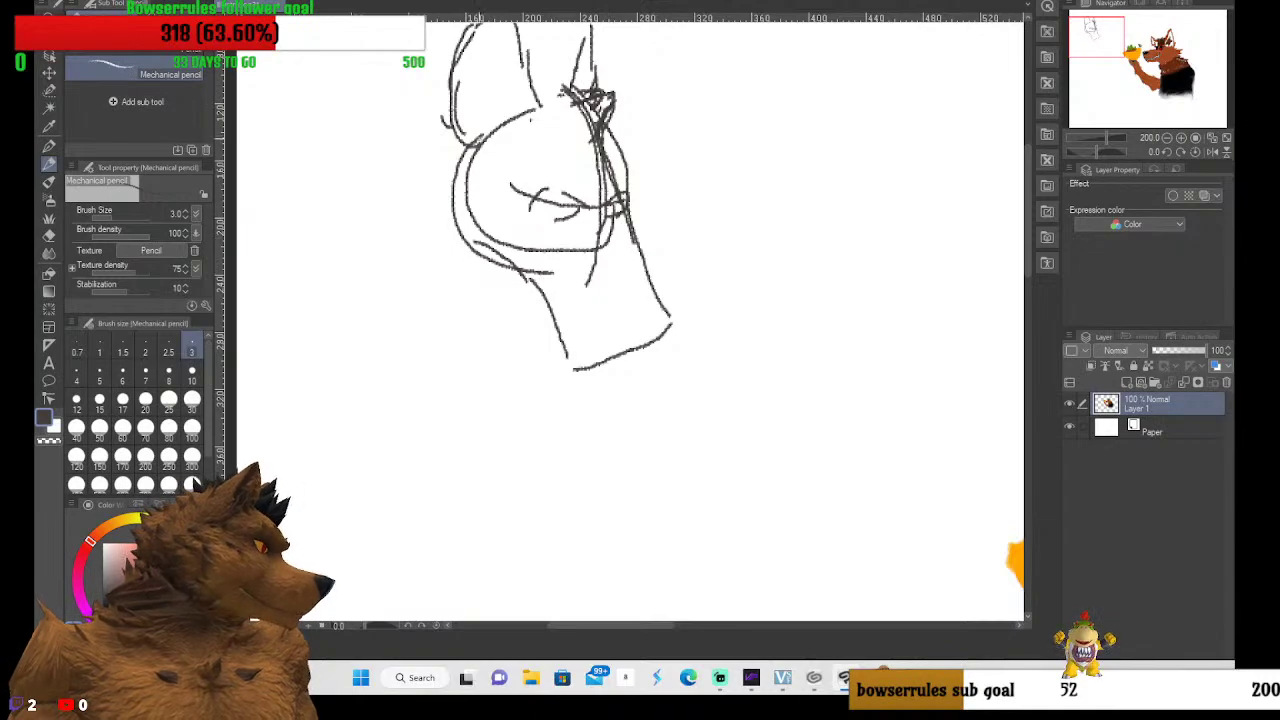
Add jagged fur tufts along the back of the cheek, from the ear base down to the jaw
mouse_move(480, 138)
left_mouse_down()
mouse_move(424, 154)
mouse_move(392, 196)
left_mouse_up()
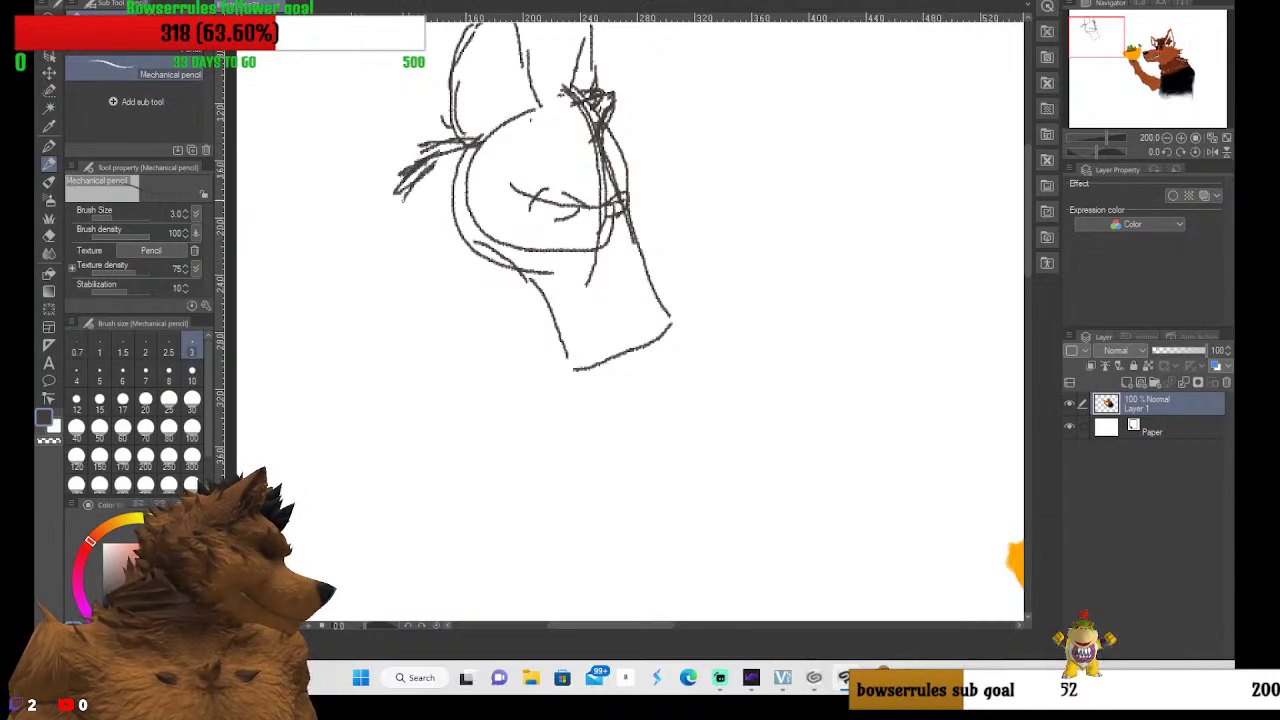
left_click_drag(462, 166, 432, 224)
mouse_move(486, 146)
left_mouse_down()
mouse_move(434, 230)
mouse_move(471, 265)
mouse_move(475, 248)
mouse_move(510, 274)
left_mouse_up()
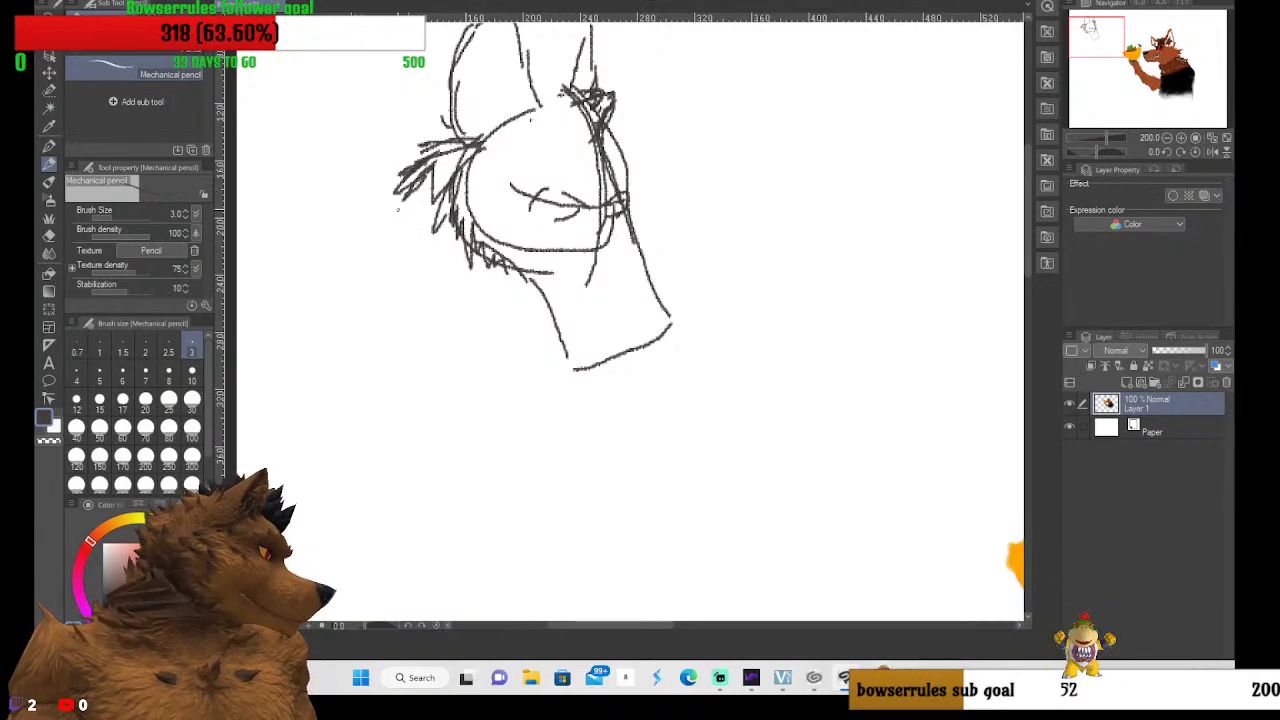
Draw the neck line behind the head and a shaggy, zigzag fur edge running down to a point below the jaw
left_click_drag(405, 211, 315, 218)
left_click_drag(402, 166, 274, 264)
mouse_move(300, 256)
left_mouse_down()
mouse_move(284, 316)
mouse_move(358, 376)
mouse_move(403, 390)
left_mouse_up()
mouse_move(526, 300)
left_mouse_down()
mouse_move(525, 360)
mouse_move(537, 325)
mouse_move(518, 382)
mouse_move(486, 412)
mouse_move(504, 428)
mouse_move(491, 428)
mouse_move(462, 490)
left_mouse_up()
mouse_move(458, 446)
left_mouse_down()
mouse_move(426, 382)
mouse_move(383, 357)
mouse_move(368, 292)
left_mouse_up()
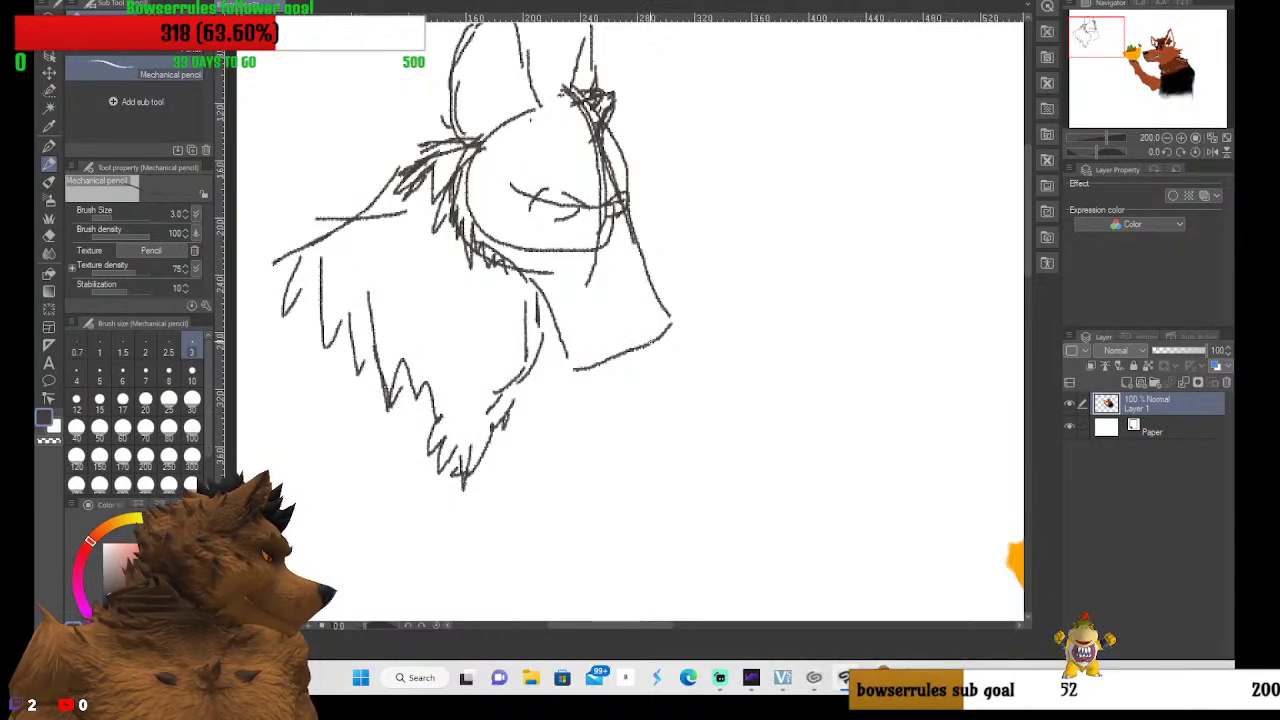
Add the nose, the hairline between the ears, dark pupils and angled eyebrows to the wolf's face
mouse_move(625, 345)
left_mouse_down()
mouse_move(654, 341)
mouse_move(622, 333)
mouse_move(600, 300)
mouse_move(632, 297)
mouse_move(677, 320)
mouse_move(645, 343)
left_mouse_up()
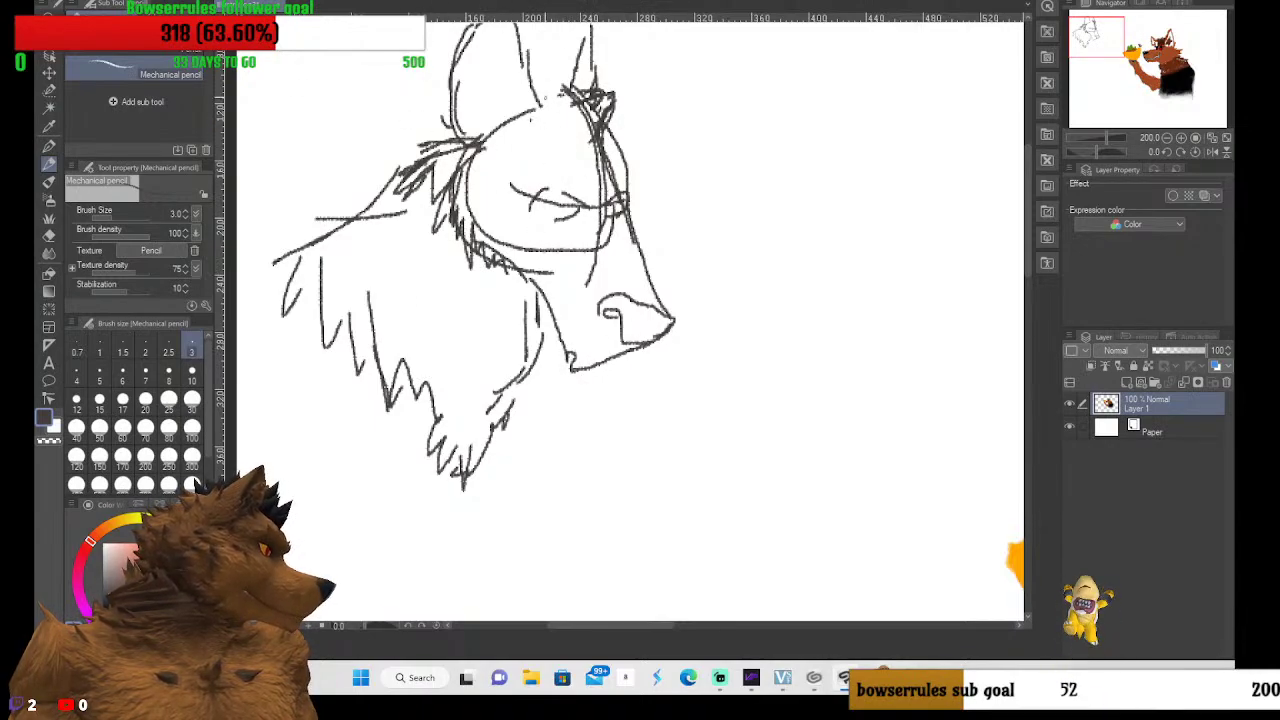
mouse_move(545, 98)
left_mouse_down()
mouse_move(575, 74)
mouse_move(556, 79)
mouse_move(615, 107)
left_mouse_up()
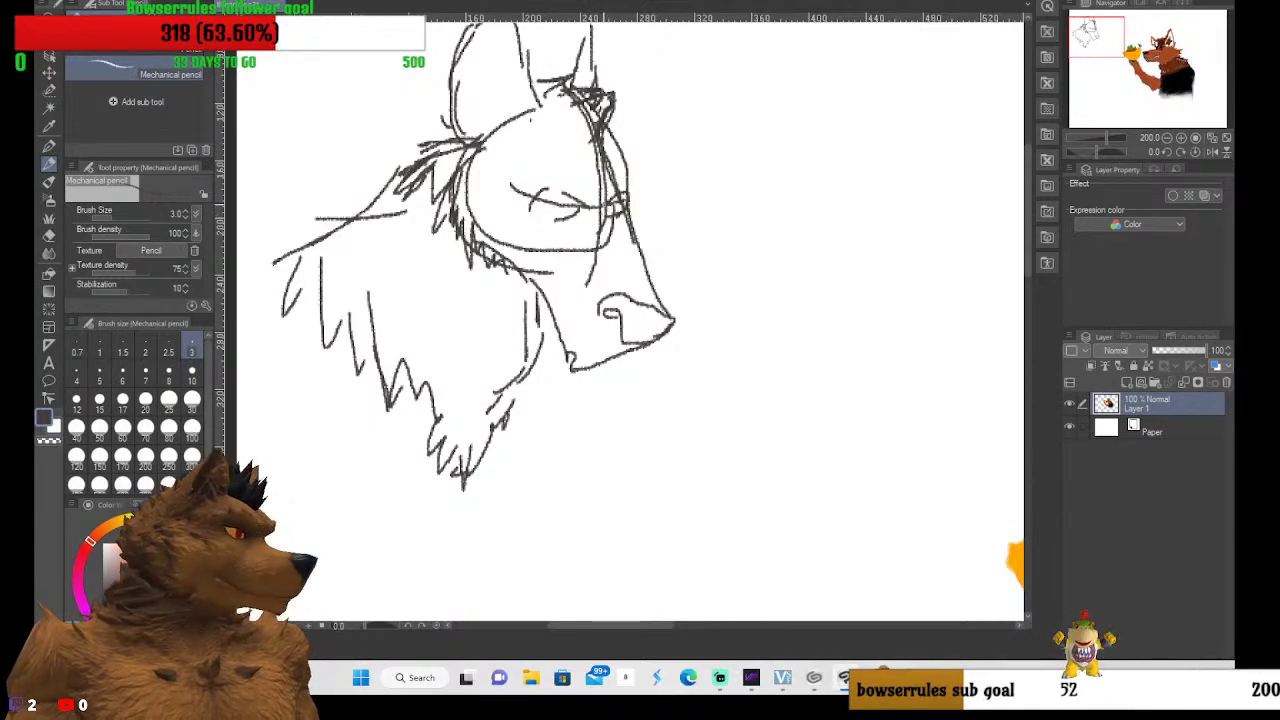
mouse_move(550, 196)
left_mouse_down()
mouse_move(541, 206)
mouse_move(556, 212)
mouse_move(558, 198)
mouse_move(546, 197)
mouse_move(552, 211)
left_mouse_up()
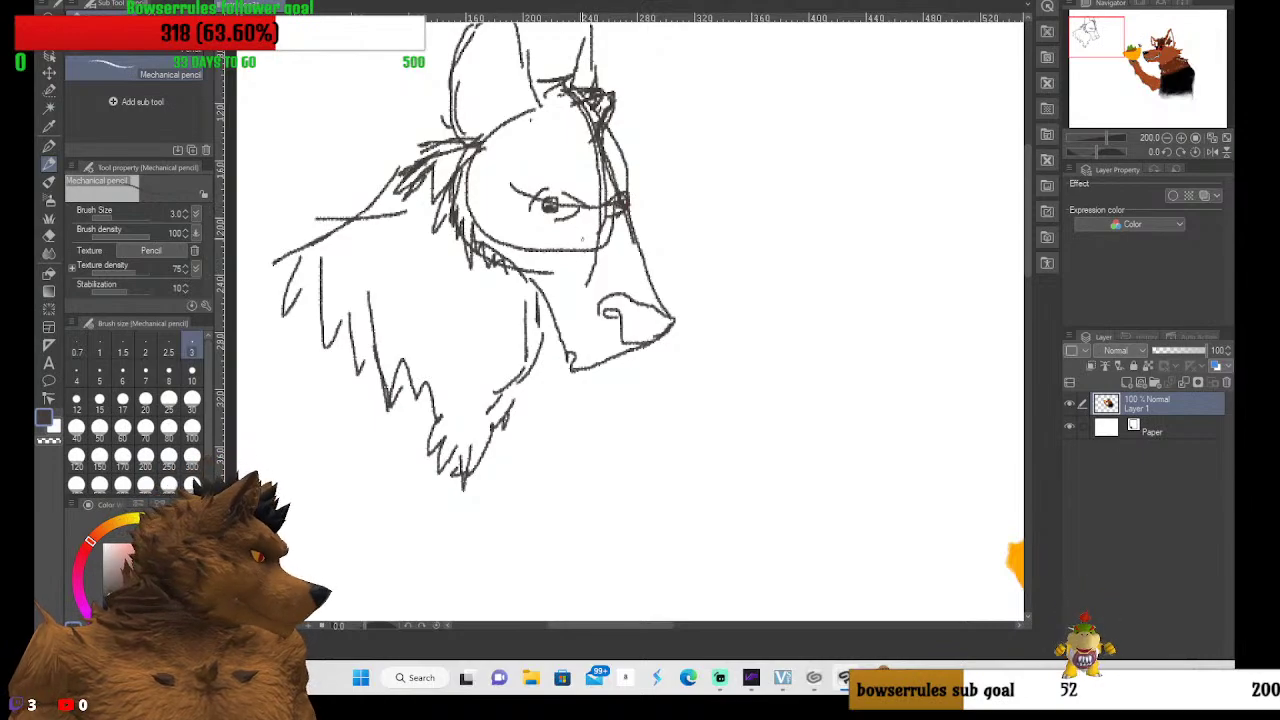
left_click_drag(525, 171, 582, 189)
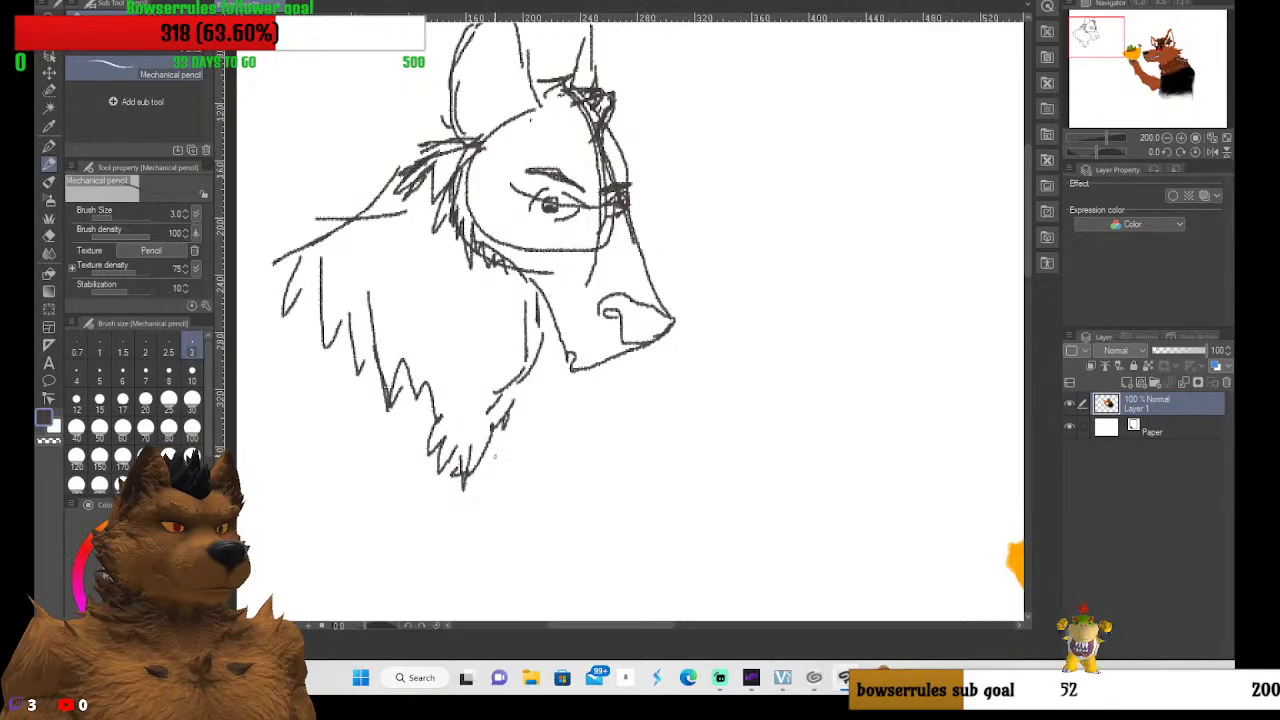
Draw a thin drip hanging from the corner of the mouth and colour it blue
mouse_move(568, 372)
left_mouse_down()
mouse_move(570, 432)
mouse_move(566, 390)
left_mouse_up()
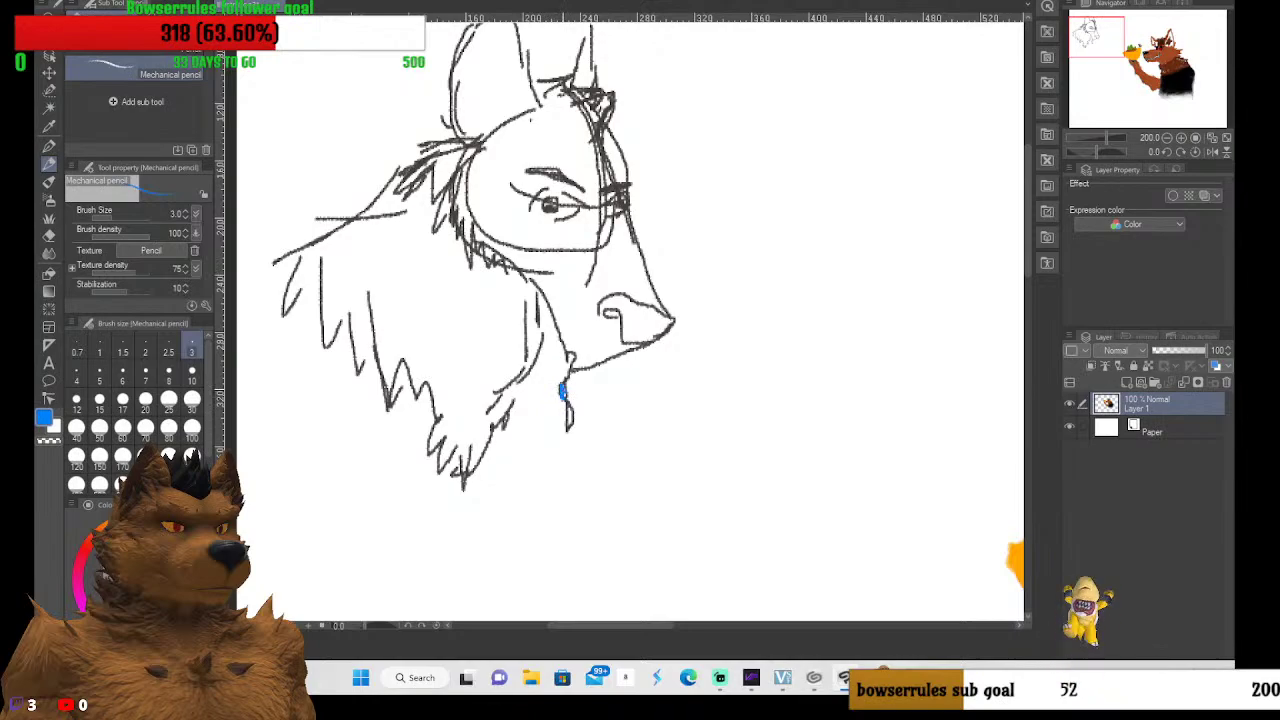
left_click_drag(563, 392, 569, 430)
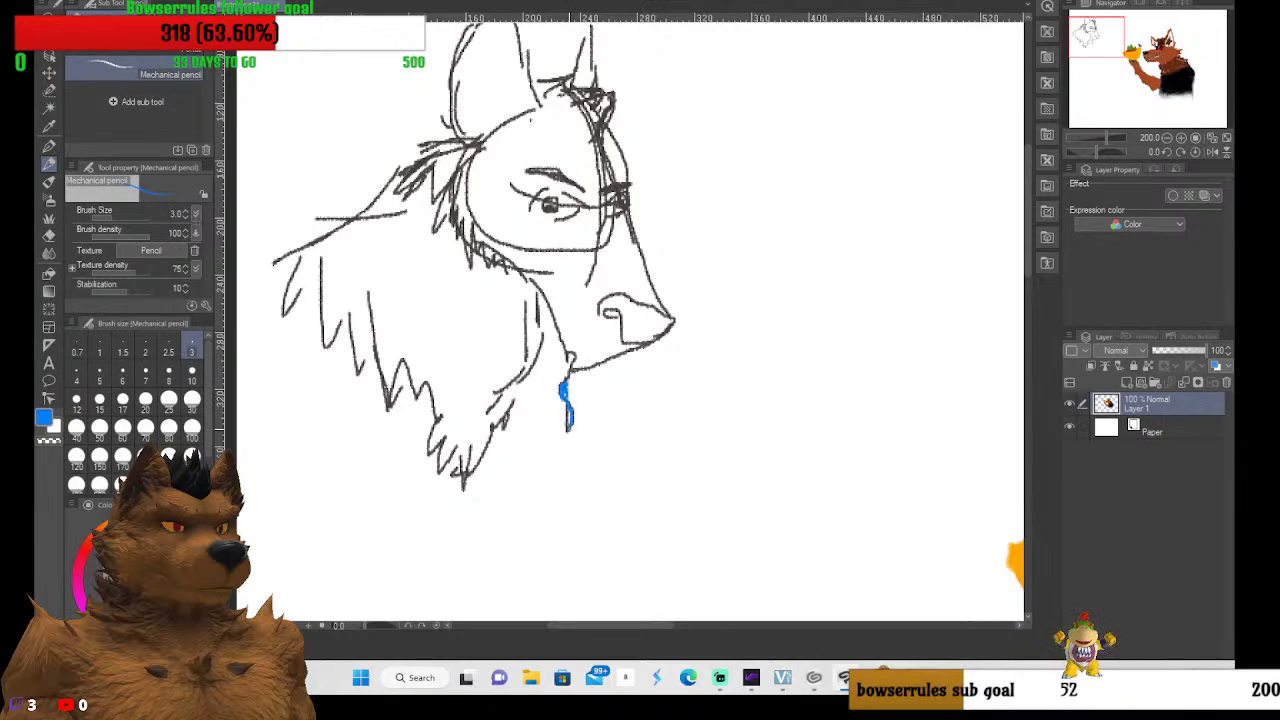
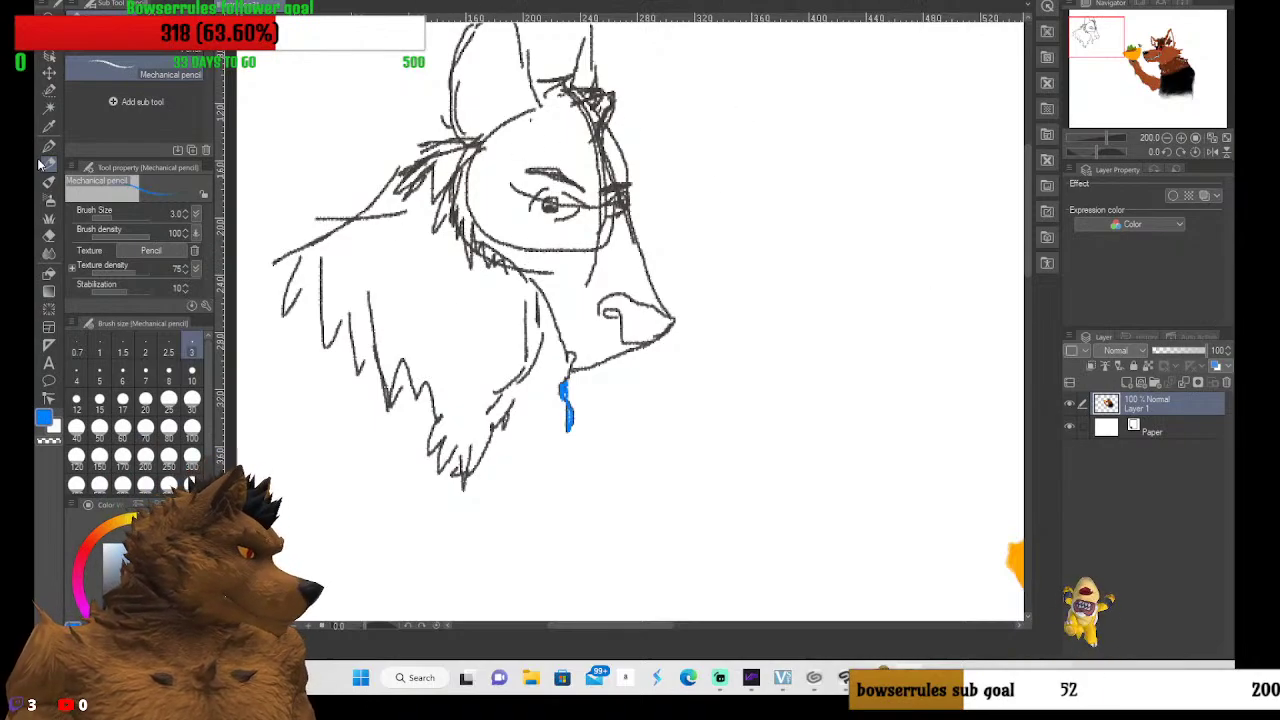
Erase the construction lines between the eyes and through the near eye with the Hard eraser, reducing its size to 5
left_click(48, 234)
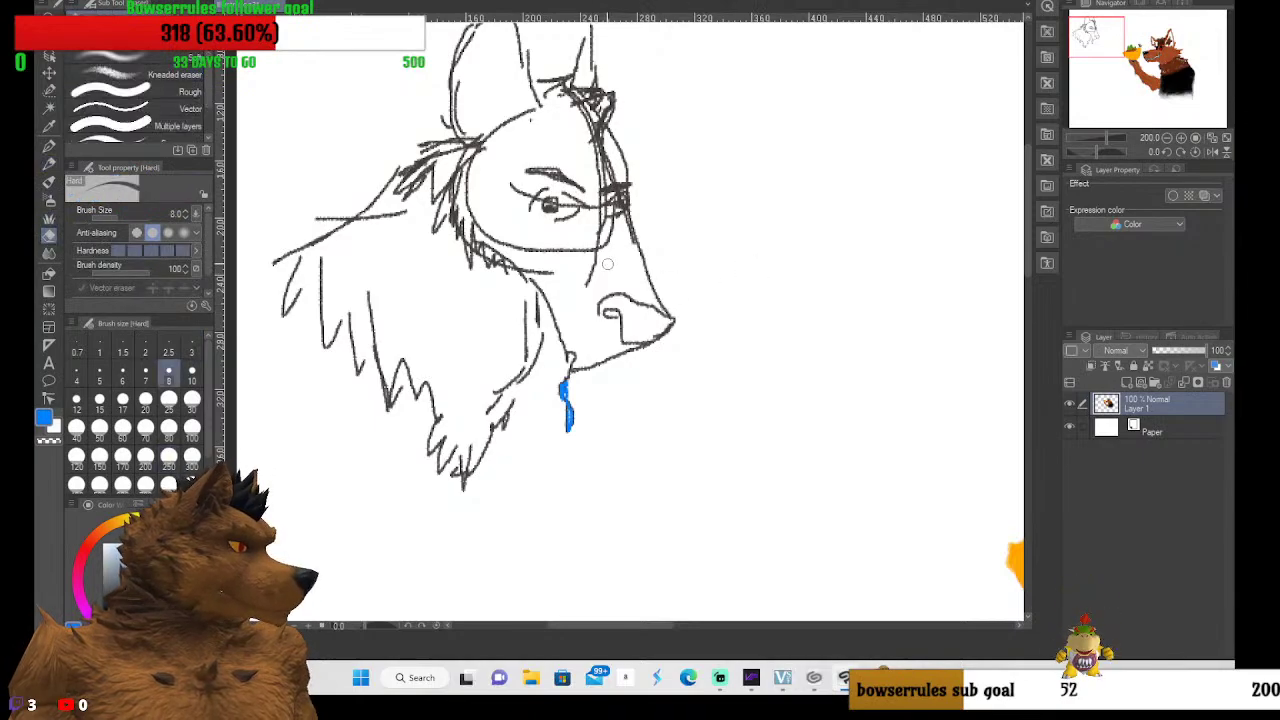
mouse_move(592, 258)
left_mouse_down()
mouse_move(599, 218)
mouse_move(610, 237)
mouse_move(622, 226)
mouse_move(602, 248)
mouse_move(596, 212)
left_mouse_up()
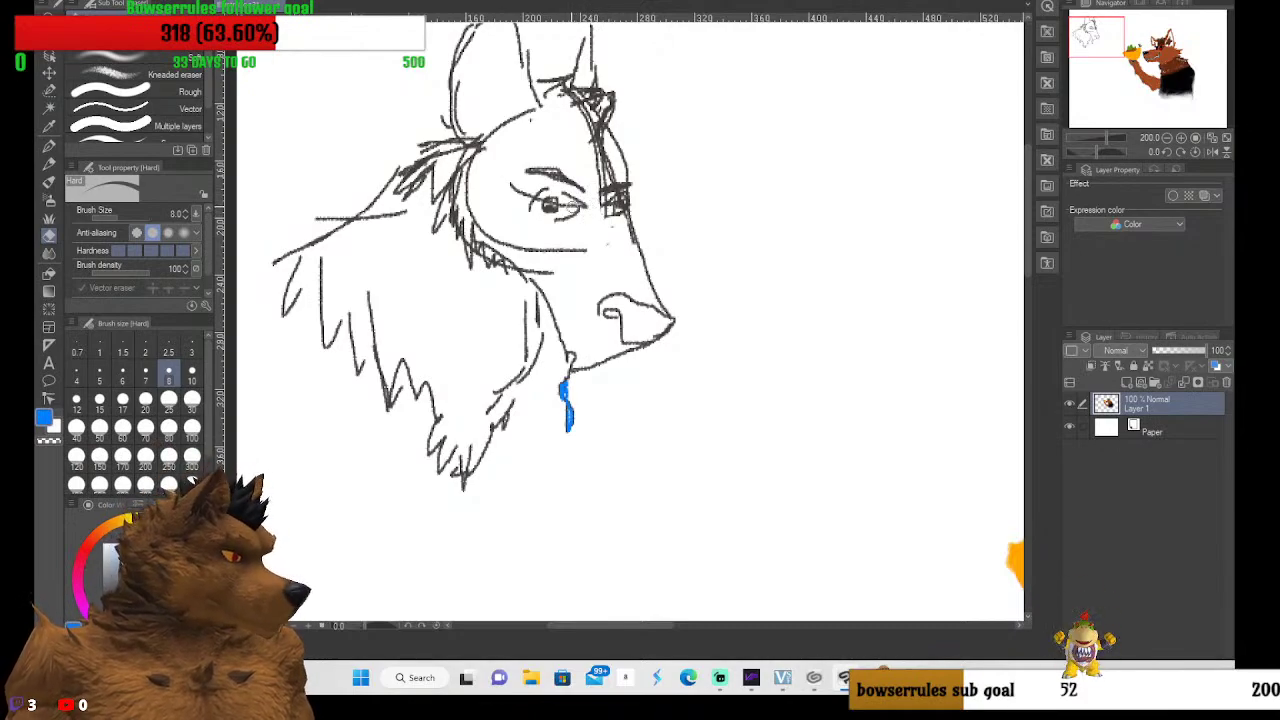
left_click(95, 375)
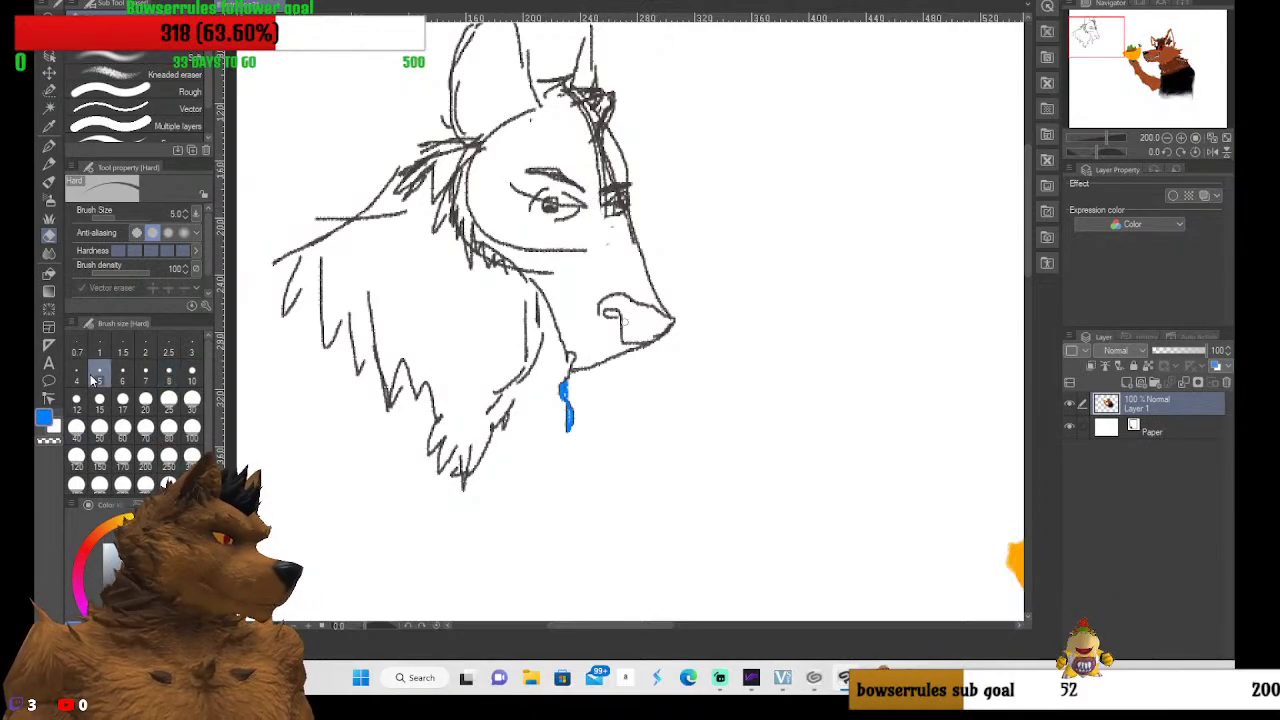
scroll(660, 207, "up", 6)
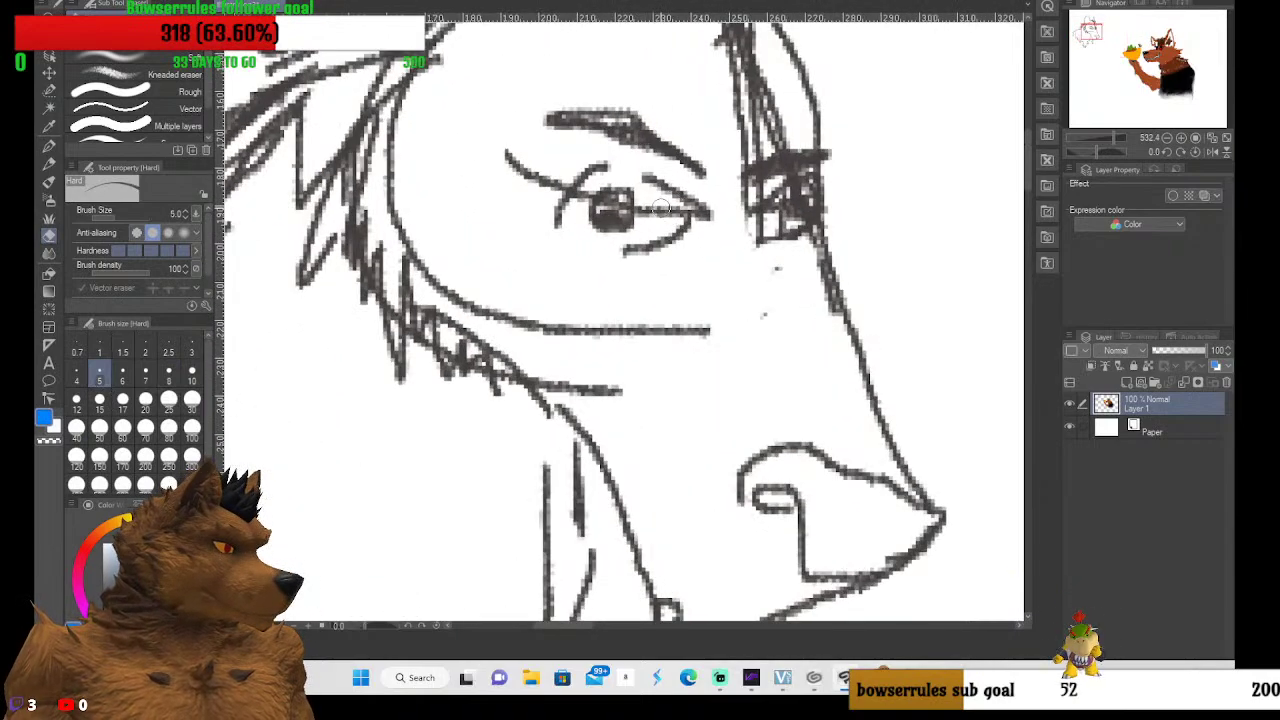
mouse_move(660, 207)
left_mouse_down()
mouse_move(644, 210)
mouse_move(676, 211)
left_mouse_up()
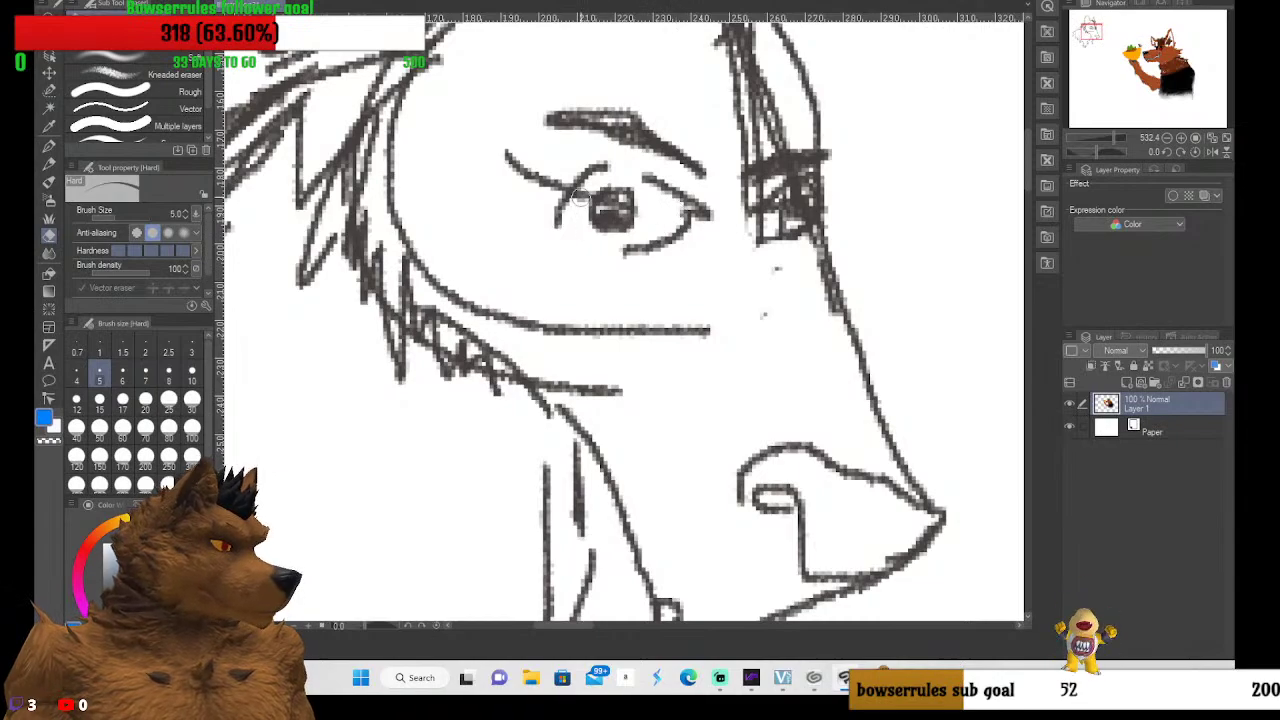
mouse_move(582, 198)
left_mouse_down()
mouse_move(549, 178)
mouse_move(570, 173)
mouse_move(516, 187)
mouse_move(514, 157)
left_mouse_up()
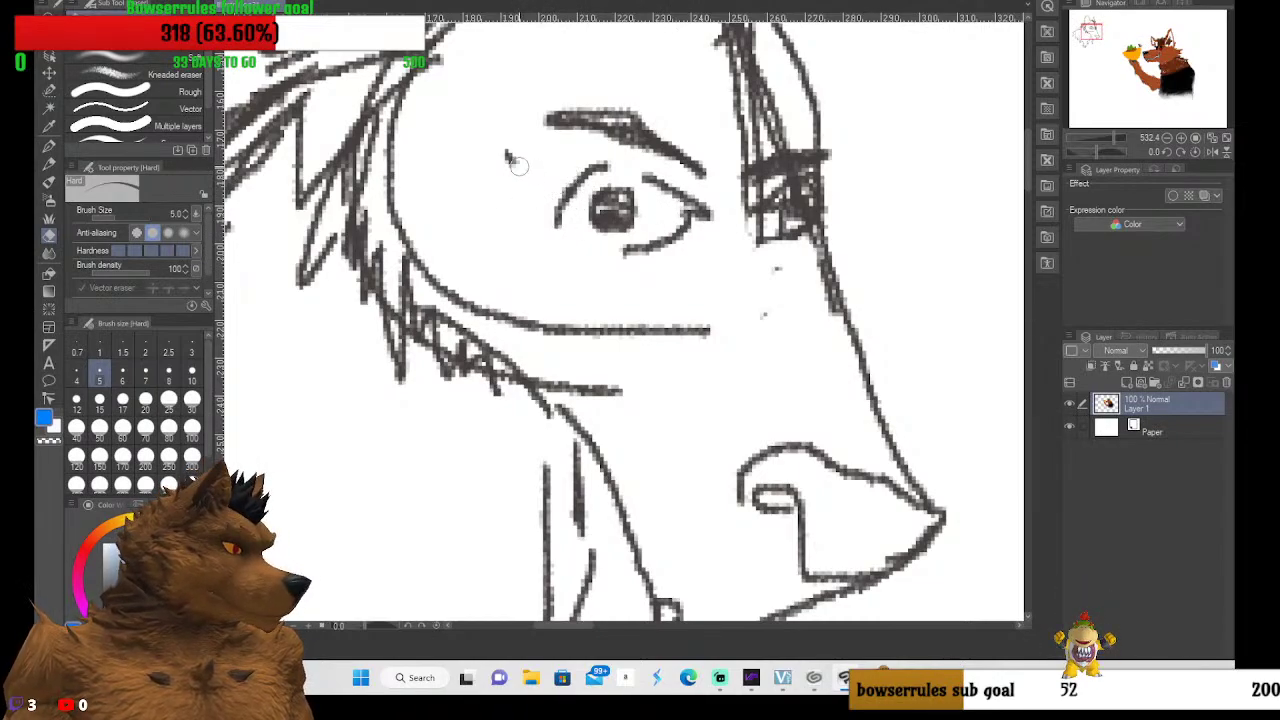
Erase the head's construction circle below the eye and along the cheek, plus the leftover speck beside the eye
mouse_move(703, 312)
left_mouse_down()
mouse_move(751, 317)
mouse_move(779, 263)
mouse_move(694, 337)
mouse_move(527, 326)
mouse_move(511, 330)
mouse_move(554, 353)
mouse_move(522, 357)
mouse_move(433, 315)
mouse_move(495, 333)
mouse_move(478, 307)
mouse_move(505, 312)
mouse_move(443, 283)
mouse_move(458, 310)
mouse_move(410, 242)
left_mouse_up()
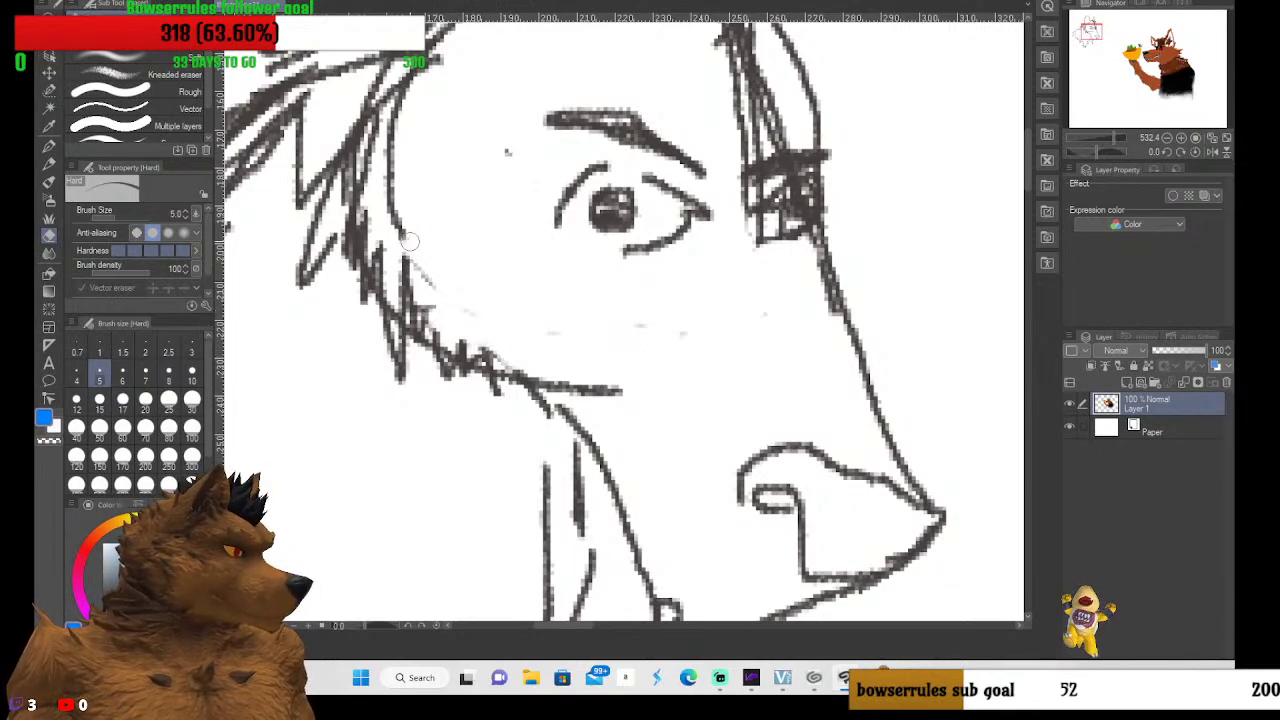
left_click(505, 152)
mouse_move(606, 331)
left_mouse_down()
mouse_move(426, 282)
mouse_move(494, 315)
mouse_move(424, 283)
mouse_move(409, 238)
mouse_move(413, 174)
mouse_move(407, 225)
mouse_move(397, 172)
mouse_move(407, 111)
mouse_move(393, 228)
mouse_move(386, 157)
mouse_move(410, 70)
mouse_move(366, 96)
mouse_move(392, 66)
left_mouse_up()
scroll(310, 202, "down", 2)
scroll(340, 136, "down", 3)
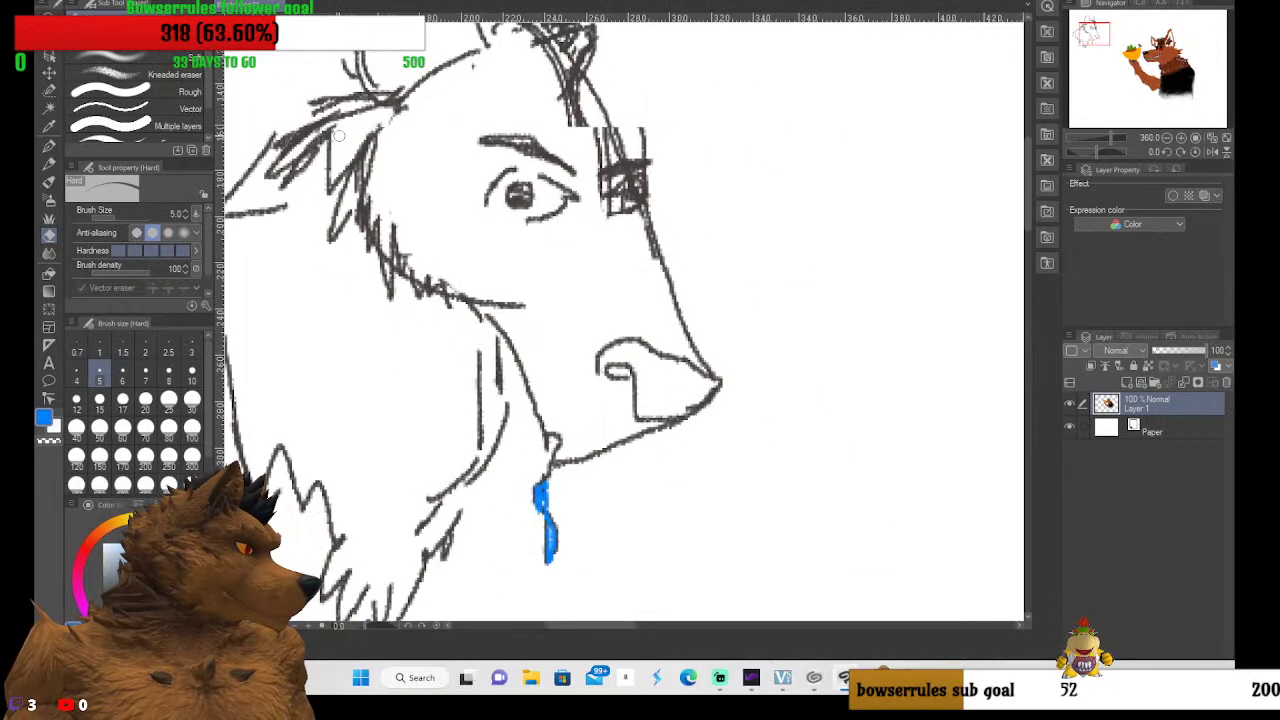
Erase the head's construction arc across the forehead between the near ear's base and the fur tuft
scroll(415, 72, "up", 2)
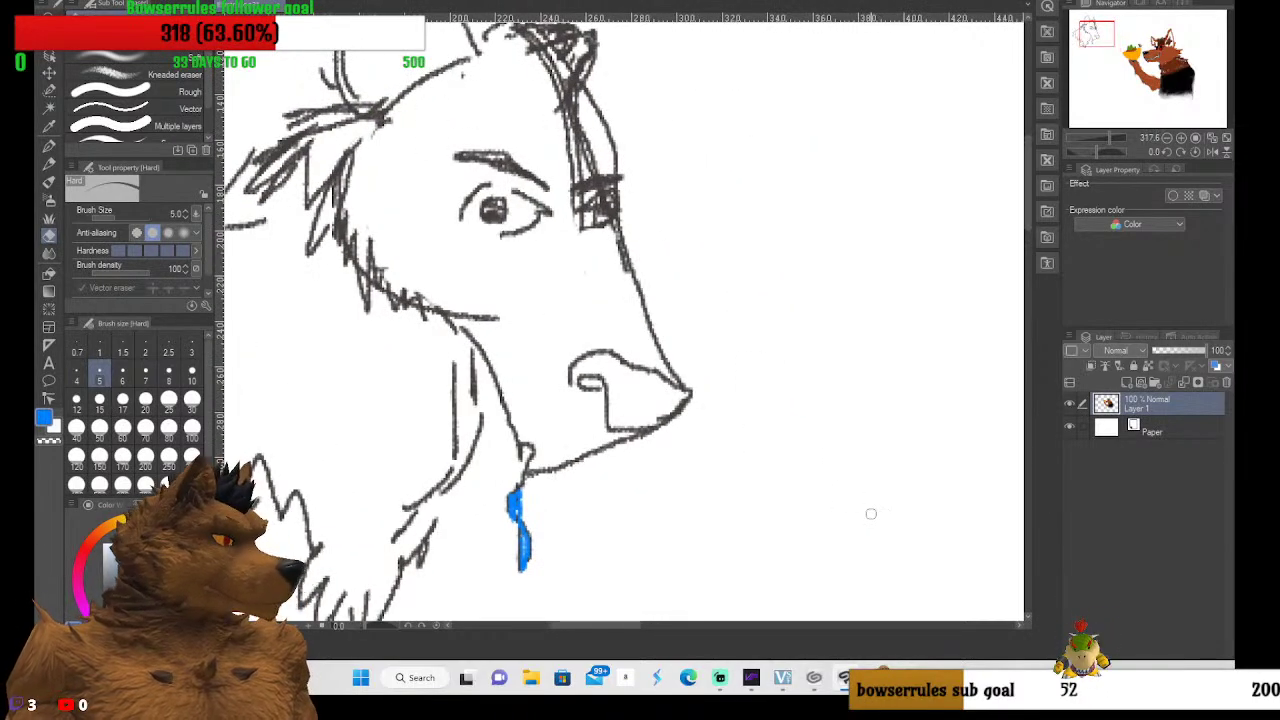
scroll(1025, 237, "up", 3)
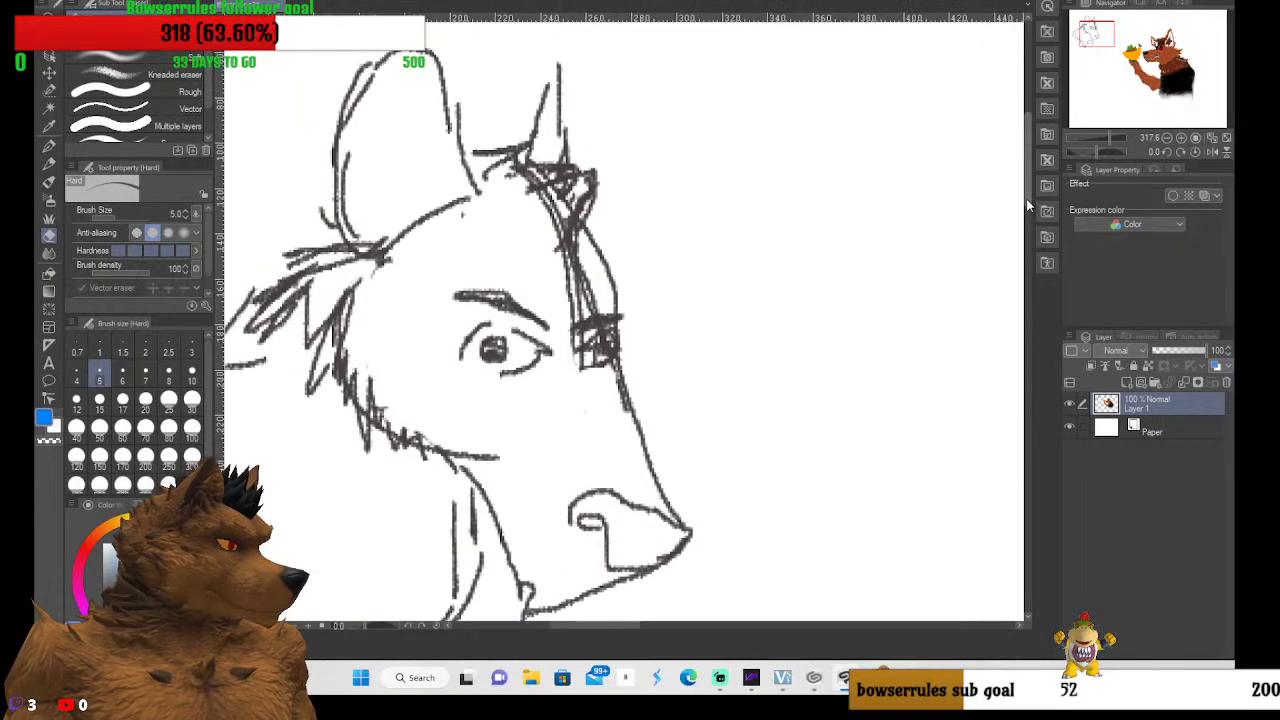
mouse_move(404, 215)
left_mouse_down()
mouse_move(441, 224)
mouse_move(418, 211)
mouse_move(440, 210)
mouse_move(401, 248)
left_mouse_up()
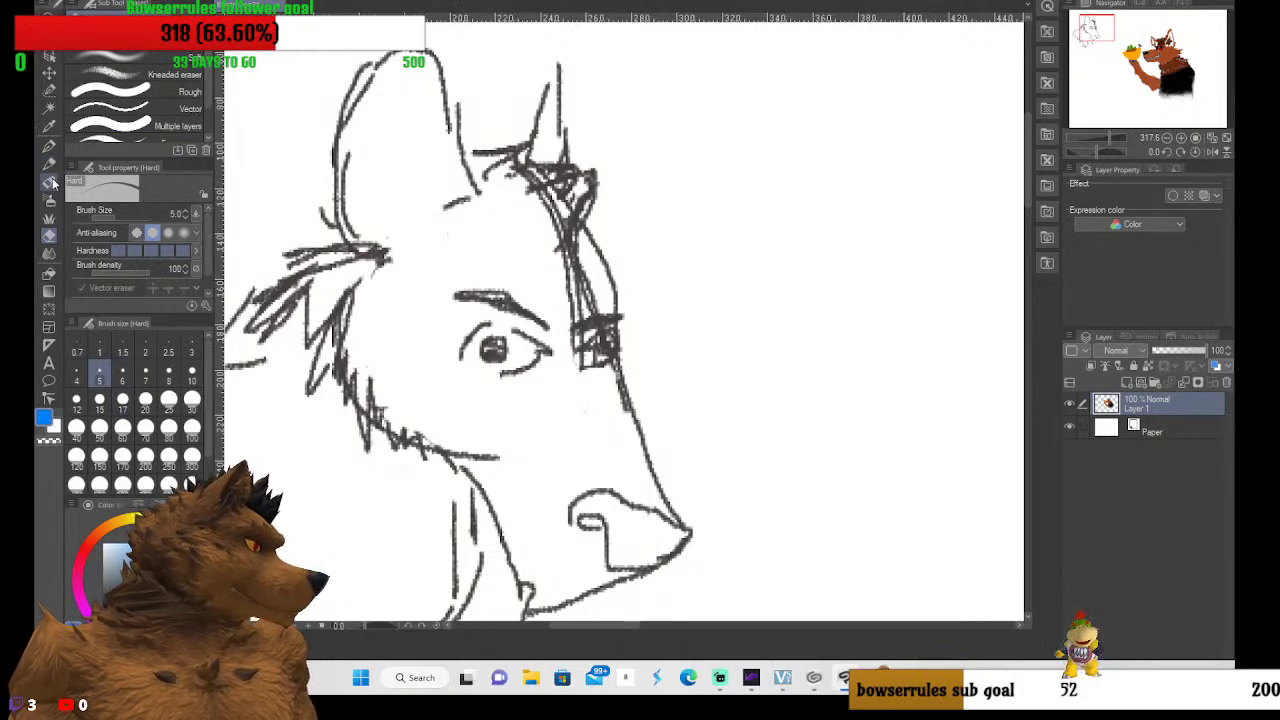
Go over the hair between the ears and the far ear in black with the Mechanical pencil at size 3
left_click(48, 166)
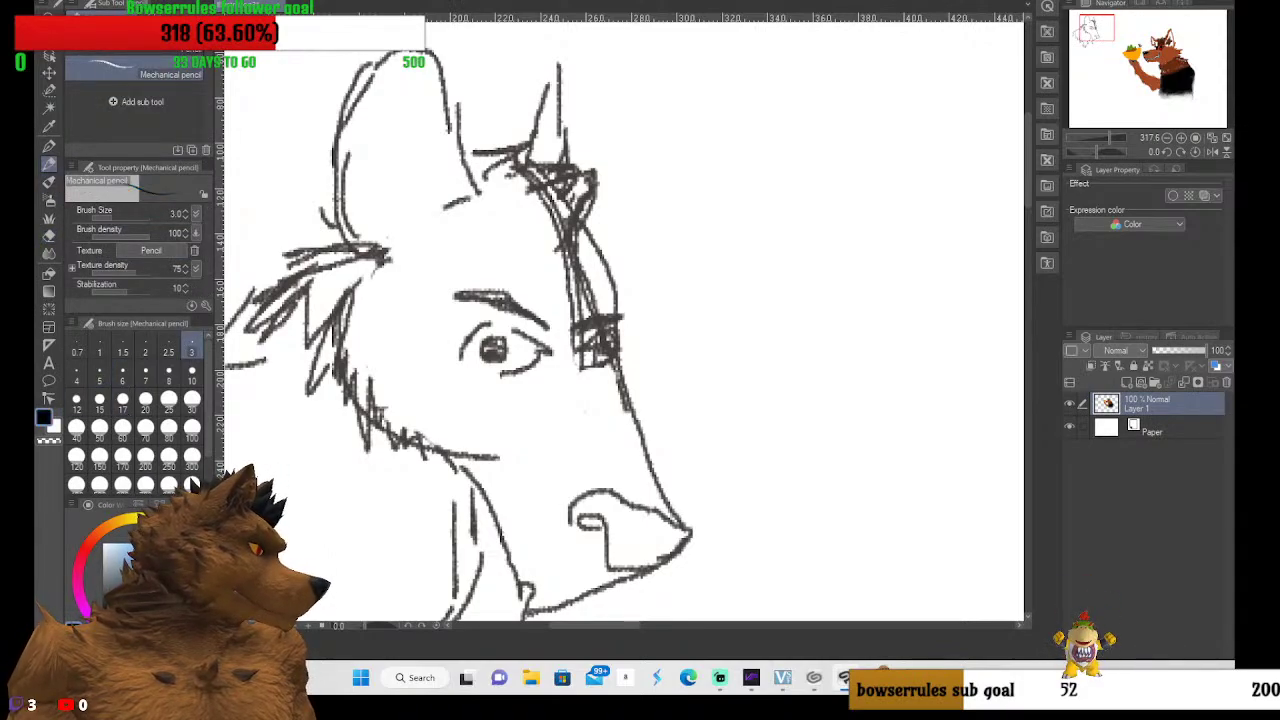
mouse_move(524, 147)
left_mouse_down()
mouse_move(605, 161)
mouse_move(563, 175)
mouse_move(588, 185)
mouse_move(555, 241)
left_mouse_up()
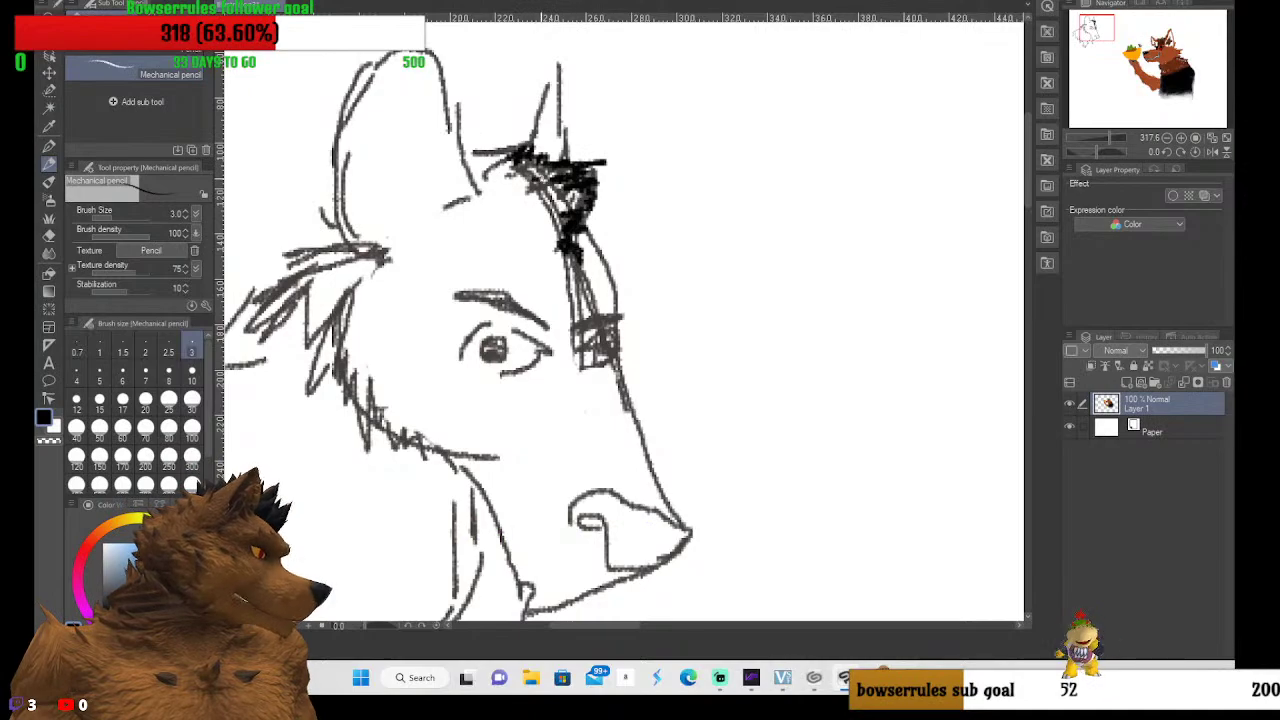
mouse_move(546, 178)
left_mouse_down()
mouse_move(488, 156)
mouse_move(532, 128)
mouse_move(550, 70)
mouse_move(564, 205)
mouse_move(541, 183)
mouse_move(566, 196)
mouse_move(566, 242)
mouse_move(610, 294)
mouse_move(606, 314)
left_mouse_up()
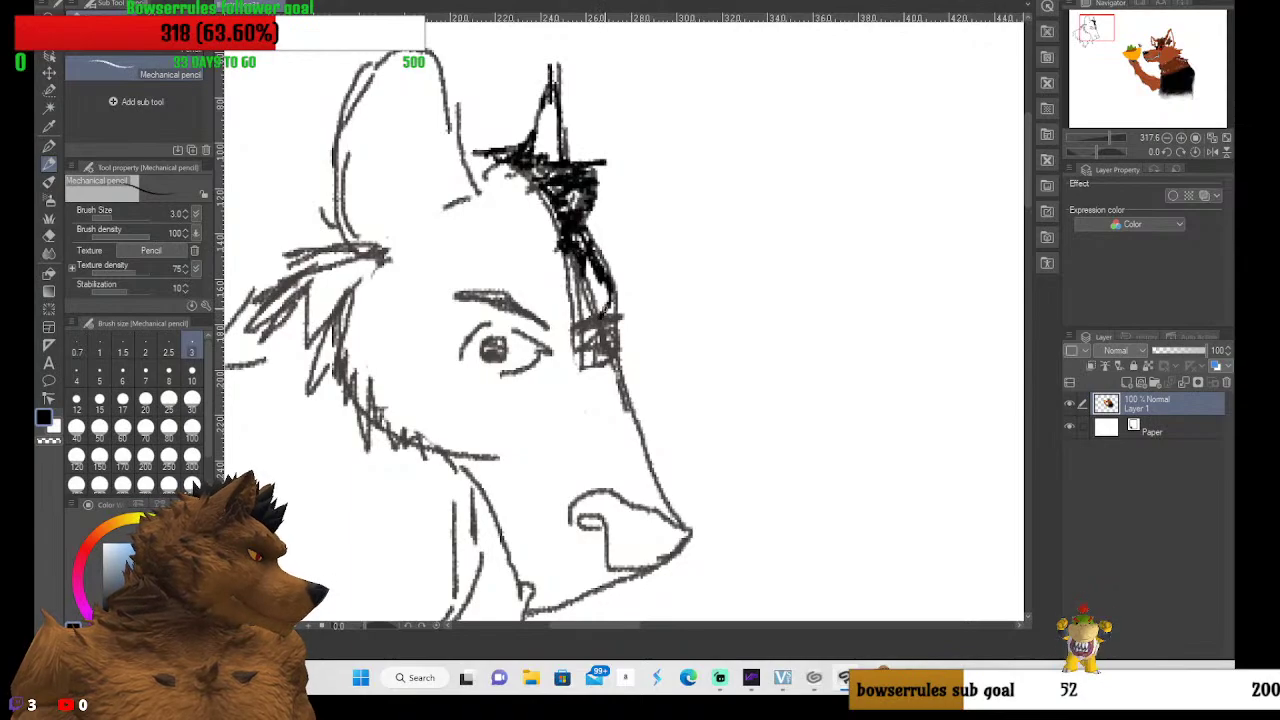
Retrace the far eyebrow, far eye, muzzle bridge and nose outline in black
mouse_move(584, 322)
left_mouse_down()
mouse_move(646, 318)
mouse_move(580, 322)
left_mouse_up()
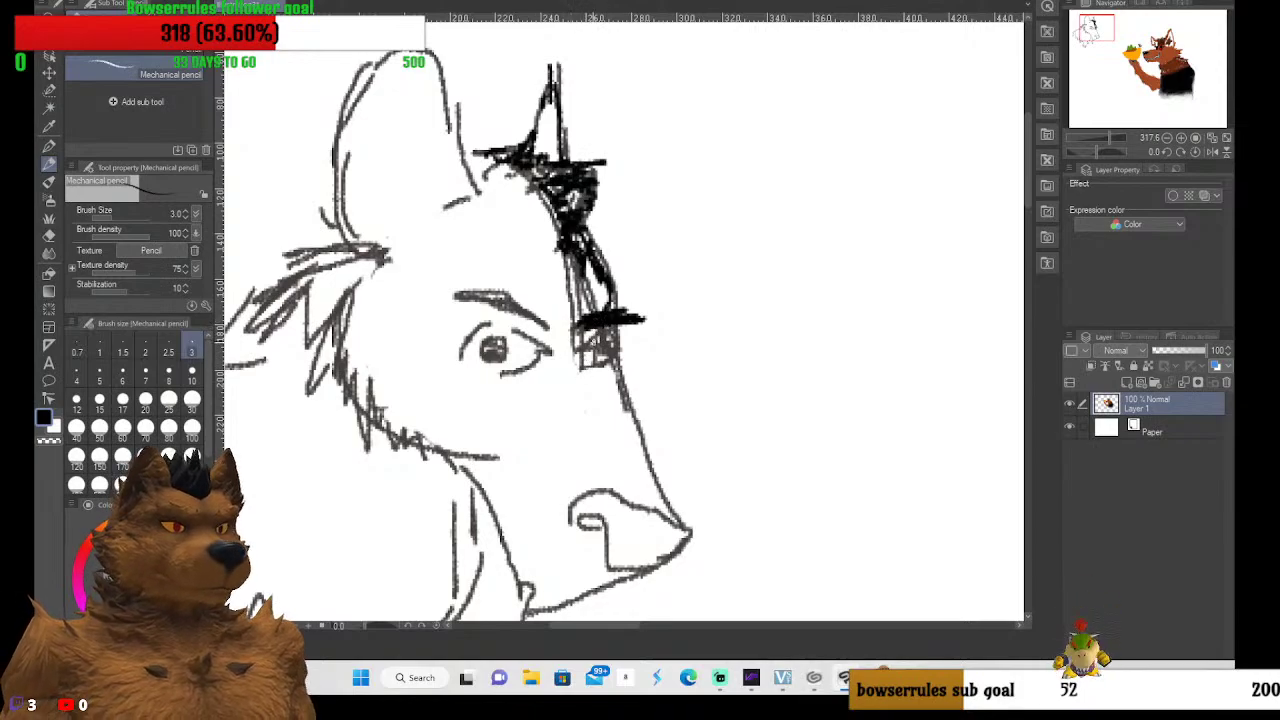
mouse_move(588, 342)
left_mouse_down()
mouse_move(616, 340)
mouse_move(604, 340)
left_mouse_up()
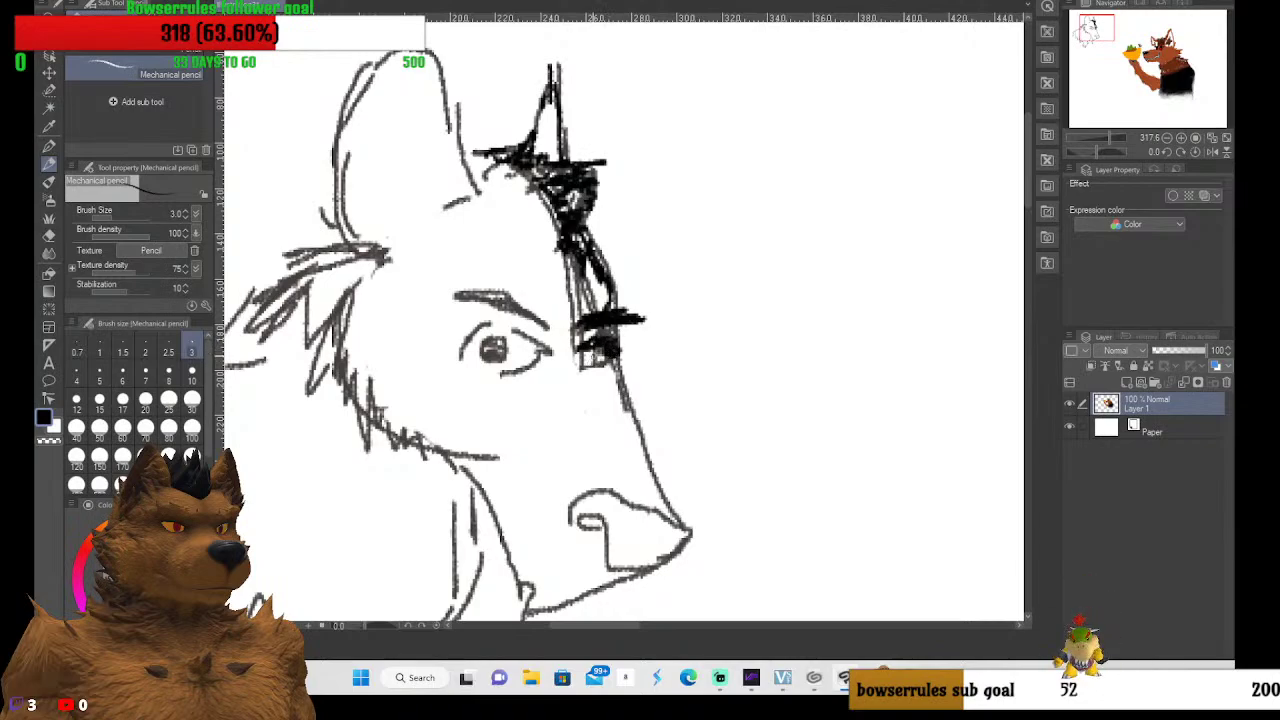
mouse_move(604, 354)
left_mouse_down()
mouse_move(592, 362)
mouse_move(620, 376)
mouse_move(690, 540)
mouse_move(612, 491)
mouse_move(568, 518)
mouse_move(604, 516)
left_mouse_up()
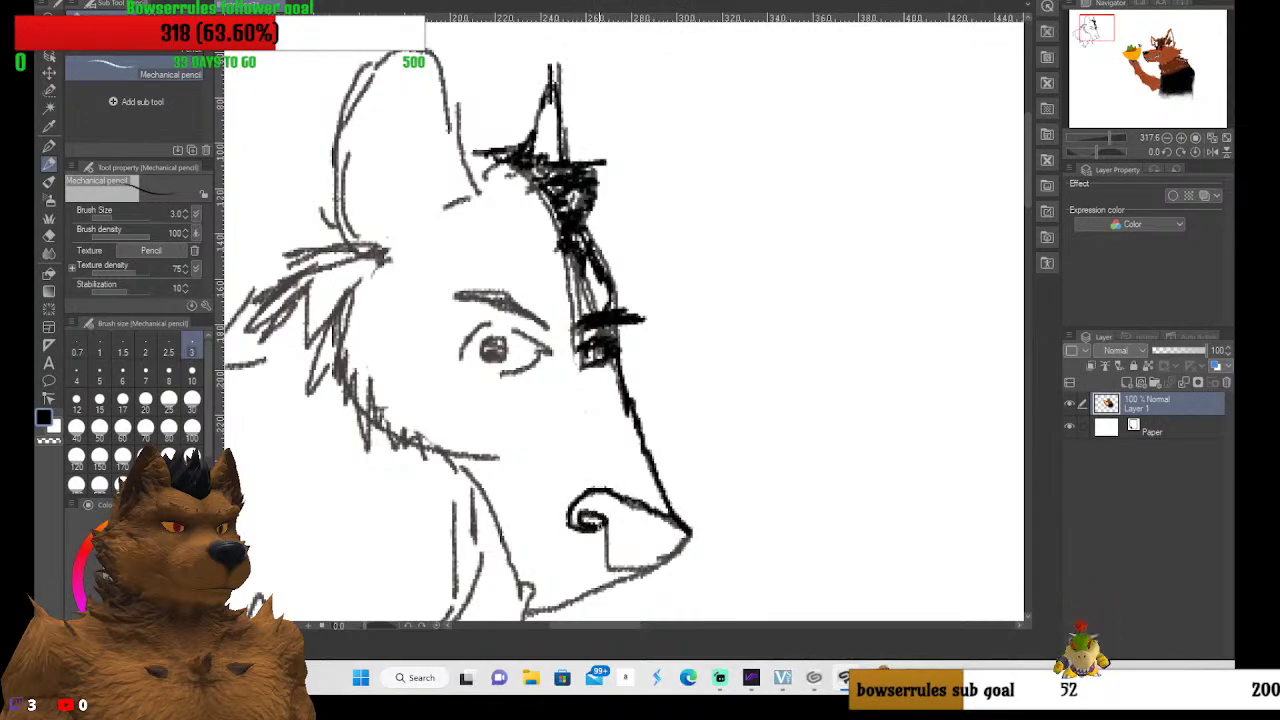
mouse_move(610, 568)
left_mouse_down()
mouse_move(638, 572)
mouse_move(690, 540)
left_mouse_up()
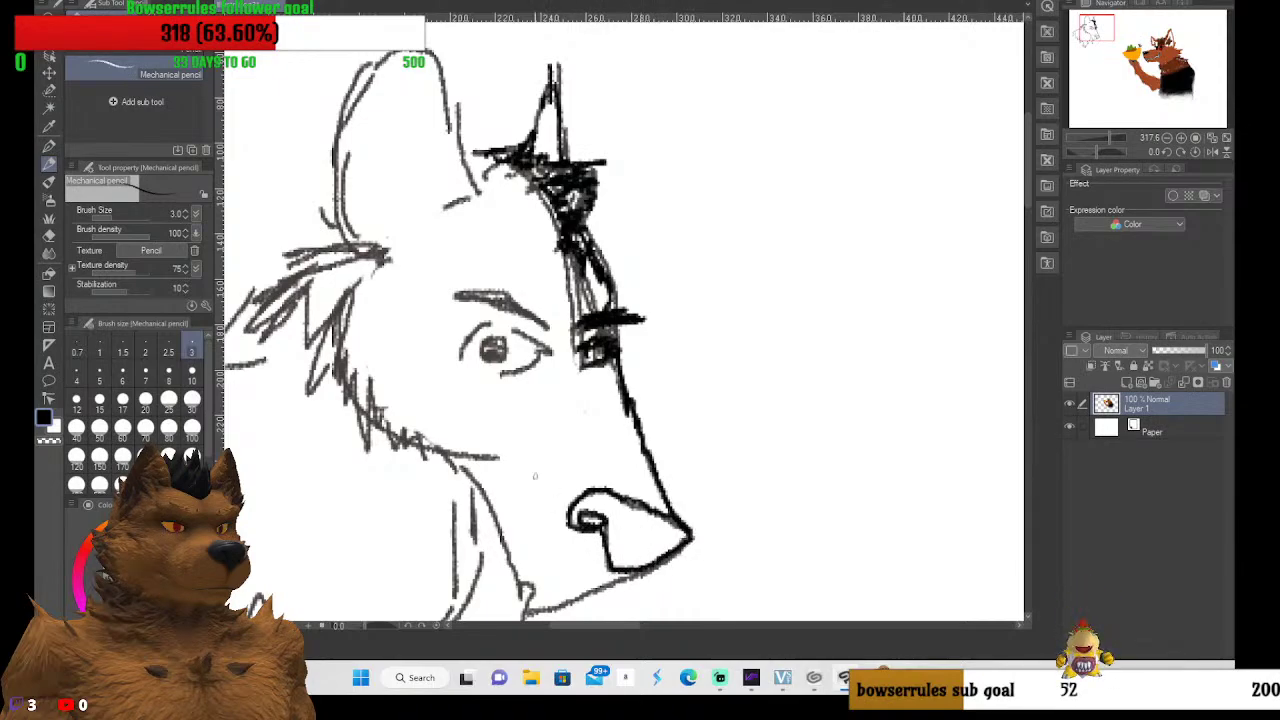
Fill in the hair tuft in front of the near ear with dense black strokes
scroll(534, 476, "down", 2)
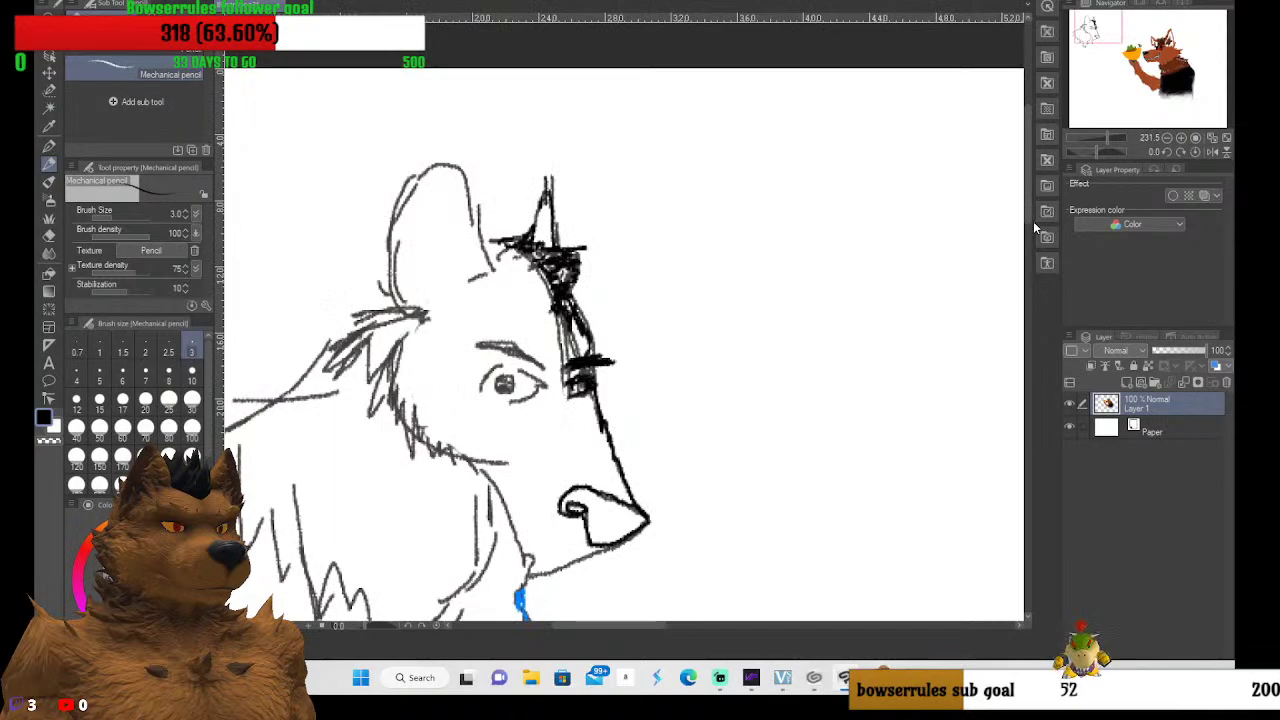
left_click_drag(1029, 212, 1028, 258)
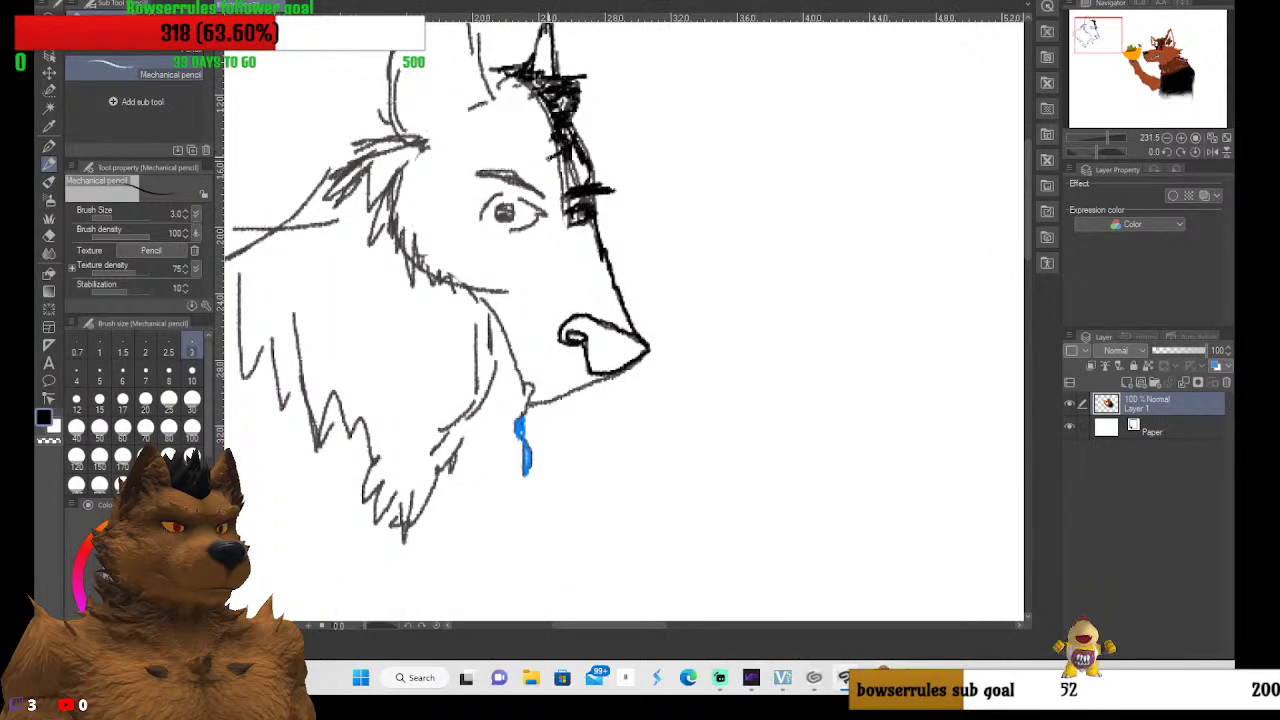
mouse_move(550, 160)
left_mouse_down()
mouse_move(530, 95)
mouse_move(495, 78)
mouse_move(490, 92)
mouse_move(524, 88)
left_mouse_up()
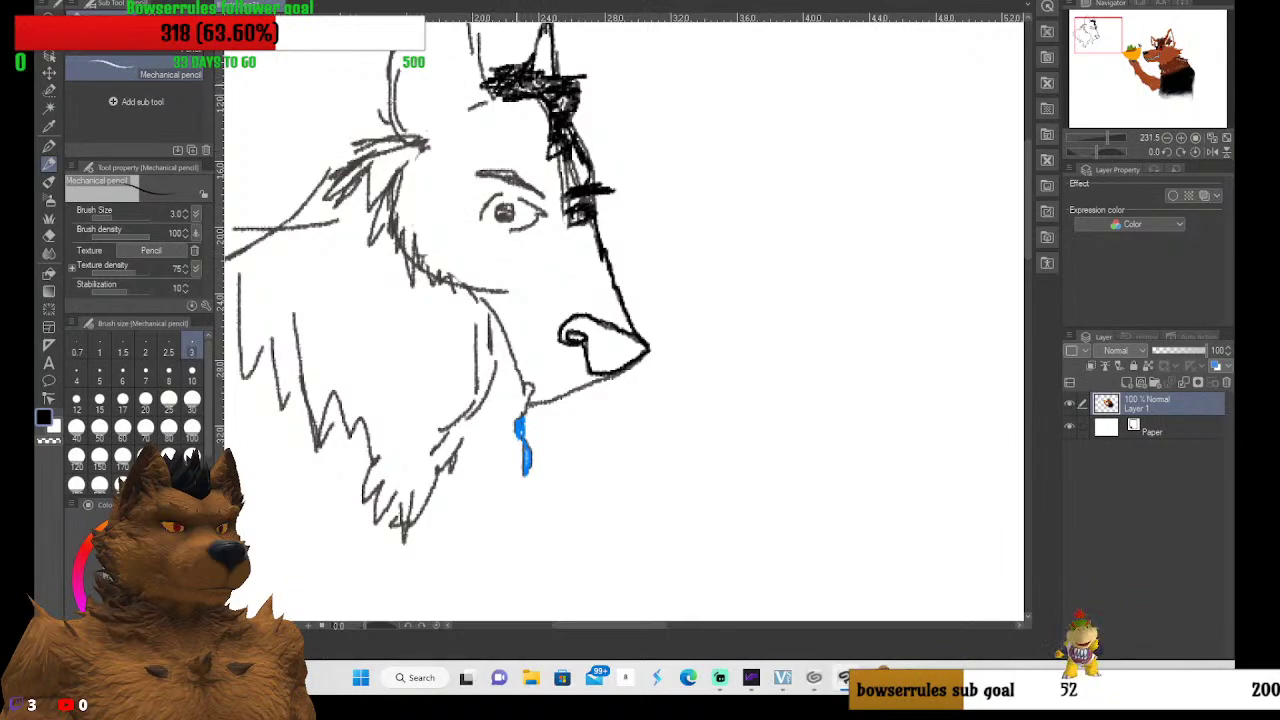
left_click_drag(518, 96, 542, 108)
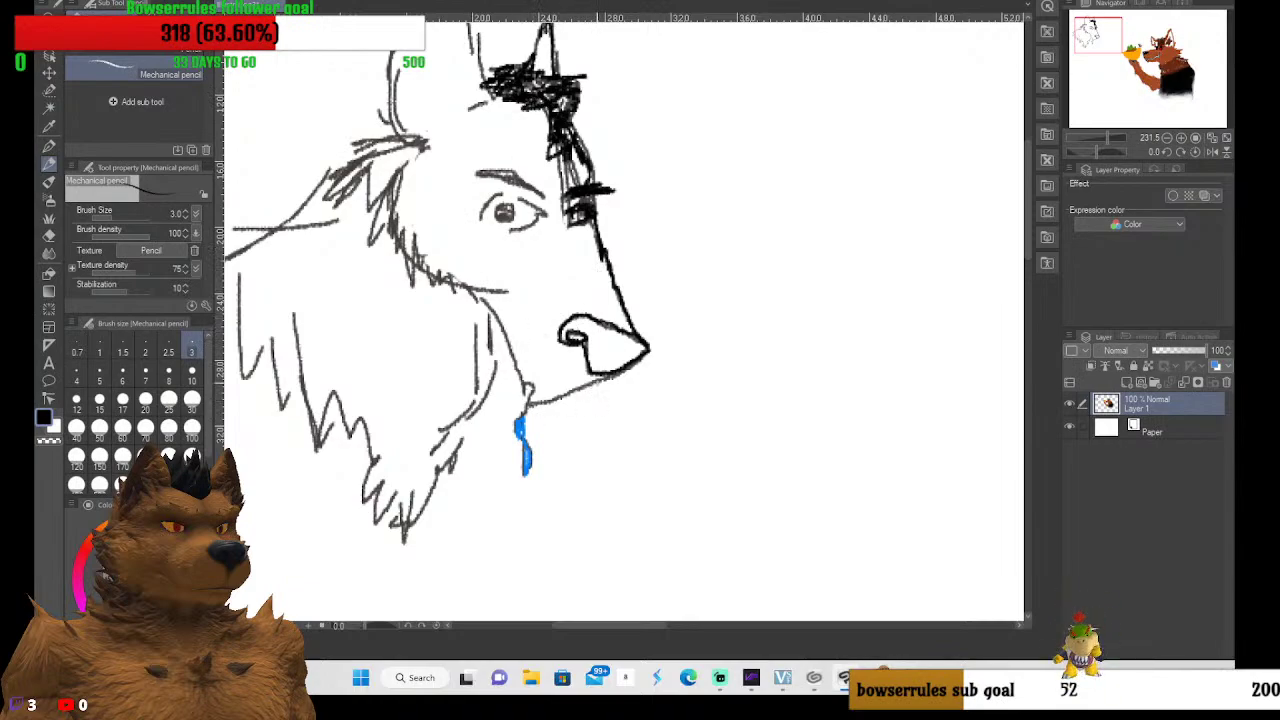
Retrace the mouth line, the jaw and the jagged lower cheek edge in black
left_click_drag(610, 377, 582, 389)
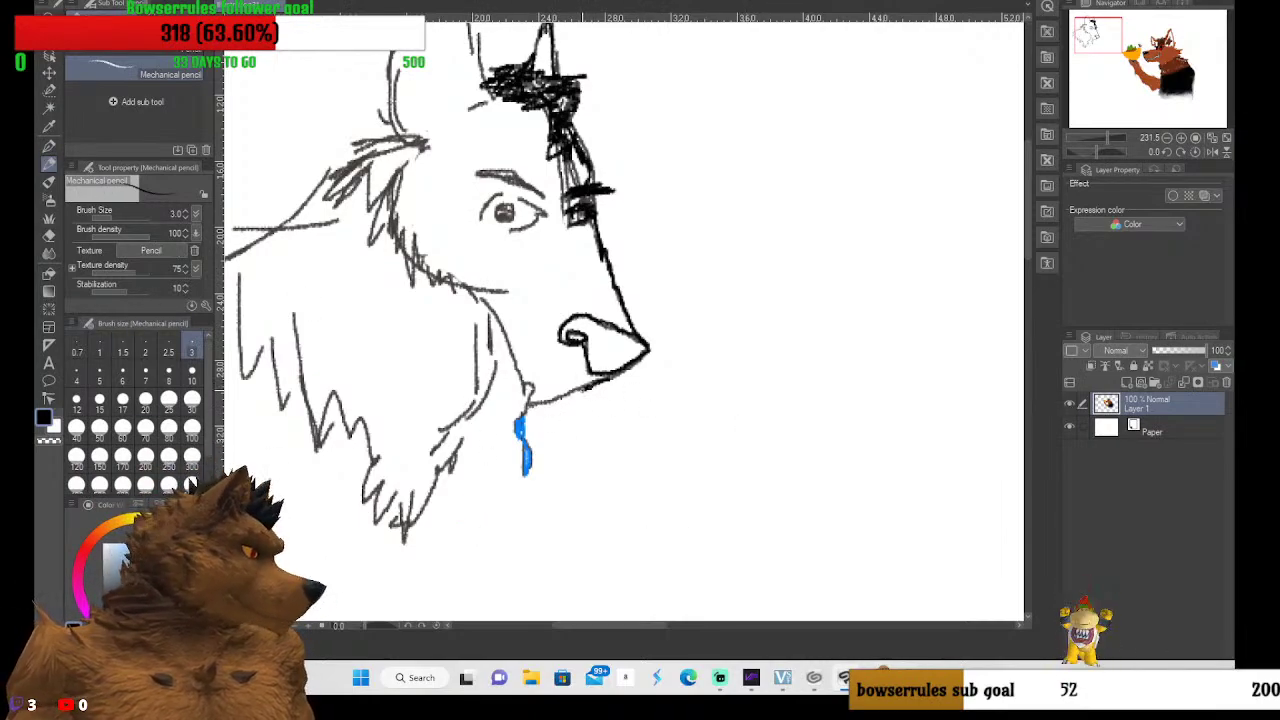
left_click_drag(588, 386, 530, 406)
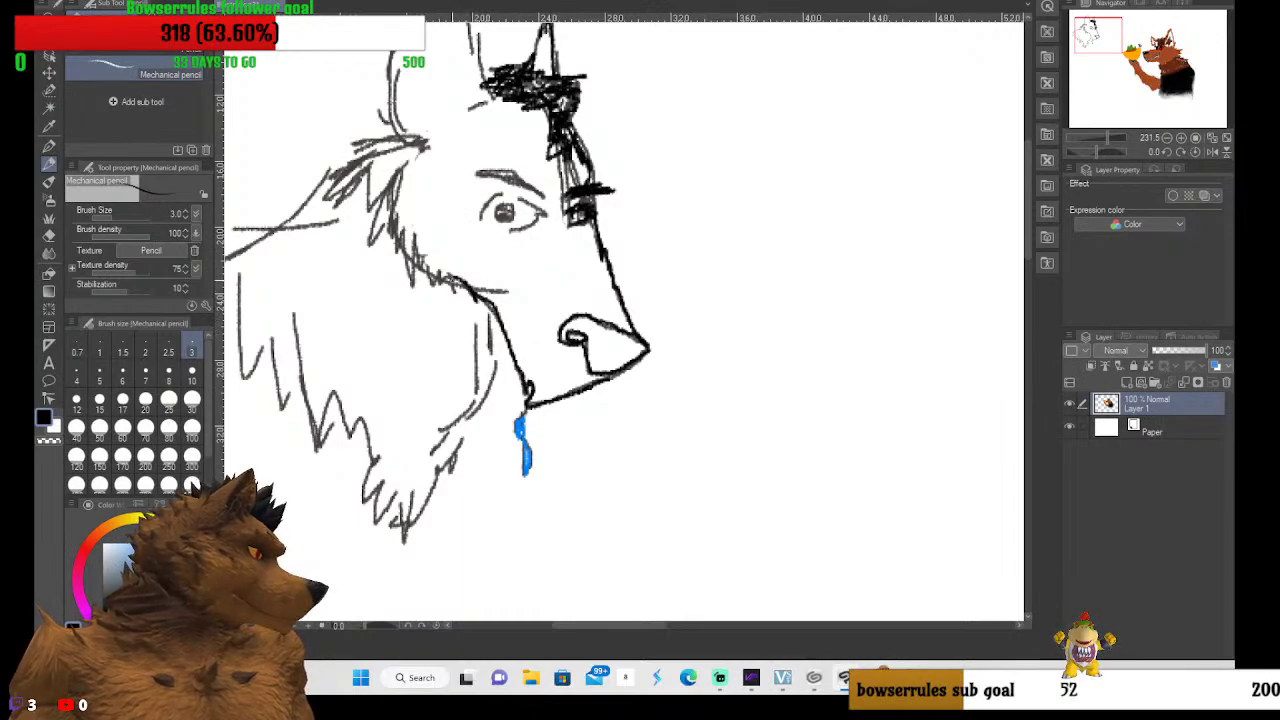
mouse_move(450, 278)
left_mouse_down()
mouse_move(451, 295)
mouse_move(420, 287)
left_mouse_up()
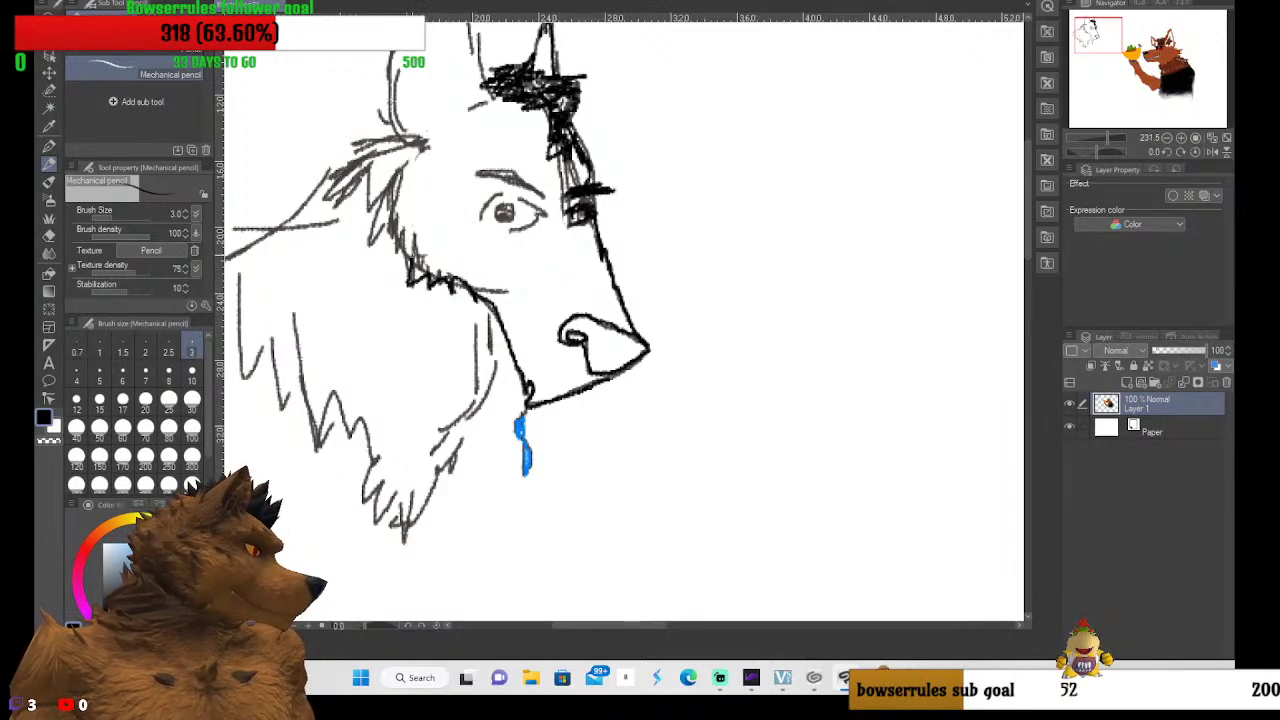
Darken the shaggy cheek fur up to the near ear and line the ear's lower back edge in black
left_click_drag(404, 234, 410, 272)
left_click_drag(396, 198, 354, 246)
mouse_move(400, 170)
left_mouse_down()
mouse_move(366, 178)
mouse_move(322, 198)
left_mouse_up()
mouse_move(422, 136)
left_mouse_down()
mouse_move(308, 190)
mouse_move(356, 160)
left_mouse_up()
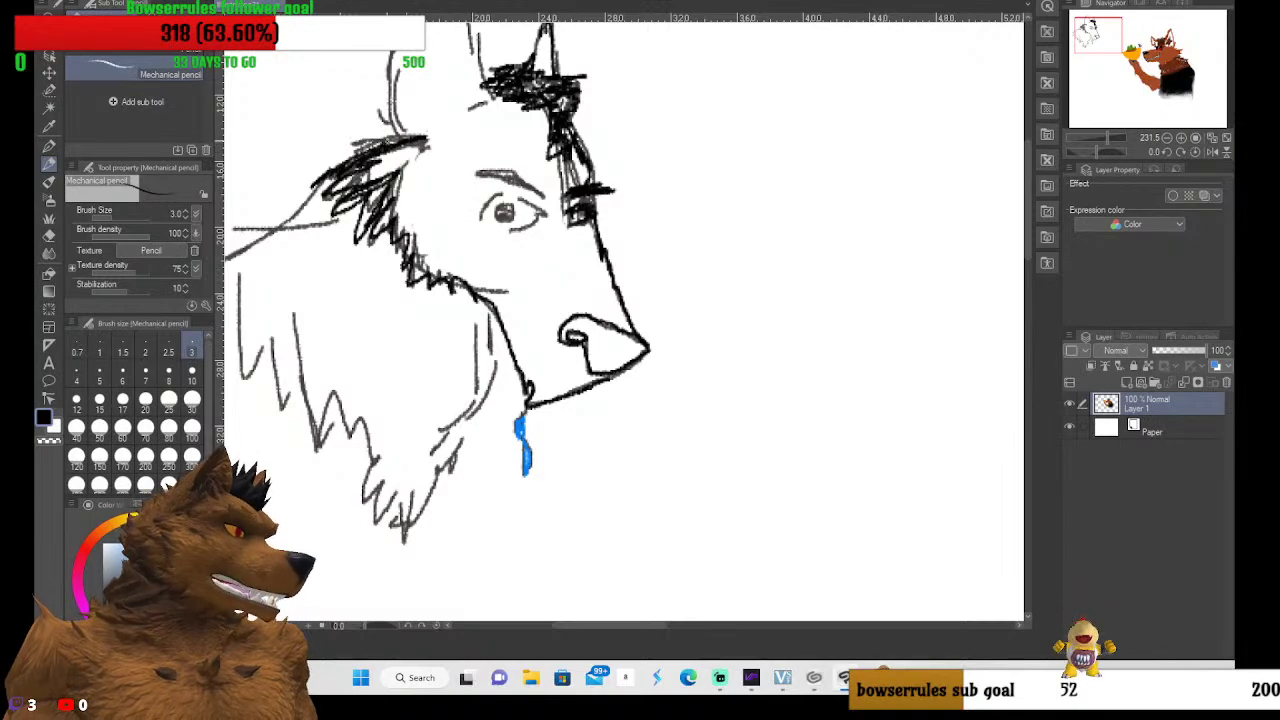
left_click_drag(402, 114, 402, 132)
left_click_drag(404, 84, 404, 136)
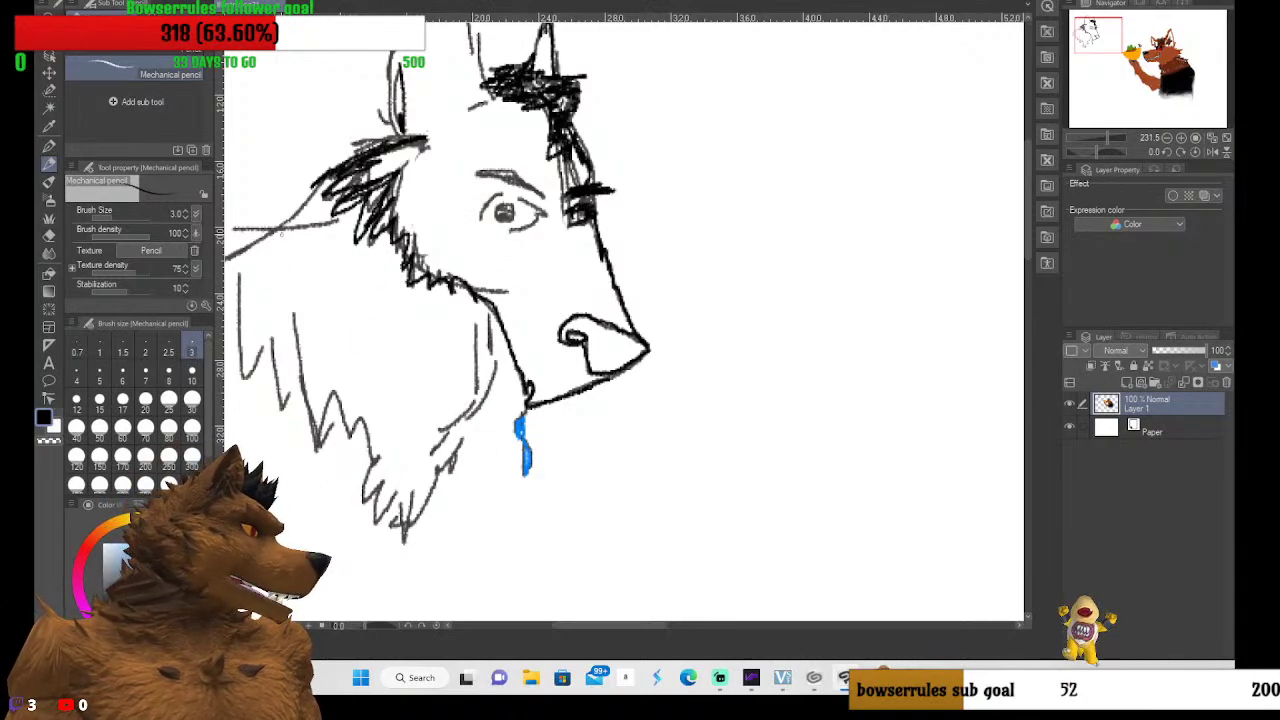
left_click_drag(332, 181, 214, 240)
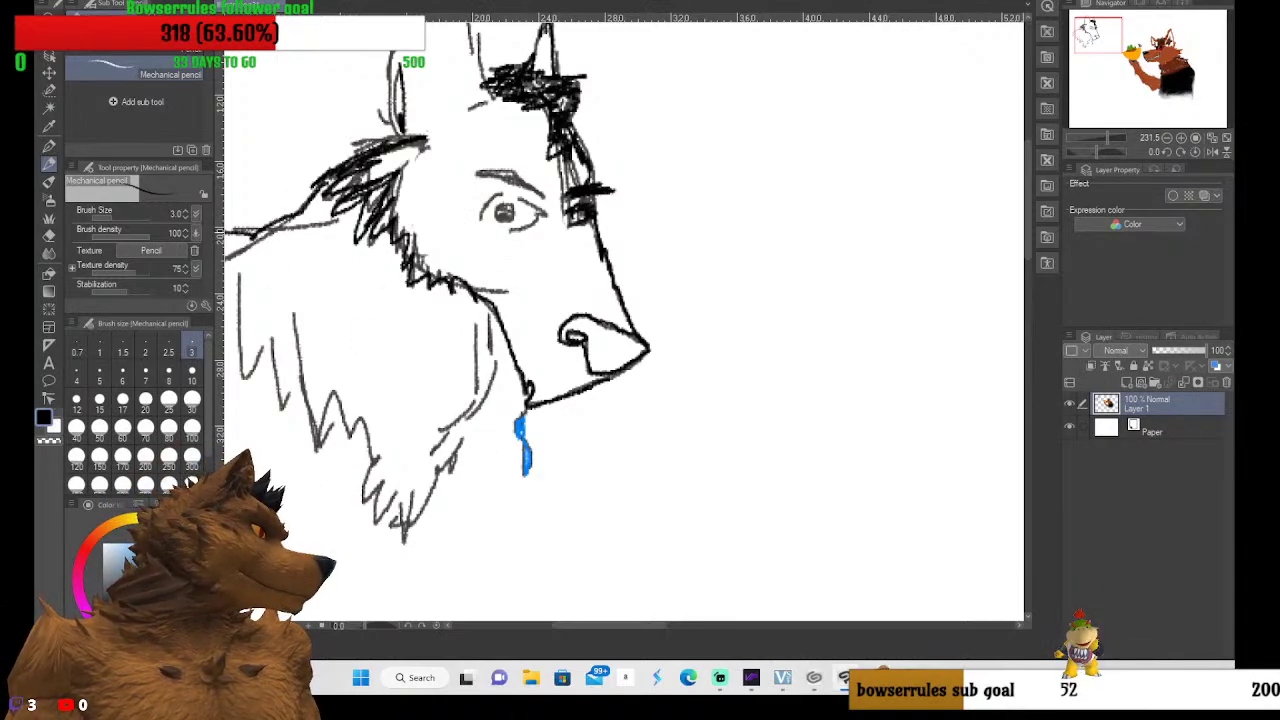
mouse_move(328, 220)
left_mouse_down()
mouse_move(214, 234)
mouse_move(226, 340)
mouse_move(272, 398)
mouse_move(290, 350)
mouse_move(296, 414)
mouse_move(320, 406)
mouse_move(370, 490)
mouse_move(364, 512)
mouse_move(400, 540)
mouse_move(456, 408)
mouse_move(491, 395)
mouse_move(496, 292)
mouse_move(529, 308)
left_mouse_up()
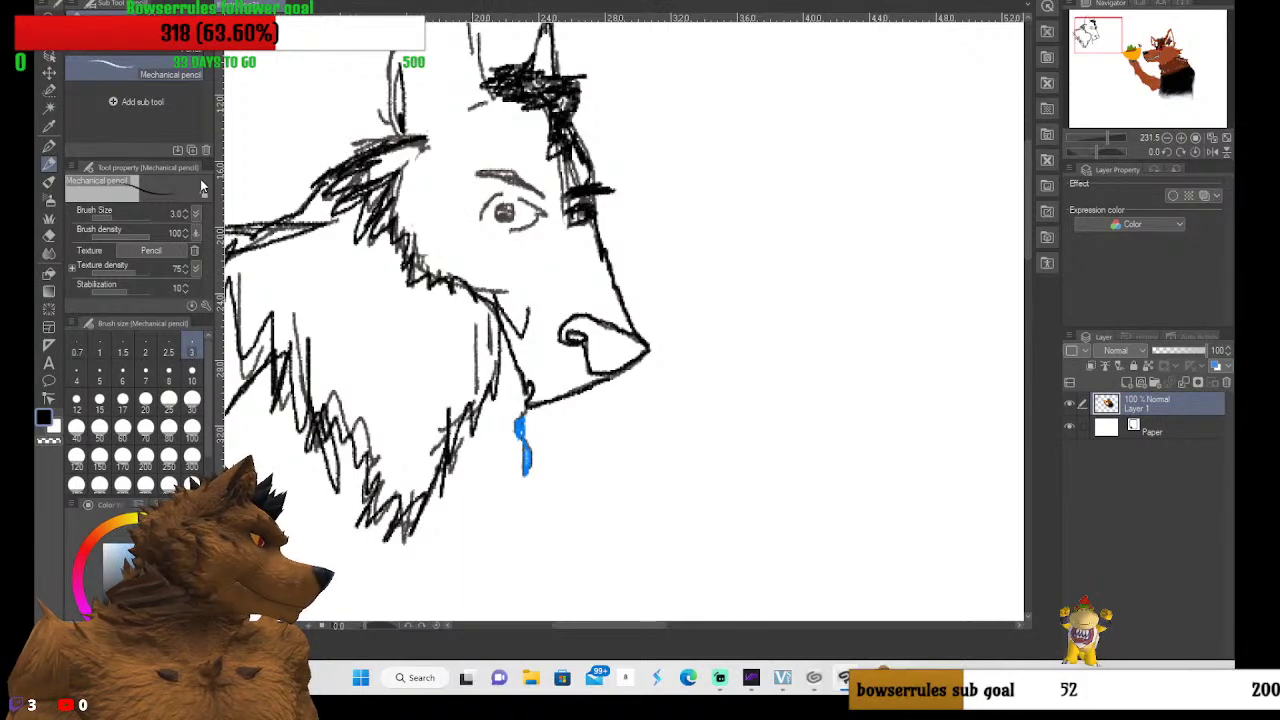
key("ctrl+z")
key("ctrl+z")
key("ctrl+z")
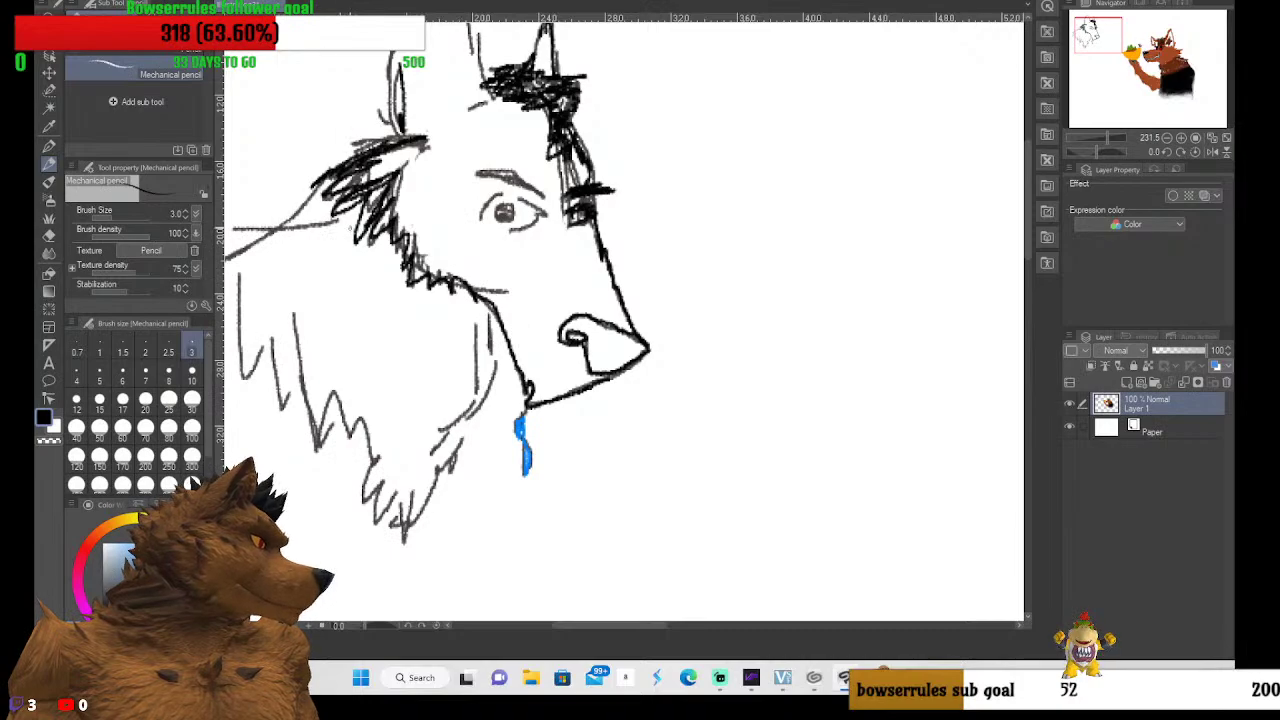
Retrace the back of the neck and the jagged chest and throat fur in black, up to the jaw
left_click_drag(312, 196, 216, 238)
mouse_move(316, 218)
left_mouse_down()
mouse_move(216, 236)
mouse_move(228, 262)
mouse_move(262, 276)
mouse_move(226, 300)
left_mouse_up()
mouse_move(250, 300)
left_mouse_down()
mouse_move(246, 356)
mouse_move(276, 342)
mouse_move(286, 396)
mouse_move(302, 326)
mouse_move(324, 446)
left_mouse_up()
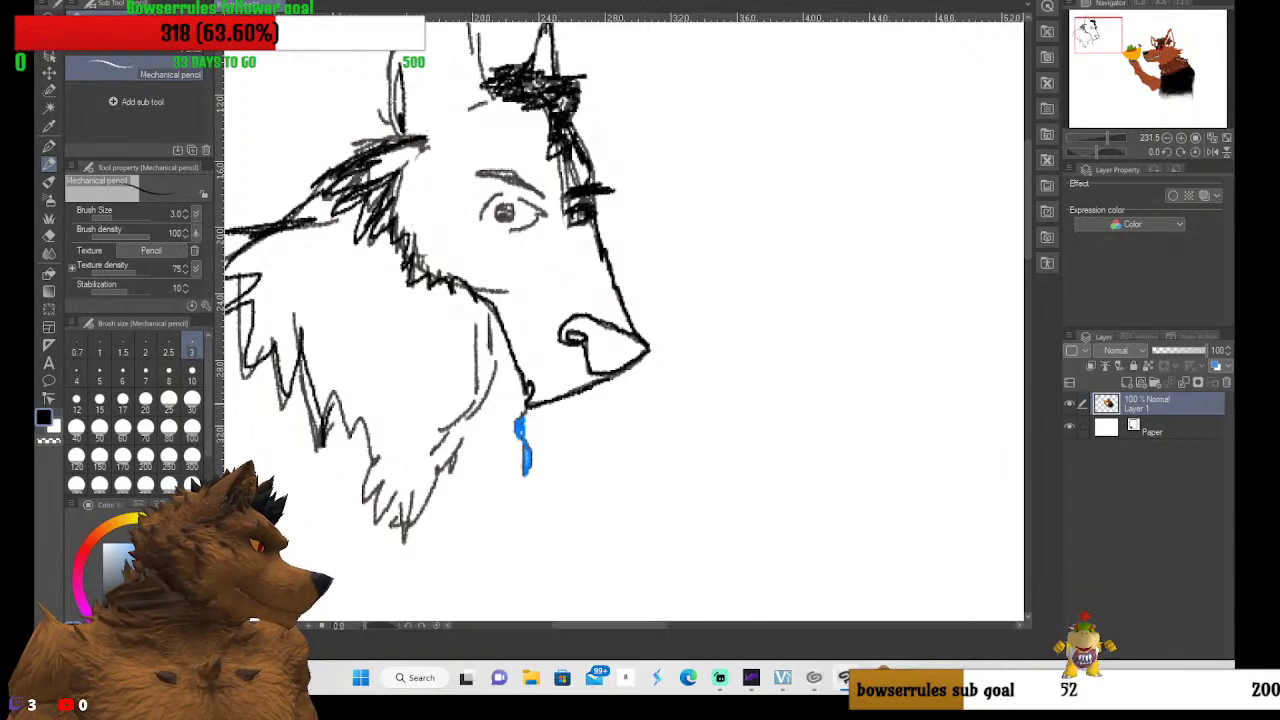
mouse_move(330, 396)
left_mouse_down()
mouse_move(372, 494)
mouse_move(382, 488)
mouse_move(396, 522)
mouse_move(412, 518)
left_mouse_up()
mouse_move(442, 470)
left_mouse_down()
mouse_move(437, 417)
mouse_move(457, 430)
mouse_move(486, 394)
left_mouse_up()
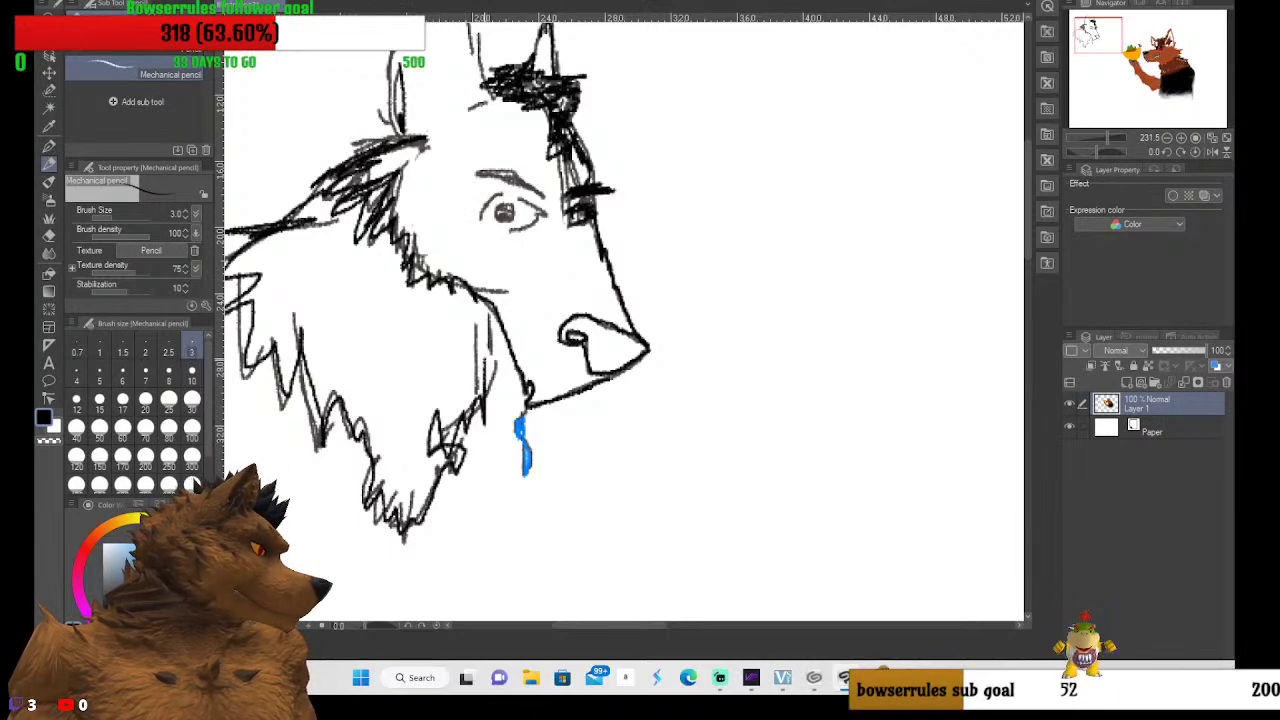
left_click_drag(474, 334, 478, 390)
left_click_drag(478, 318, 500, 390)
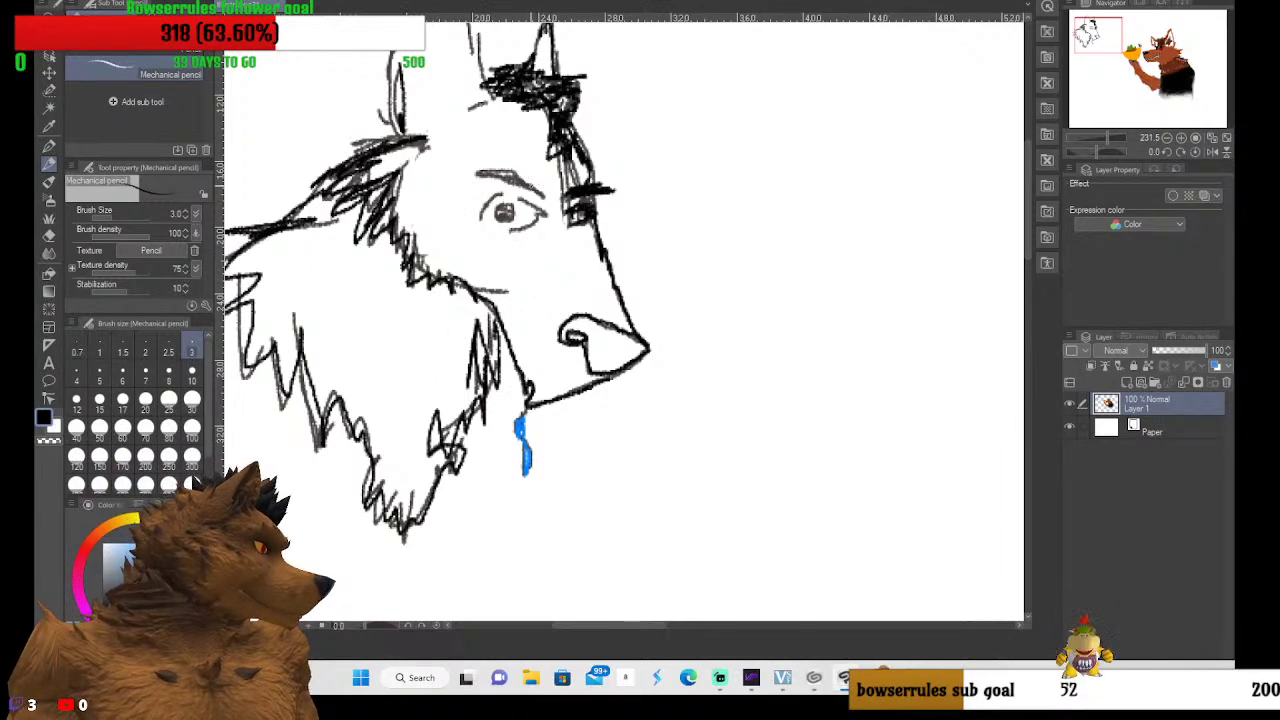
Darken the near eye's pupil and outline and its eyebrow in black
scroll(490, 213, "up", 3)
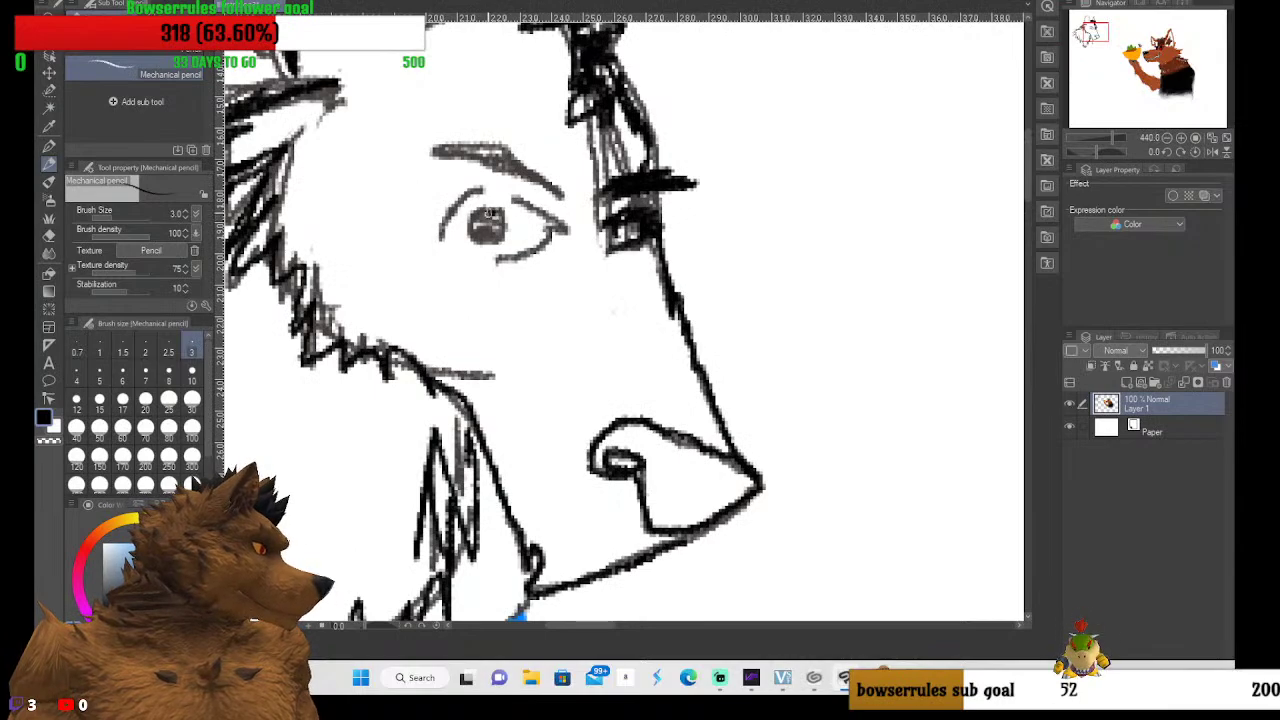
mouse_move(490, 213)
left_mouse_down()
mouse_move(484, 238)
mouse_move(505, 228)
mouse_move(482, 236)
mouse_move(495, 230)
mouse_move(474, 222)
mouse_move(468, 200)
mouse_move(437, 245)
mouse_move(476, 190)
mouse_move(551, 216)
mouse_move(535, 244)
mouse_move(487, 258)
left_mouse_up()
mouse_move(437, 151)
left_mouse_down()
mouse_move(506, 150)
mouse_move(480, 155)
mouse_move(515, 170)
mouse_move(486, 153)
left_mouse_up()
scroll(486, 153, "down", 3)
scroll(520, 130, "up", 1)
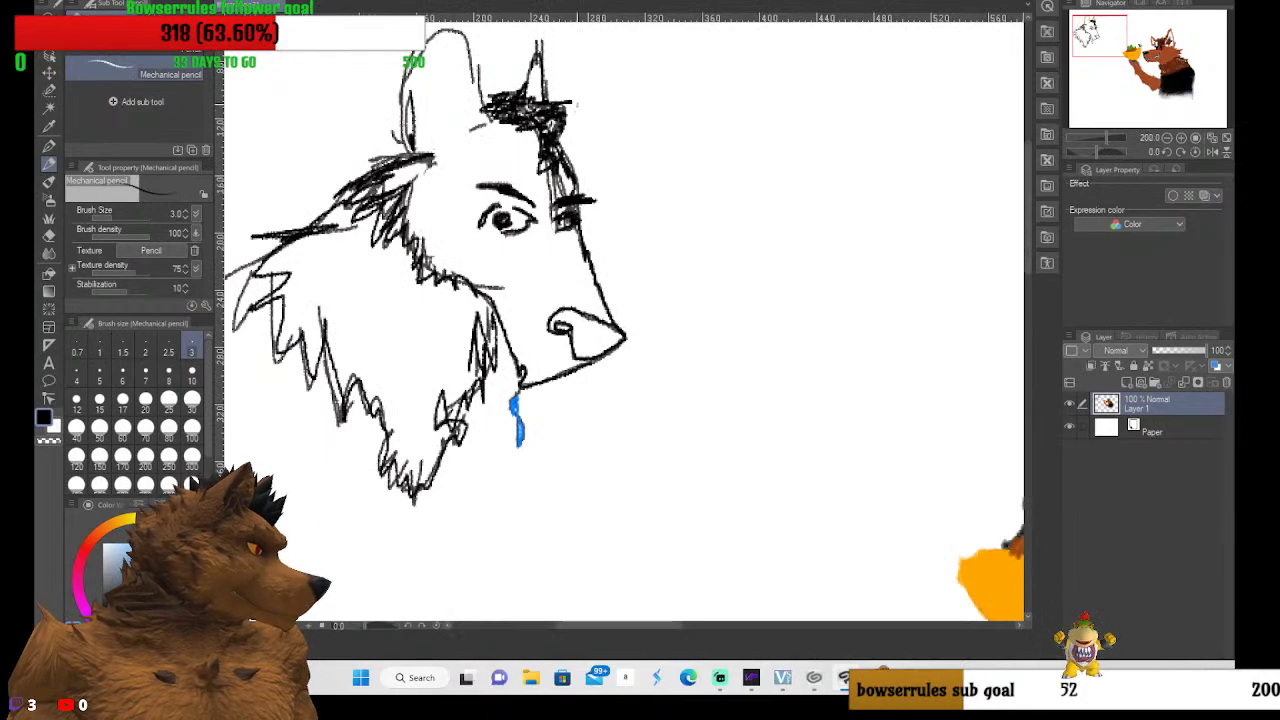
Colour the irises of both eyes yellow around the black pupils
scroll(567, 101, "up", 1)
scroll(567, 101, "up", 2)
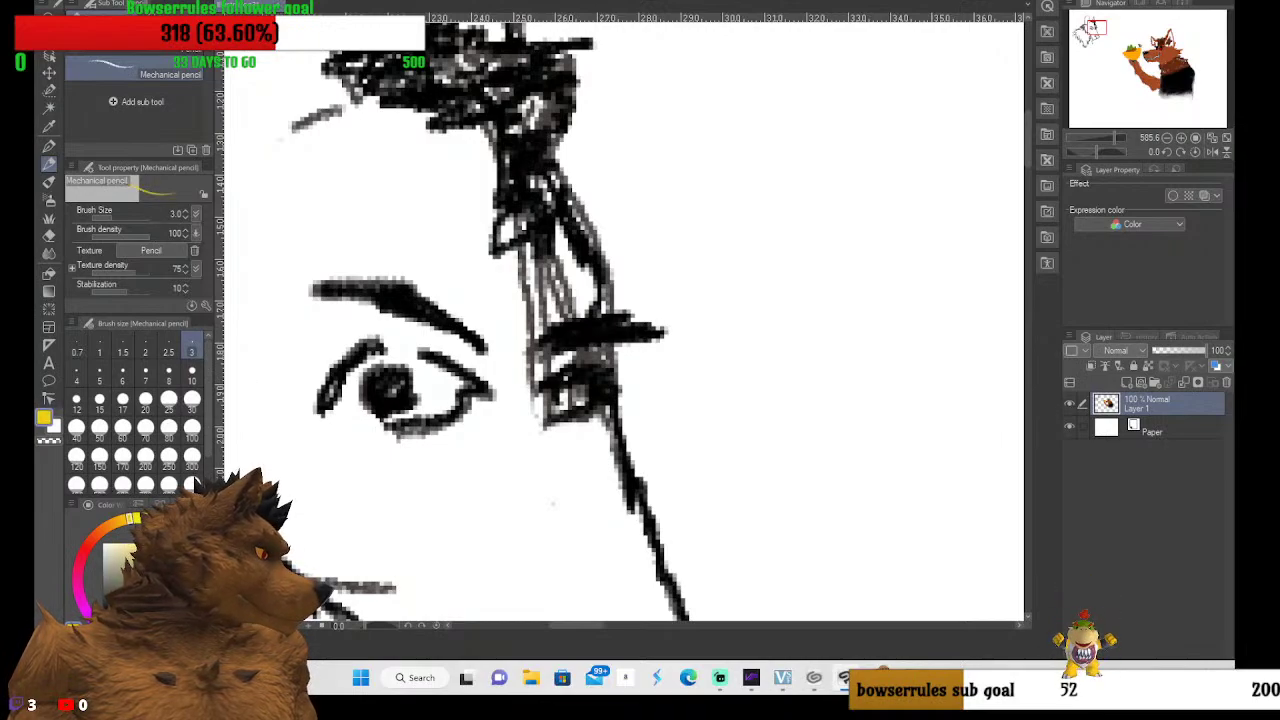
mouse_move(432, 368)
left_mouse_down()
mouse_move(423, 400)
mouse_move(431, 374)
mouse_move(430, 412)
mouse_move(433, 377)
mouse_move(431, 408)
mouse_move(454, 390)
mouse_move(452, 373)
mouse_move(389, 350)
mouse_move(367, 358)
mouse_move(398, 357)
mouse_move(352, 366)
mouse_move(347, 406)
mouse_move(354, 367)
mouse_move(355, 411)
mouse_move(372, 421)
mouse_move(427, 407)
mouse_move(359, 421)
mouse_move(350, 386)
mouse_move(363, 422)
mouse_move(364, 376)
mouse_move(363, 419)
mouse_move(353, 400)
mouse_move(346, 413)
mouse_move(342, 382)
mouse_move(358, 426)
left_mouse_up()
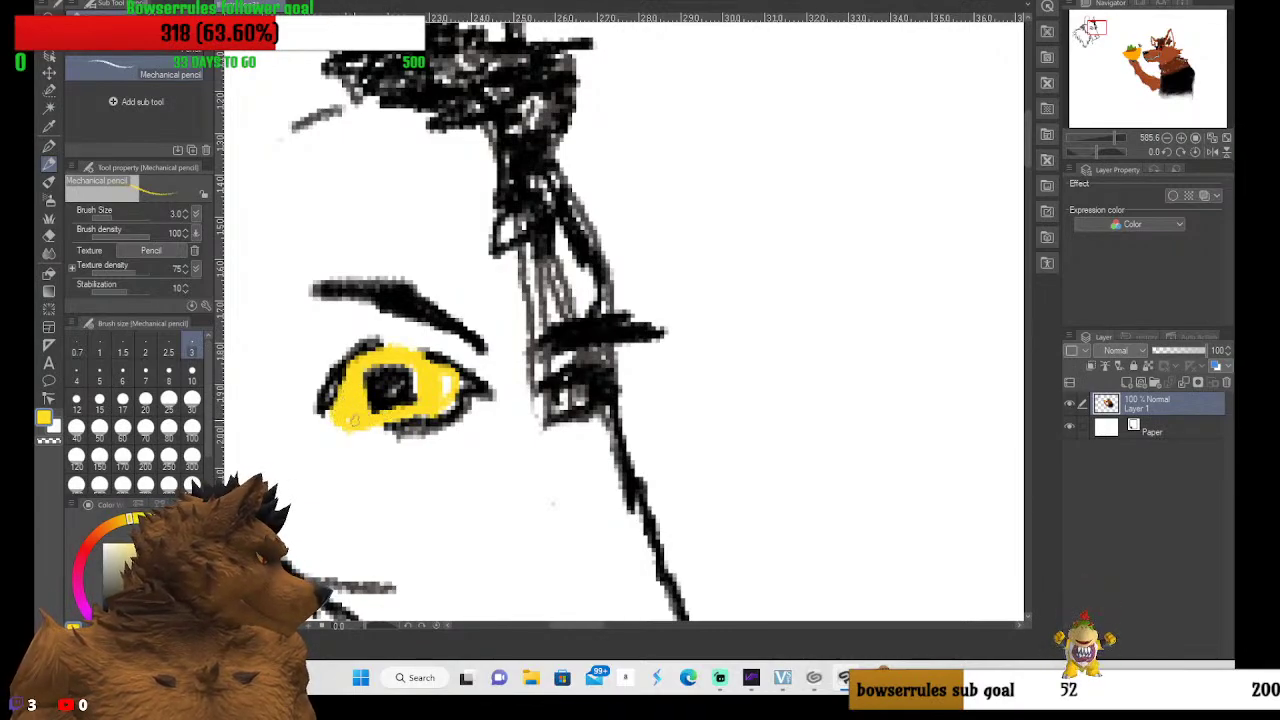
mouse_move(443, 405)
left_mouse_down()
mouse_move(448, 385)
mouse_move(454, 410)
mouse_move(434, 410)
left_mouse_up()
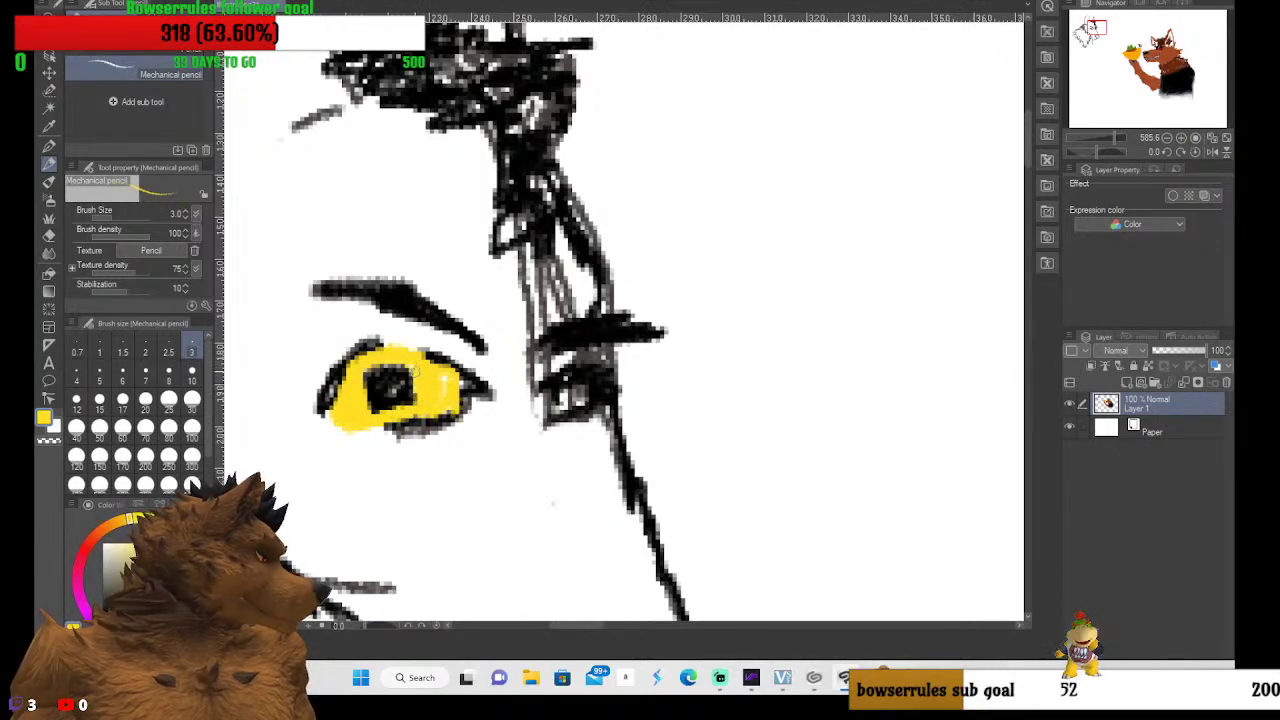
mouse_move(405, 366)
left_mouse_down()
mouse_move(378, 364)
mouse_move(418, 368)
left_mouse_up()
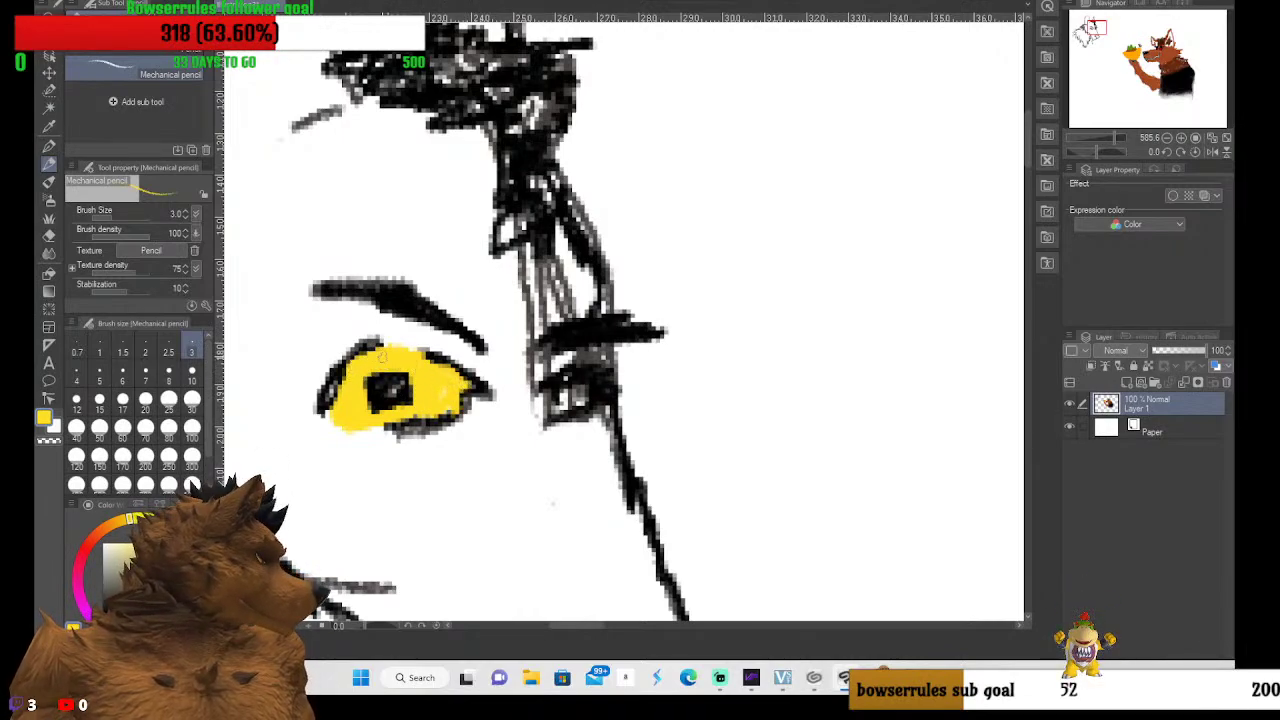
mouse_move(584, 382)
left_mouse_down()
mouse_move(552, 404)
mouse_move(576, 390)
left_mouse_up()
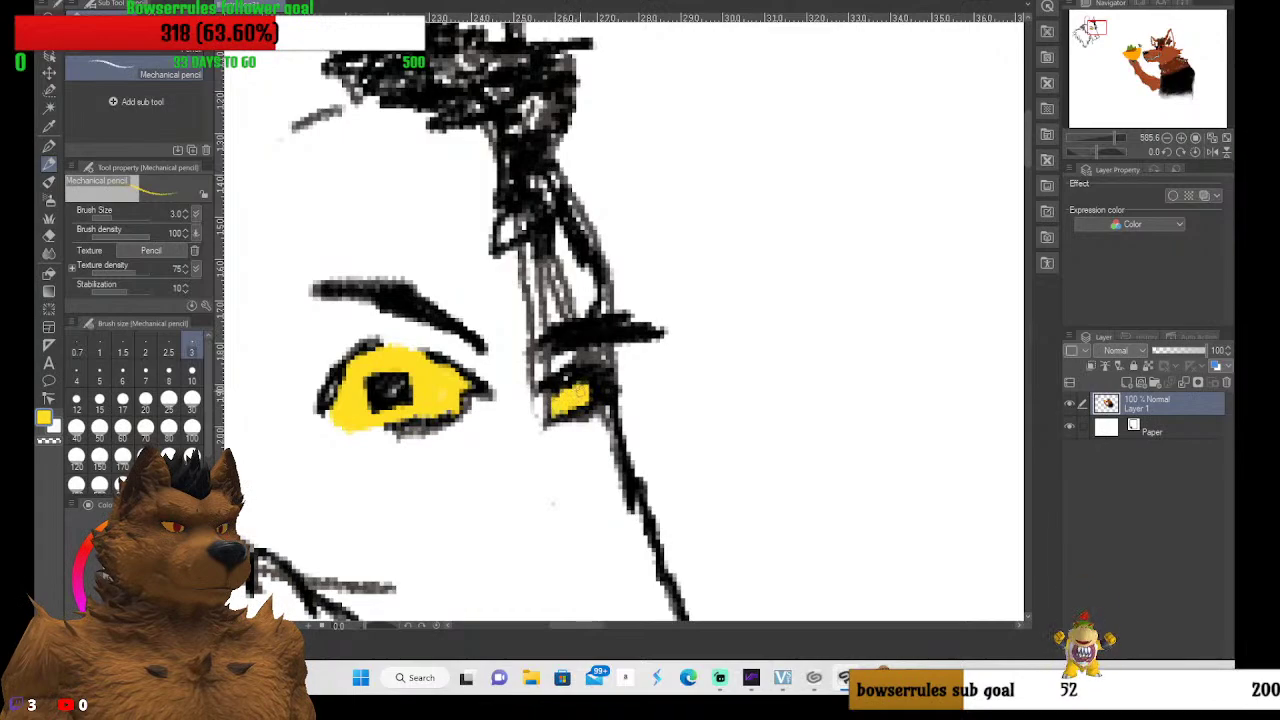
Draw a red scar running from above the far eyebrow to below the far eye with brush size 2.5
scroll(552, 503, "down", 4)
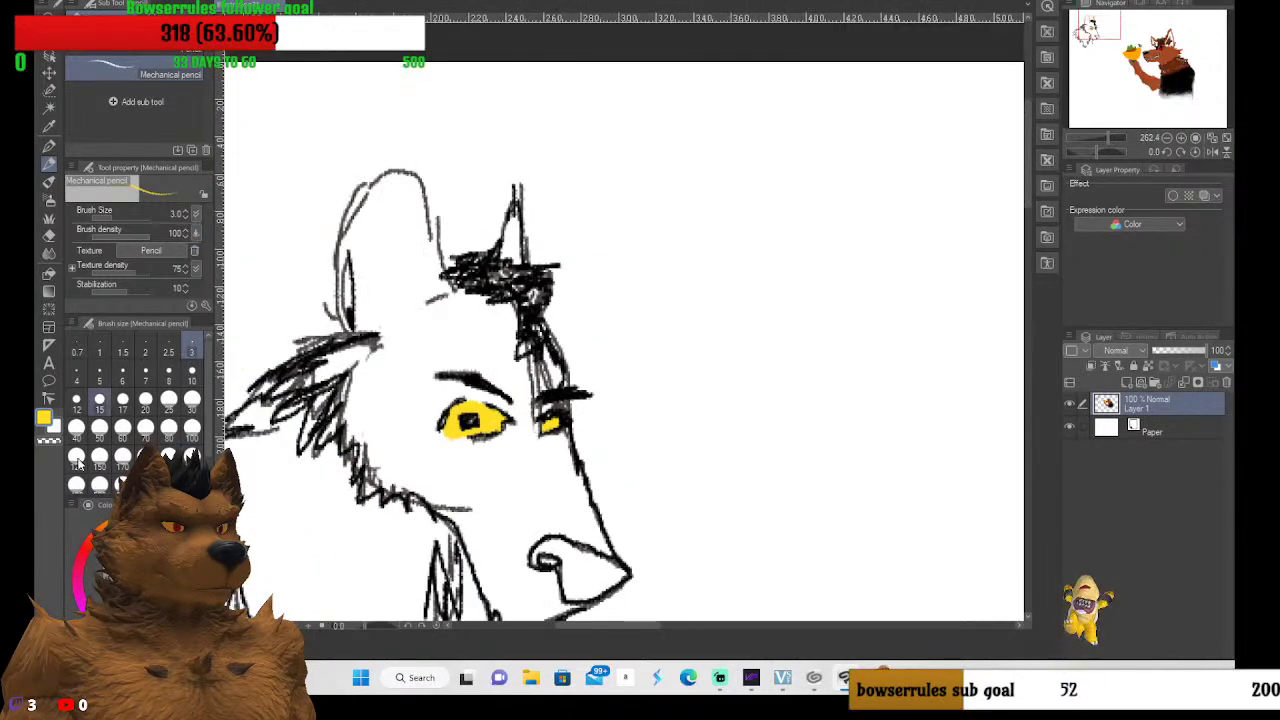
left_click(90, 545)
scroll(576, 441, "up", 5)
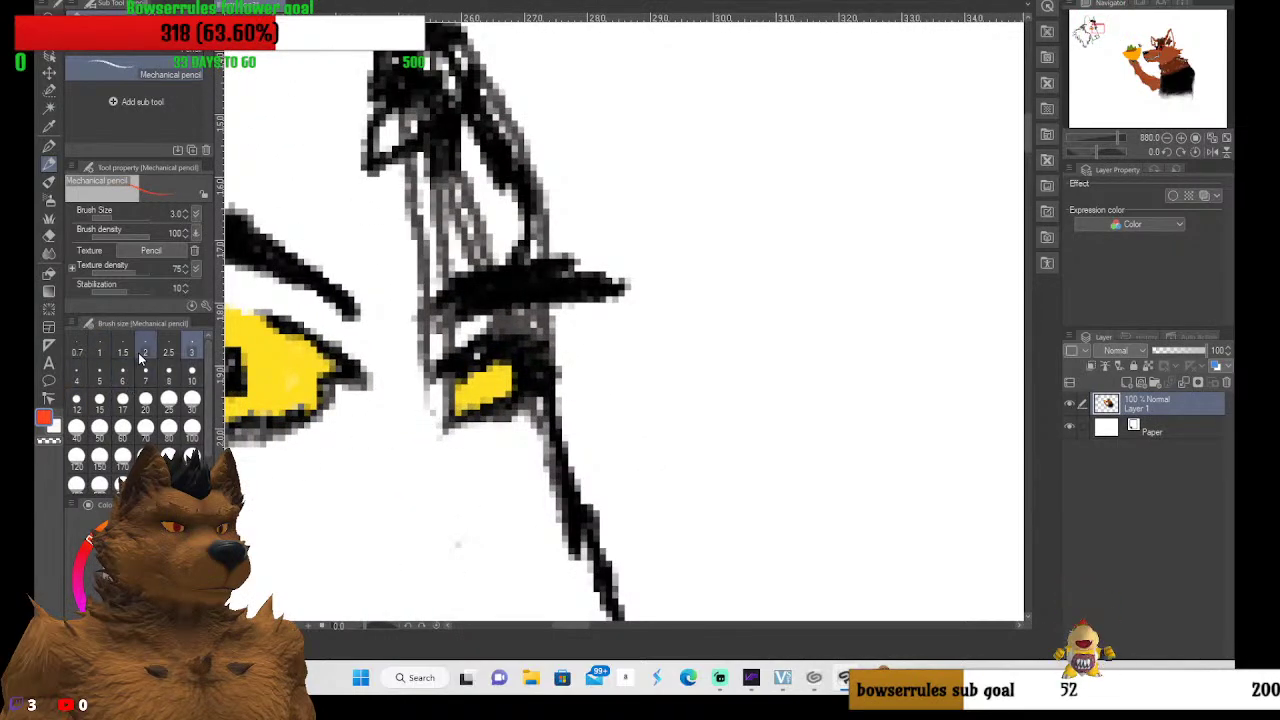
left_click(168, 352)
mouse_move(517, 444)
left_mouse_down()
mouse_move(500, 420)
mouse_move(525, 466)
mouse_move(493, 422)
left_mouse_up()
mouse_move(484, 340)
left_mouse_down()
mouse_move(502, 217)
mouse_move(484, 262)
mouse_move(481, 196)
mouse_move(491, 232)
mouse_move(497, 186)
mouse_move(476, 320)
left_mouse_up()
mouse_move(508, 446)
left_mouse_down()
mouse_move(518, 500)
mouse_move(514, 472)
left_mouse_up()
mouse_move(480, 185)
left_mouse_down()
mouse_move(482, 200)
mouse_move(472, 165)
mouse_move(478, 218)
left_mouse_up()
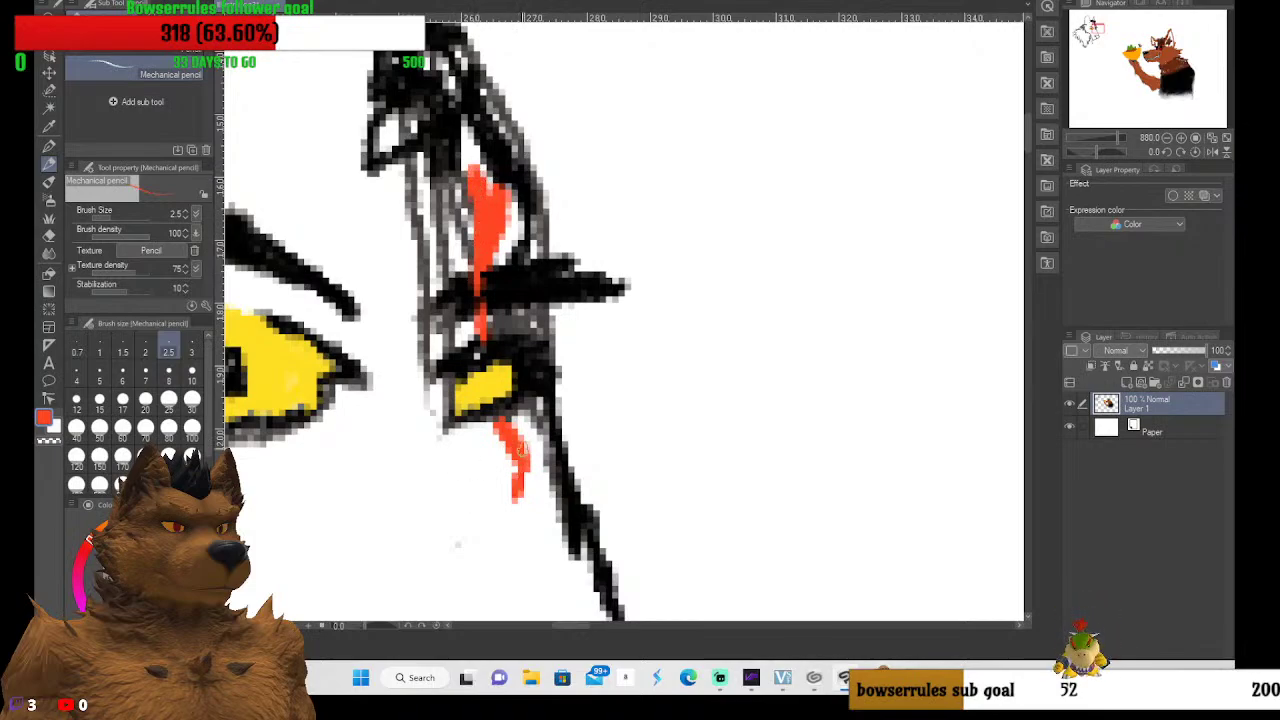
Colour the shaggy hair tuft on the forehead dark brown with brush size 2.5, covering its black scribbles
scroll(436, 374, "down", 5)
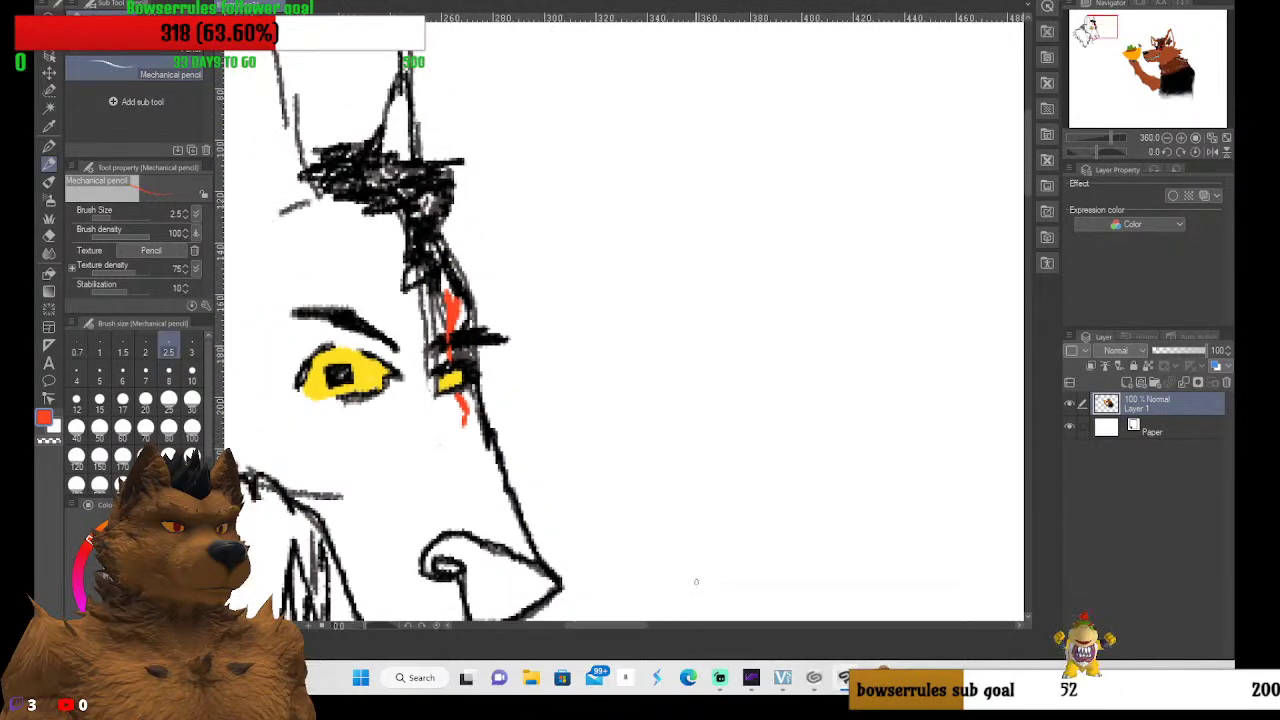
left_click_drag(632, 625, 594, 628)
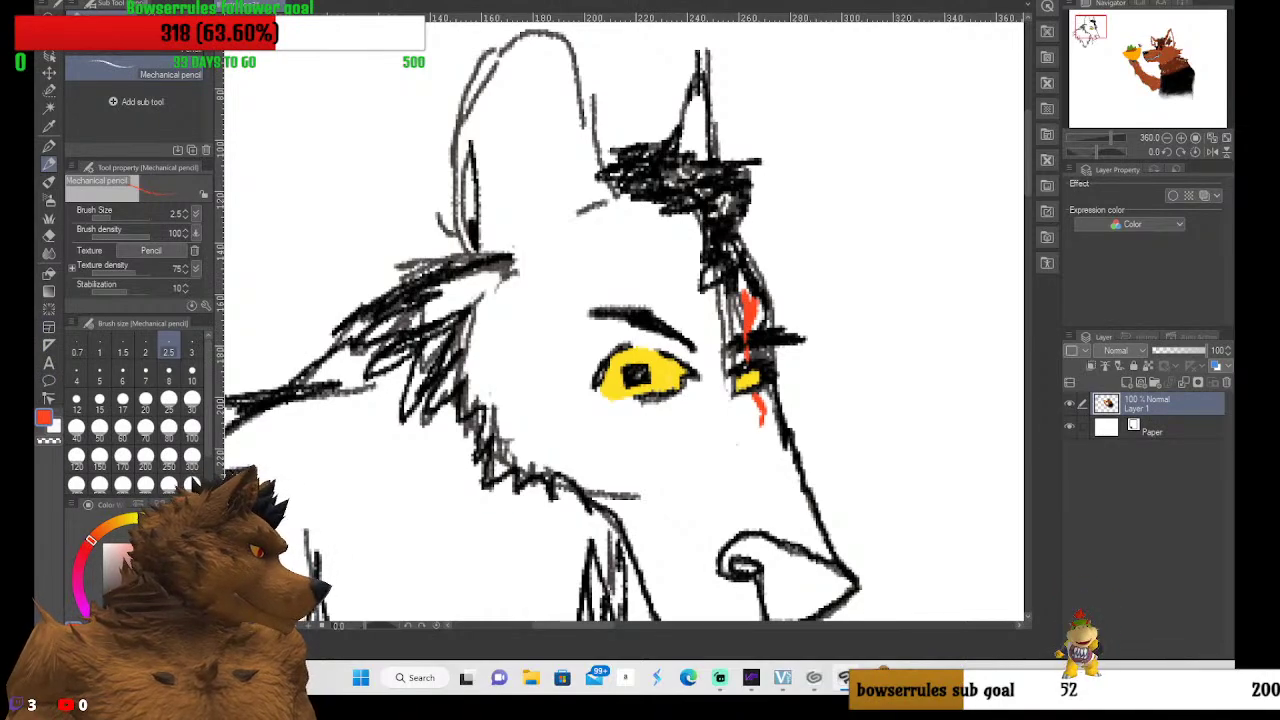
key("x")
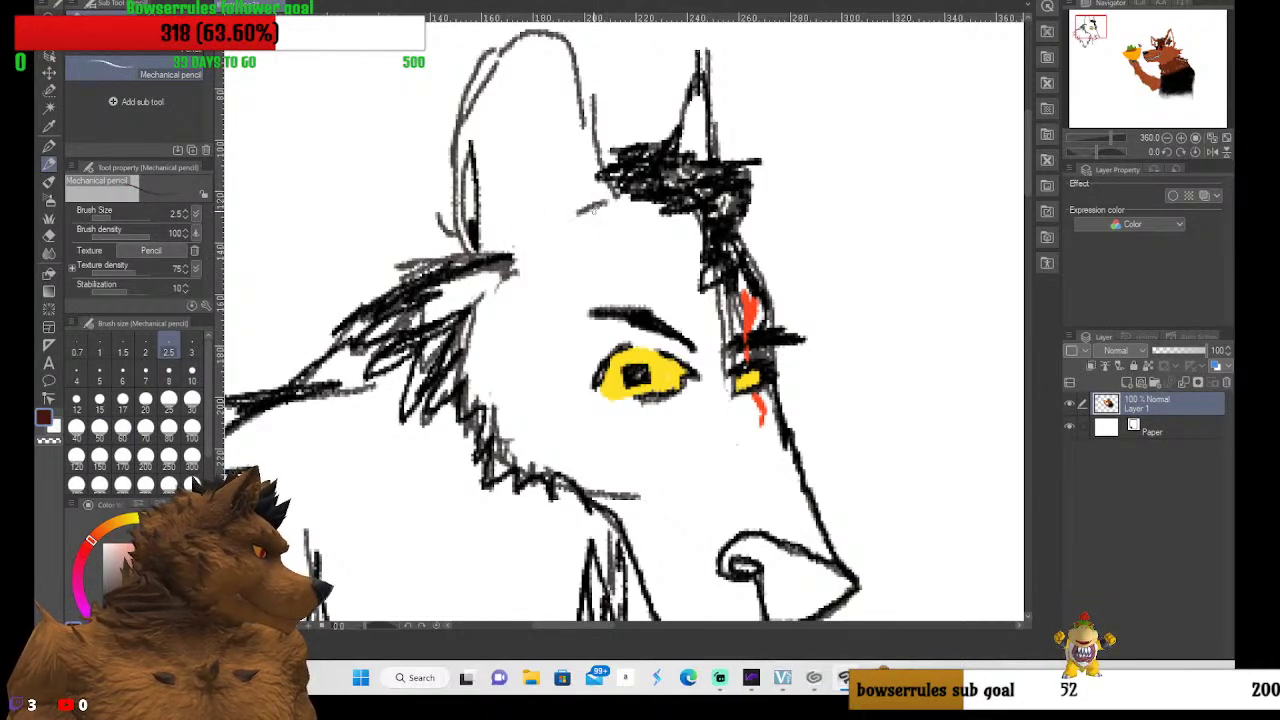
mouse_move(592, 208)
left_mouse_down()
mouse_move(624, 150)
mouse_move(631, 160)
mouse_move(663, 147)
mouse_move(644, 172)
mouse_move(661, 186)
mouse_move(640, 191)
mouse_move(663, 155)
mouse_move(663, 185)
mouse_move(651, 178)
mouse_move(681, 170)
mouse_move(683, 183)
mouse_move(679, 157)
mouse_move(647, 168)
mouse_move(732, 172)
mouse_move(693, 187)
mouse_move(723, 174)
left_mouse_up()
mouse_move(640, 210)
left_mouse_down()
mouse_move(770, 174)
mouse_move(694, 168)
mouse_move(732, 192)
mouse_move(670, 215)
mouse_move(744, 201)
mouse_move(660, 226)
mouse_move(741, 220)
mouse_move(715, 288)
mouse_move(717, 260)
left_mouse_up()
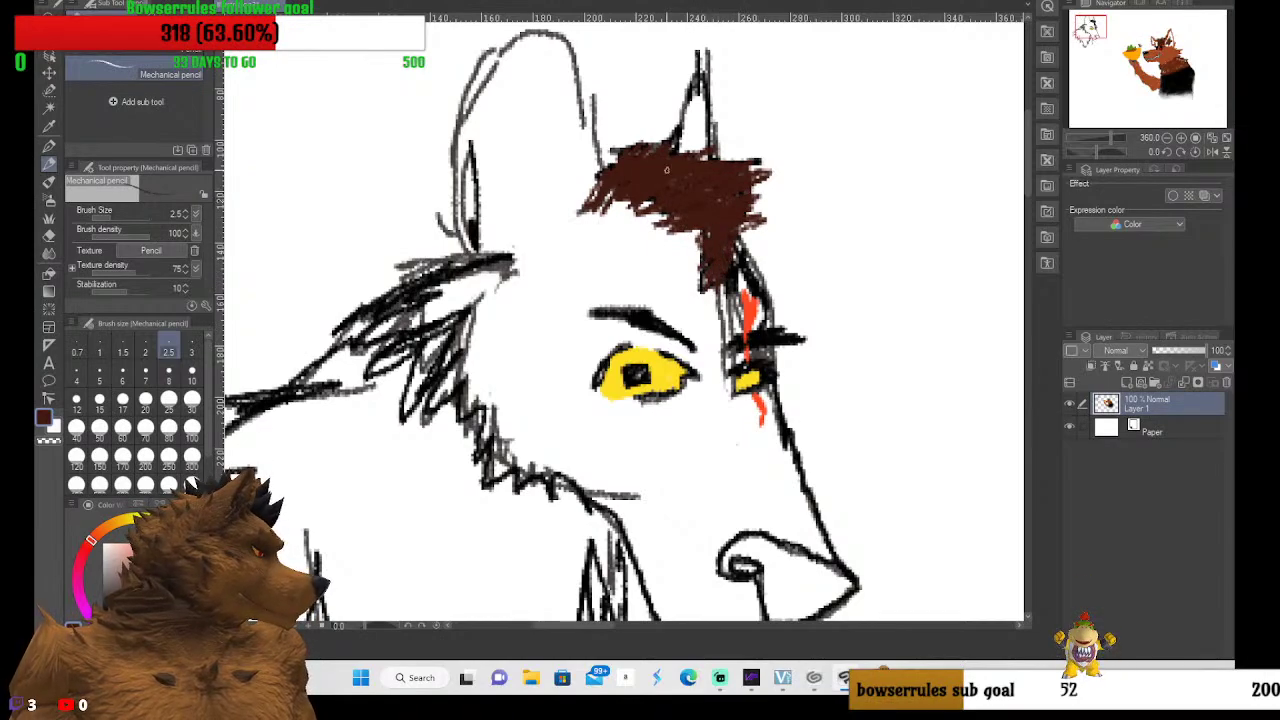
mouse_move(618, 148)
left_mouse_down()
mouse_move(576, 214)
mouse_move(598, 204)
mouse_move(620, 226)
mouse_move(618, 198)
mouse_move(672, 228)
left_mouse_up()
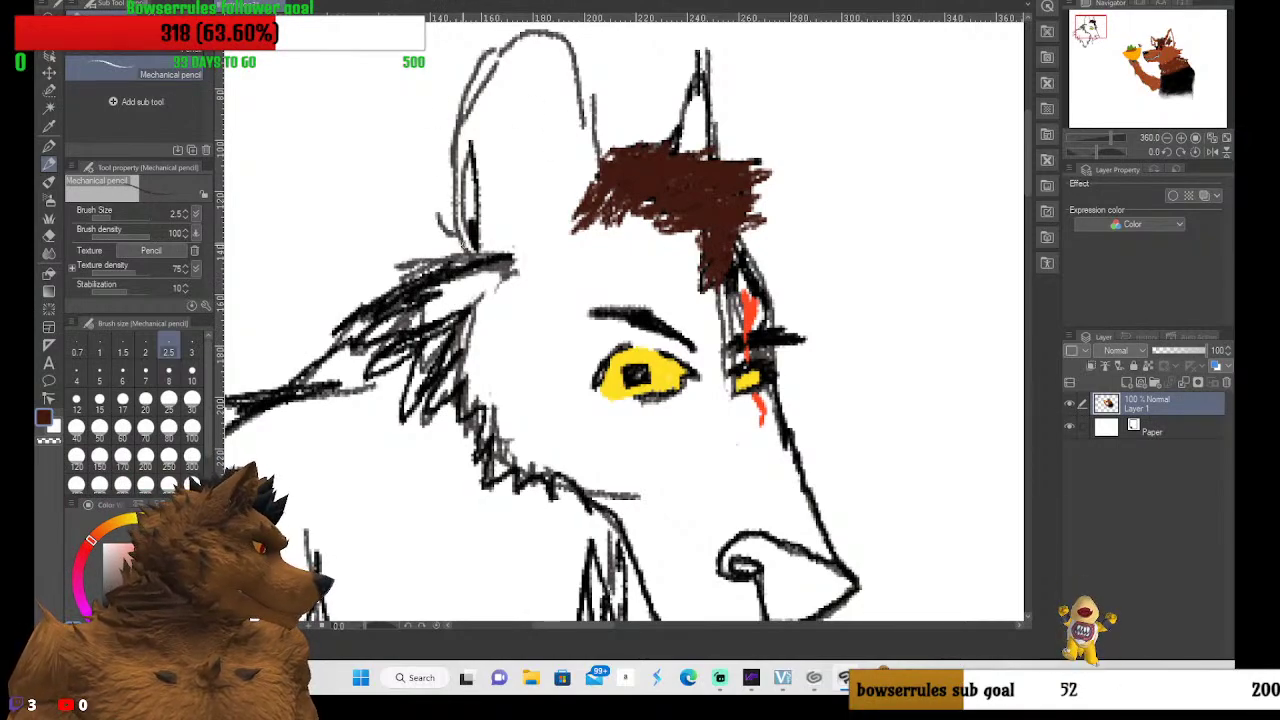
Colour the near and far ears golden brown with the mechanical pencil at brush size 12
scroll(438, 450, "down", 3)
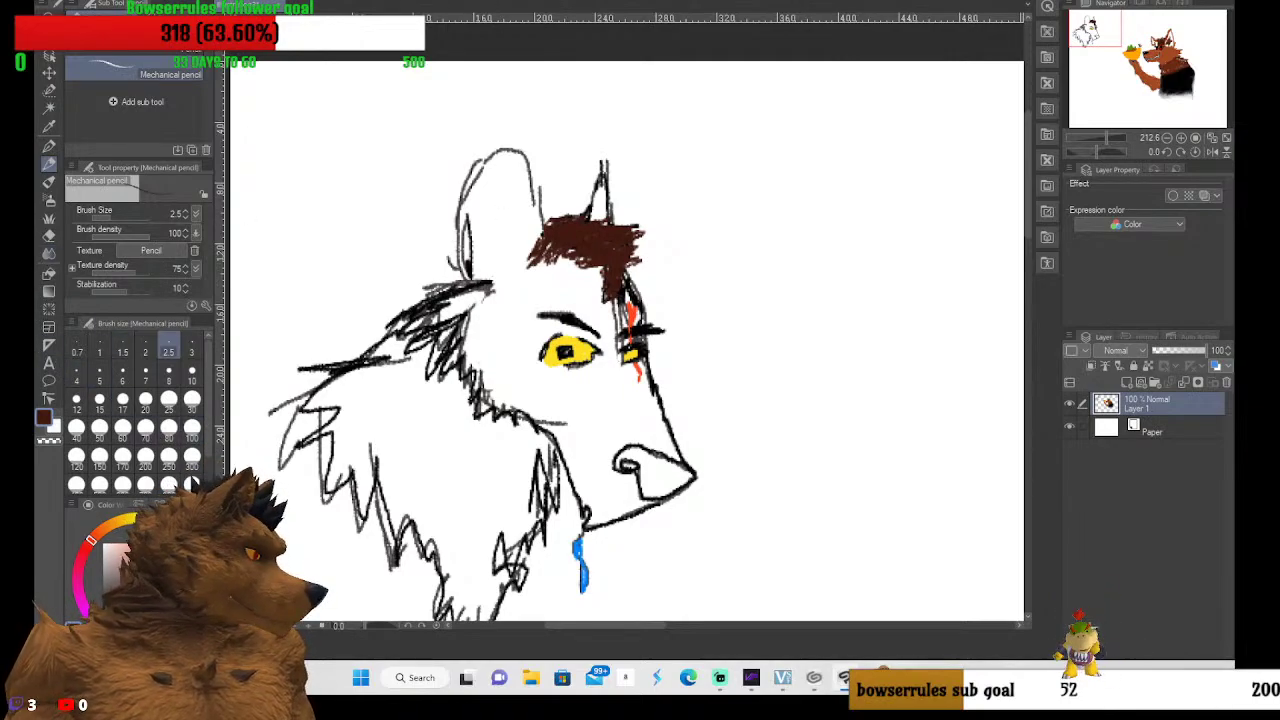
left_click(117, 524)
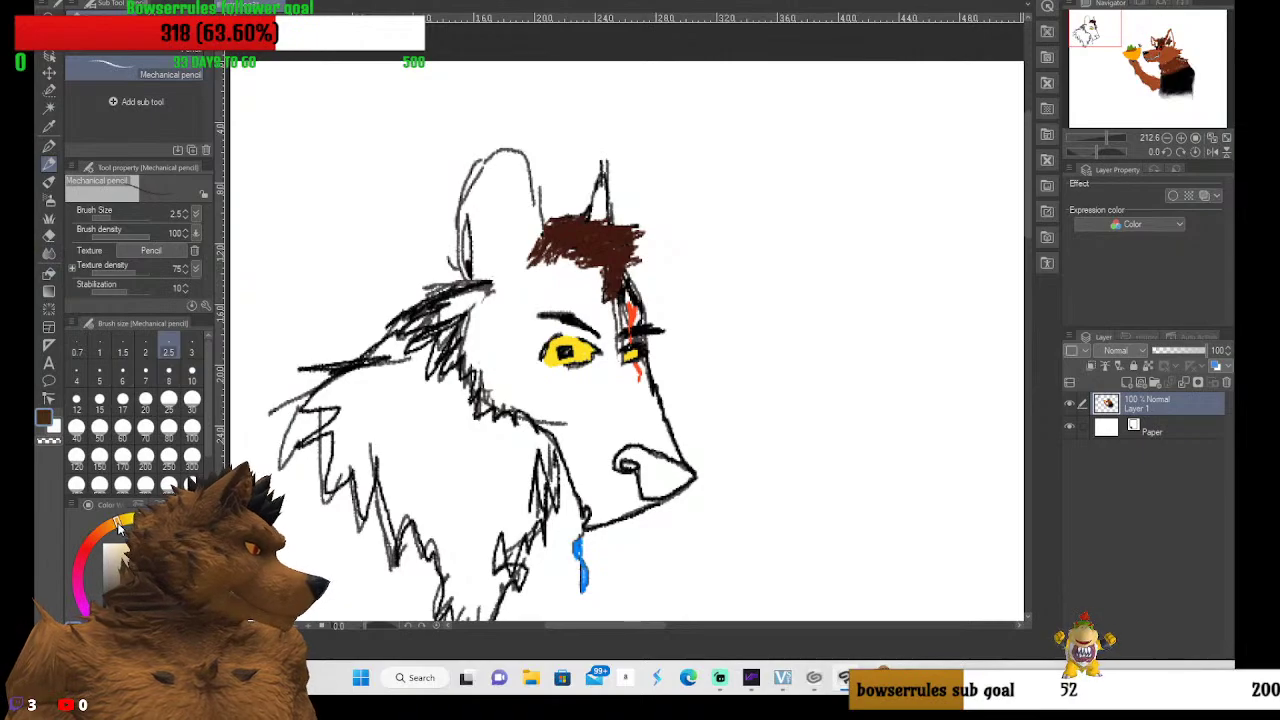
scroll(379, 193, "up", 3)
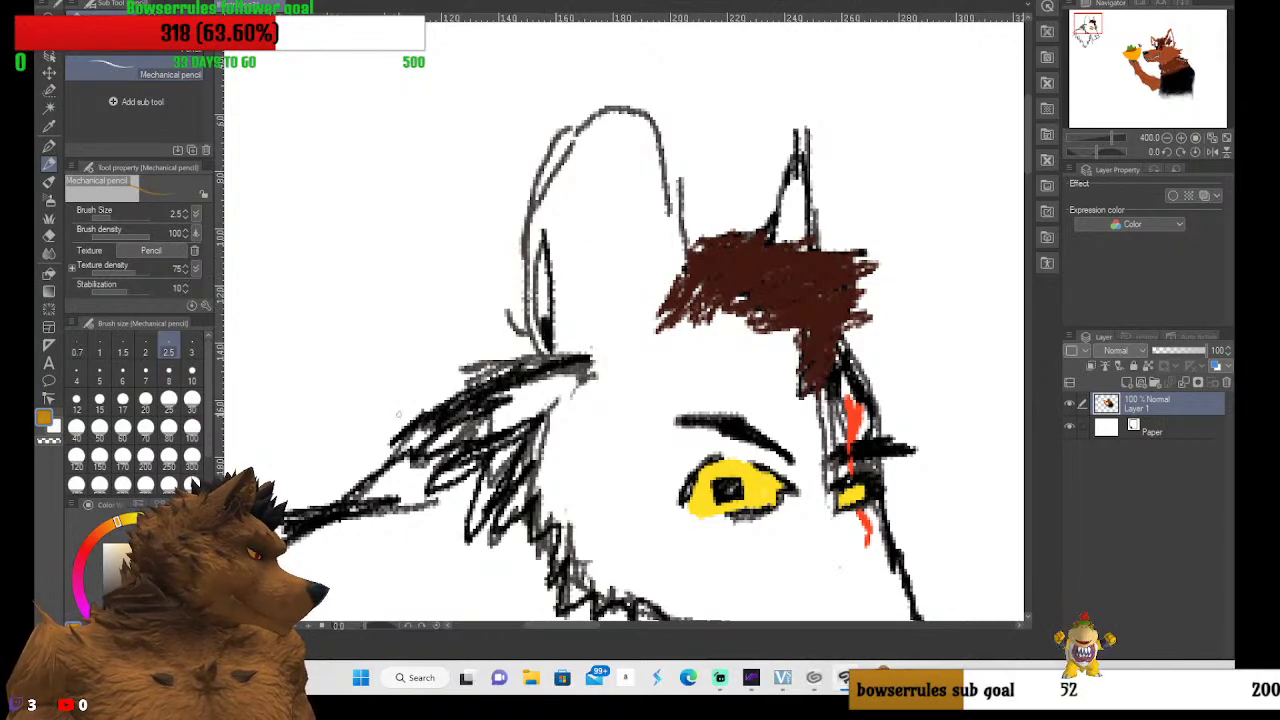
left_click(100, 406)
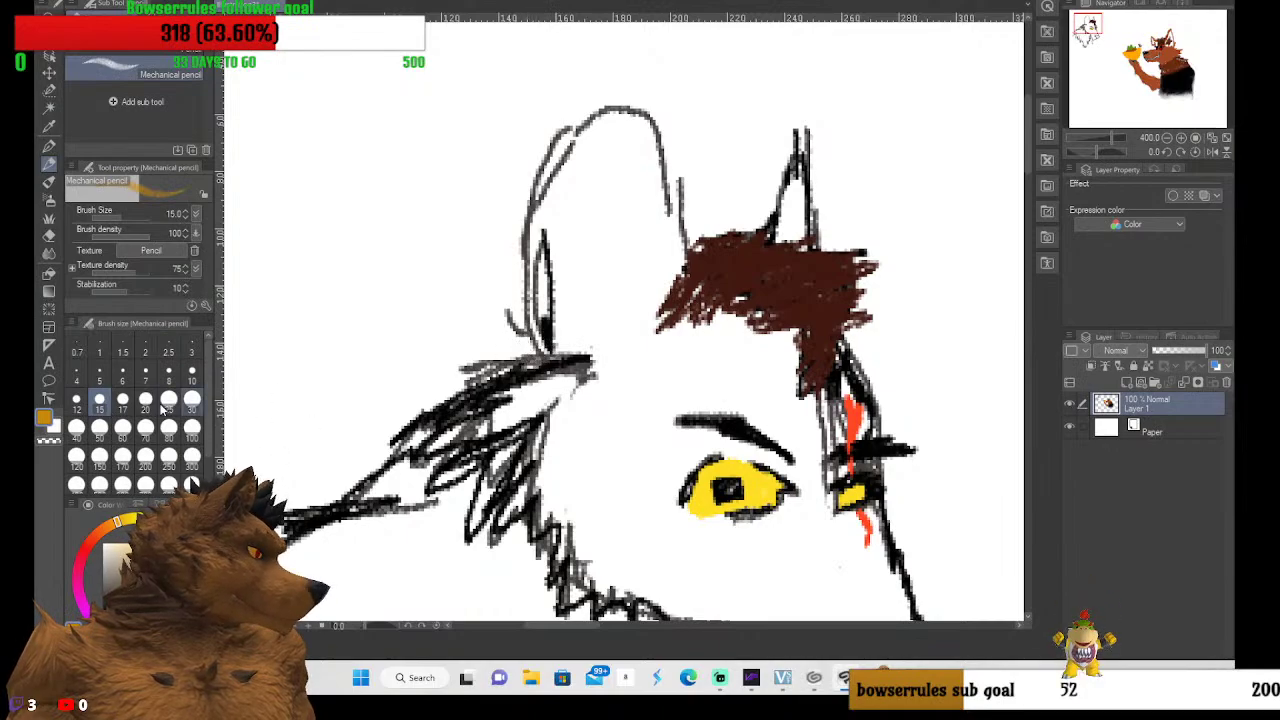
left_click(76, 404)
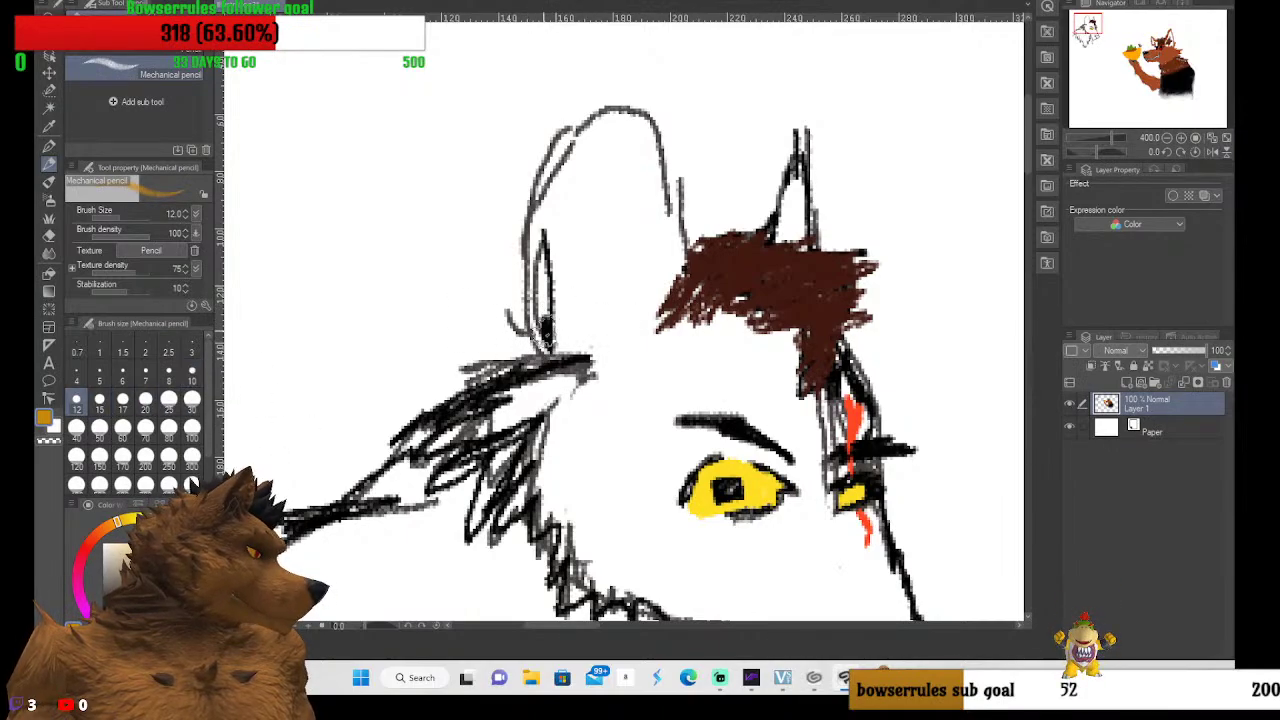
mouse_move(544, 331)
left_mouse_down()
mouse_move(532, 292)
mouse_move(545, 358)
left_mouse_up()
mouse_move(521, 300)
left_mouse_down()
mouse_move(556, 259)
mouse_move(534, 307)
mouse_move(551, 318)
mouse_move(527, 272)
mouse_move(548, 224)
mouse_move(544, 302)
mouse_move(530, 236)
mouse_move(578, 163)
mouse_move(535, 240)
mouse_move(513, 224)
mouse_move(574, 150)
mouse_move(595, 163)
mouse_move(564, 160)
mouse_move(634, 134)
mouse_move(584, 143)
mouse_move(648, 114)
mouse_move(690, 165)
mouse_move(682, 195)
mouse_move(671, 147)
mouse_move(675, 258)
mouse_move(670, 177)
mouse_move(652, 300)
mouse_move(630, 138)
mouse_move(607, 130)
mouse_move(554, 150)
mouse_move(537, 228)
mouse_move(555, 288)
mouse_move(548, 205)
mouse_move(531, 258)
mouse_move(542, 345)
mouse_move(581, 227)
mouse_move(582, 152)
mouse_move(618, 127)
mouse_move(642, 148)
mouse_move(629, 131)
mouse_move(647, 128)
mouse_move(678, 163)
mouse_move(646, 113)
mouse_move(601, 102)
mouse_move(560, 150)
mouse_move(560, 193)
mouse_move(653, 118)
mouse_move(673, 176)
mouse_move(660, 268)
mouse_move(683, 185)
mouse_move(691, 212)
mouse_move(670, 268)
mouse_move(675, 216)
mouse_move(627, 327)
mouse_move(668, 270)
mouse_move(616, 334)
mouse_move(639, 287)
mouse_move(583, 343)
mouse_move(640, 286)
mouse_move(552, 341)
mouse_move(599, 320)
mouse_move(565, 317)
mouse_move(583, 333)
mouse_move(552, 323)
mouse_move(626, 289)
mouse_move(573, 290)
mouse_move(608, 243)
mouse_move(600, 230)
mouse_move(605, 245)
mouse_move(570, 250)
mouse_move(614, 194)
mouse_move(703, 230)
mouse_move(635, 225)
mouse_move(660, 245)
mouse_move(622, 146)
left_mouse_up()
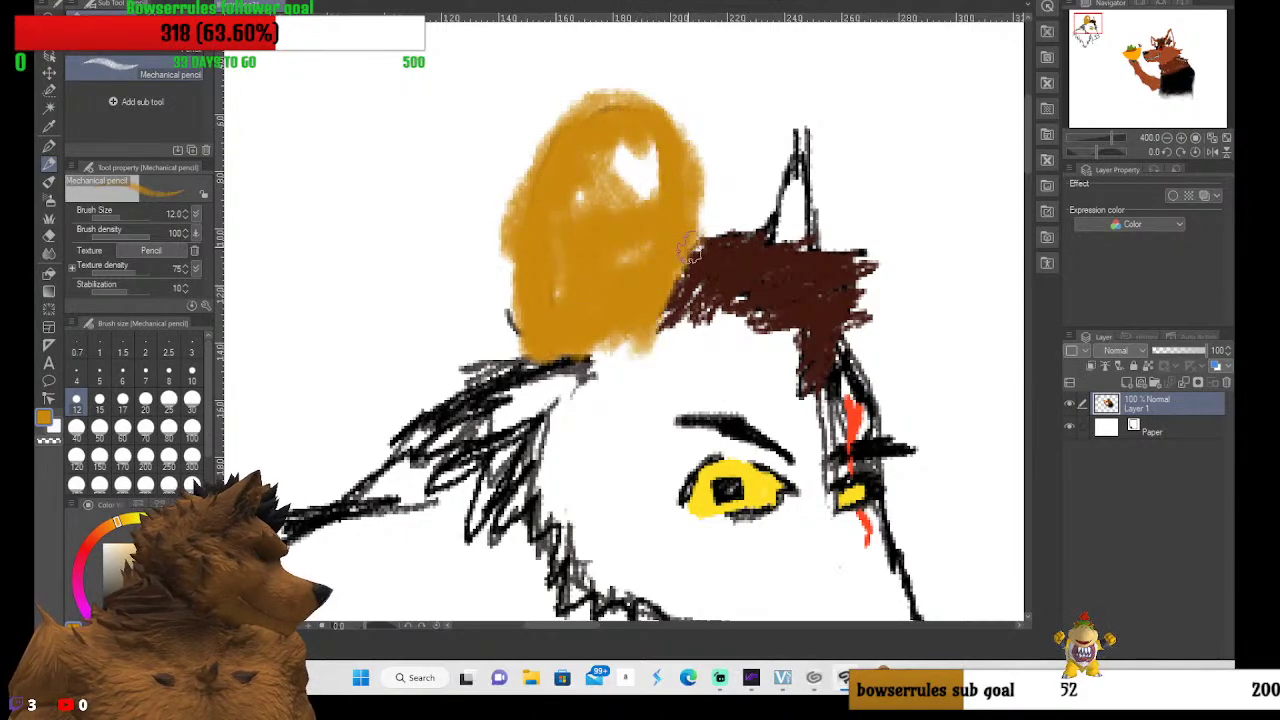
mouse_move(788, 237)
left_mouse_down()
mouse_move(798, 181)
mouse_move(801, 232)
mouse_move(800, 163)
mouse_move(814, 238)
mouse_move(790, 150)
left_mouse_up()
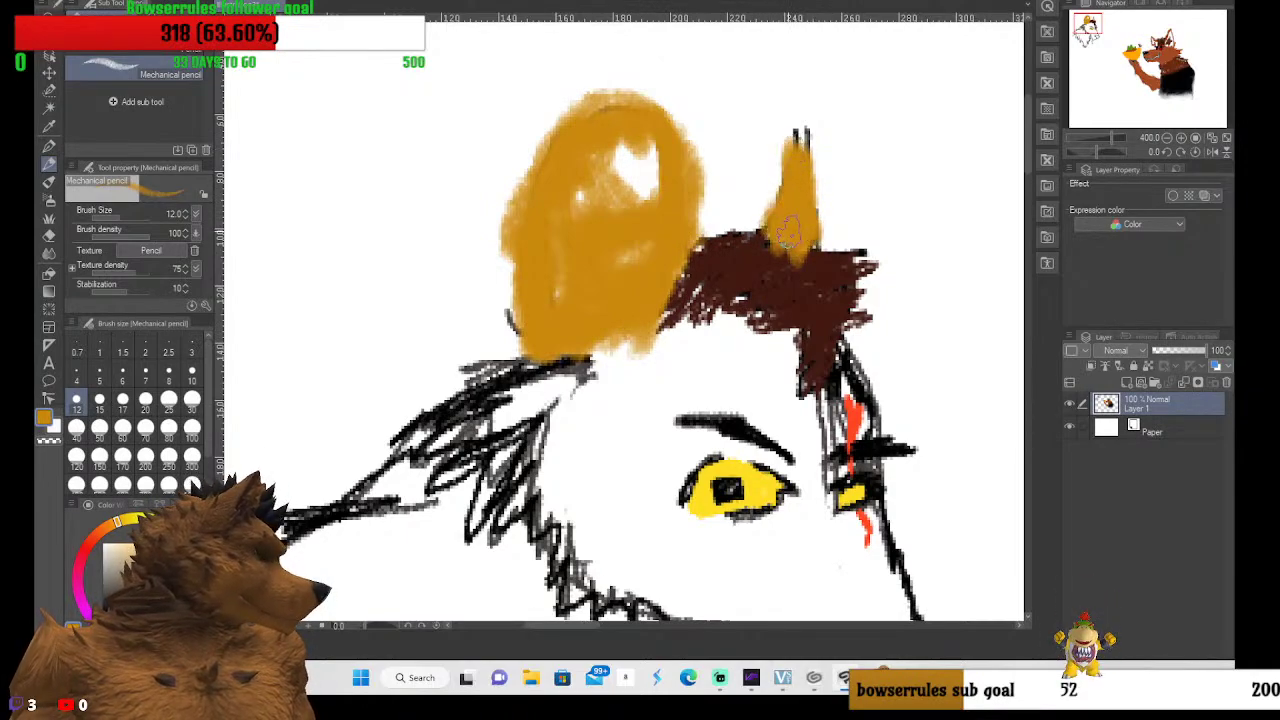
scroll(799, 312, "down", 2)
scroll(607, 427, "up", 1)
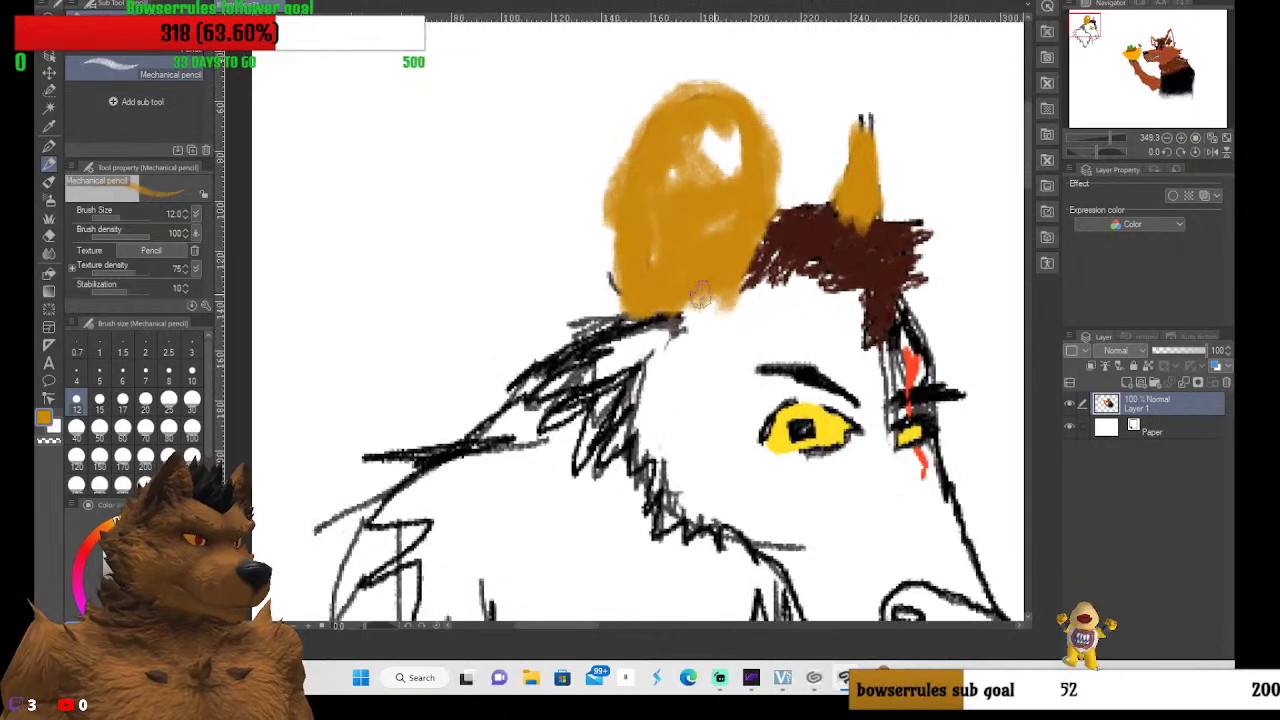
mouse_move(659, 262)
left_mouse_down()
mouse_move(612, 282)
mouse_move(618, 296)
left_mouse_up()
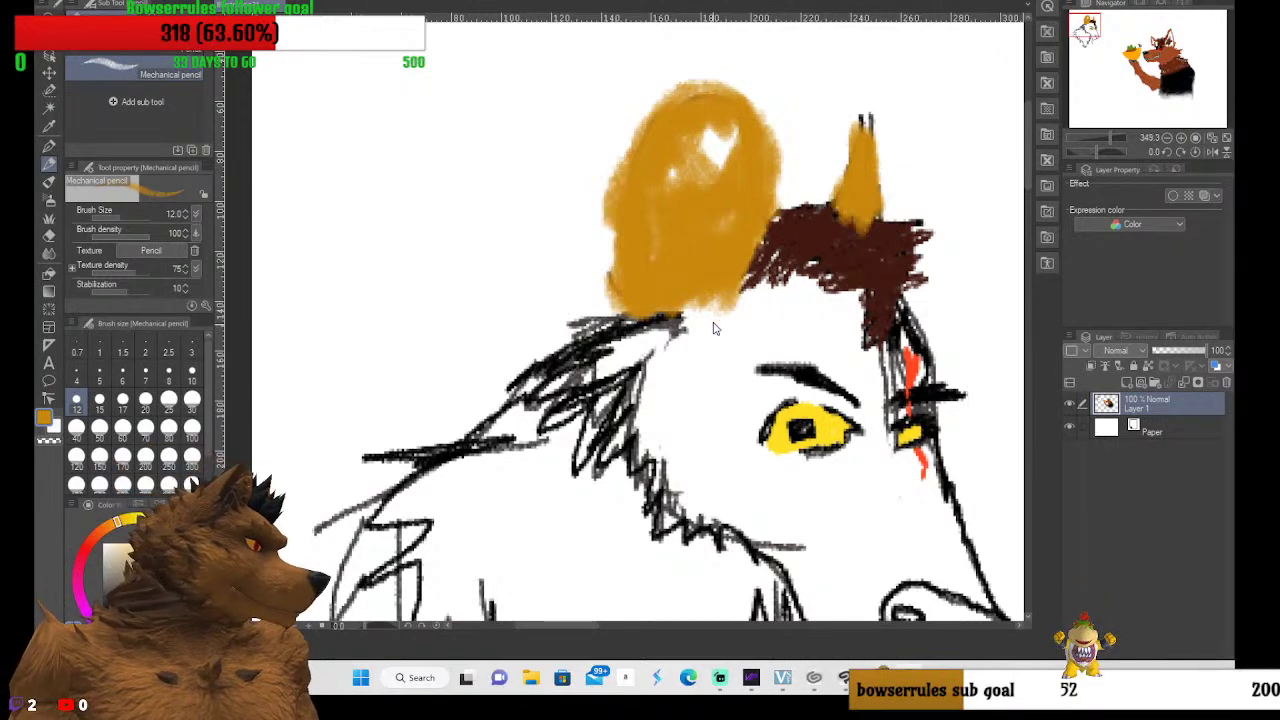
Paint the fur edge dark brown at brush size 8, from the hair tuft down the neck and around the chest, throat and cheek
scroll(674, 423, "down", 1)
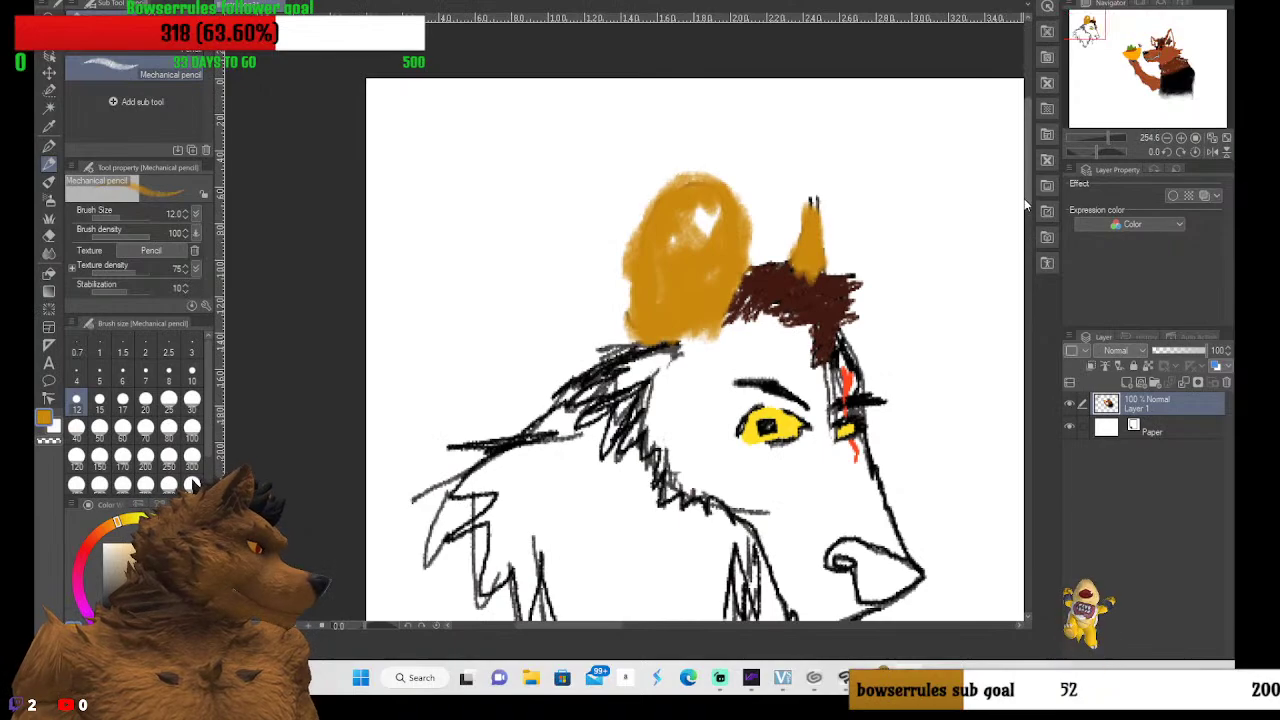
scroll(1025, 205, "down", 5)
scroll(1025, 205, "up", 1)
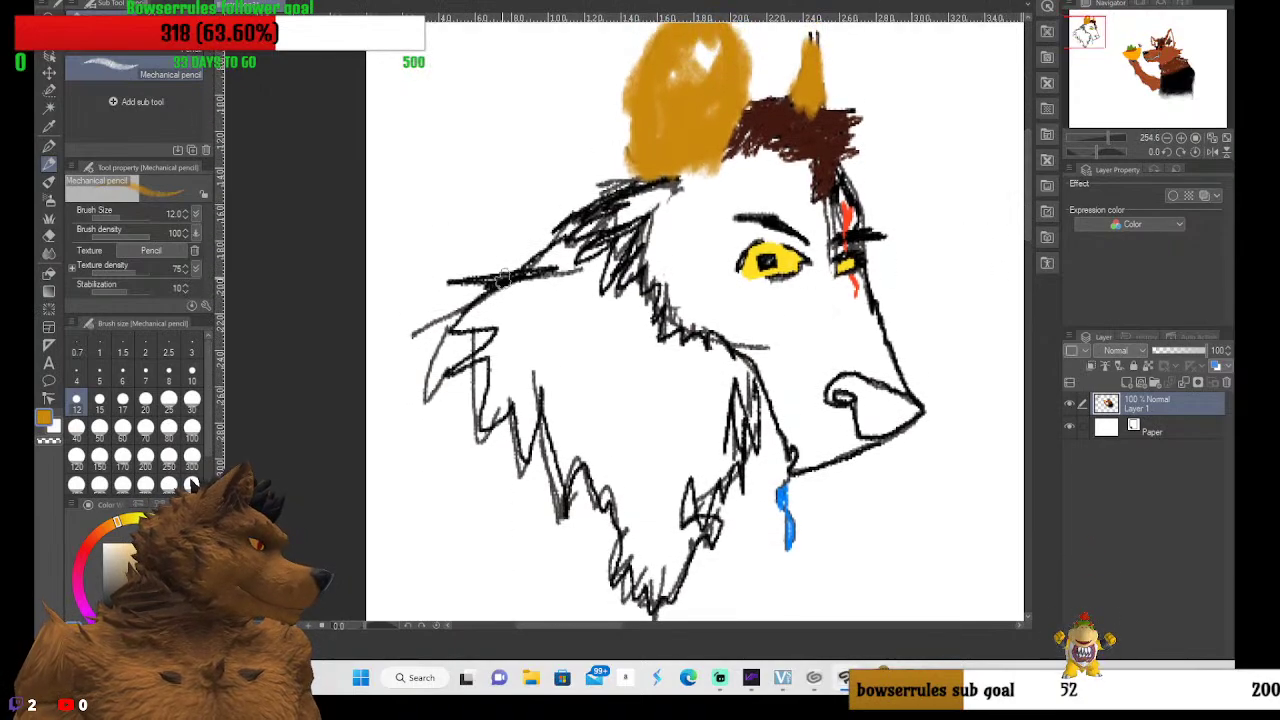
scroll(742, 135, "up", 1)
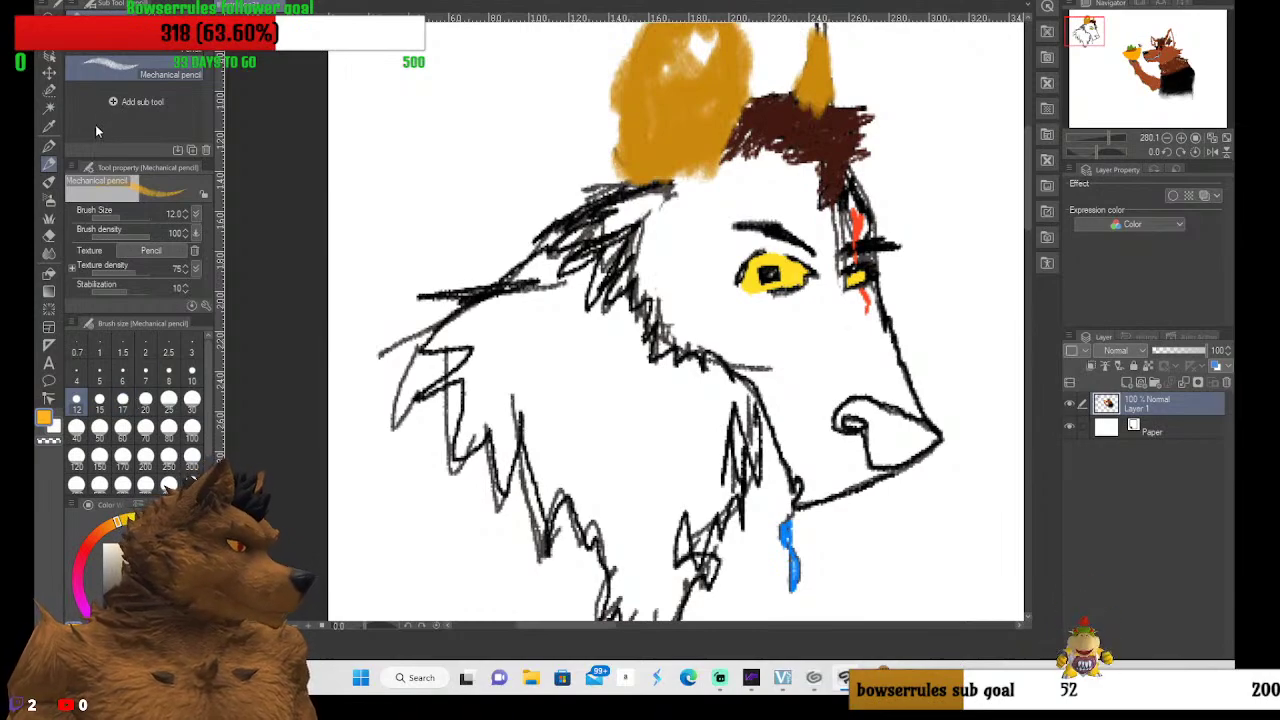
left_click(49, 127)
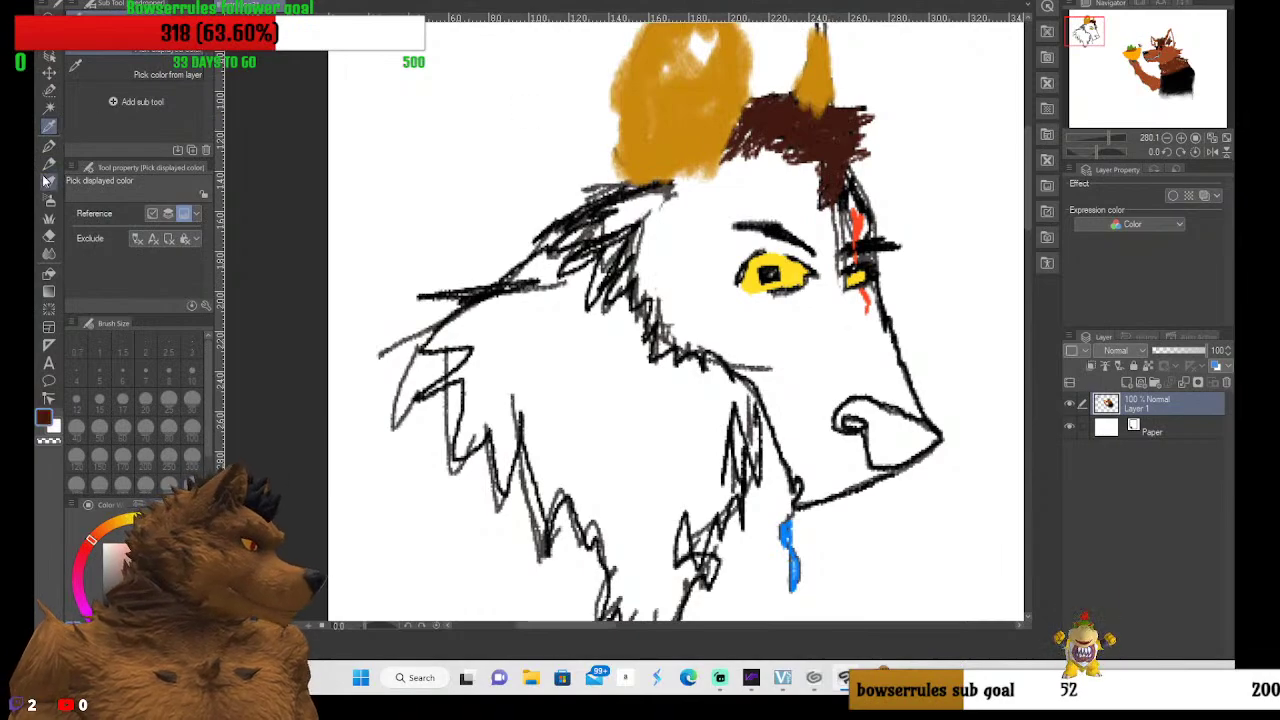
left_click(49, 163)
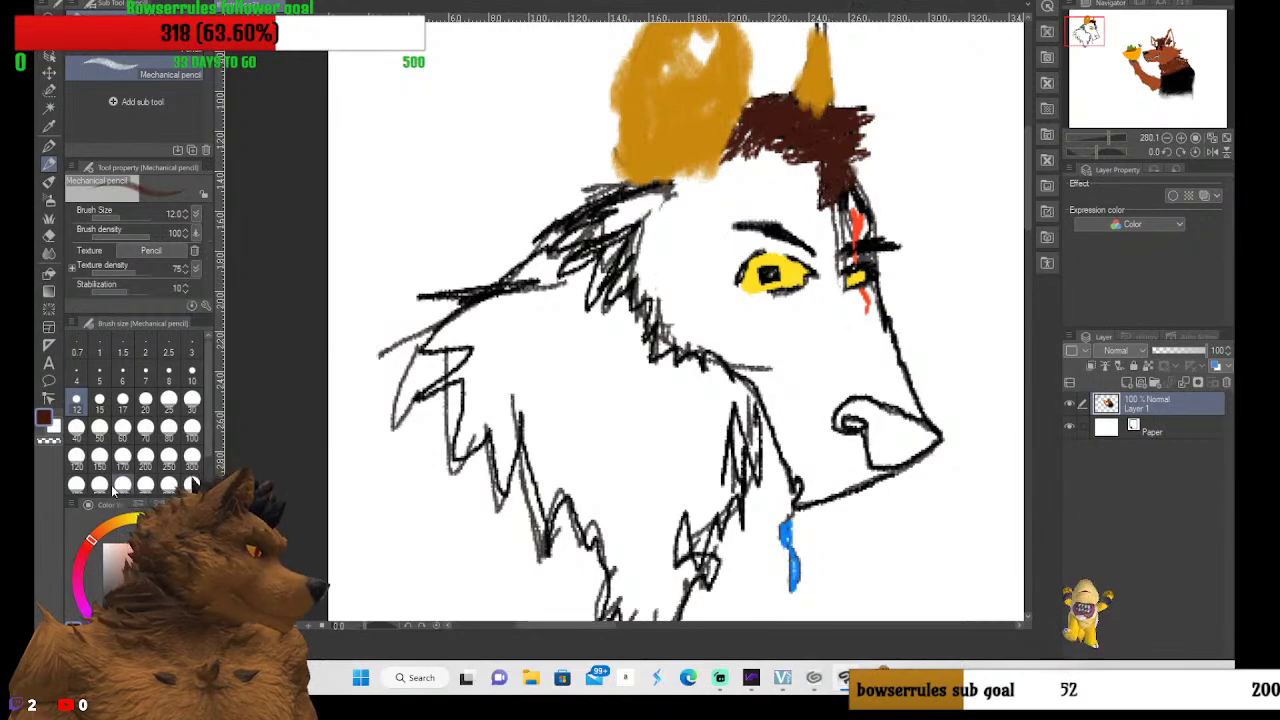
left_click(145, 372)
left_click(170, 373)
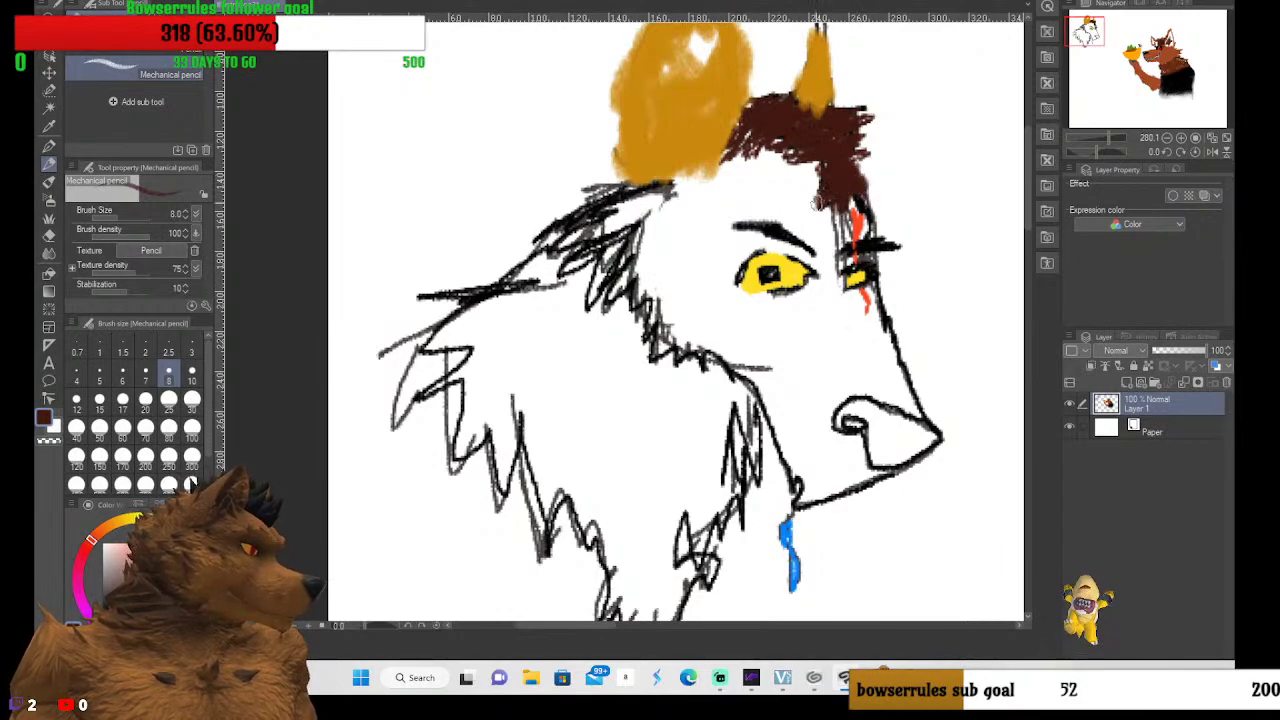
mouse_move(815, 203)
left_mouse_down()
mouse_move(838, 156)
mouse_move(858, 155)
left_mouse_up()
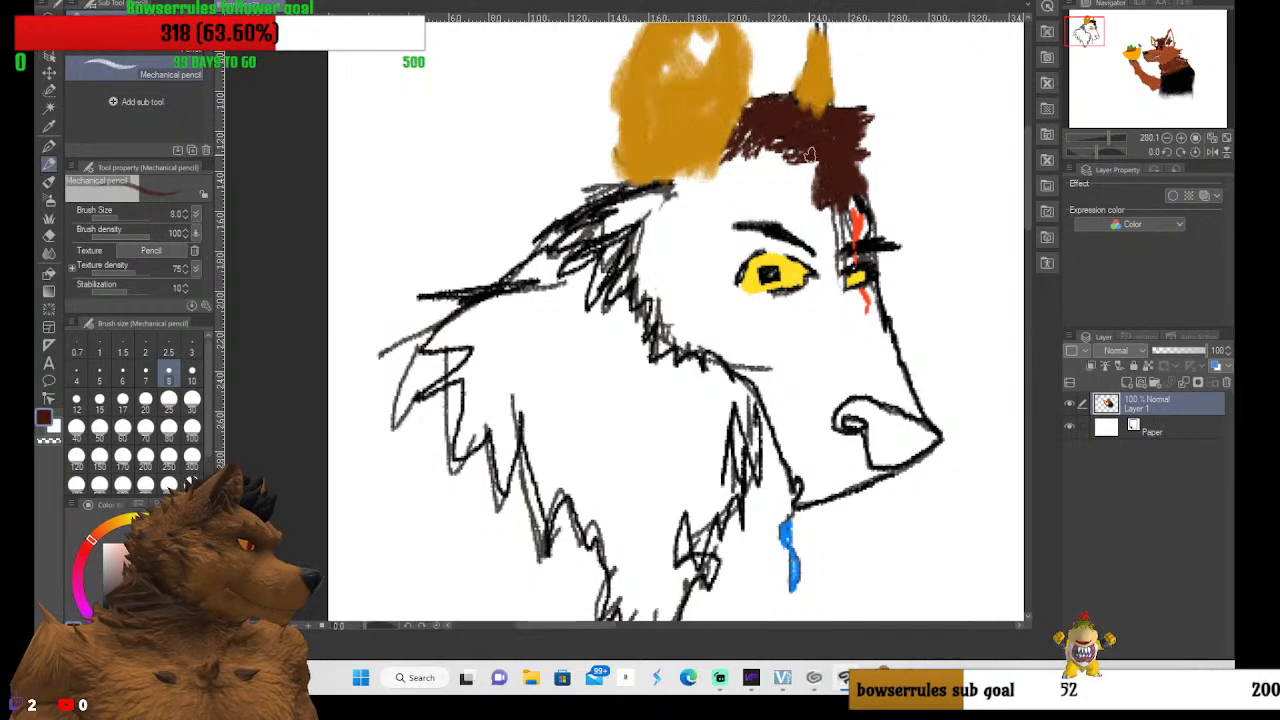
mouse_move(811, 155)
left_mouse_down()
mouse_move(774, 160)
mouse_move(788, 142)
mouse_move(787, 160)
mouse_move(809, 157)
mouse_move(797, 170)
mouse_move(819, 158)
mouse_move(814, 170)
mouse_move(757, 142)
mouse_move(734, 157)
mouse_move(751, 115)
mouse_move(771, 133)
mouse_move(758, 170)
mouse_move(741, 173)
mouse_move(753, 148)
mouse_move(712, 181)
mouse_move(716, 167)
mouse_move(604, 203)
mouse_move(665, 186)
mouse_move(622, 191)
mouse_move(533, 240)
mouse_move(600, 226)
mouse_move(578, 248)
mouse_move(625, 229)
mouse_move(563, 275)
mouse_move(625, 258)
mouse_move(596, 326)
mouse_move(600, 272)
mouse_move(599, 299)
mouse_move(652, 315)
mouse_move(643, 345)
mouse_move(728, 368)
mouse_move(735, 485)
mouse_move(710, 510)
mouse_move(738, 525)
mouse_move(728, 555)
mouse_move(676, 582)
mouse_move(712, 590)
mouse_move(660, 618)
mouse_move(650, 592)
mouse_move(730, 540)
mouse_move(660, 580)
mouse_move(590, 595)
mouse_move(598, 530)
mouse_move(568, 500)
mouse_move(545, 555)
mouse_move(512, 400)
mouse_move(491, 517)
mouse_move(484, 446)
mouse_move(441, 358)
mouse_move(386, 434)
mouse_move(378, 356)
mouse_move(478, 300)
mouse_move(415, 298)
mouse_move(500, 262)
mouse_move(530, 282)
mouse_move(459, 288)
mouse_move(560, 270)
mouse_move(500, 245)
mouse_move(400, 335)
mouse_move(390, 393)
mouse_move(420, 382)
mouse_move(458, 400)
mouse_move(464, 420)
mouse_move(413, 367)
mouse_move(460, 365)
mouse_move(476, 437)
mouse_move(445, 363)
mouse_move(420, 386)
mouse_move(466, 345)
mouse_move(395, 354)
left_mouse_up()
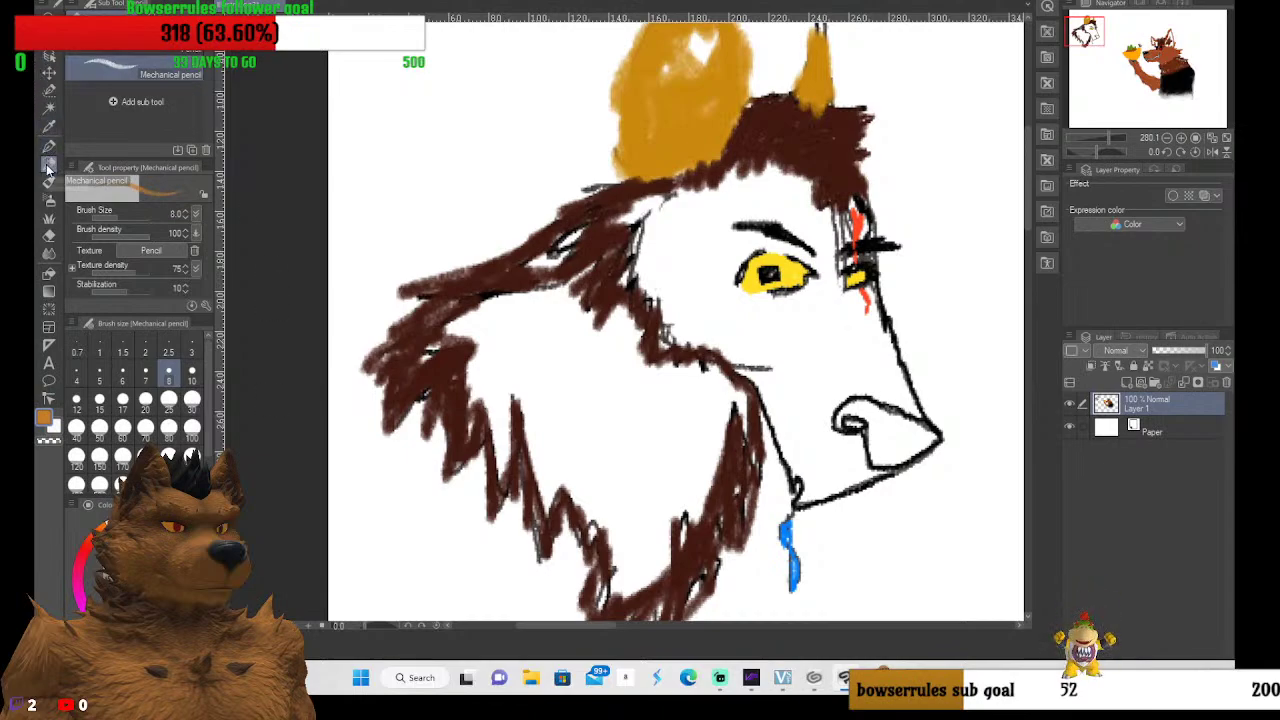
Fill the neck and chest fur inside the dark brown edge with orange-brown strokes, leaving the middle of the neck white
mouse_move(443, 337)
left_mouse_down()
mouse_move(502, 307)
mouse_move(403, 353)
mouse_move(484, 325)
mouse_move(467, 347)
mouse_move(467, 397)
mouse_move(493, 330)
mouse_move(477, 352)
mouse_move(473, 372)
mouse_move(488, 352)
mouse_move(472, 433)
mouse_move(440, 380)
mouse_move(411, 397)
mouse_move(429, 377)
mouse_move(420, 360)
mouse_move(466, 300)
mouse_move(491, 294)
mouse_move(414, 294)
mouse_move(532, 285)
mouse_move(539, 268)
mouse_move(527, 263)
mouse_move(595, 220)
mouse_move(550, 237)
mouse_move(602, 218)
mouse_move(467, 312)
mouse_move(572, 257)
left_mouse_up()
mouse_move(524, 308)
left_mouse_down()
mouse_move(471, 374)
mouse_move(523, 284)
mouse_move(459, 378)
mouse_move(487, 386)
mouse_move(509, 340)
mouse_move(485, 392)
mouse_move(503, 400)
mouse_move(511, 358)
mouse_move(485, 418)
mouse_move(499, 420)
mouse_move(504, 390)
mouse_move(499, 482)
mouse_move(518, 344)
mouse_move(528, 459)
mouse_move(527, 432)
mouse_move(544, 459)
mouse_move(541, 509)
mouse_move(539, 474)
mouse_move(553, 504)
mouse_move(554, 398)
mouse_move(532, 440)
mouse_move(527, 320)
mouse_move(503, 342)
mouse_move(523, 313)
mouse_move(542, 434)
mouse_move(568, 468)
mouse_move(565, 440)
mouse_move(565, 492)
mouse_move(583, 459)
mouse_move(590, 537)
mouse_move(554, 371)
mouse_move(600, 490)
mouse_move(584, 420)
mouse_move(623, 445)
mouse_move(598, 575)
mouse_move(615, 585)
mouse_move(598, 605)
mouse_move(635, 560)
mouse_move(625, 580)
mouse_move(668, 555)
mouse_move(676, 518)
mouse_move(652, 575)
mouse_move(705, 478)
mouse_move(695, 510)
mouse_move(720, 400)
mouse_move(745, 410)
mouse_move(692, 368)
mouse_move(712, 366)
mouse_move(682, 380)
mouse_move(636, 358)
mouse_move(628, 312)
mouse_move(608, 335)
mouse_move(570, 340)
mouse_move(563, 318)
mouse_move(600, 262)
mouse_move(556, 300)
mouse_move(570, 370)
mouse_move(576, 330)
mouse_move(598, 400)
mouse_move(603, 390)
mouse_move(622, 500)
mouse_move(610, 510)
mouse_move(567, 427)
left_mouse_up()
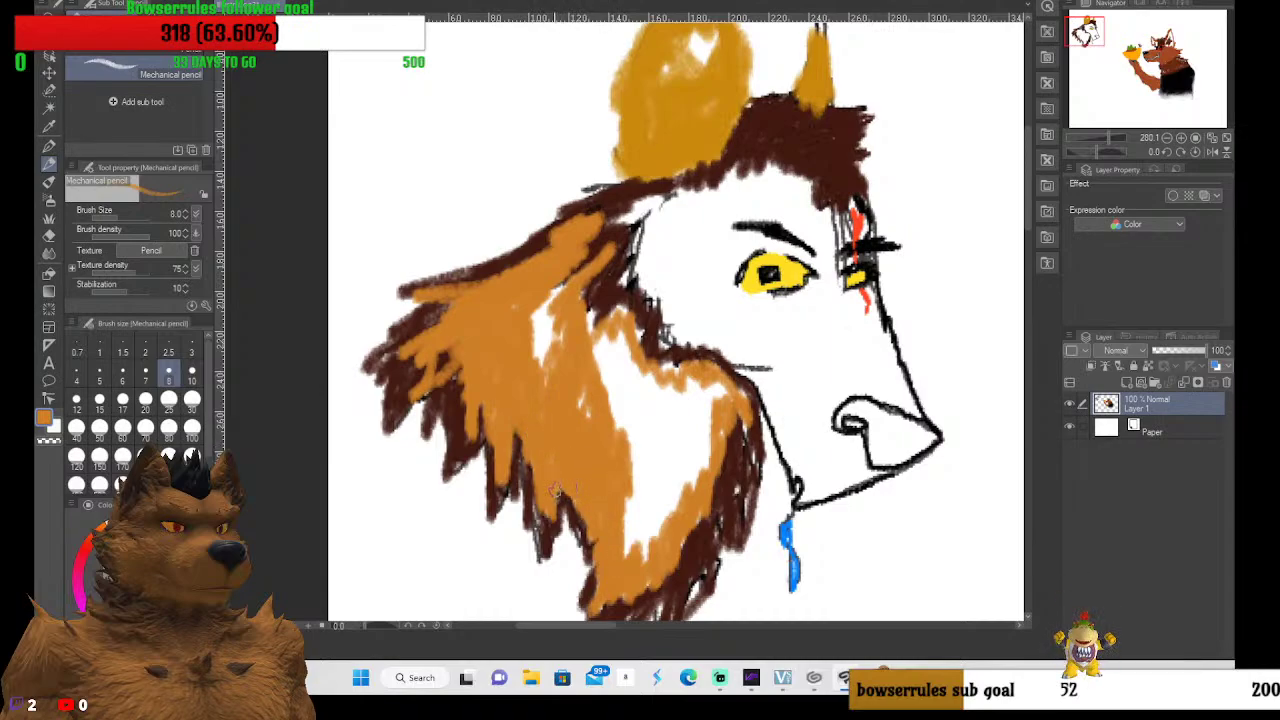
left_click_drag(630, 588, 718, 520)
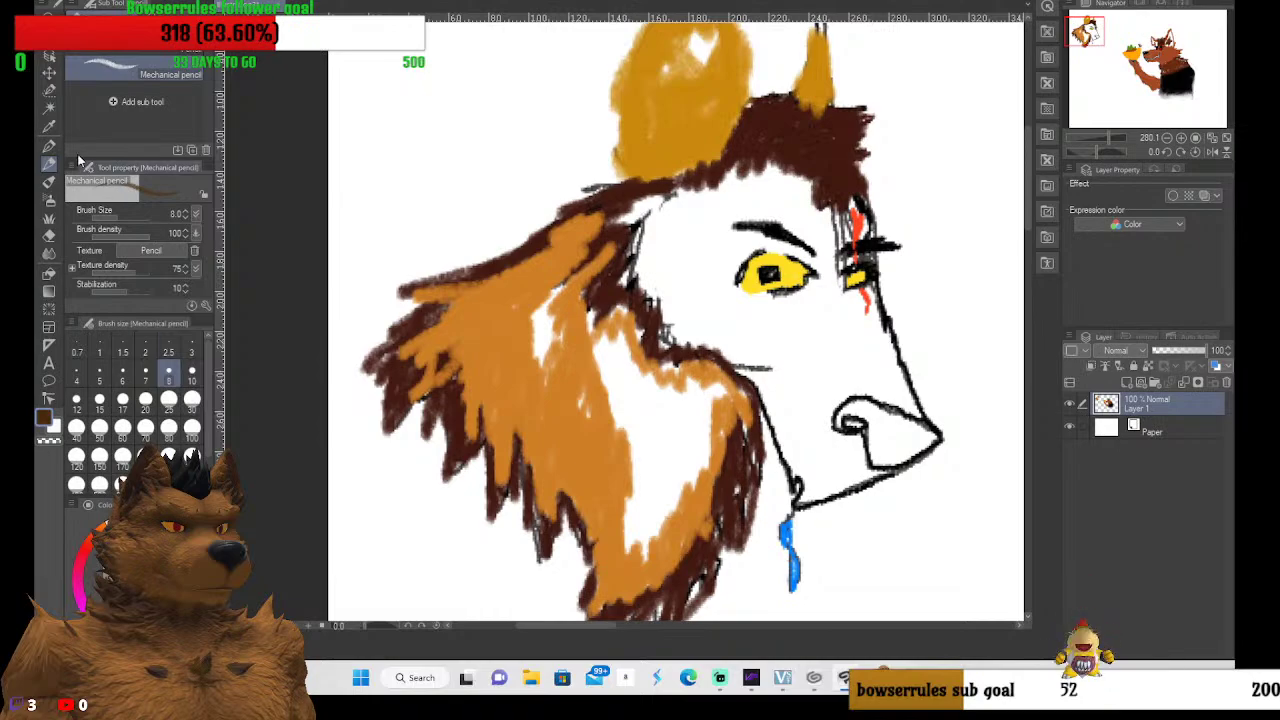
Add dark brown strands over the orange fur at the back of the neck and thicken the jagged chest and throat edge
left_click(48, 125)
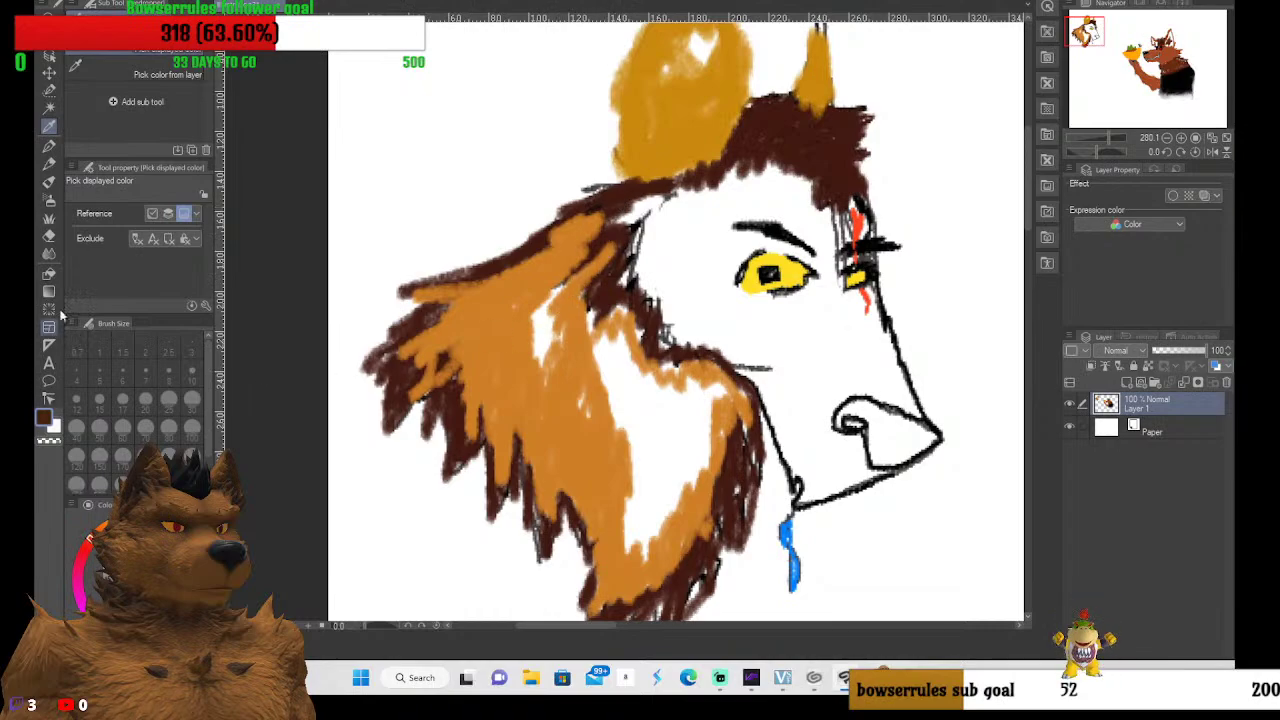
left_click(48, 163)
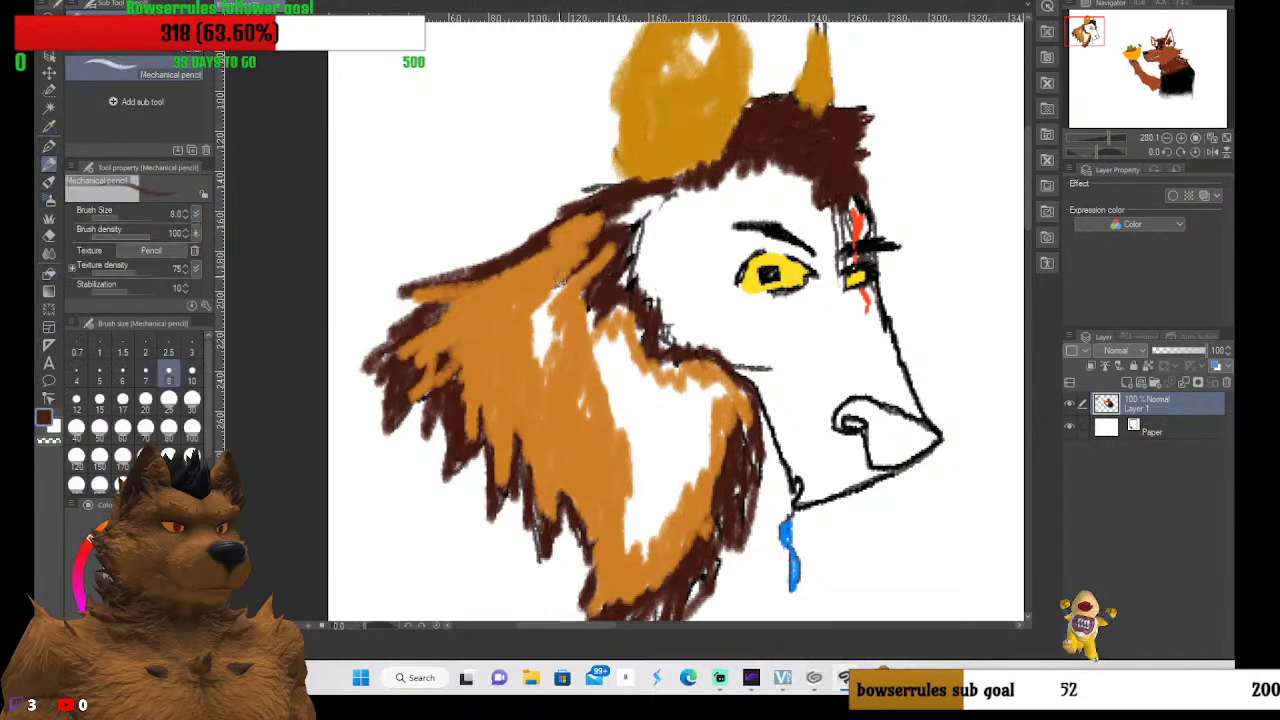
mouse_move(540, 310)
left_mouse_down()
mouse_move(533, 345)
mouse_move(548, 292)
mouse_move(540, 383)
mouse_move(572, 317)
mouse_move(561, 340)
mouse_move(546, 316)
mouse_move(575, 272)
mouse_move(512, 324)
mouse_move(569, 256)
mouse_move(517, 328)
mouse_move(534, 311)
mouse_move(532, 355)
left_mouse_up()
mouse_move(541, 310)
left_mouse_down()
mouse_move(430, 318)
mouse_move(536, 293)
mouse_move(408, 321)
mouse_move(529, 286)
mouse_move(463, 283)
mouse_move(478, 270)
mouse_move(405, 291)
mouse_move(450, 305)
mouse_move(377, 358)
mouse_move(409, 342)
mouse_move(396, 369)
mouse_move(425, 366)
mouse_move(383, 368)
left_mouse_up()
left_click_drag(438, 318, 493, 291)
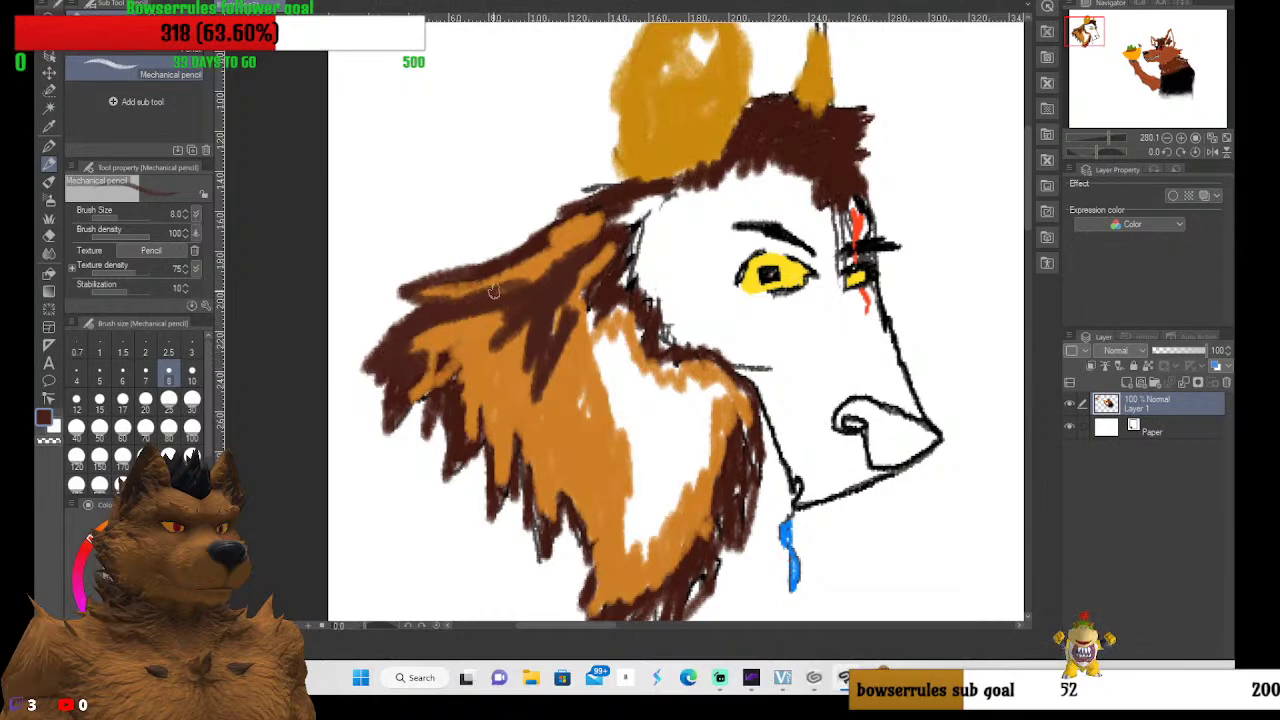
mouse_move(405, 360)
left_mouse_down()
mouse_move(444, 354)
mouse_move(390, 407)
mouse_move(389, 394)
mouse_move(387, 422)
mouse_move(461, 378)
mouse_move(432, 398)
mouse_move(458, 375)
mouse_move(447, 415)
mouse_move(432, 418)
mouse_move(437, 398)
mouse_move(426, 425)
mouse_move(405, 400)
left_mouse_up()
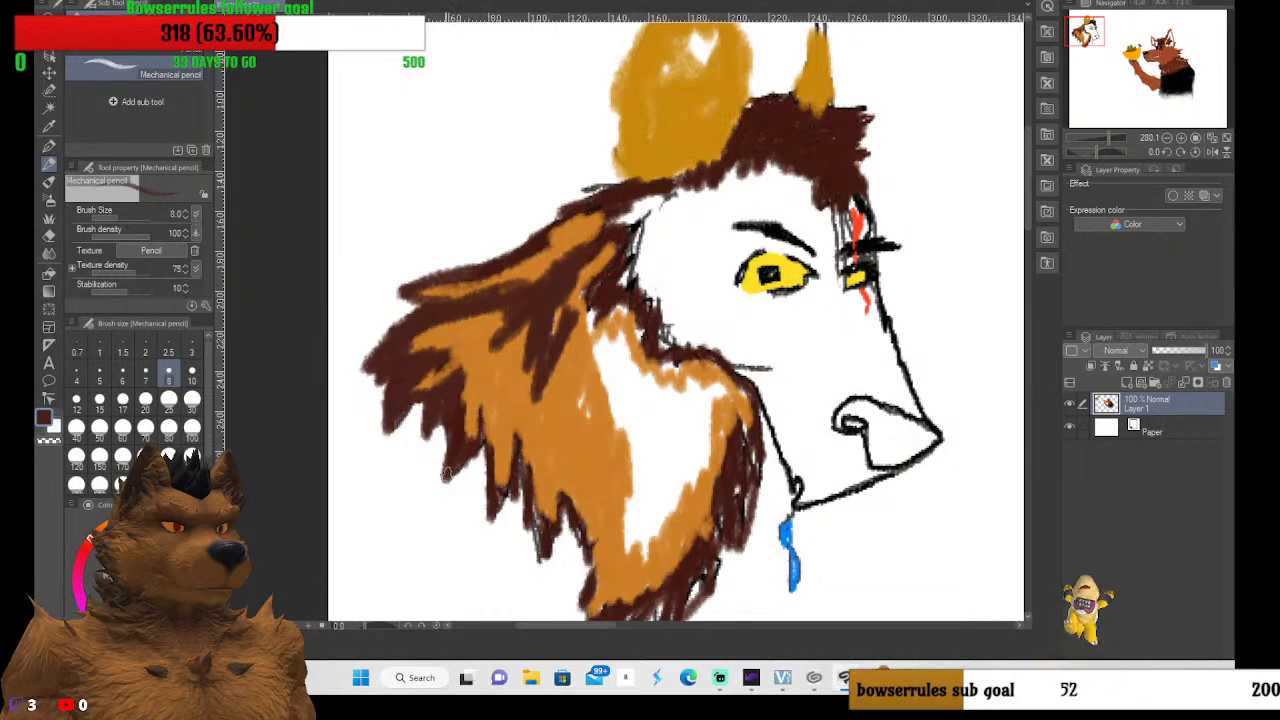
mouse_move(480, 415)
left_mouse_down()
mouse_move(498, 502)
mouse_move(519, 465)
mouse_move(528, 482)
mouse_move(538, 557)
mouse_move(568, 505)
mouse_move(622, 607)
mouse_move(680, 605)
mouse_move(640, 615)
mouse_move(717, 583)
mouse_move(715, 519)
mouse_move(726, 532)
mouse_move(748, 490)
mouse_move(749, 508)
mouse_move(732, 512)
mouse_move(733, 459)
mouse_move(756, 435)
mouse_move(758, 509)
mouse_move(737, 458)
left_mouse_up()
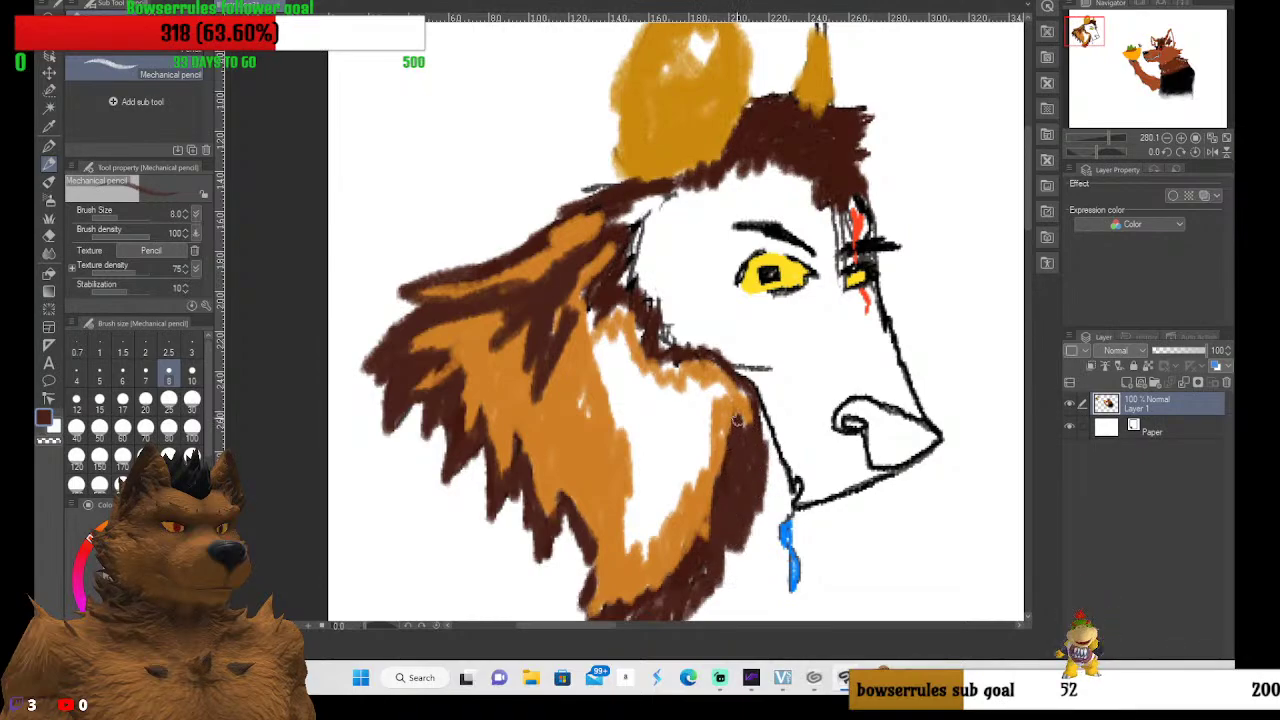
Thicken the dark brown fur along the jaw and cheek up to the base of the near ear, covering the black lines
mouse_move(748, 395)
left_mouse_down()
mouse_move(652, 367)
mouse_move(676, 356)
mouse_move(644, 340)
mouse_move(649, 352)
mouse_move(632, 325)
mouse_move(690, 358)
left_mouse_up()
mouse_move(617, 302)
left_mouse_down()
mouse_move(630, 245)
mouse_move(655, 215)
mouse_move(625, 232)
mouse_move(648, 205)
mouse_move(620, 220)
mouse_move(655, 205)
mouse_move(630, 280)
mouse_move(645, 275)
left_mouse_up()
mouse_move(622, 292)
left_mouse_down()
mouse_move(643, 295)
mouse_move(660, 328)
mouse_move(648, 345)
mouse_move(765, 368)
mouse_move(666, 366)
left_mouse_up()
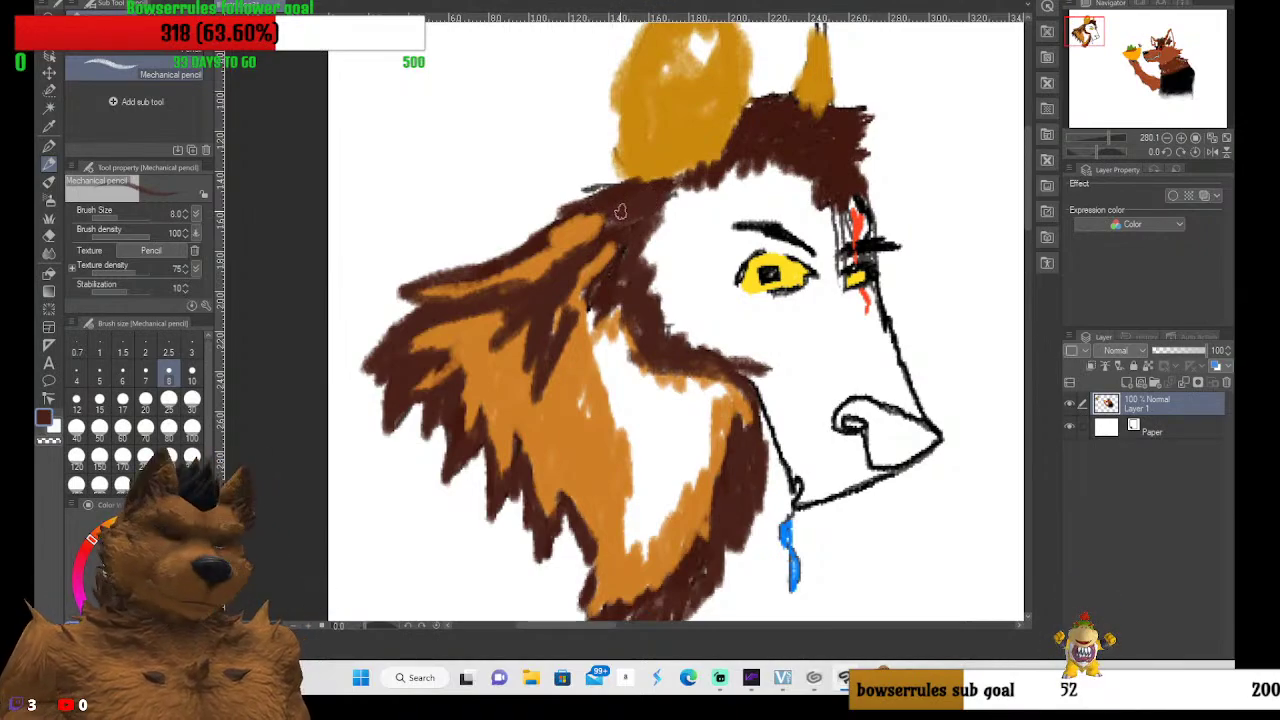
mouse_move(606, 190)
left_mouse_down()
mouse_move(592, 188)
mouse_move(630, 178)
mouse_move(636, 192)
mouse_move(660, 190)
mouse_move(690, 175)
mouse_move(660, 187)
left_mouse_up()
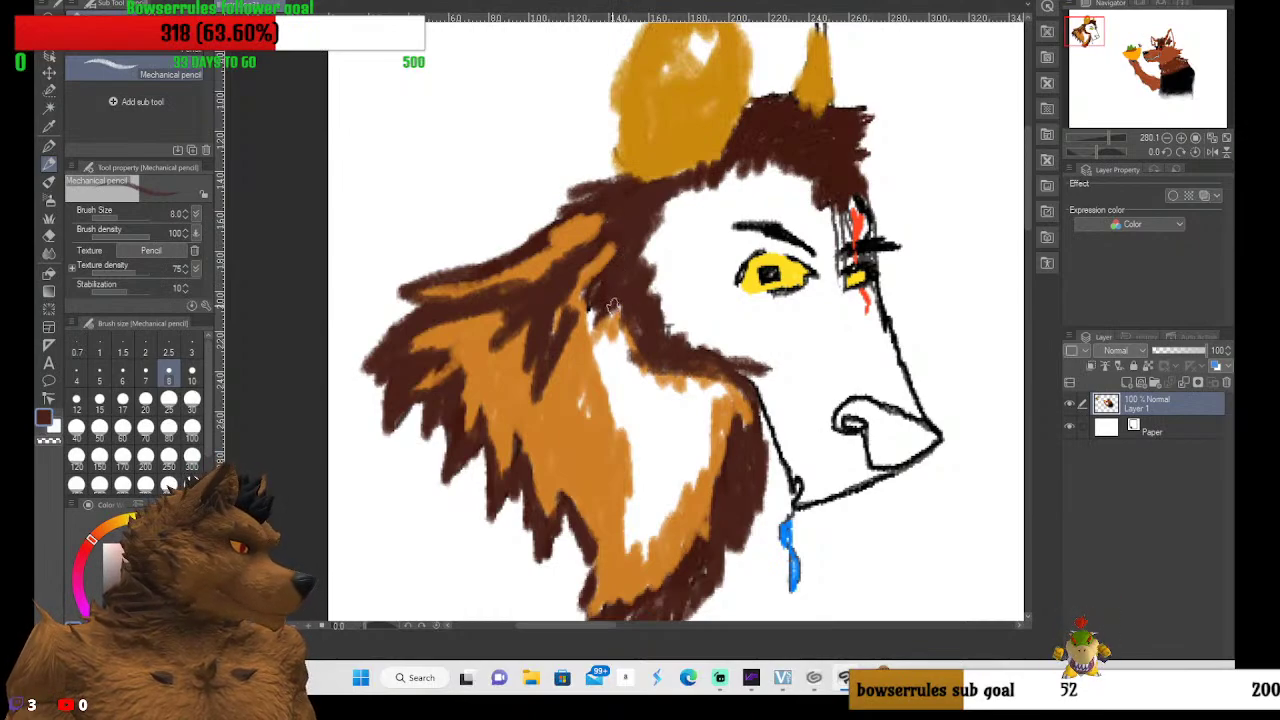
Draw dark brown fur streaks down the middle of the neck, over the white gap and the orange around it
mouse_move(612, 305)
left_mouse_down()
mouse_move(666, 346)
mouse_move(743, 411)
mouse_move(729, 378)
mouse_move(738, 438)
left_mouse_up()
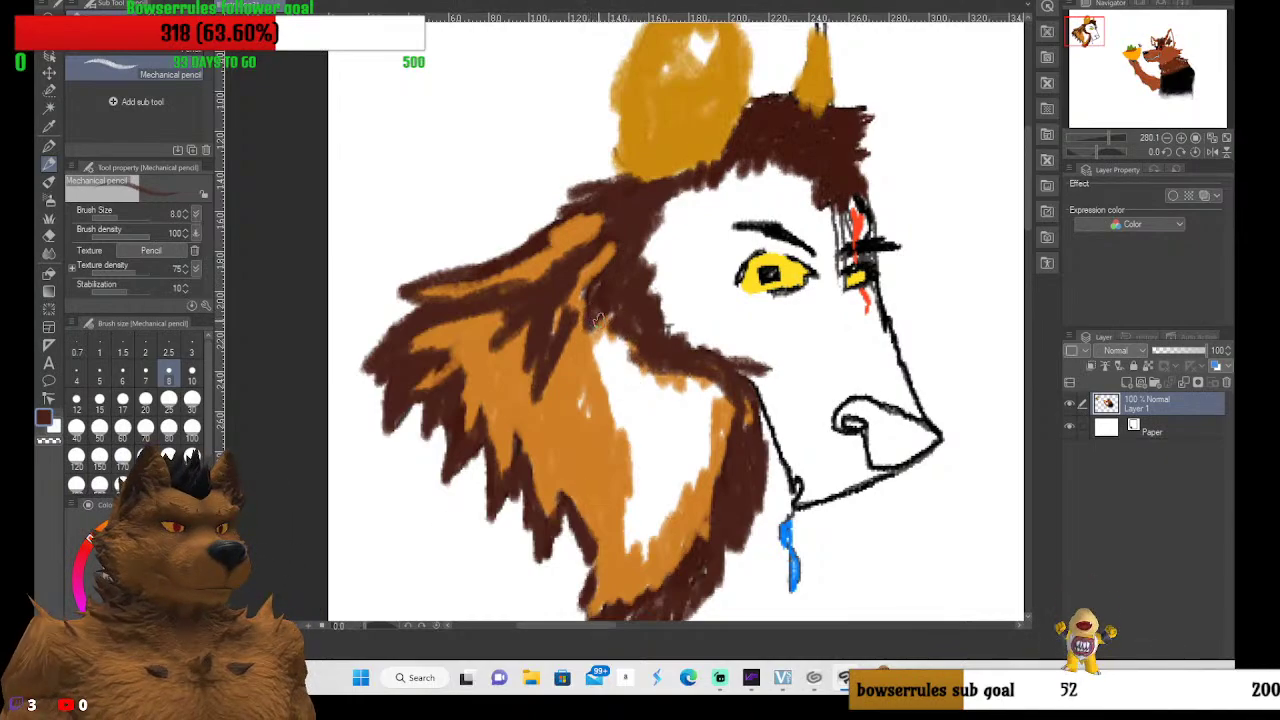
mouse_move(620, 328)
left_mouse_down()
mouse_move(613, 381)
mouse_move(604, 343)
mouse_move(611, 404)
mouse_move(626, 407)
mouse_move(627, 354)
mouse_move(619, 443)
mouse_move(630, 367)
mouse_move(641, 393)
mouse_move(637, 460)
mouse_move(640, 378)
mouse_move(650, 390)
mouse_move(616, 534)
mouse_move(651, 513)
mouse_move(638, 556)
mouse_move(678, 484)
mouse_move(678, 508)
mouse_move(684, 445)
mouse_move(707, 466)
mouse_move(706, 388)
left_mouse_up()
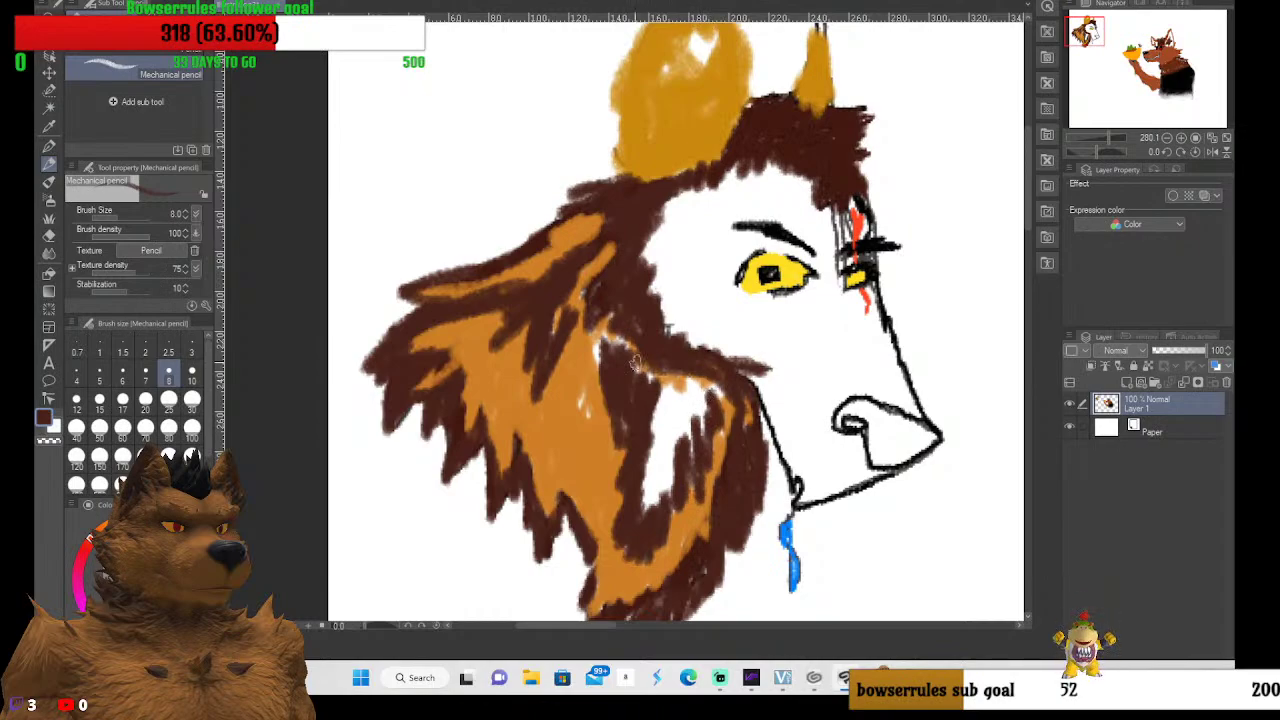
mouse_move(582, 362)
left_mouse_down()
mouse_move(586, 378)
mouse_move(614, 325)
mouse_move(585, 445)
left_mouse_up()
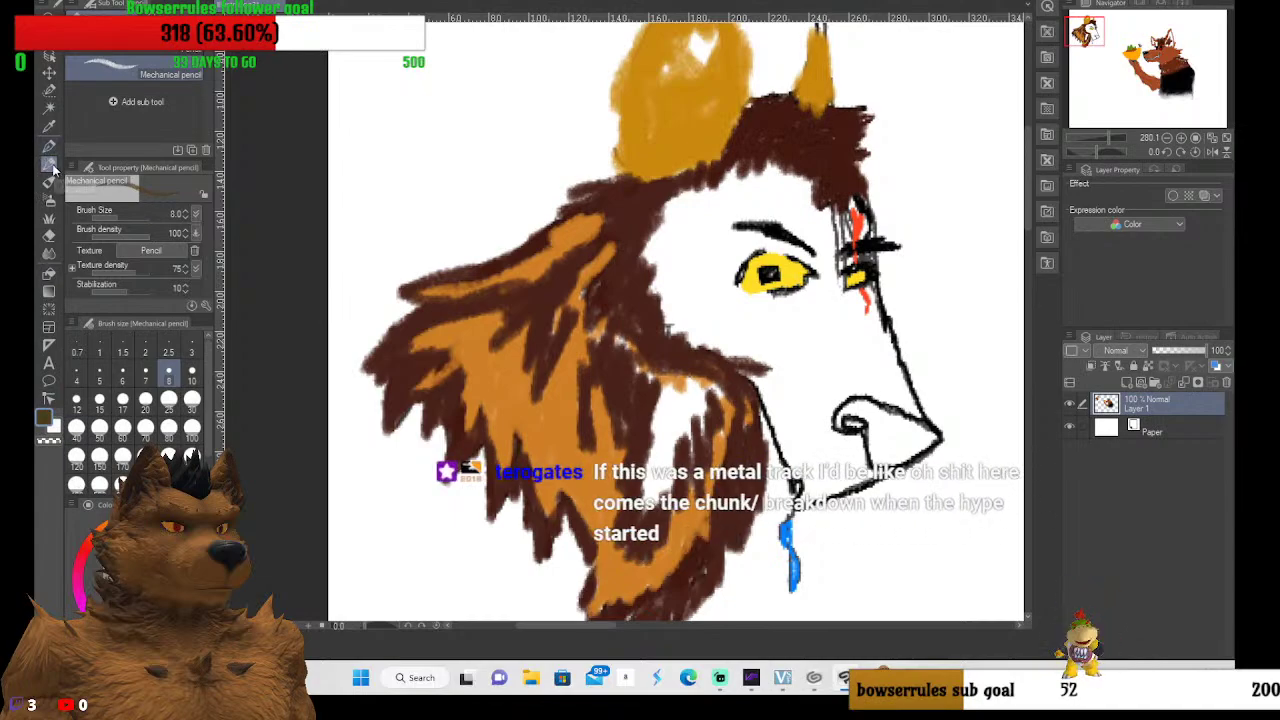
Sample the orange from the neck fur and fill the remaining white gaps in the middle of the neck with pencil strokes
left_click(48, 125)
left_click(498, 367)
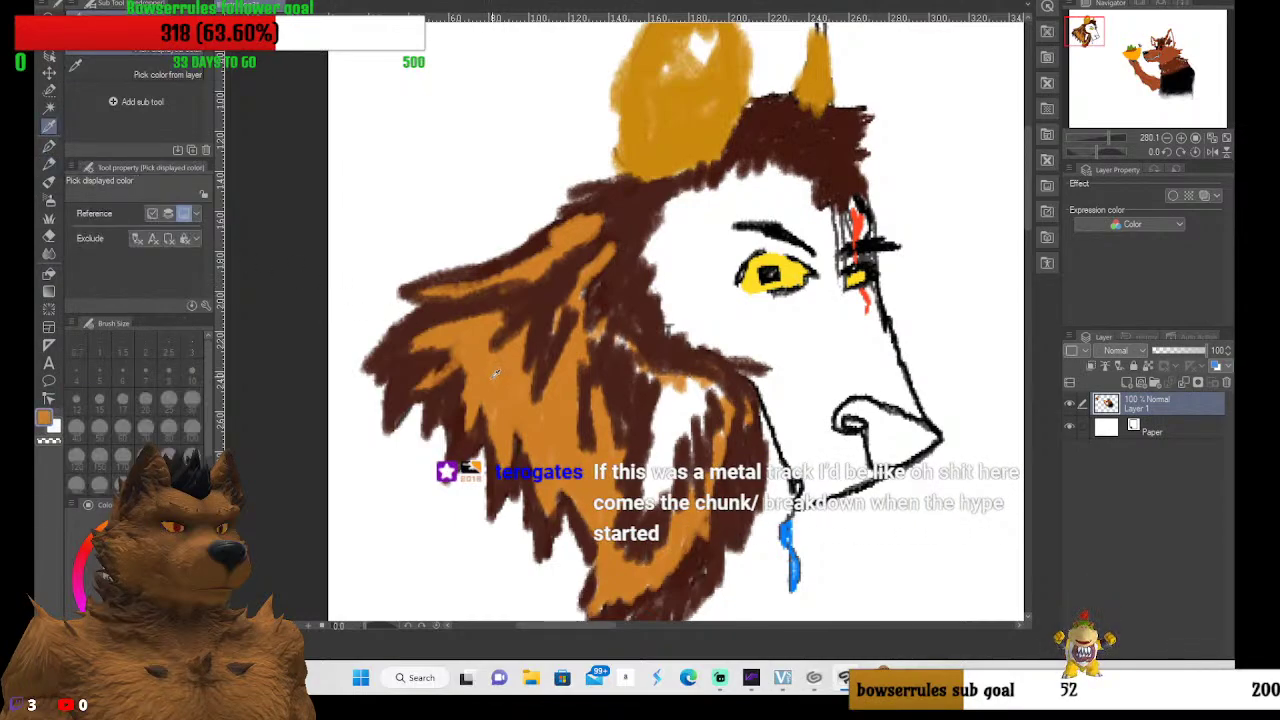
left_click(48, 163)
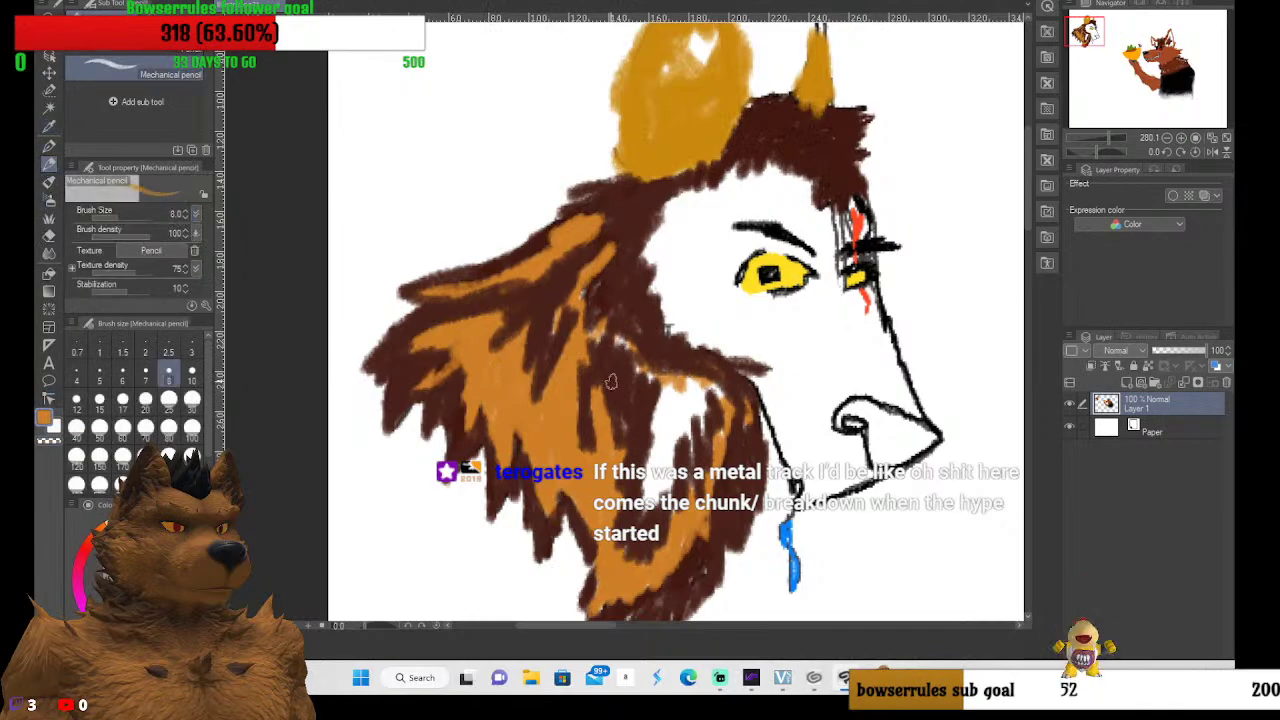
mouse_move(621, 343)
left_mouse_down()
mouse_move(663, 395)
mouse_move(649, 517)
mouse_move(670, 438)
mouse_move(675, 460)
mouse_move(678, 385)
mouse_move(699, 398)
mouse_move(690, 453)
mouse_move(706, 390)
mouse_move(728, 402)
mouse_move(673, 420)
mouse_move(651, 503)
mouse_move(661, 472)
mouse_move(648, 380)
mouse_move(612, 337)
mouse_move(577, 348)
mouse_move(598, 322)
mouse_move(583, 295)
mouse_move(601, 282)
mouse_move(589, 293)
mouse_move(610, 315)
left_mouse_up()
mouse_move(660, 382)
left_mouse_down()
mouse_move(721, 428)
mouse_move(719, 381)
mouse_move(712, 368)
mouse_move(663, 412)
mouse_move(678, 475)
mouse_move(669, 515)
mouse_move(697, 480)
mouse_move(697, 449)
mouse_move(705, 466)
mouse_move(626, 427)
left_mouse_up()
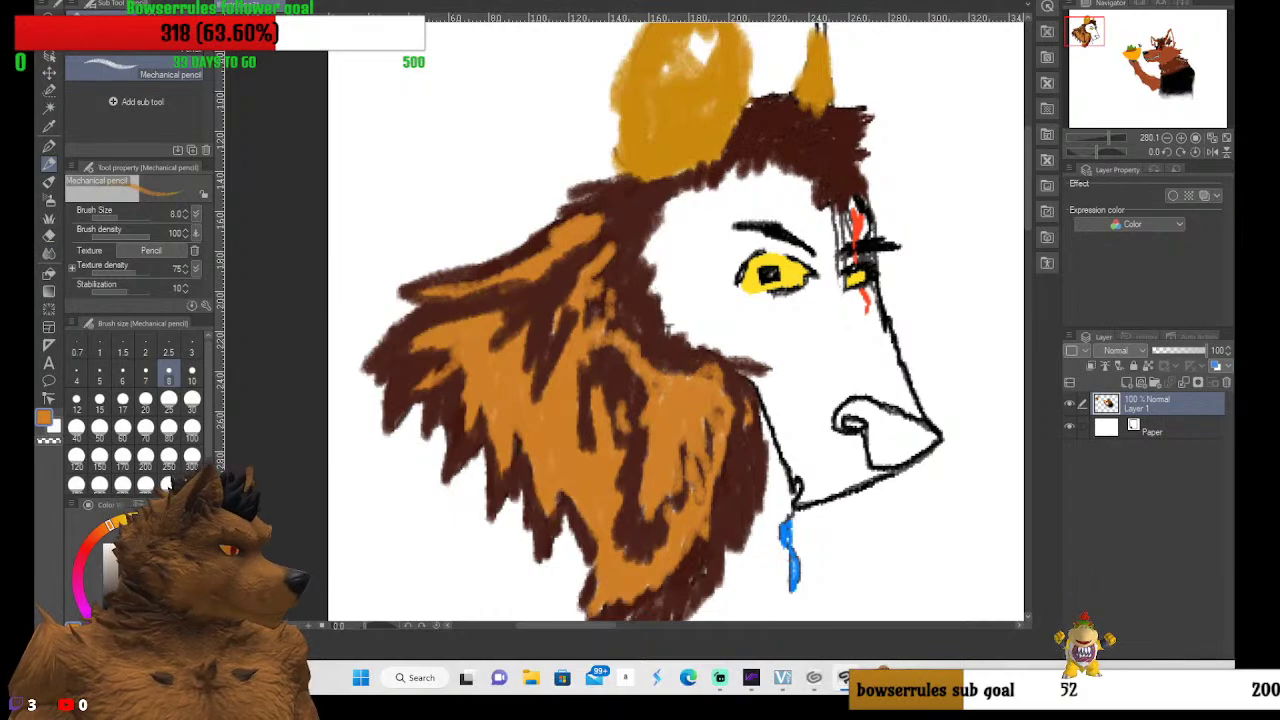
Sample the near eye's yellow and paint the eye into a larger oval over its black outline, keeping the black pupil
scroll(778, 226, "up", 2)
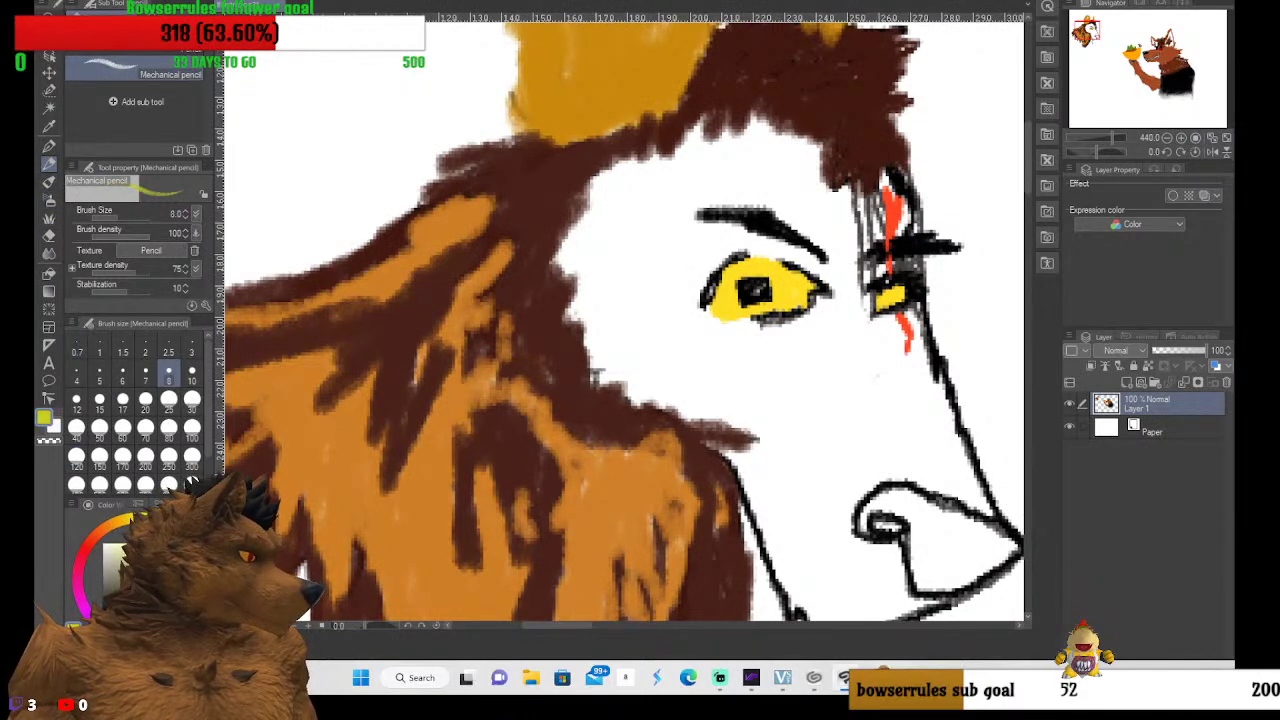
left_click(49, 125)
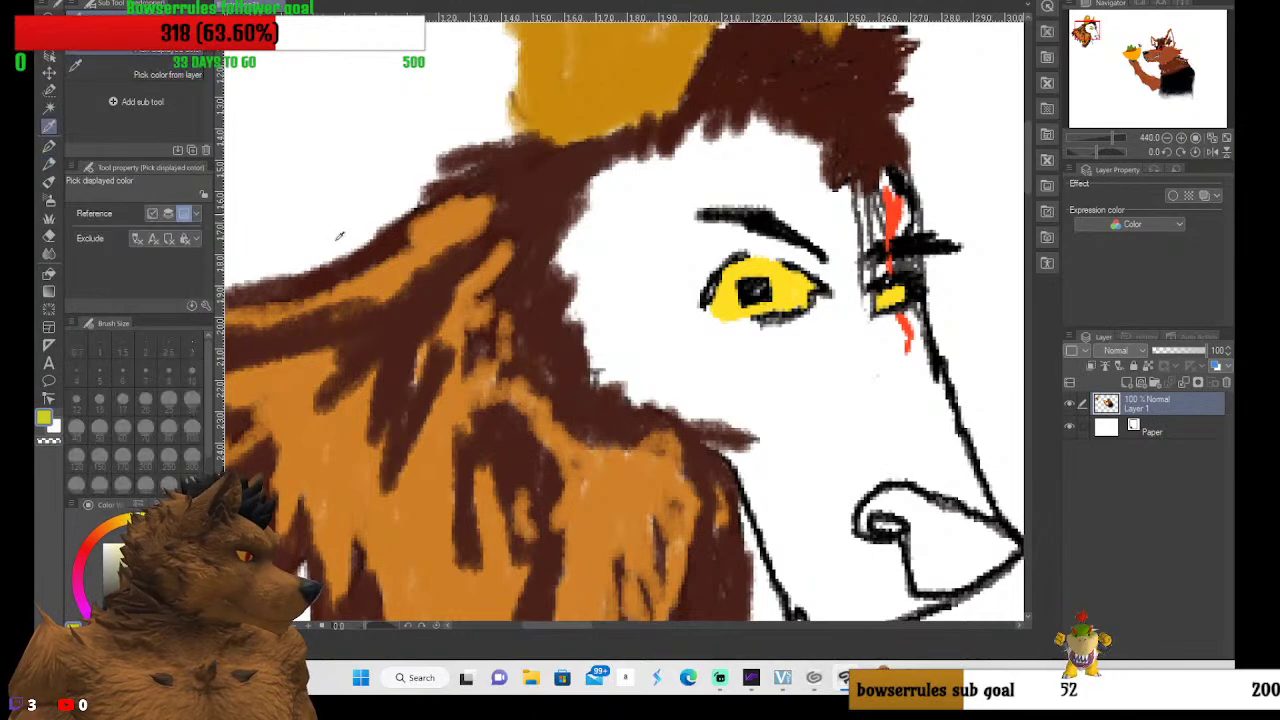
left_click(724, 282)
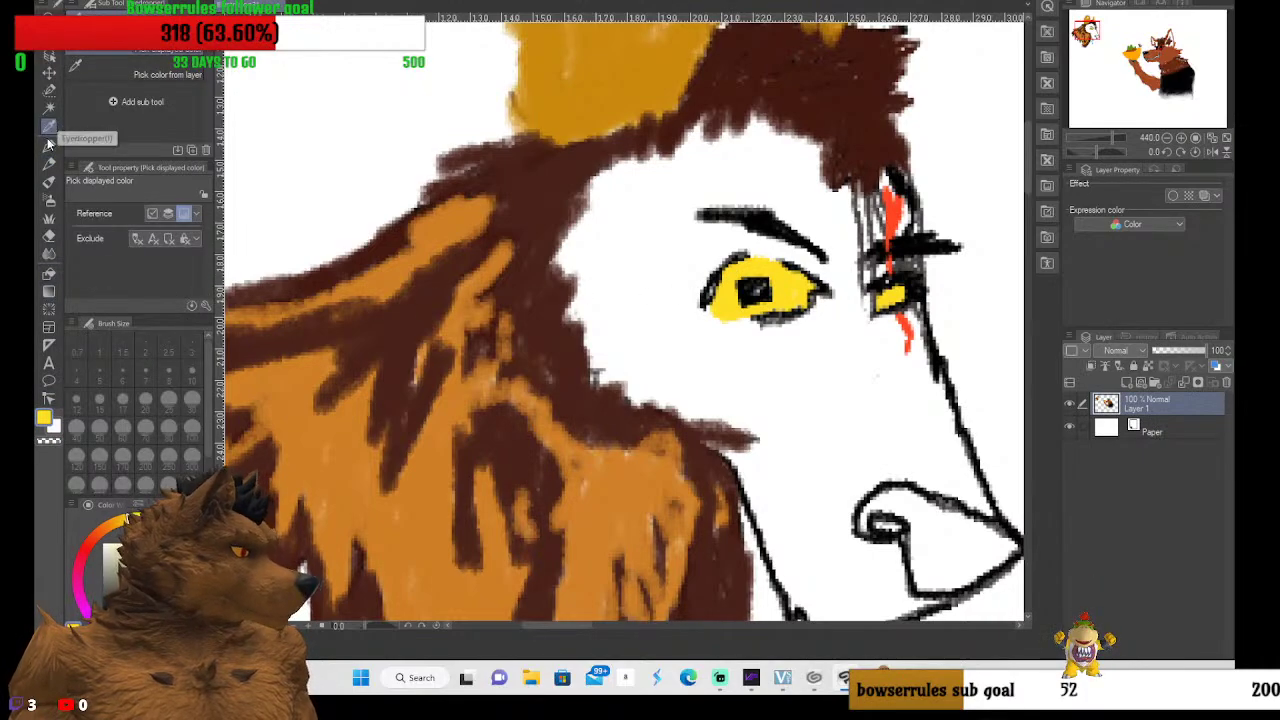
left_click(49, 163)
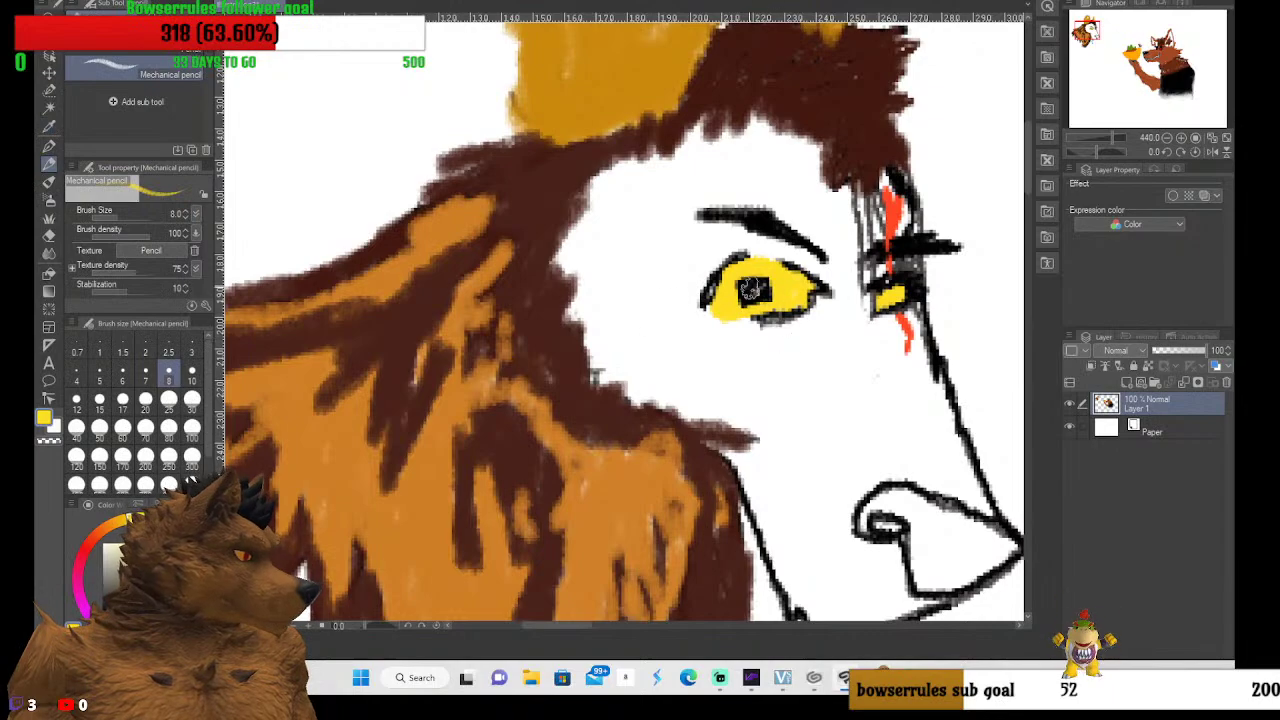
mouse_move(752, 289)
left_mouse_down()
mouse_move(713, 274)
mouse_move(704, 309)
mouse_move(743, 259)
mouse_move(712, 268)
mouse_move(706, 288)
mouse_move(728, 318)
mouse_move(788, 311)
mouse_move(738, 318)
mouse_move(815, 285)
mouse_move(742, 252)
mouse_move(804, 280)
mouse_move(803, 303)
mouse_move(823, 288)
mouse_move(756, 320)
mouse_move(710, 305)
mouse_move(702, 295)
mouse_move(777, 316)
mouse_move(831, 288)
left_mouse_up()
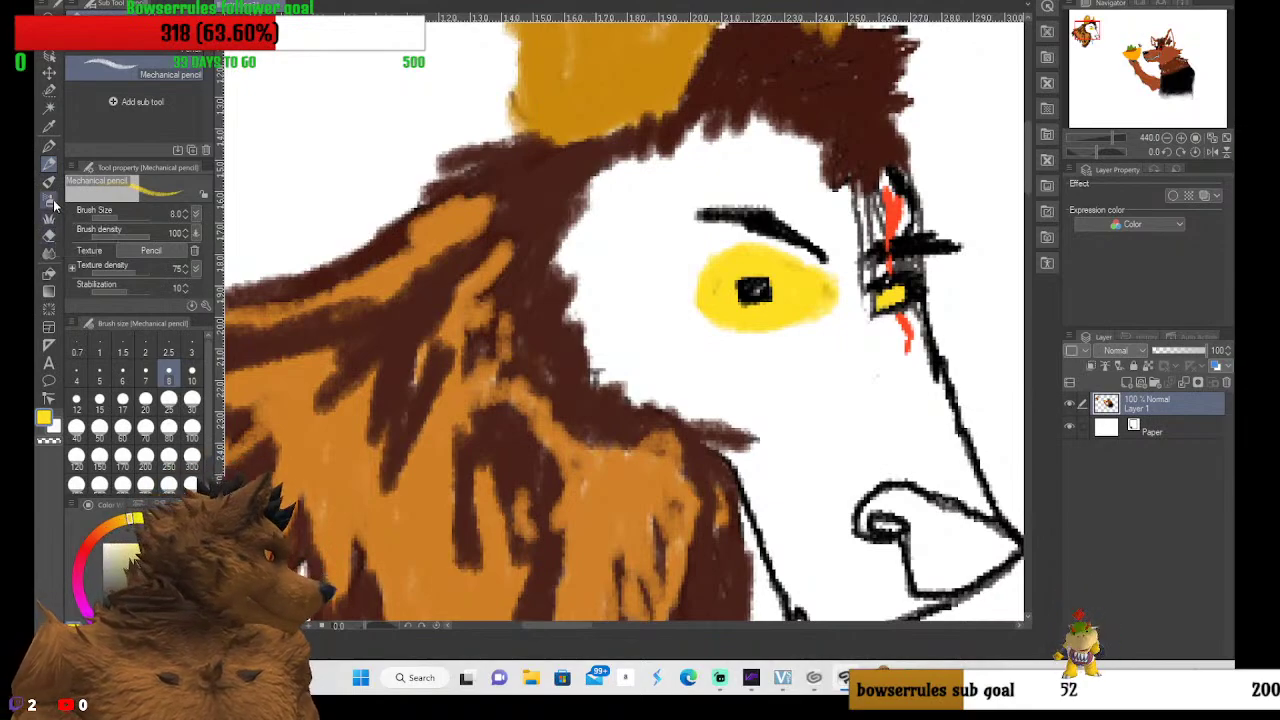
Draw a thick black upper eyelid across the top of the near eye with the pencil at size 6
left_click(122, 373)
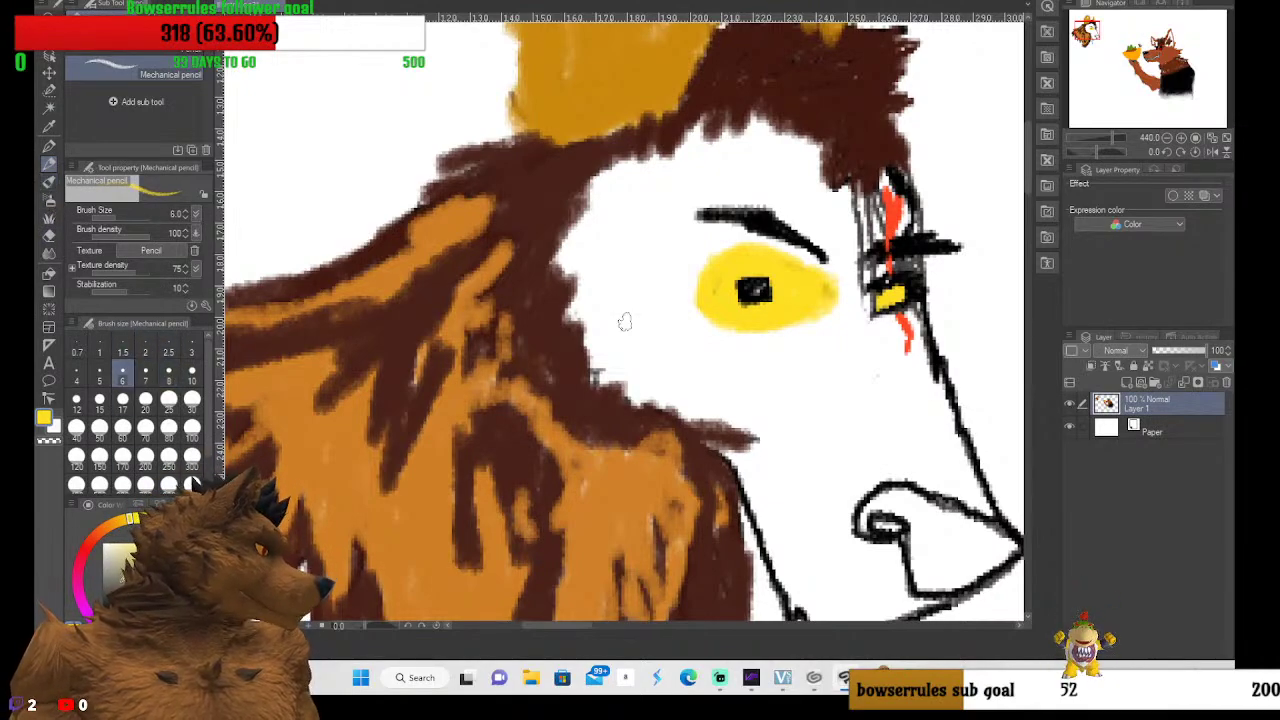
left_click(106, 590)
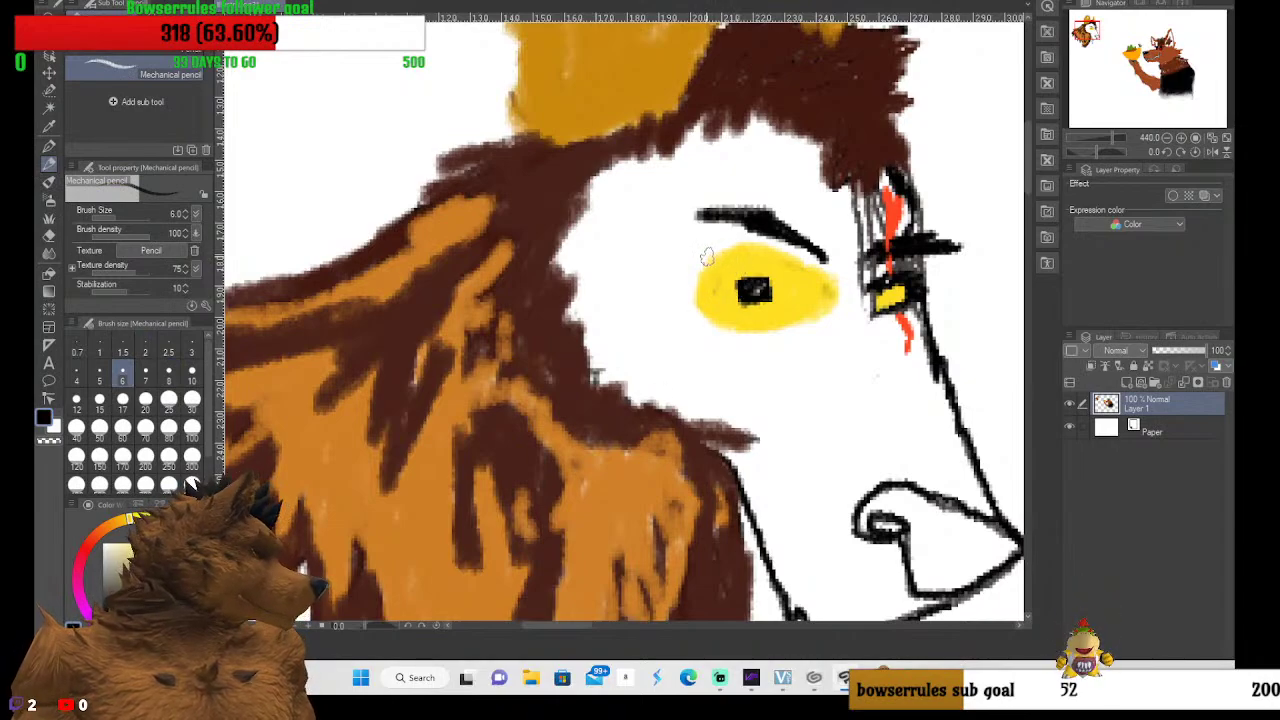
mouse_move(706, 257)
left_mouse_down()
mouse_move(833, 272)
mouse_move(738, 245)
mouse_move(710, 258)
mouse_move(770, 253)
mouse_move(826, 270)
mouse_move(712, 257)
mouse_move(777, 262)
left_mouse_up()
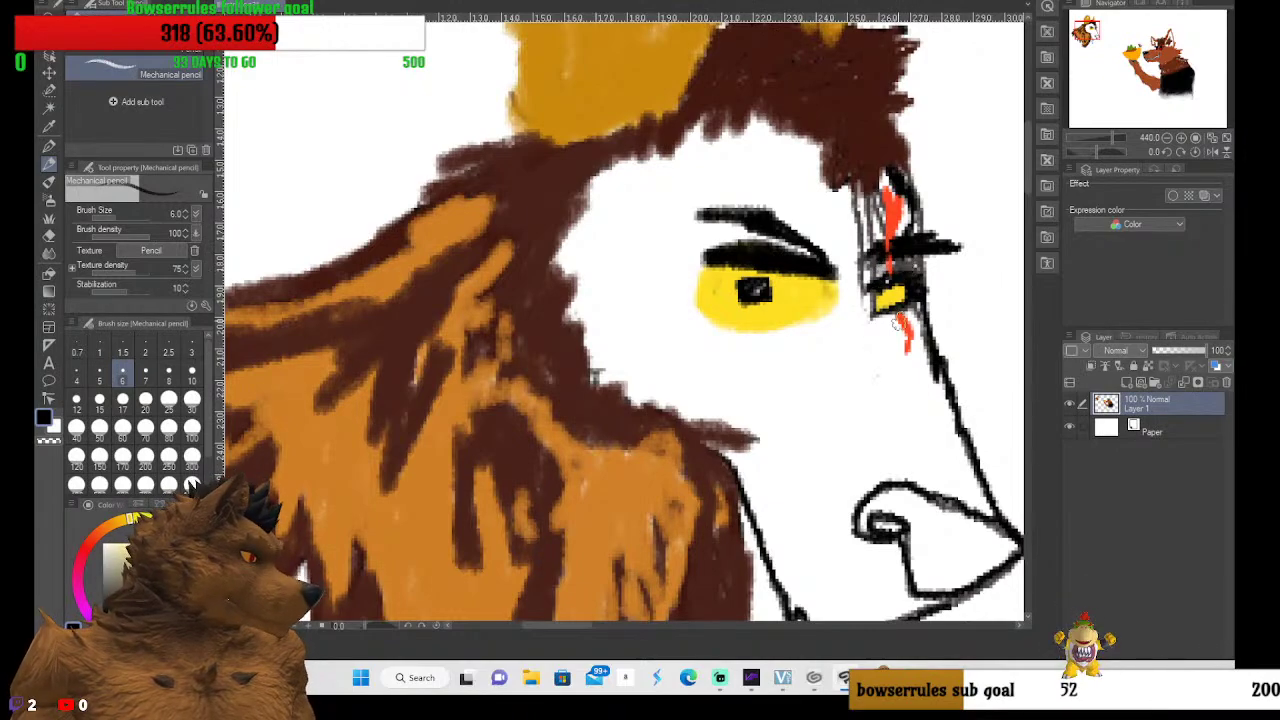
Fill the nose solid black inside its outline, leaving a small light gap at the nostril
scroll(869, 385, "down", 3)
scroll(877, 478, "up", 5)
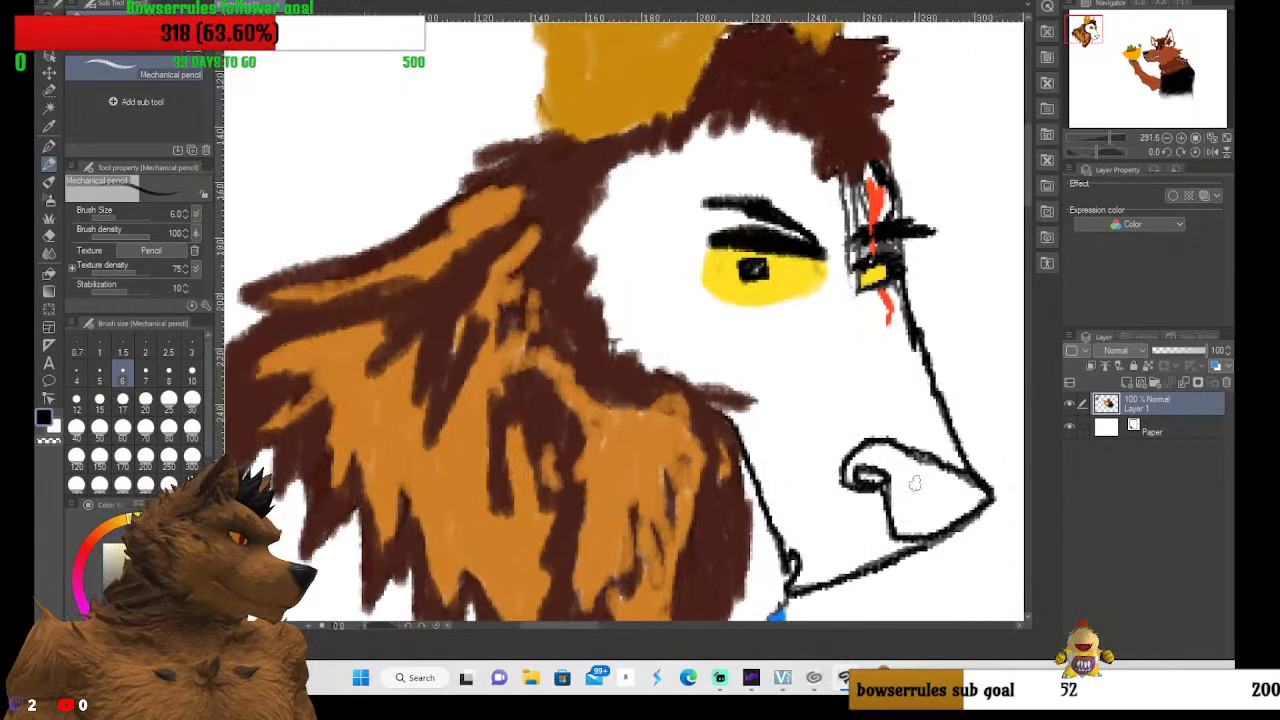
mouse_move(780, 462)
left_mouse_down()
mouse_move(804, 425)
mouse_move(854, 413)
mouse_move(829, 433)
mouse_move(943, 447)
mouse_move(926, 480)
mouse_move(909, 480)
mouse_move(968, 488)
mouse_move(966, 505)
mouse_move(894, 520)
mouse_move(979, 531)
mouse_move(880, 541)
mouse_move(972, 547)
mouse_move(913, 555)
mouse_move(904, 572)
mouse_move(965, 568)
mouse_move(1012, 537)
mouse_move(992, 530)
mouse_move(995, 490)
mouse_move(908, 546)
mouse_move(885, 585)
mouse_move(972, 573)
mouse_move(936, 578)
mouse_move(900, 552)
mouse_move(897, 477)
mouse_move(855, 491)
mouse_move(908, 489)
mouse_move(847, 475)
mouse_move(984, 473)
mouse_move(1008, 505)
mouse_move(950, 468)
mouse_move(841, 438)
mouse_move(857, 431)
mouse_move(971, 473)
left_mouse_up()
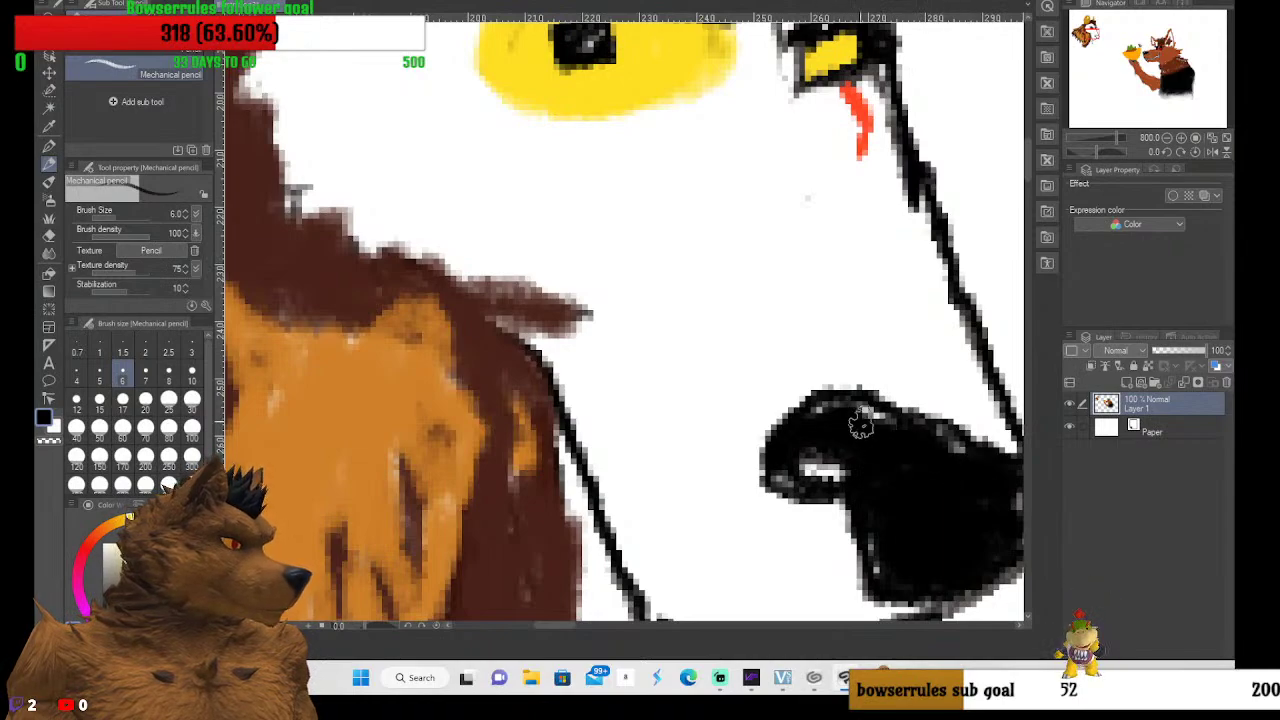
Erase the grey sketch lines between the two eyes, beside the red scar, with the size 5 hard eraser
scroll(950, 518, "down", 3)
scroll(943, 517, "down", 2)
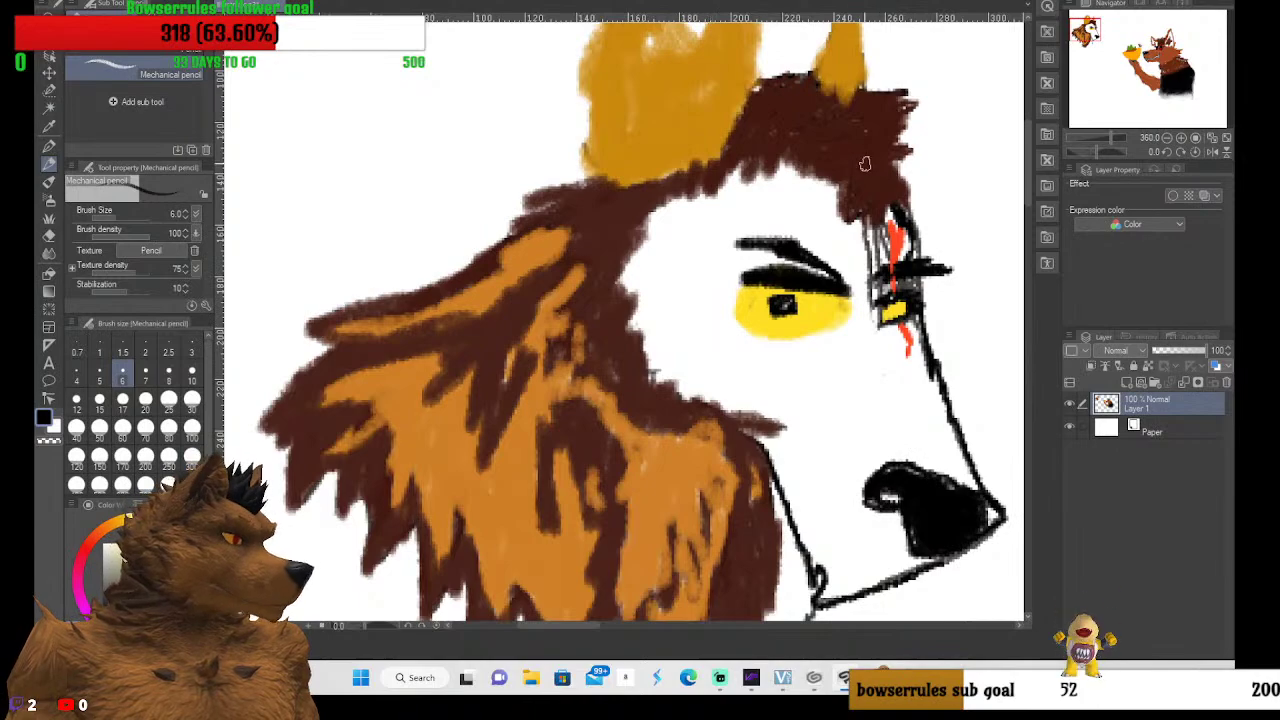
scroll(865, 163, "up", 2)
scroll(905, 225, "up", 4)
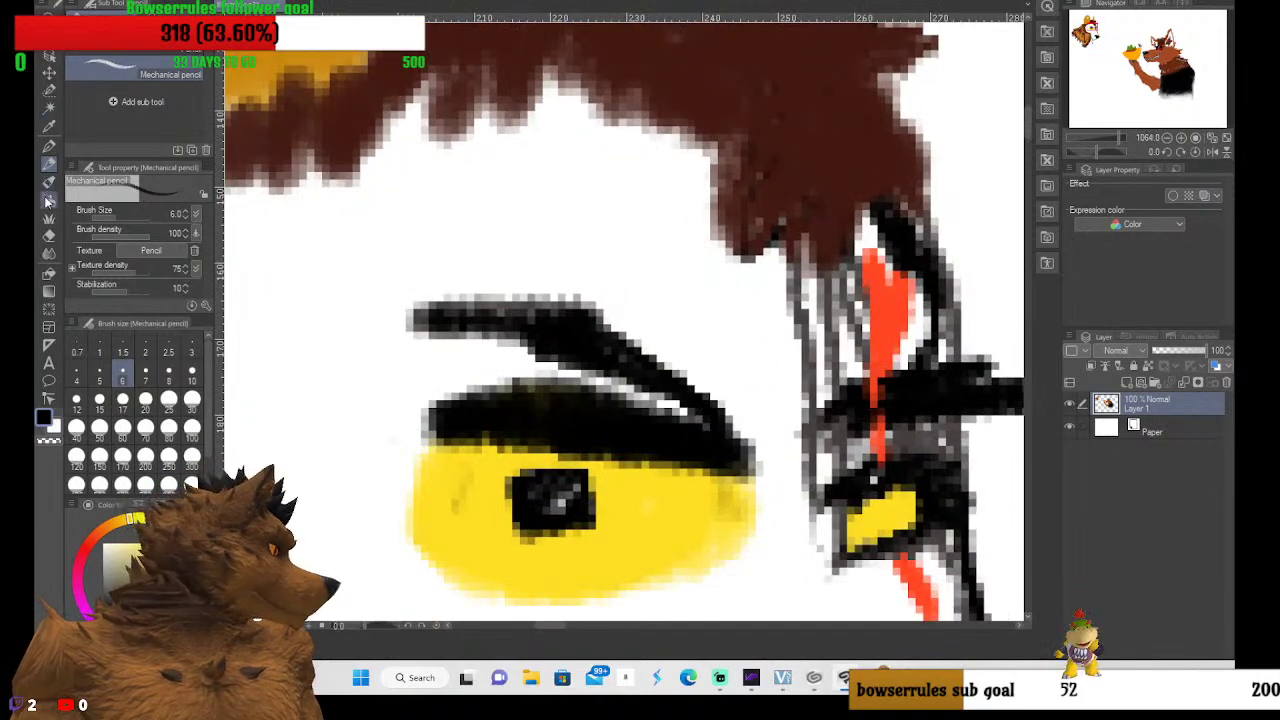
left_click(48, 234)
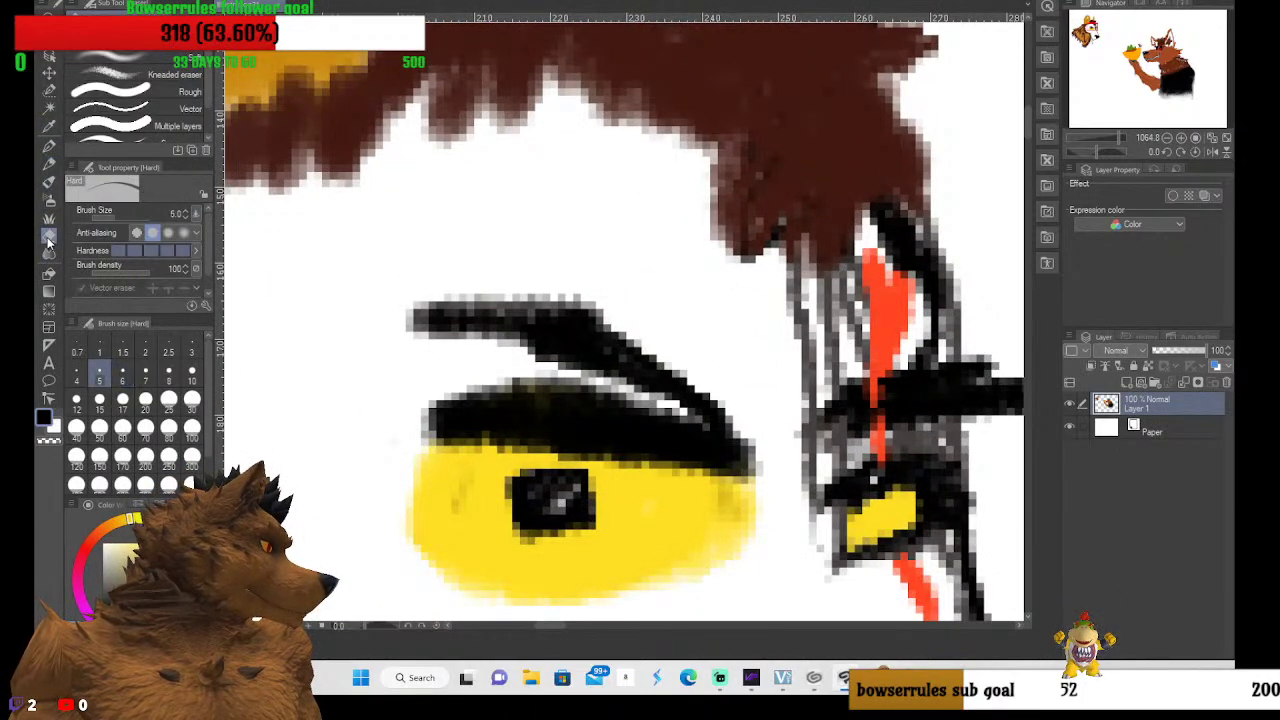
mouse_move(801, 370)
left_mouse_down()
mouse_move(818, 343)
mouse_move(790, 377)
mouse_move(814, 359)
mouse_move(808, 391)
mouse_move(847, 309)
mouse_move(791, 317)
left_mouse_up()
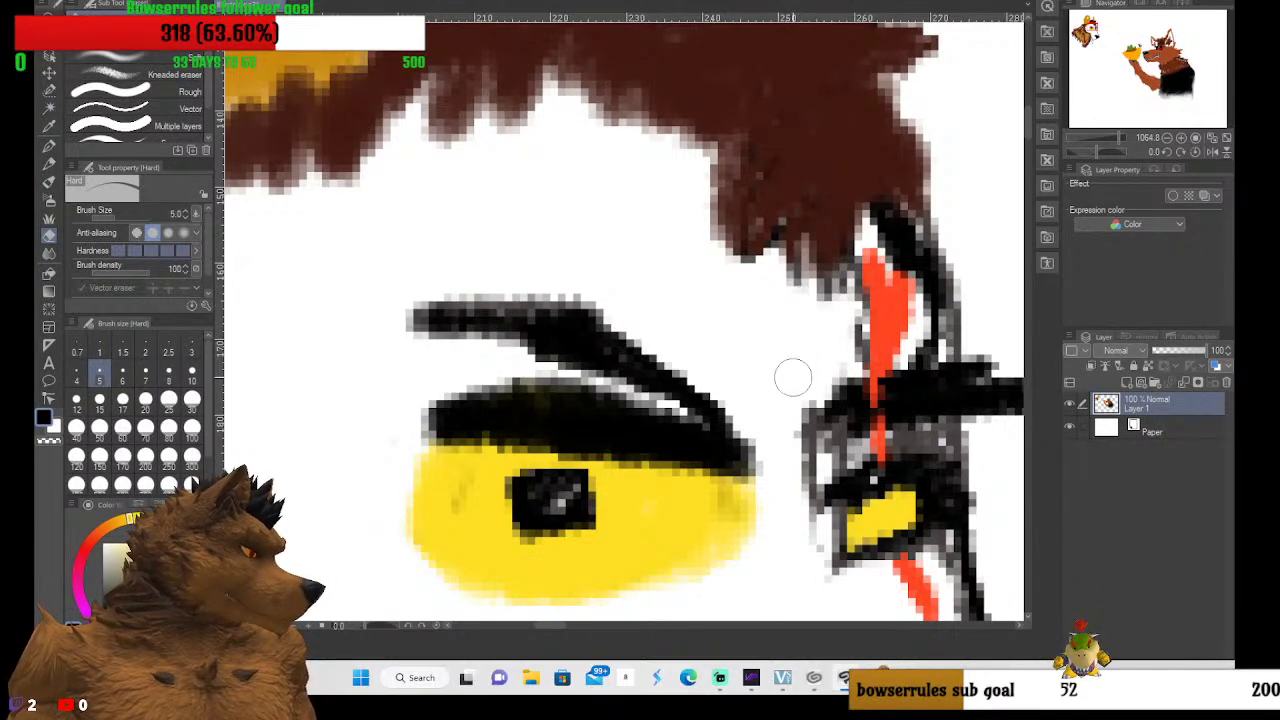
mouse_move(787, 479)
left_mouse_down()
mouse_move(830, 460)
mouse_move(786, 433)
mouse_move(793, 408)
mouse_move(792, 451)
mouse_move(817, 470)
mouse_move(840, 461)
mouse_move(791, 483)
mouse_move(806, 515)
left_mouse_up()
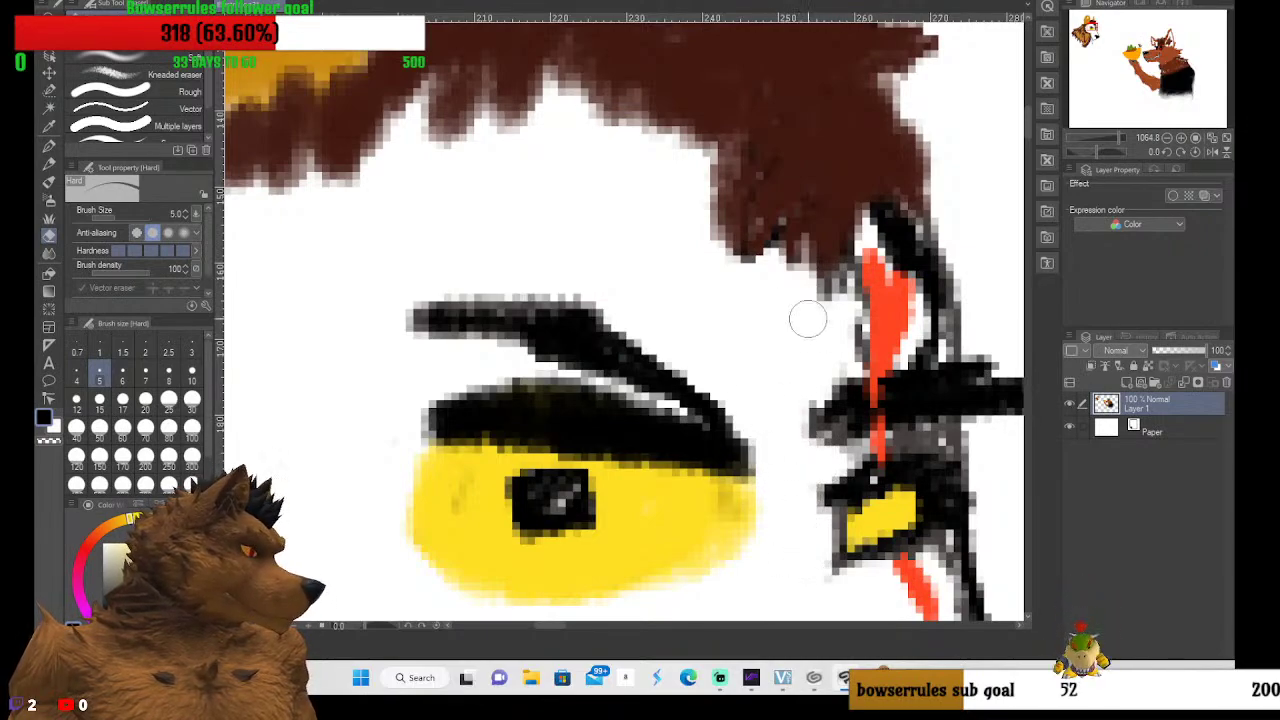
mouse_move(798, 349)
left_mouse_down()
mouse_move(837, 354)
mouse_move(842, 302)
left_mouse_up()
Sample the dark brown from the neck fur and trace over the black jaw, mouth, muzzle and forehead outlines with it
scroll(826, 303, "down", 5)
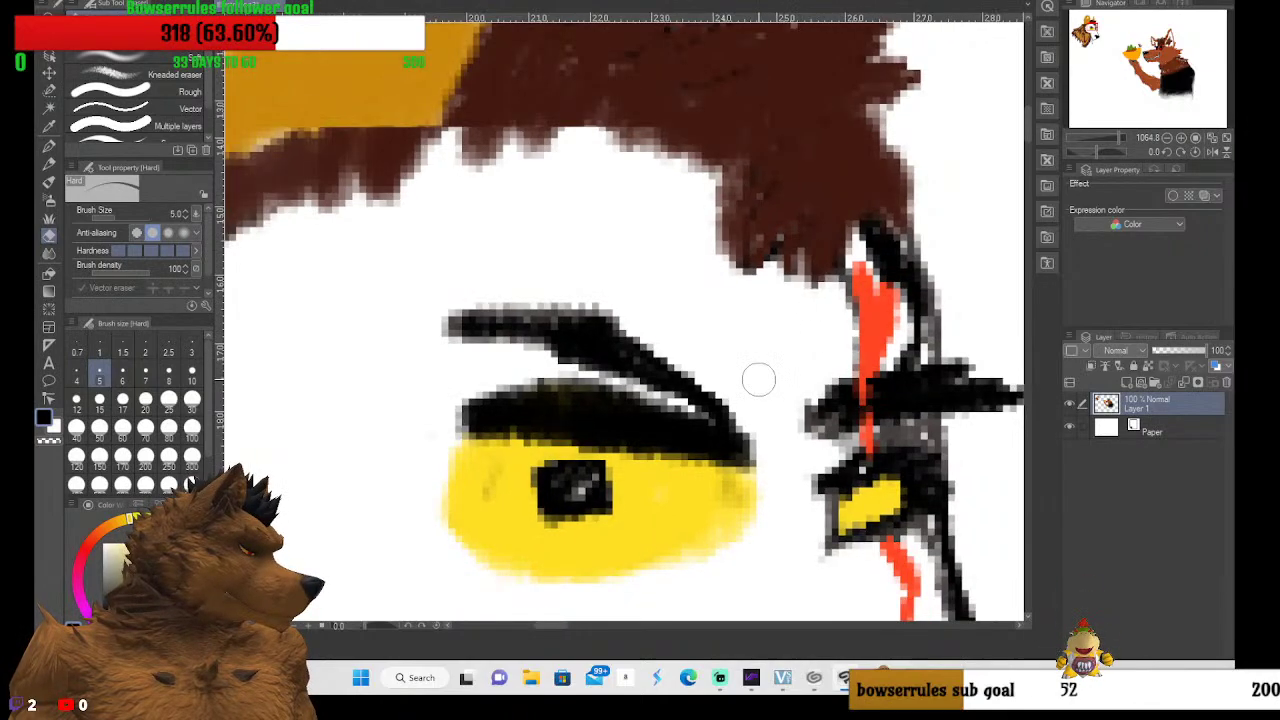
scroll(695, 436, "down", 5)
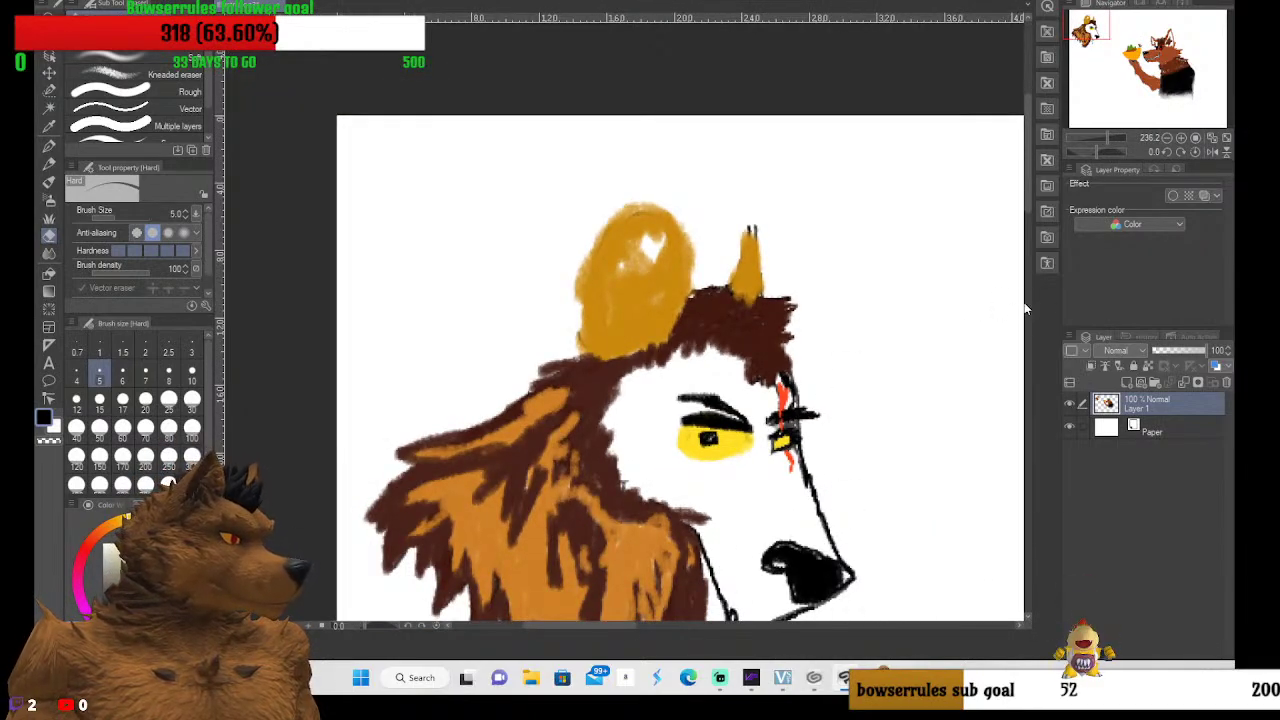
left_click(1026, 303)
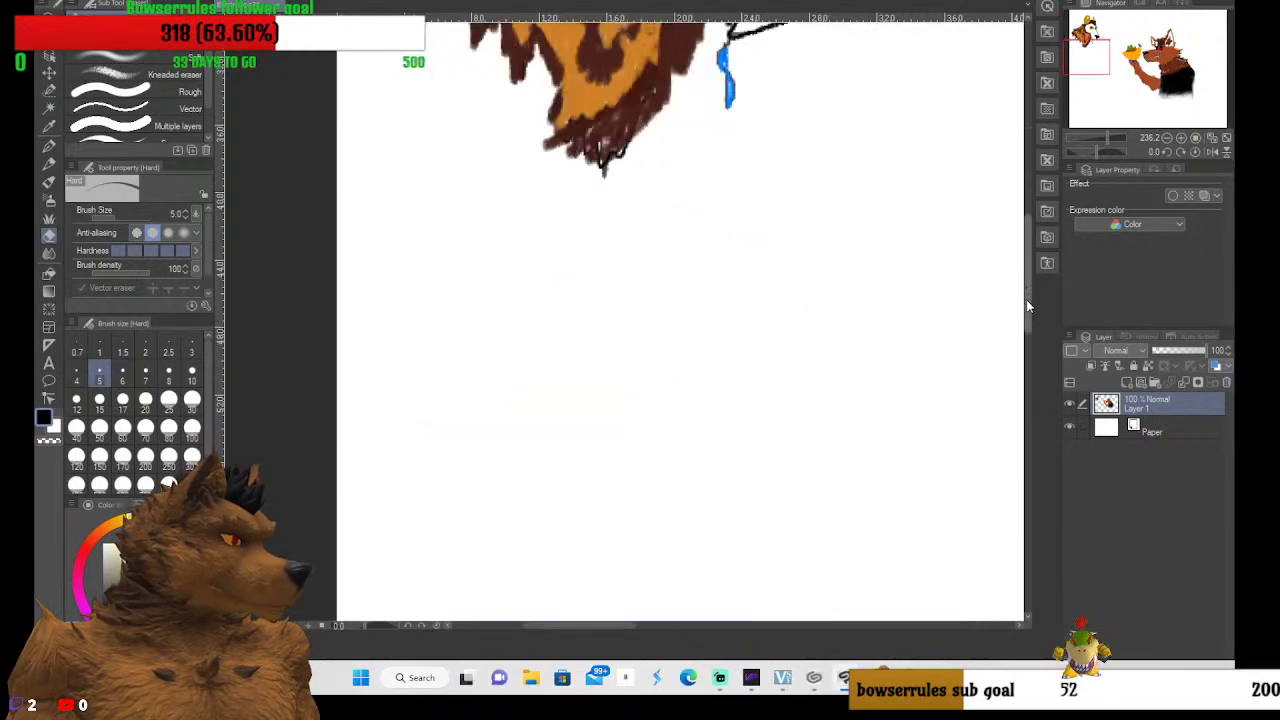
left_click_drag(1026, 299, 1027, 223)
scroll(647, 283, "up", 2)
scroll(647, 283, "up", 2)
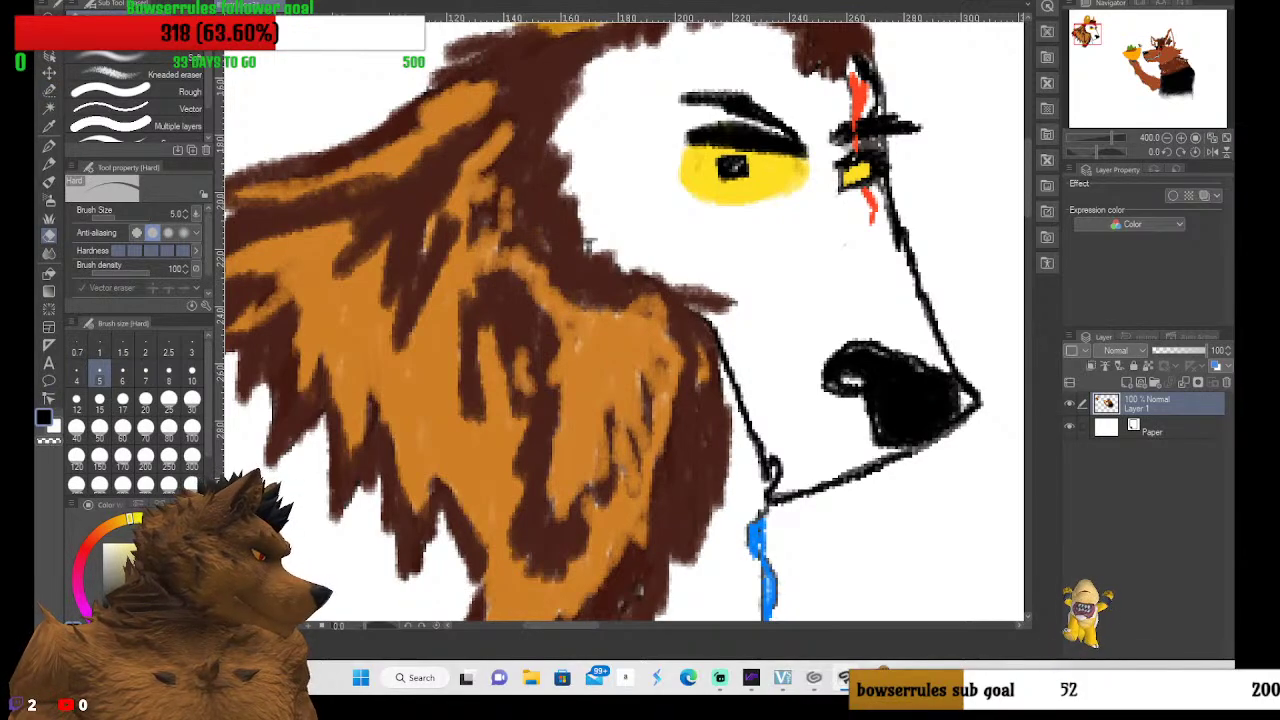
left_click(49, 128)
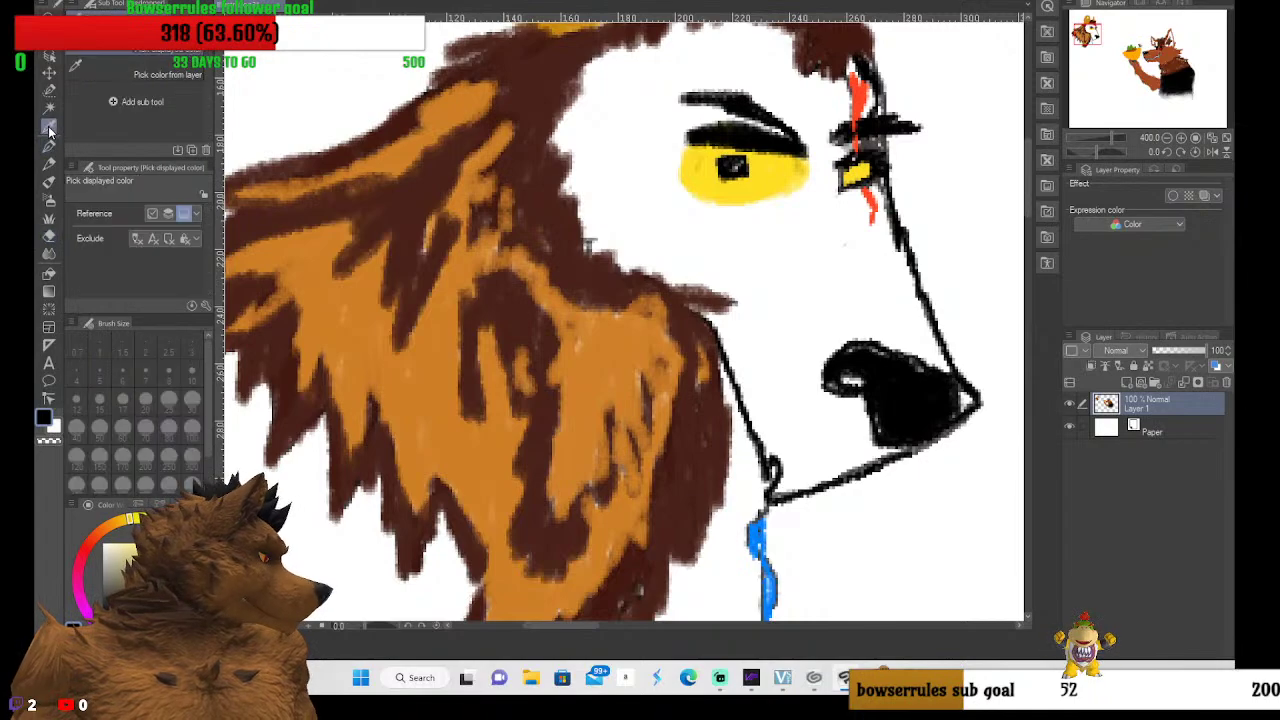
left_click(250, 400)
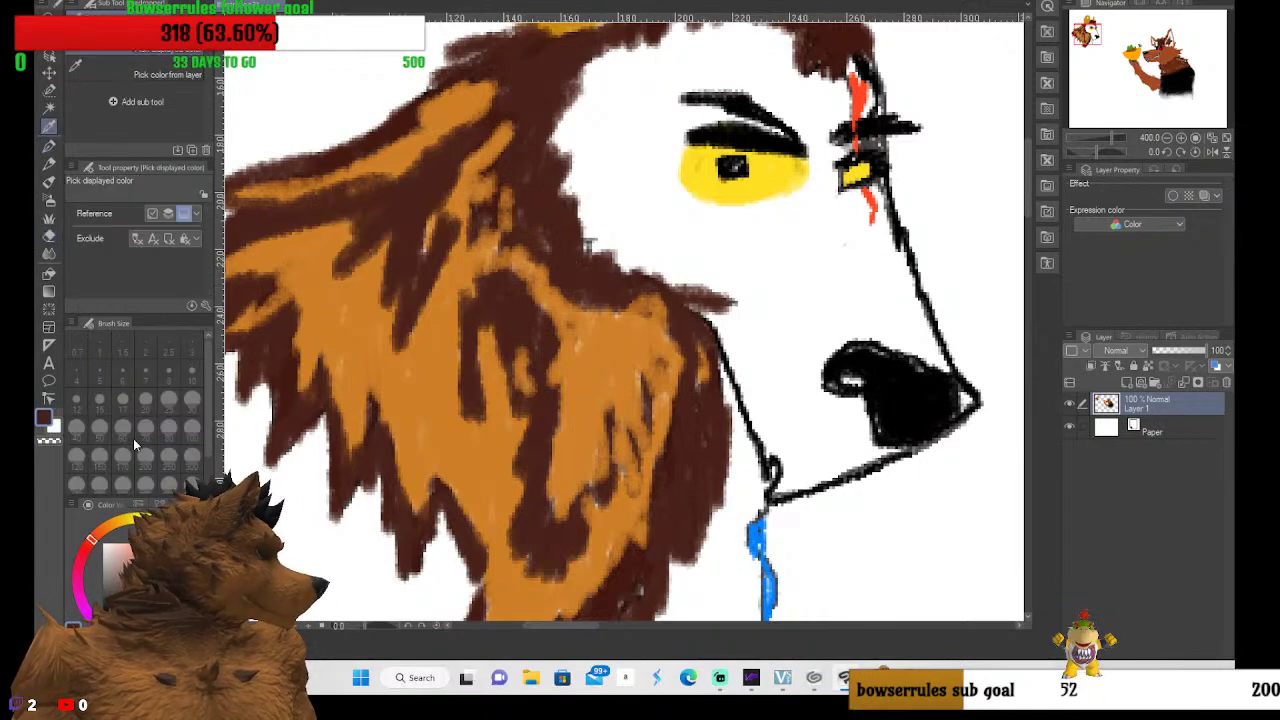
left_click(49, 163)
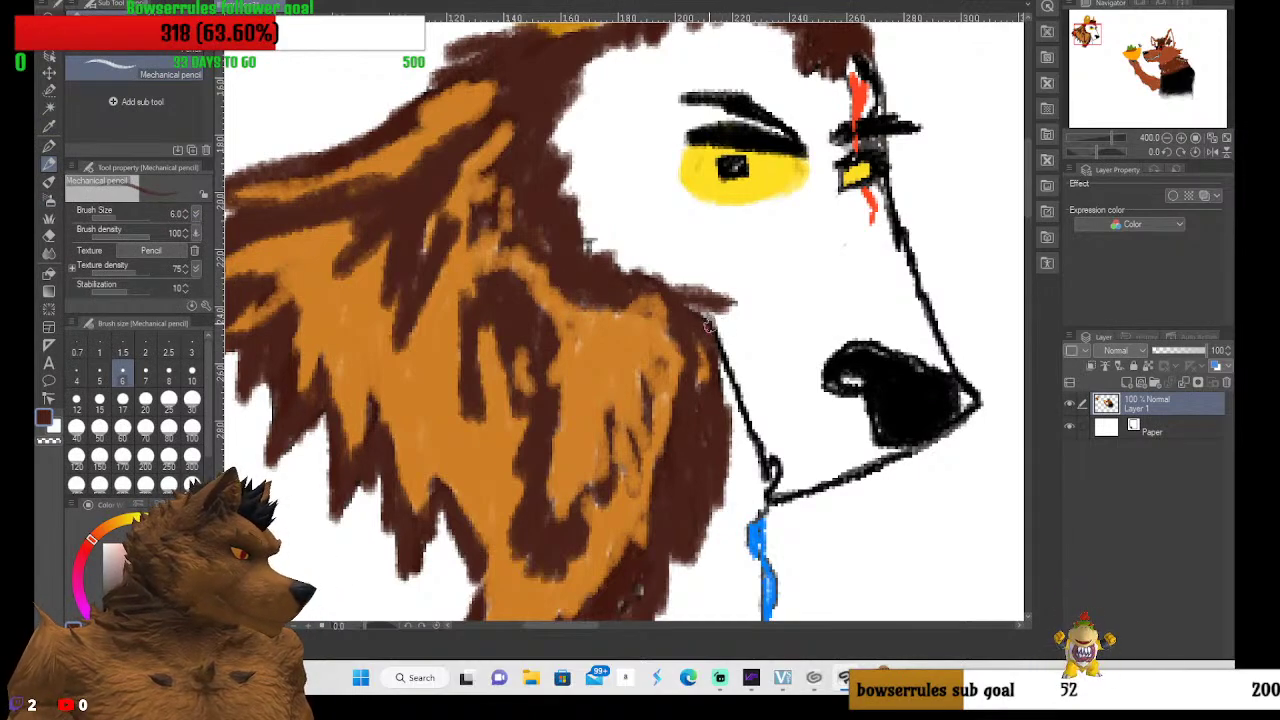
mouse_move(706, 322)
left_mouse_down()
mouse_move(766, 472)
mouse_move(782, 460)
mouse_move(766, 492)
mouse_move(912, 457)
mouse_move(858, 472)
mouse_move(922, 452)
mouse_move(966, 415)
mouse_move(973, 389)
mouse_move(972, 400)
mouse_move(960, 372)
mouse_move(958, 385)
mouse_move(896, 228)
mouse_move(888, 97)
mouse_move(866, 50)
left_mouse_up()
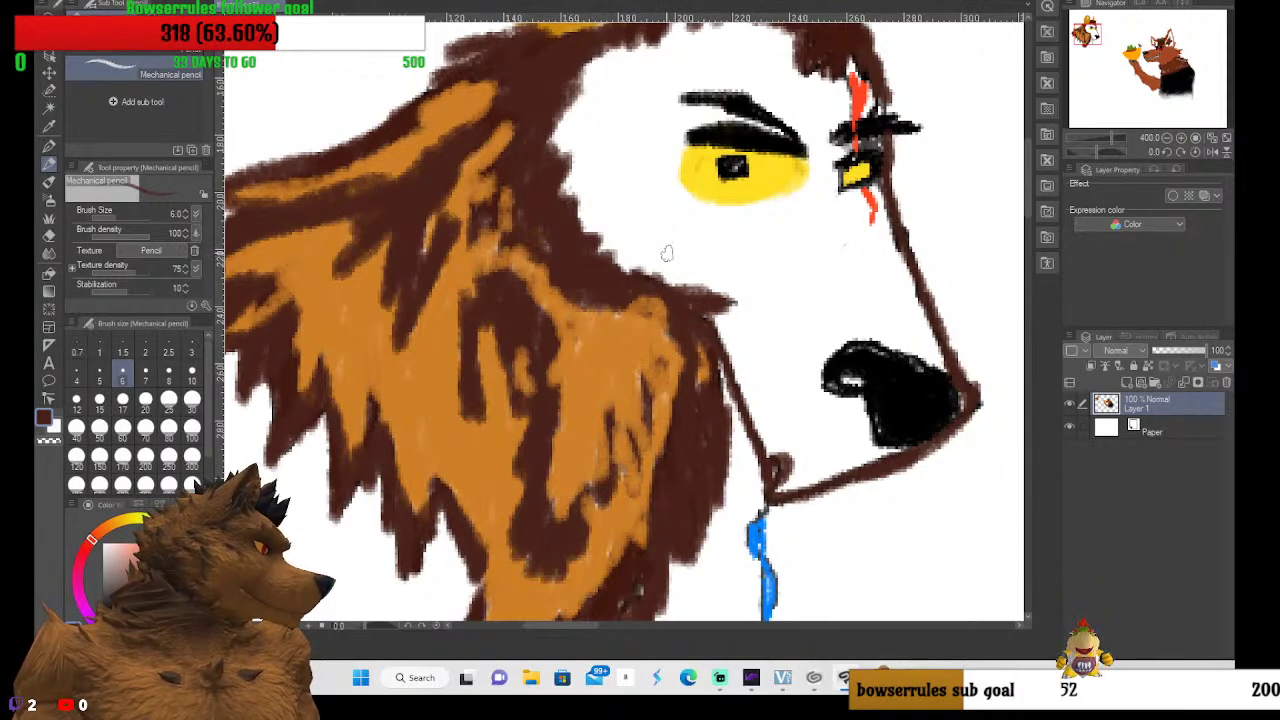
Try to smudge the dark brown cheek fur edge behind the near eye with the Blend tool at size 12
scroll(744, 477, "down", 3)
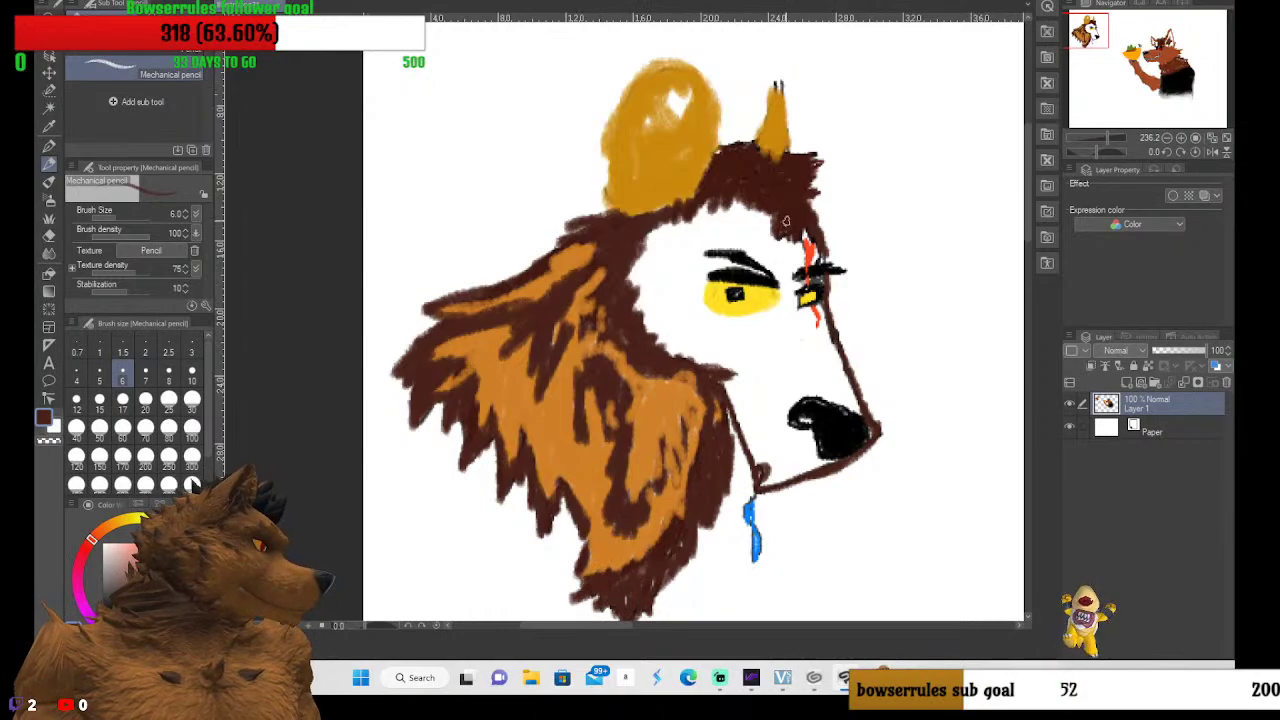
scroll(786, 221, "up", 3)
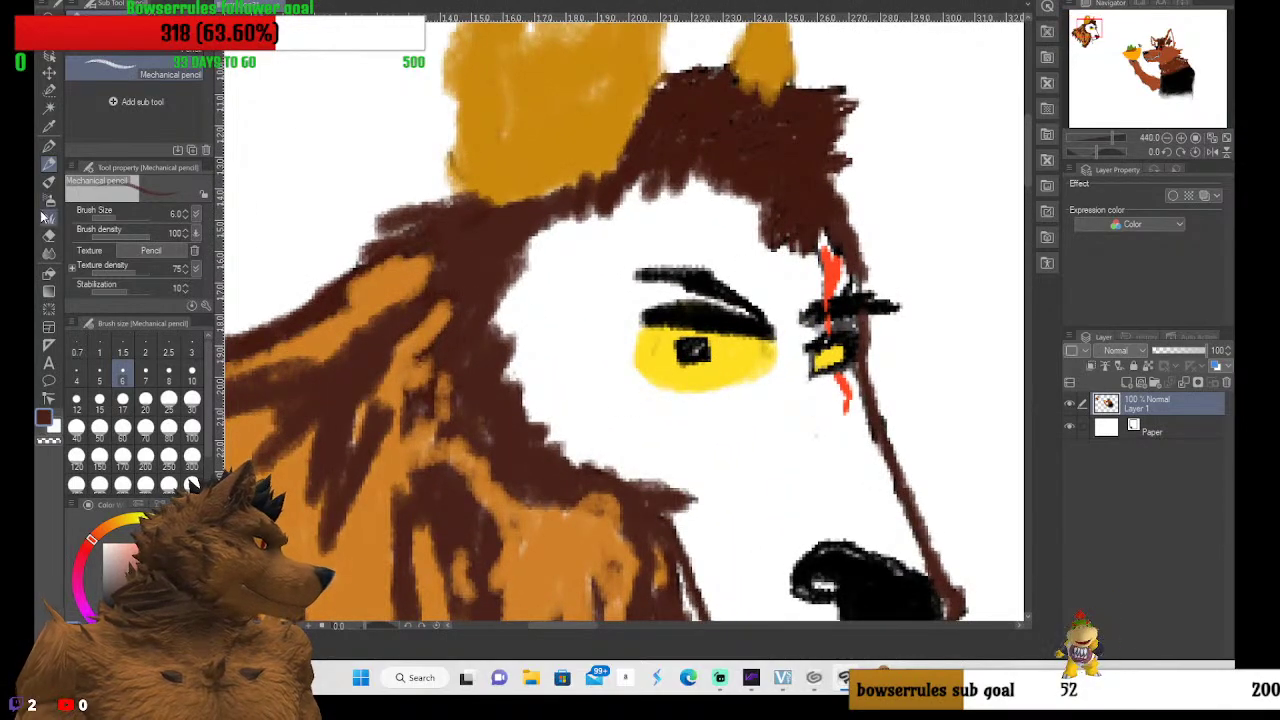
left_click(48, 254)
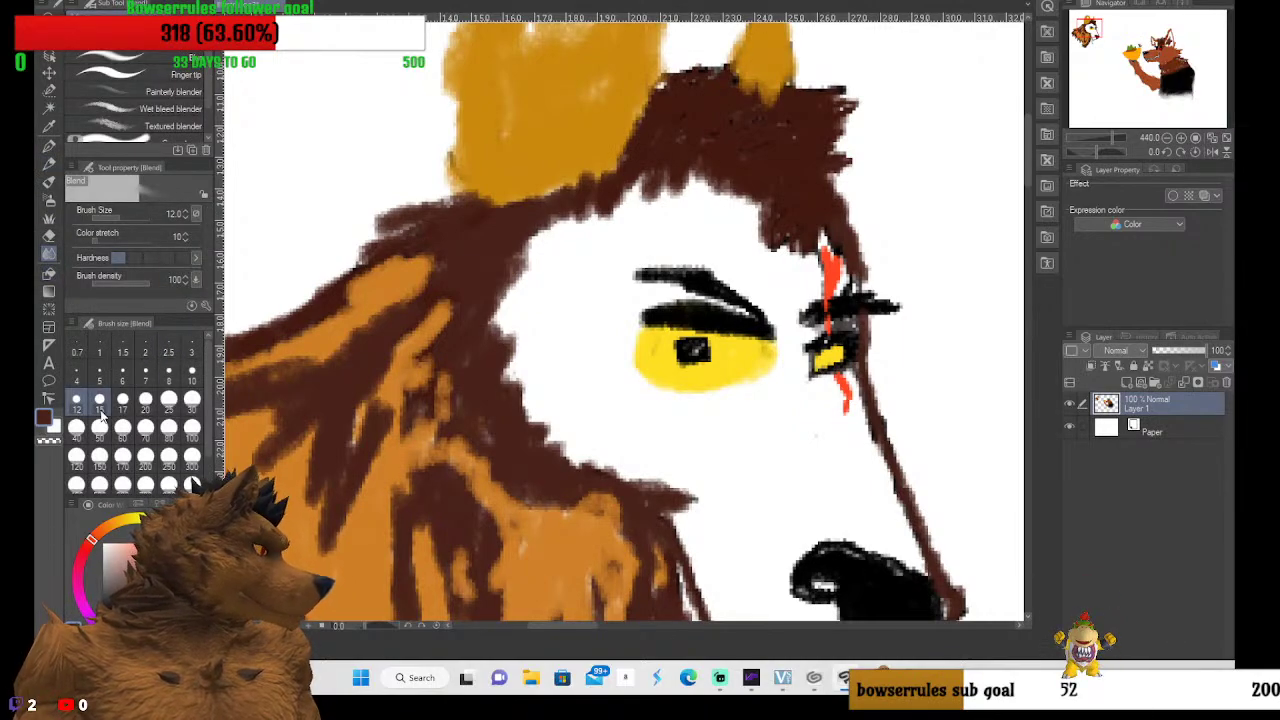
left_click_drag(514, 366, 524, 322)
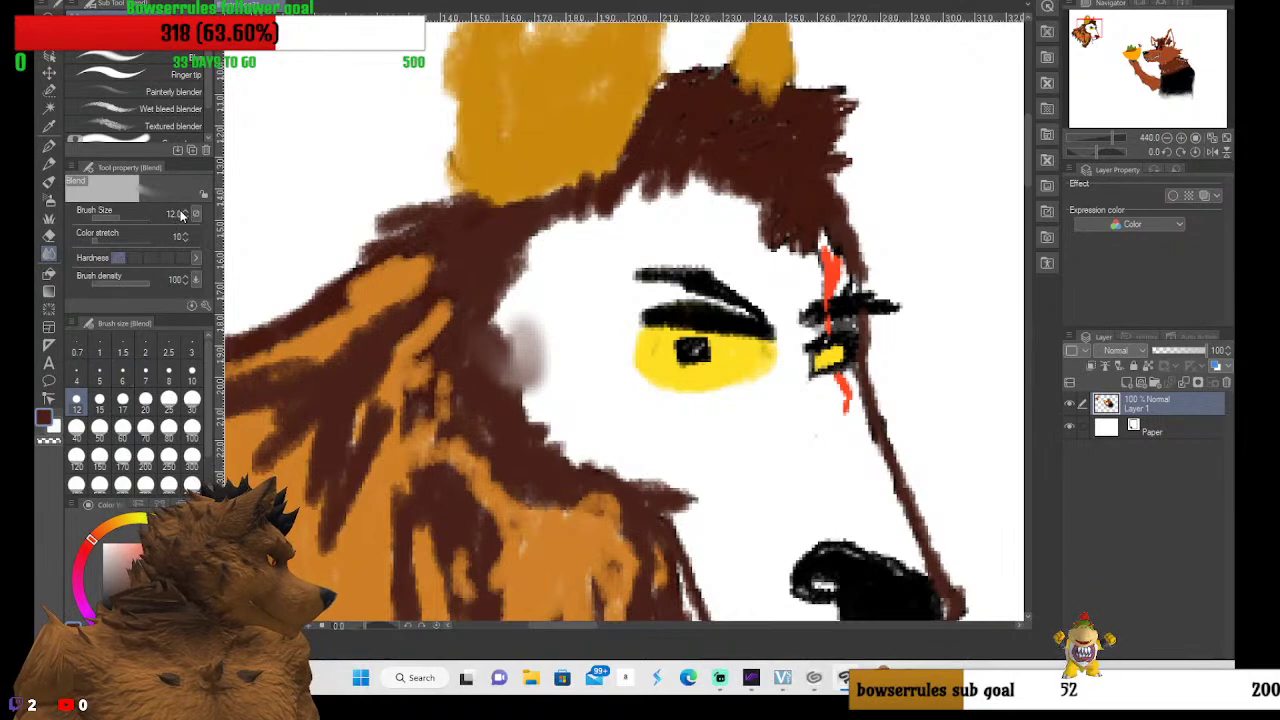
Enlarge the blender to size 22 and try to smear the dark cheek and jaw fur into the white face
key("bracketright")
key("bracketright")
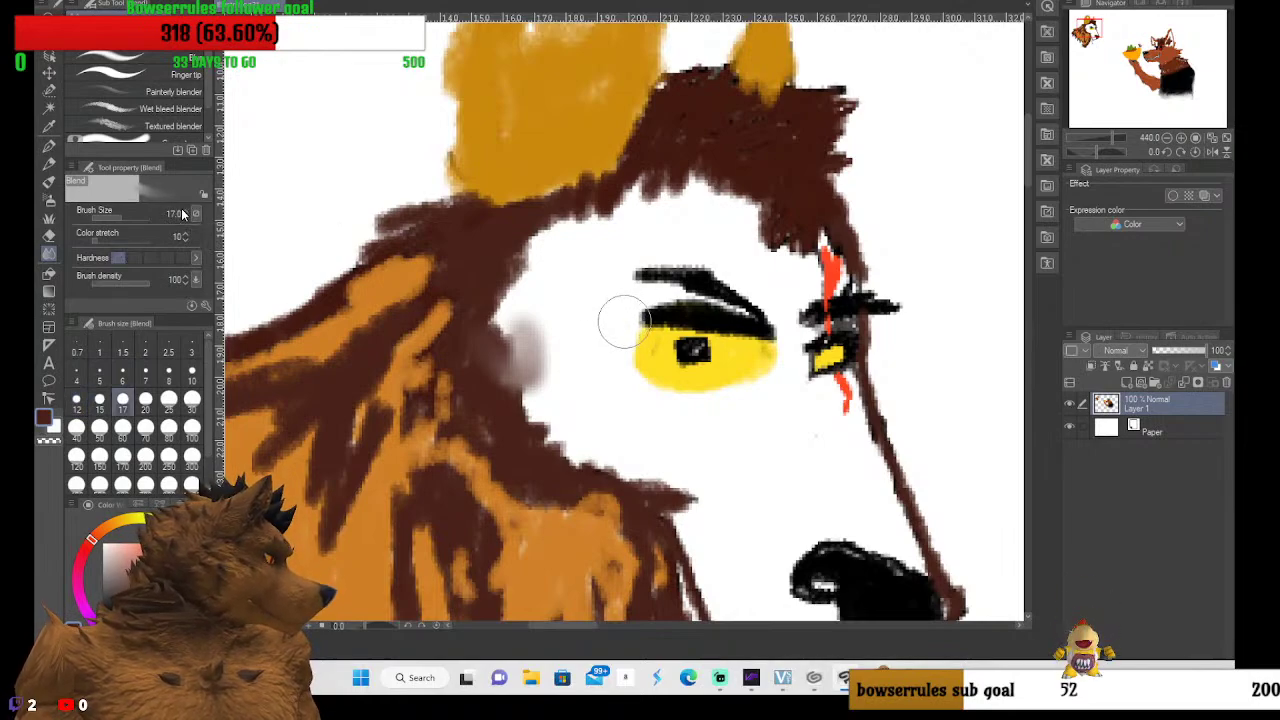
key("bracketright")
key("bracketright")
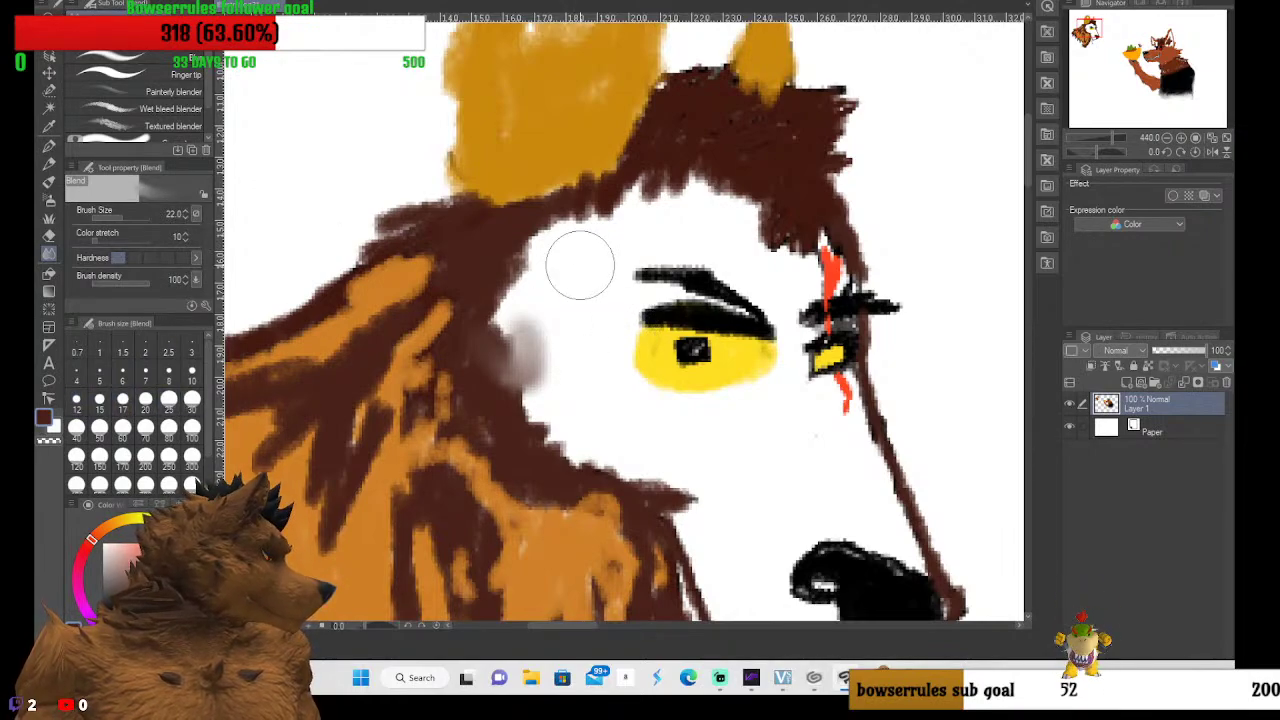
mouse_move(580, 265)
left_mouse_down()
mouse_move(530, 267)
mouse_move(509, 309)
mouse_move(509, 366)
mouse_move(543, 434)
mouse_move(598, 468)
left_mouse_up()
key("ctrl+z")
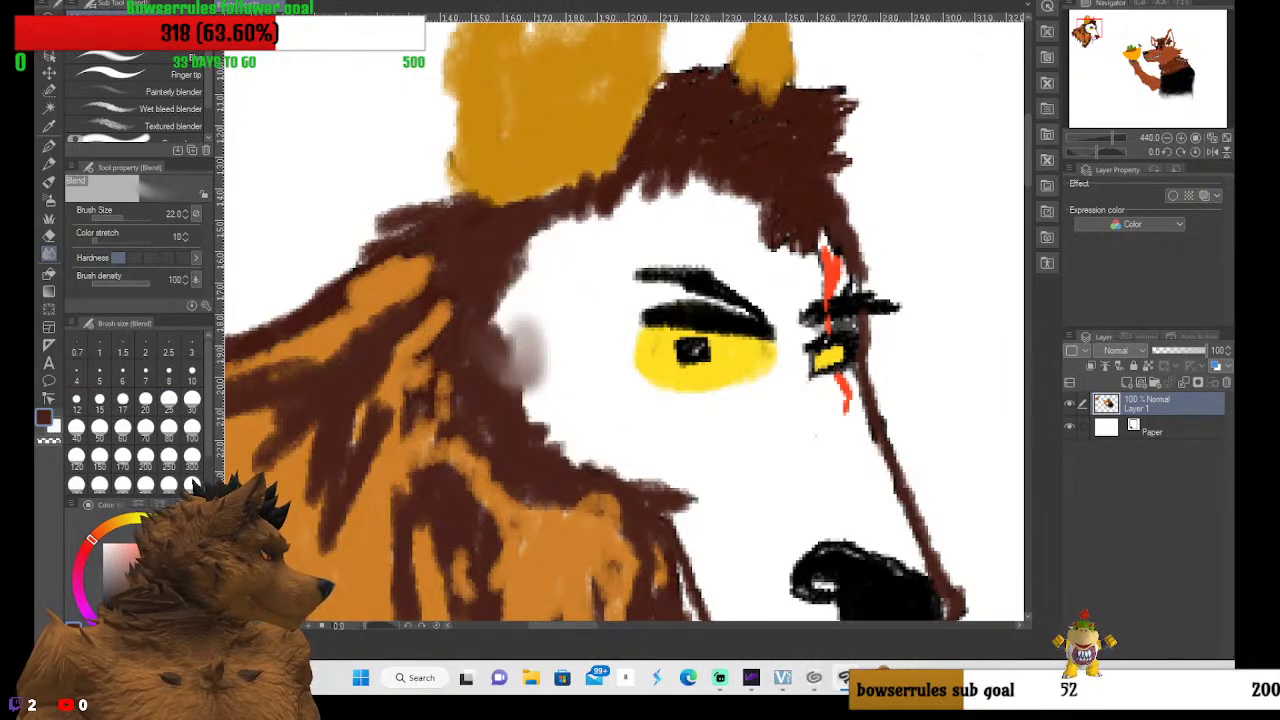
key("ctrl+z")
mouse_move(408, 395)
left_mouse_down()
mouse_move(462, 374)
mouse_move(543, 396)
mouse_move(505, 414)
mouse_move(510, 436)
mouse_move(599, 450)
mouse_move(526, 452)
mouse_move(675, 468)
mouse_move(514, 428)
left_mouse_up()
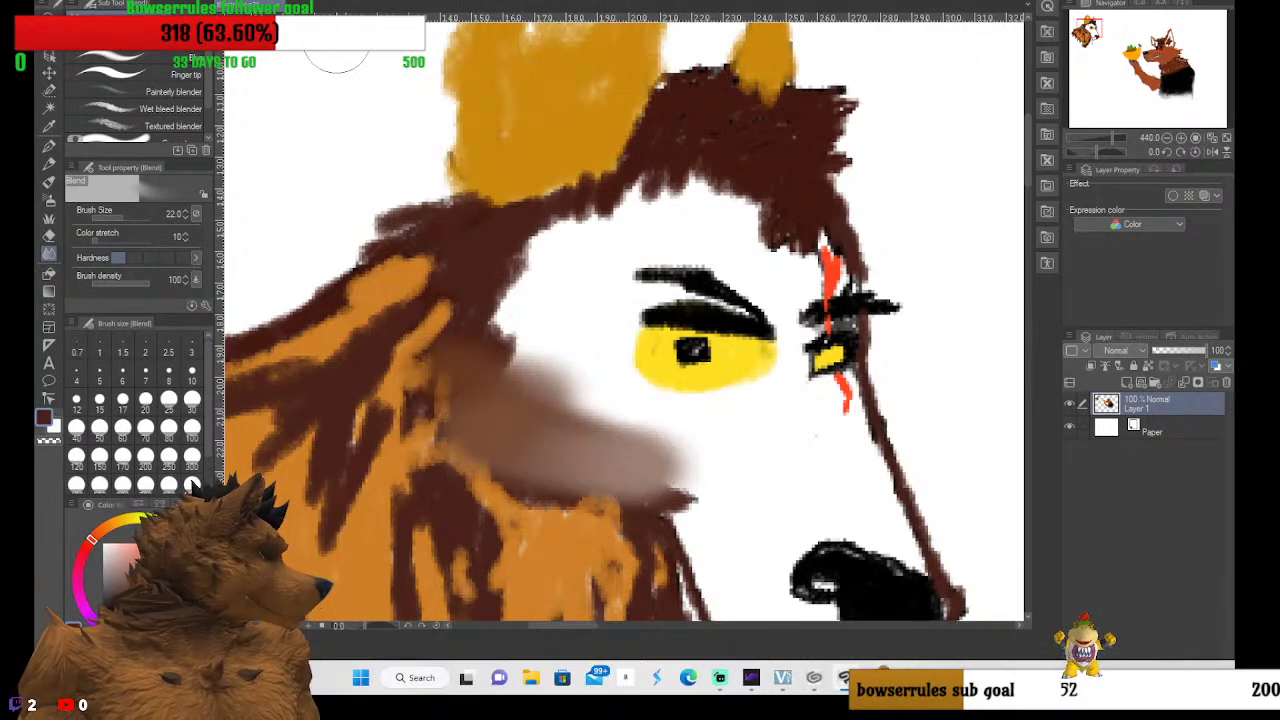
Undo the blending strokes along the cheek and jaw fur
key("ctrl+z")
key("ctrl+z")
key("ctrl+z")
key("ctrl+z")
key("ctrl+z")
key("ctrl+z")
key("ctrl+z")
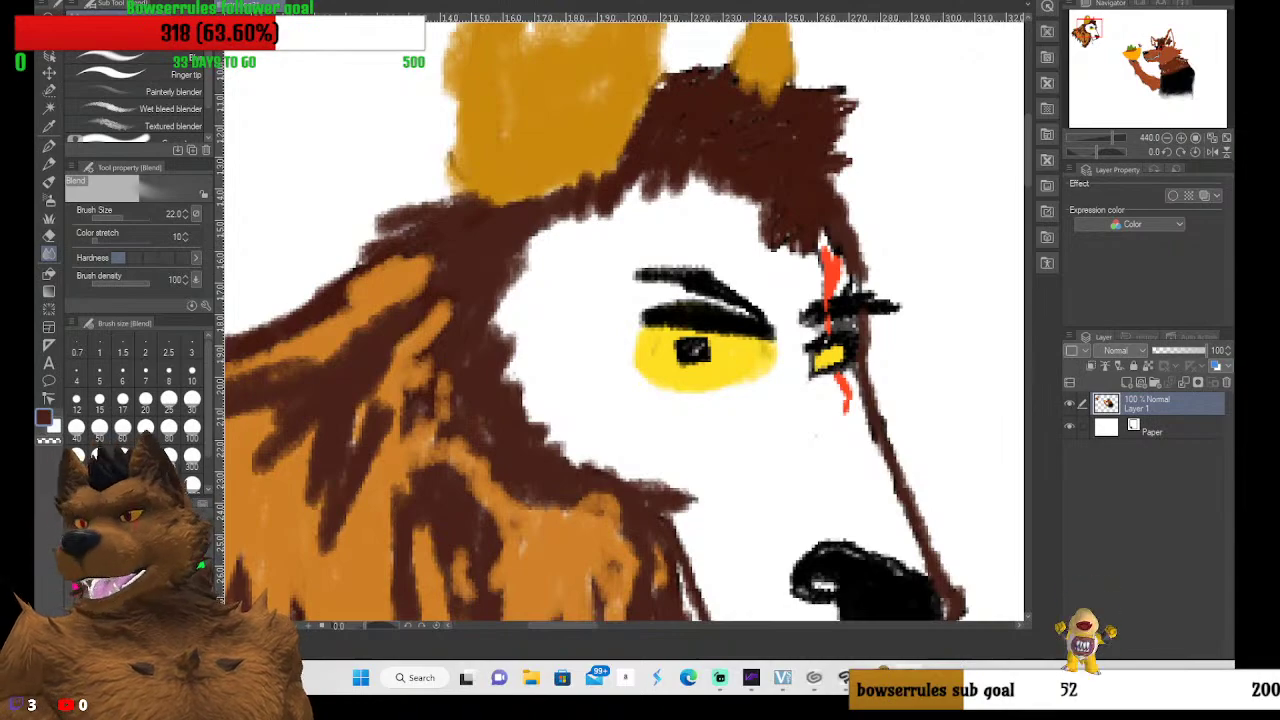
With the Mechanical pencil at size 6, extend the jagged dark brown fur around the face and paint a golden-orange band inside it up to both eyes
left_click(50, 170)
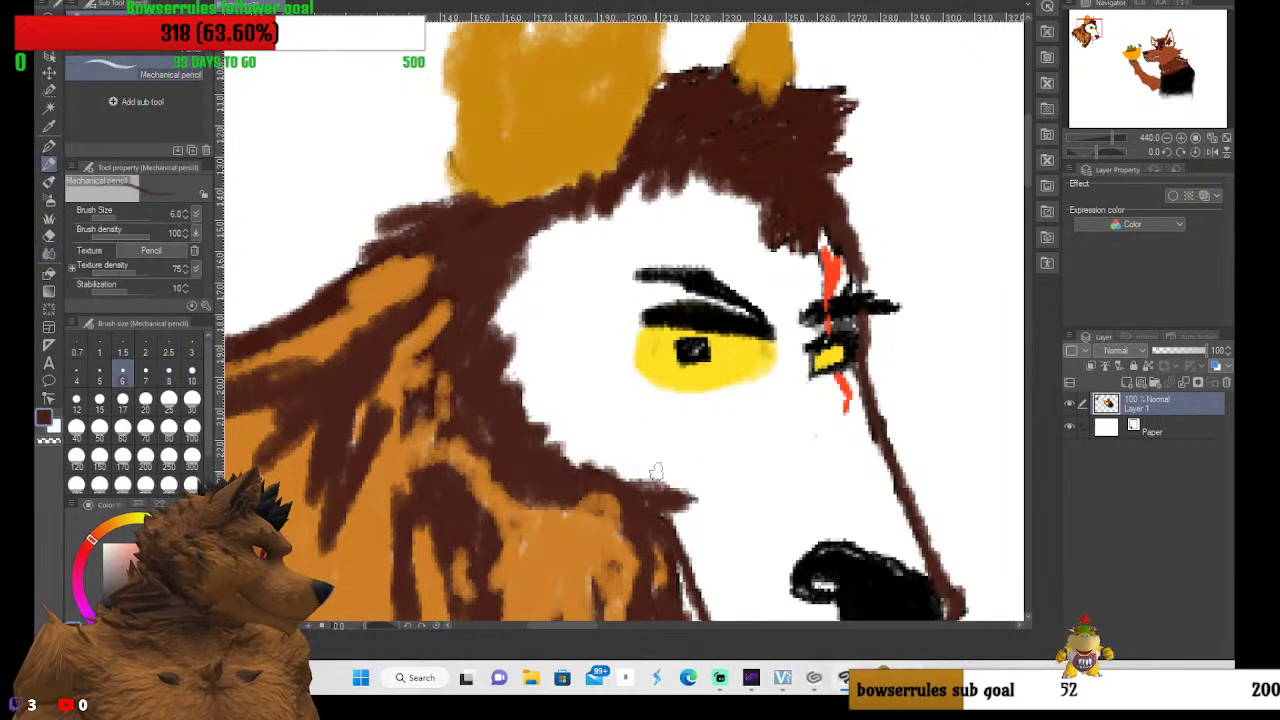
mouse_move(615, 468)
left_mouse_down()
mouse_move(561, 443)
mouse_move(576, 432)
mouse_move(552, 410)
mouse_move(467, 390)
mouse_move(517, 382)
mouse_move(509, 358)
mouse_move(537, 350)
mouse_move(488, 313)
mouse_move(531, 310)
mouse_move(547, 268)
mouse_move(502, 260)
mouse_move(676, 201)
mouse_move(605, 226)
mouse_move(641, 190)
mouse_move(581, 232)
mouse_move(687, 180)
mouse_move(766, 188)
mouse_move(670, 218)
mouse_move(695, 222)
mouse_move(669, 237)
mouse_move(770, 252)
left_mouse_up()
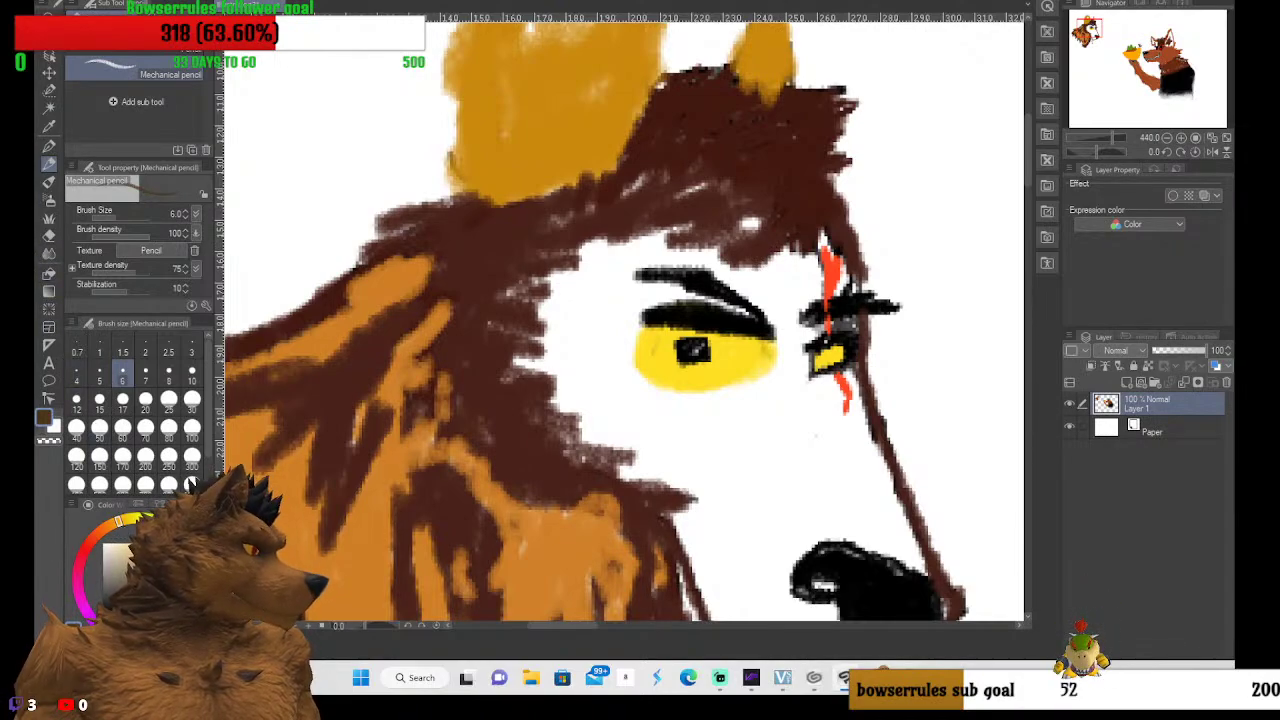
left_click(125, 522)
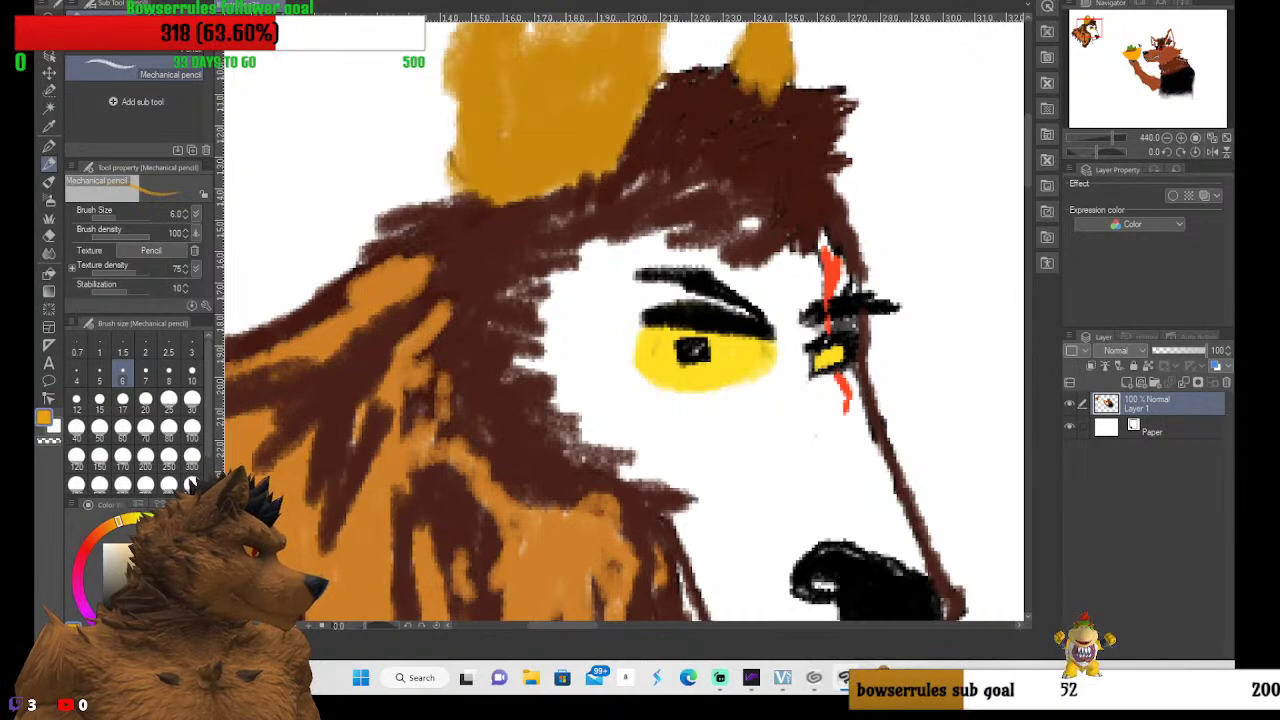
mouse_move(508, 300)
left_mouse_down()
mouse_move(654, 237)
mouse_move(644, 241)
mouse_move(754, 237)
mouse_move(729, 244)
mouse_move(746, 212)
mouse_move(678, 233)
mouse_move(679, 187)
mouse_move(629, 183)
mouse_move(529, 220)
mouse_move(579, 203)
mouse_move(687, 203)
mouse_move(708, 173)
mouse_move(699, 215)
mouse_move(761, 221)
mouse_move(774, 264)
mouse_move(791, 246)
mouse_move(806, 256)
mouse_move(818, 228)
mouse_move(848, 265)
mouse_move(848, 290)
mouse_move(845, 275)
mouse_move(845, 287)
mouse_move(860, 283)
mouse_move(849, 242)
mouse_move(824, 222)
mouse_move(784, 268)
mouse_move(731, 291)
mouse_move(734, 257)
mouse_move(753, 296)
mouse_move(751, 245)
mouse_move(740, 285)
mouse_move(782, 262)
mouse_move(762, 290)
mouse_move(808, 262)
mouse_move(816, 284)
mouse_move(736, 284)
mouse_move(680, 259)
mouse_move(724, 256)
mouse_move(700, 268)
mouse_move(632, 262)
mouse_move(562, 276)
mouse_move(604, 268)
mouse_move(500, 330)
mouse_move(482, 322)
mouse_move(552, 378)
mouse_move(556, 390)
mouse_move(536, 398)
mouse_move(620, 440)
mouse_move(596, 452)
mouse_move(722, 478)
mouse_move(648, 490)
mouse_move(720, 495)
mouse_move(735, 512)
mouse_move(672, 515)
left_mouse_up()
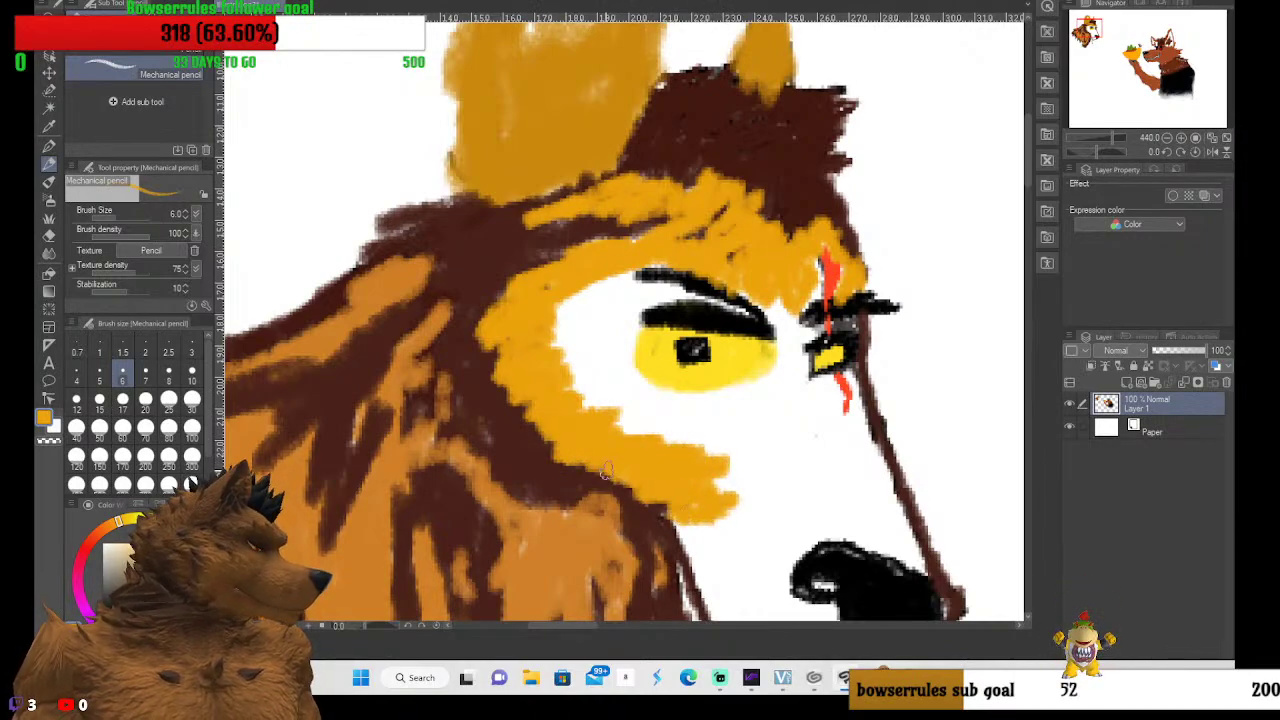
mouse_move(604, 470)
left_mouse_down()
mouse_move(555, 343)
mouse_move(576, 276)
mouse_move(559, 295)
mouse_move(537, 288)
mouse_move(543, 268)
mouse_move(579, 250)
mouse_move(551, 230)
mouse_move(599, 246)
mouse_move(633, 232)
mouse_move(630, 247)
mouse_move(705, 199)
mouse_move(653, 192)
mouse_move(669, 195)
mouse_move(622, 215)
mouse_move(601, 195)
mouse_move(523, 204)
mouse_move(566, 210)
mouse_move(603, 255)
mouse_move(647, 237)
left_mouse_up()
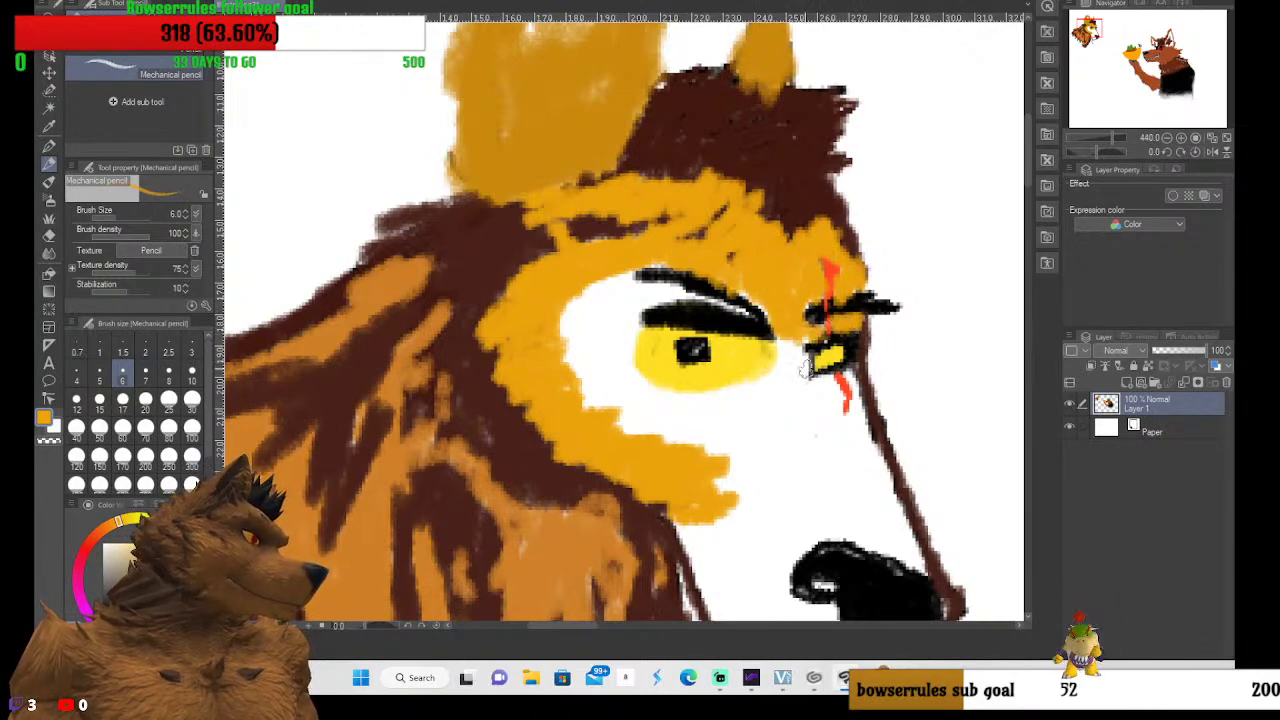
mouse_move(805, 368)
left_mouse_down()
mouse_move(795, 382)
mouse_move(820, 406)
mouse_move(828, 380)
mouse_move(855, 370)
mouse_move(876, 444)
mouse_move(872, 432)
left_mouse_up()
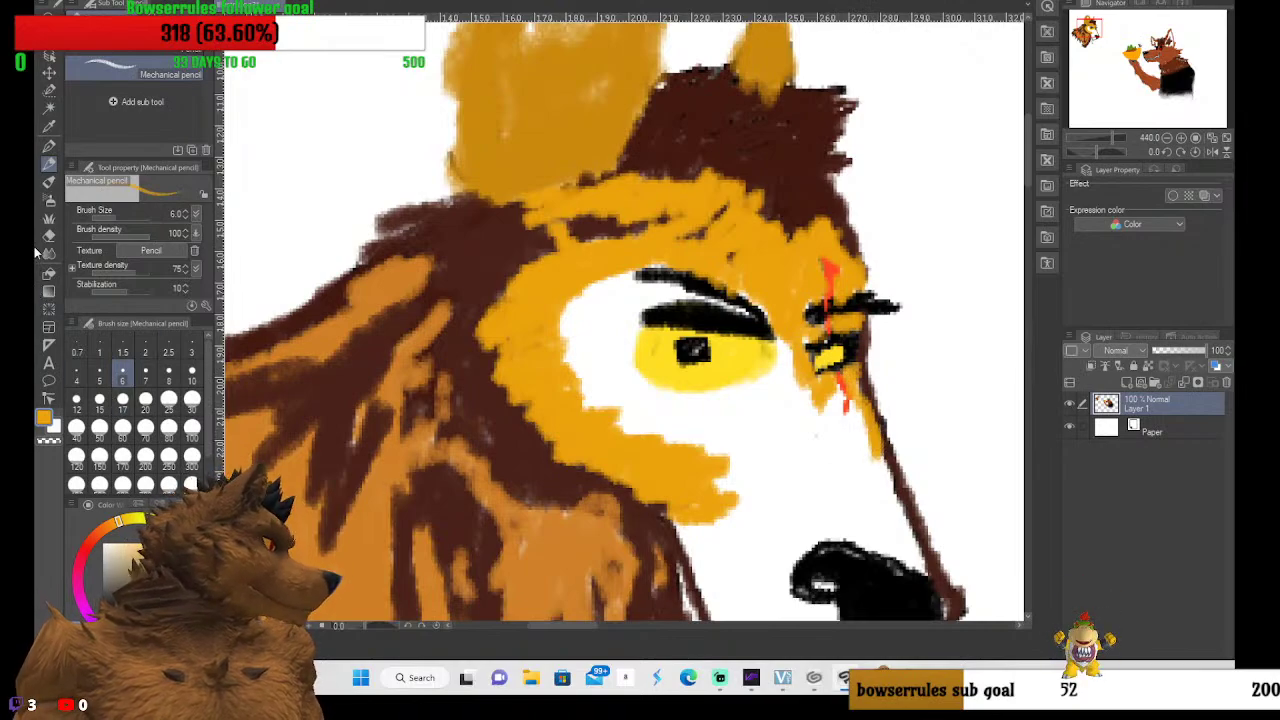
Sample the dark brown from the muzzle outline and fill the upper muzzle with it, from the cheek to the bridge above the nose
left_click(48, 125)
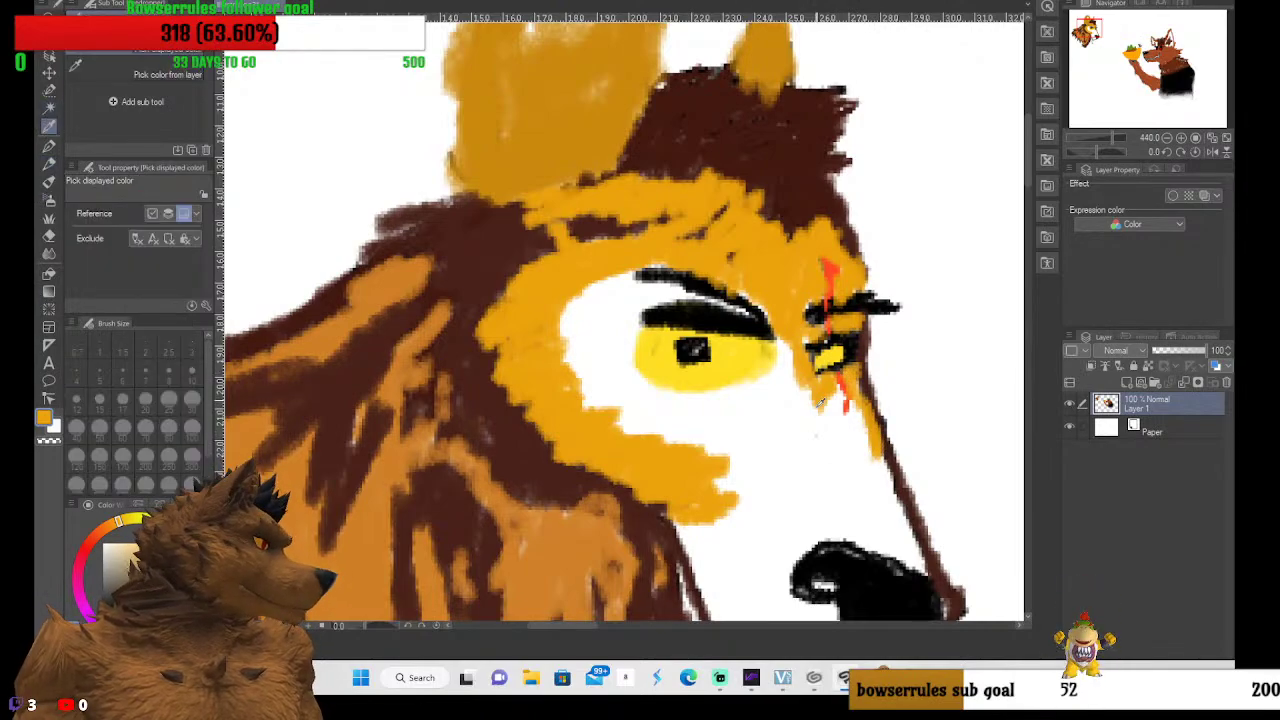
left_click(892, 452)
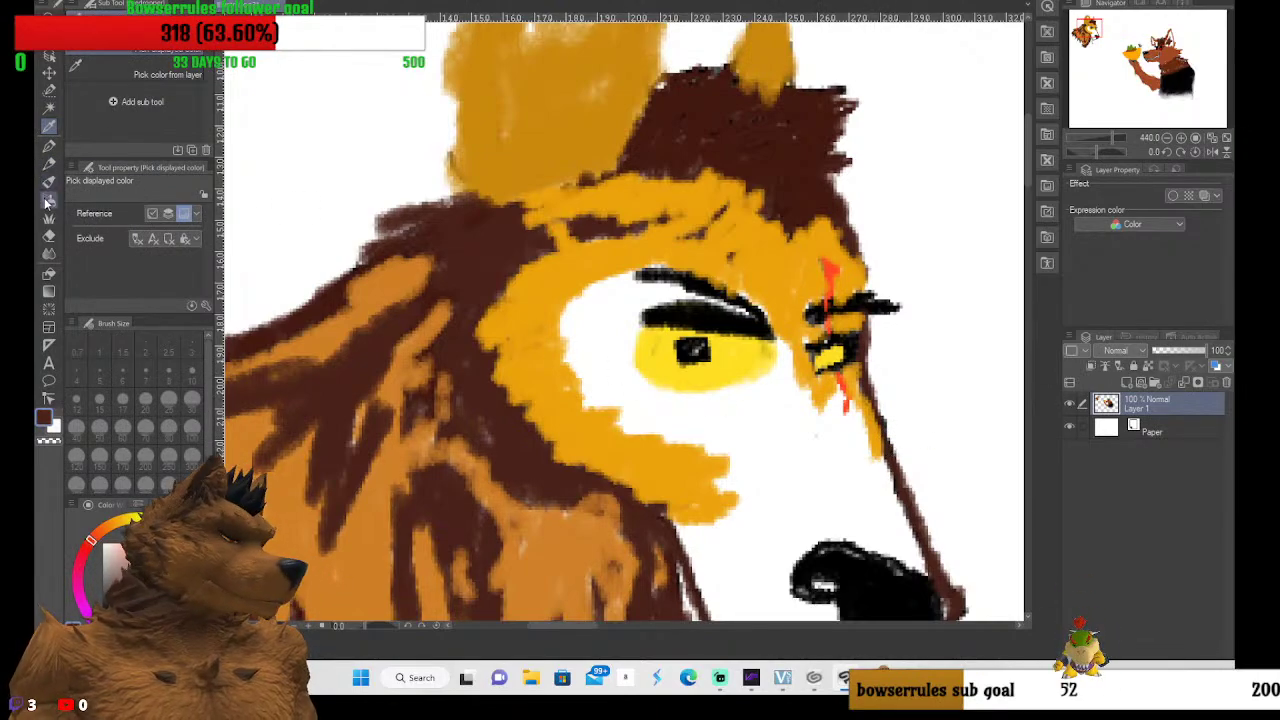
left_click(48, 163)
mouse_move(890, 428)
left_mouse_down()
mouse_move(815, 476)
mouse_move(871, 455)
mouse_move(891, 512)
mouse_move(880, 500)
mouse_move(888, 490)
mouse_move(922, 568)
mouse_move(837, 525)
mouse_move(873, 543)
mouse_move(761, 542)
mouse_move(819, 529)
mouse_move(732, 506)
mouse_move(778, 536)
mouse_move(699, 483)
mouse_move(686, 455)
mouse_move(765, 500)
mouse_move(728, 469)
mouse_move(733, 453)
mouse_move(767, 484)
mouse_move(770, 444)
mouse_move(785, 495)
mouse_move(801, 470)
mouse_move(832, 511)
mouse_move(840, 446)
mouse_move(883, 493)
mouse_move(868, 460)
mouse_move(858, 482)
mouse_move(901, 542)
mouse_move(873, 543)
mouse_move(762, 468)
mouse_move(810, 459)
mouse_move(821, 476)
mouse_move(900, 414)
mouse_move(797, 453)
mouse_move(777, 475)
mouse_move(828, 523)
mouse_move(892, 540)
mouse_move(886, 556)
mouse_move(834, 540)
left_mouse_up()
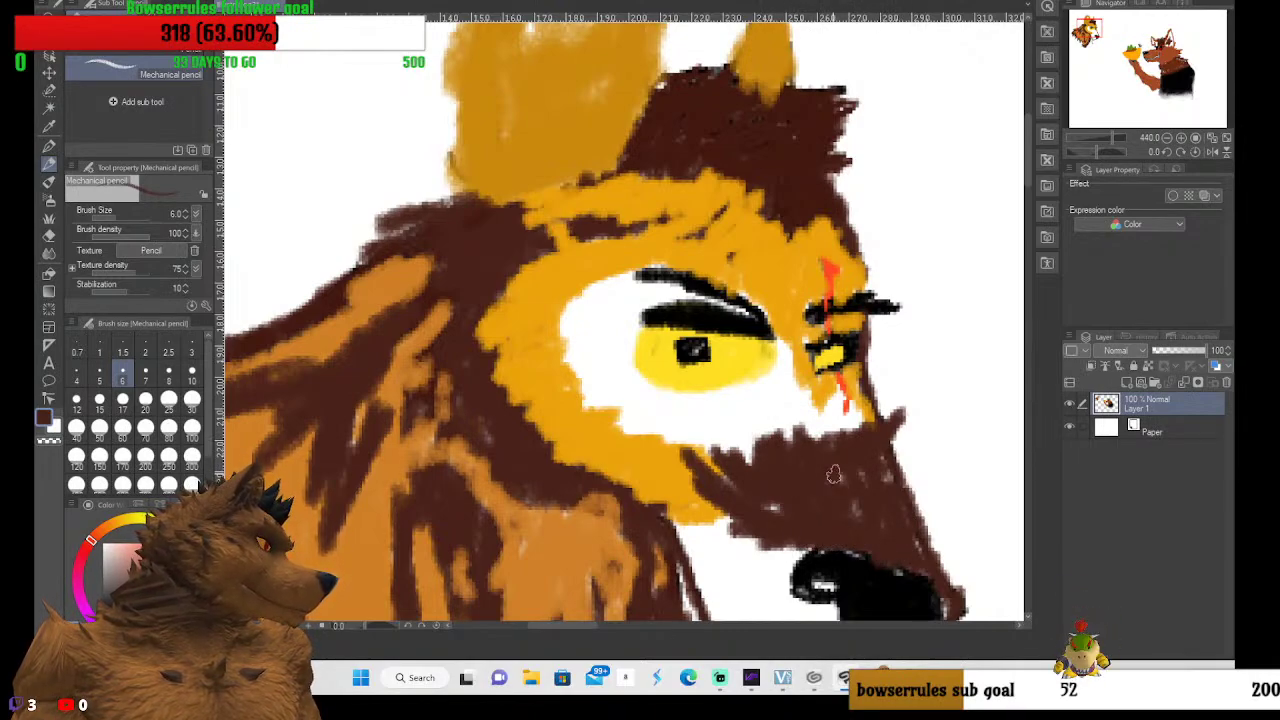
mouse_move(834, 474)
left_mouse_down()
mouse_move(849, 457)
mouse_move(877, 463)
mouse_move(771, 502)
mouse_move(706, 458)
left_mouse_up()
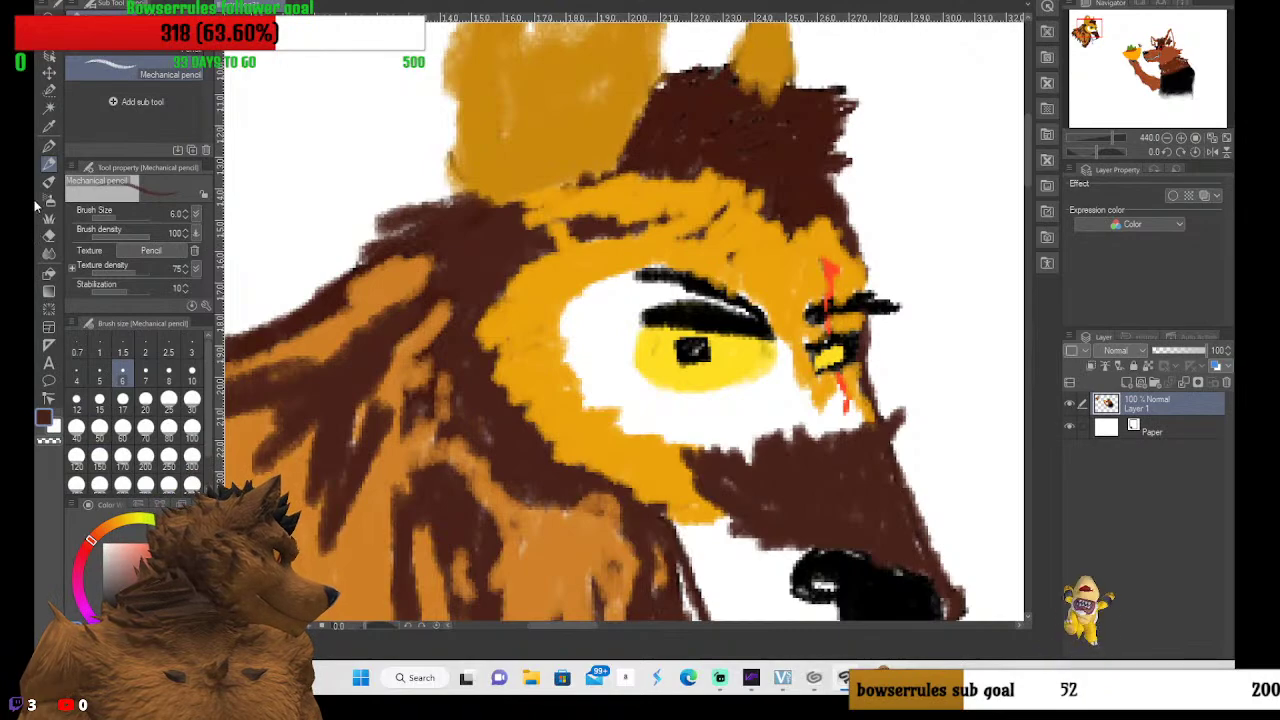
Sample the golden-orange and fill the white face around the near eye, beneath both eyes and down onto the dark muzzle with fur strokes
left_click(49, 127)
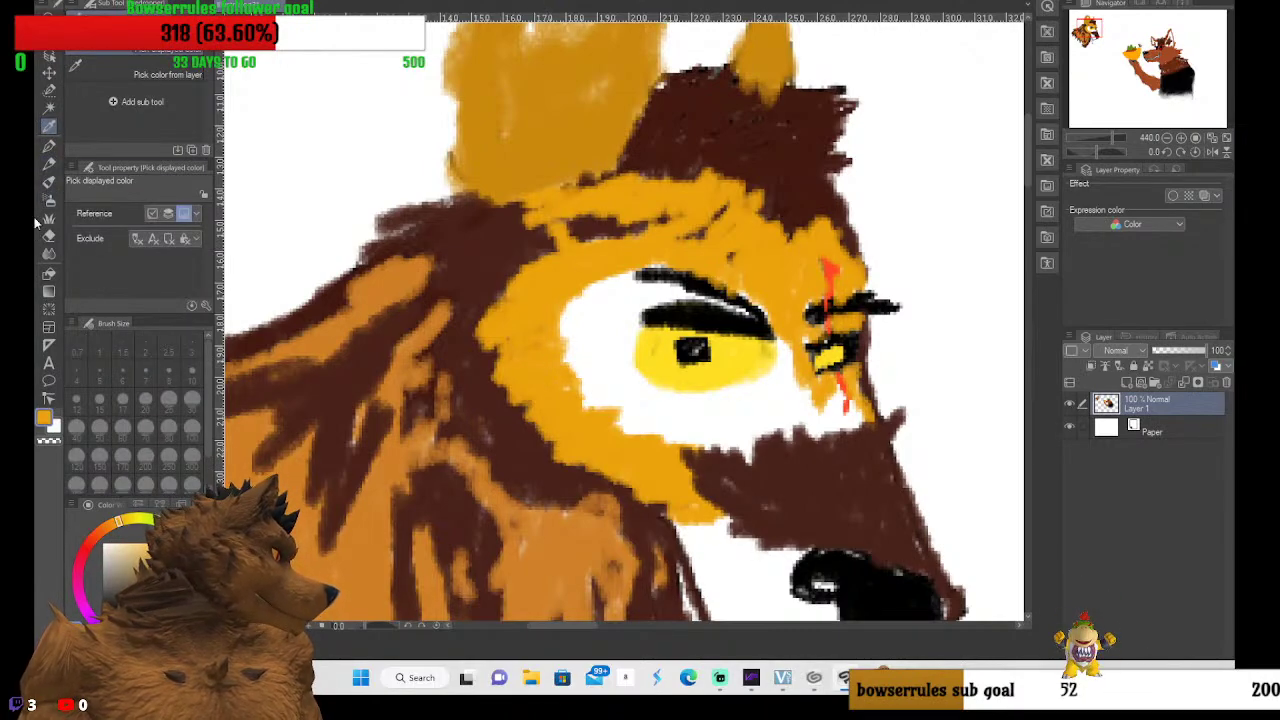
left_click(49, 163)
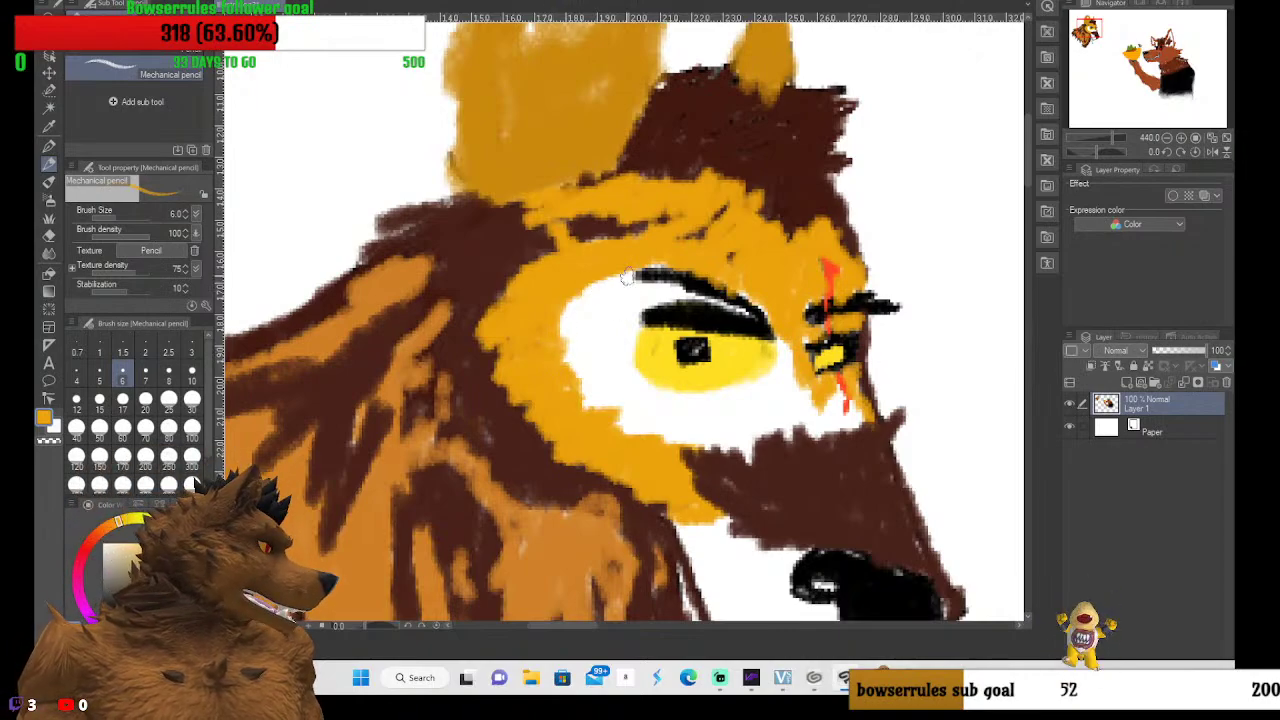
mouse_move(625, 278)
left_mouse_down()
mouse_move(584, 295)
mouse_move(625, 274)
mouse_move(574, 294)
mouse_move(682, 287)
mouse_move(741, 307)
mouse_move(665, 297)
mouse_move(552, 319)
mouse_move(617, 306)
mouse_move(543, 308)
mouse_move(635, 312)
mouse_move(549, 324)
mouse_move(628, 320)
mouse_move(559, 333)
mouse_move(604, 331)
mouse_move(582, 346)
mouse_move(640, 328)
mouse_move(551, 366)
mouse_move(636, 344)
mouse_move(563, 368)
mouse_move(624, 357)
mouse_move(569, 387)
mouse_move(602, 365)
mouse_move(575, 398)
mouse_move(618, 362)
mouse_move(612, 396)
mouse_move(628, 372)
mouse_move(586, 400)
left_mouse_up()
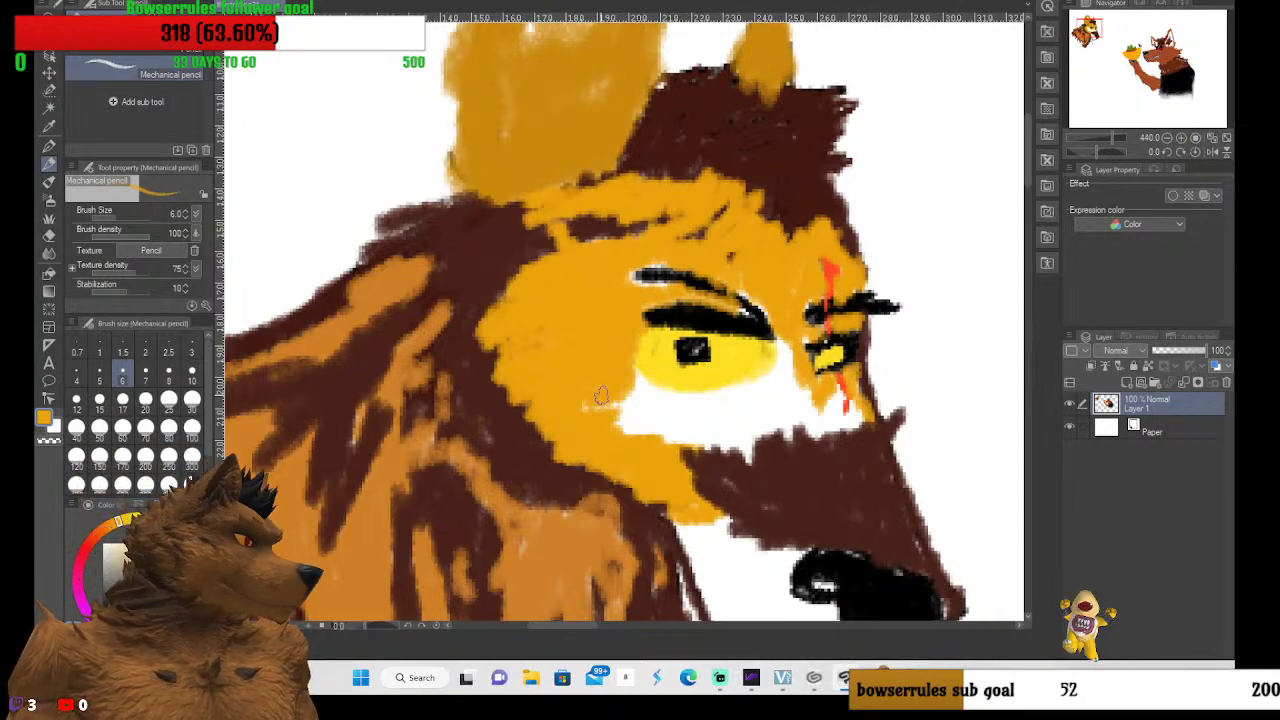
left_click_drag(634, 384, 565, 413)
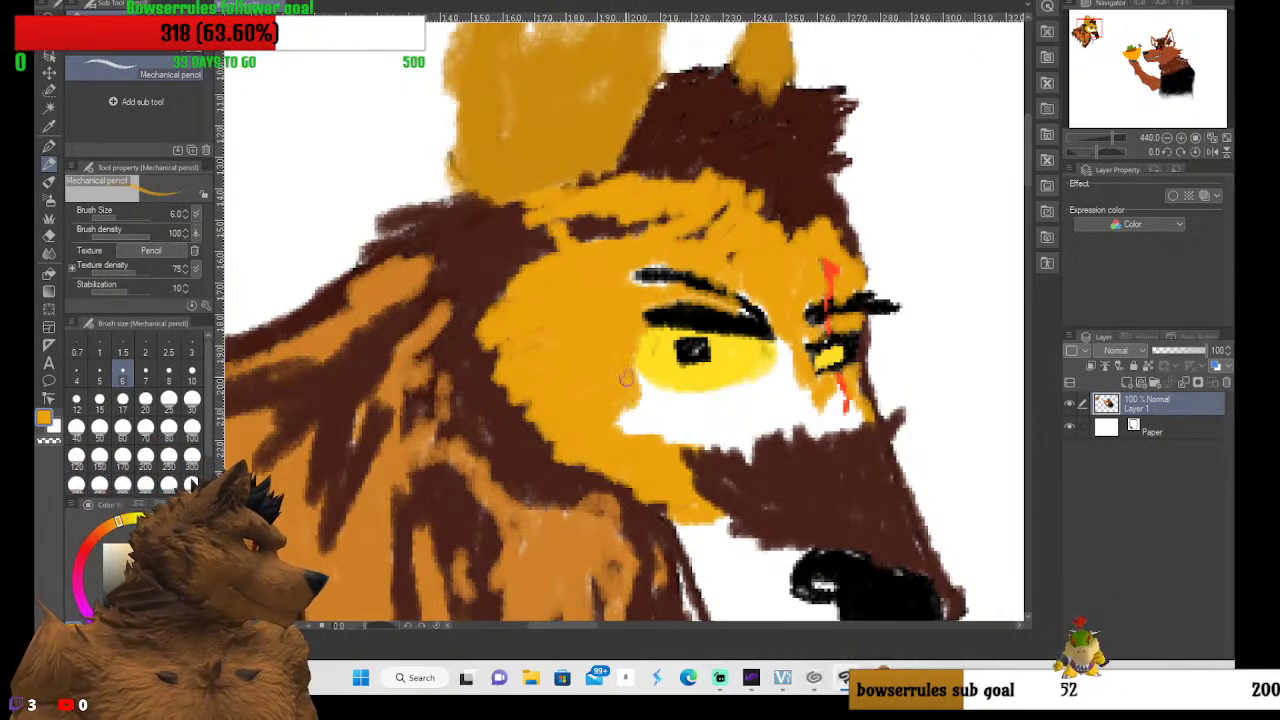
mouse_move(626, 378)
left_mouse_down()
mouse_move(640, 402)
mouse_move(622, 410)
left_mouse_up()
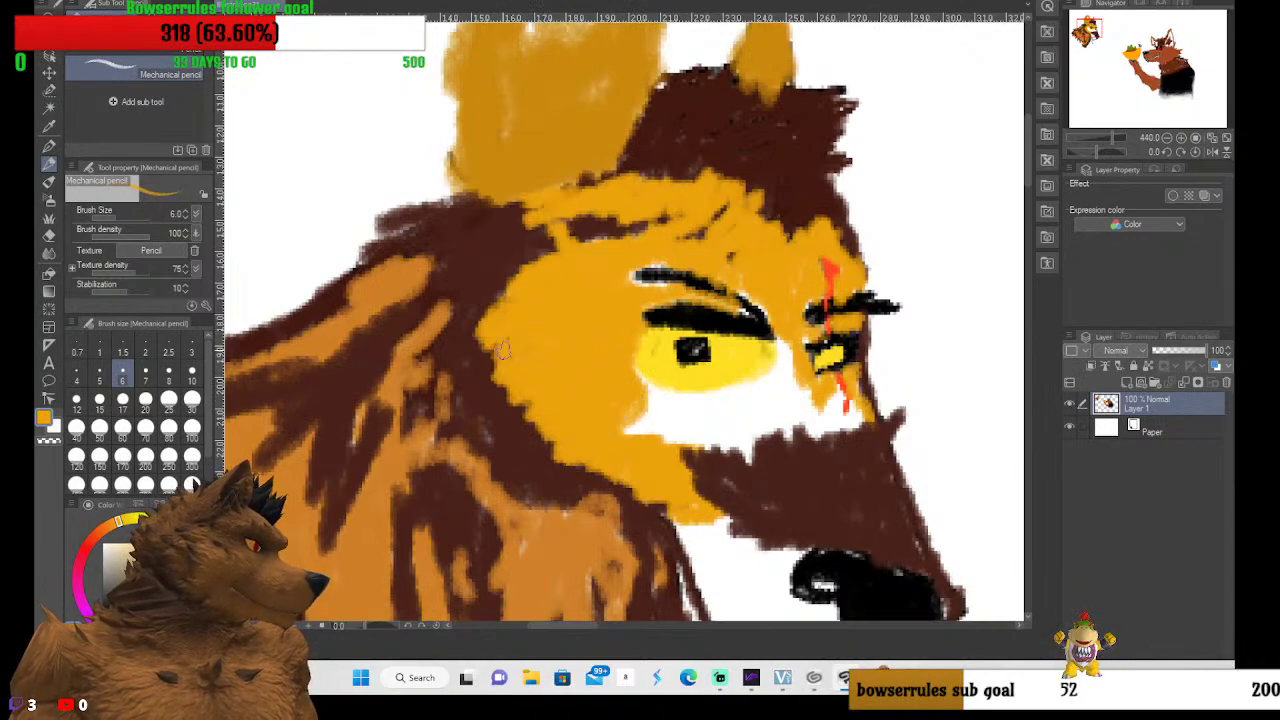
left_click_drag(512, 316, 534, 292)
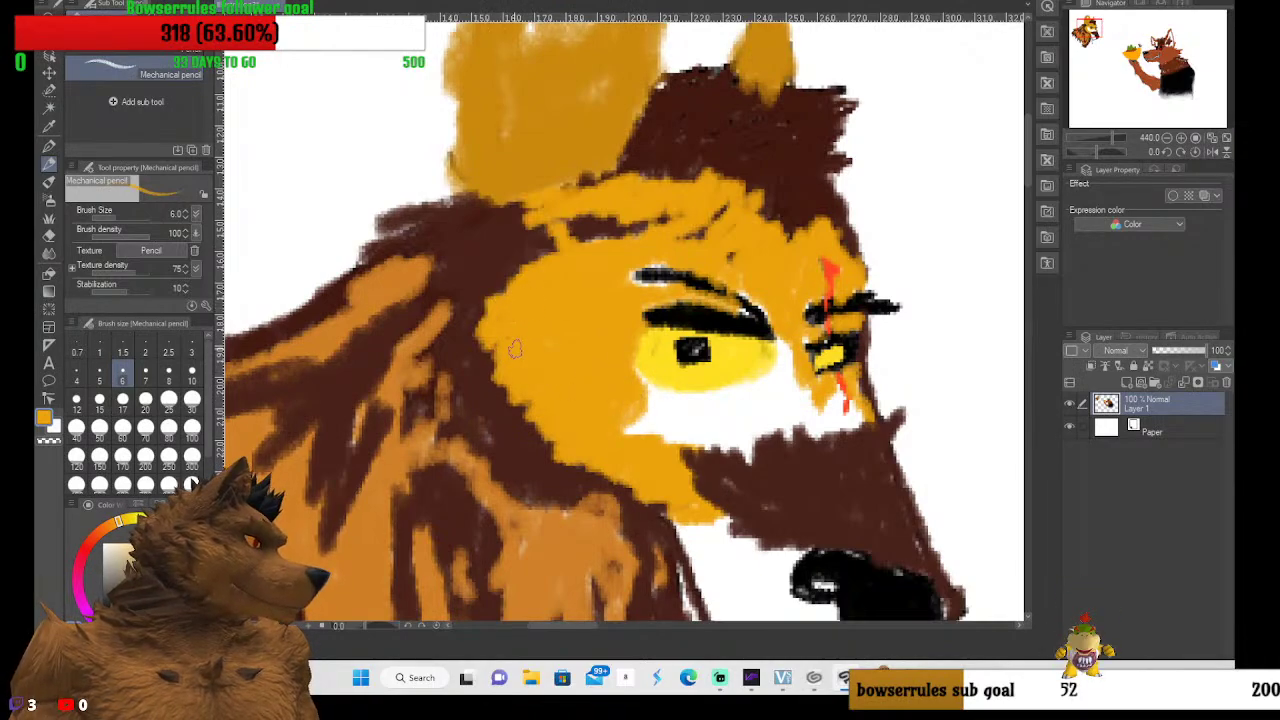
mouse_move(630, 372)
left_mouse_down()
mouse_move(648, 404)
mouse_move(628, 365)
mouse_move(646, 418)
mouse_move(631, 385)
mouse_move(631, 431)
mouse_move(642, 396)
mouse_move(646, 436)
mouse_move(642, 393)
mouse_move(663, 433)
mouse_move(623, 425)
mouse_move(655, 396)
mouse_move(671, 438)
mouse_move(663, 395)
mouse_move(686, 440)
mouse_move(665, 395)
left_mouse_up()
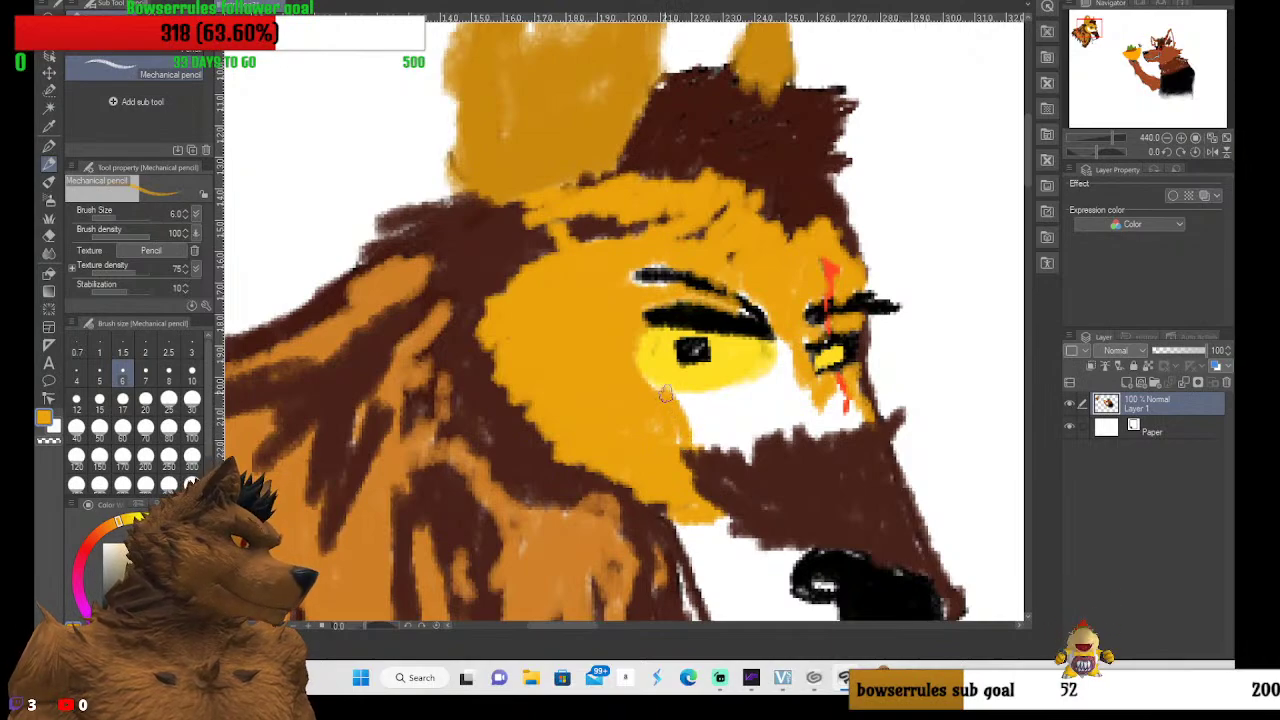
mouse_move(677, 440)
left_mouse_down()
mouse_move(686, 398)
mouse_move(708, 455)
mouse_move(674, 403)
mouse_move(704, 466)
mouse_move(700, 410)
mouse_move(724, 479)
mouse_move(690, 404)
mouse_move(726, 453)
mouse_move(712, 415)
mouse_move(676, 396)
mouse_move(721, 423)
mouse_move(742, 472)
mouse_move(713, 408)
mouse_move(773, 473)
mouse_move(742, 418)
mouse_move(747, 451)
mouse_move(730, 401)
mouse_move(760, 467)
mouse_move(747, 426)
mouse_move(785, 463)
mouse_move(778, 438)
mouse_move(790, 463)
mouse_move(793, 436)
mouse_move(808, 469)
mouse_move(793, 426)
mouse_move(788, 437)
mouse_move(787, 347)
mouse_move(783, 421)
mouse_move(777, 340)
mouse_move(759, 438)
mouse_move(773, 395)
mouse_move(724, 419)
mouse_move(774, 393)
mouse_move(701, 408)
mouse_move(776, 379)
mouse_move(735, 402)
mouse_move(628, 413)
mouse_move(776, 401)
mouse_move(777, 441)
mouse_move(781, 419)
mouse_move(795, 449)
mouse_move(799, 431)
mouse_move(819, 481)
mouse_move(806, 410)
mouse_move(823, 426)
mouse_move(791, 404)
mouse_move(815, 445)
mouse_move(803, 416)
mouse_move(826, 420)
mouse_move(836, 392)
mouse_move(830, 440)
mouse_move(868, 432)
left_mouse_up()
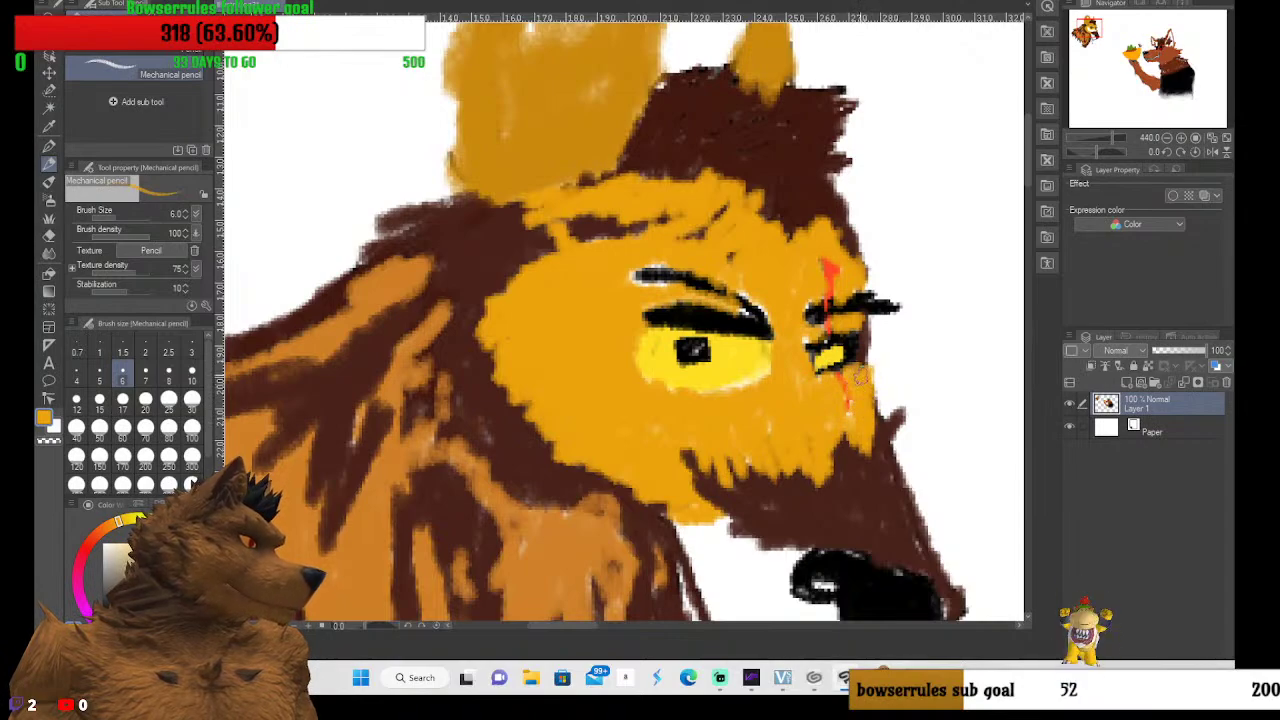
mouse_move(860, 372)
left_mouse_down()
mouse_move(864, 403)
mouse_move(870, 391)
mouse_move(886, 403)
mouse_move(866, 452)
left_mouse_up()
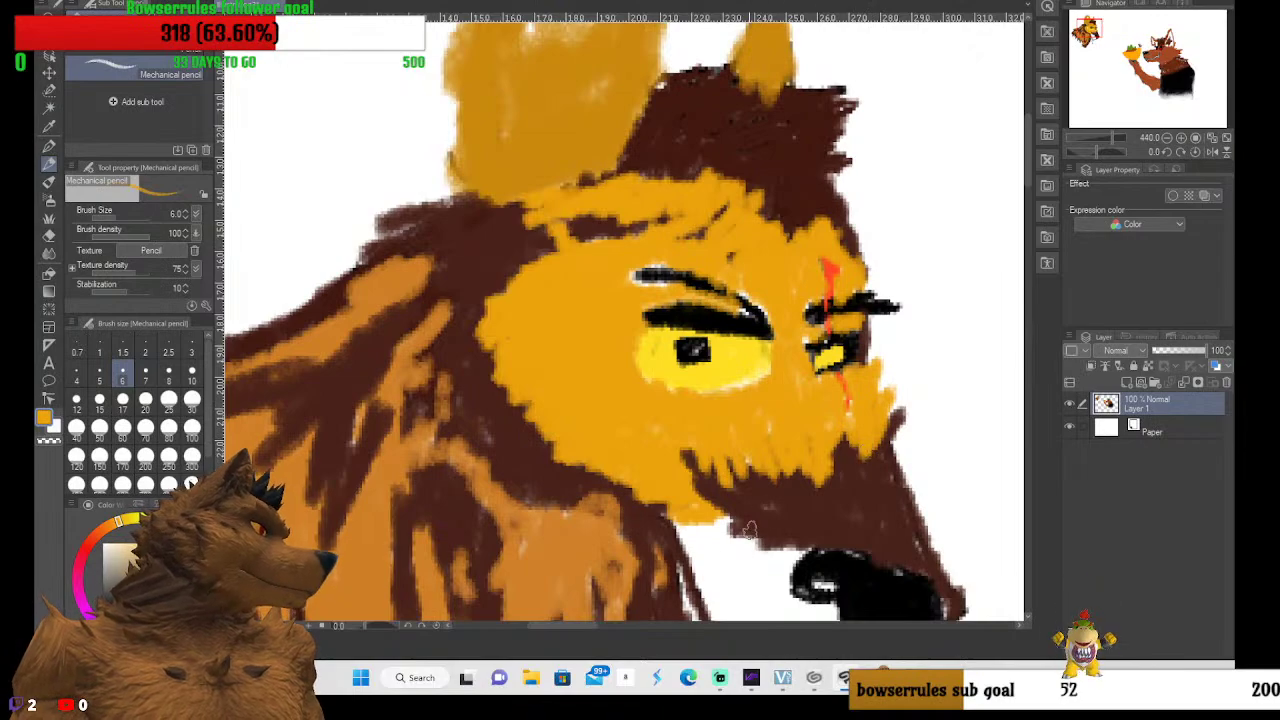
Paint golden-orange on the side of the muzzle beneath the dark brown patch, and touch up the forehead above the near eyebrow
mouse_move(792, 558)
left_mouse_down()
mouse_move(721, 551)
mouse_move(710, 541)
mouse_move(728, 533)
mouse_move(711, 517)
mouse_move(742, 525)
mouse_move(735, 543)
mouse_move(792, 530)
mouse_move(787, 551)
mouse_move(811, 548)
mouse_move(731, 575)
mouse_move(712, 570)
mouse_move(730, 546)
mouse_move(691, 540)
mouse_move(715, 533)
mouse_move(675, 529)
mouse_move(730, 521)
mouse_move(753, 538)
mouse_move(683, 564)
mouse_move(727, 560)
mouse_move(695, 551)
mouse_move(705, 570)
mouse_move(787, 578)
mouse_move(706, 586)
left_mouse_up()
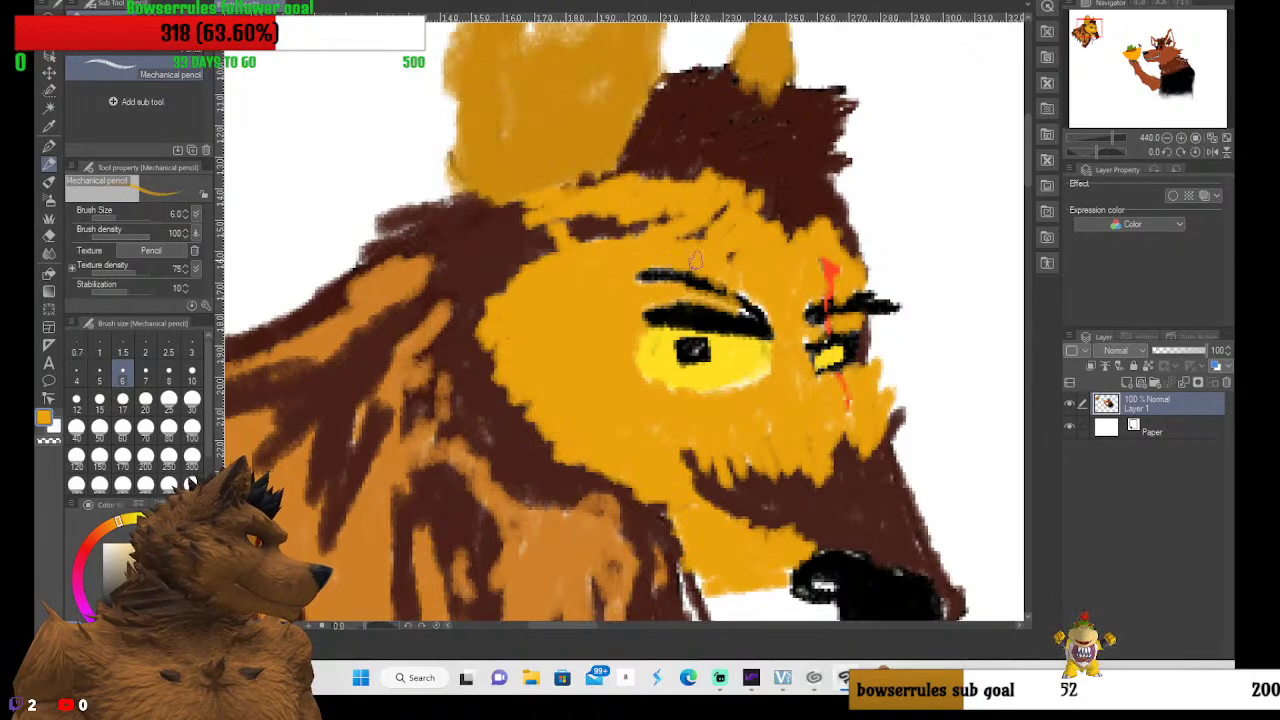
mouse_move(633, 247)
left_mouse_down()
mouse_move(590, 240)
mouse_move(718, 245)
left_mouse_up()
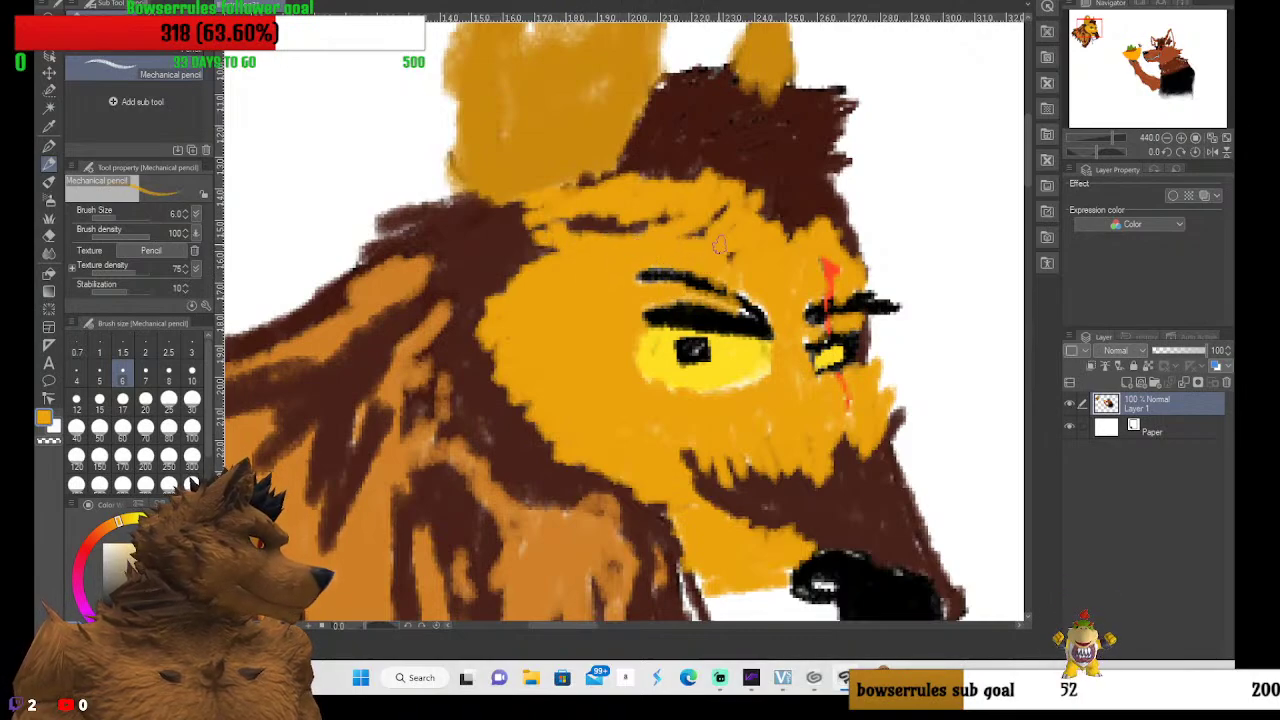
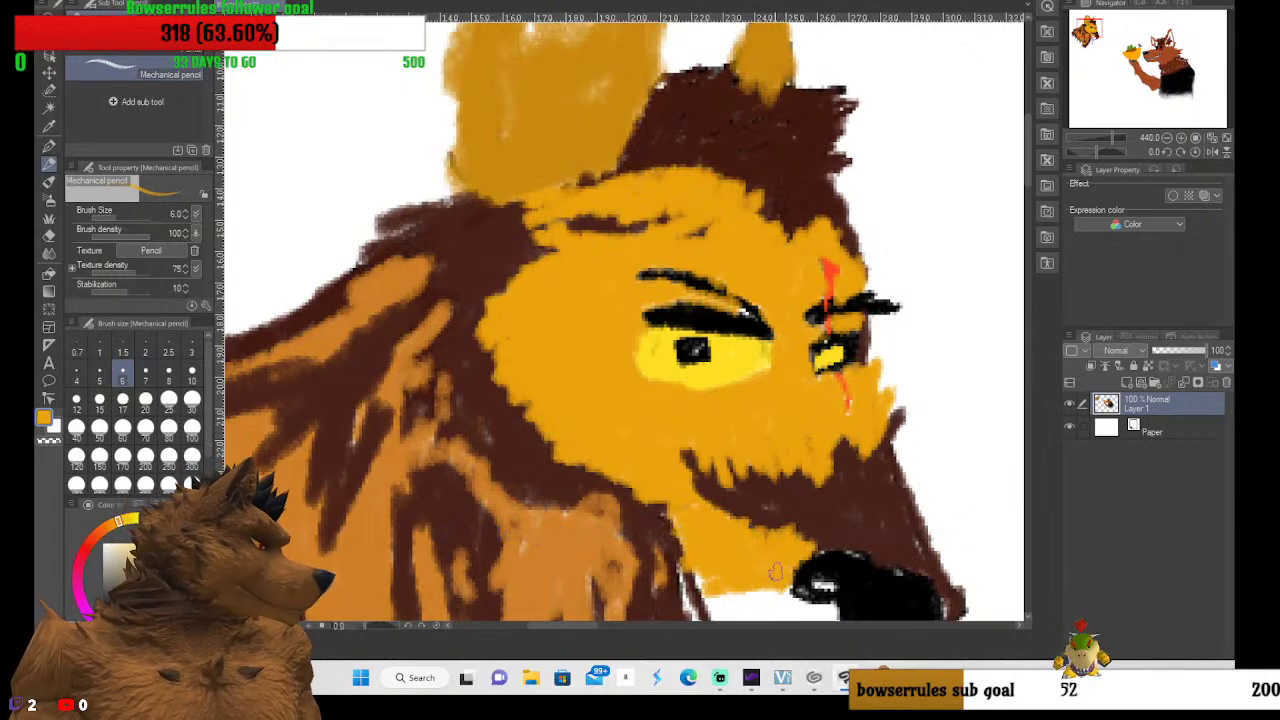
scroll(740, 590, "down", 1)
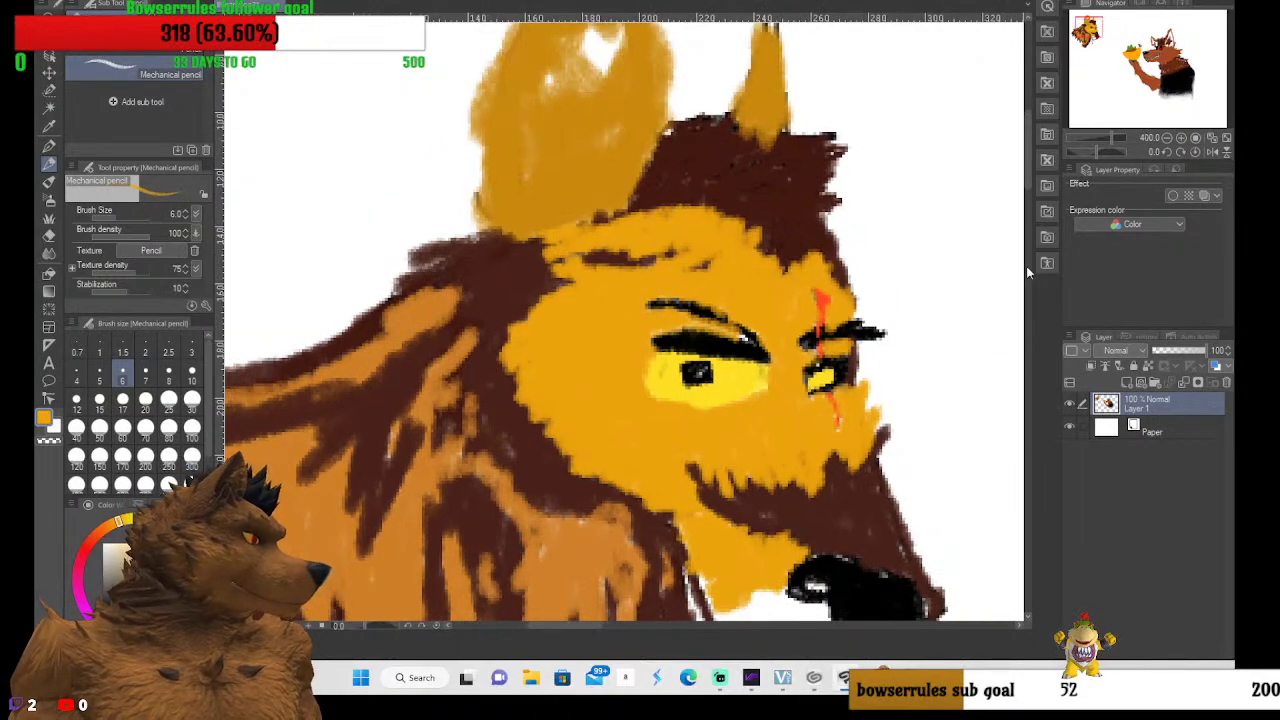
left_click_drag(1026, 180, 1024, 215)
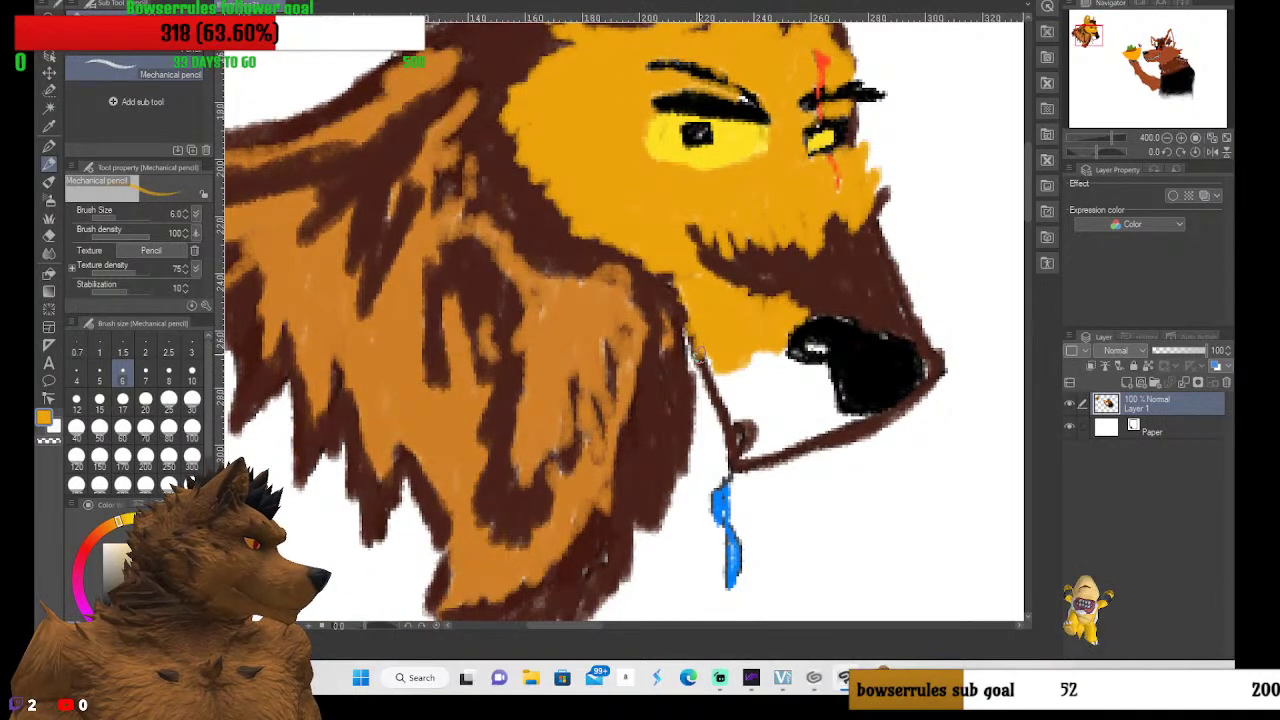
left_click_drag(710, 370, 728, 381)
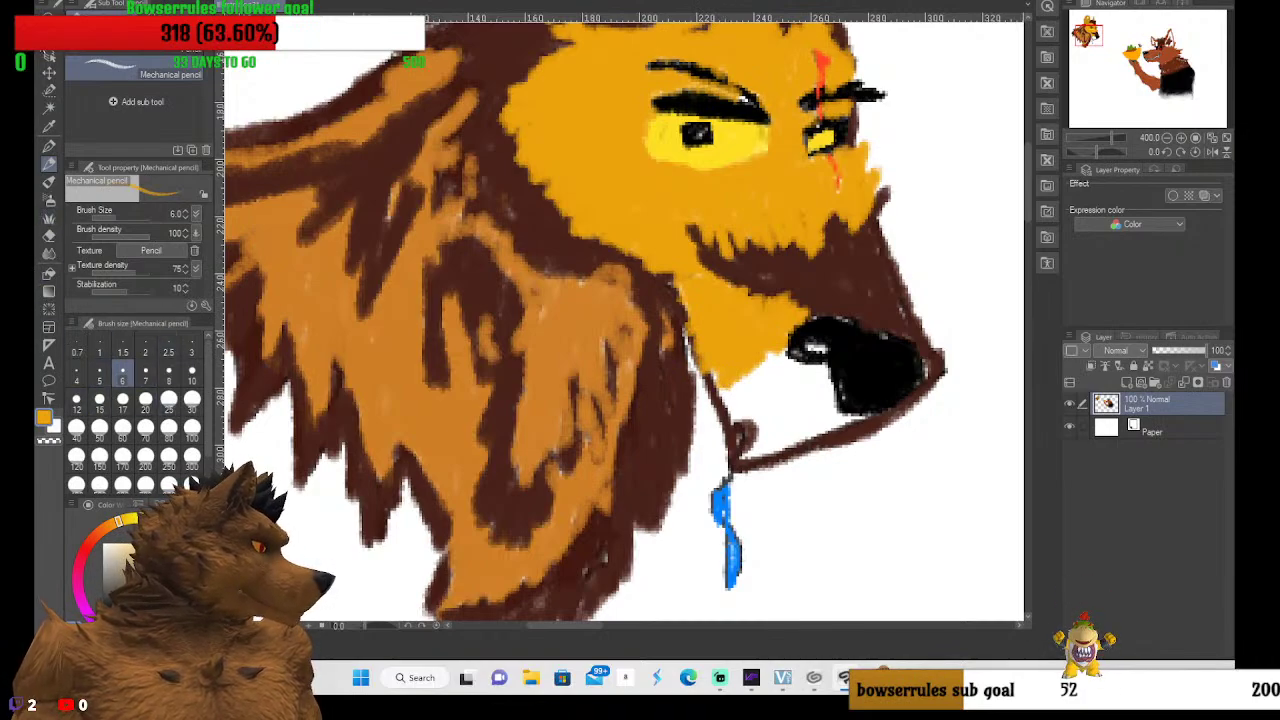
Sample the dark brown and draw a cheek stripe from the muzzle back into the neck fur, adding streaks near the mouth outline
left_click(48, 125)
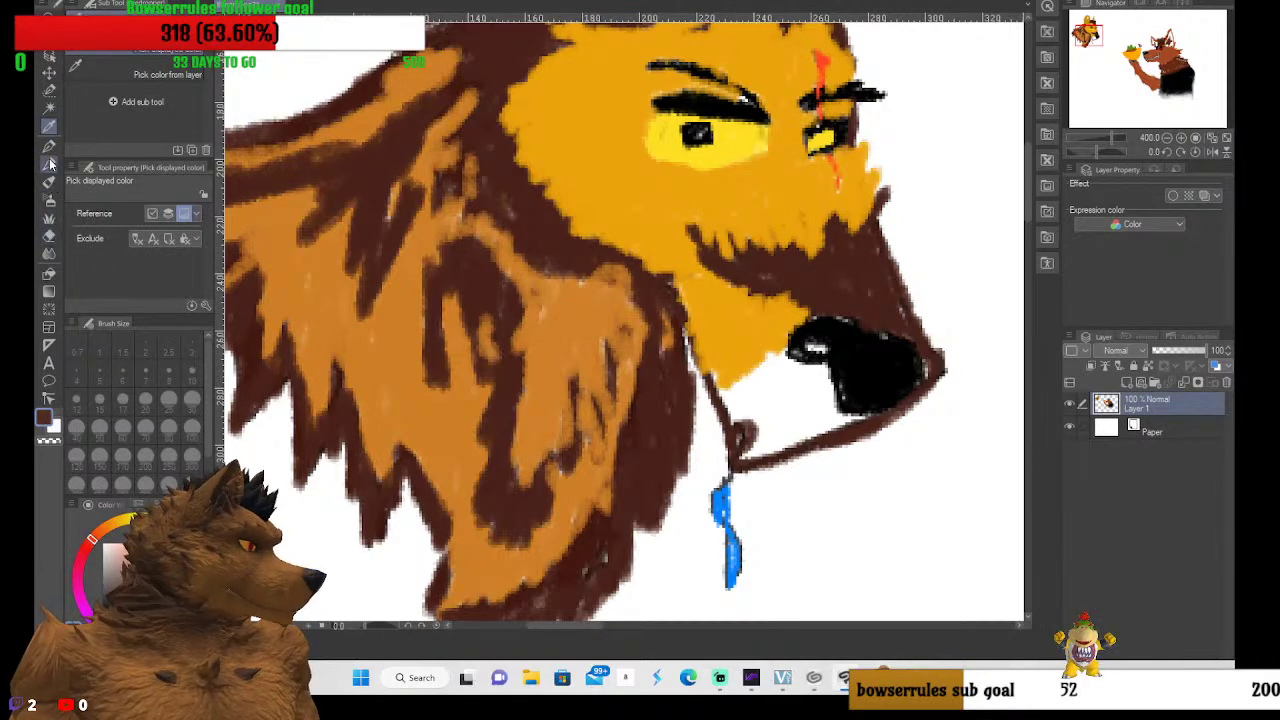
left_click(50, 164)
mouse_move(690, 345)
left_mouse_down()
mouse_move(740, 326)
mouse_move(692, 362)
mouse_move(746, 360)
mouse_move(722, 376)
mouse_move(715, 269)
mouse_move(716, 287)
mouse_move(693, 230)
mouse_move(702, 260)
mouse_move(663, 208)
mouse_move(636, 206)
mouse_move(616, 240)
mouse_move(630, 201)
mouse_move(644, 210)
mouse_move(630, 174)
mouse_move(658, 205)
mouse_move(651, 196)
mouse_move(695, 213)
mouse_move(728, 263)
mouse_move(730, 246)
mouse_move(777, 252)
mouse_move(864, 227)
mouse_move(828, 225)
left_mouse_up()
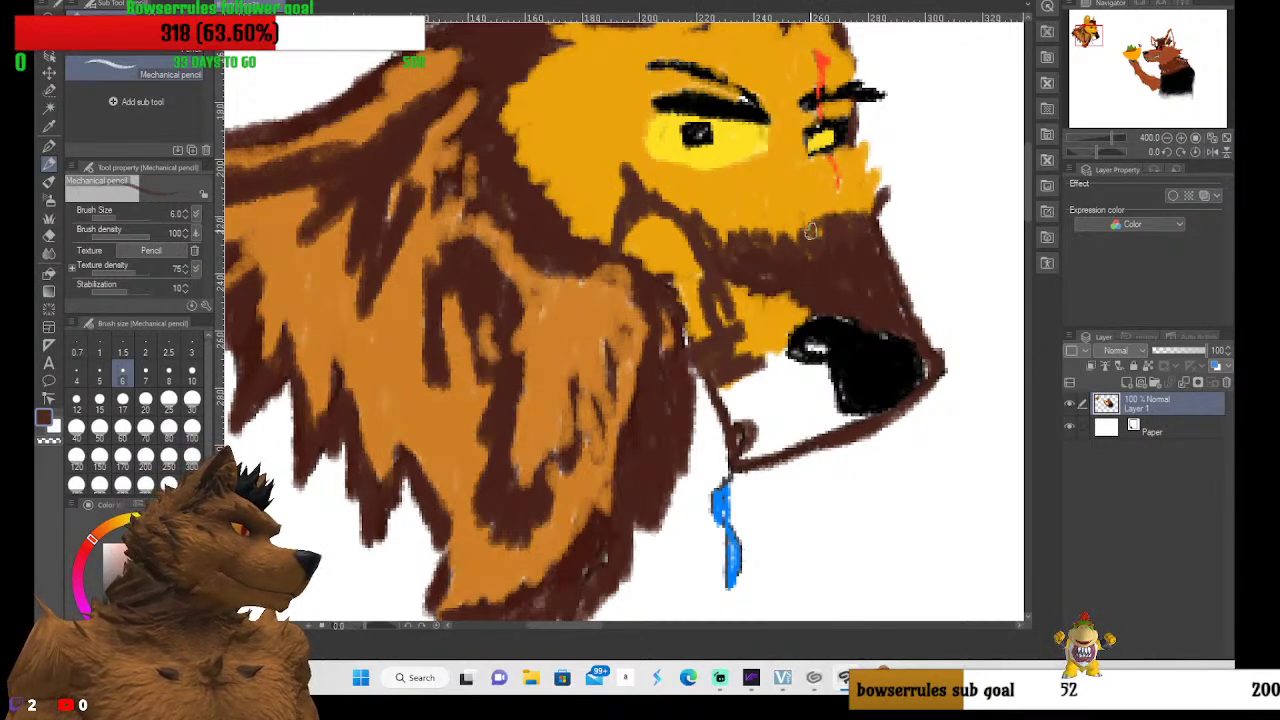
mouse_move(687, 247)
left_mouse_down()
mouse_move(672, 280)
mouse_move(668, 258)
mouse_move(688, 232)
mouse_move(656, 290)
mouse_move(673, 290)
mouse_move(668, 195)
mouse_move(602, 135)
mouse_move(380, 72)
left_mouse_up()
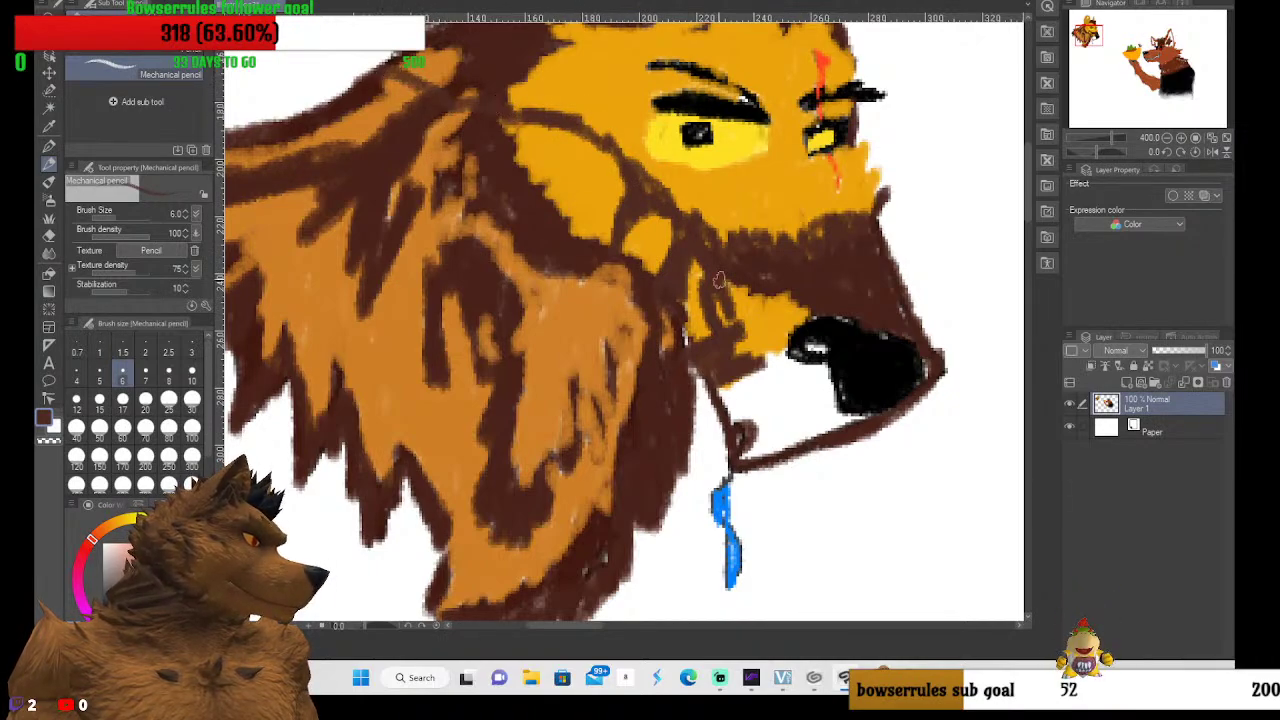
mouse_move(742, 350)
left_mouse_down()
mouse_move(748, 302)
mouse_move(738, 340)
mouse_move(746, 300)
mouse_move(730, 318)
left_mouse_up()
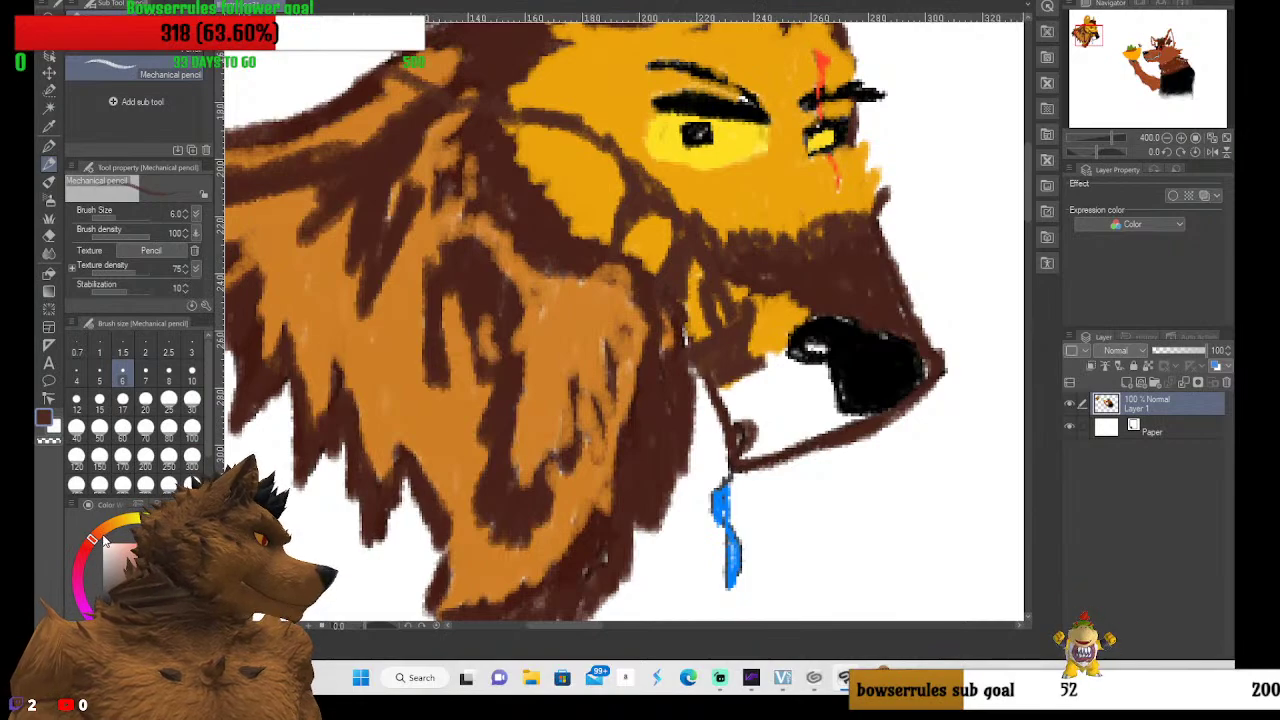
Sample the golden-orange and fill most of the white lower muzzle between the mouth corner and the black nose
left_click(48, 125)
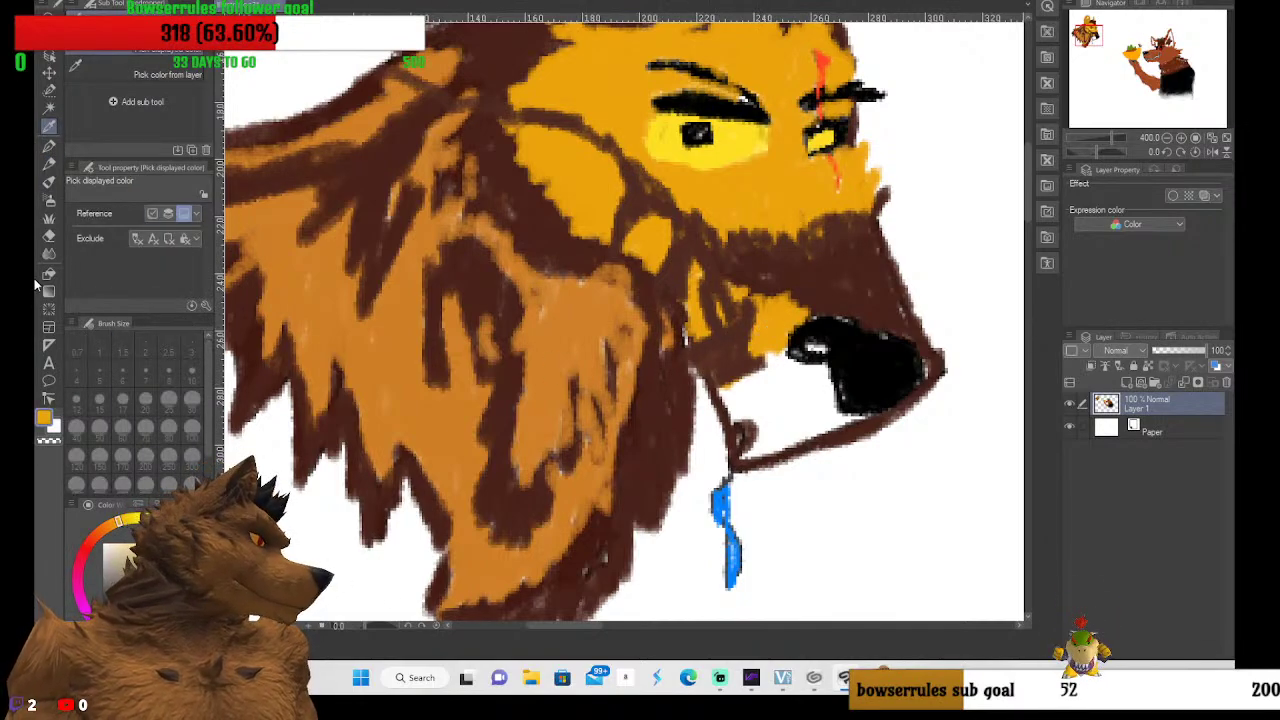
left_click(48, 164)
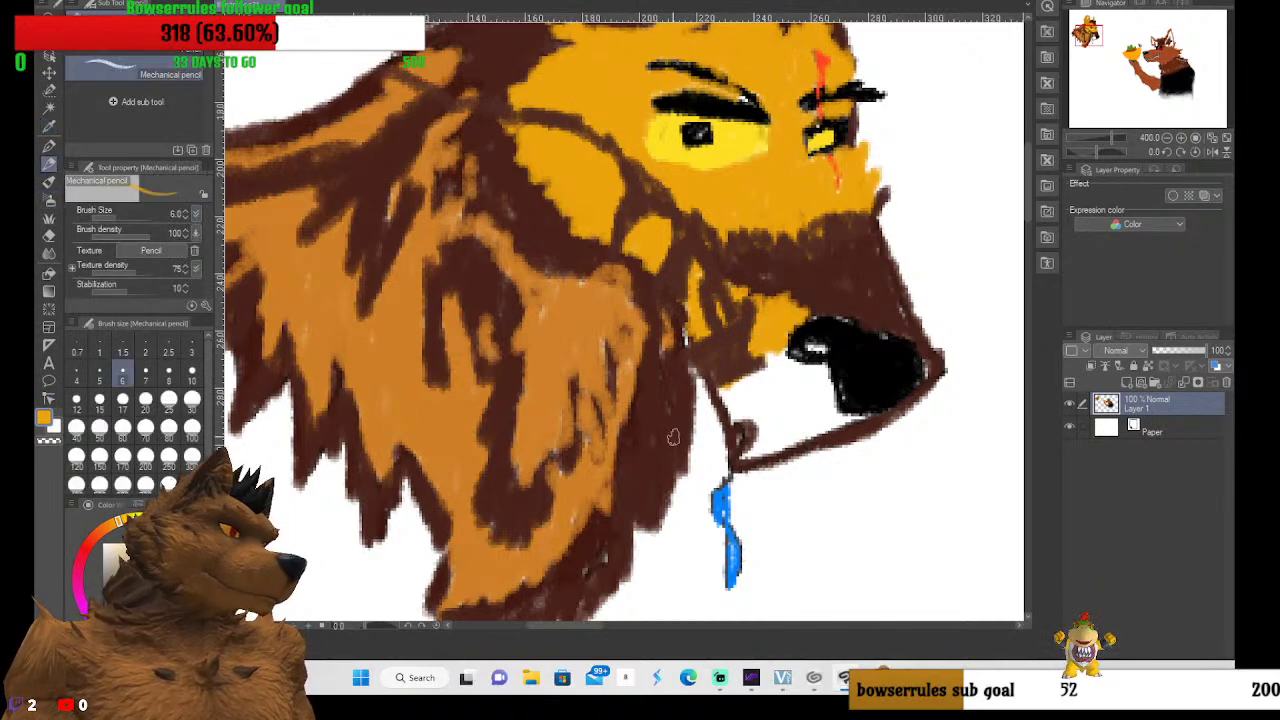
mouse_move(727, 390)
left_mouse_down()
mouse_move(730, 425)
mouse_move(738, 380)
mouse_move(757, 388)
mouse_move(740, 425)
mouse_move(765, 370)
mouse_move(738, 398)
mouse_move(775, 360)
mouse_move(780, 386)
mouse_move(756, 415)
mouse_move(795, 372)
left_mouse_up()
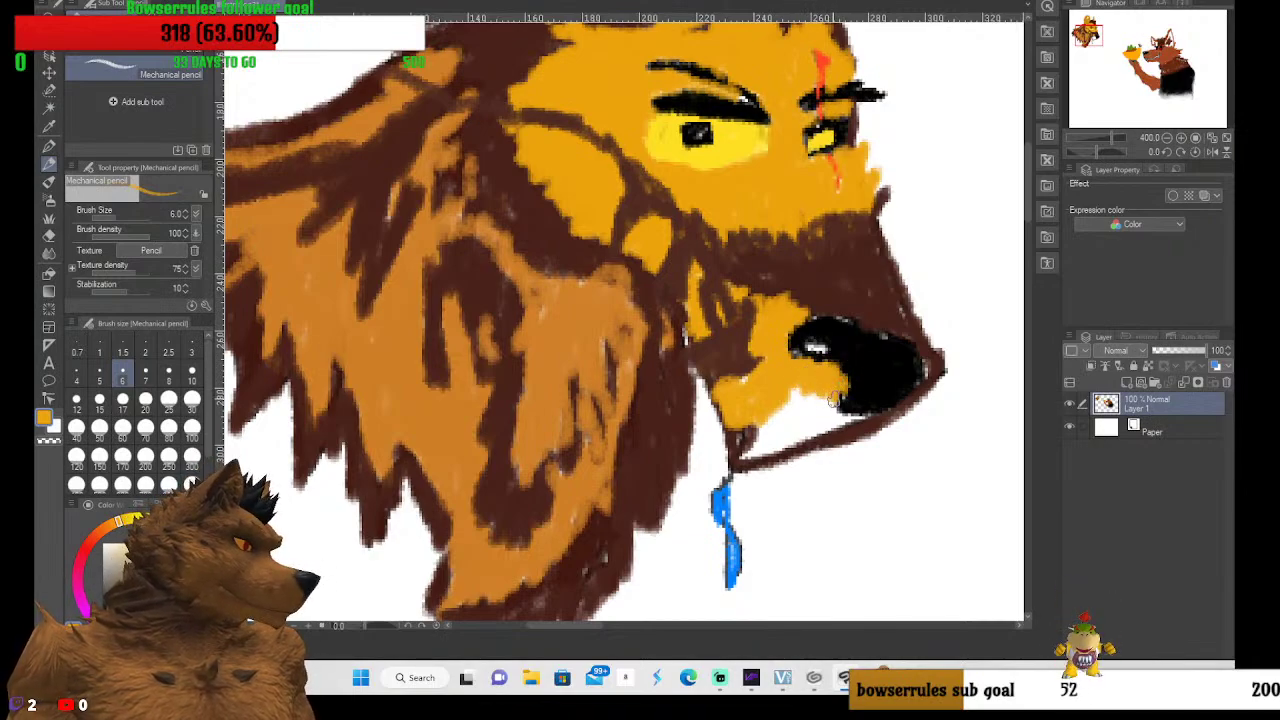
mouse_move(832, 398)
left_mouse_down()
mouse_move(815, 438)
mouse_move(847, 428)
mouse_move(799, 436)
mouse_move(838, 434)
mouse_move(794, 432)
mouse_move(750, 402)
left_mouse_up()
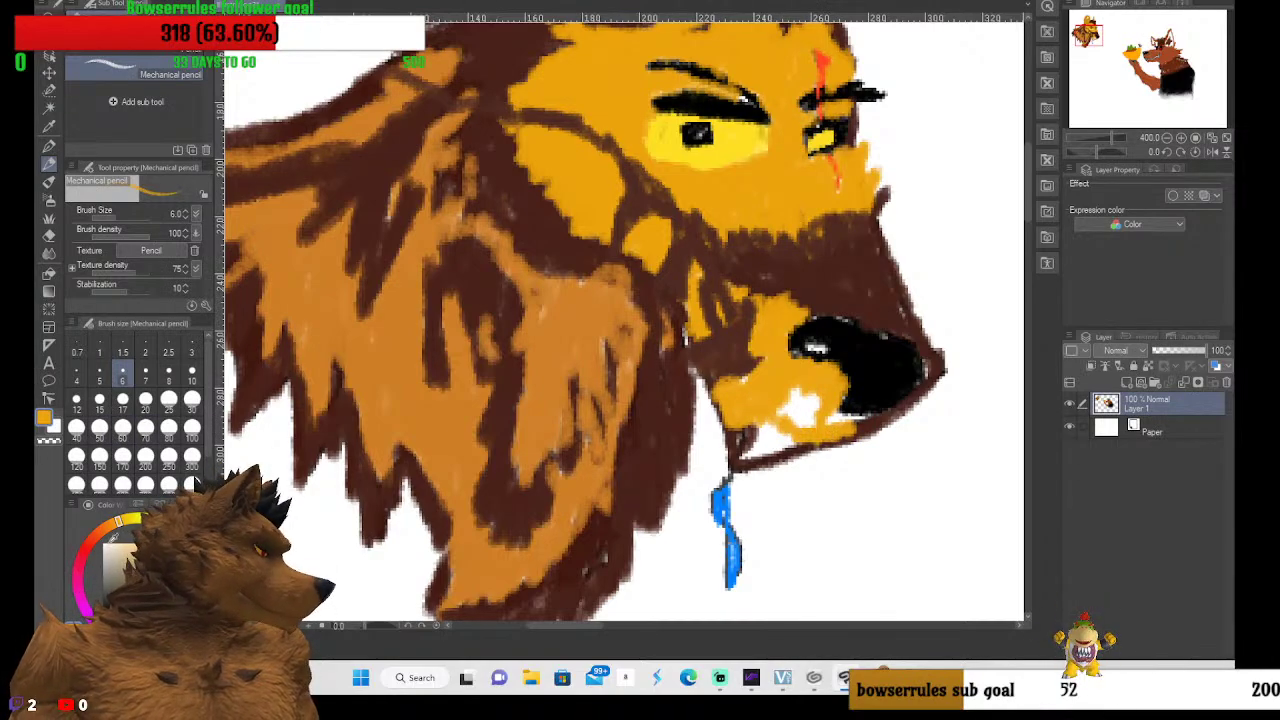
Sample the dark brown and fill the white lower jaw, adding fur strokes around the mouth corner and behind the cheek
key("i")
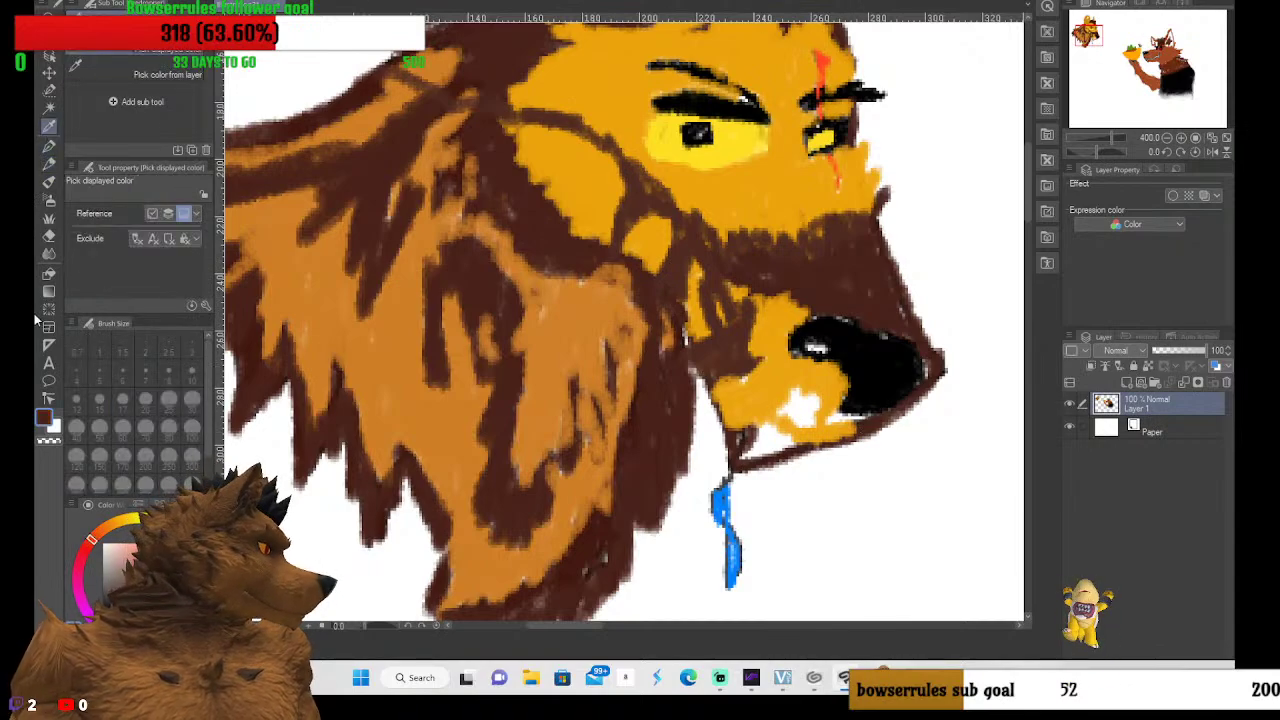
left_click(47, 164)
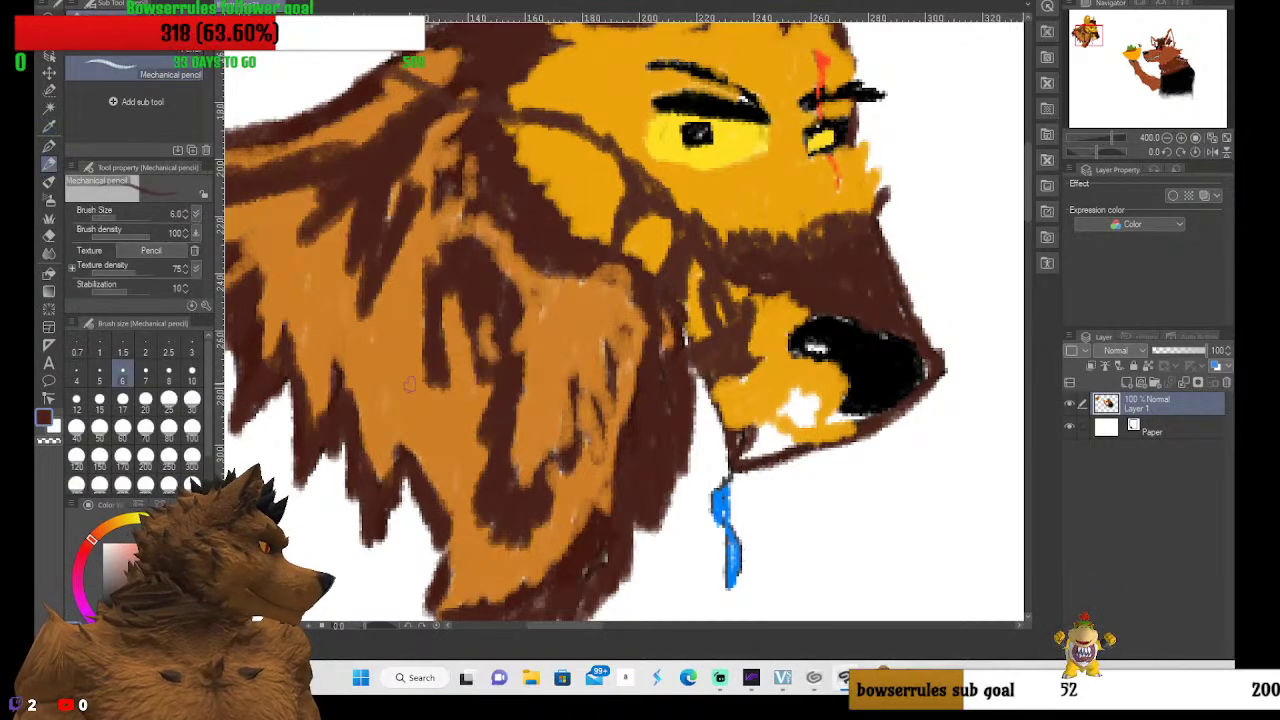
mouse_move(850, 425)
left_mouse_down()
mouse_move(864, 426)
mouse_move(802, 417)
mouse_move(799, 399)
mouse_move(795, 417)
mouse_move(784, 407)
mouse_move(809, 400)
mouse_move(814, 416)
mouse_move(814, 402)
mouse_move(809, 422)
mouse_move(752, 451)
mouse_move(771, 424)
mouse_move(746, 459)
mouse_move(801, 444)
mouse_move(741, 460)
mouse_move(781, 405)
mouse_move(774, 447)
mouse_move(789, 395)
mouse_move(808, 386)
mouse_move(752, 386)
left_mouse_up()
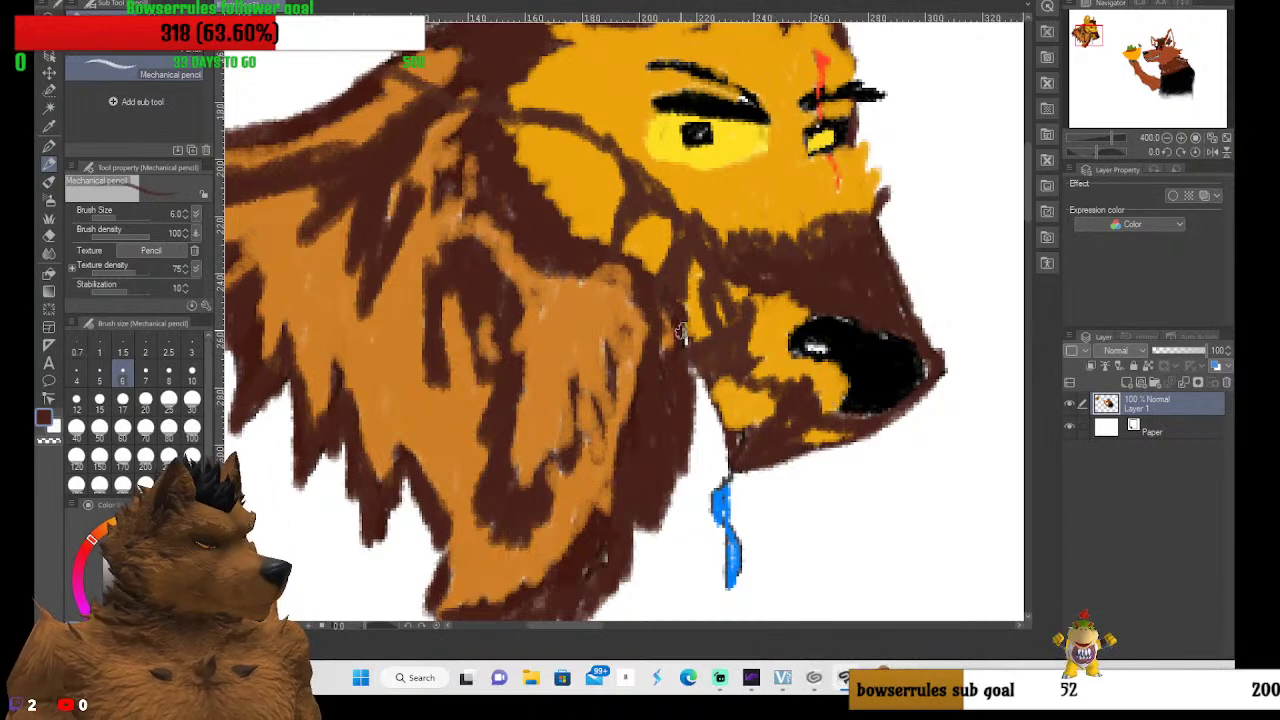
mouse_move(678, 330)
left_mouse_down()
mouse_move(688, 322)
mouse_move(731, 420)
left_mouse_up()
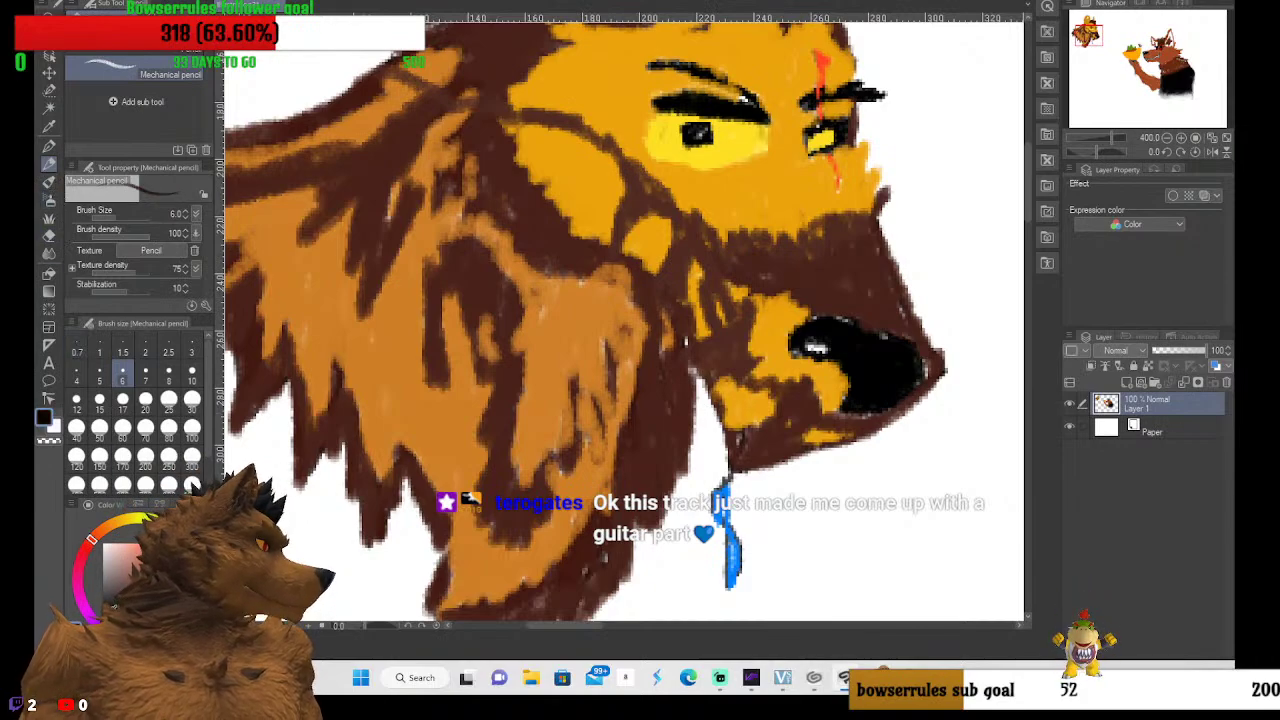
Paint the front of the mouth opening black with a size 4 pencil, and thicken the drip beneath it in the sampled blue
left_click(80, 378)
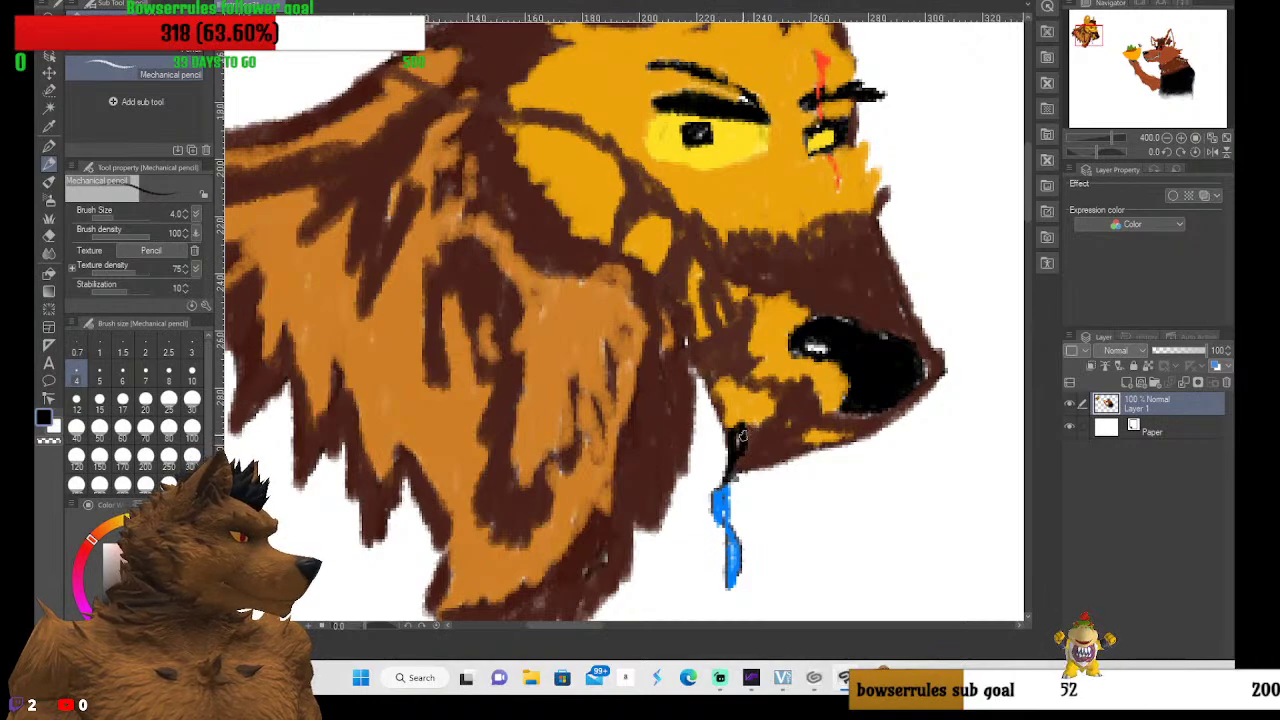
left_click_drag(740, 438, 731, 470)
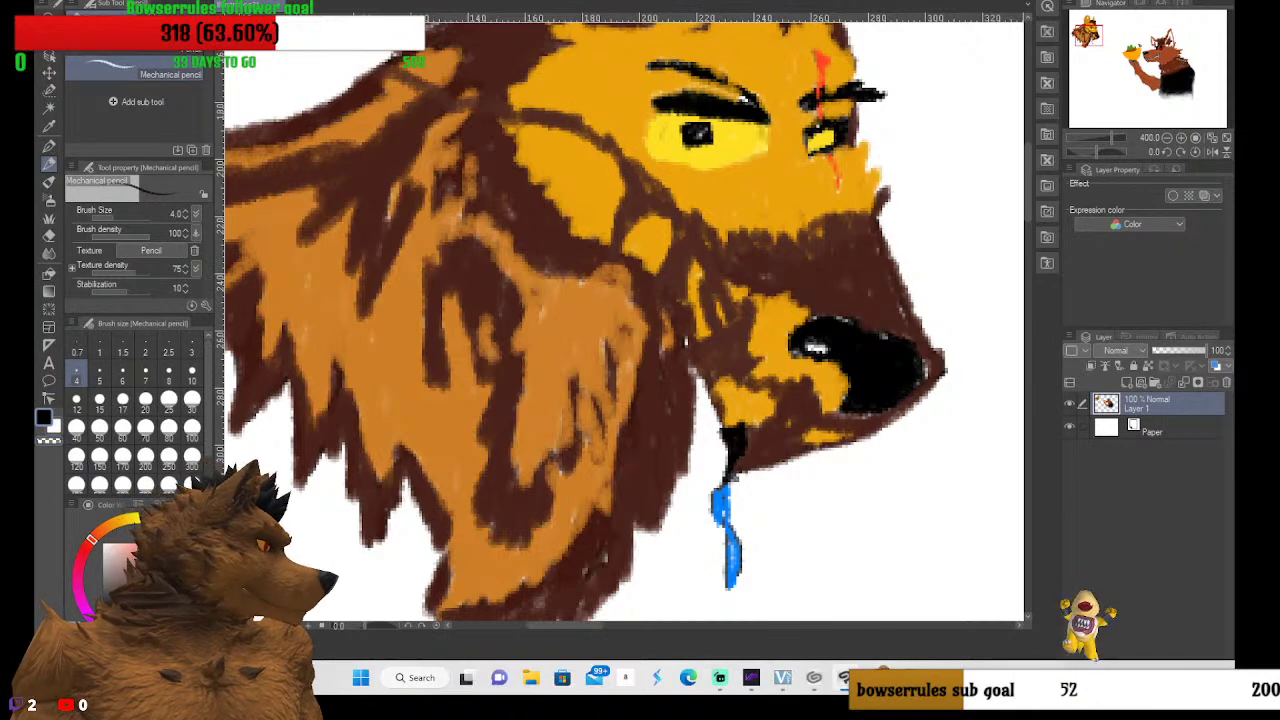
key("x")
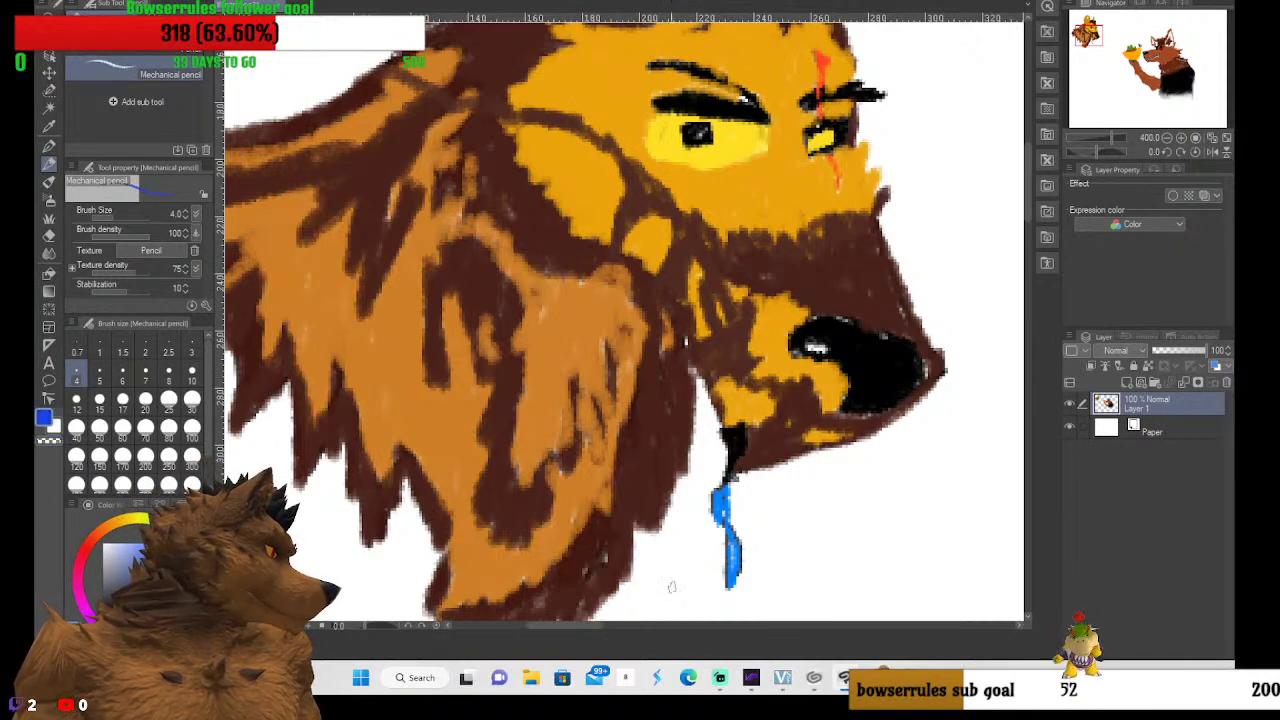
left_click(48, 126)
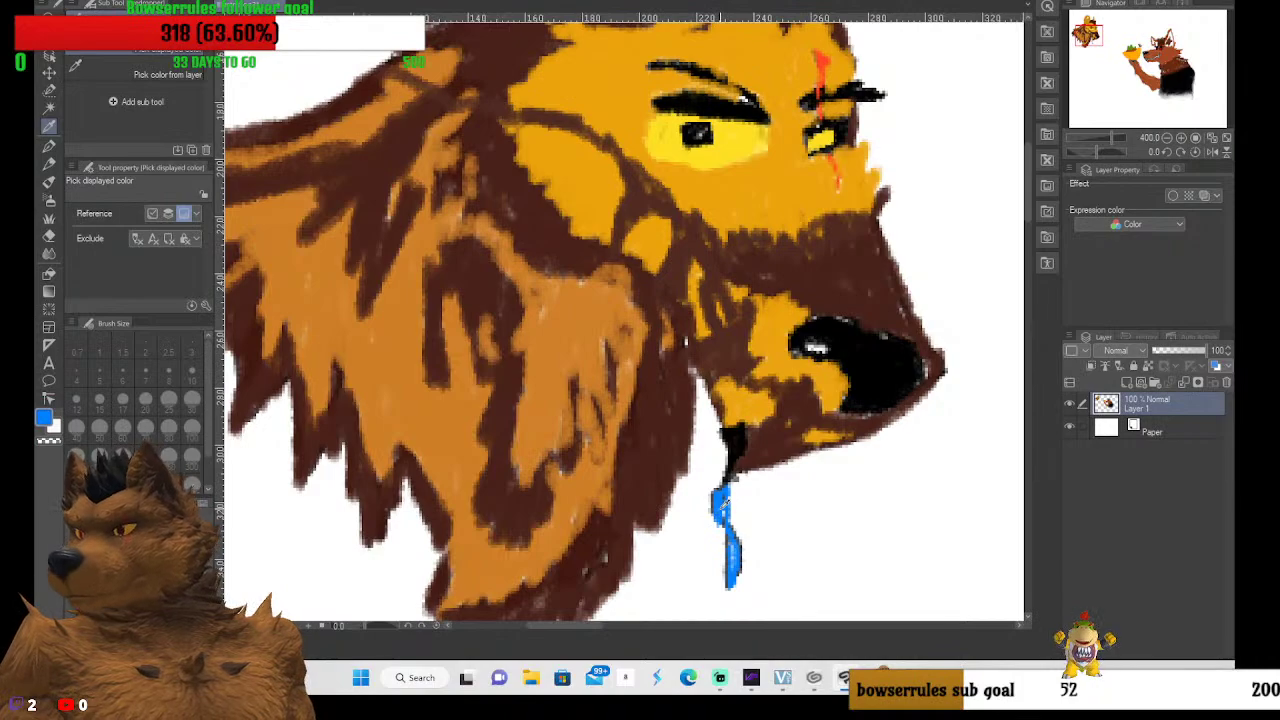
left_click(50, 164)
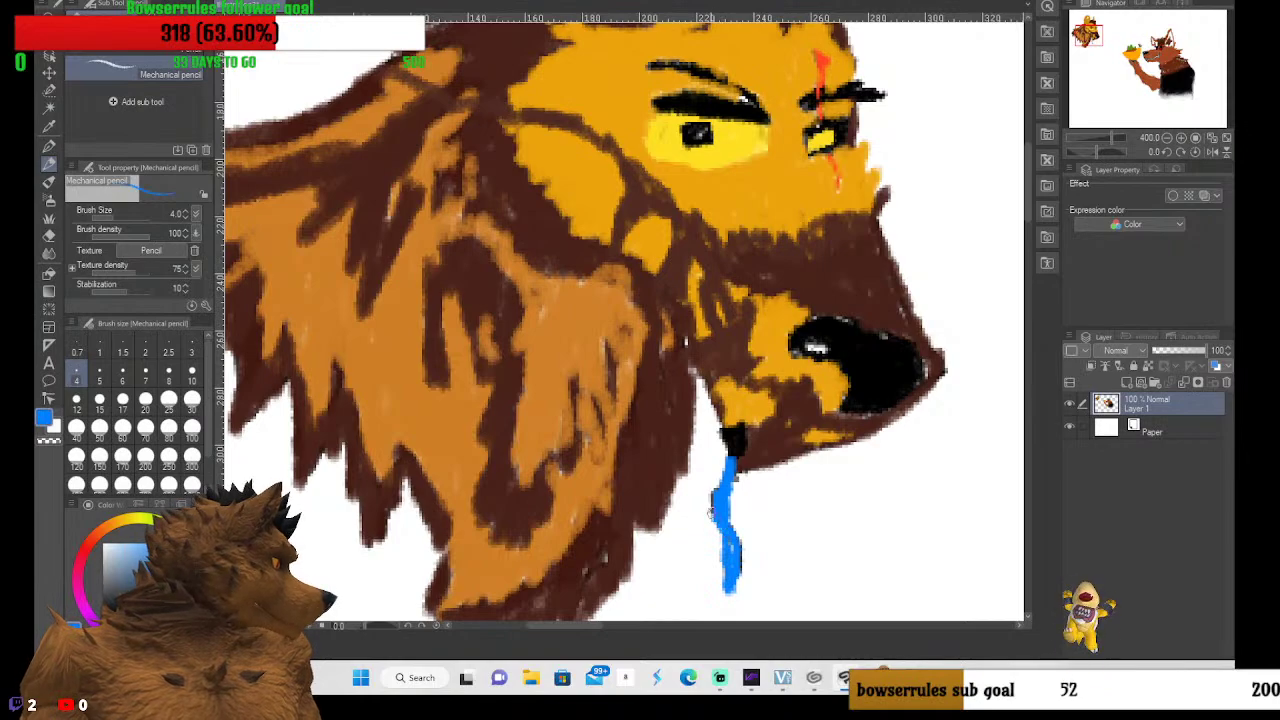
Examine the coloured wolf head up close and compare it with the taco-holding character on the whole canvas
scroll(620, 320, "down", 3)
scroll(620, 320, "up", 2)
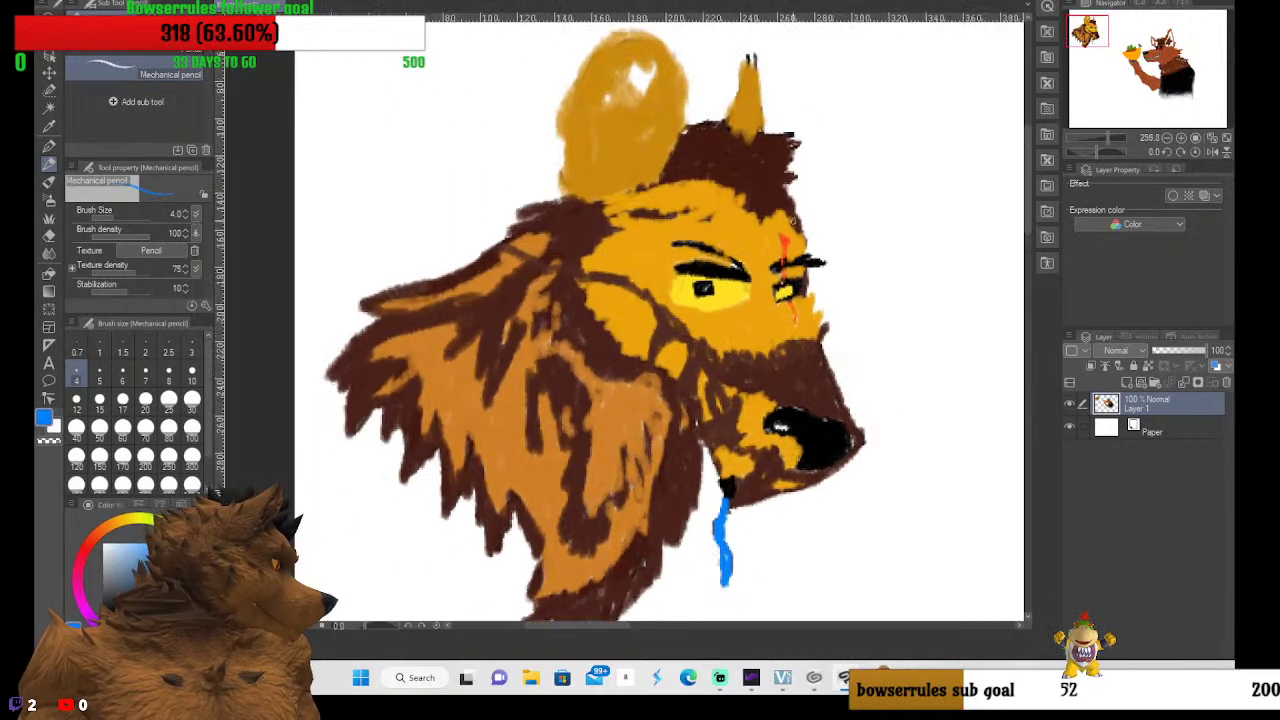
scroll(1025, 152, "down", 3)
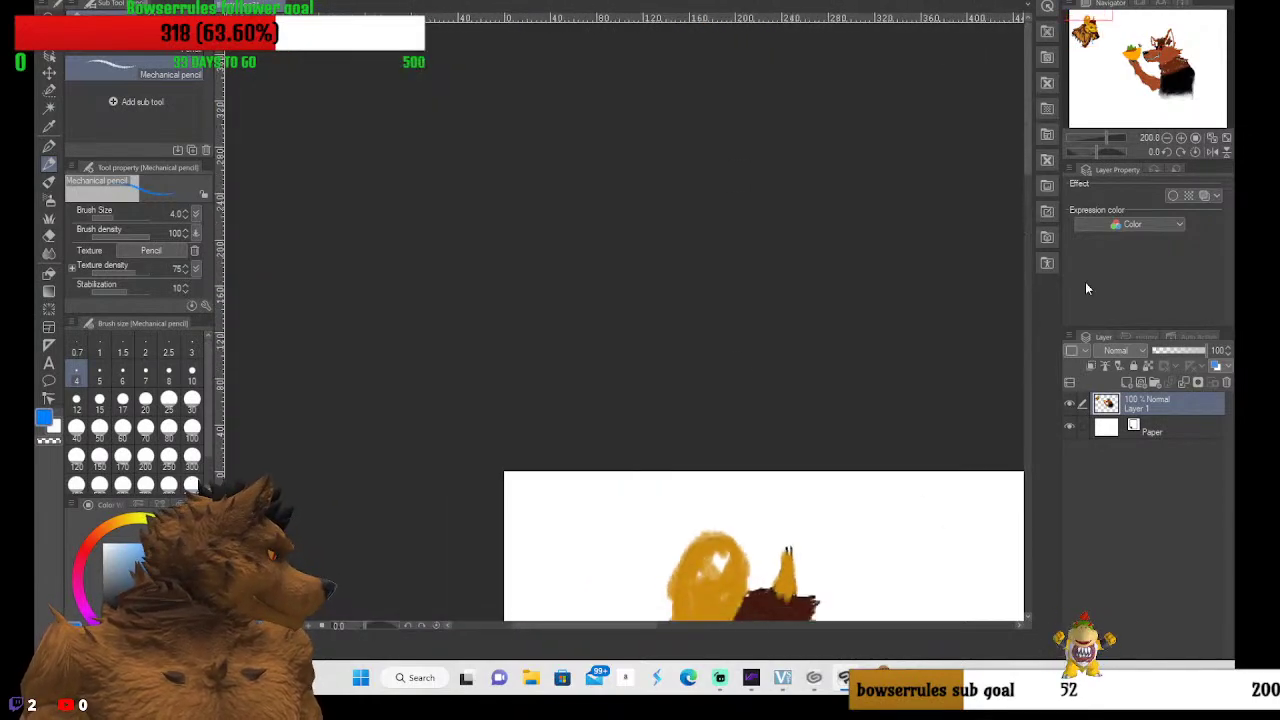
scroll(1025, 152, "down", 5)
scroll(847, 128, "up", 2)
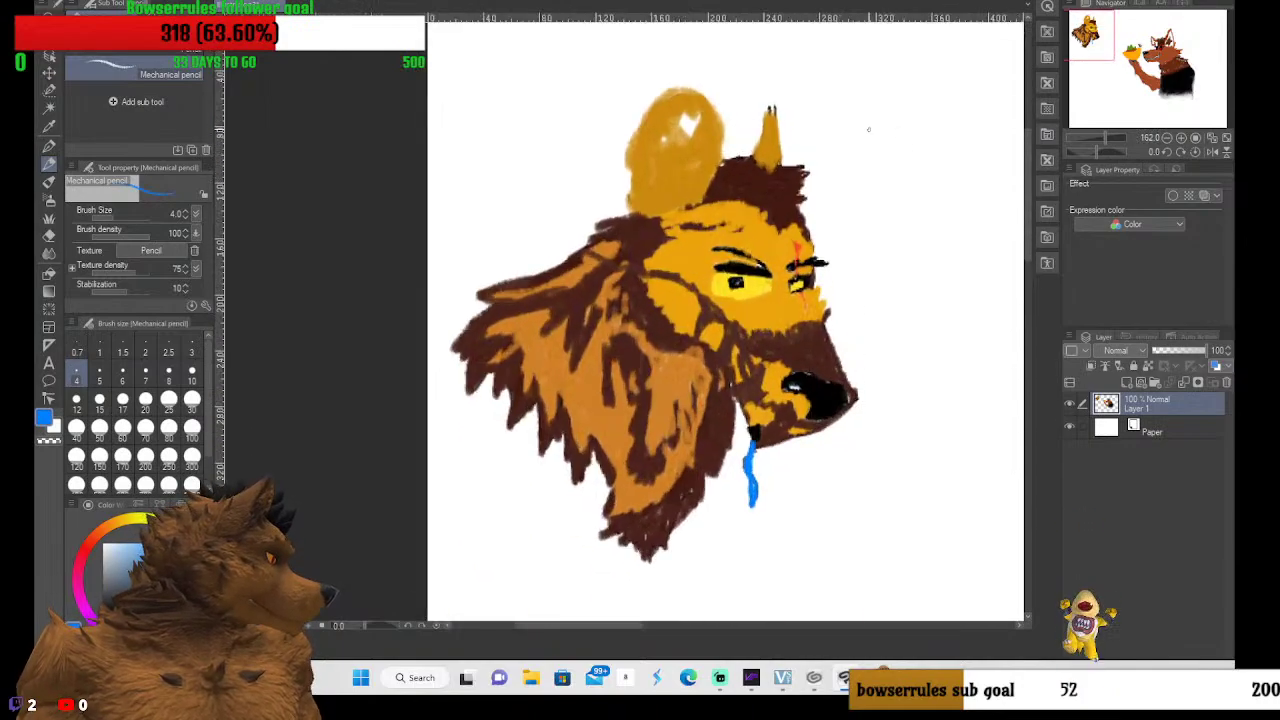
scroll(847, 128, "up", 2)
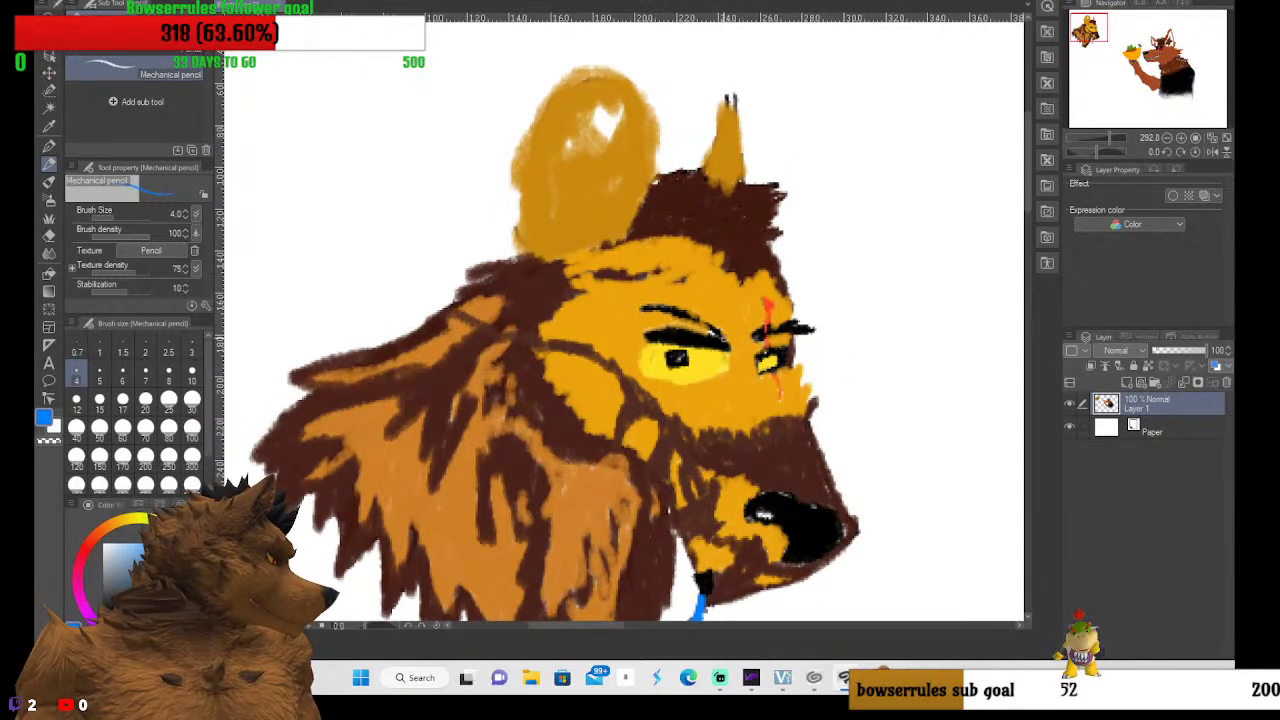
scroll(715, 333, "up", 3)
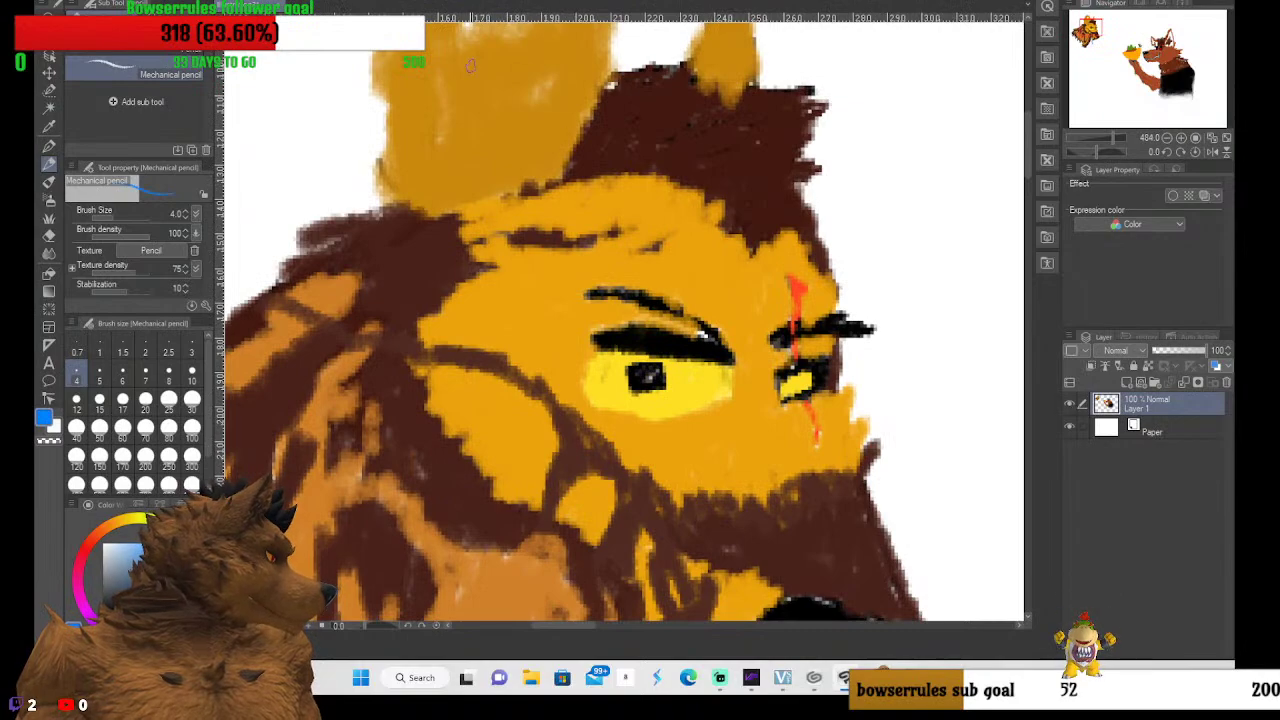
scroll(411, 137, "down", 3)
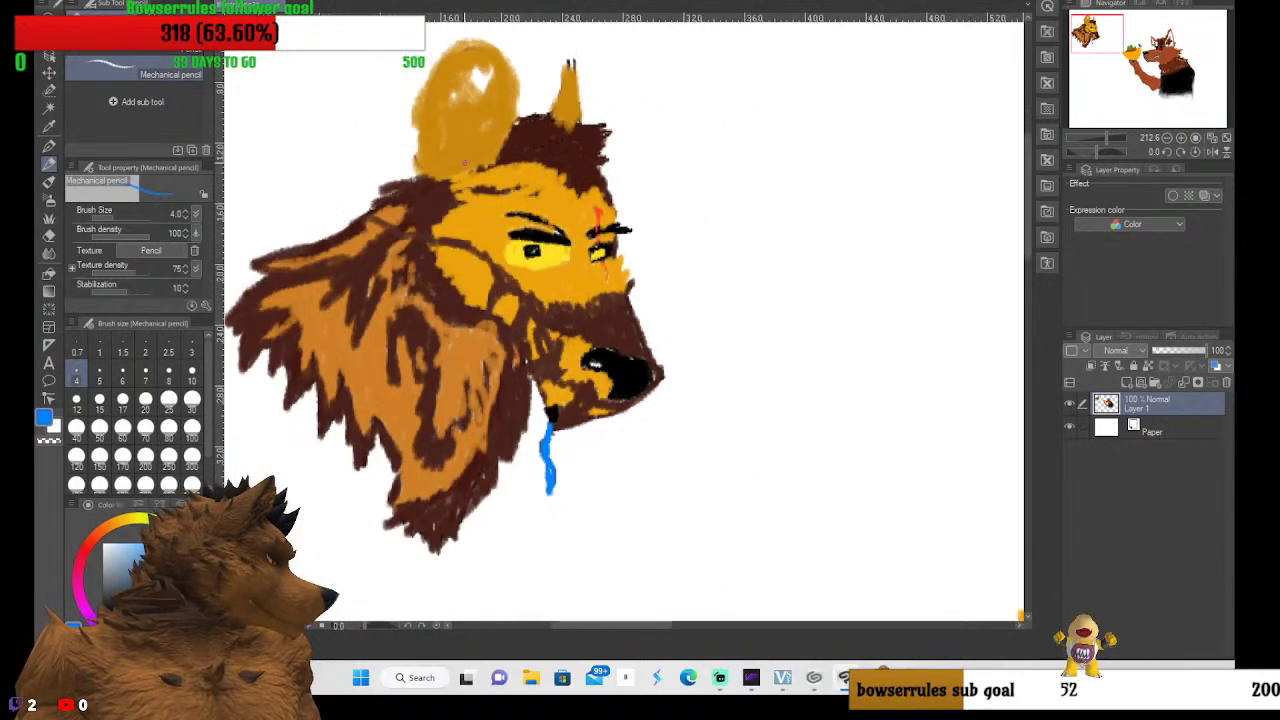
scroll(567, 323, "down", 4)
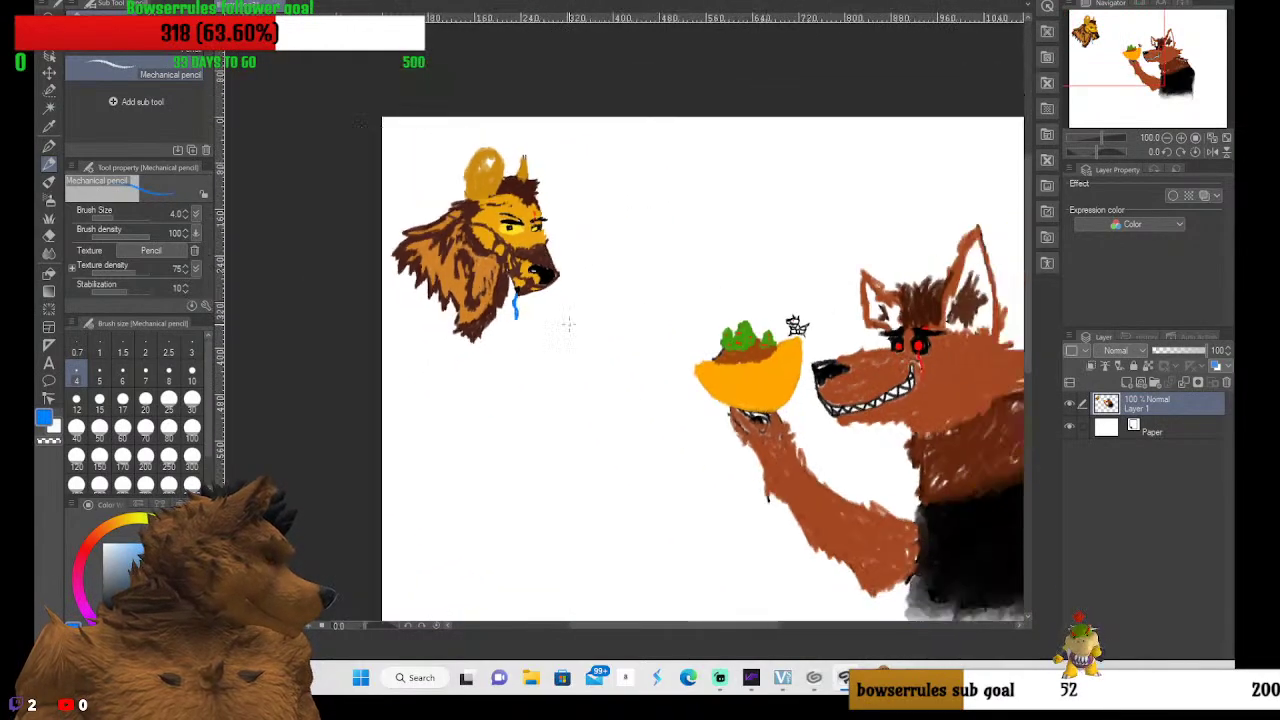
scroll(570, 370, "down", 1)
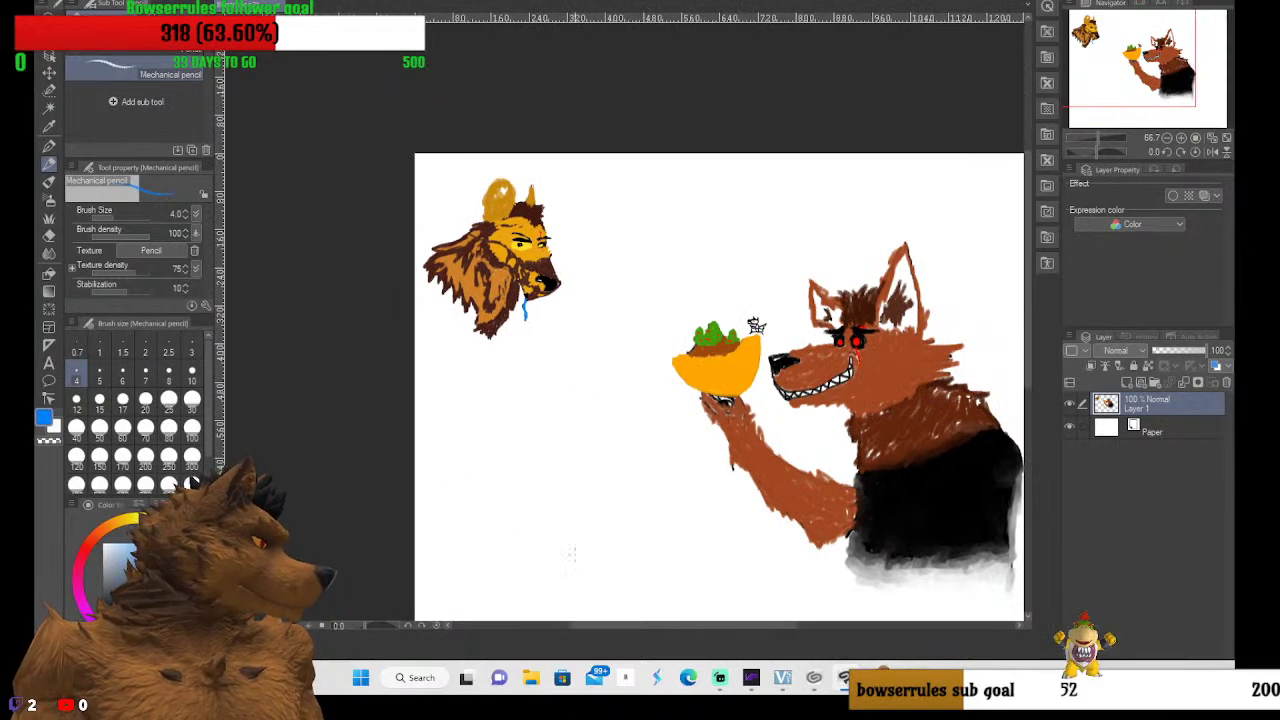
left_click_drag(649, 627, 672, 627)
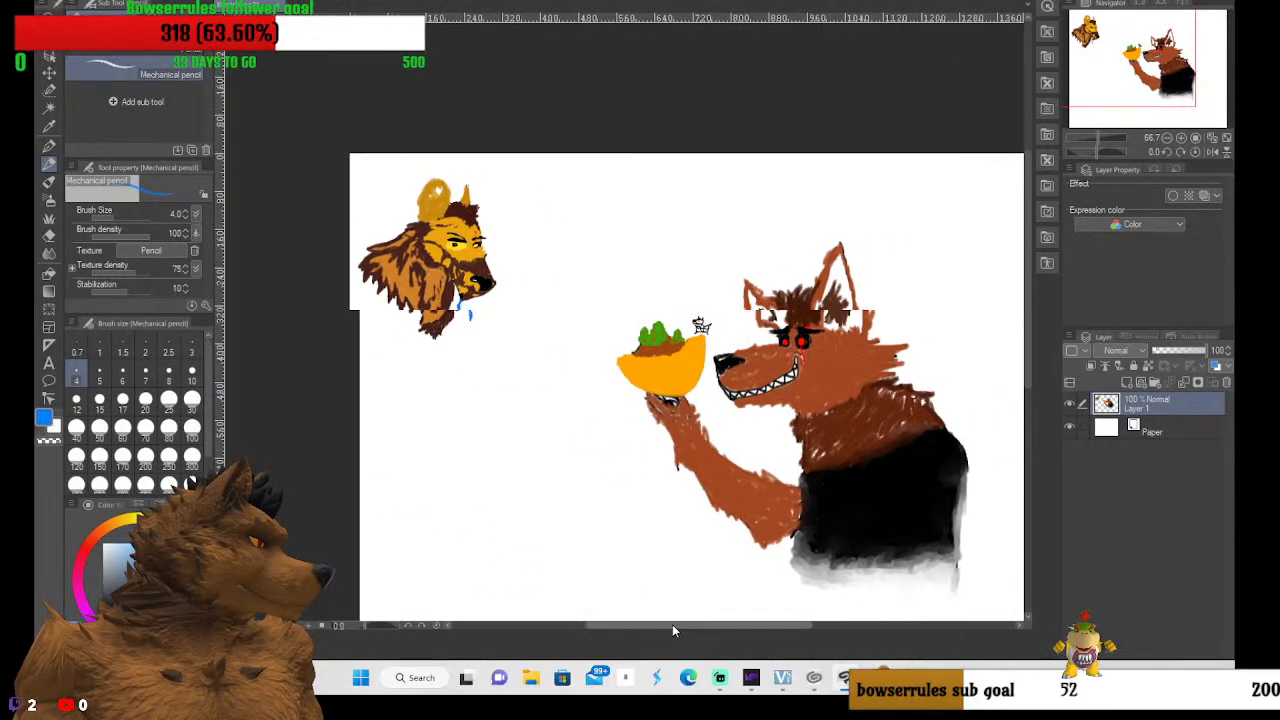
scroll(690, 624, "up", 1)
scroll(886, 243, "up", 2)
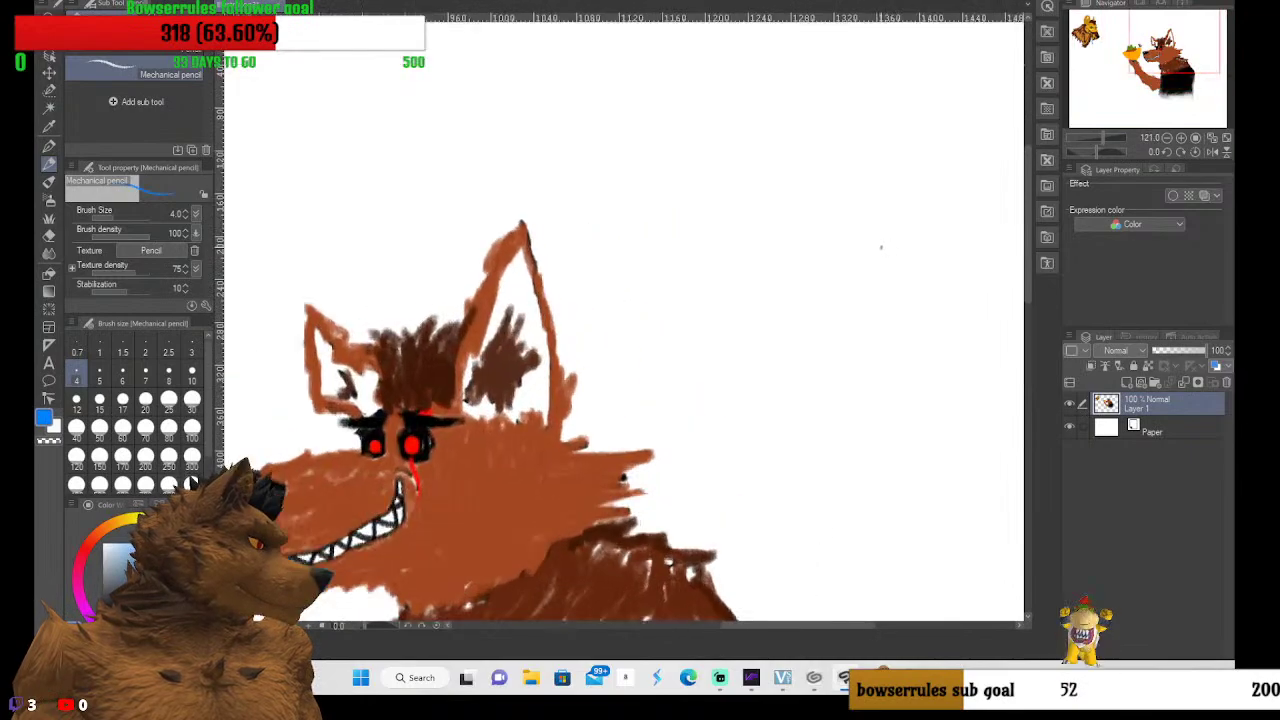
left_click_drag(743, 625, 758, 626)
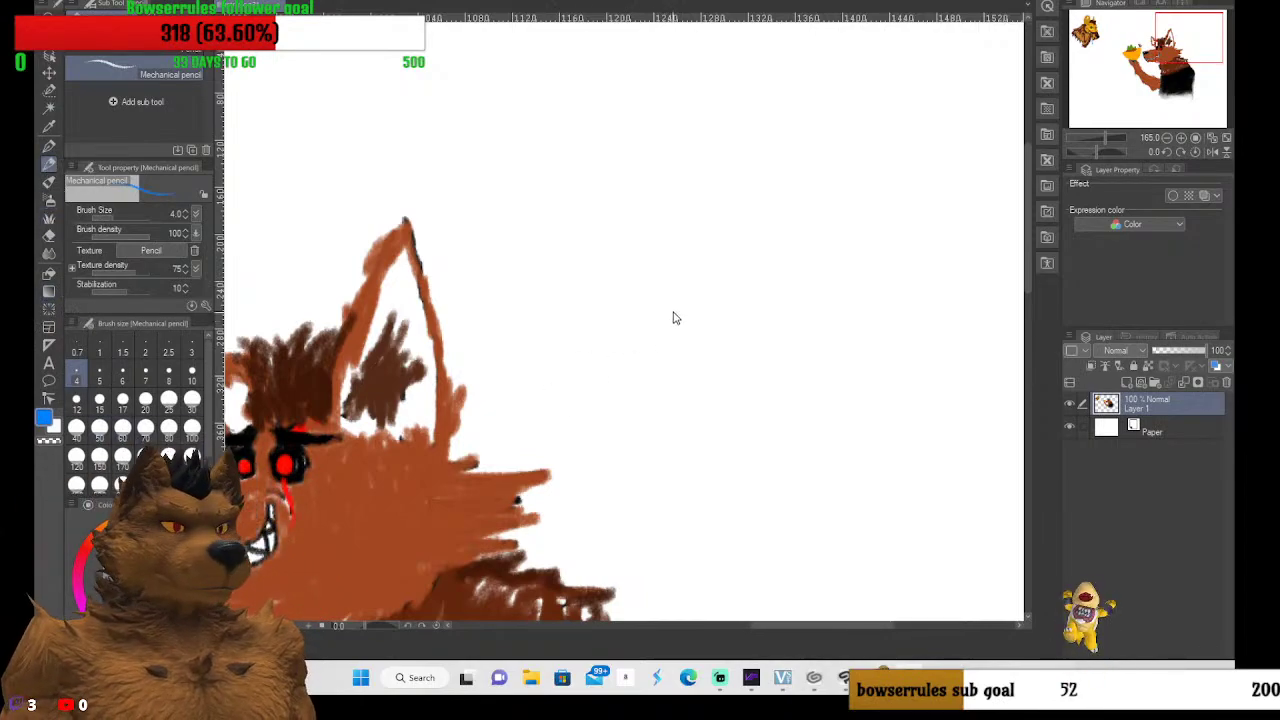
scroll(674, 318, "down", 2)
scroll(674, 320, "down", 1)
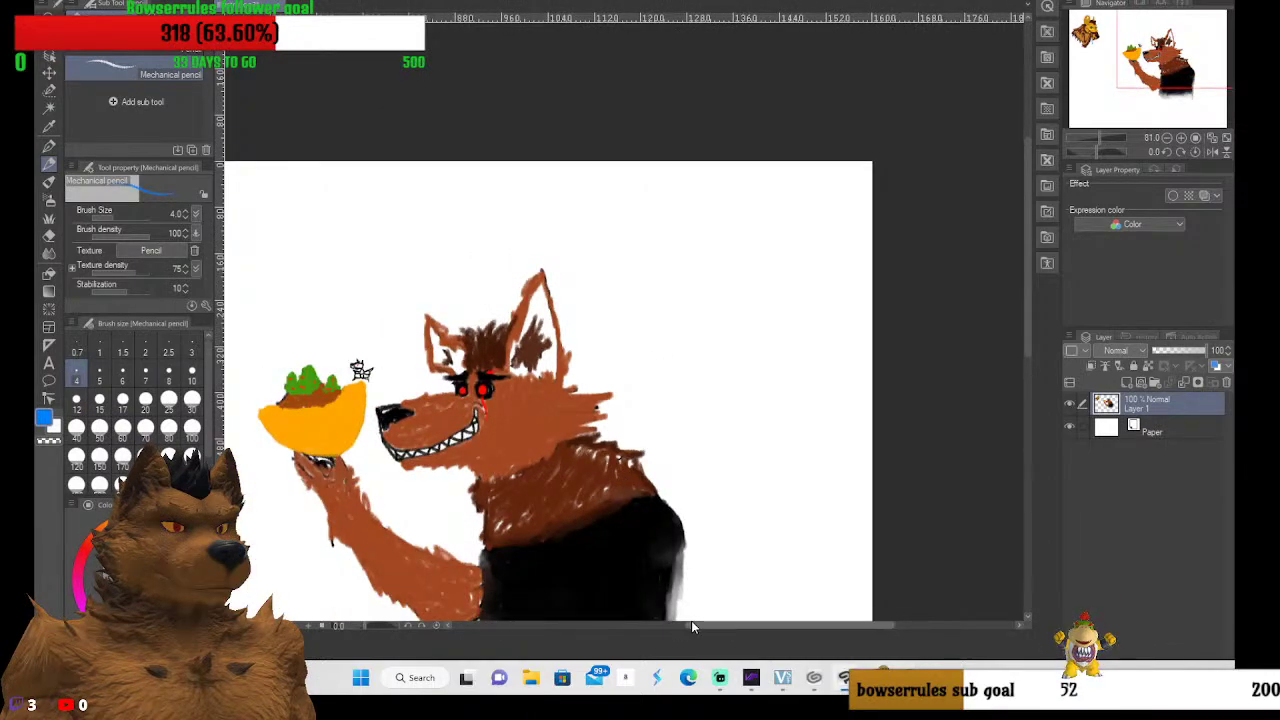
left_click_drag(713, 625, 628, 625)
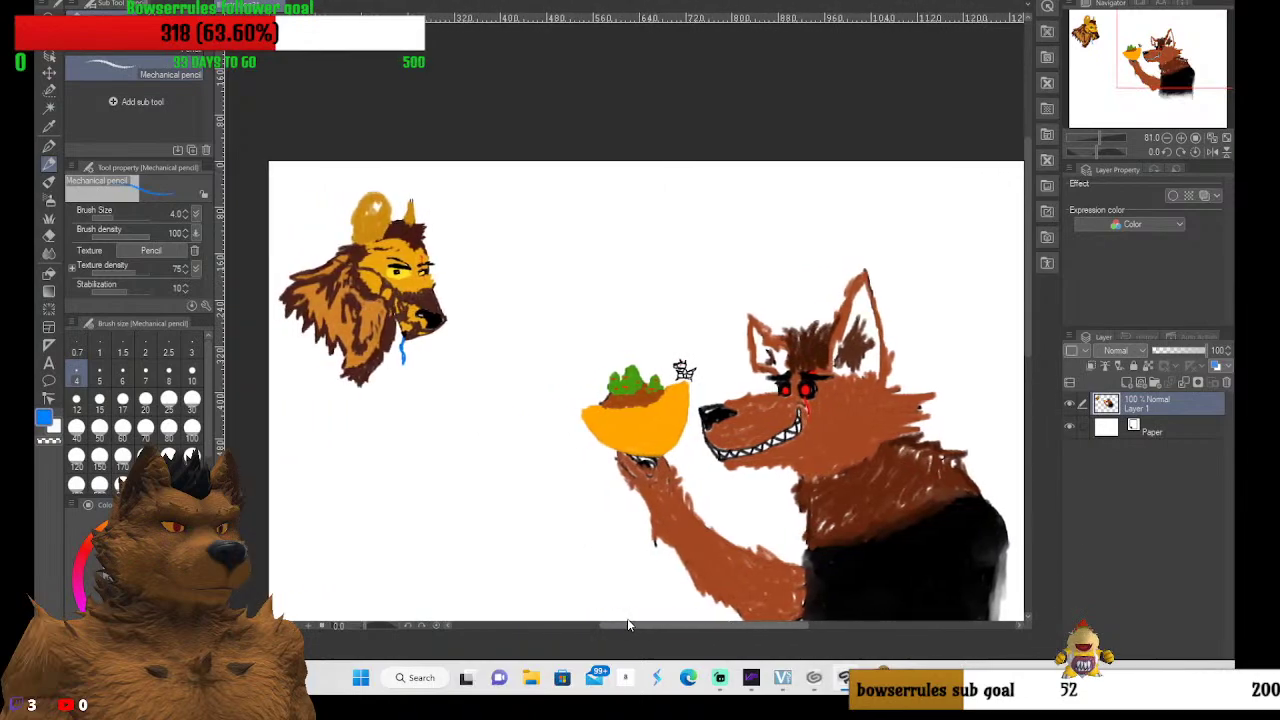
With a size 3 pencil in golden yellow, outline two slanted eye shapes in the blank area above the taco and hatch both
scroll(580, 230, "up", 2)
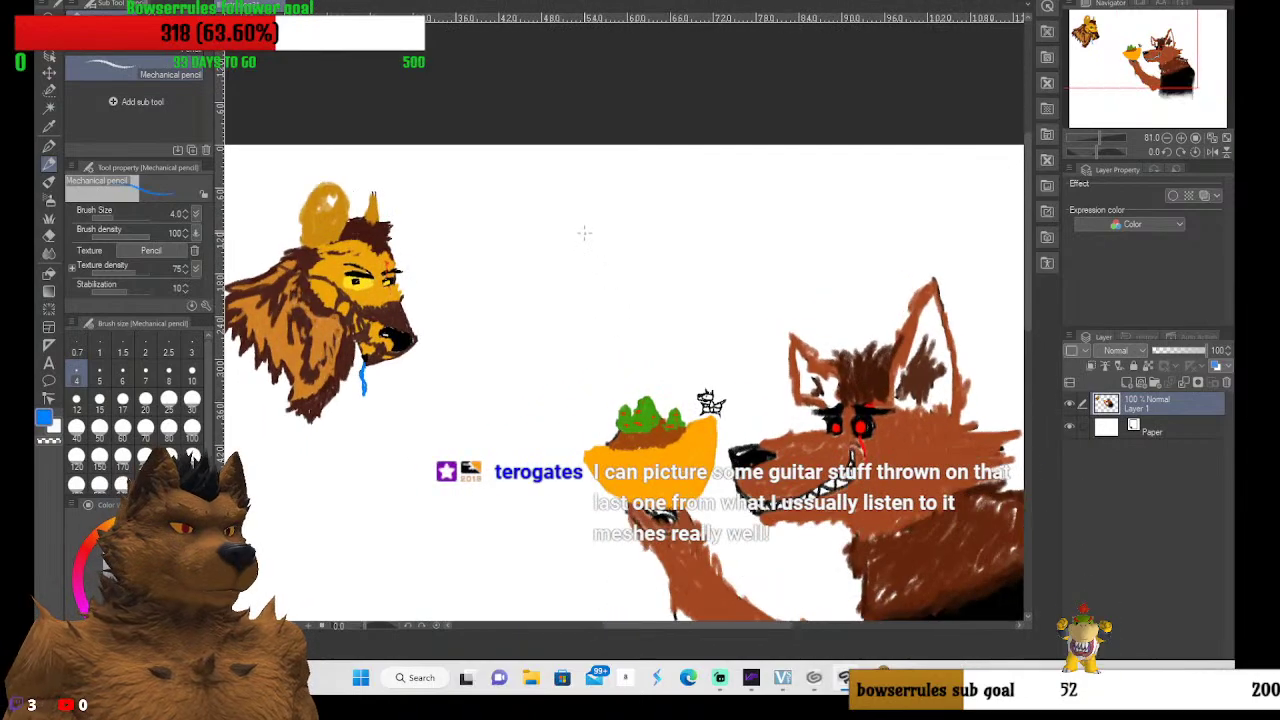
scroll(602, 277, "up", 4)
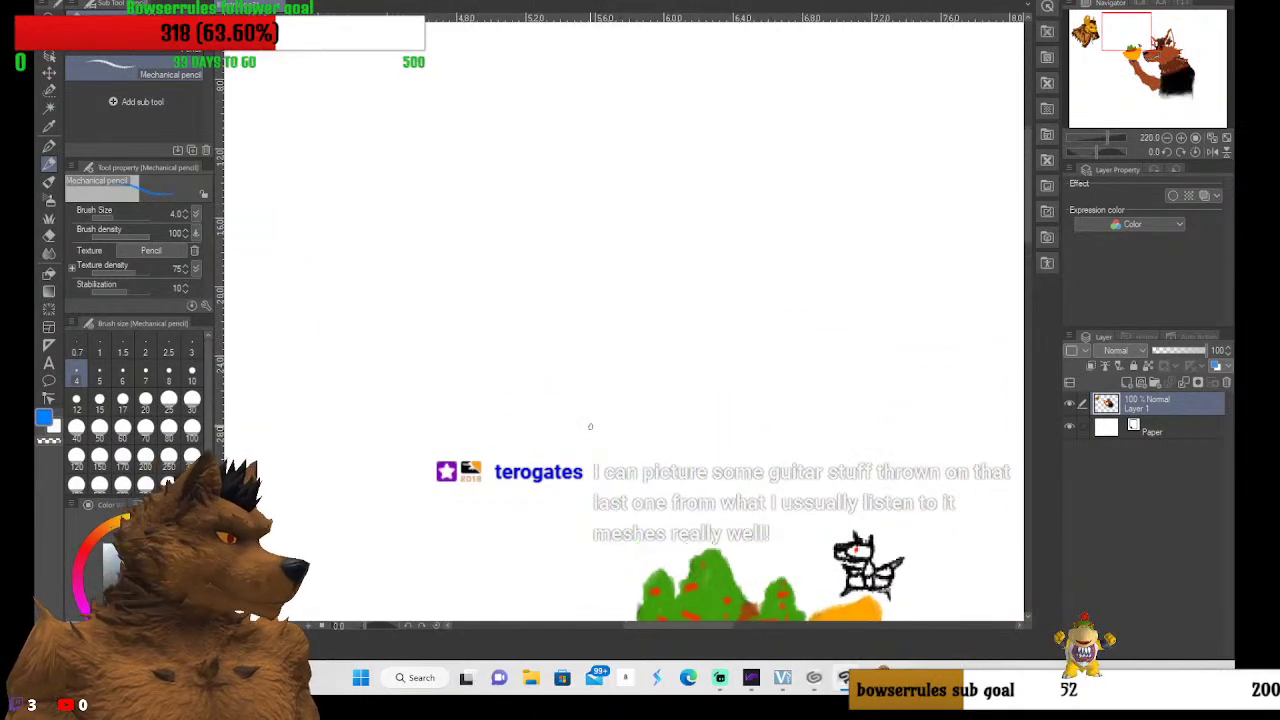
left_click(191, 352)
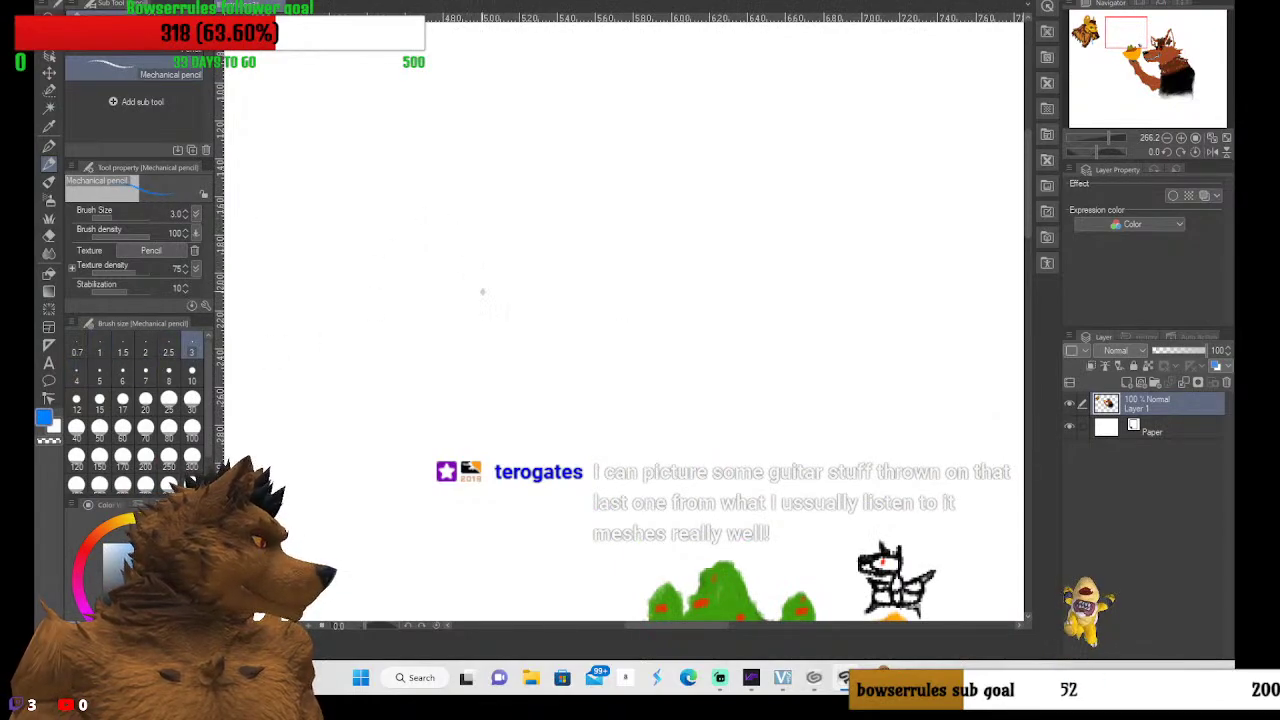
left_click_drag(485, 355, 483, 195)
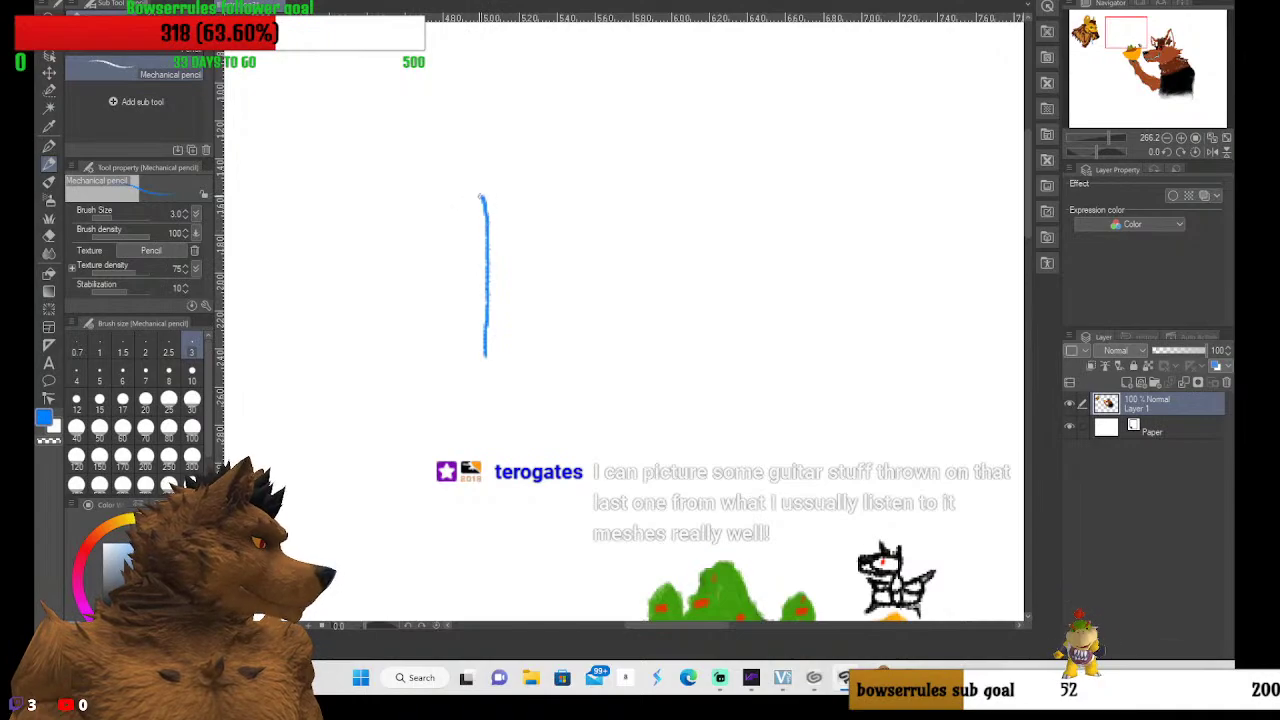
key("ctrl+z")
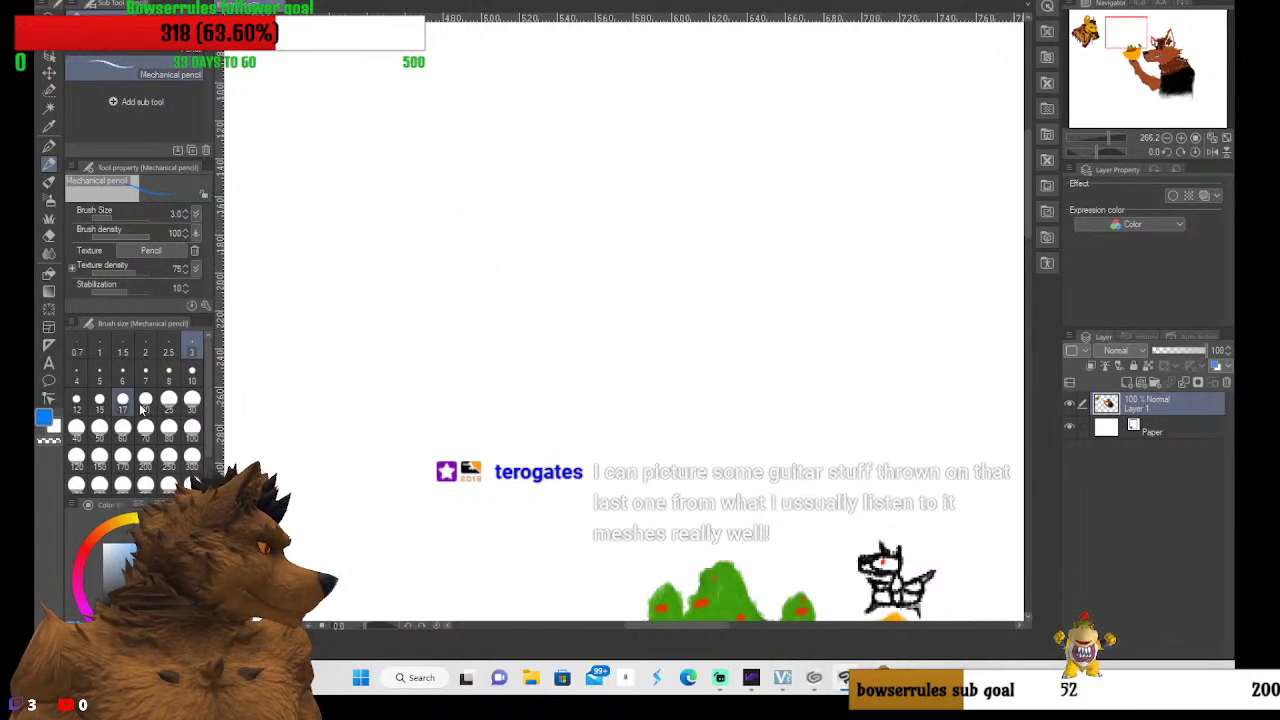
left_click(135, 518)
left_click(128, 520)
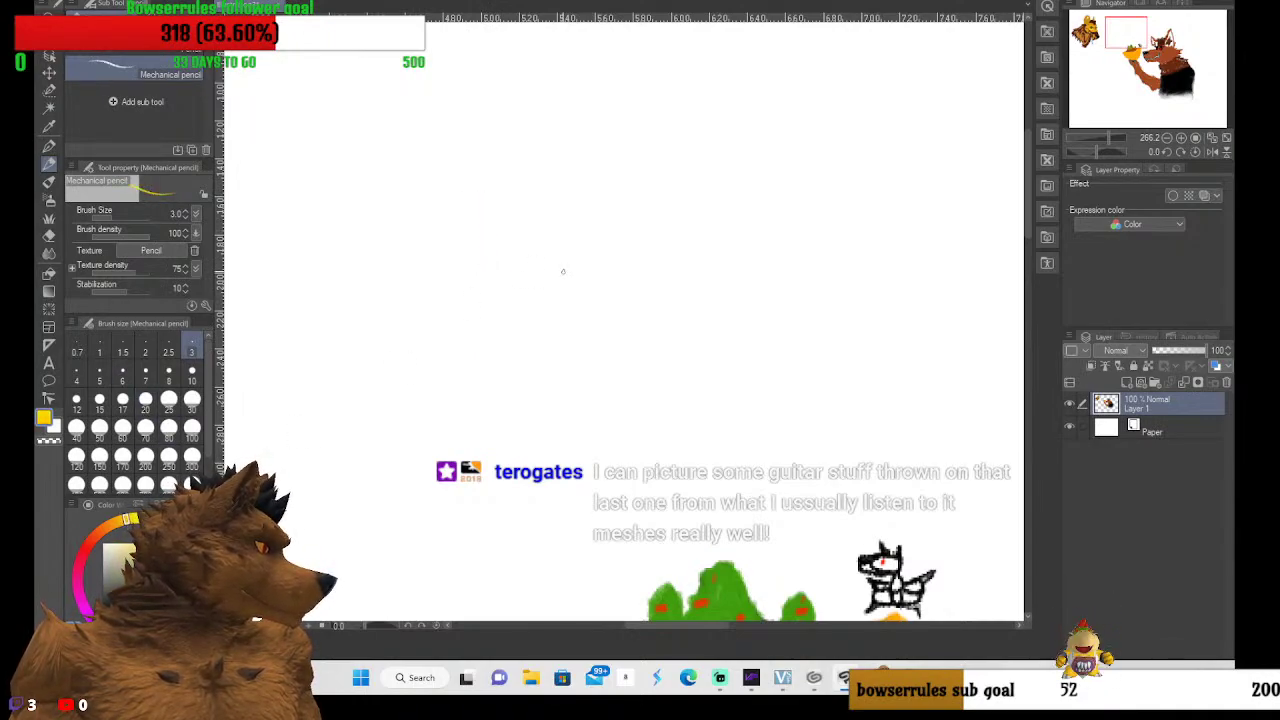
mouse_move(620, 252)
left_mouse_down()
mouse_move(596, 131)
mouse_move(645, 110)
mouse_move(690, 188)
mouse_move(724, 298)
mouse_move(701, 303)
mouse_move(620, 258)
left_mouse_up()
mouse_move(539, 291)
left_mouse_down()
mouse_move(498, 183)
mouse_move(471, 162)
mouse_move(459, 246)
mouse_move(476, 317)
mouse_move(526, 297)
mouse_move(537, 273)
mouse_move(480, 310)
mouse_move(505, 214)
mouse_move(502, 256)
mouse_move(460, 290)
mouse_move(466, 188)
left_mouse_up()
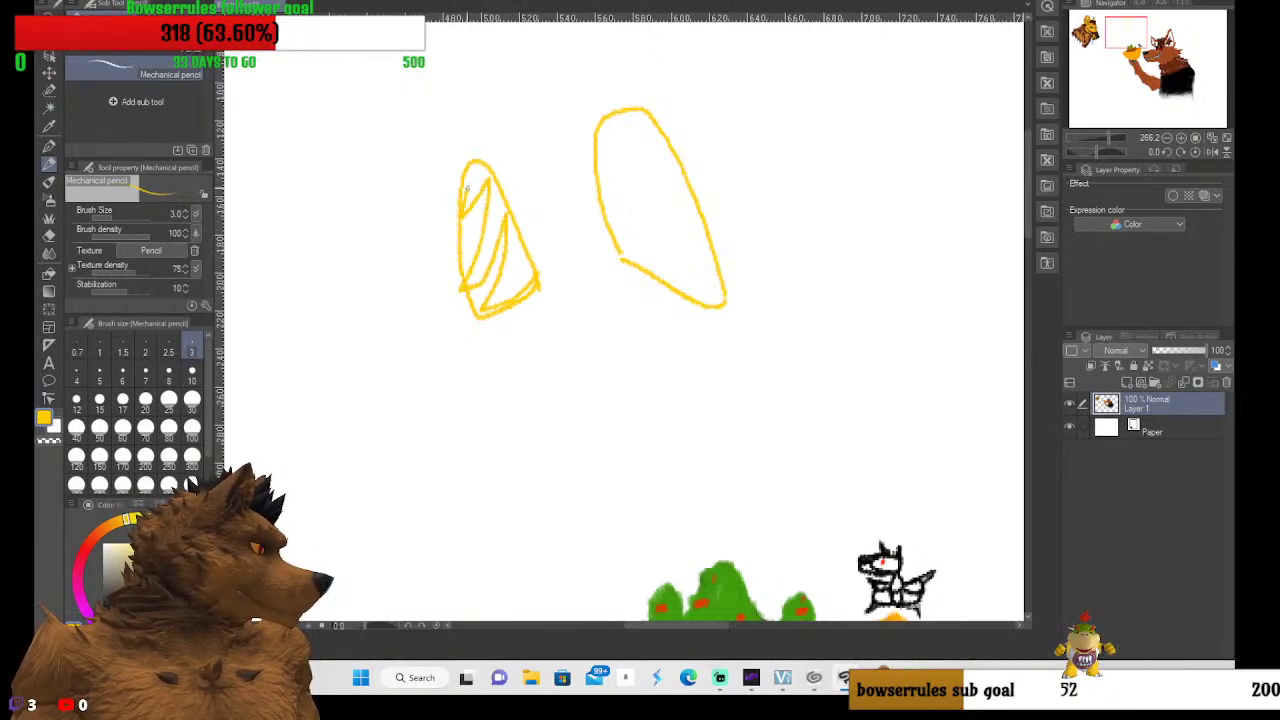
mouse_move(621, 250)
left_mouse_down()
mouse_move(629, 125)
mouse_move(615, 258)
mouse_move(638, 200)
mouse_move(644, 120)
mouse_move(631, 262)
mouse_move(655, 226)
mouse_move(666, 143)
mouse_move(650, 262)
mouse_move(688, 199)
mouse_move(656, 275)
mouse_move(700, 226)
mouse_move(654, 290)
mouse_move(710, 260)
mouse_move(701, 304)
mouse_move(726, 290)
left_mouse_up()
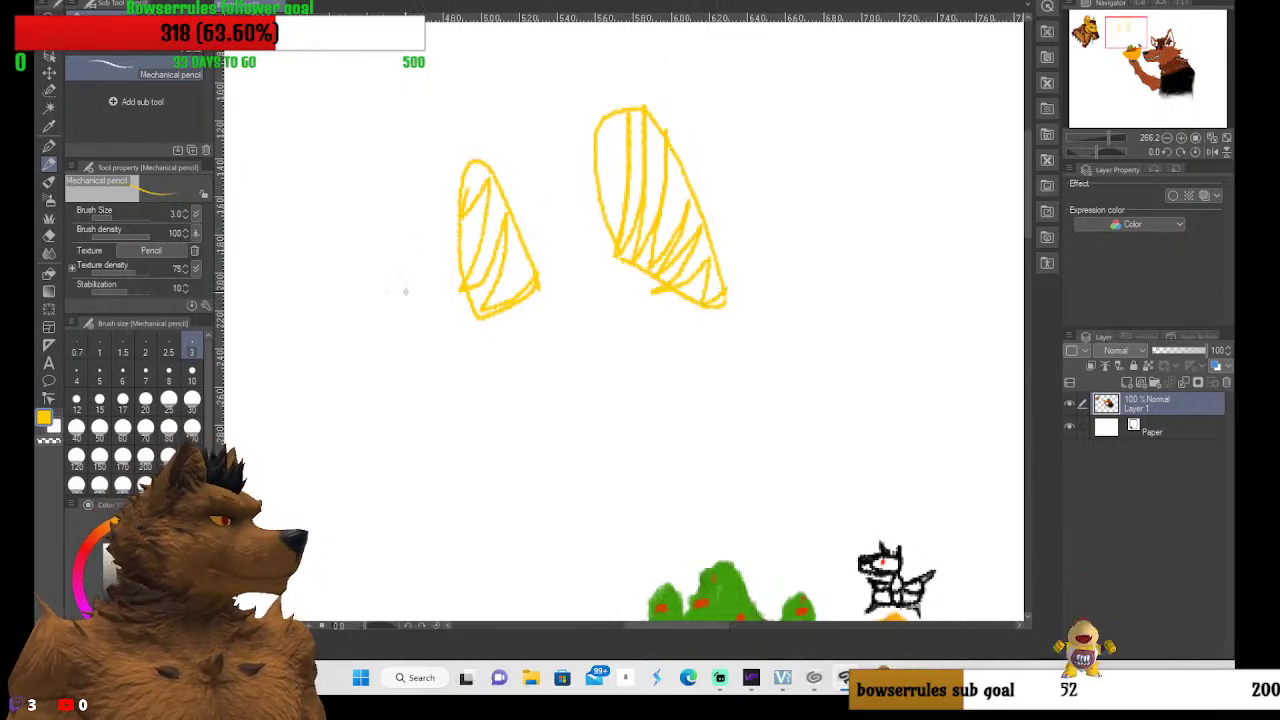
Draw a red scar running above and below the larger yellow eye, and fill both parts with red strokes
left_click(87, 545)
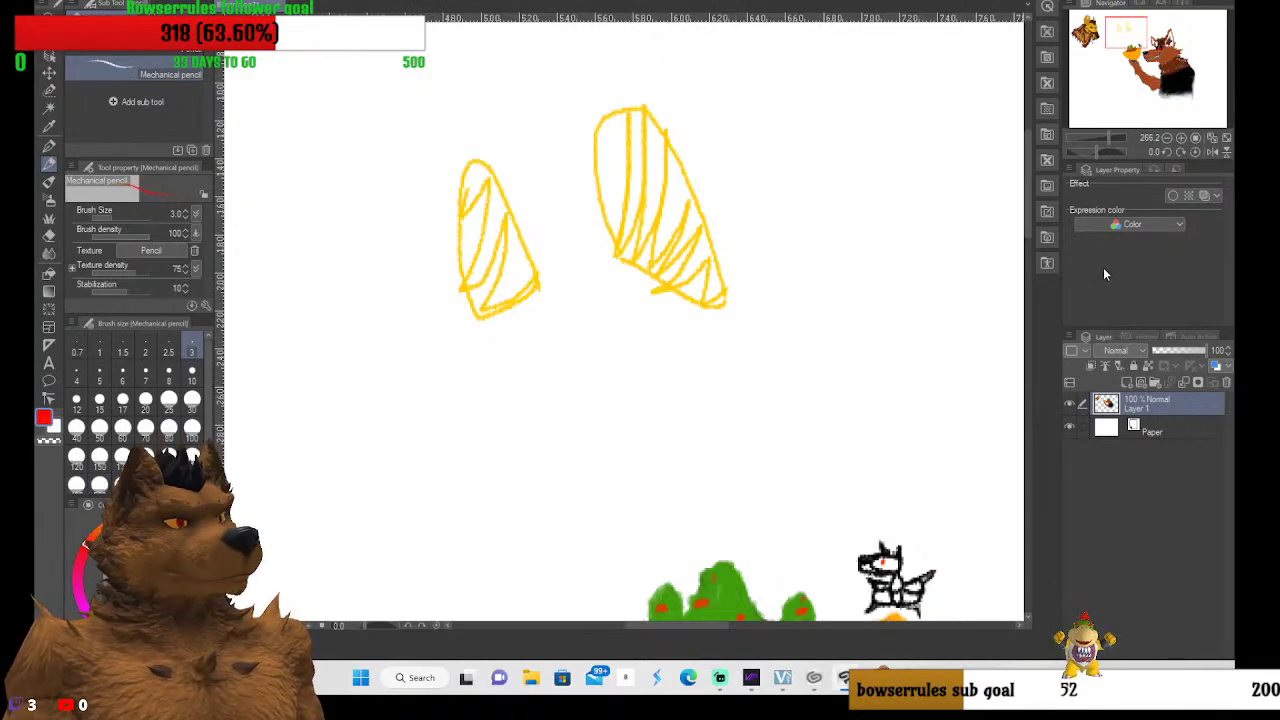
scroll(1029, 204, "up", 2)
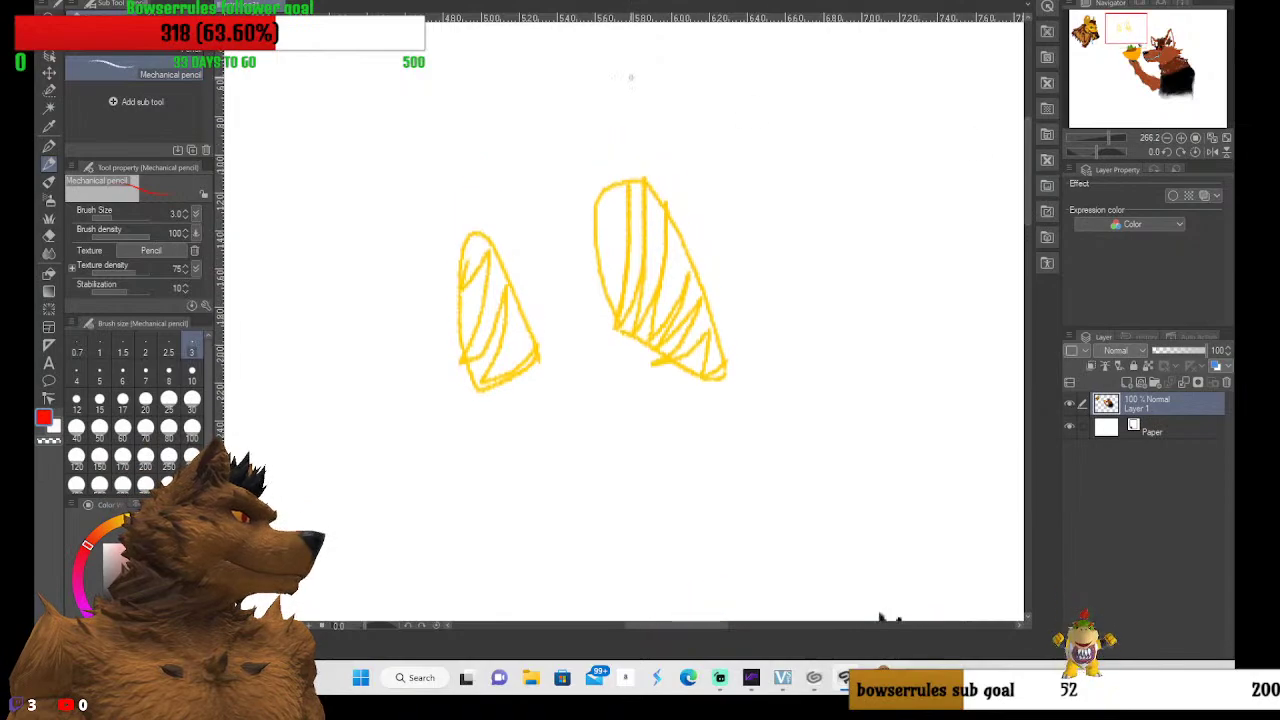
left_click_drag(641, 62, 632, 172)
left_click_drag(640, 58, 654, 188)
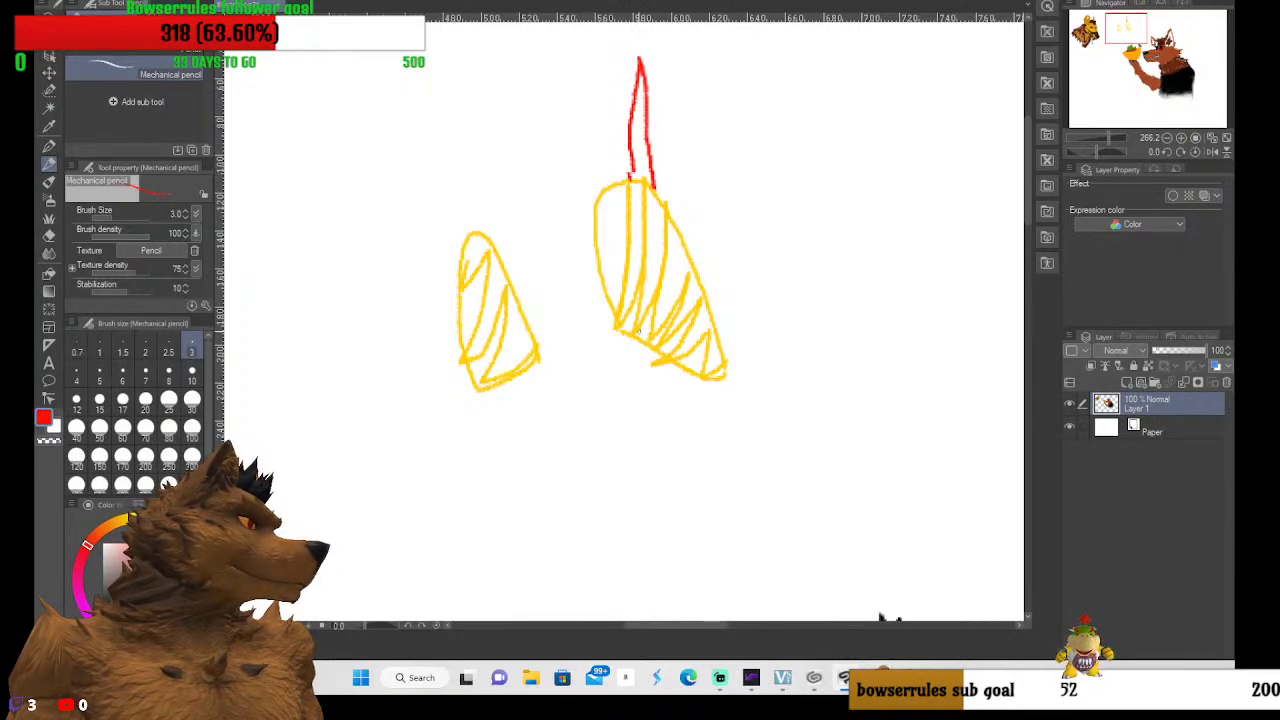
mouse_move(643, 350)
left_mouse_down()
mouse_move(646, 408)
mouse_move(632, 428)
mouse_move(657, 412)
mouse_move(665, 371)
mouse_move(650, 362)
mouse_move(653, 420)
mouse_move(651, 360)
mouse_move(640, 438)
left_mouse_up()
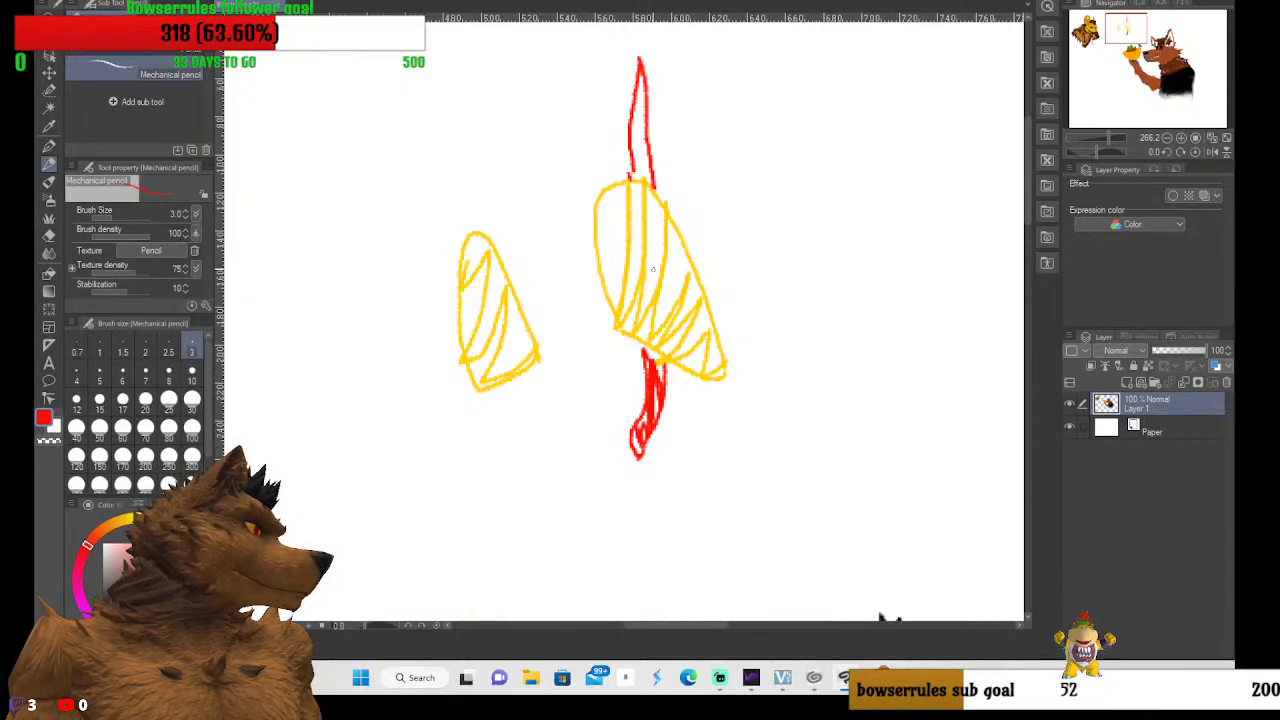
mouse_move(650, 166)
left_mouse_down()
mouse_move(628, 176)
mouse_move(648, 162)
mouse_move(640, 118)
mouse_move(645, 166)
mouse_move(628, 150)
mouse_move(640, 112)
left_mouse_up()
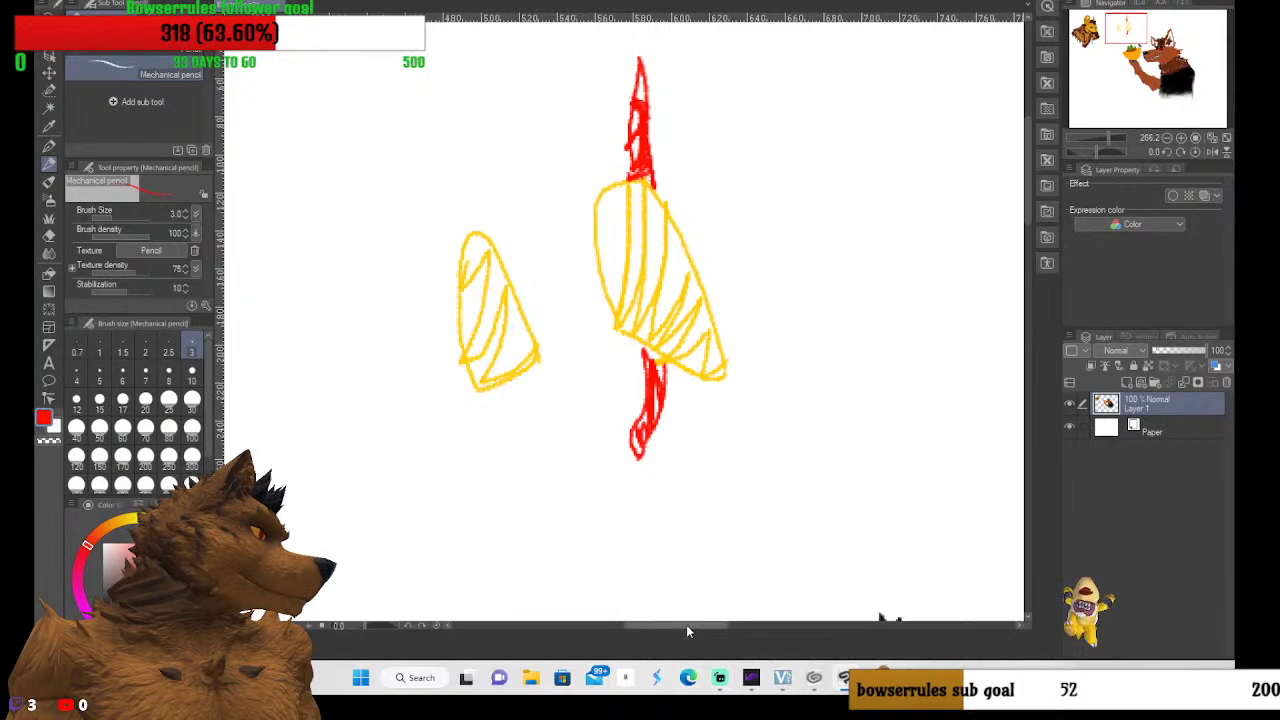
Draw slanted black eyebrows above both yellow eyes with the size 3 pencil, running the second one across the red scar
left_click_drag(686, 624, 676, 627)
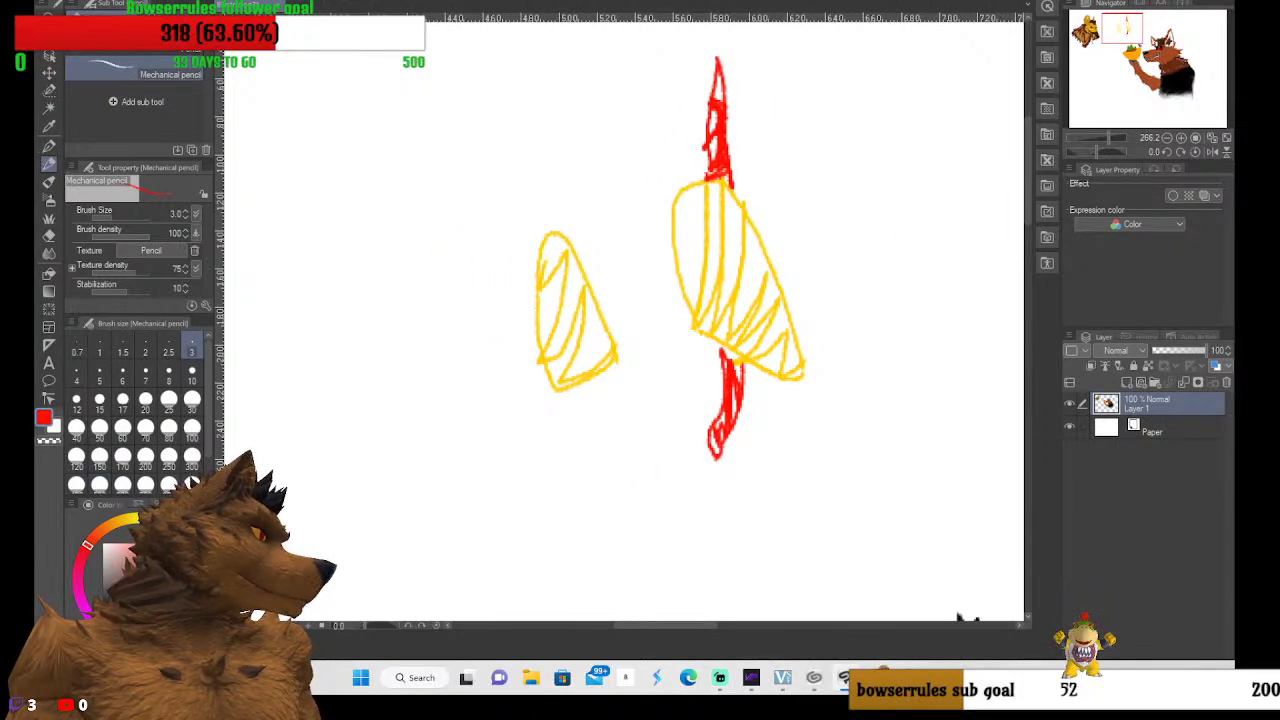
key("x")
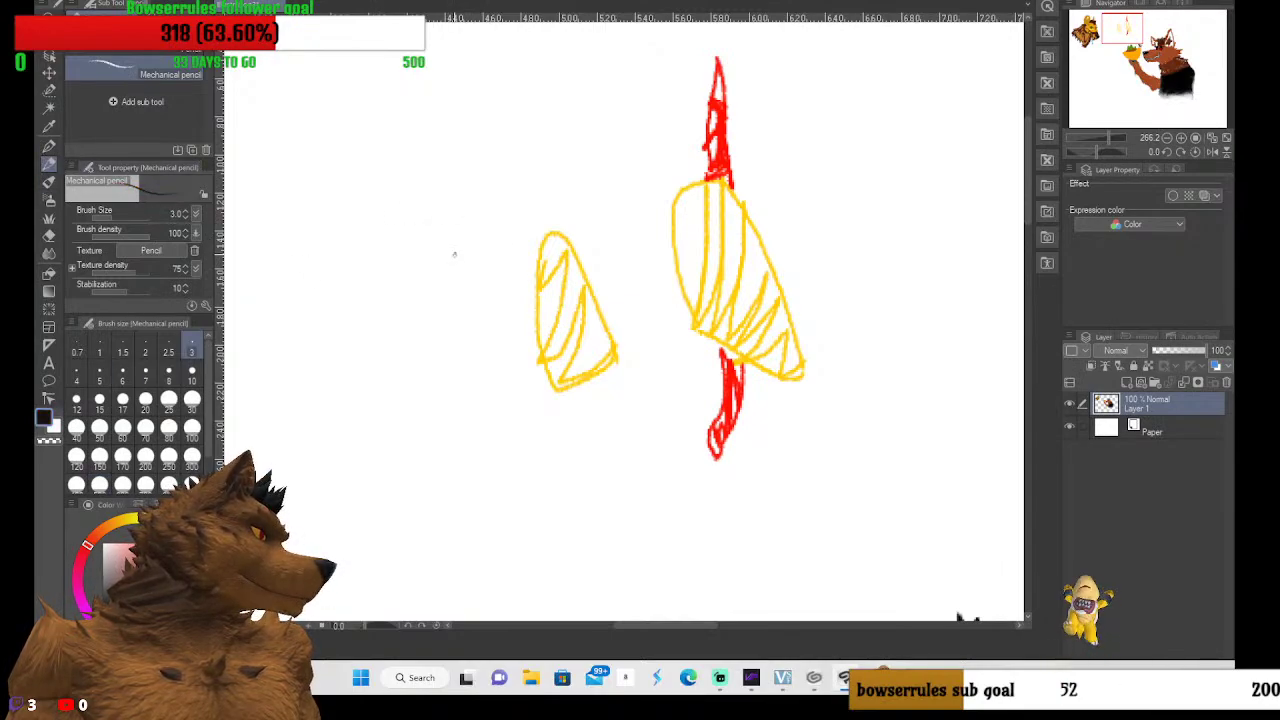
left_click_drag(441, 241, 560, 213)
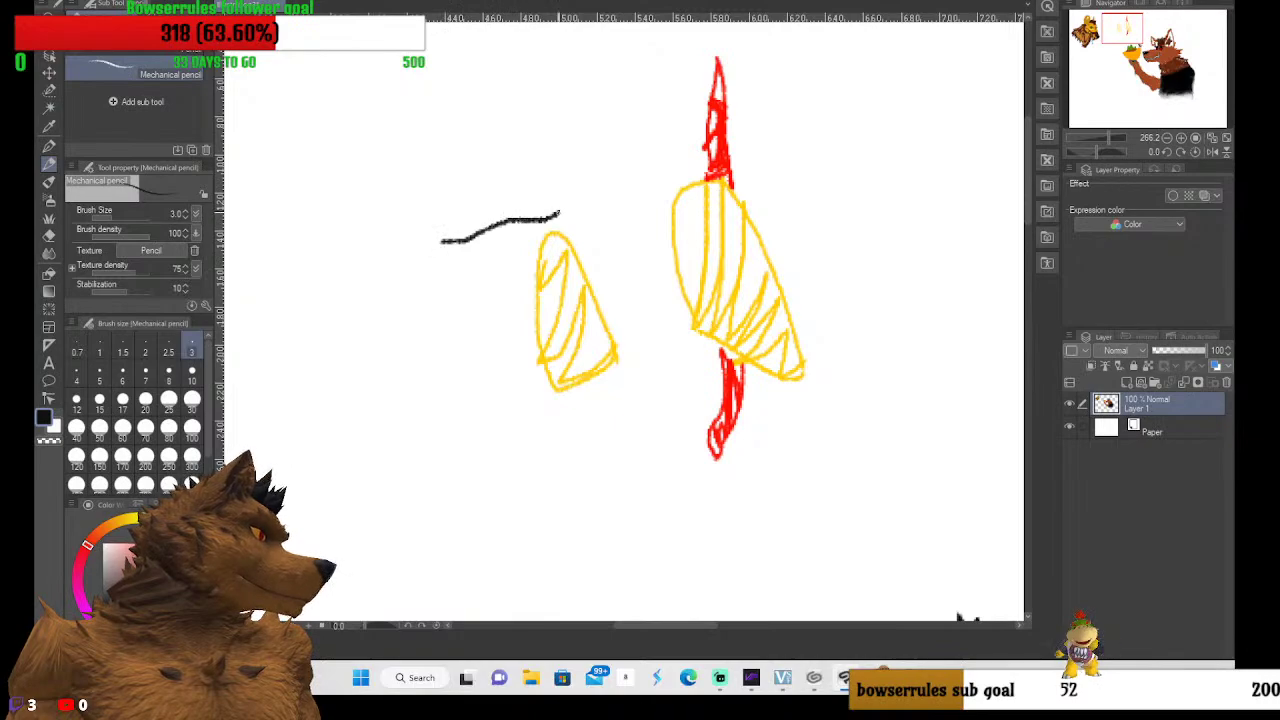
mouse_move(451, 229)
left_mouse_down()
mouse_move(589, 187)
mouse_move(595, 202)
mouse_move(528, 212)
left_mouse_up()
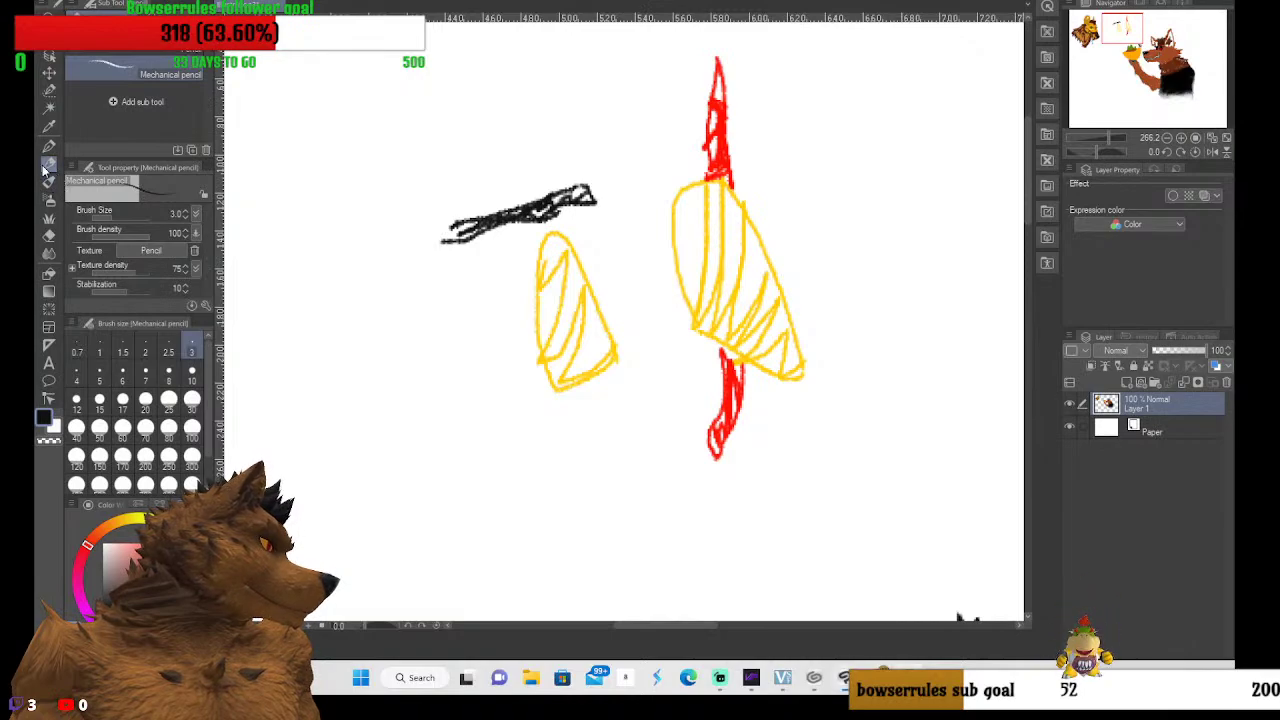
mouse_move(655, 172)
left_mouse_down()
mouse_move(702, 160)
mouse_move(690, 155)
left_mouse_up()
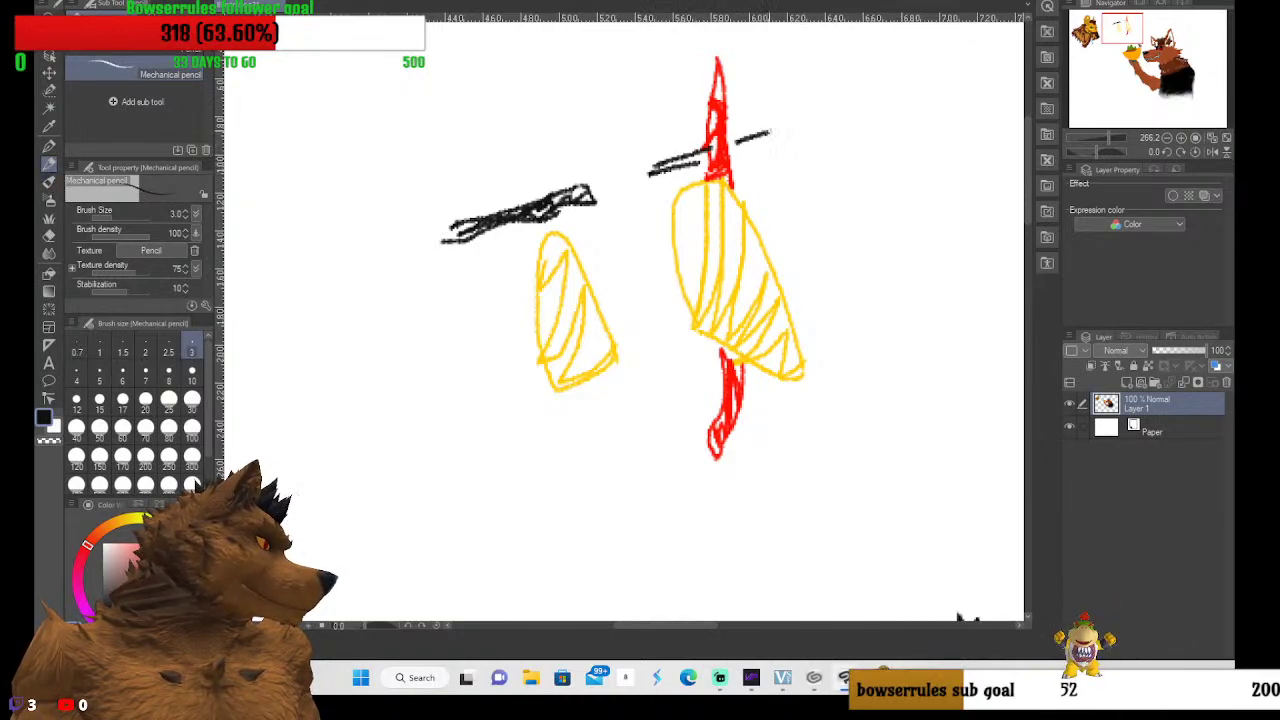
mouse_move(768, 132)
left_mouse_down()
mouse_move(745, 154)
mouse_move(730, 145)
left_mouse_up()
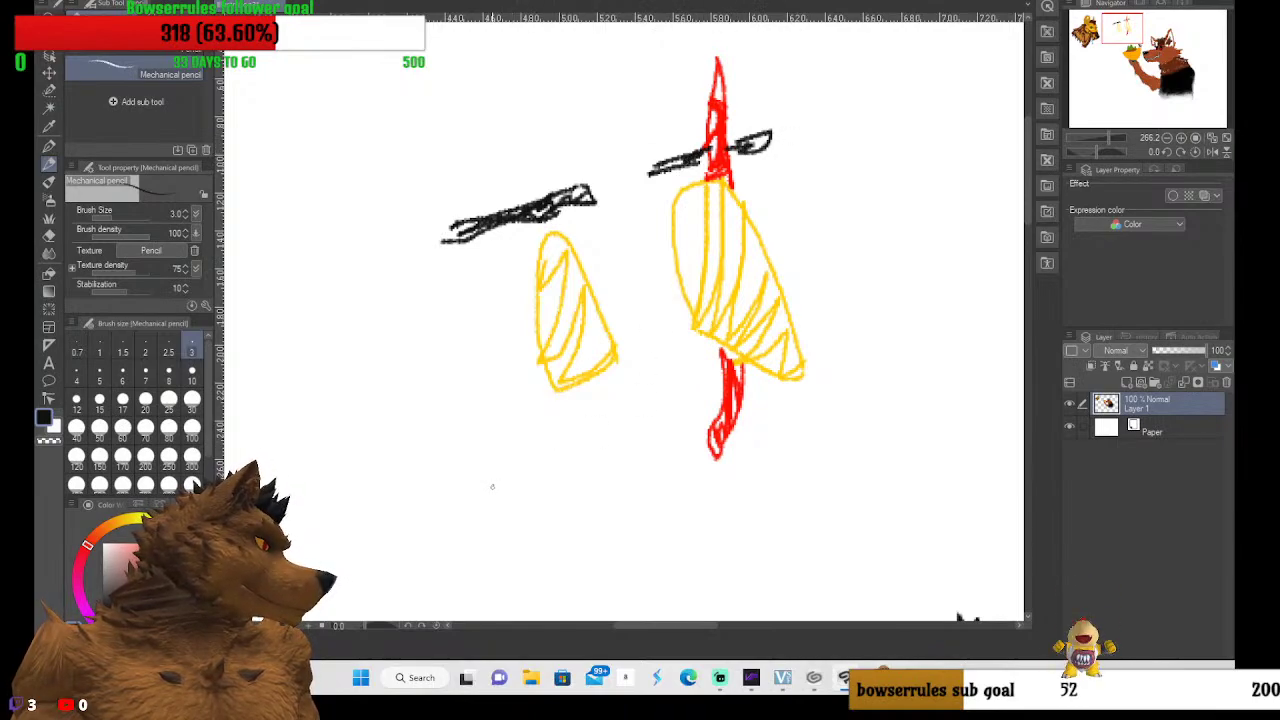
Draw a hatched black nose below the smaller eye, and outline the jagged mouth, chin and jaw up to the furry cheek
mouse_move(492, 487)
left_mouse_down()
mouse_move(558, 545)
mouse_move(584, 456)
mouse_move(472, 466)
mouse_move(505, 494)
mouse_move(560, 455)
mouse_move(485, 485)
mouse_move(575, 450)
mouse_move(505, 490)
mouse_move(560, 462)
mouse_move(510, 500)
mouse_move(575, 460)
mouse_move(530, 515)
mouse_move(565, 485)
mouse_move(545, 525)
mouse_move(560, 540)
left_mouse_up()
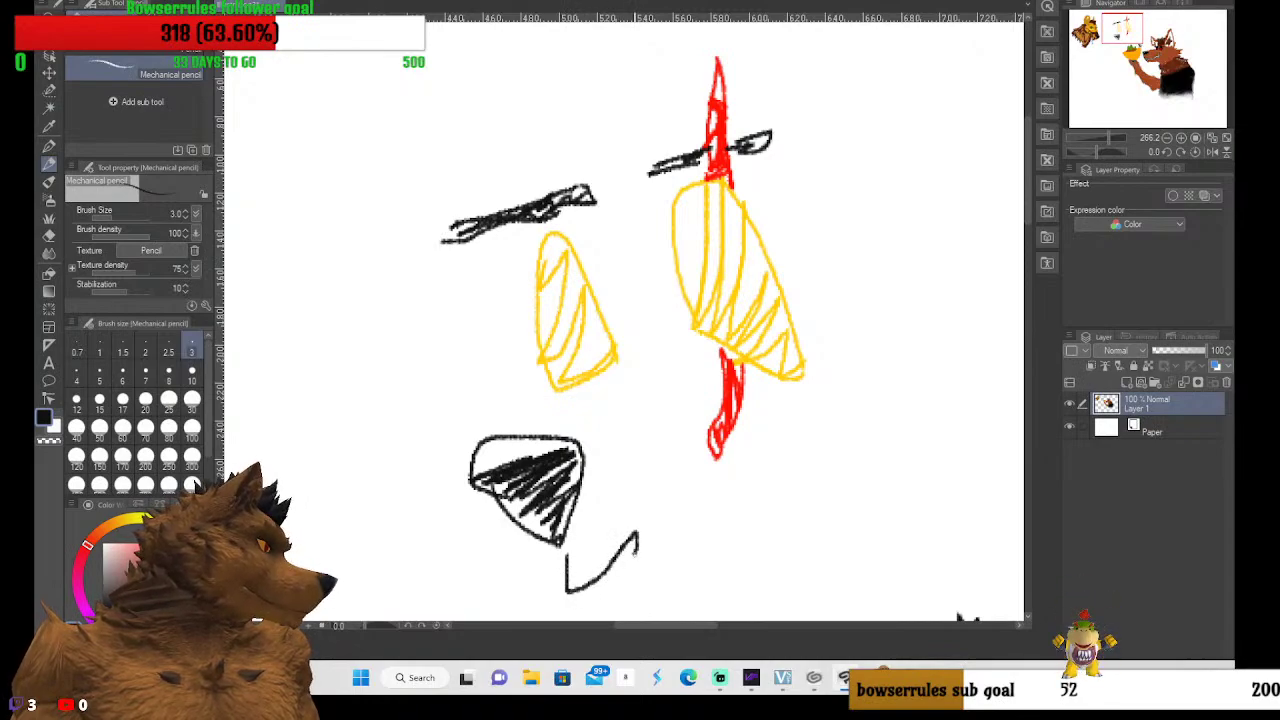
mouse_move(622, 574)
left_mouse_down()
mouse_move(618, 592)
mouse_move(639, 584)
left_mouse_up()
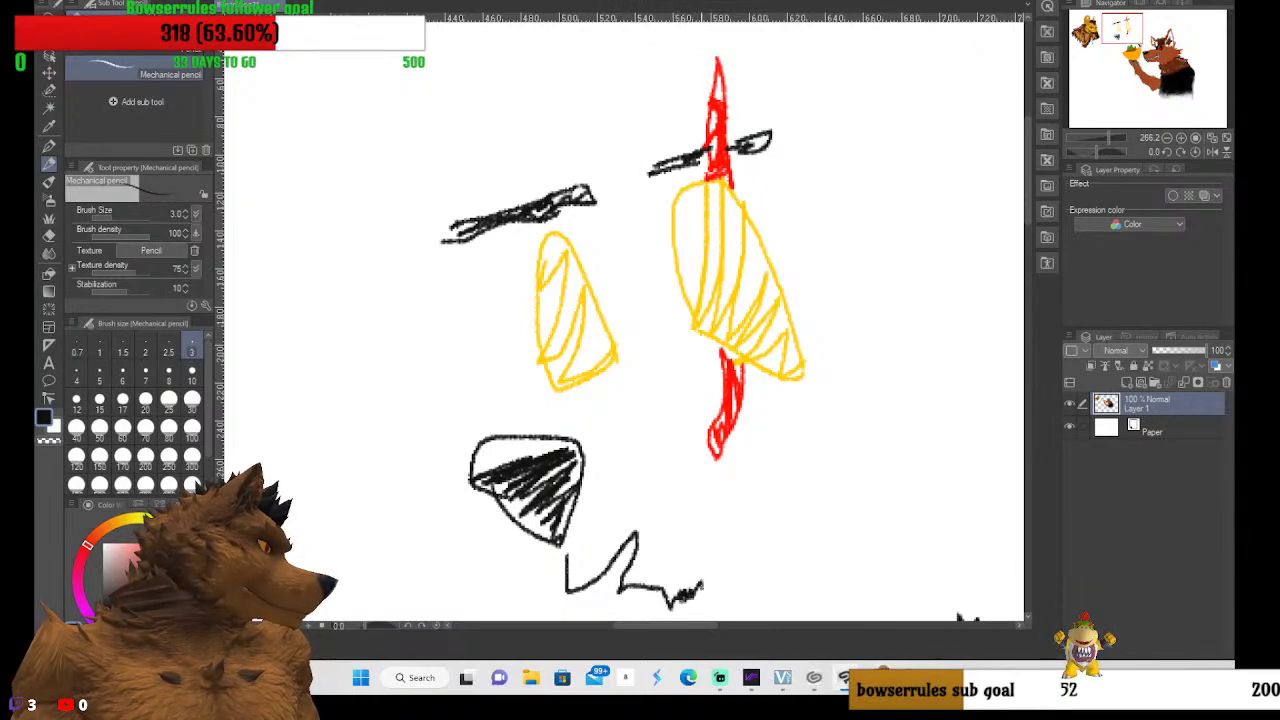
mouse_move(698, 590)
left_mouse_down()
mouse_move(802, 520)
mouse_move(918, 370)
mouse_move(951, 243)
mouse_move(928, 196)
mouse_move(922, 82)
left_mouse_up()
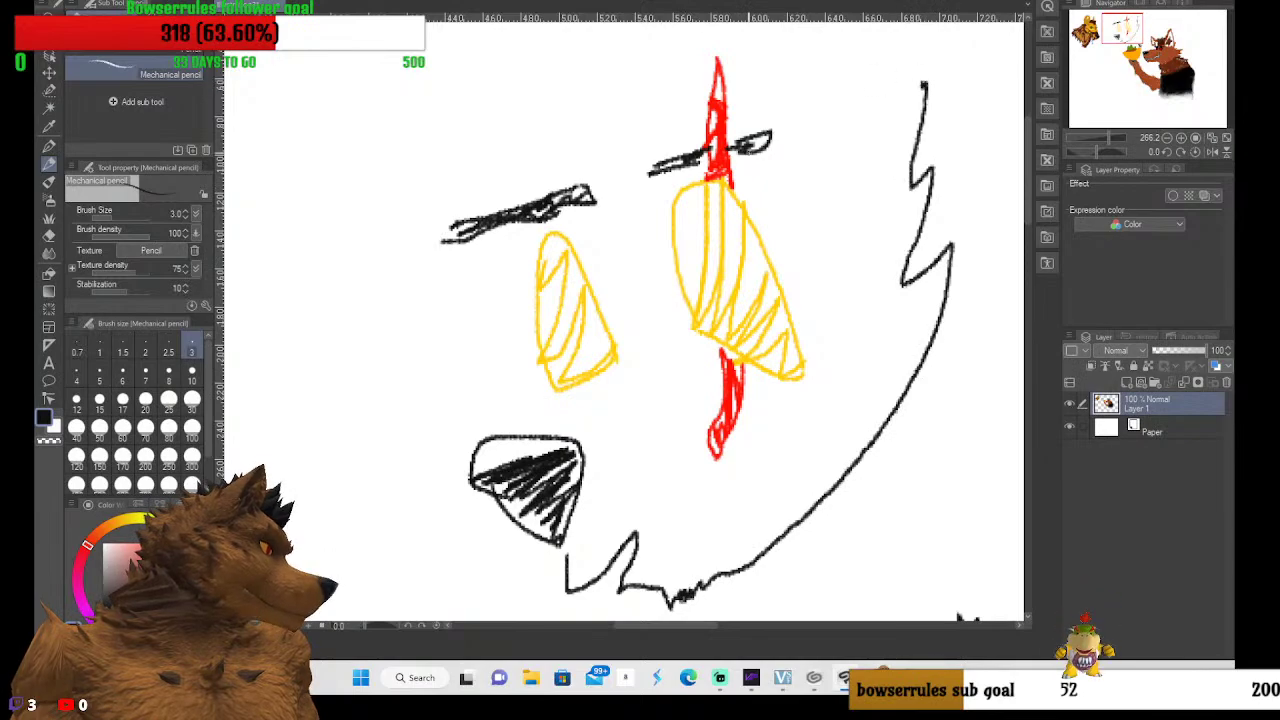
Outline the opposite cheek with fur spikes, the pointed ear, the forehead hairline and the start of the second ear in black
mouse_move(470, 420)
left_mouse_down()
mouse_move(353, 382)
mouse_move(385, 363)
mouse_move(350, 285)
left_mouse_up()
left_click_drag(402, 218, 285, 52)
mouse_move(410, 52)
left_mouse_down()
mouse_move(500, 130)
mouse_move(530, 100)
mouse_move(605, 88)
mouse_move(647, 62)
left_mouse_up()
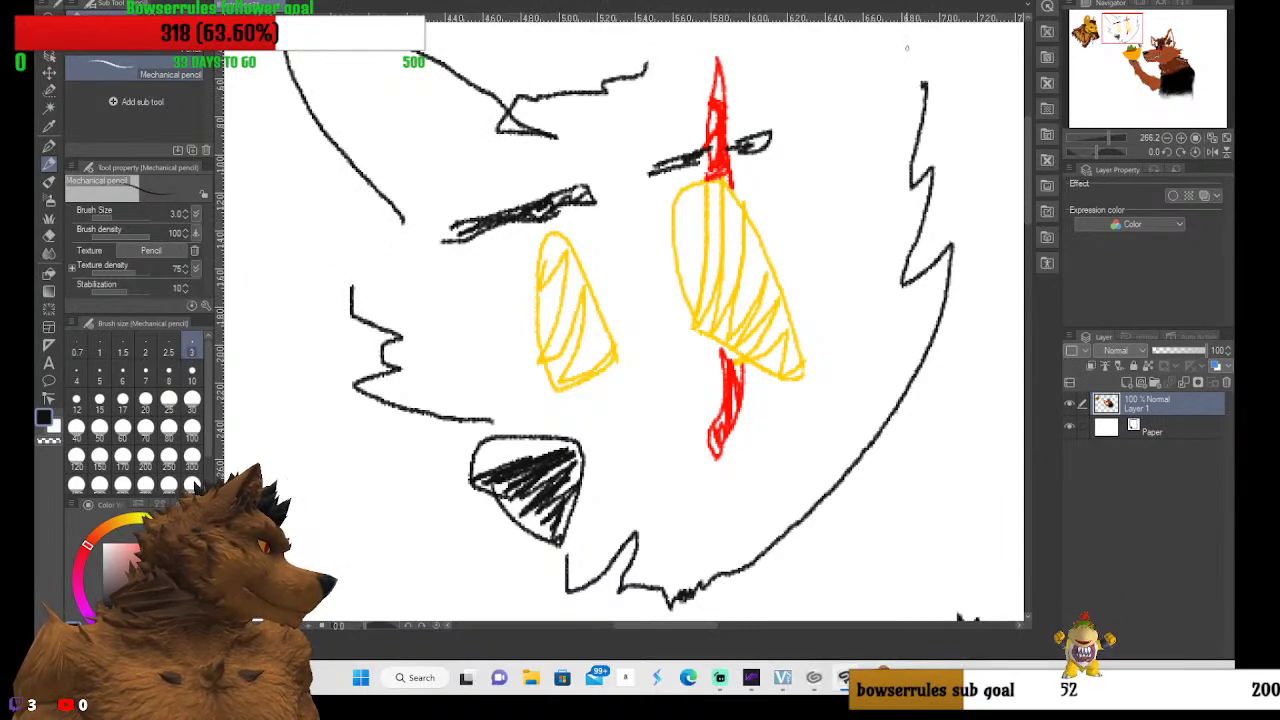
left_click_drag(846, 22, 845, 78)
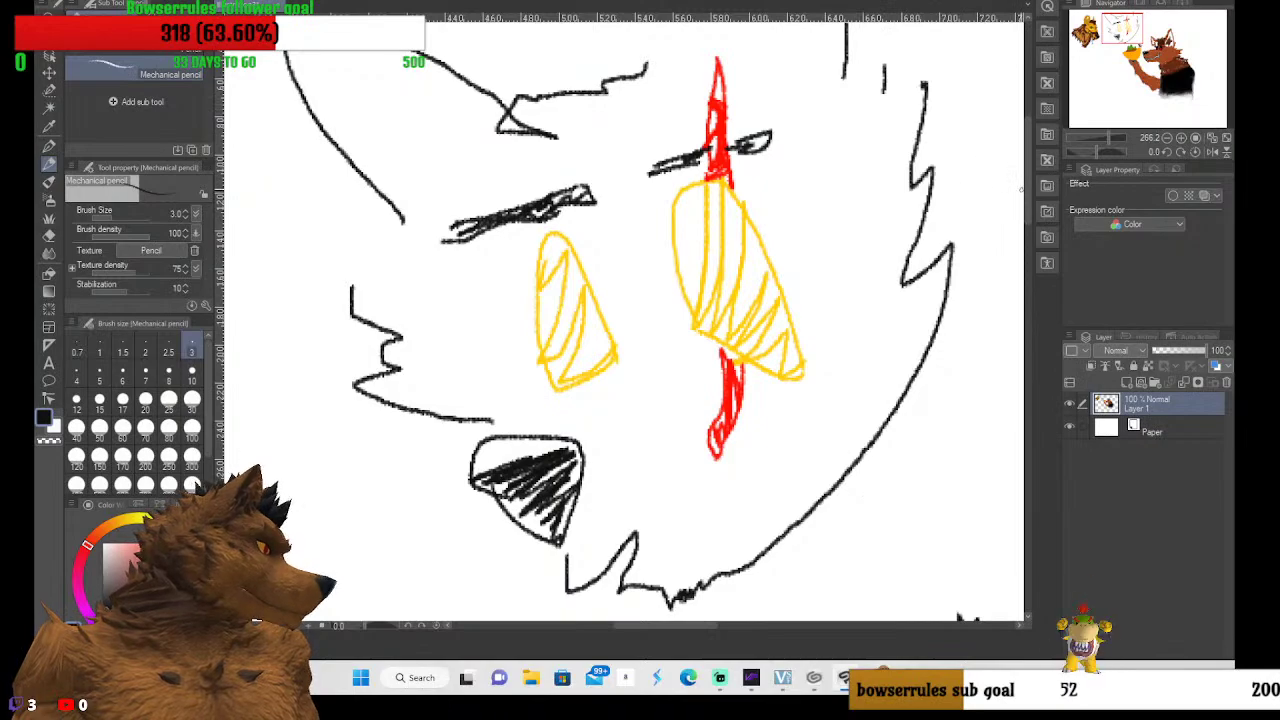
Handwrite "Boof" in black at a slant below the sketched nose, and add a dotted trail from the word towards the mouth
scroll(1022, 188, "down", 5)
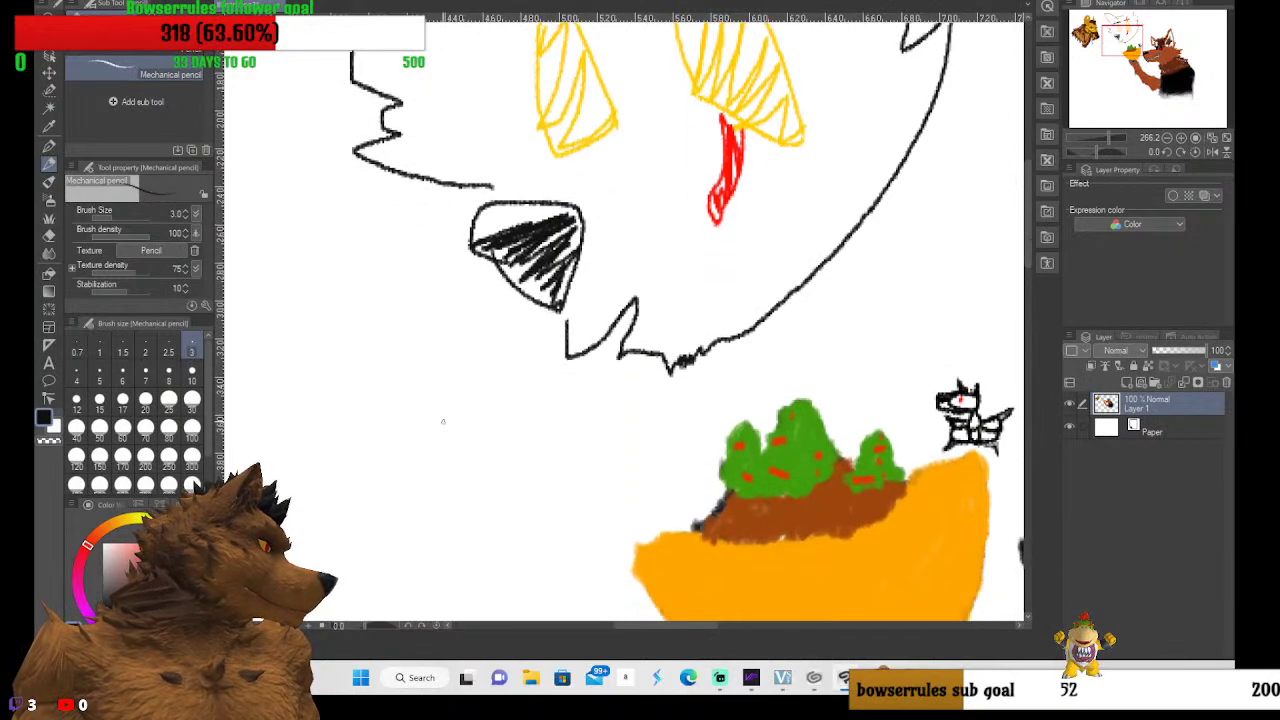
left_click_drag(366, 438, 424, 502)
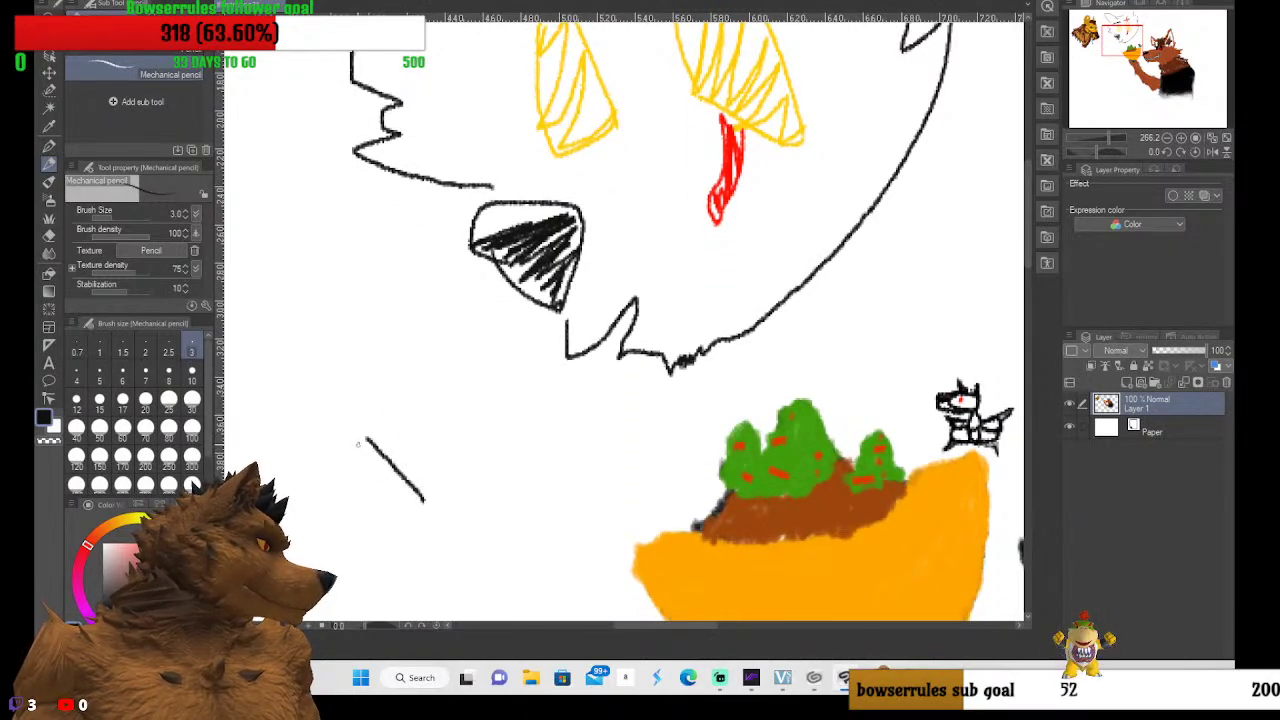
mouse_move(357, 444)
left_mouse_down()
mouse_move(408, 413)
mouse_move(411, 447)
mouse_move(439, 440)
mouse_move(425, 498)
left_mouse_up()
mouse_move(435, 430)
left_mouse_down()
mouse_move(455, 465)
mouse_move(466, 417)
mouse_move(445, 440)
mouse_move(497, 449)
mouse_move(478, 408)
left_mouse_up()
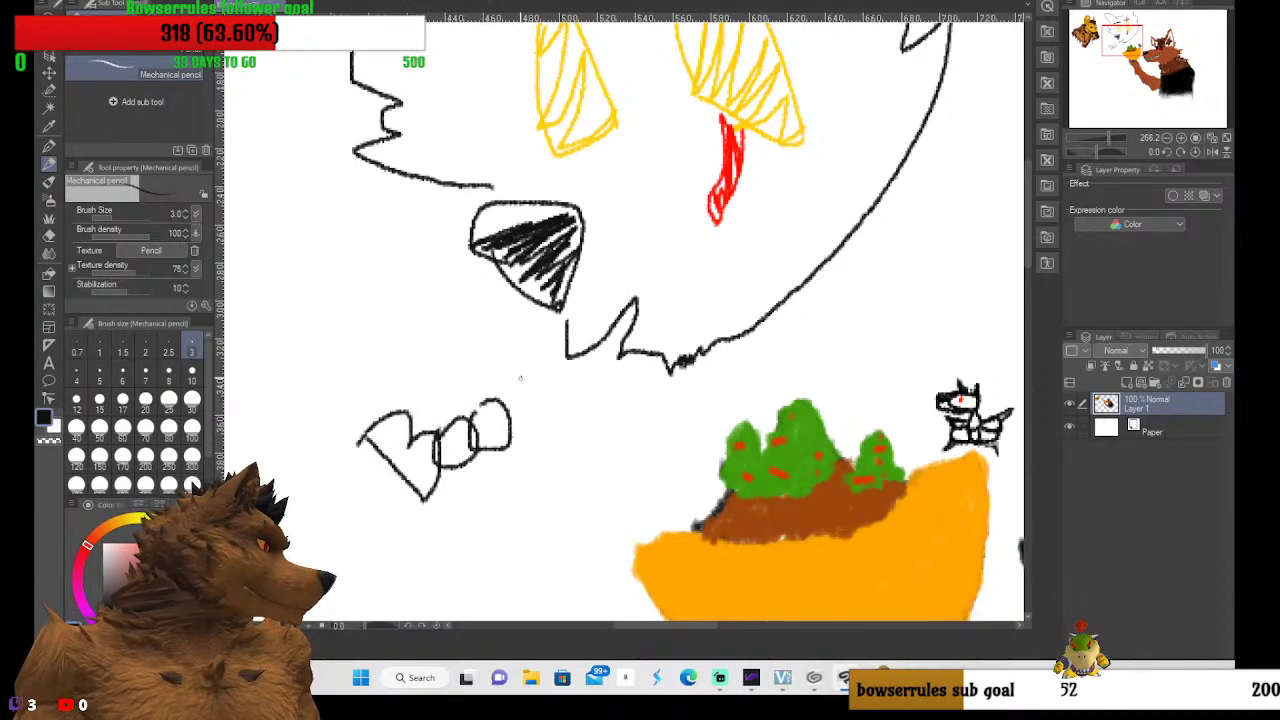
left_click_drag(498, 366, 512, 424)
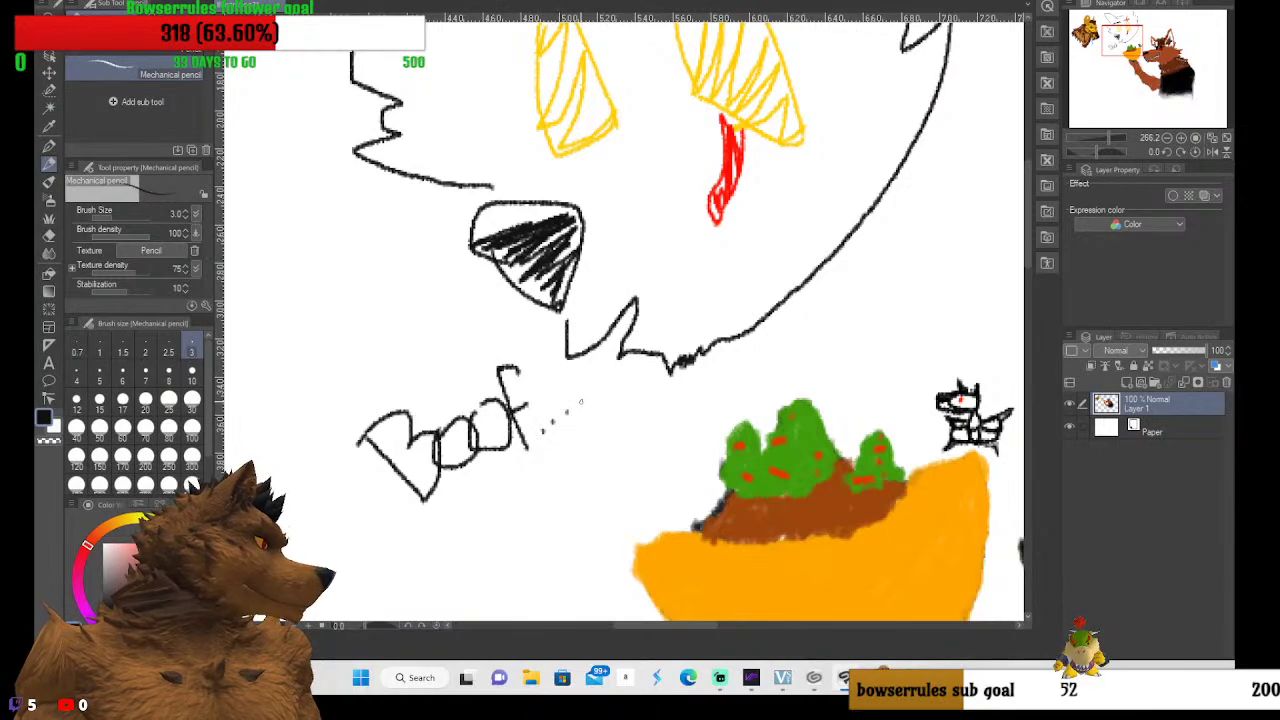
Examine the wolf head, the new scarred sketch and the taco-holding character across the canvas, both up close and from afar
scroll(738, 345, "down", 5)
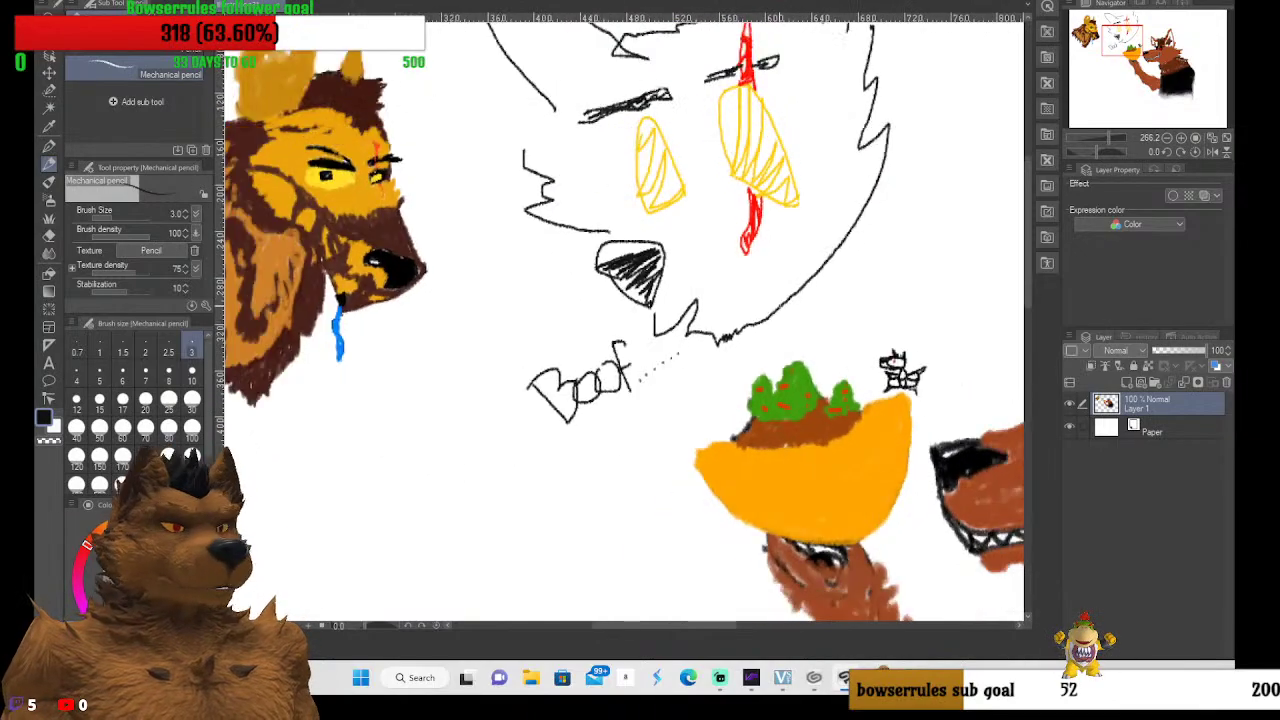
scroll(654, 460, "up", 4)
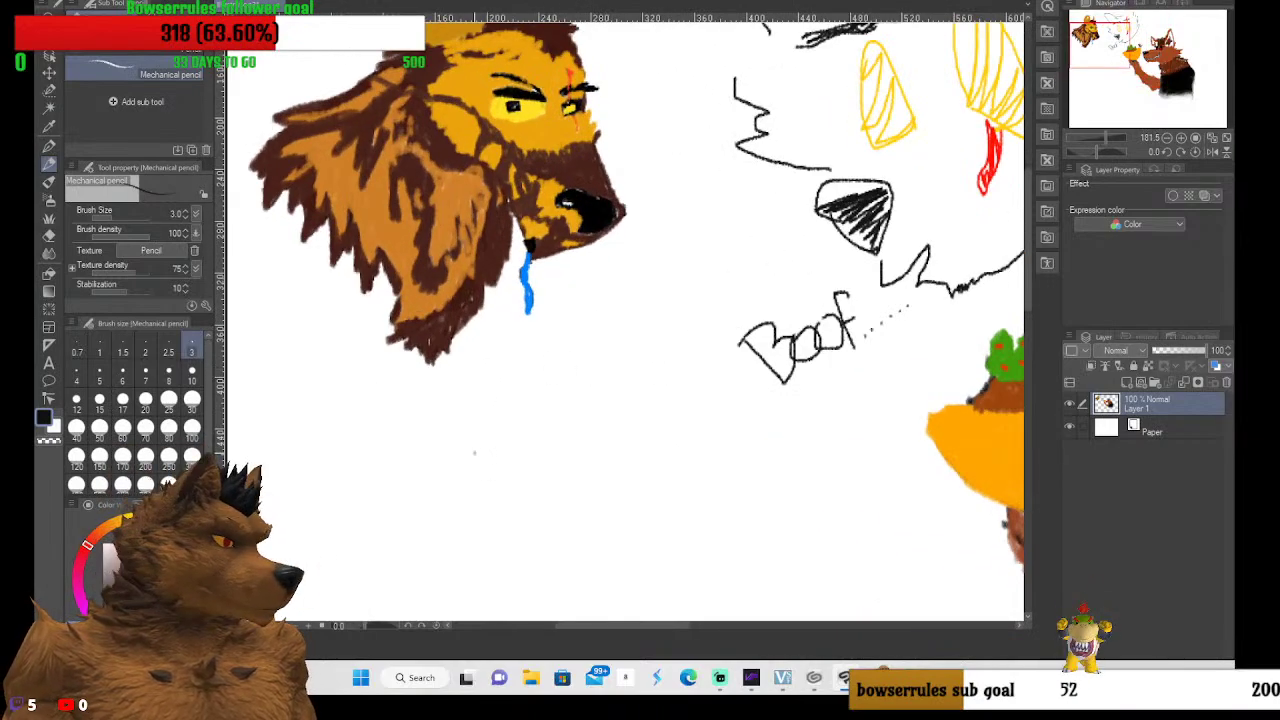
scroll(562, 436, "down", 2)
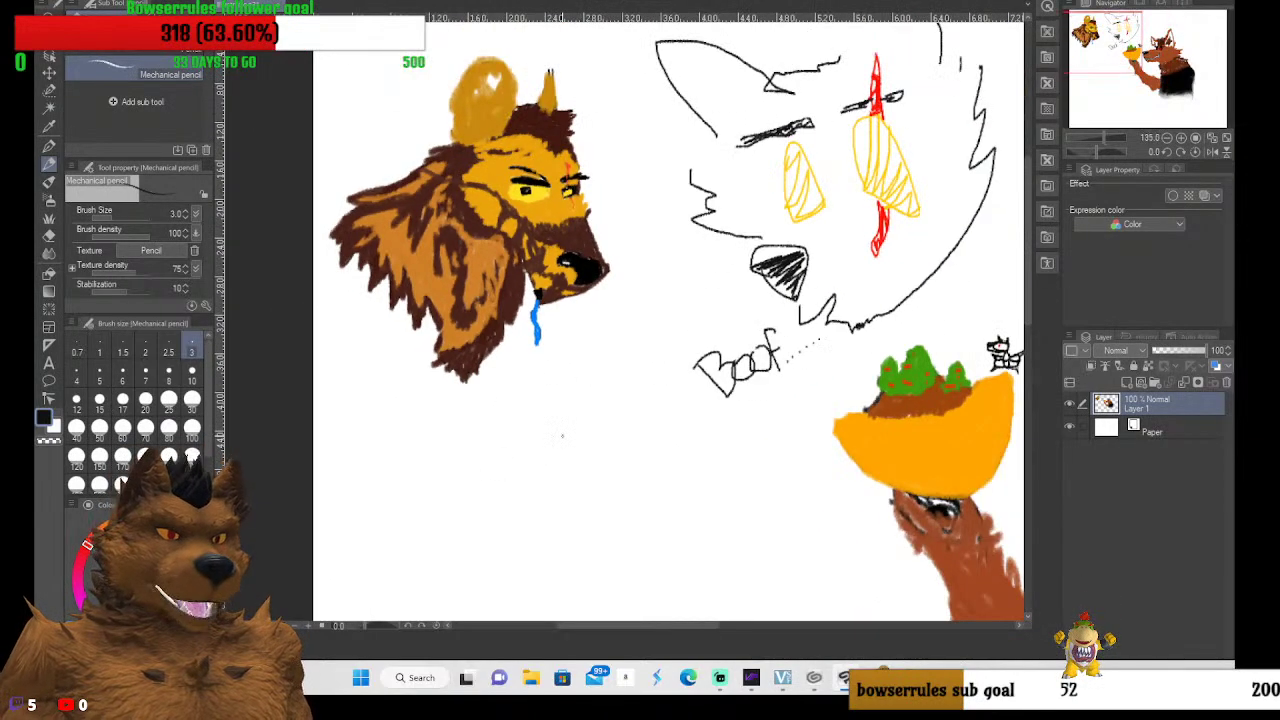
scroll(596, 457, "down", 1)
scroll(596, 457, "up", 4)
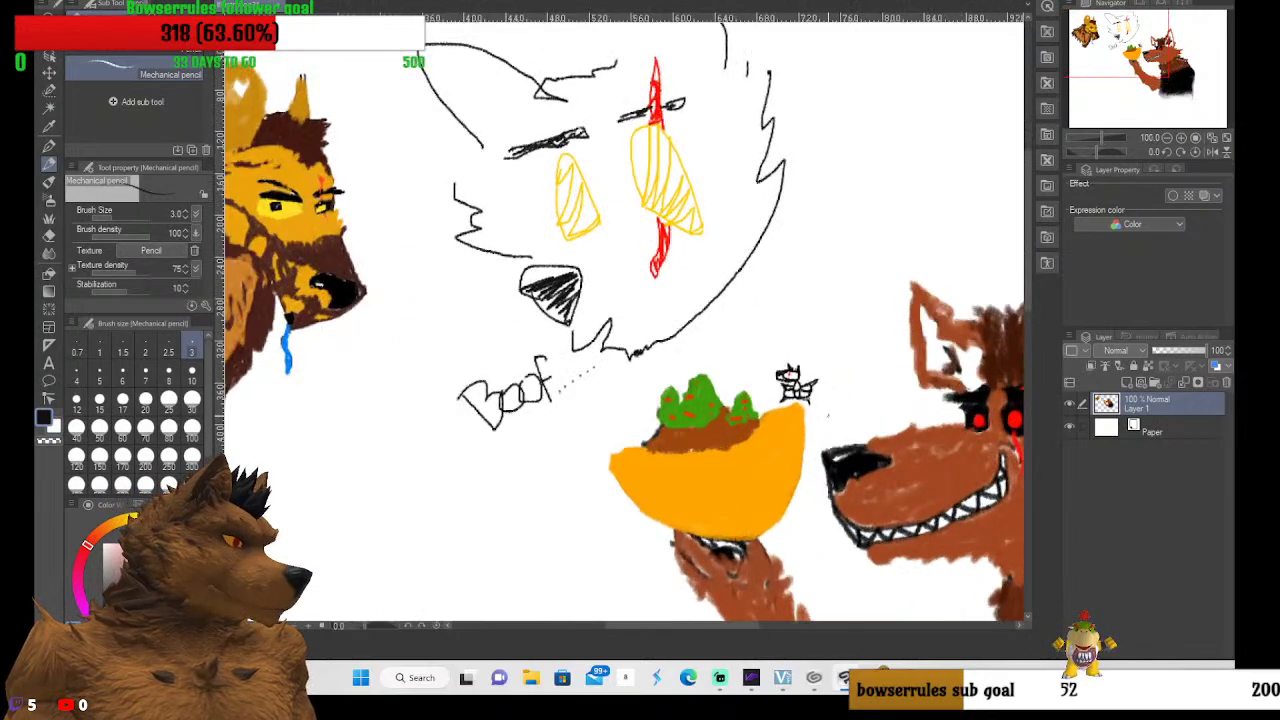
scroll(764, 377, "down", 3)
scroll(764, 377, "up", 4)
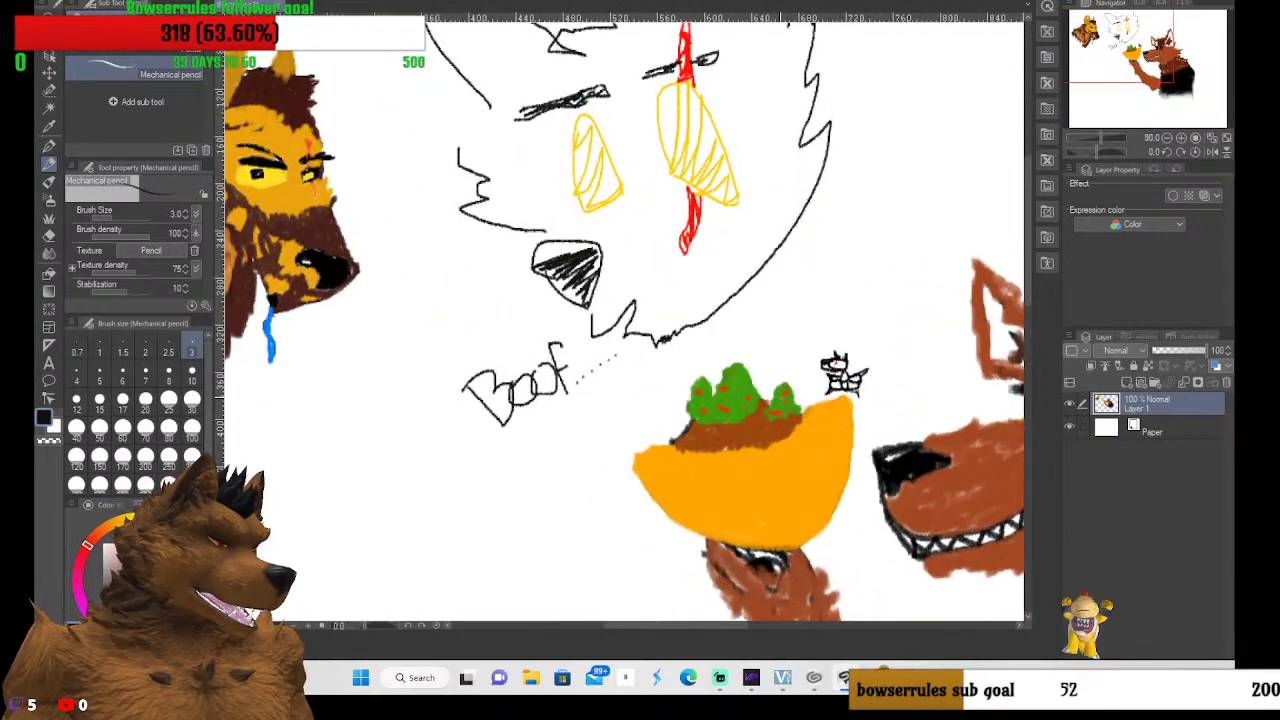
scroll(764, 377, "up", 3)
scroll(817, 275, "down", 4)
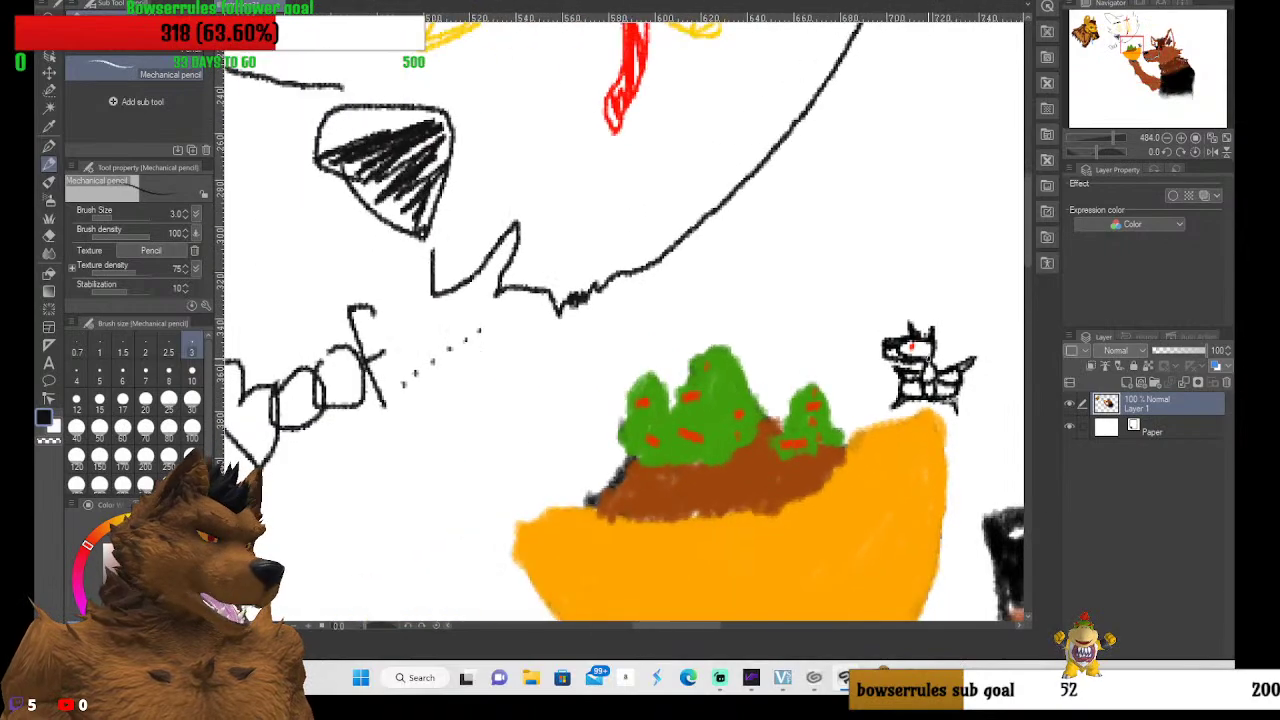
scroll(817, 275, "down", 3)
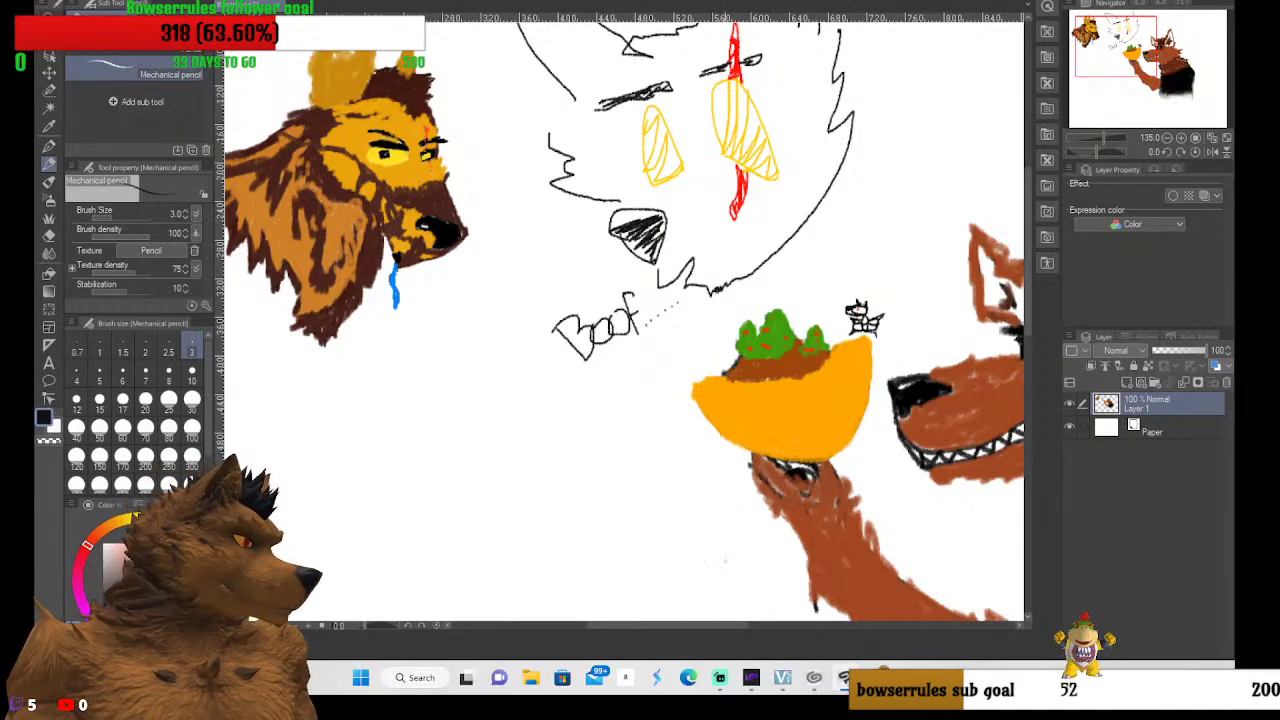
left_click_drag(684, 624, 740, 630)
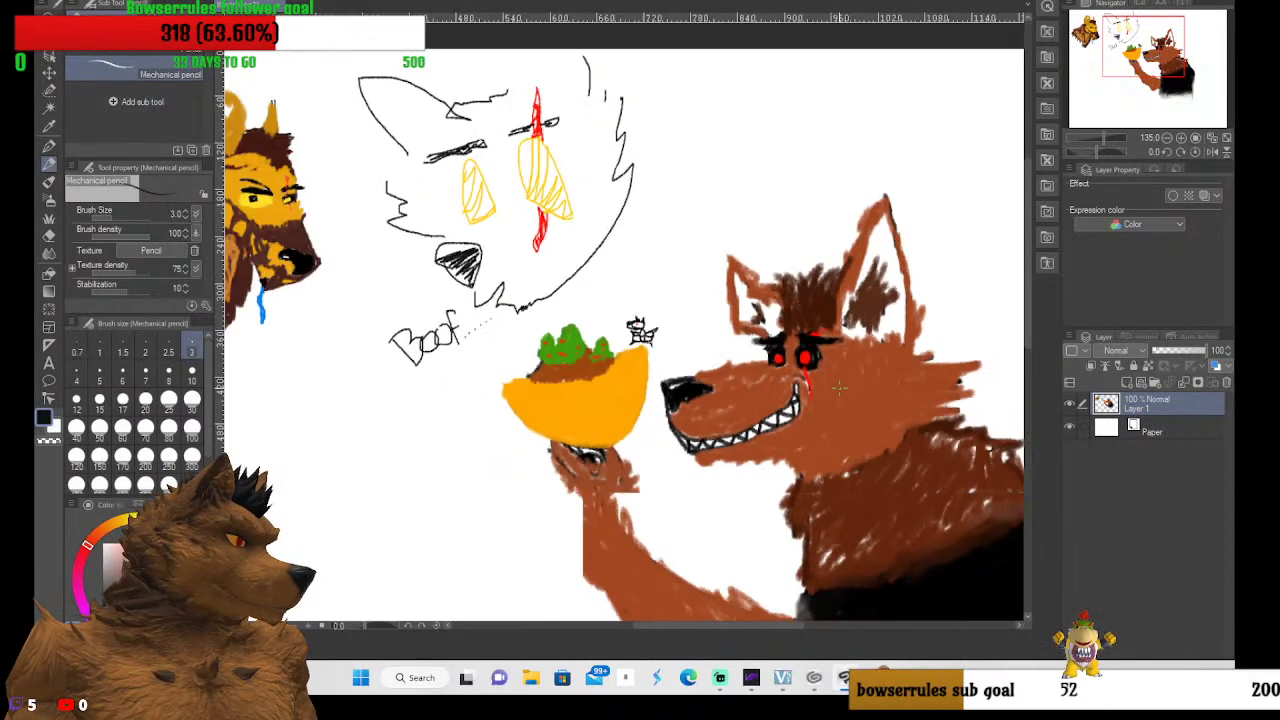
scroll(563, 523, "down", 1)
scroll(571, 523, "up", 5)
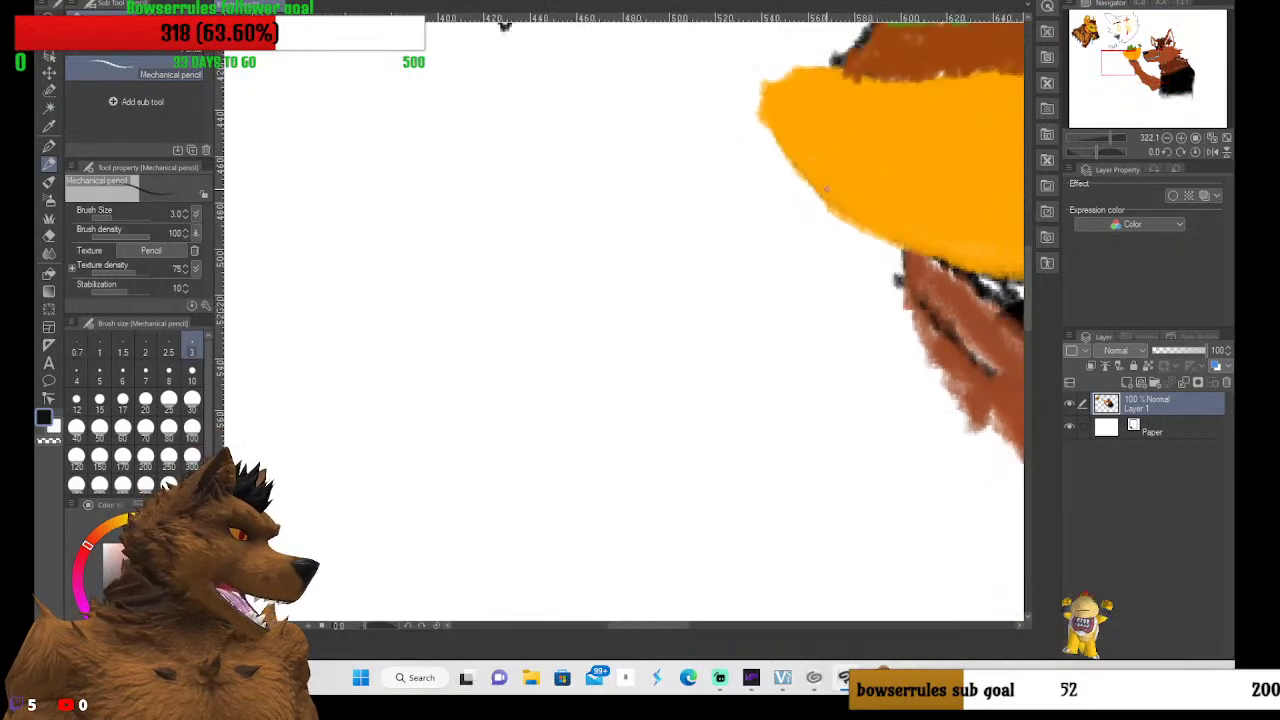
scroll(826, 188, "down", 5)
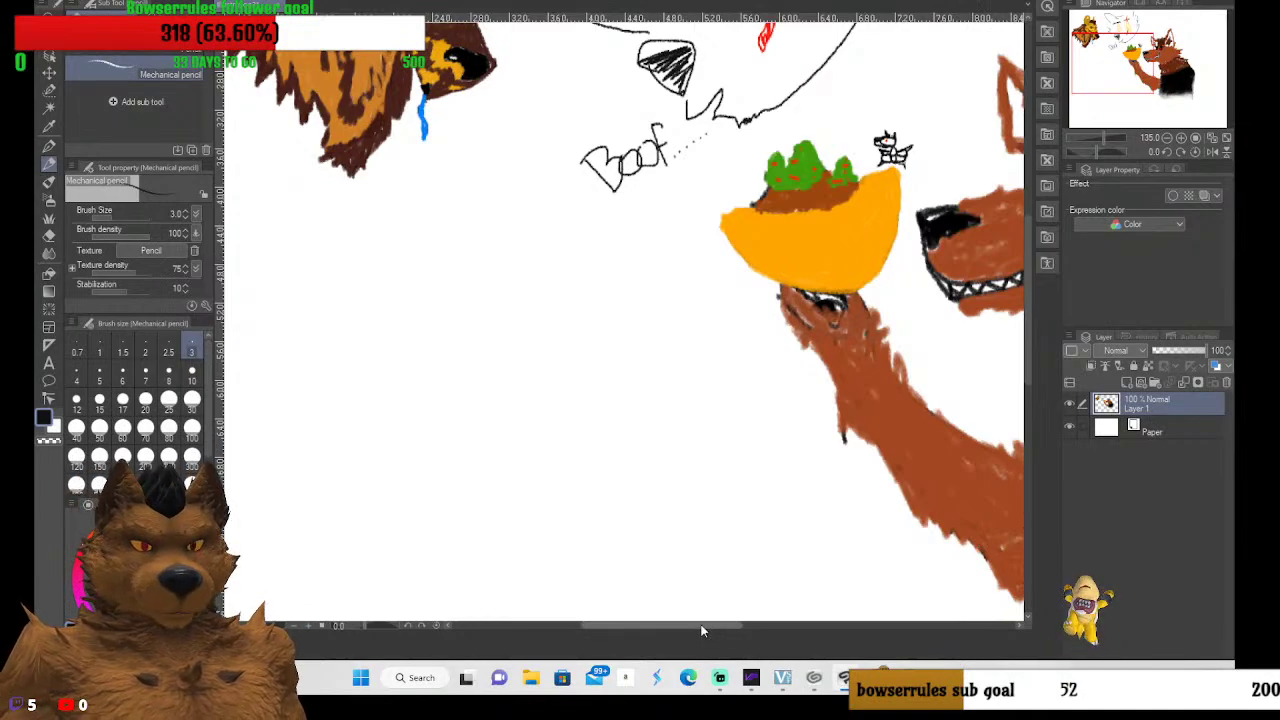
With a size 15 pencil in red, write a large @ sign and a capital W in the blank area below the coloured wolf head
left_click_drag(700, 625, 680, 625)
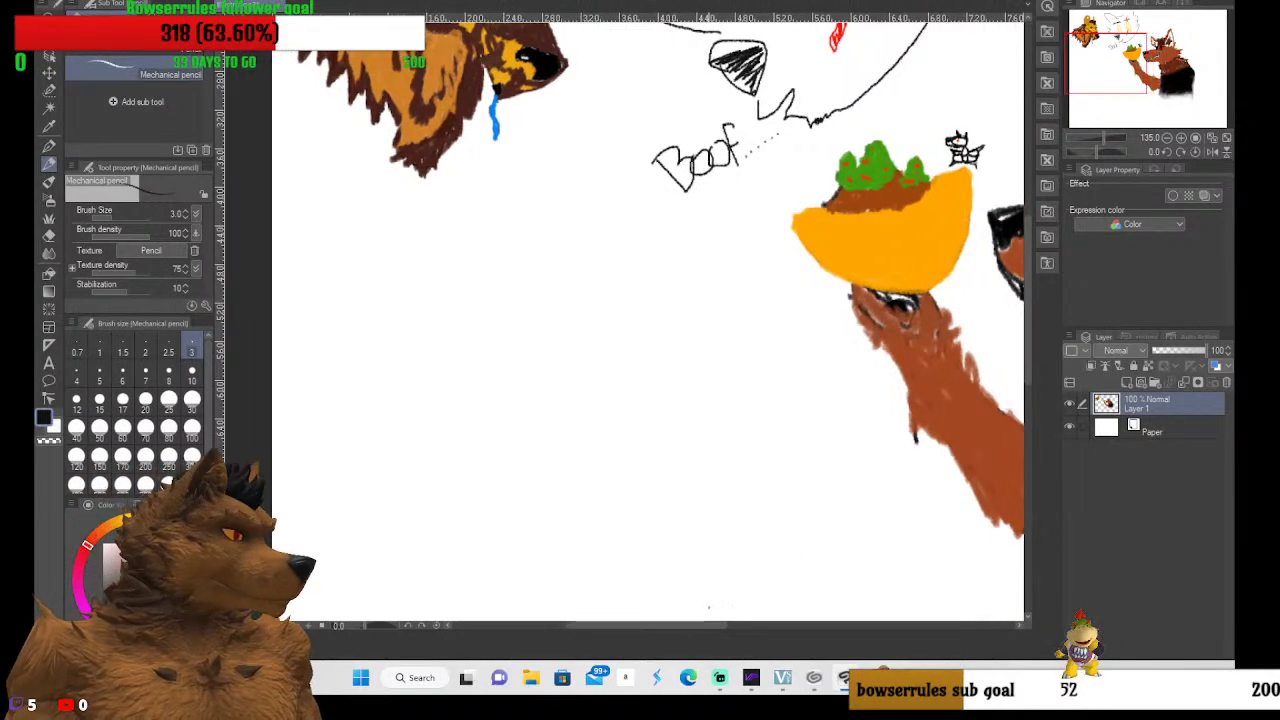
key("x")
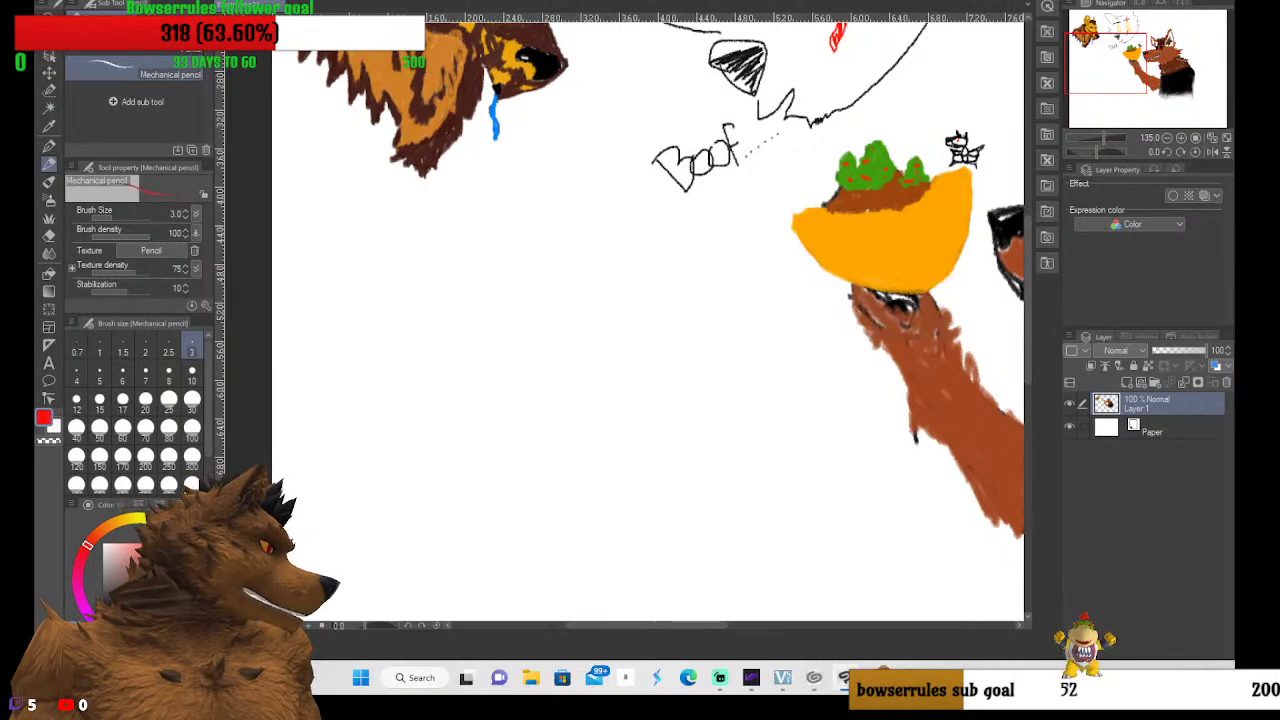
scroll(478, 335, "up", 5)
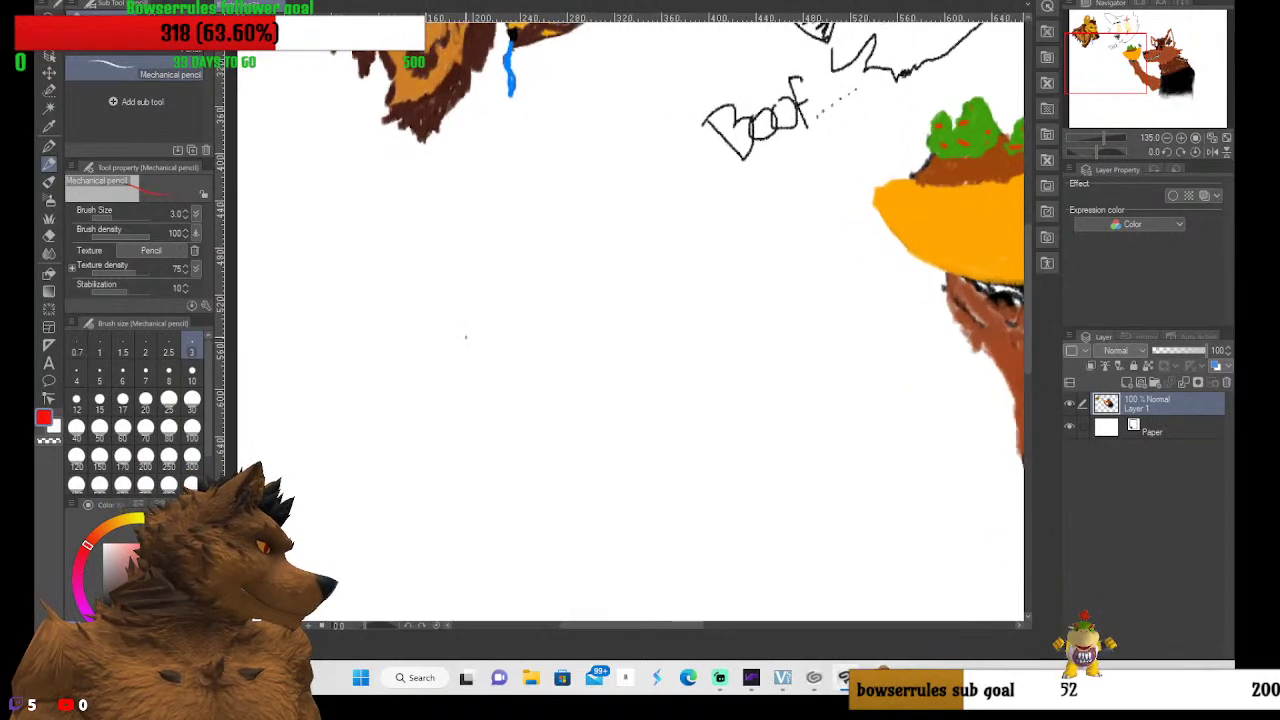
left_click(122, 402)
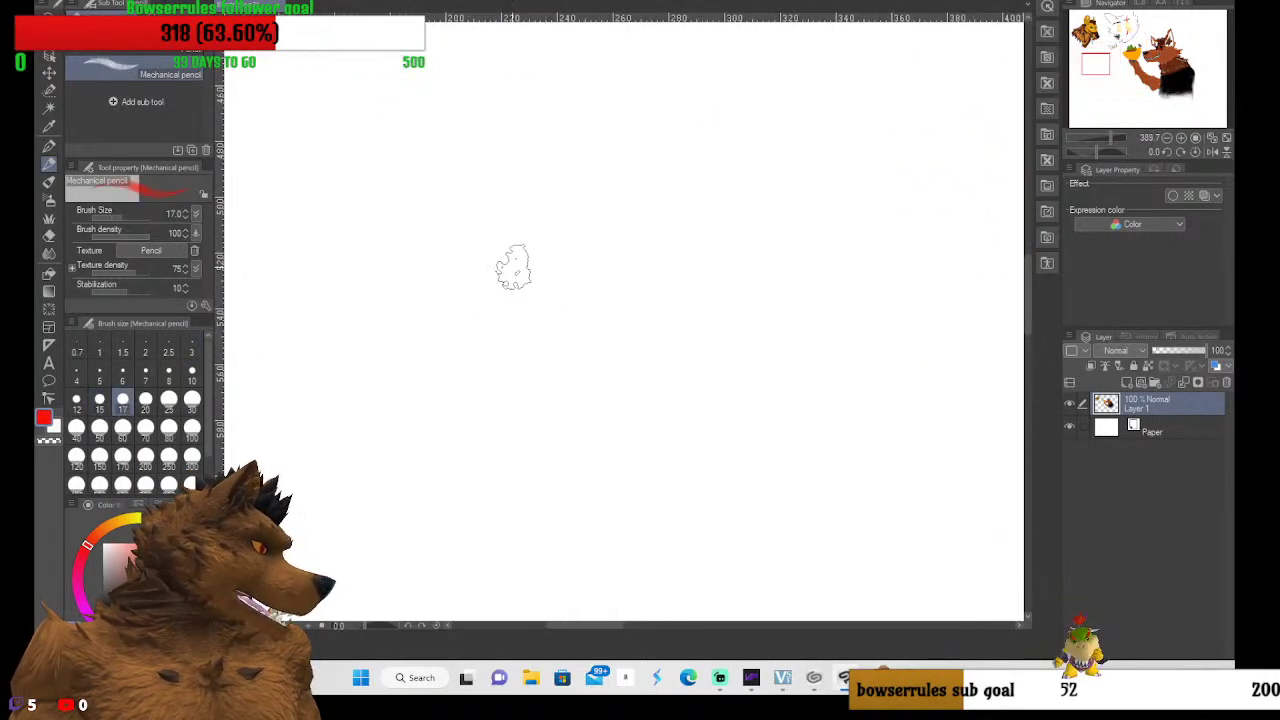
left_click(113, 404)
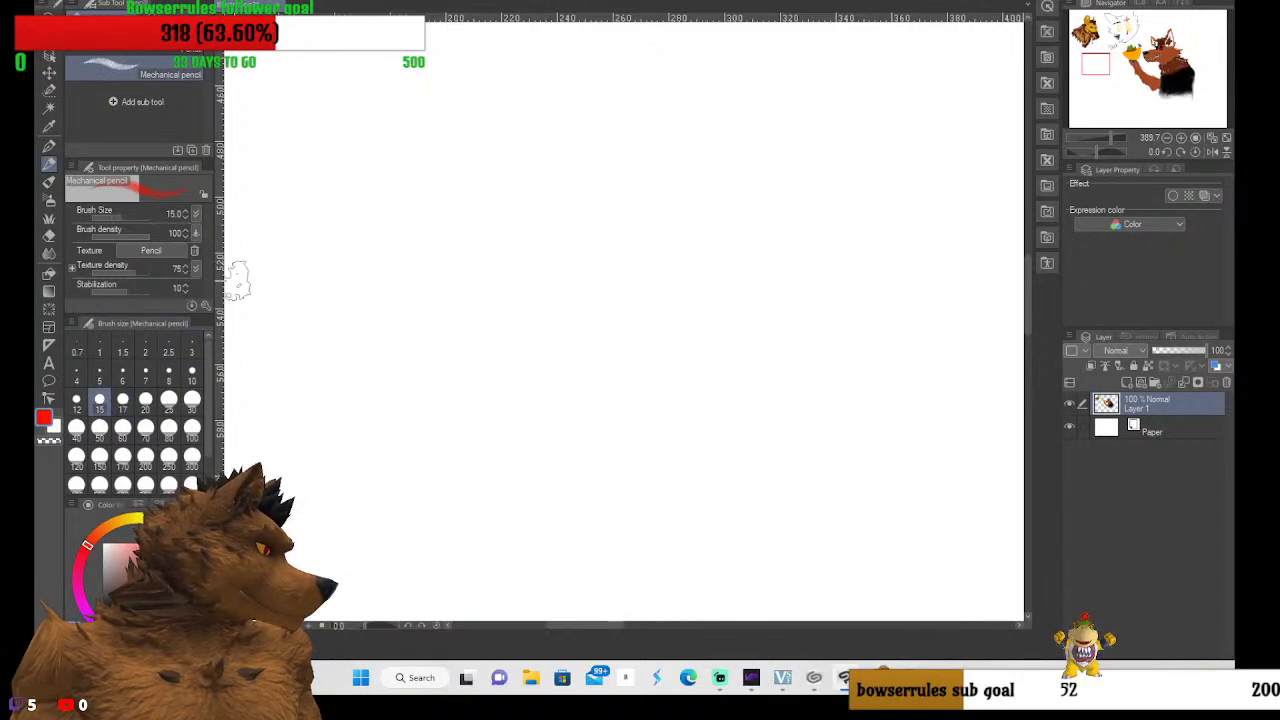
mouse_move(443, 130)
left_mouse_down()
mouse_move(390, 217)
mouse_move(462, 283)
mouse_move(551, 206)
mouse_move(495, 155)
mouse_move(450, 180)
mouse_move(447, 216)
mouse_move(475, 222)
mouse_move(496, 189)
mouse_move(457, 210)
mouse_move(513, 212)
left_mouse_up()
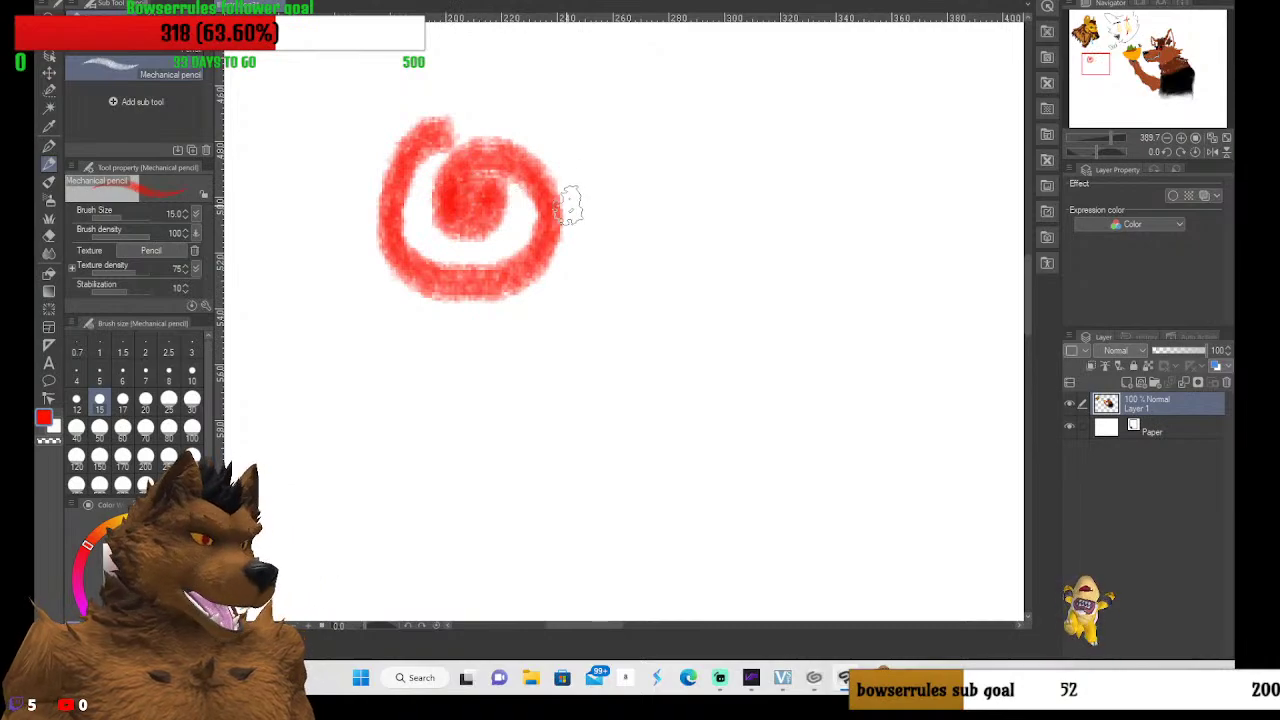
mouse_move(577, 116)
left_mouse_down()
mouse_move(575, 235)
mouse_move(600, 312)
mouse_move(612, 185)
mouse_move(628, 312)
mouse_move(656, 90)
left_mouse_up()
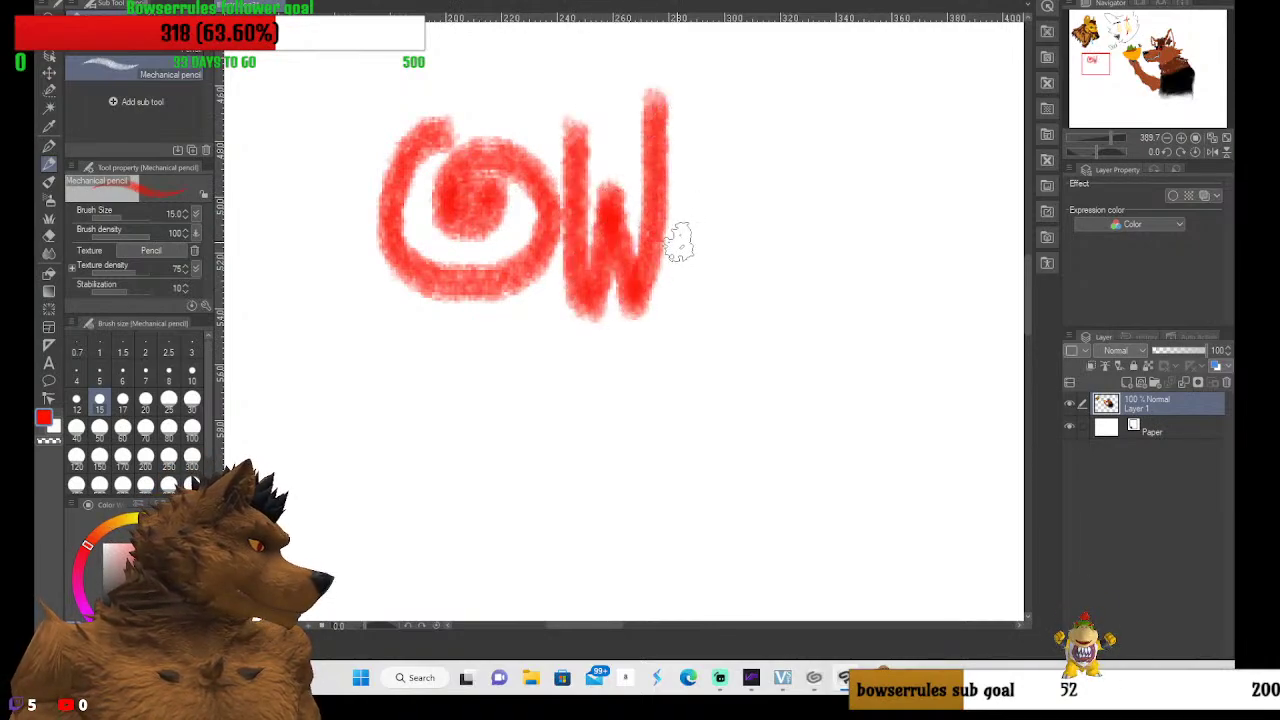
Handwrite the remaining letters of the artist's handle in red after the @W, ending just below the taco
mouse_move(677, 238)
left_mouse_down()
mouse_move(747, 203)
mouse_move(707, 208)
mouse_move(685, 282)
mouse_move(738, 296)
left_mouse_up()
mouse_move(748, 205)
left_mouse_down()
mouse_move(755, 288)
mouse_move(770, 186)
mouse_move(786, 236)
mouse_move(818, 235)
mouse_move(823, 205)
mouse_move(784, 228)
mouse_move(801, 320)
mouse_move(829, 296)
left_mouse_up()
mouse_move(852, 198)
left_mouse_down()
mouse_move(846, 262)
mouse_move(886, 245)
mouse_move(935, 275)
mouse_move(922, 162)
left_mouse_up()
left_click_drag(567, 627, 598, 624)
mouse_move(663, 251)
left_mouse_down()
mouse_move(694, 273)
mouse_move(675, 240)
mouse_move(696, 270)
mouse_move(694, 306)
left_mouse_up()
mouse_move(758, 188)
left_mouse_down()
mouse_move(727, 173)
mouse_move(740, 322)
left_mouse_up()
mouse_move(700, 262)
left_mouse_down()
mouse_move(811, 256)
mouse_move(768, 305)
mouse_move(854, 282)
mouse_move(806, 95)
left_mouse_up()
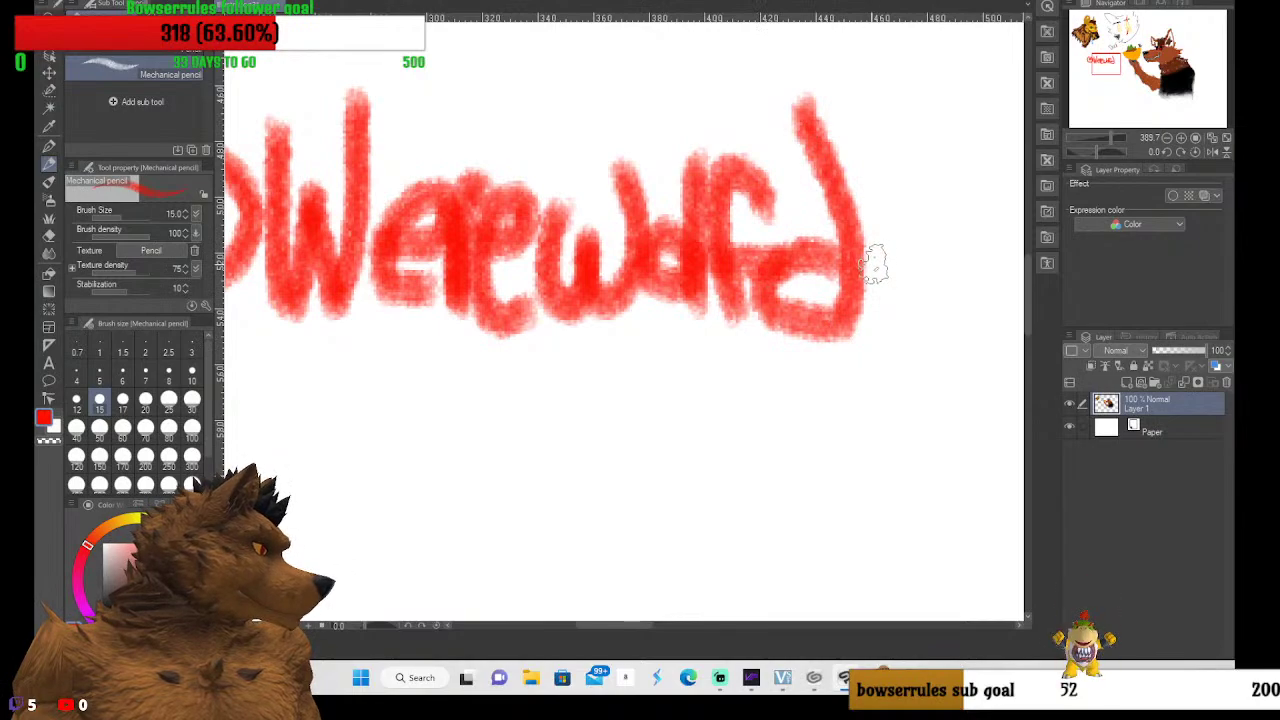
mouse_move(864, 250)
left_mouse_down()
mouse_move(951, 240)
mouse_move(934, 290)
mouse_move(973, 260)
mouse_move(948, 92)
left_mouse_up()
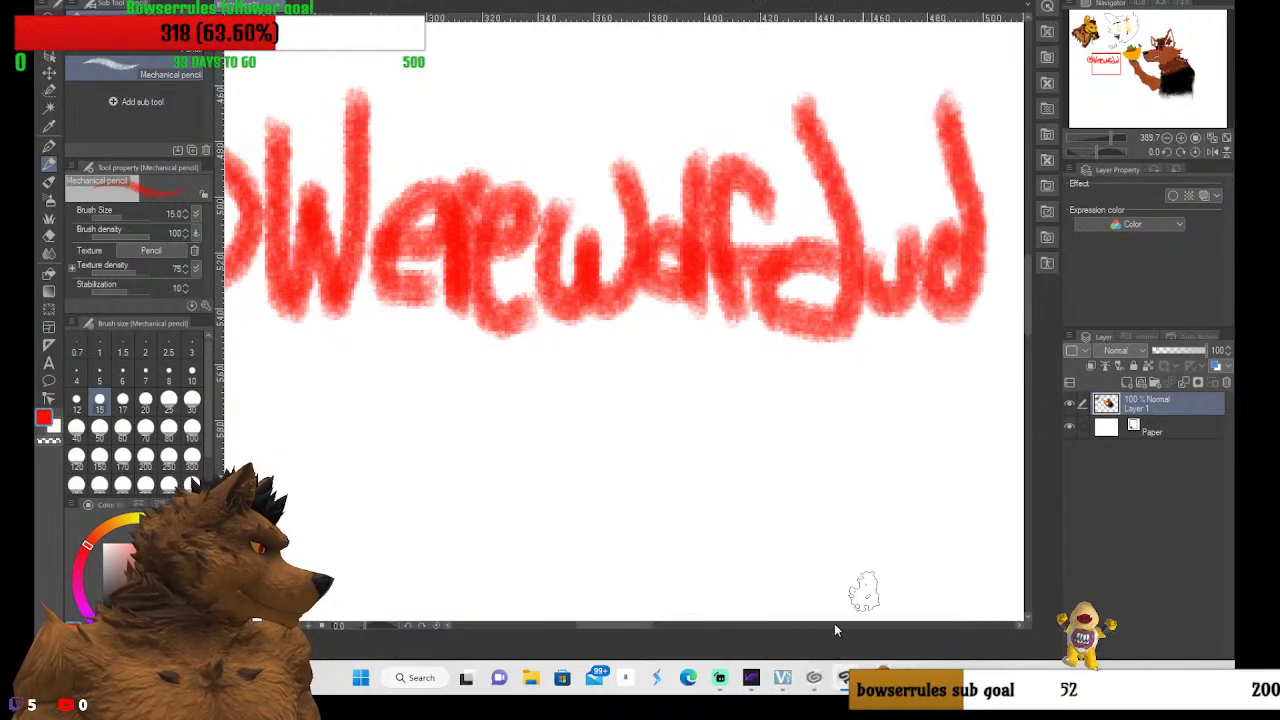
left_click_drag(640, 625, 658, 625)
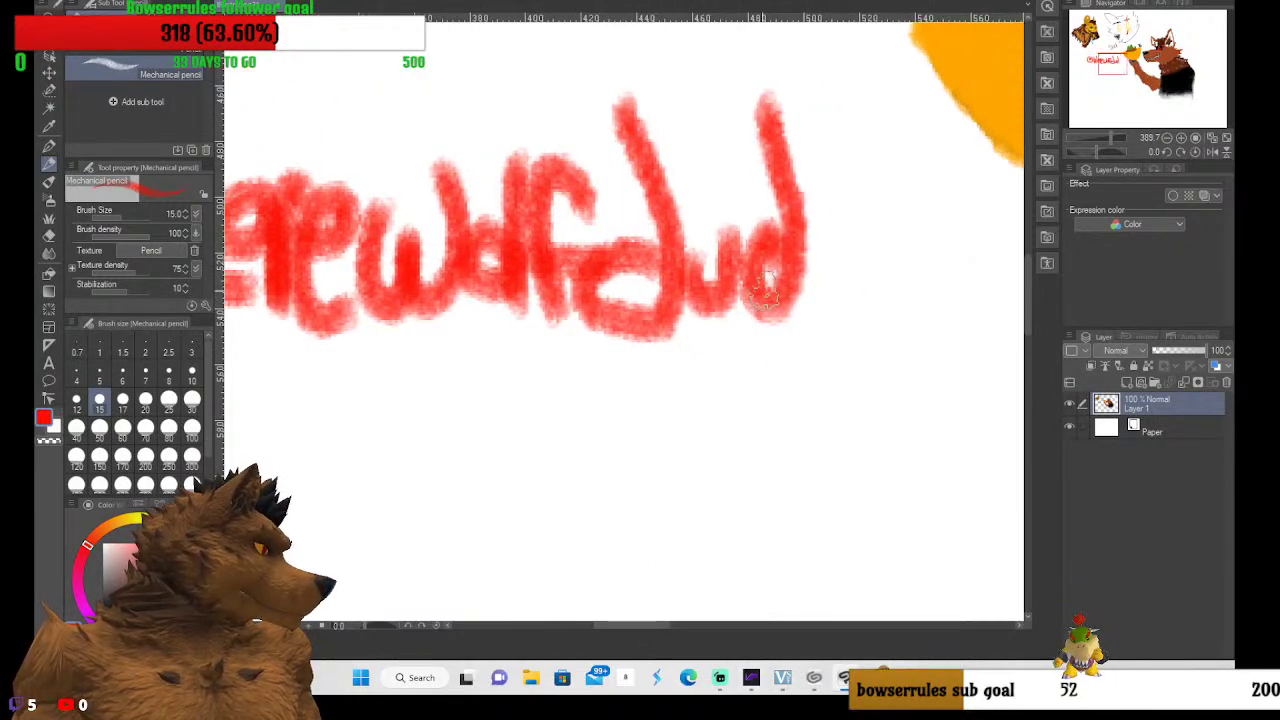
mouse_move(772, 282)
left_mouse_down()
mouse_move(825, 275)
mouse_move(838, 245)
mouse_move(798, 268)
mouse_move(845, 340)
left_mouse_up()
mouse_move(850, 262)
left_mouse_down()
mouse_move(856, 330)
mouse_move(896, 242)
mouse_move(922, 305)
left_mouse_up()
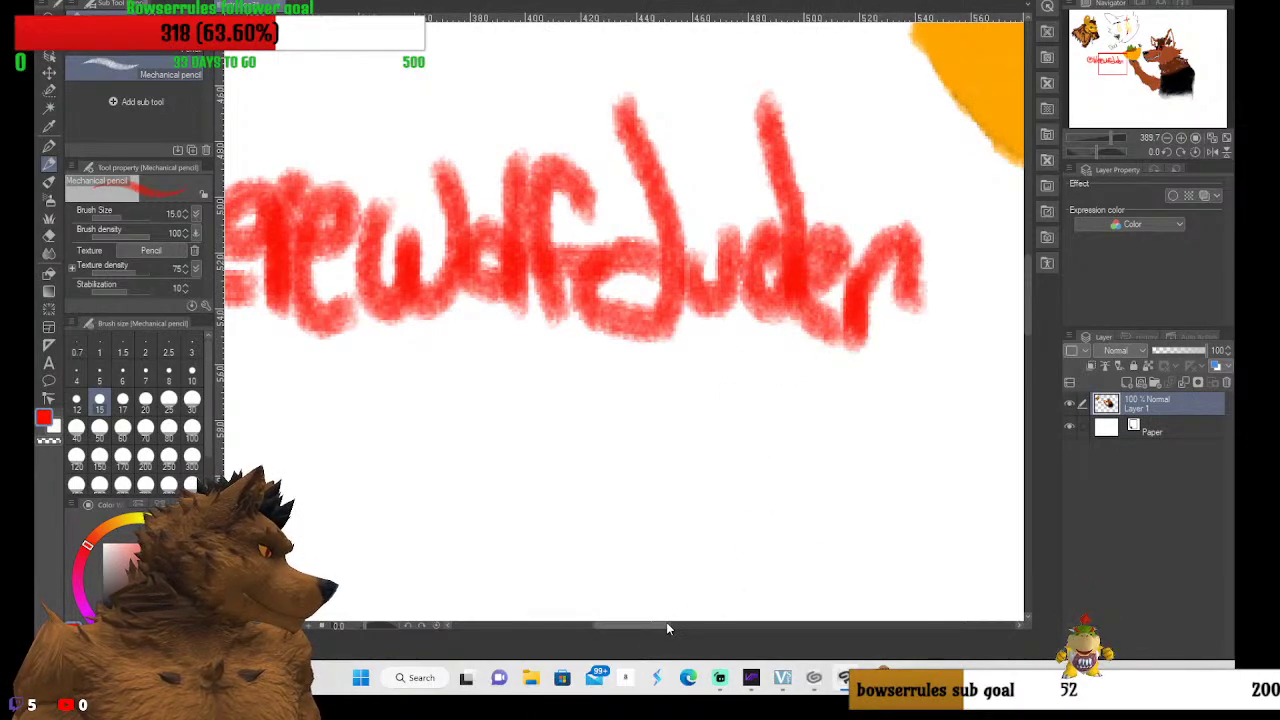
Handwrite the year '23, with its leading apostrophe, in red above the middle of the handle
left_click_drag(627, 632, 600, 626)
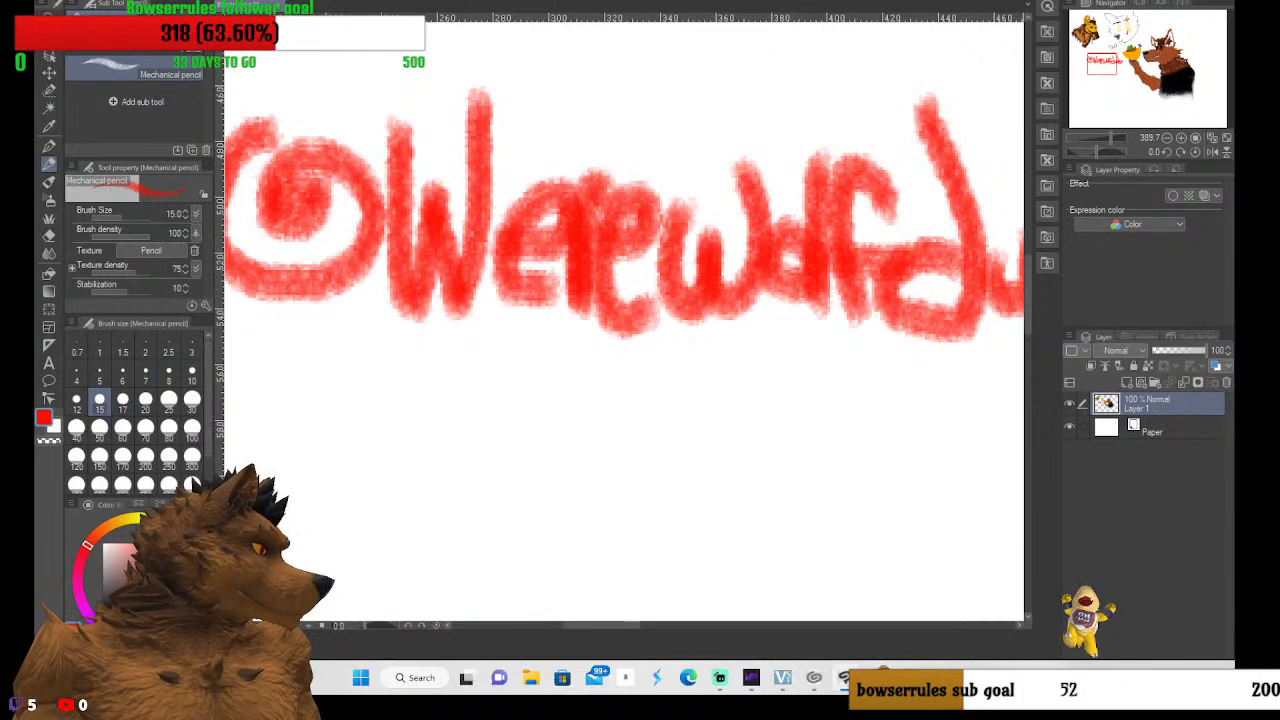
mouse_move(1026, 292)
left_mouse_down()
mouse_move(1027, 242)
mouse_move(1027, 257)
left_mouse_up()
mouse_move(577, 296)
left_mouse_down()
mouse_move(608, 235)
mouse_move(605, 353)
mouse_move(672, 332)
left_mouse_up()
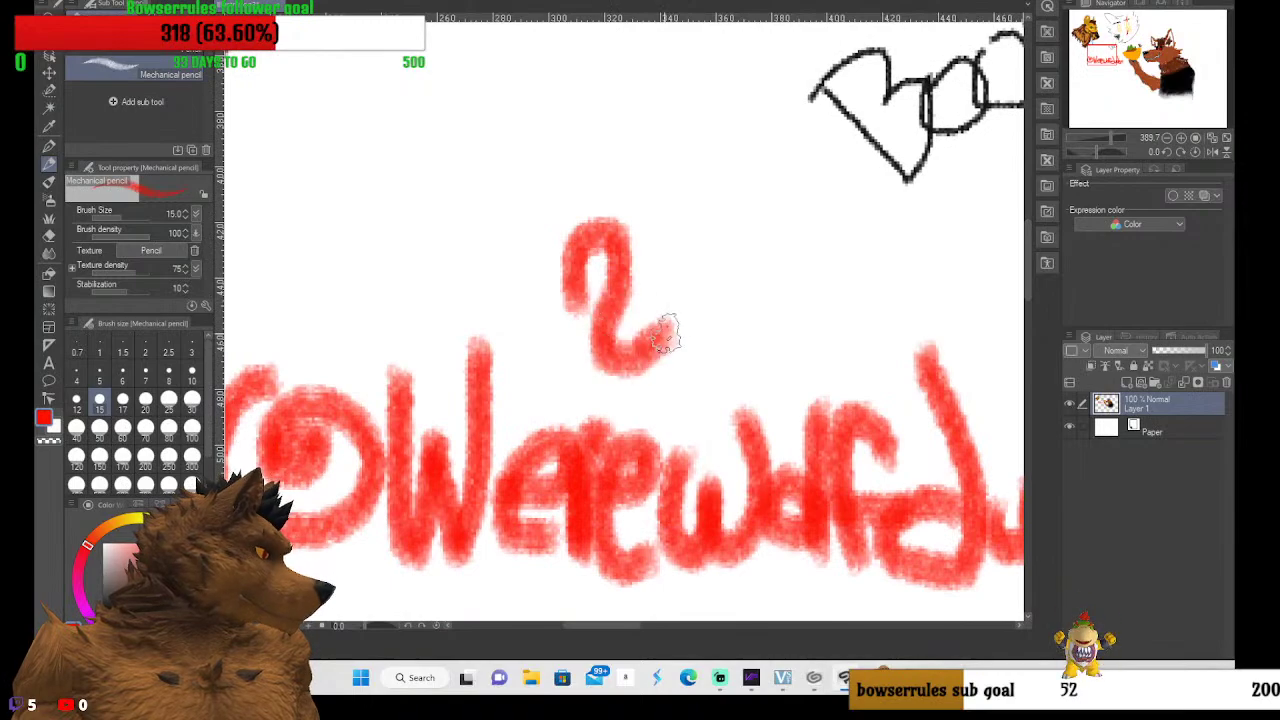
mouse_move(642, 216)
left_mouse_down()
mouse_move(708, 245)
mouse_move(665, 305)
left_mouse_up()
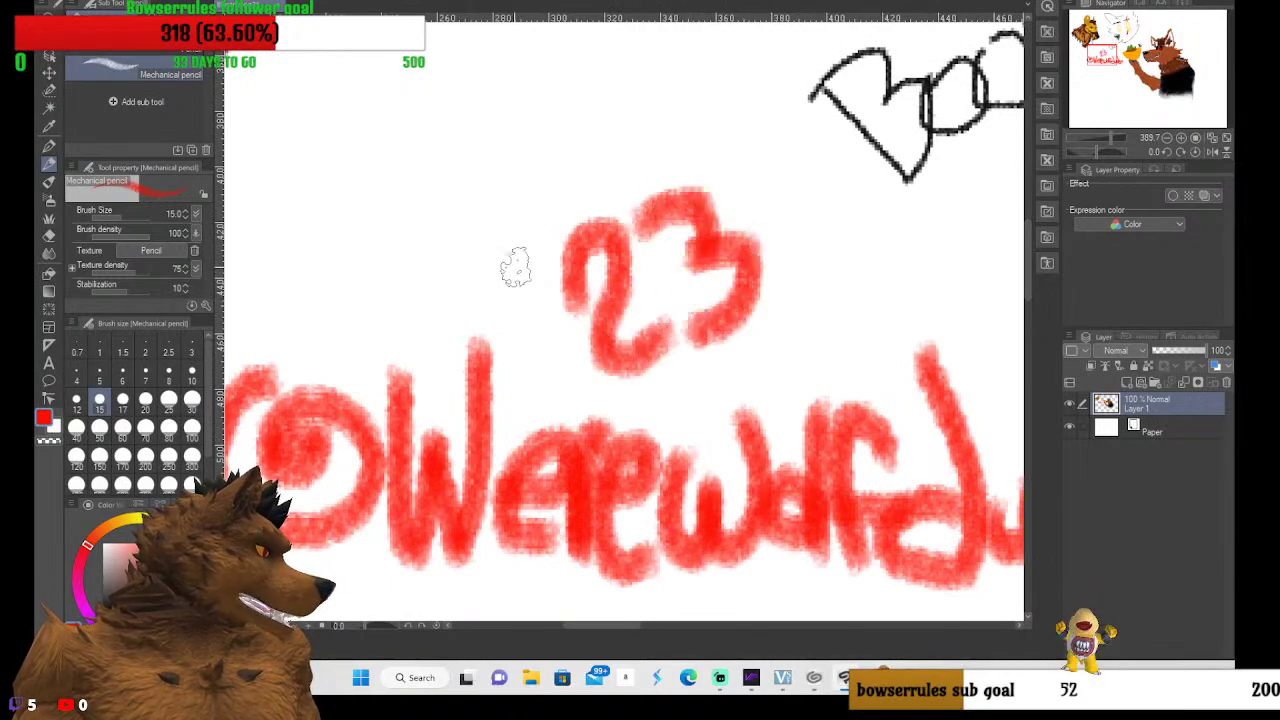
left_click_drag(512, 250, 522, 300)
Save the signed drawing in CLIP STUDIO FORMAT under the file name reeeeddddddd
scroll(540, 350, "down", 2)
scroll(549, 380, "down", 8)
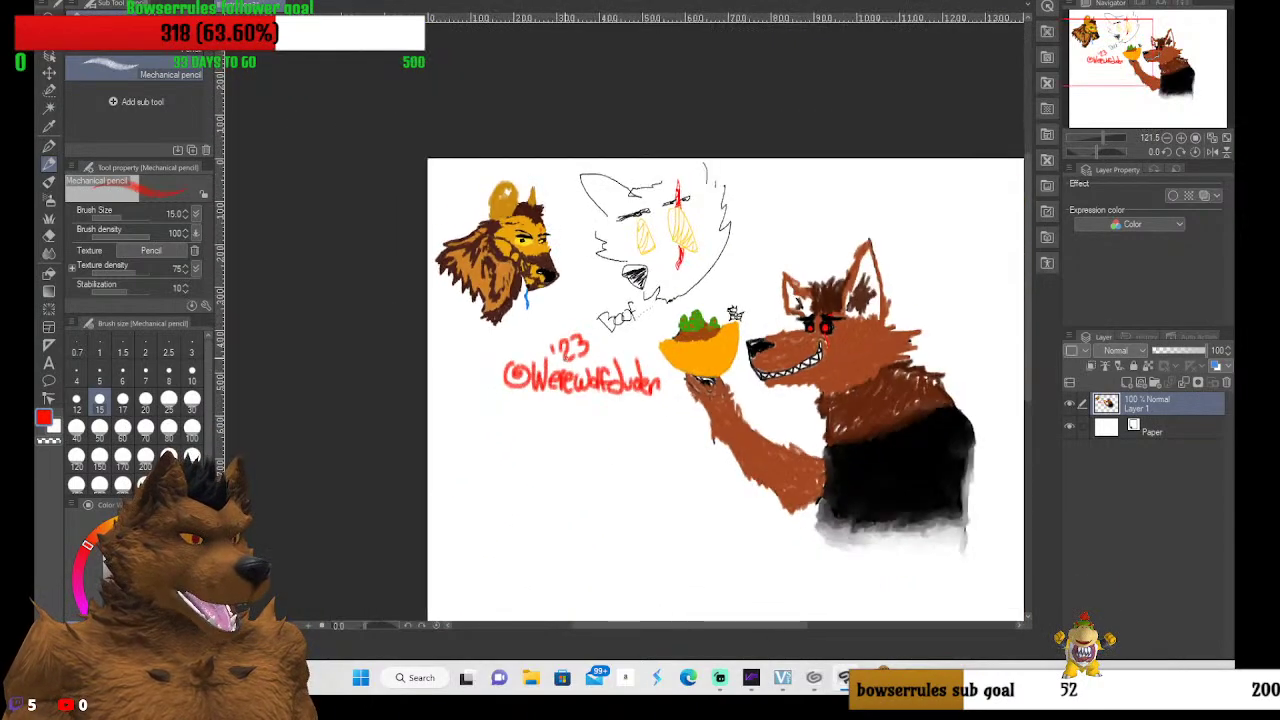
scroll(589, 338, "up", 3)
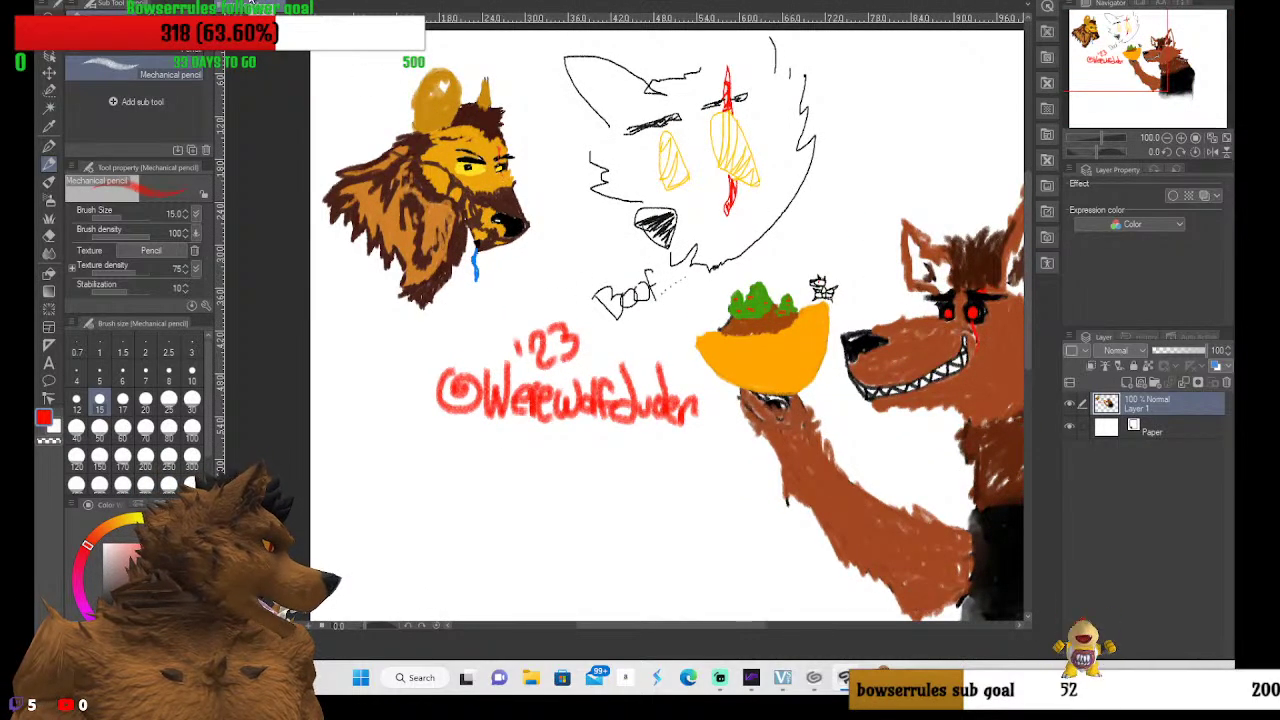
key("alt+f")
mouse_move(100, 8)
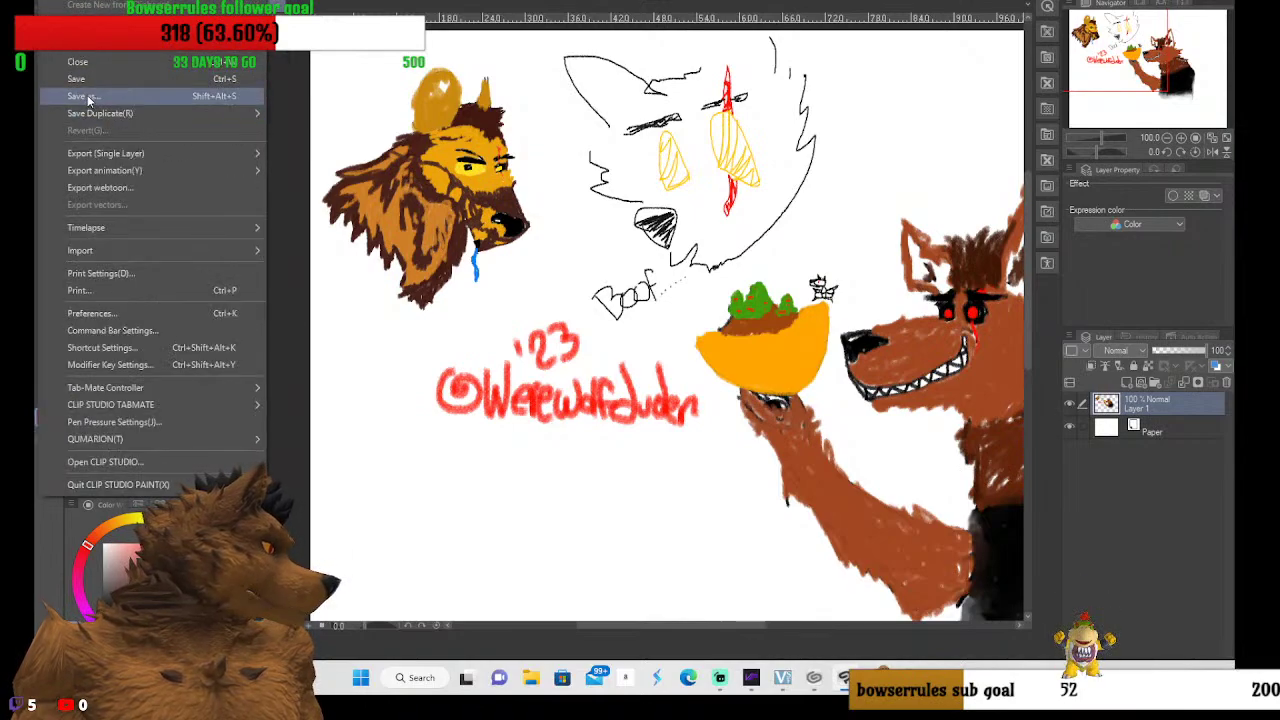
left_click(88, 101)
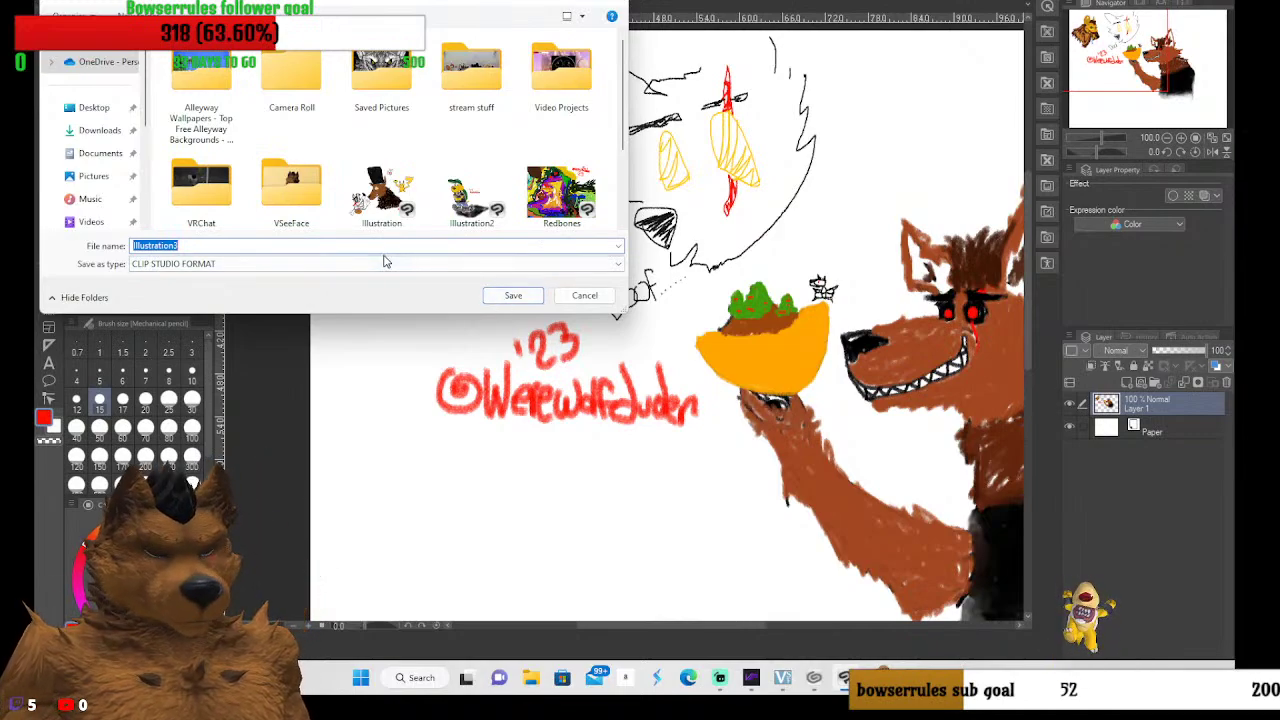
key("BackSpace")
type("reeeeddddddd")
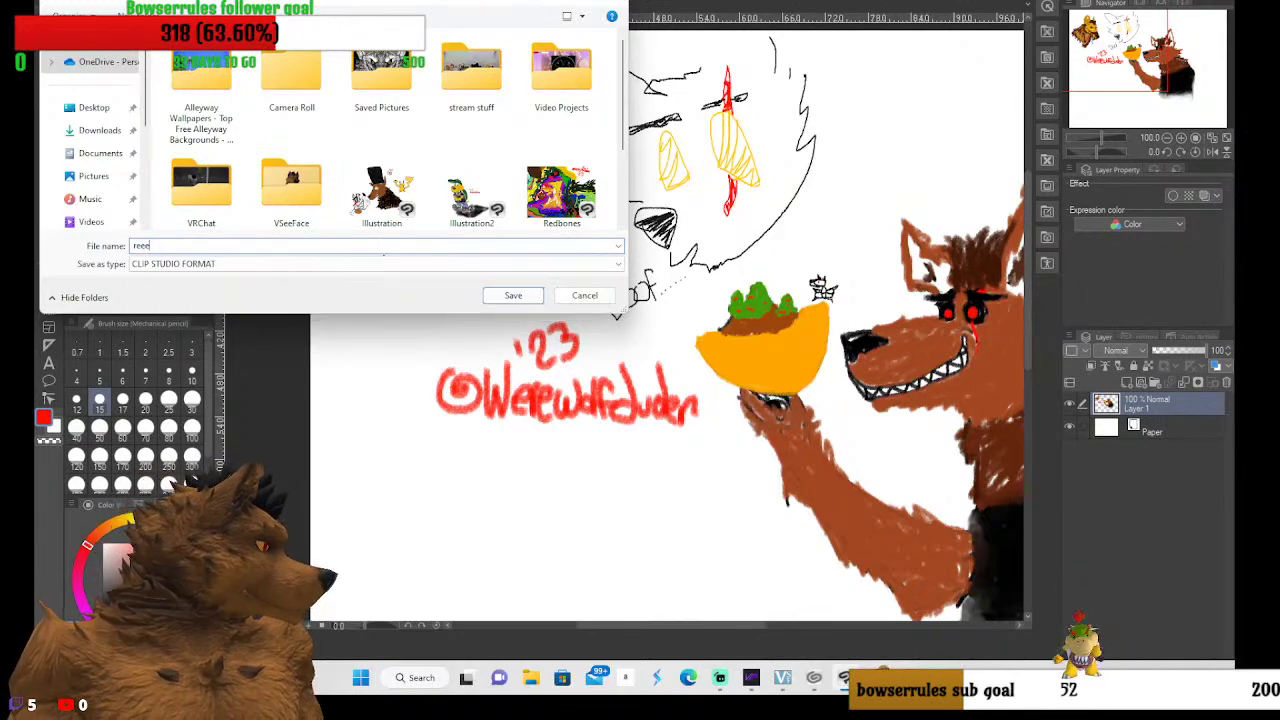
left_click(511, 297)
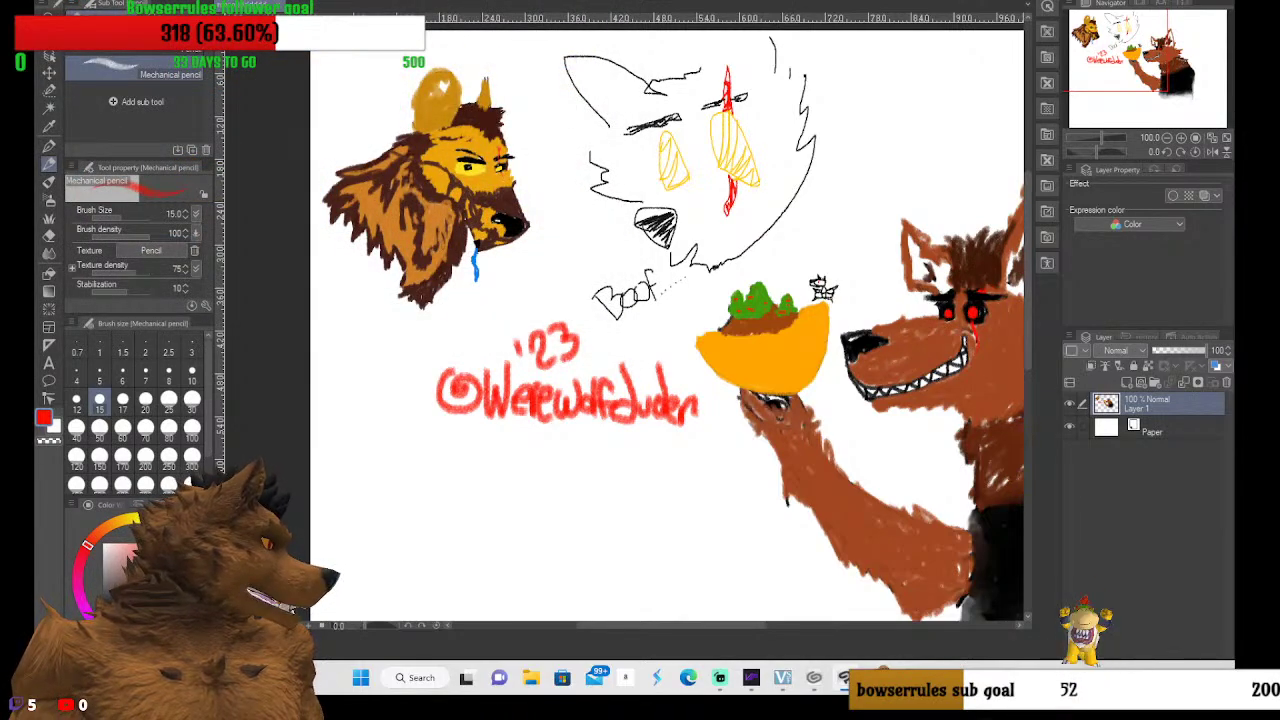
Save the drawing again as a JPEG under the same file name, accepting the loss of layer information
left_click(50, 2)
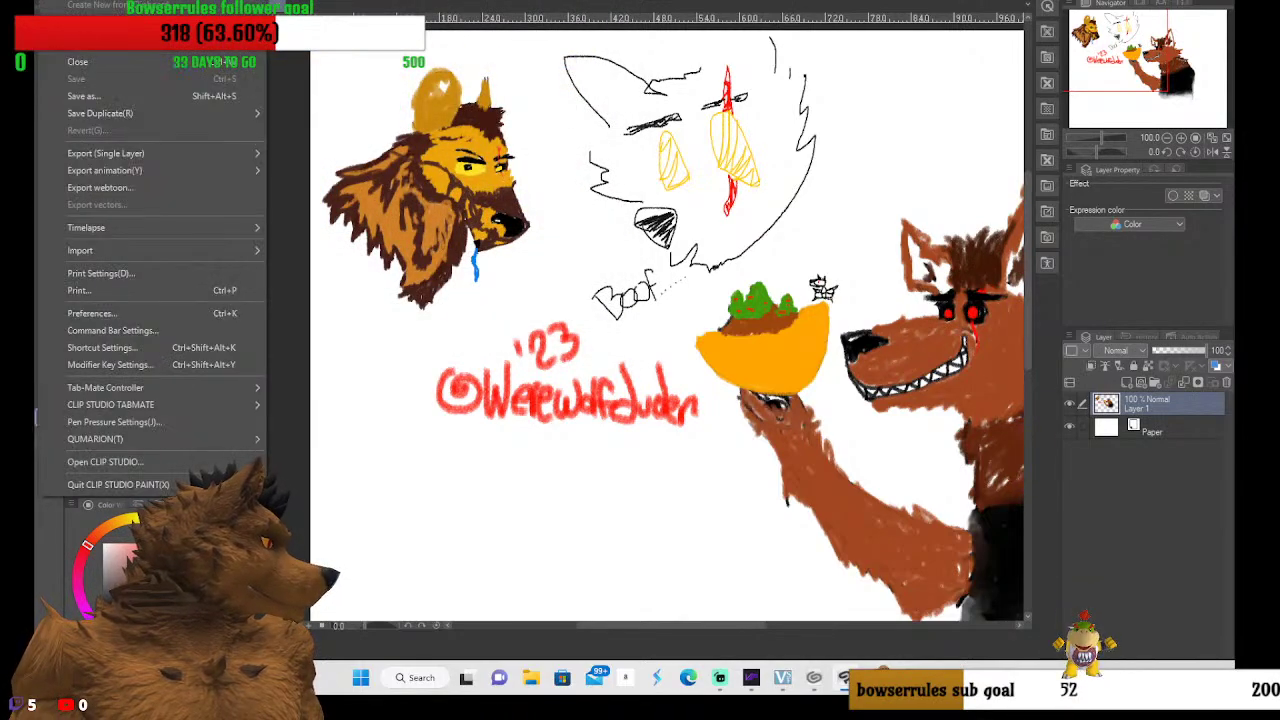
left_click(104, 97)
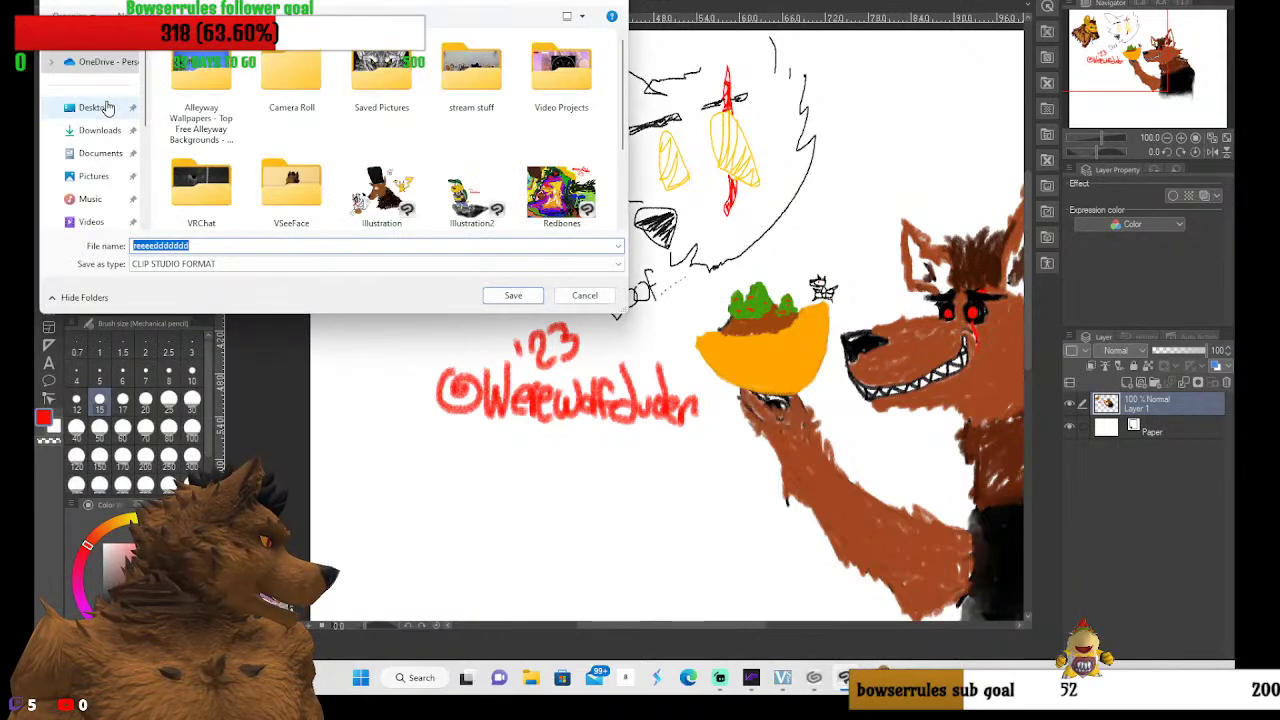
left_click(516, 264)
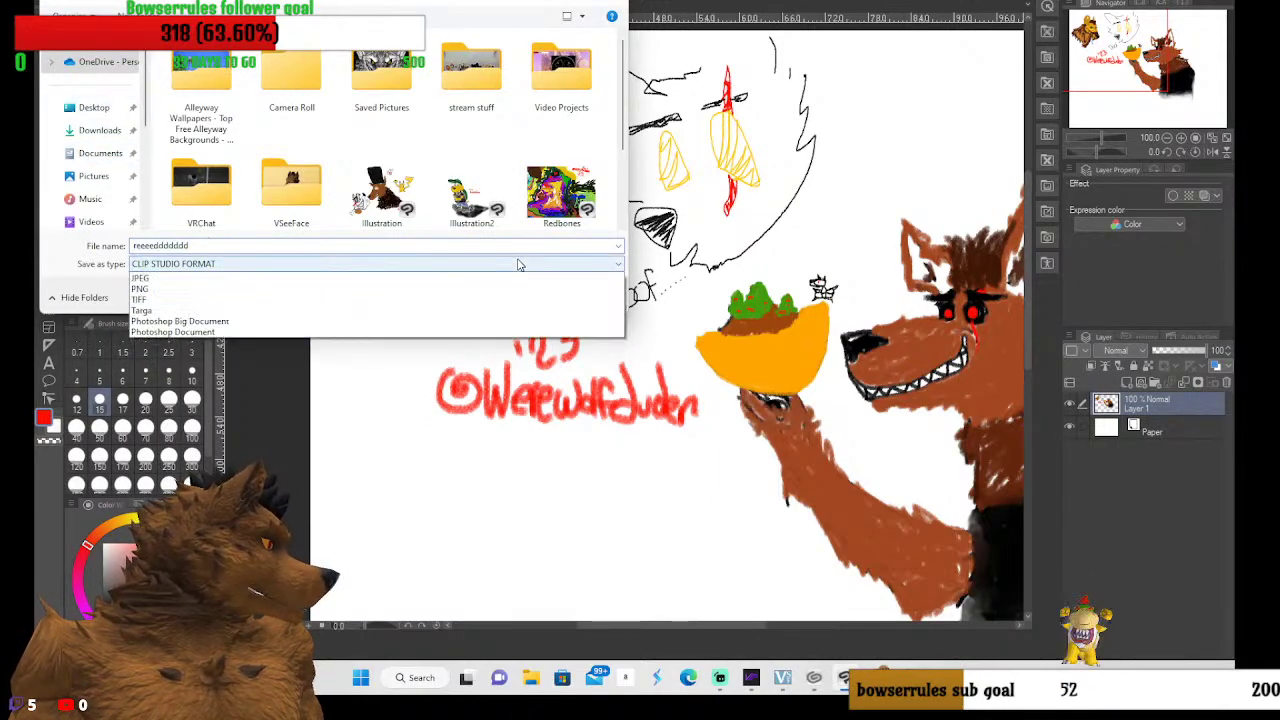
left_click(225, 299)
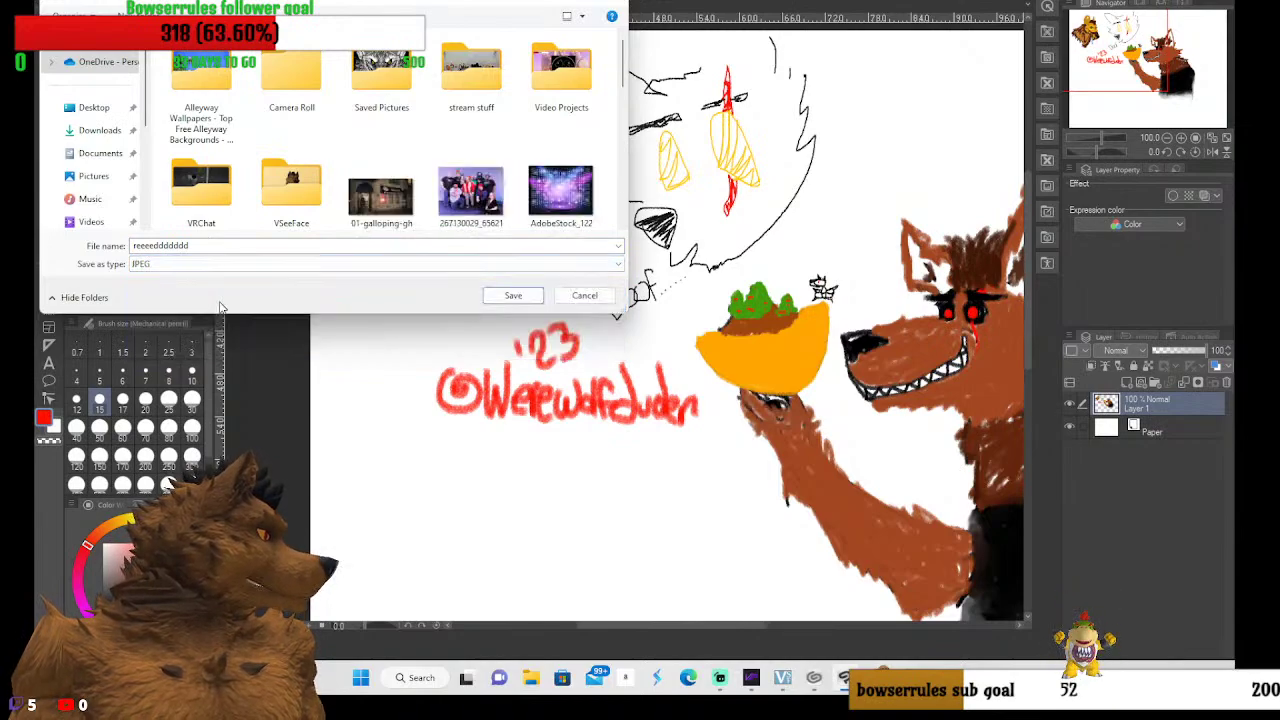
left_click(511, 297)
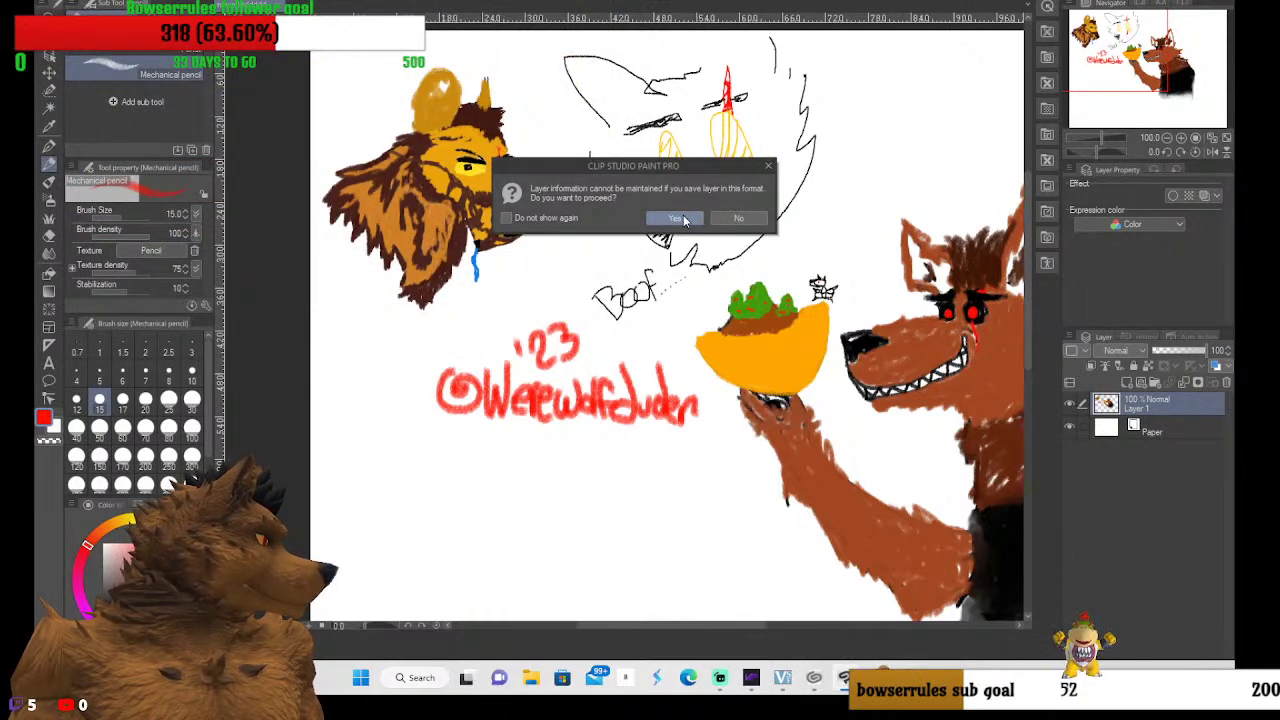
left_click(684, 220)
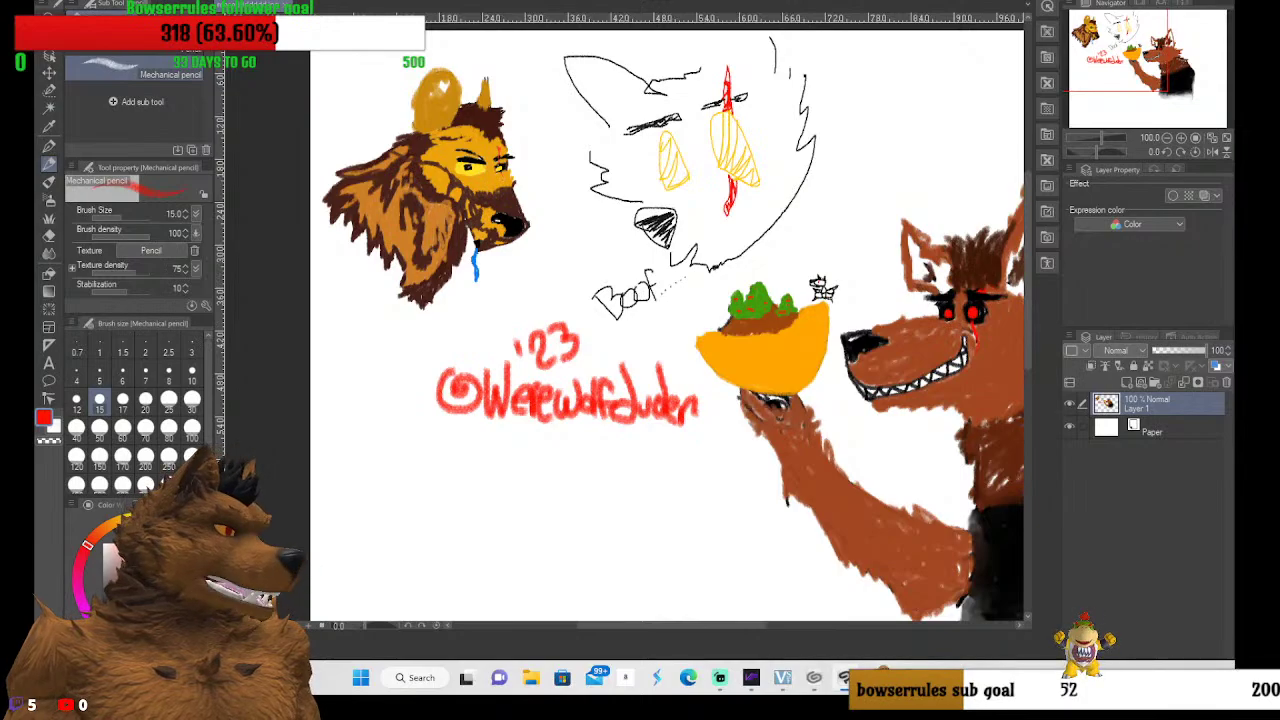
Close the painting program and its launcher window to return to the desktop
key("alt+F4")
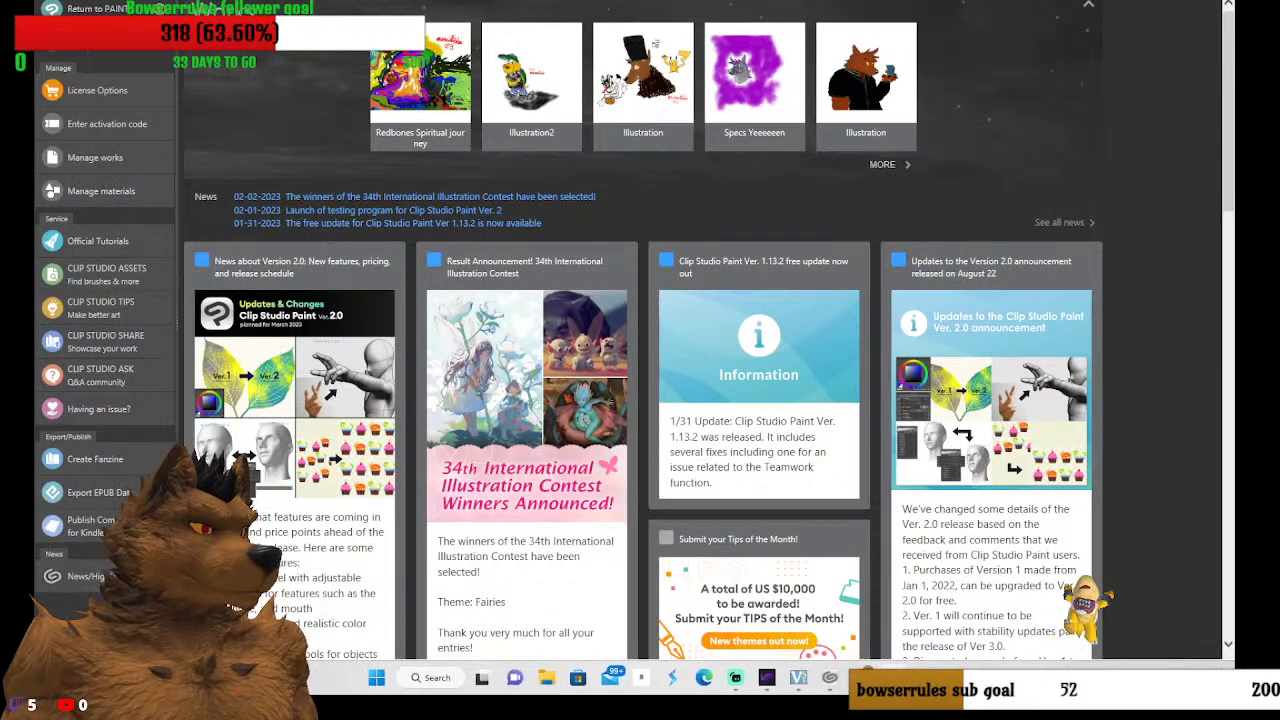
key("alt+F4")
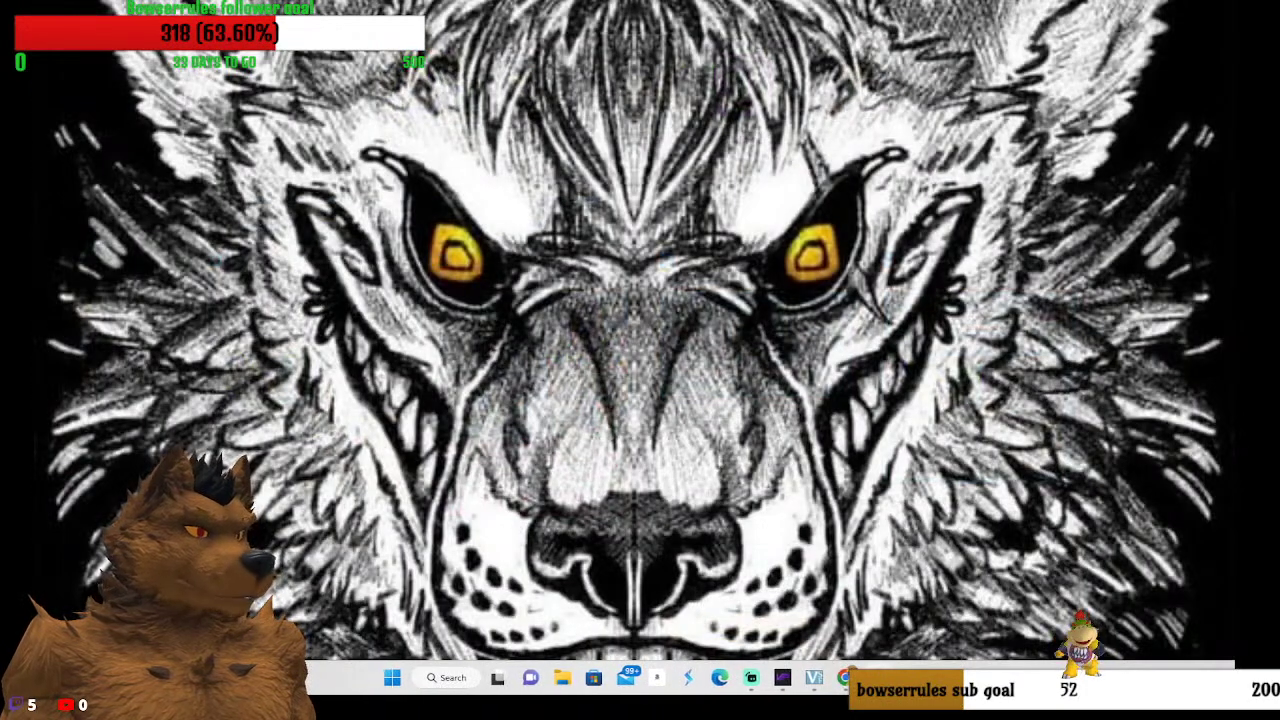